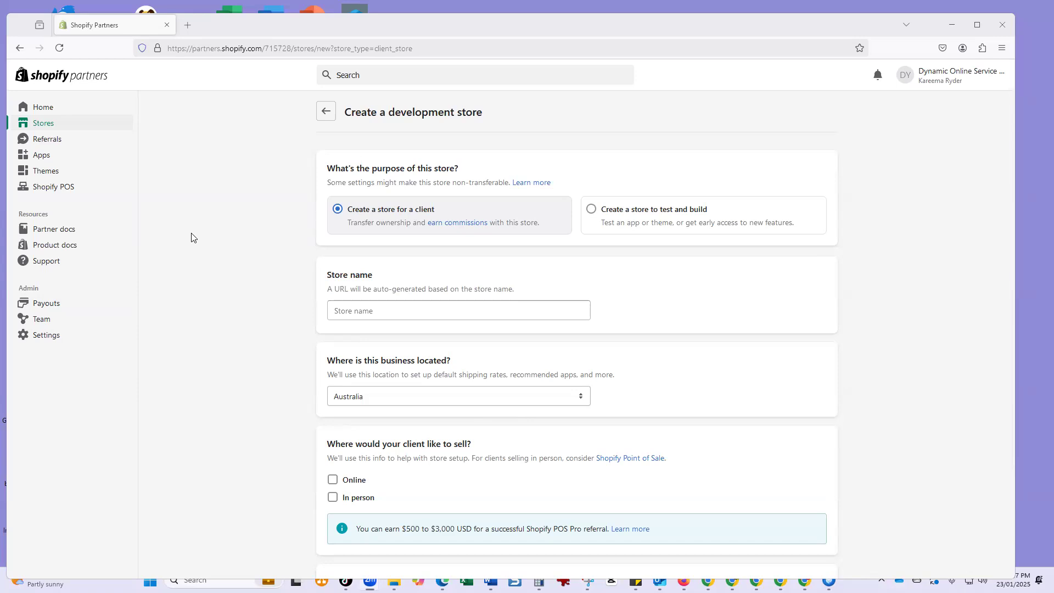
Name the new client development store teststore6567
{"action": "scroll", "coordinate": [218, 235], "scroll_direction": "down", "scroll_amount": 1}
{"action": "scroll", "coordinate": [218, 235], "scroll_direction": "up", "scroll_amount": 1}
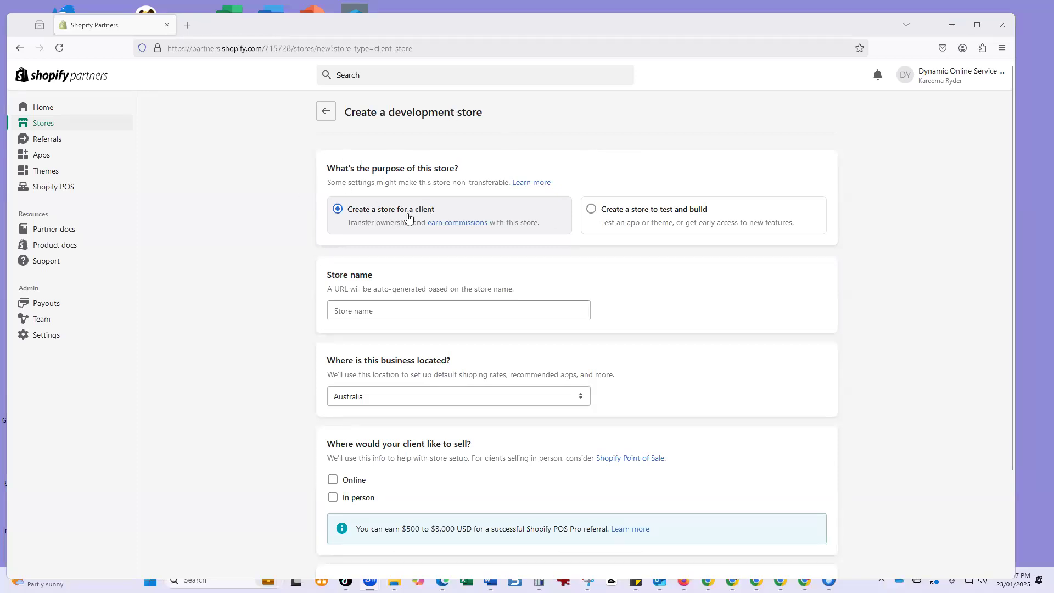
{"action": "scroll", "coordinate": [355, 250], "scroll_direction": "down", "scroll_amount": 2}
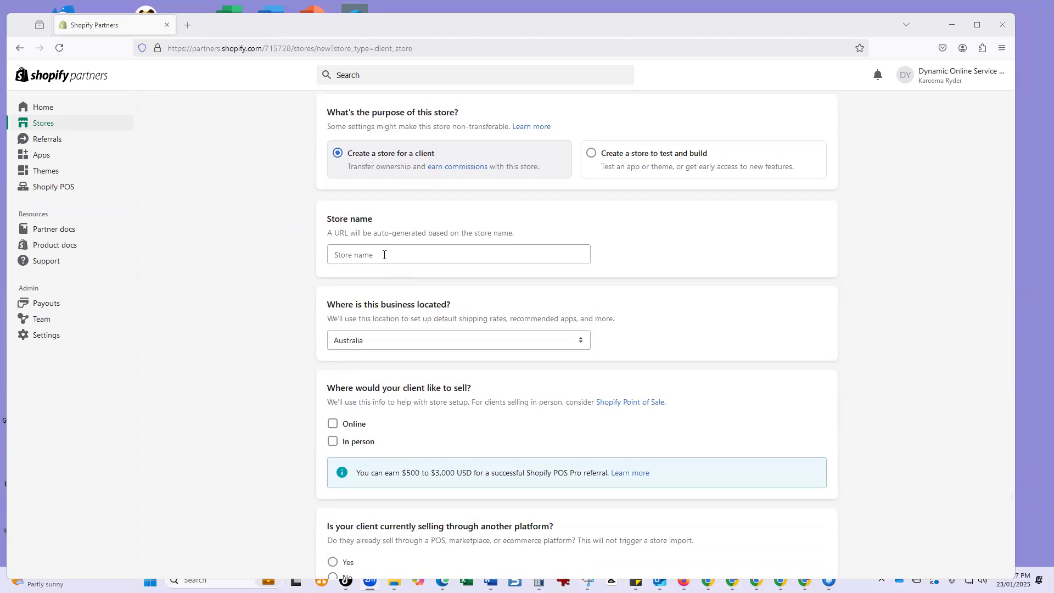
{"action": "left_click", "coordinate": [364, 251]}
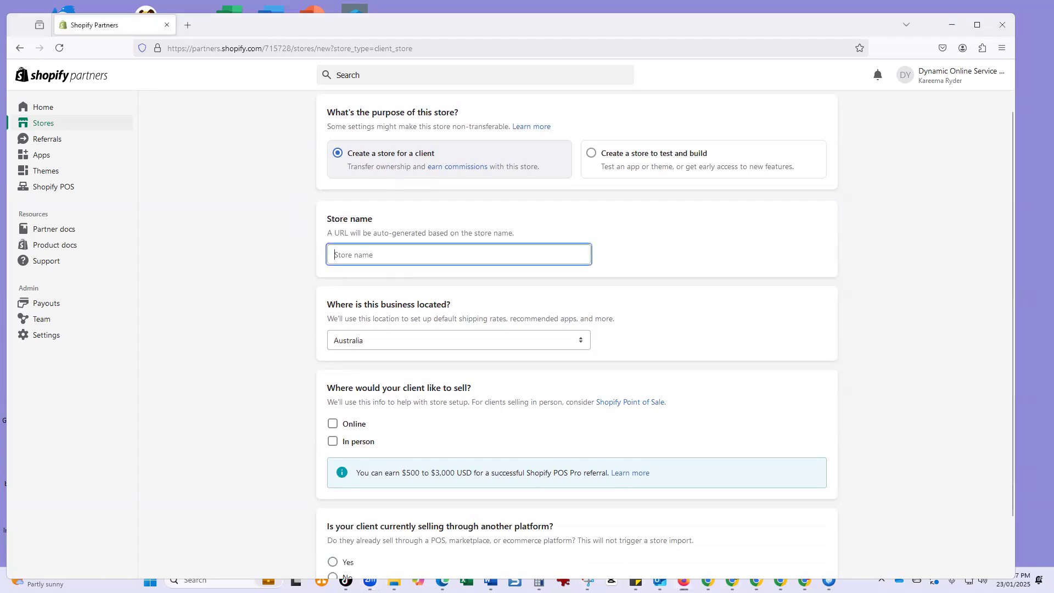
{"action": "type", "text": "tests"}
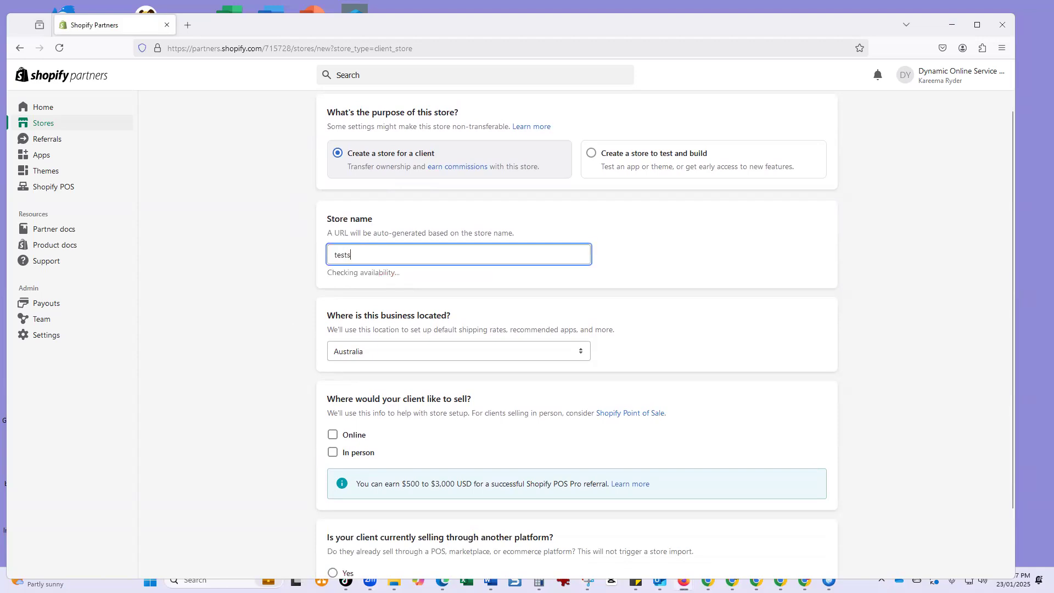
{"action": "type", "text": "tore66567"}
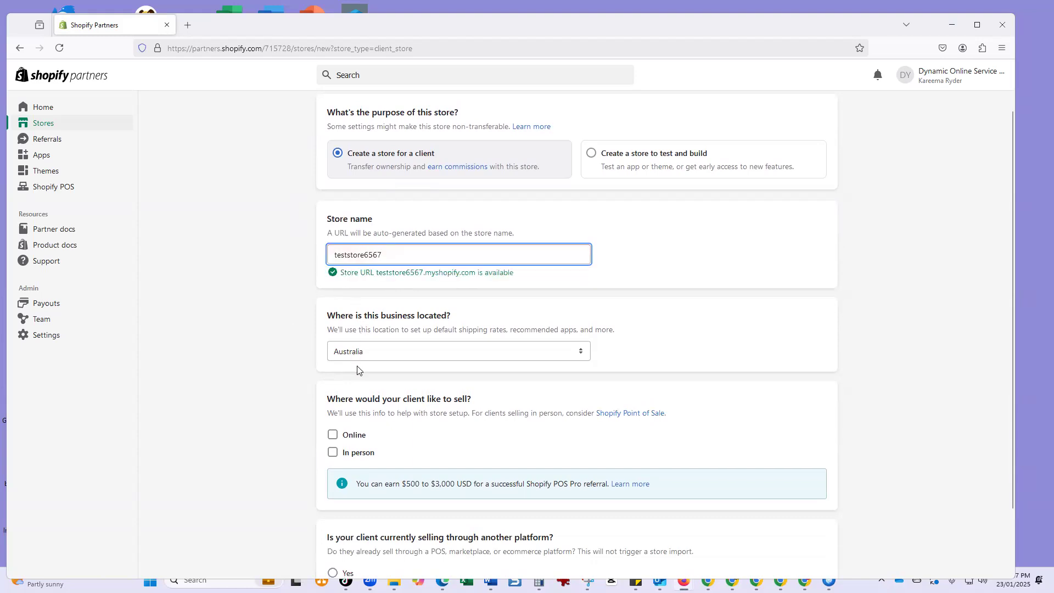
Keep Australia as the business location, choose Online selling and No for another platform, and create the development store
{"action": "scroll", "coordinate": [384, 370], "scroll_direction": "down", "scroll_amount": 1}
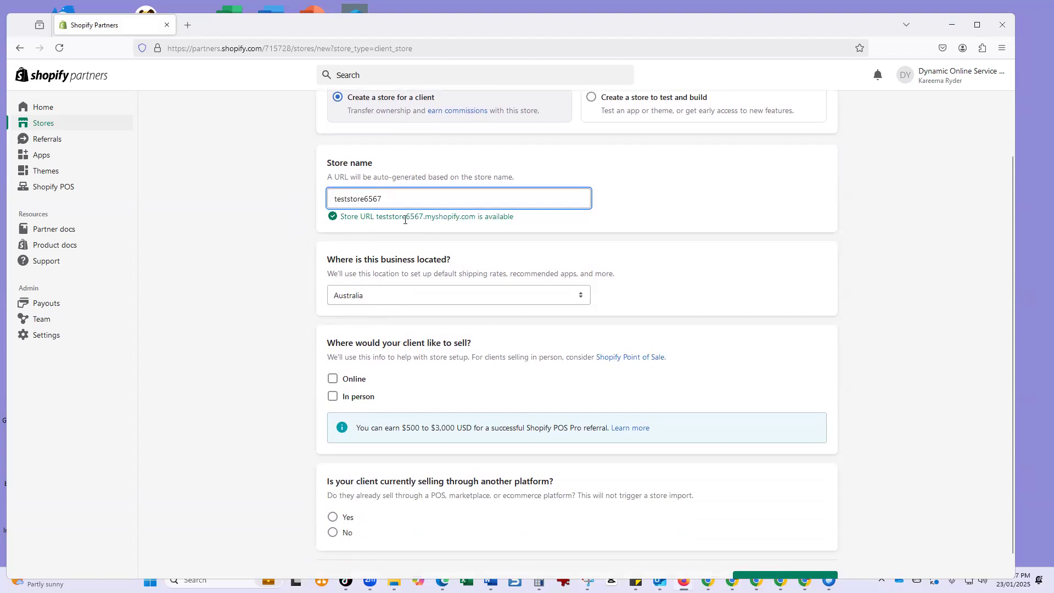
{"action": "left_click", "coordinate": [429, 301]}
{"action": "left_click", "coordinate": [258, 316]}
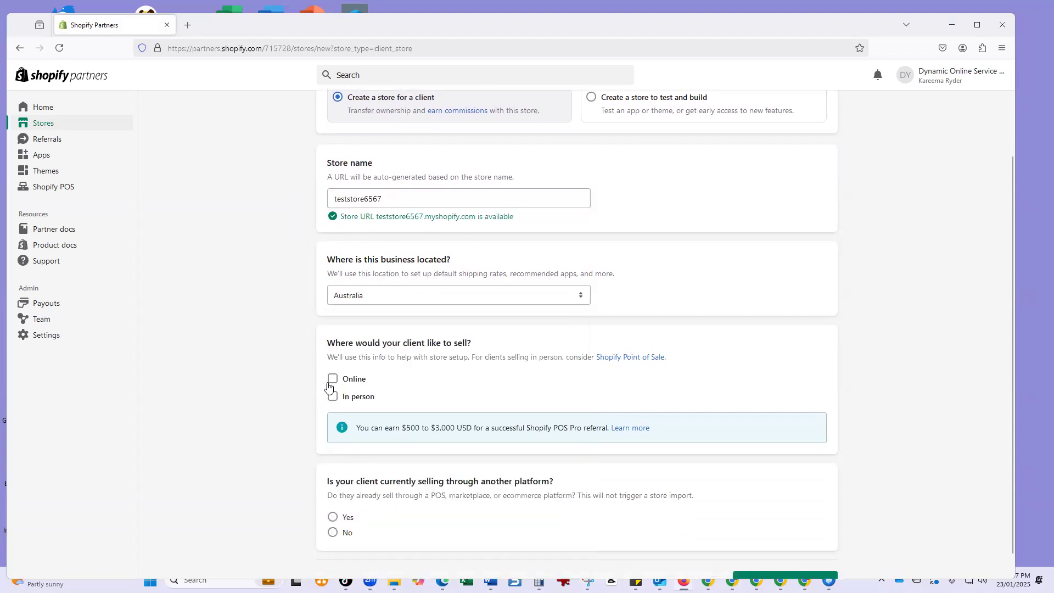
{"action": "scroll", "coordinate": [331, 384], "scroll_direction": "down", "scroll_amount": 1}
{"action": "left_click", "coordinate": [333, 357]}
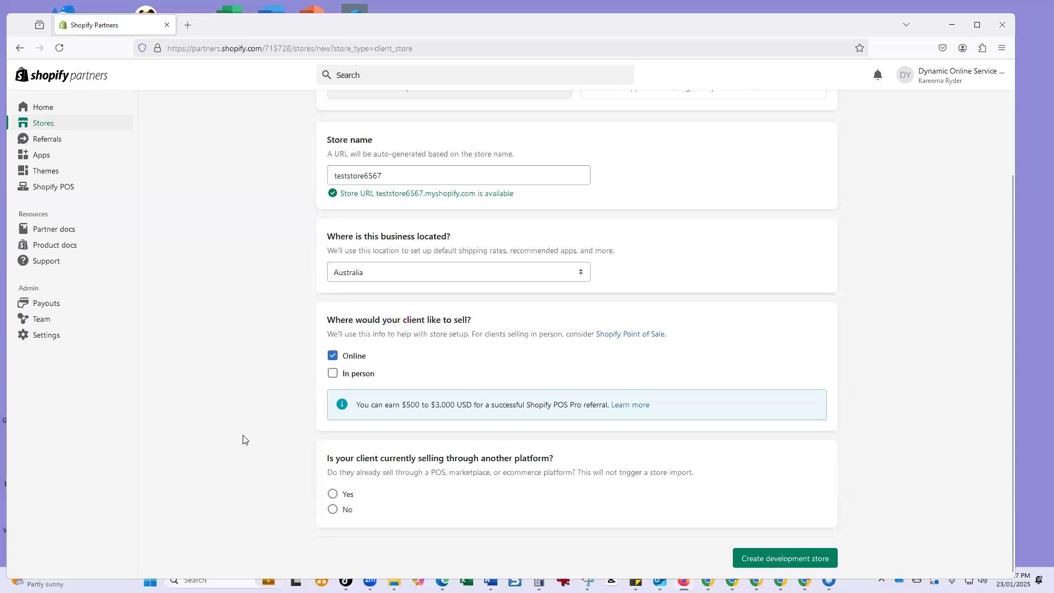
{"action": "left_click", "coordinate": [333, 510]}
{"action": "left_click", "coordinate": [807, 561]}
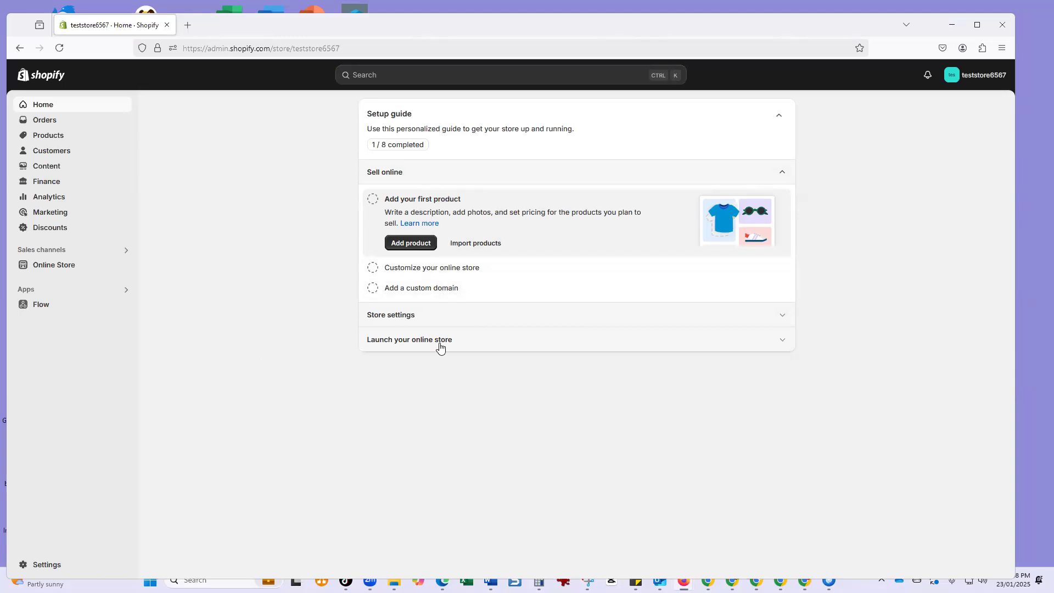
Open the online store's current Dawn theme in the theme editor
{"action": "left_click", "coordinate": [62, 267]}
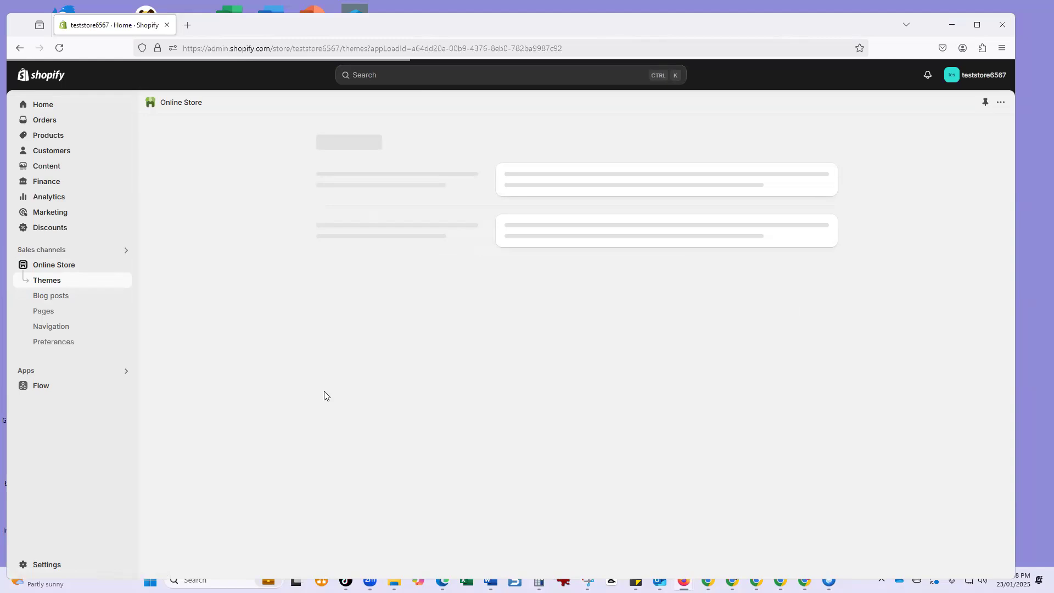
{"action": "scroll", "coordinate": [446, 304], "scroll_direction": "down", "scroll_amount": 2}
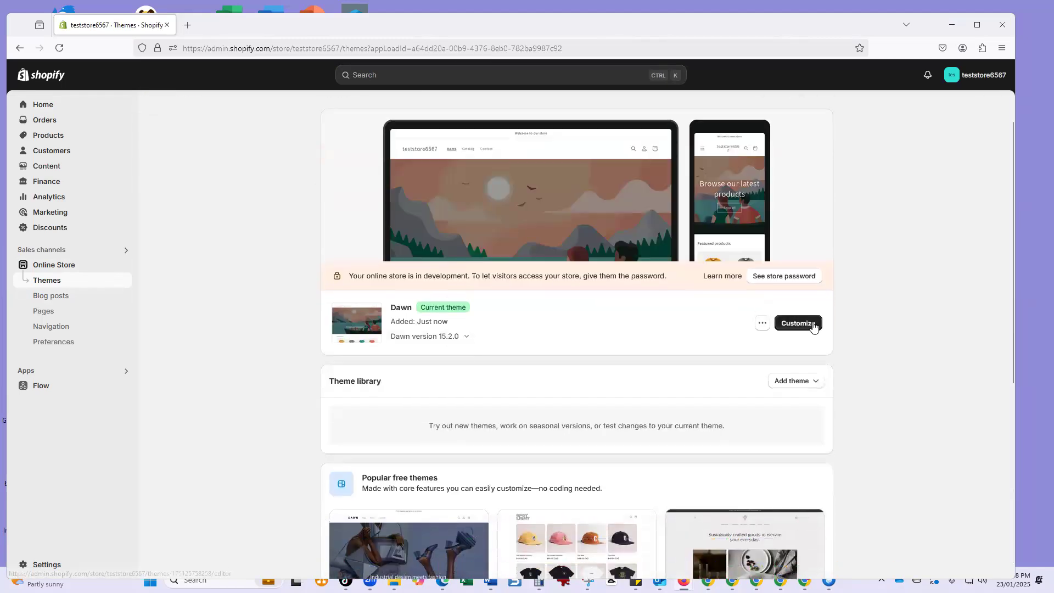
{"action": "left_click", "coordinate": [333, 329]}
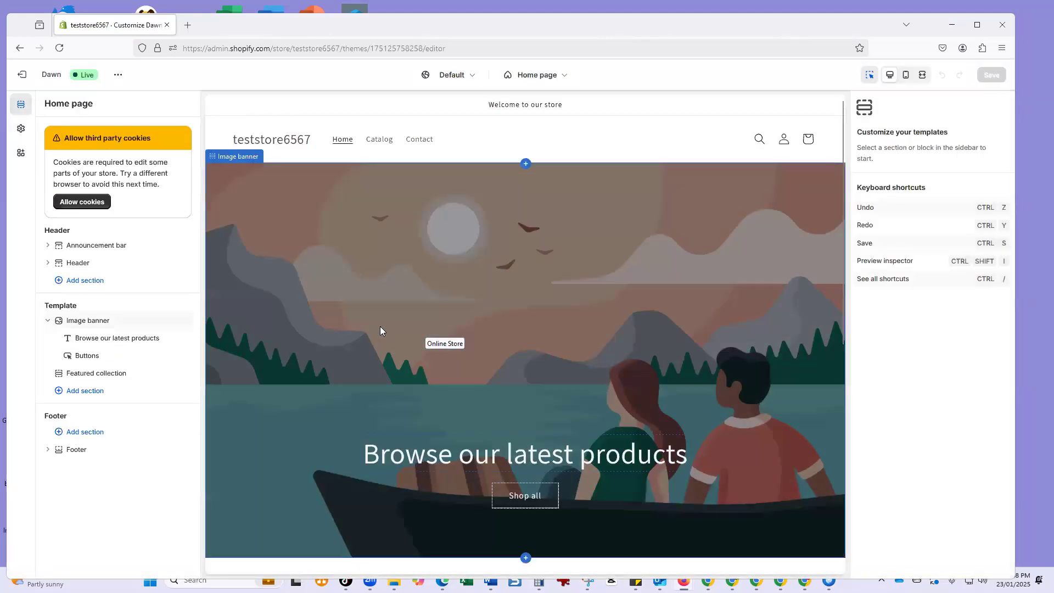
Examine the home page preview from the image banner through the featured products to the footer
{"action": "scroll", "coordinate": [385, 323], "scroll_direction": "down", "scroll_amount": 8}
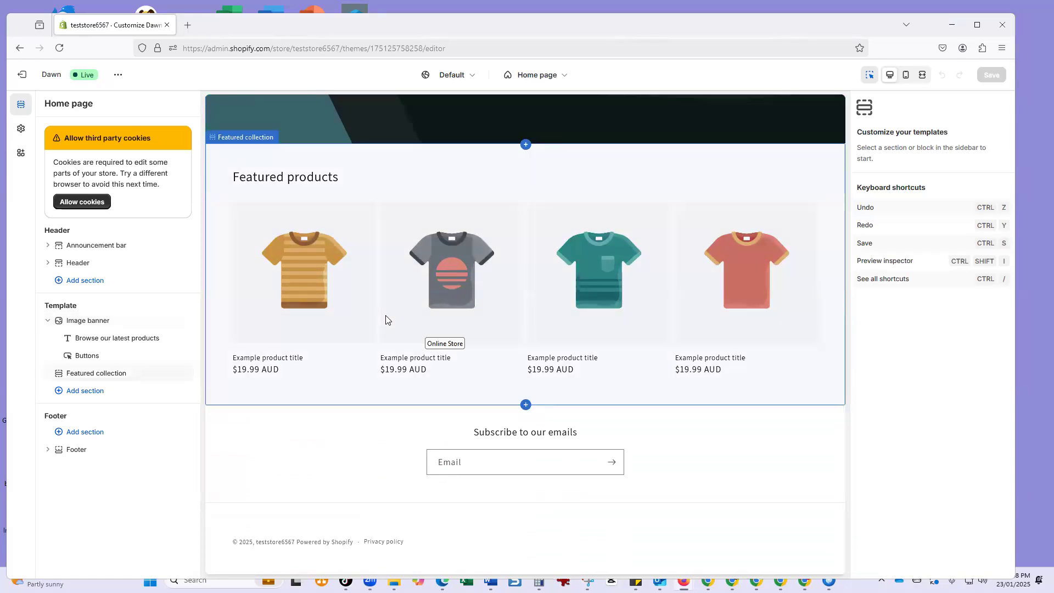
{"action": "scroll", "coordinate": [277, 324], "scroll_direction": "up", "scroll_amount": 8}
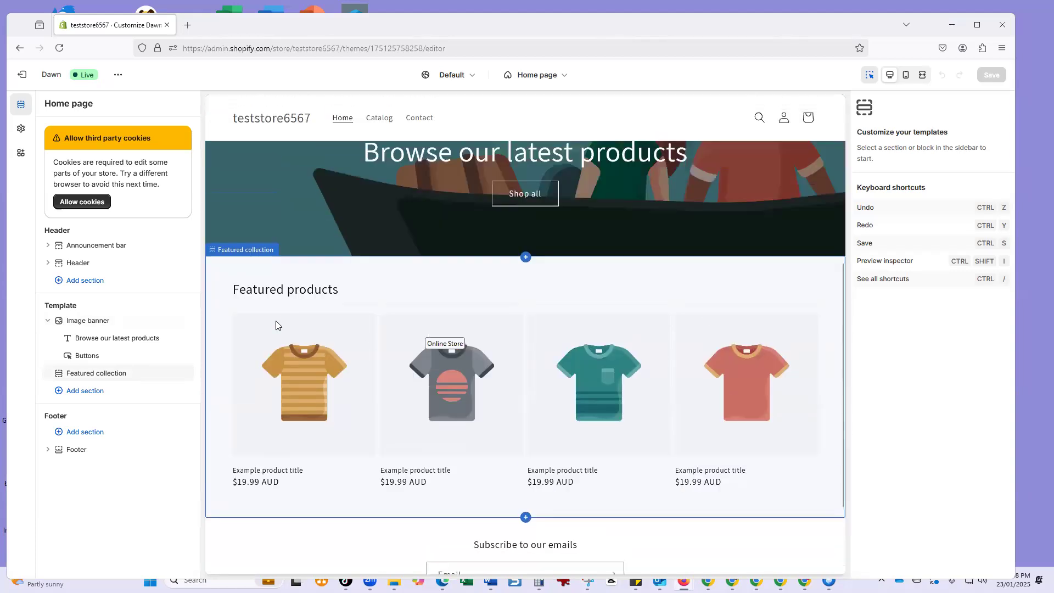
{"action": "scroll", "coordinate": [320, 319], "scroll_direction": "down", "scroll_amount": 8}
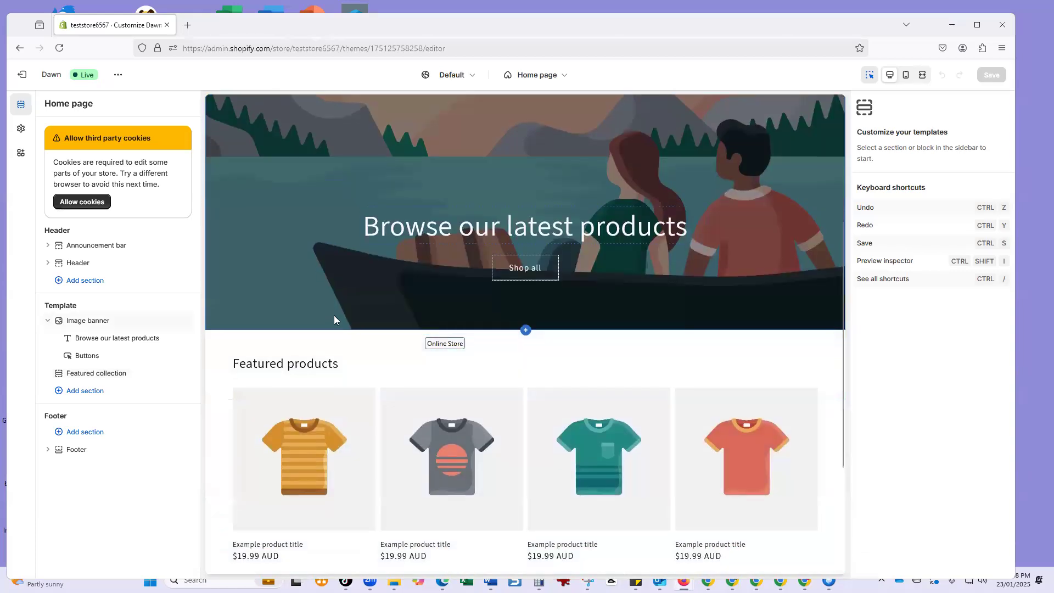
{"action": "scroll", "coordinate": [334, 314], "scroll_direction": "up", "scroll_amount": 8}
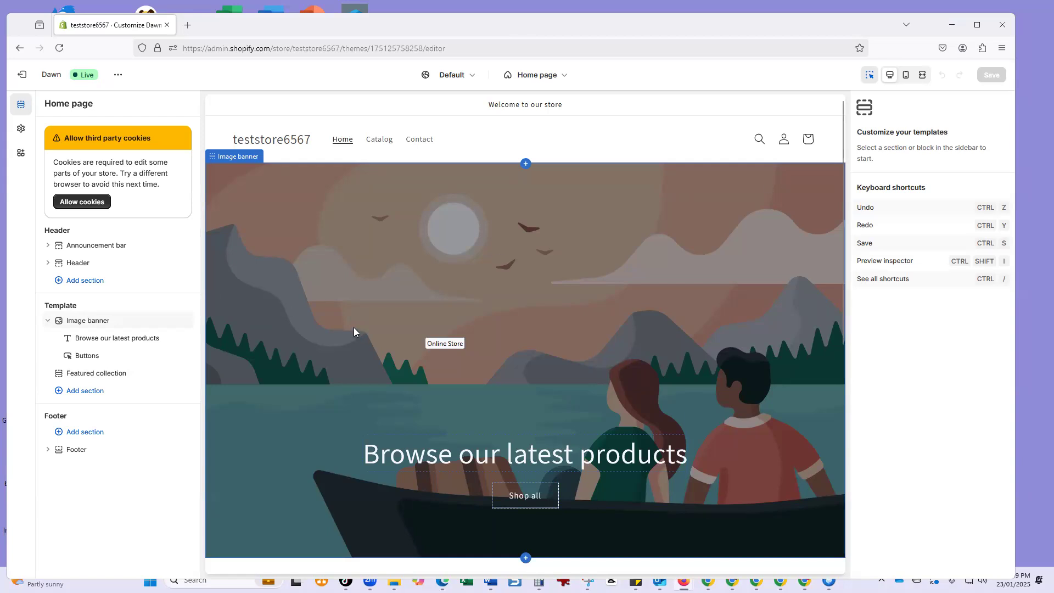
{"action": "scroll", "coordinate": [383, 304], "scroll_direction": "down", "scroll_amount": 1}
{"action": "scroll", "coordinate": [382, 304], "scroll_direction": "up", "scroll_amount": 1}
{"action": "scroll", "coordinate": [380, 324], "scroll_direction": "down", "scroll_amount": 7}
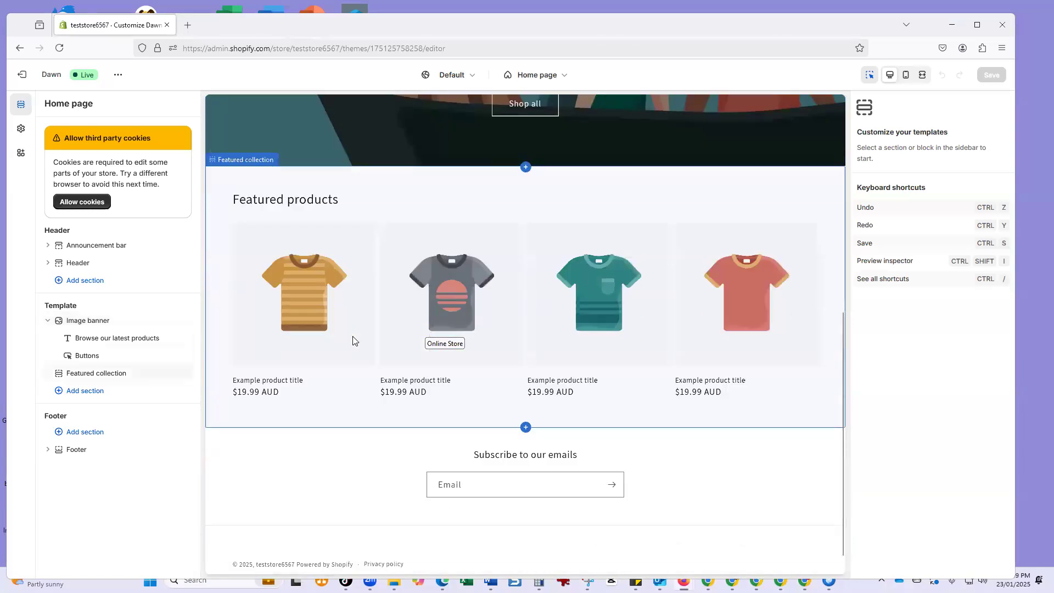
{"action": "scroll", "coordinate": [337, 343], "scroll_direction": "up", "scroll_amount": 7}
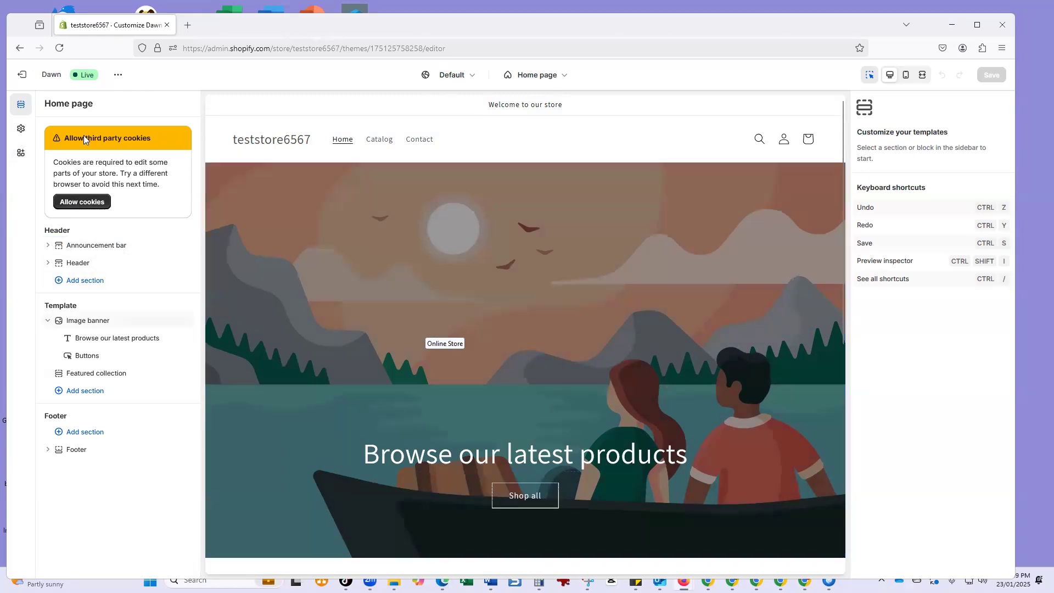
Exit the theme editor to view the Online Store sections, and reopen the Dawn theme for customizing
{"action": "left_click", "coordinate": [23, 75]}
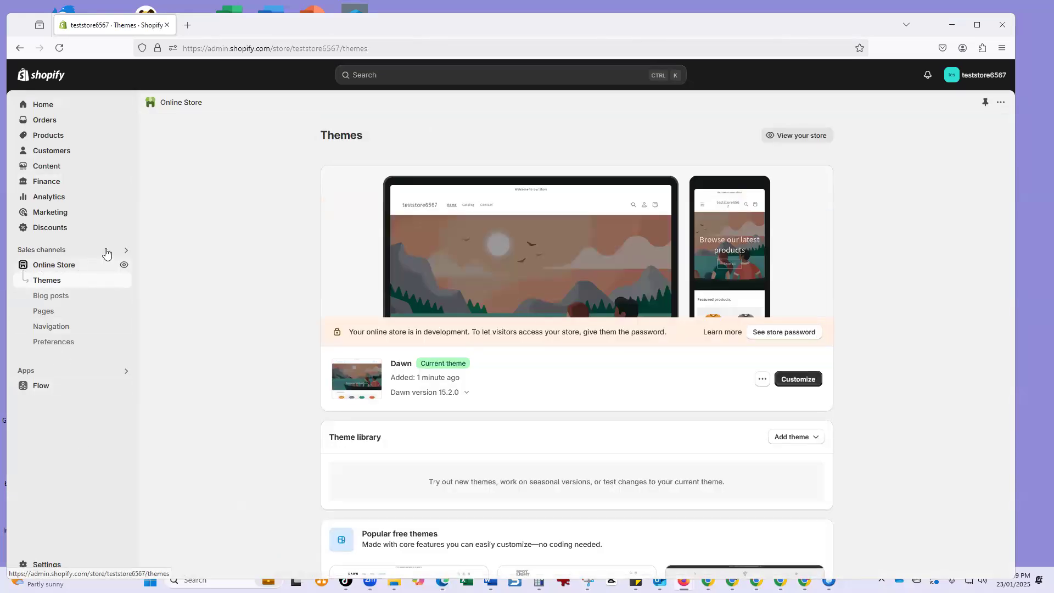
{"action": "left_click", "coordinate": [127, 251]}
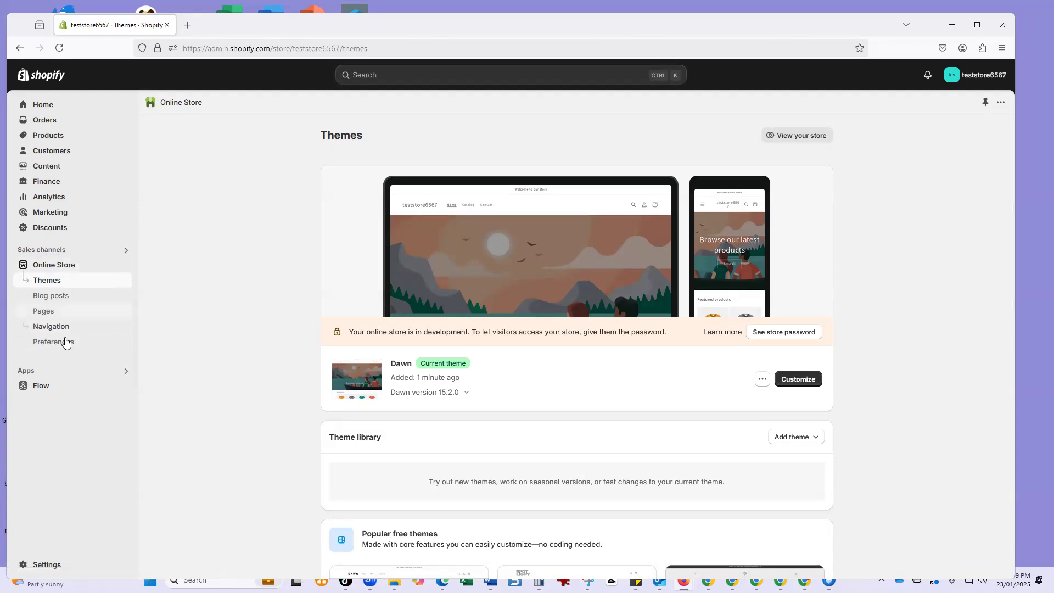
{"action": "left_click", "coordinate": [809, 384]}
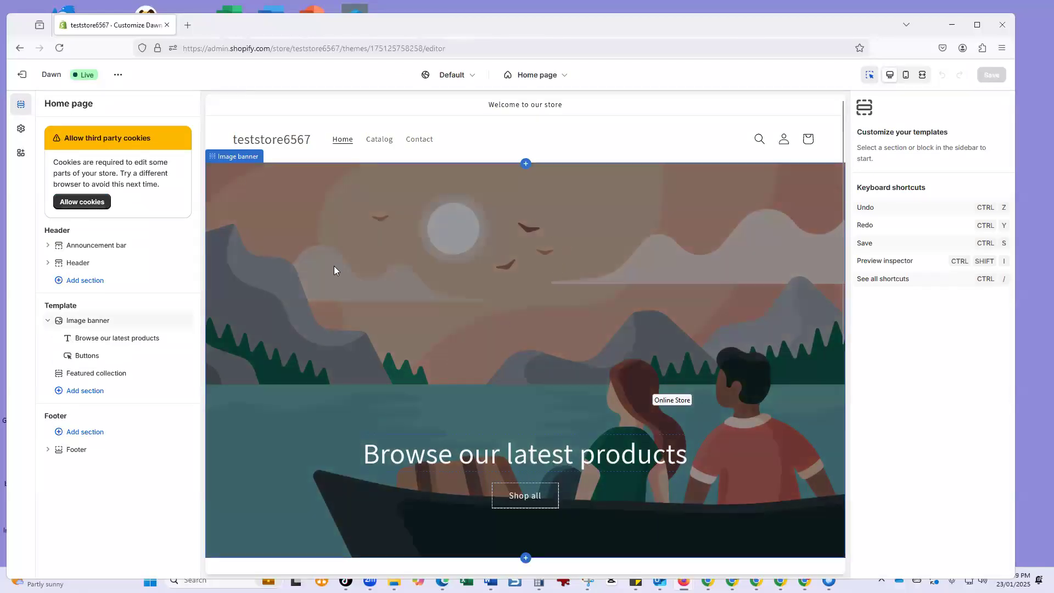
Try to allow third-party cookies for the theme editor, and return to the editor
{"action": "left_click", "coordinate": [88, 206]}
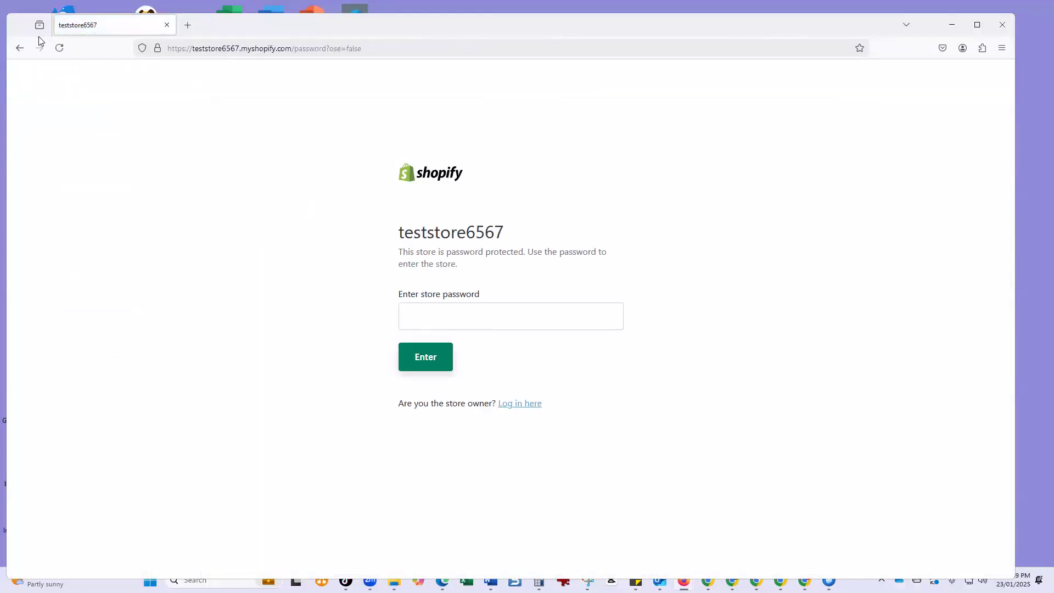
{"action": "left_click", "coordinate": [21, 47]}
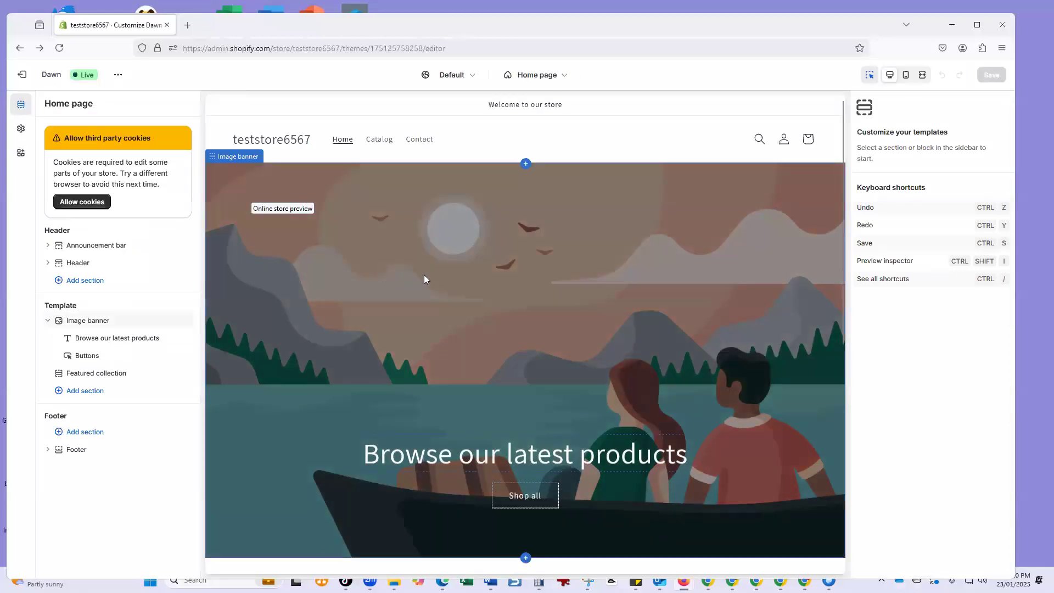
Look through the Products and Collections templates, and open the Collections list template
{"action": "left_click", "coordinate": [552, 77]}
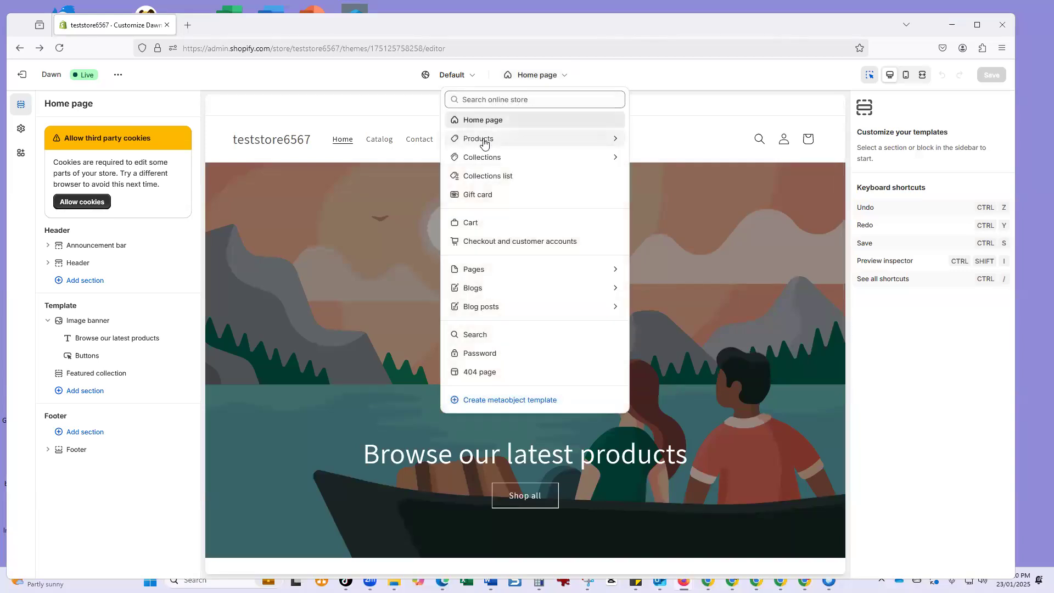
{"action": "left_click", "coordinate": [485, 145]}
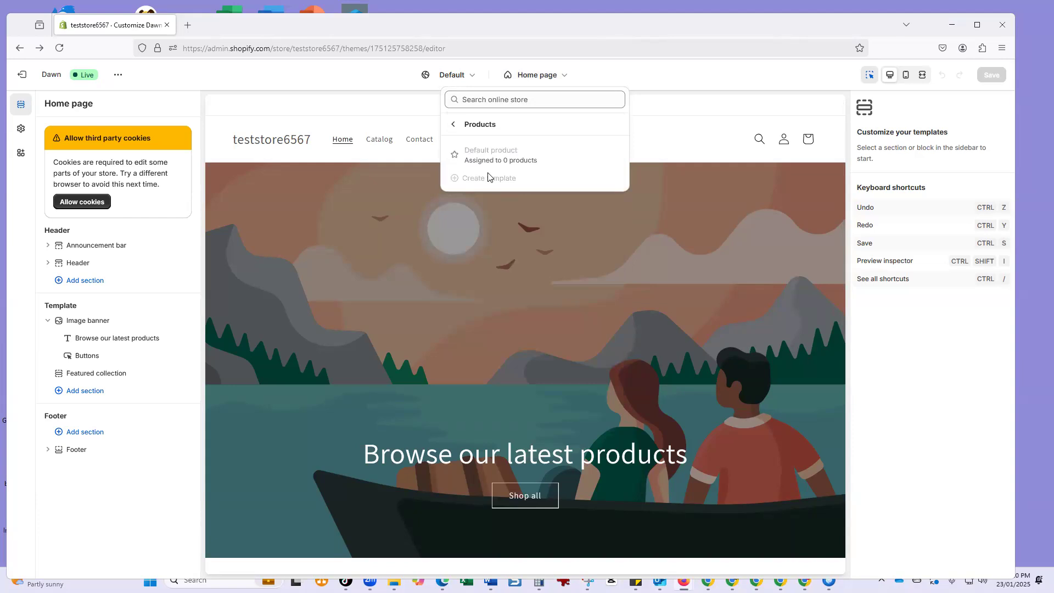
{"action": "left_click", "coordinate": [460, 129]}
{"action": "left_click", "coordinate": [481, 159]}
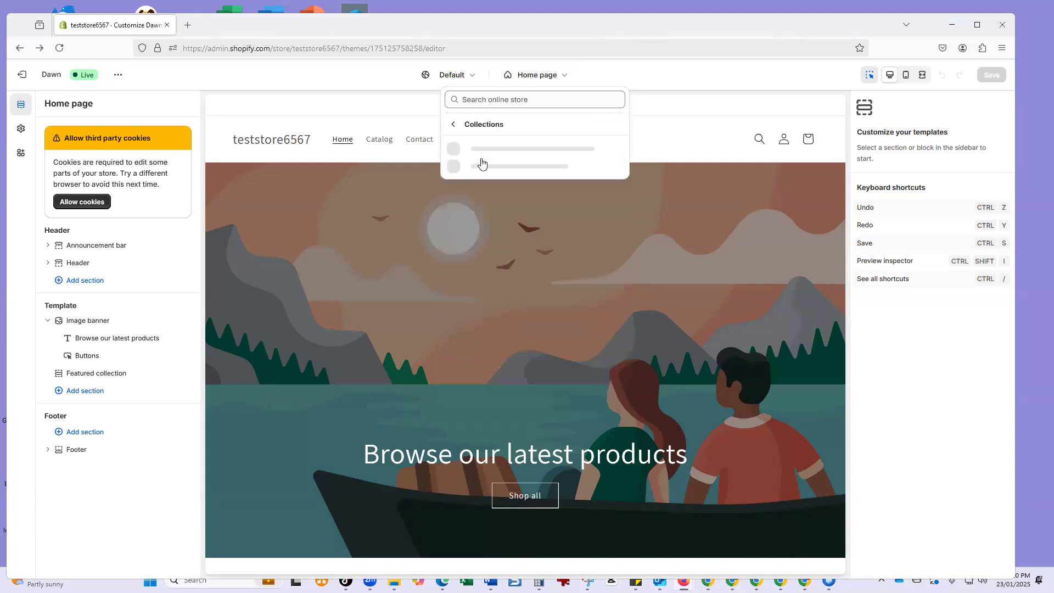
{"action": "left_click", "coordinate": [453, 126]}
{"action": "left_click", "coordinate": [471, 177]}
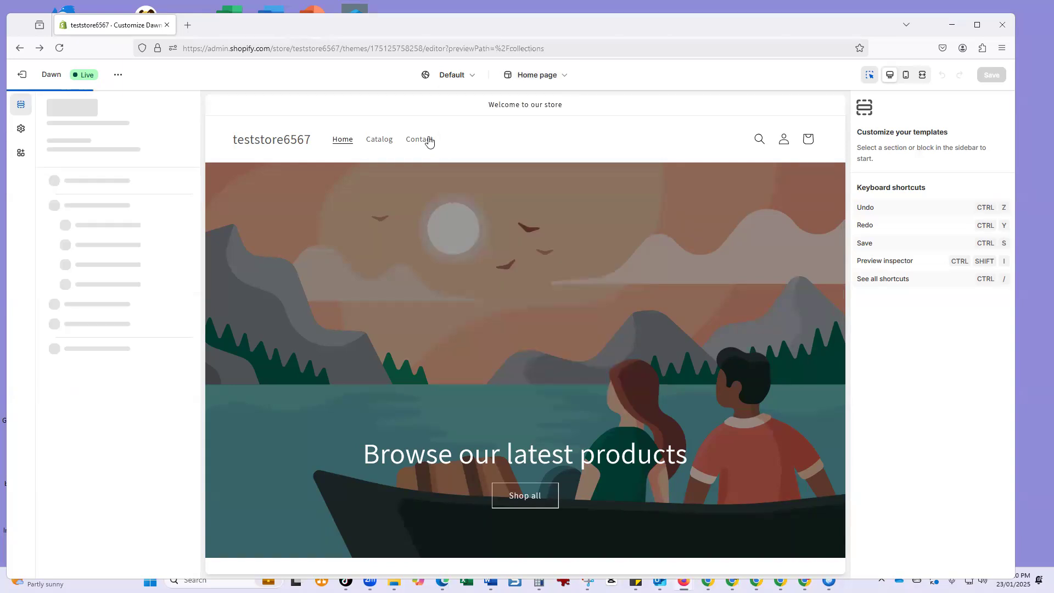
Look through the Pages, Blogs and Blog posts templates, and return to the Home page template
{"action": "left_click", "coordinate": [530, 77]}
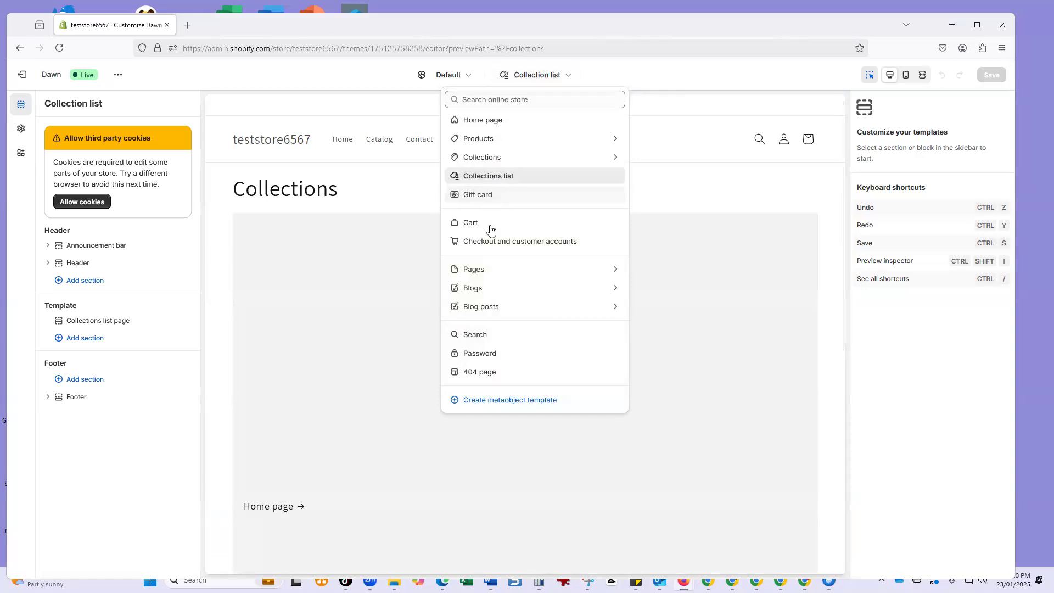
{"action": "left_click", "coordinate": [477, 273]}
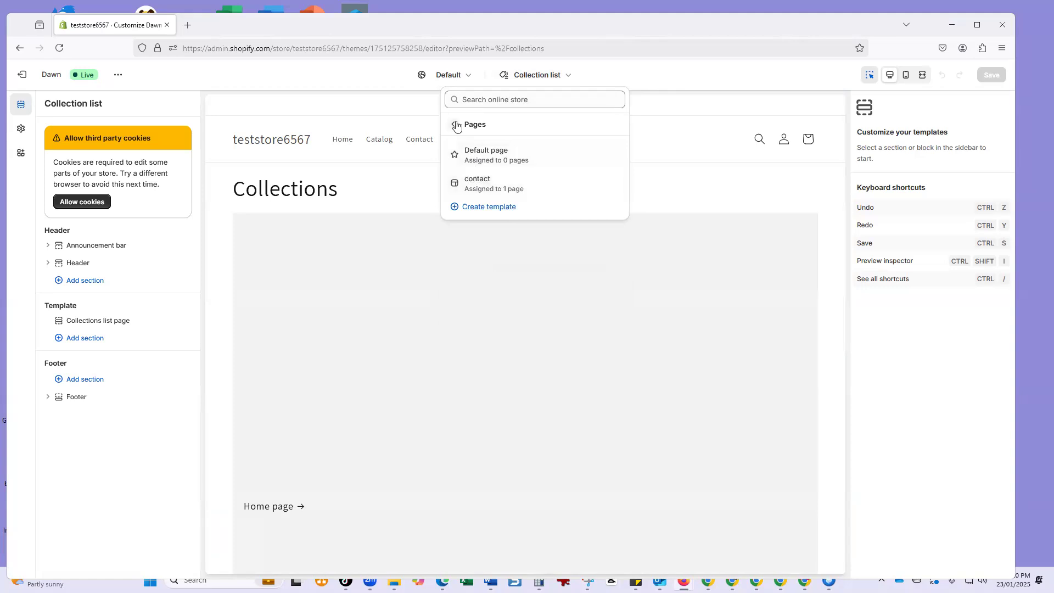
{"action": "left_click", "coordinate": [455, 125]}
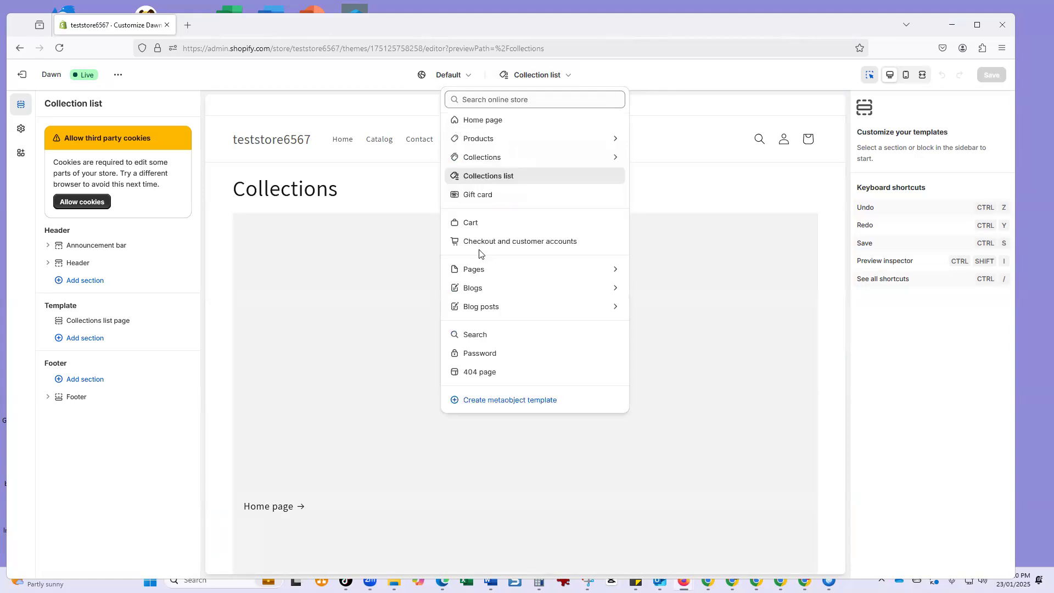
{"action": "left_click", "coordinate": [475, 287]}
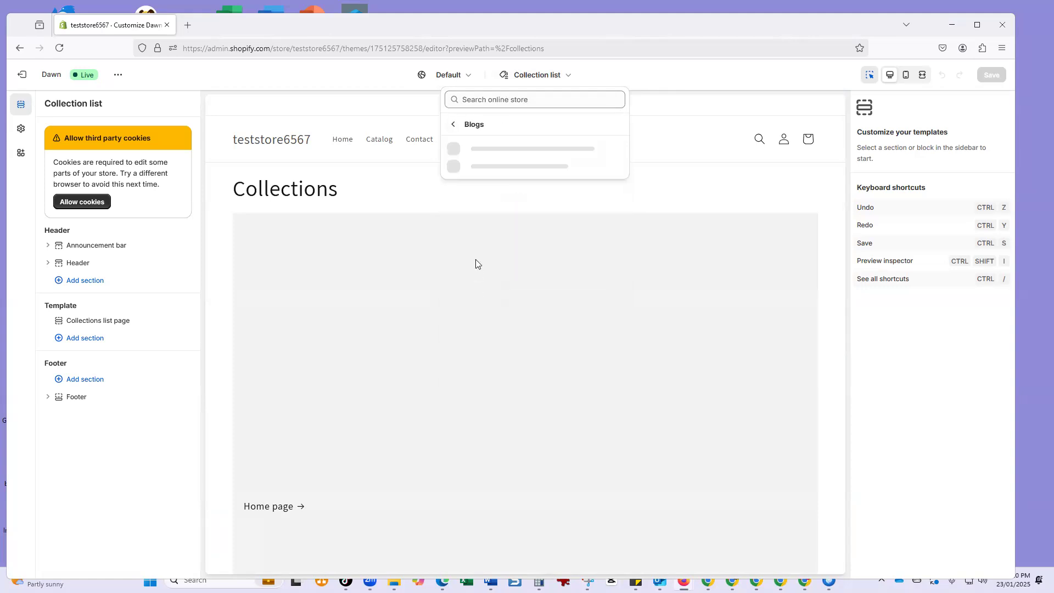
{"action": "left_click", "coordinate": [453, 124]}
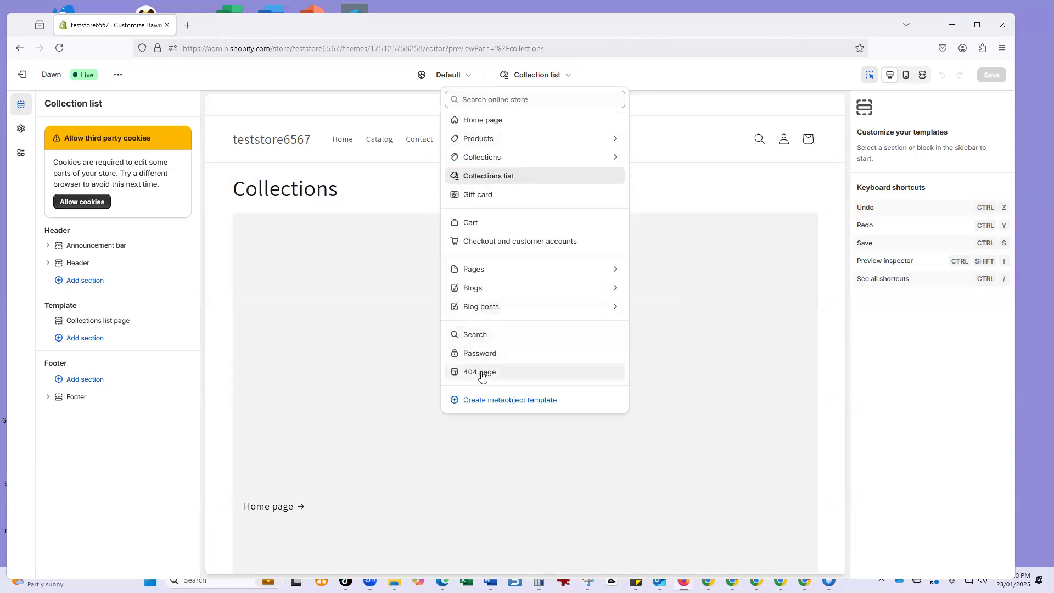
{"action": "left_click", "coordinate": [476, 311]}
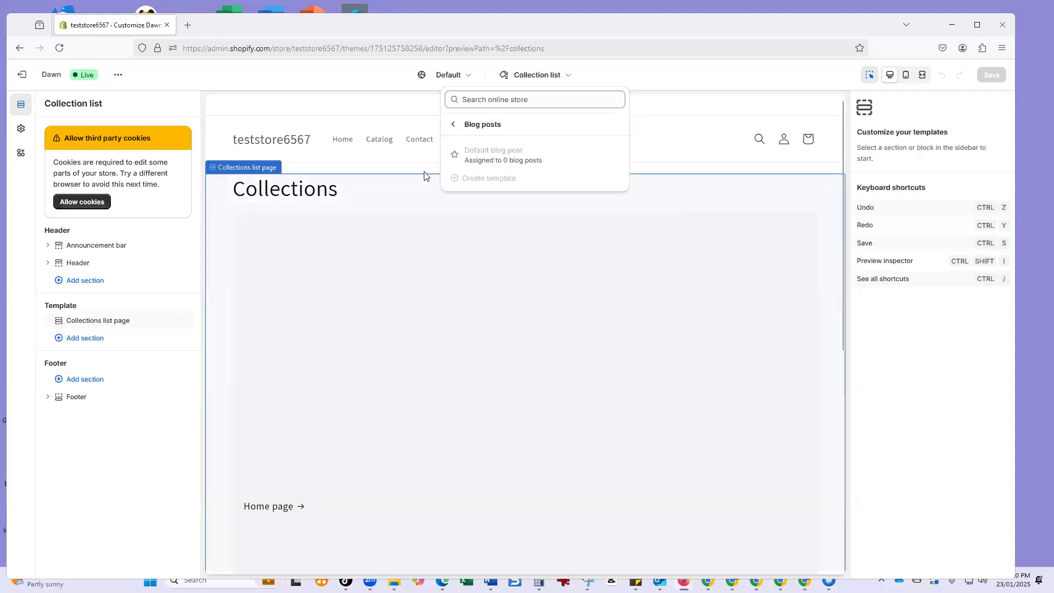
{"action": "left_click", "coordinate": [454, 124]}
{"action": "left_click", "coordinate": [492, 121]}
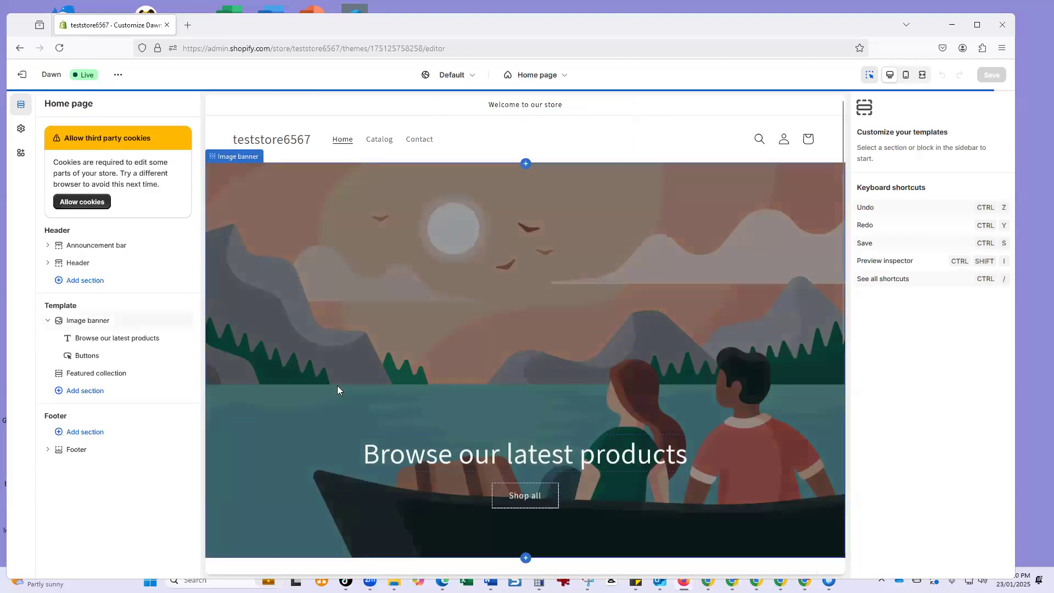
{"action": "scroll", "coordinate": [337, 385], "scroll_direction": "down", "scroll_amount": 1}
{"action": "scroll", "coordinate": [337, 385], "scroll_direction": "up", "scroll_amount": 1}
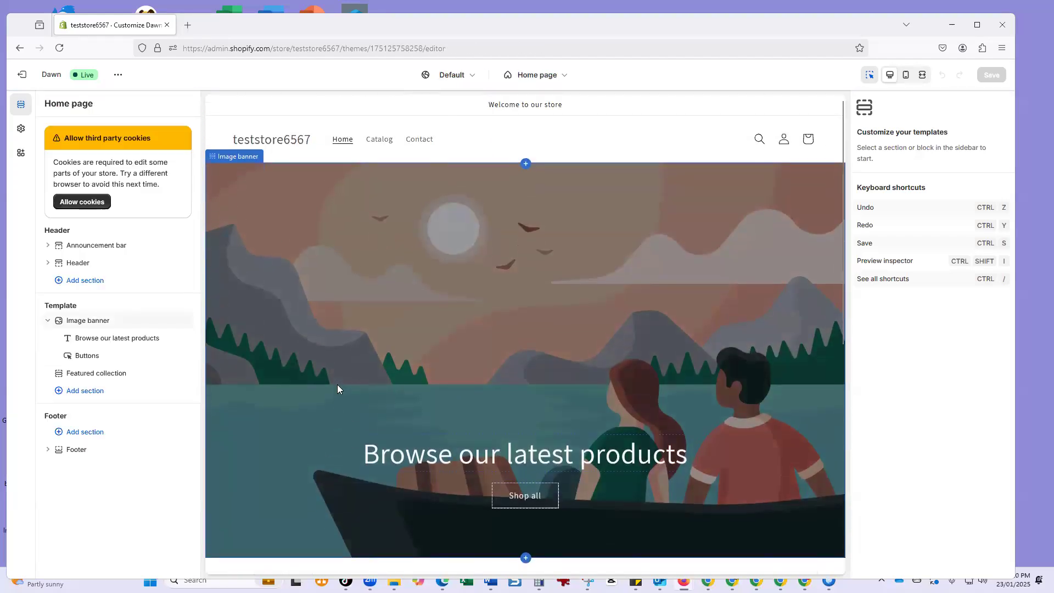
Examine the home page preview from the image banner through the featured products to the footer
{"action": "scroll", "coordinate": [337, 384], "scroll_direction": "down", "scroll_amount": 6}
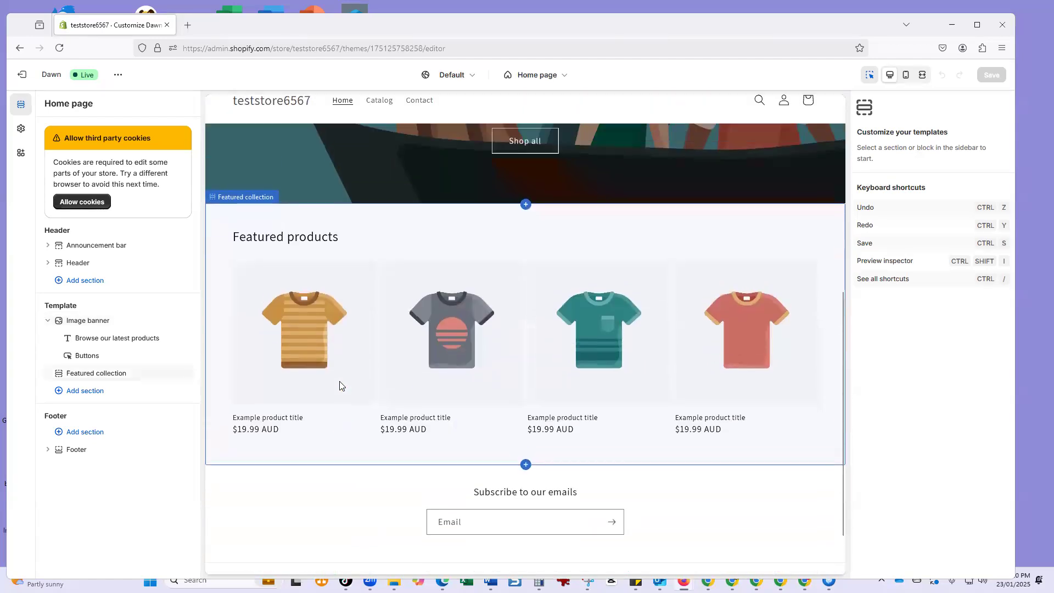
{"action": "scroll", "coordinate": [339, 385], "scroll_direction": "up", "scroll_amount": 6}
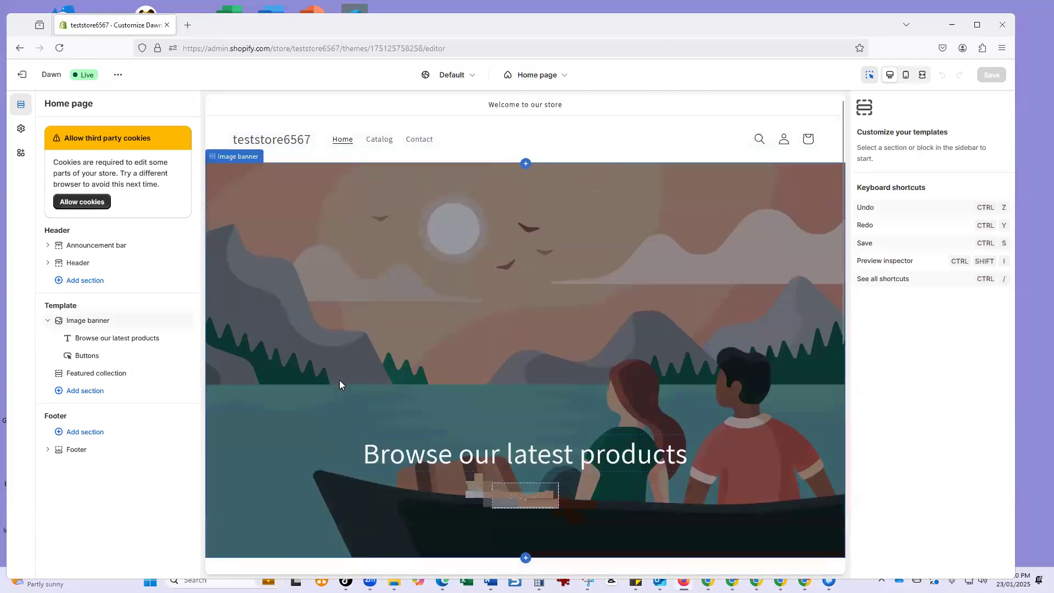
{"action": "scroll", "coordinate": [339, 380], "scroll_direction": "down", "scroll_amount": 3}
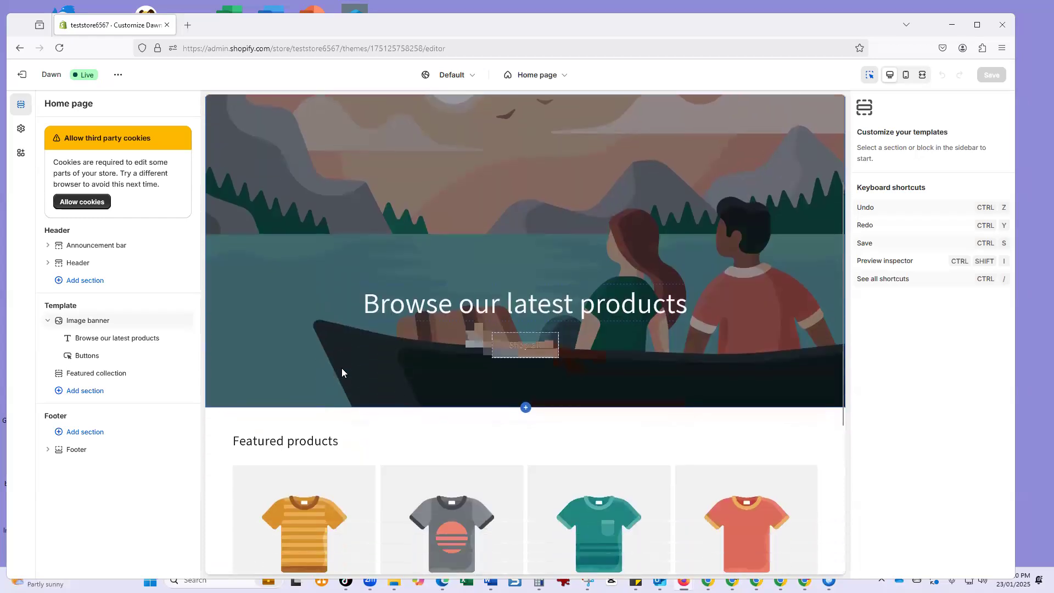
{"action": "scroll", "coordinate": [341, 367], "scroll_direction": "up", "scroll_amount": 3}
{"action": "scroll", "coordinate": [344, 369], "scroll_direction": "down", "scroll_amount": 3}
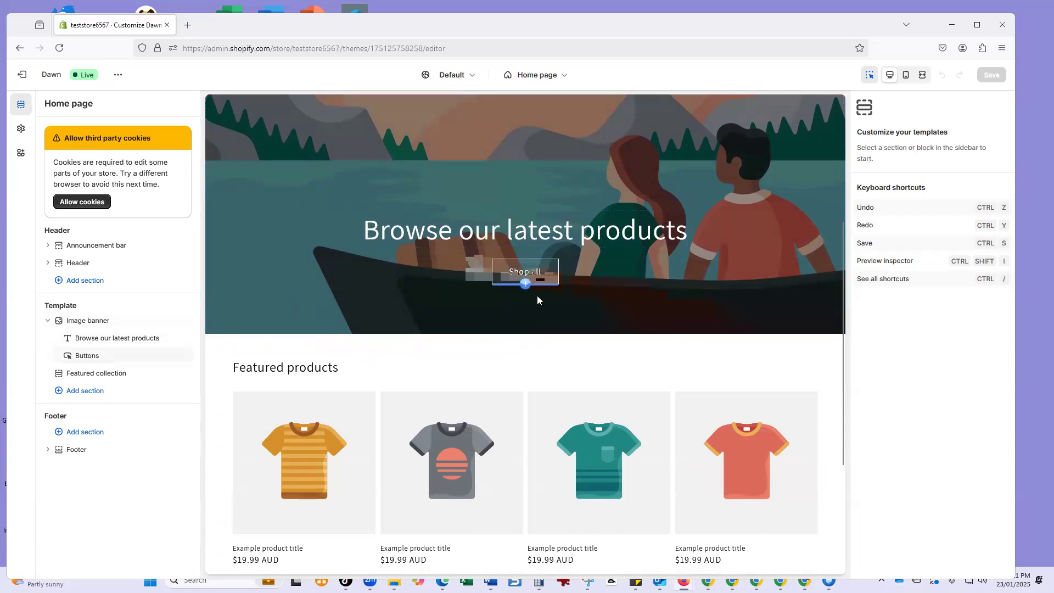
{"action": "scroll", "coordinate": [404, 353], "scroll_direction": "down", "scroll_amount": 1}
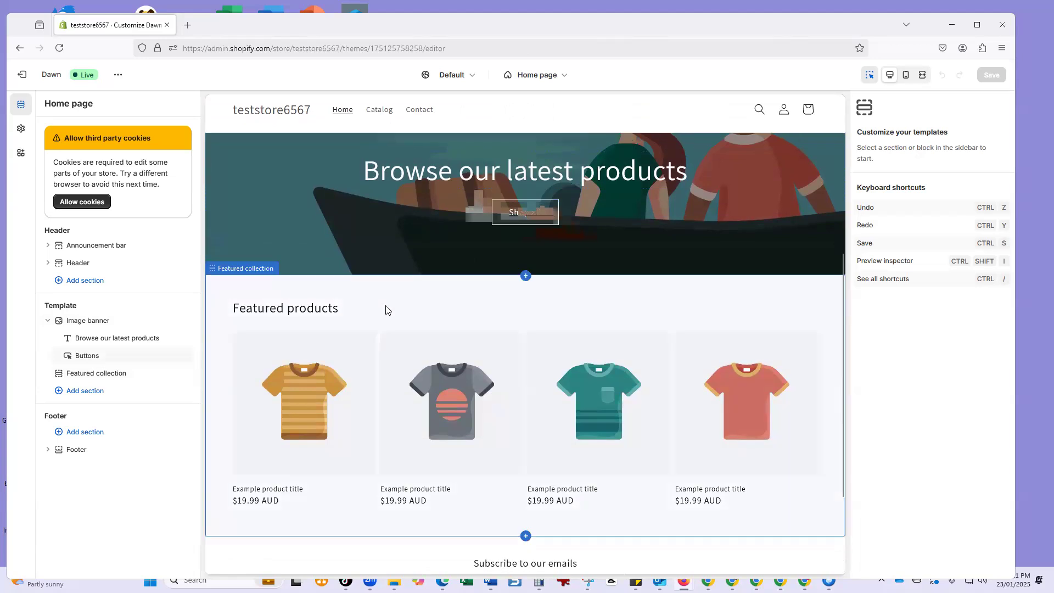
{"action": "scroll", "coordinate": [387, 308], "scroll_direction": "down", "scroll_amount": 2}
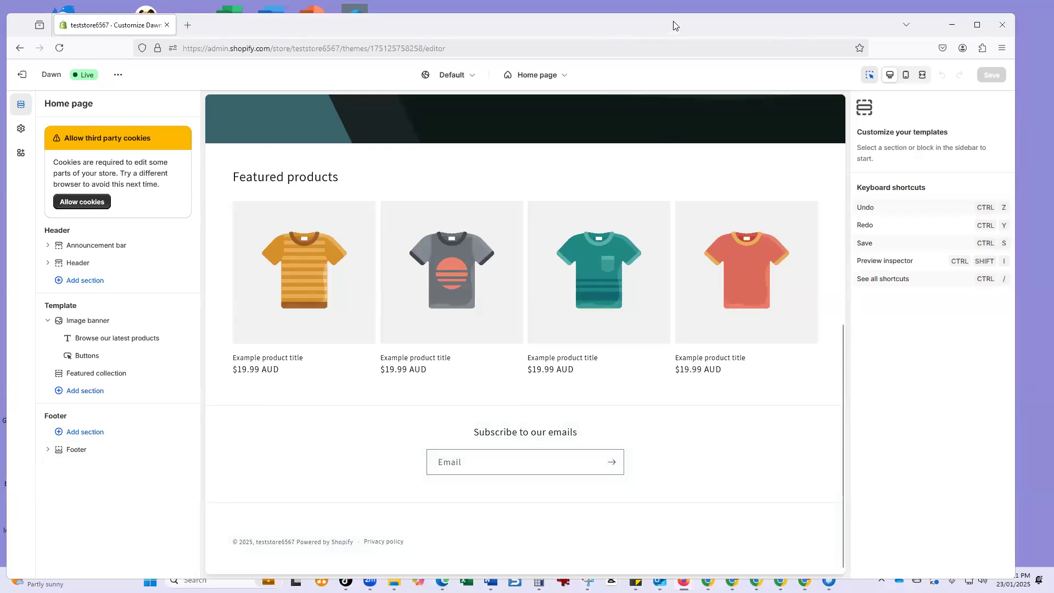
{"action": "left_click_drag", "start_coordinate": [675, 25], "coordinate": [683, 13]}
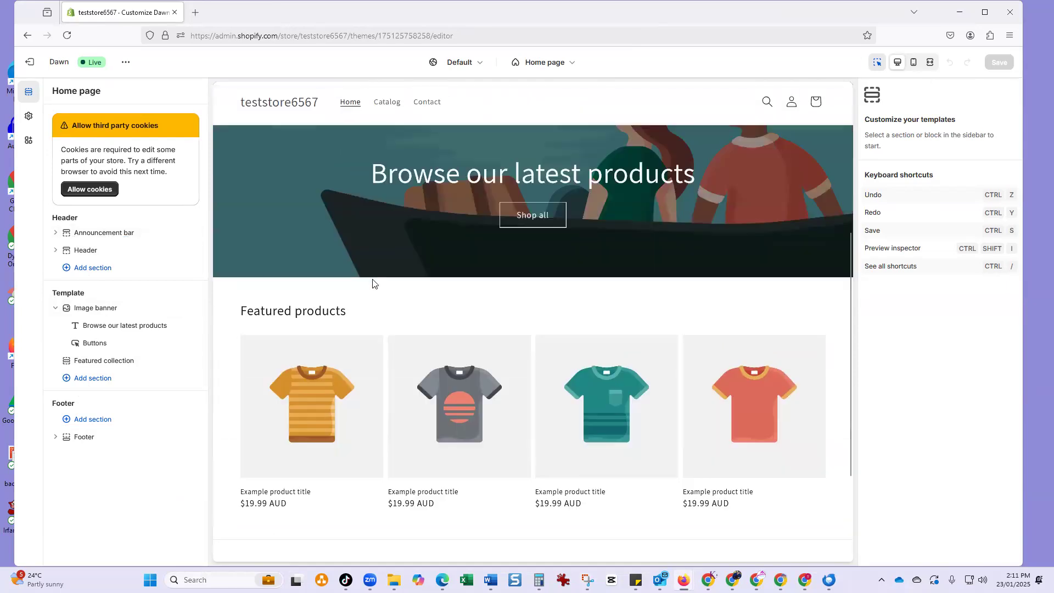
{"action": "scroll", "coordinate": [363, 264], "scroll_direction": "up", "scroll_amount": 5}
{"action": "right_click", "coordinate": [371, 275]}
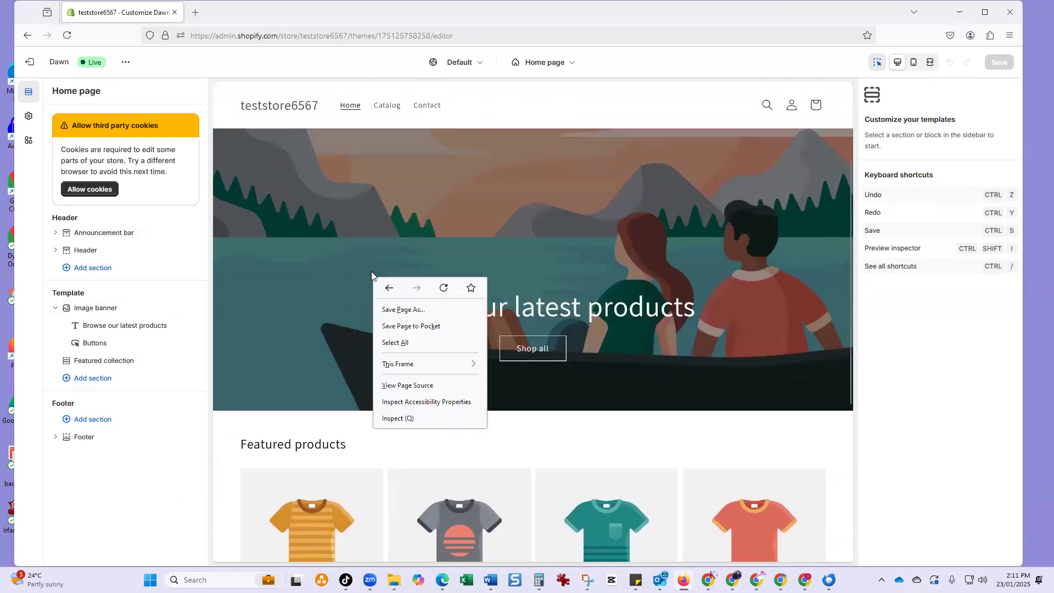
Look through the Announcement bar settings and its "Welcome to our store" announcement block
{"action": "left_click", "coordinate": [87, 232]}
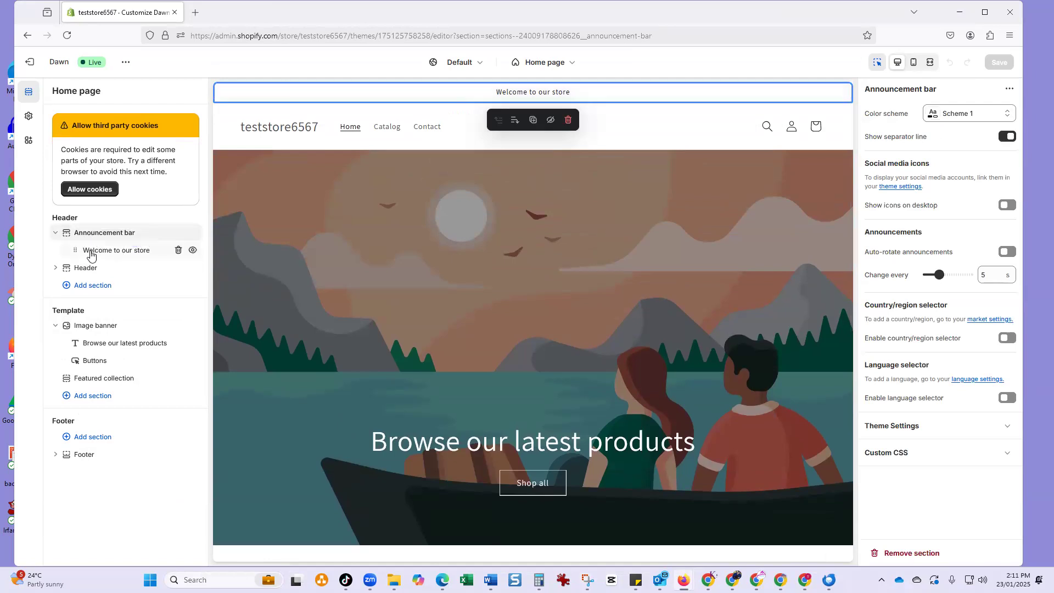
{"action": "left_click", "coordinate": [90, 256]}
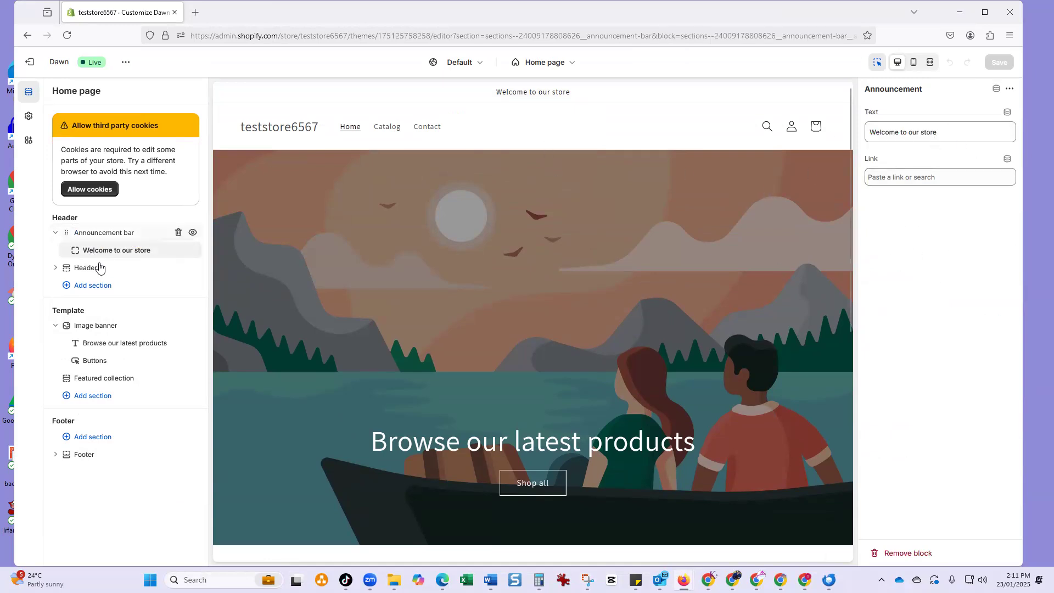
{"action": "left_click", "coordinate": [101, 233]}
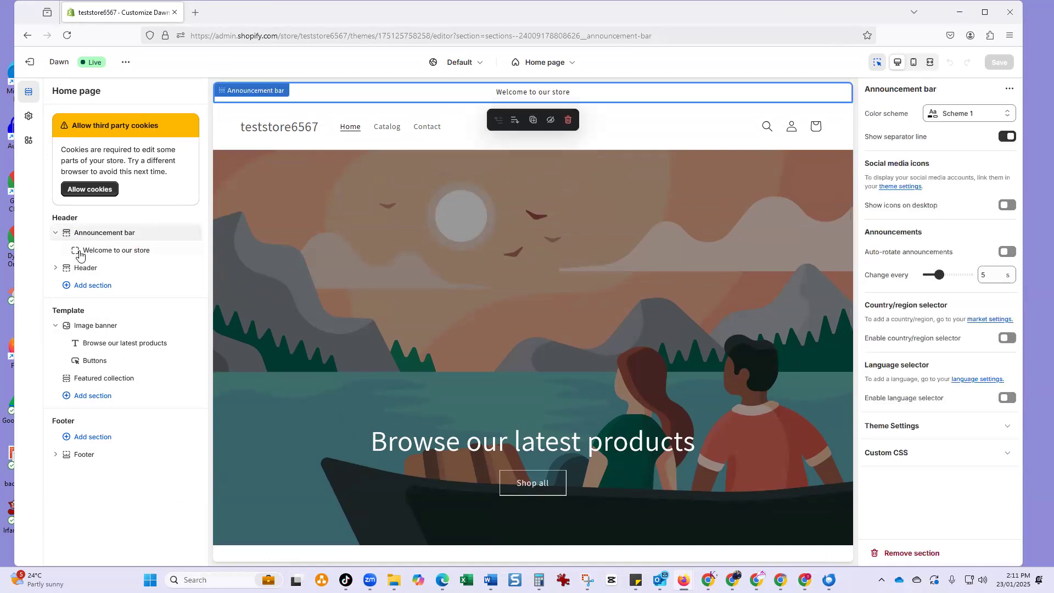
{"action": "right_click", "coordinate": [96, 250]}
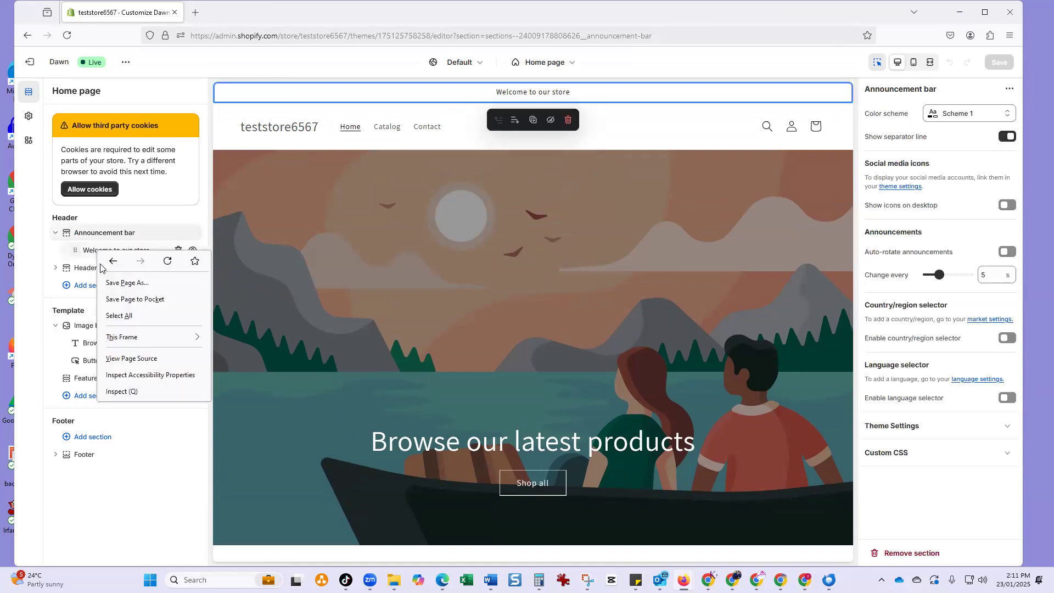
{"action": "left_click", "coordinate": [164, 461]}
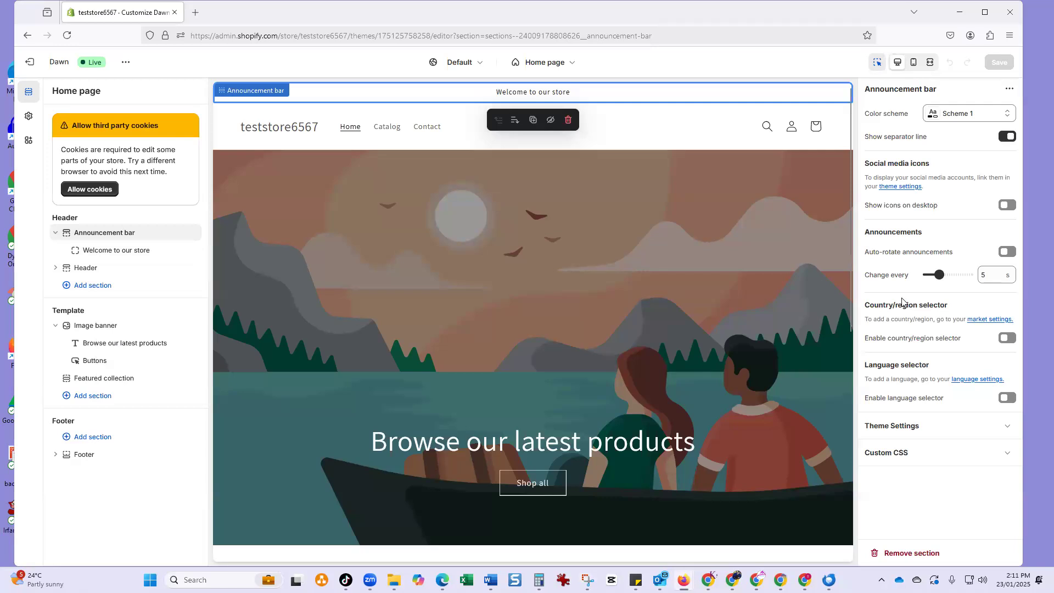
Try Scheme 4 on the announcement bar, and set its color scheme to Scheme 5
{"action": "left_click", "coordinate": [966, 119]}
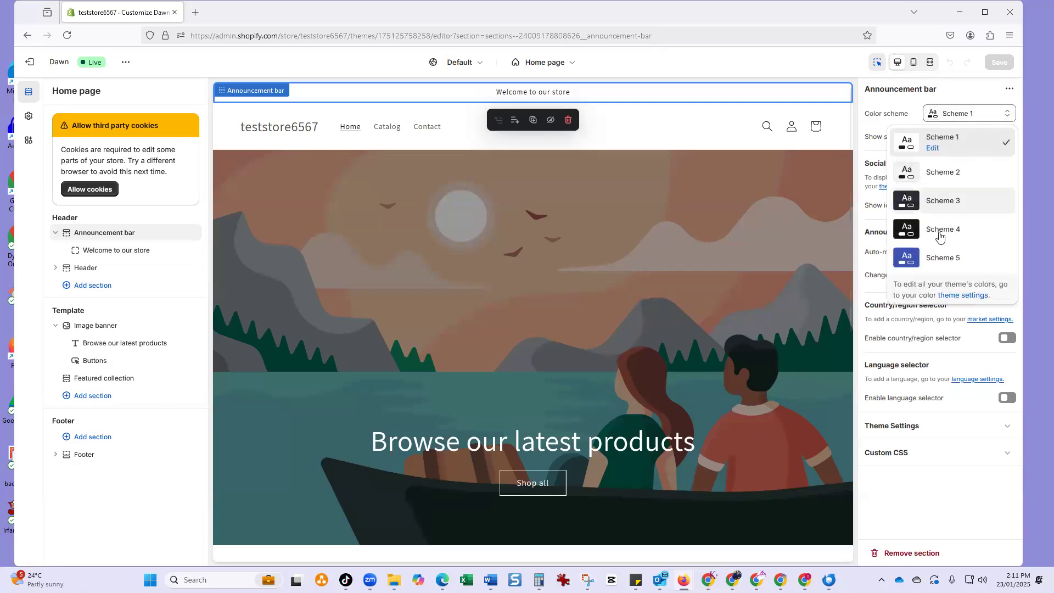
{"action": "left_click", "coordinate": [940, 230]}
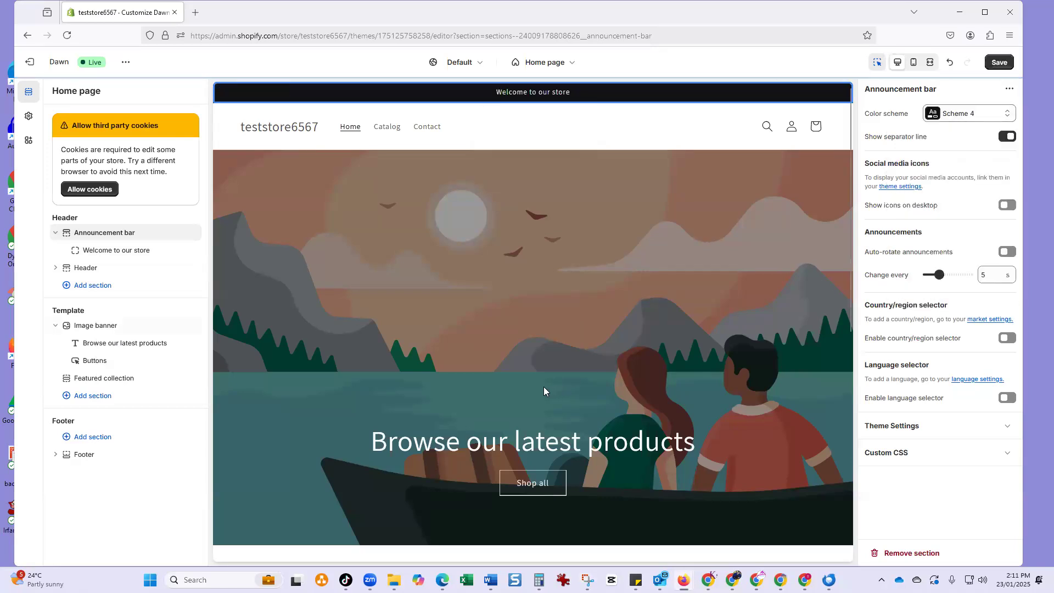
{"action": "left_click", "coordinate": [967, 118]}
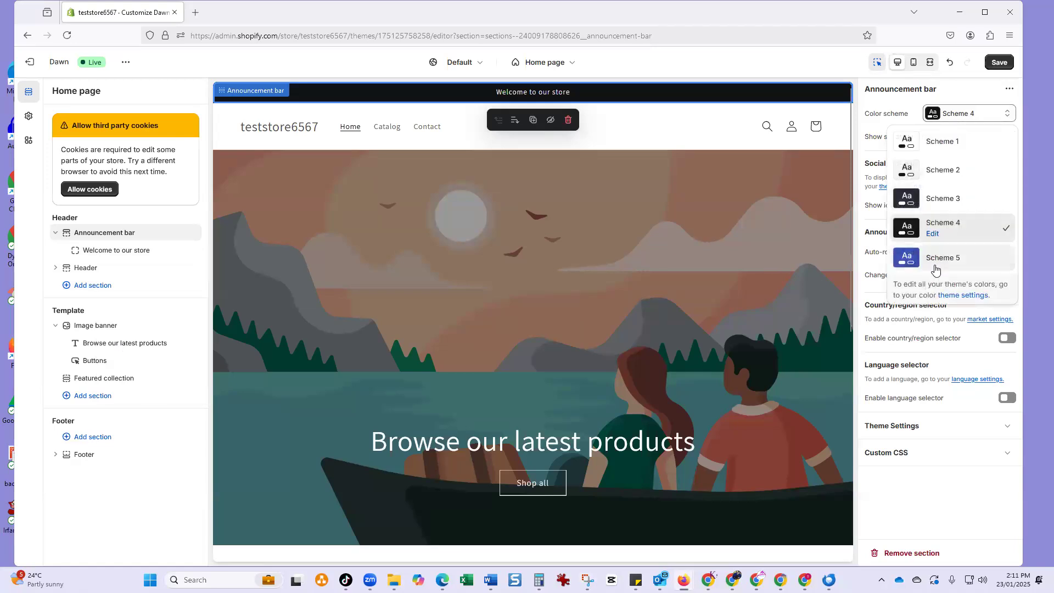
{"action": "left_click", "coordinate": [938, 261]}
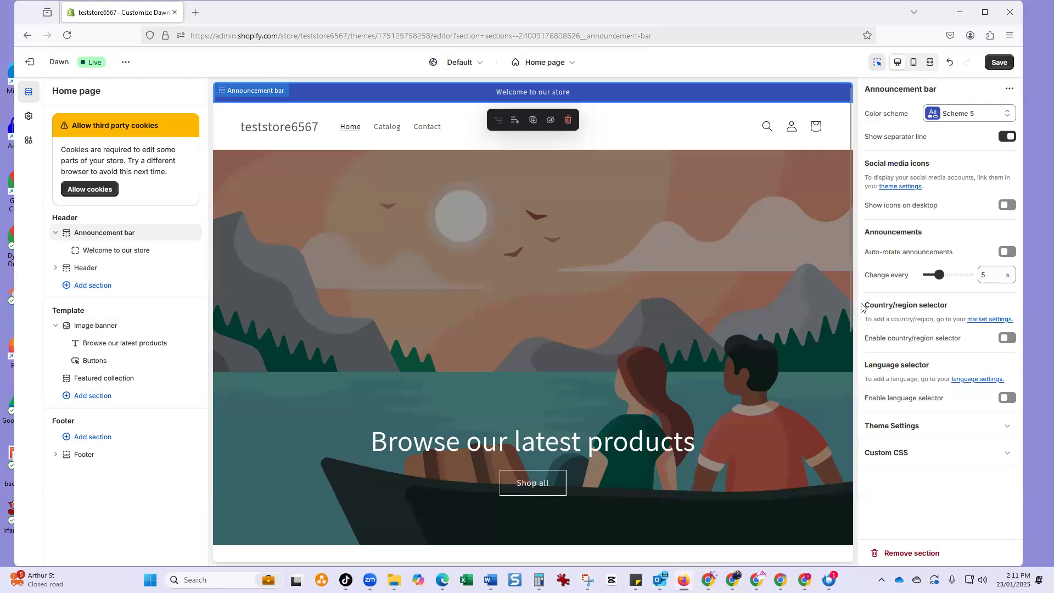
Enable showing social media icons on desktop for the announcement bar, and check the home page preview
{"action": "left_click", "coordinate": [1006, 205]}
{"action": "scroll", "coordinate": [379, 266], "scroll_direction": "down", "scroll_amount": 6}
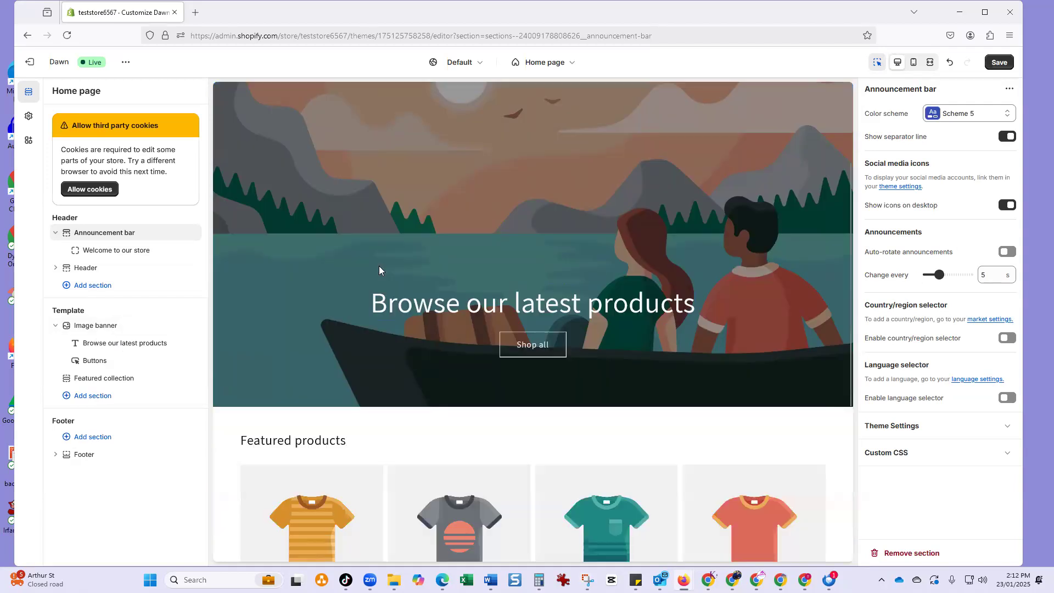
{"action": "scroll", "coordinate": [437, 303], "scroll_direction": "up", "scroll_amount": 2}
{"action": "scroll", "coordinate": [437, 304], "scroll_direction": "up", "scroll_amount": 1}
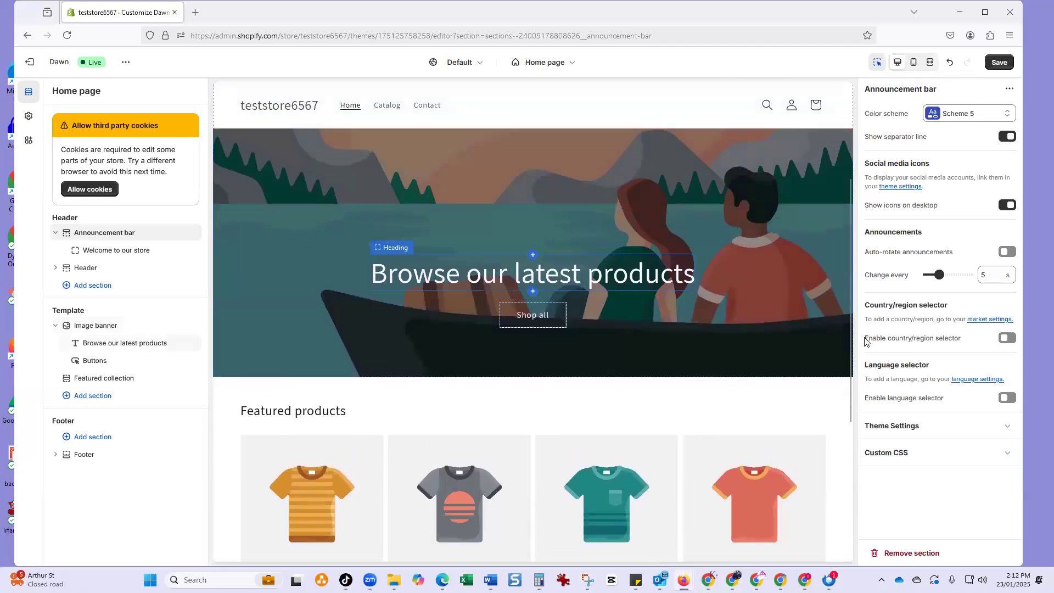
Try the country/region and language selectors in the announcement bar, and disable both again
{"action": "left_click", "coordinate": [1008, 338]}
{"action": "scroll", "coordinate": [418, 345], "scroll_direction": "up", "scroll_amount": 4}
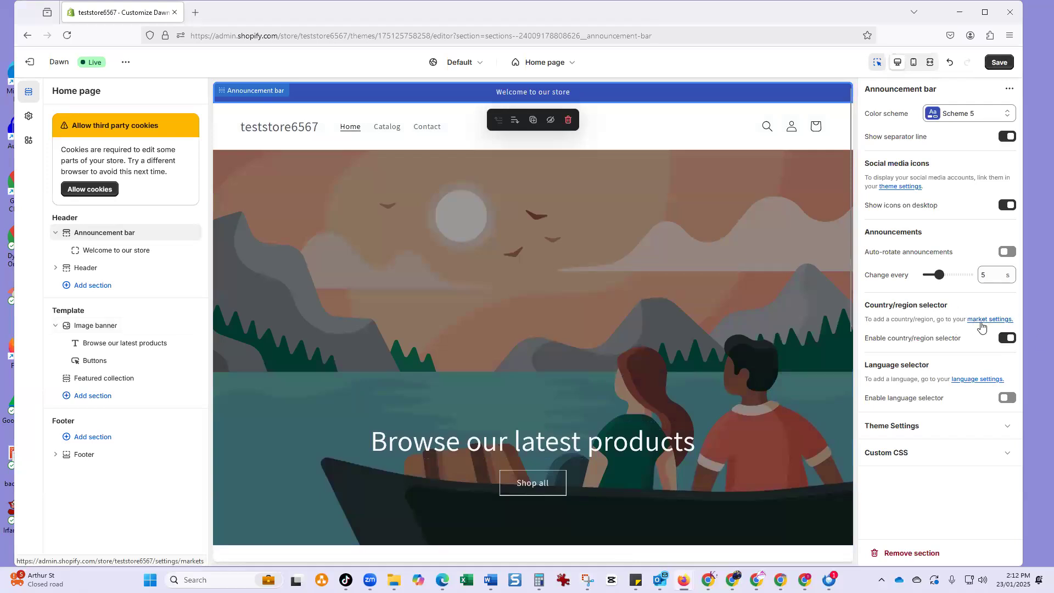
{"action": "left_click", "coordinate": [1014, 402]}
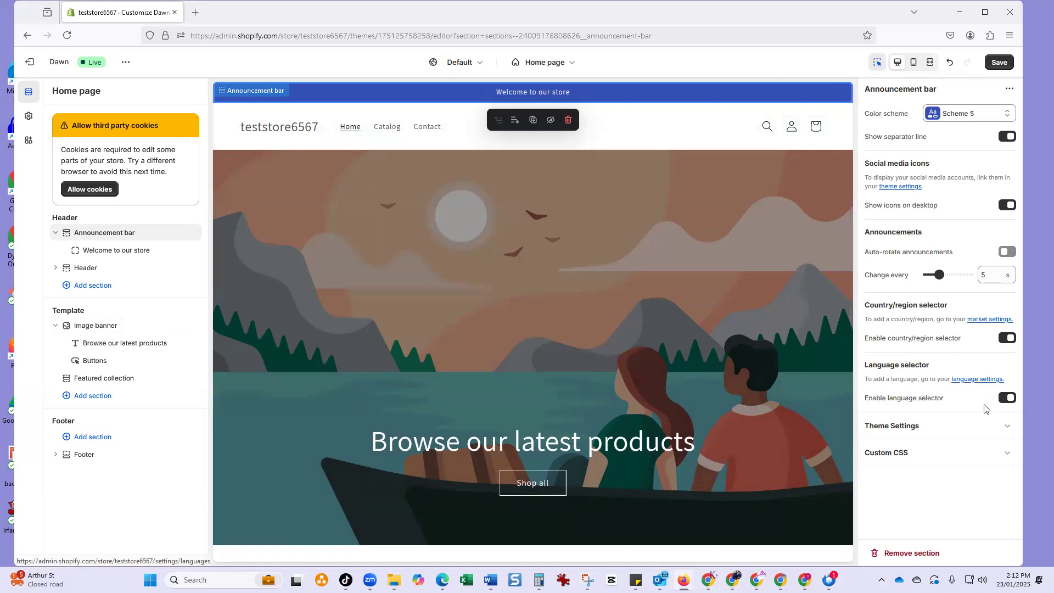
{"action": "left_click", "coordinate": [1006, 400]}
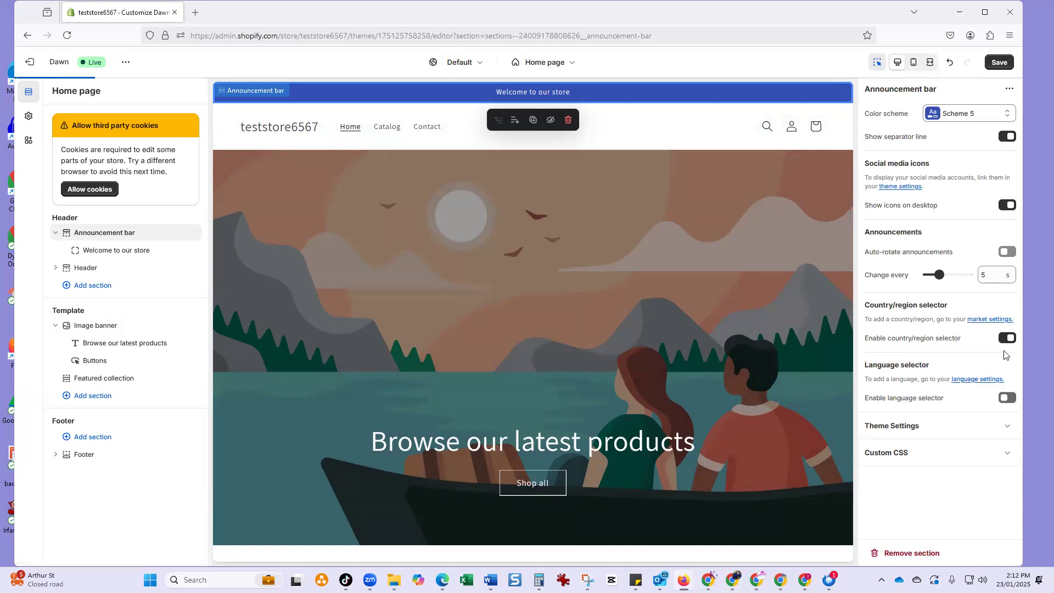
{"action": "left_click", "coordinate": [1007, 338]}
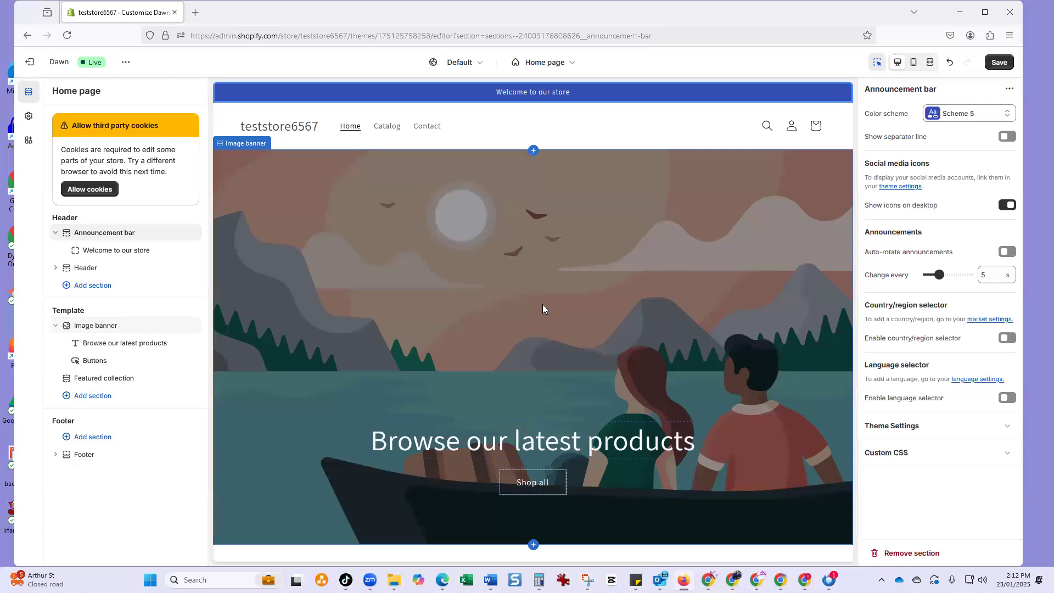
Try the announcement bar with and without its separator line, leaving the line shown
{"action": "left_click", "coordinate": [1014, 137]}
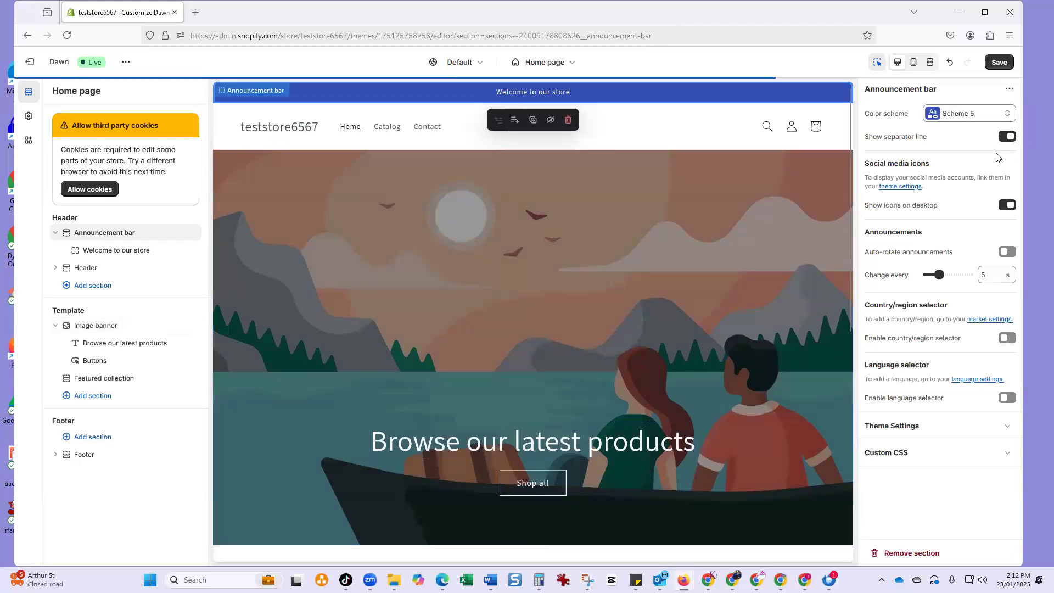
{"action": "left_click", "coordinate": [1006, 137]}
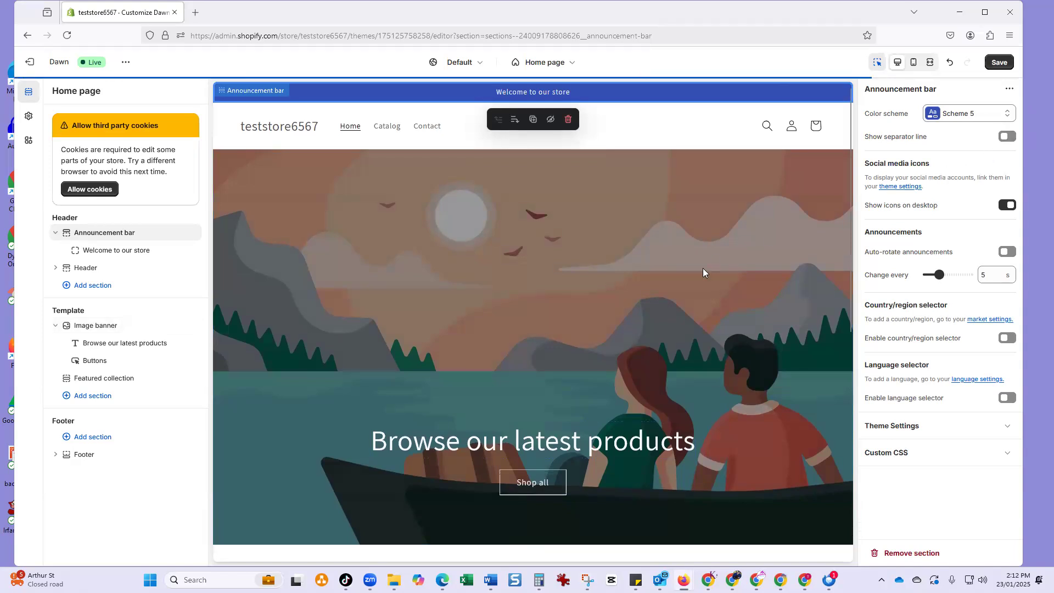
{"action": "left_click", "coordinate": [1014, 137]}
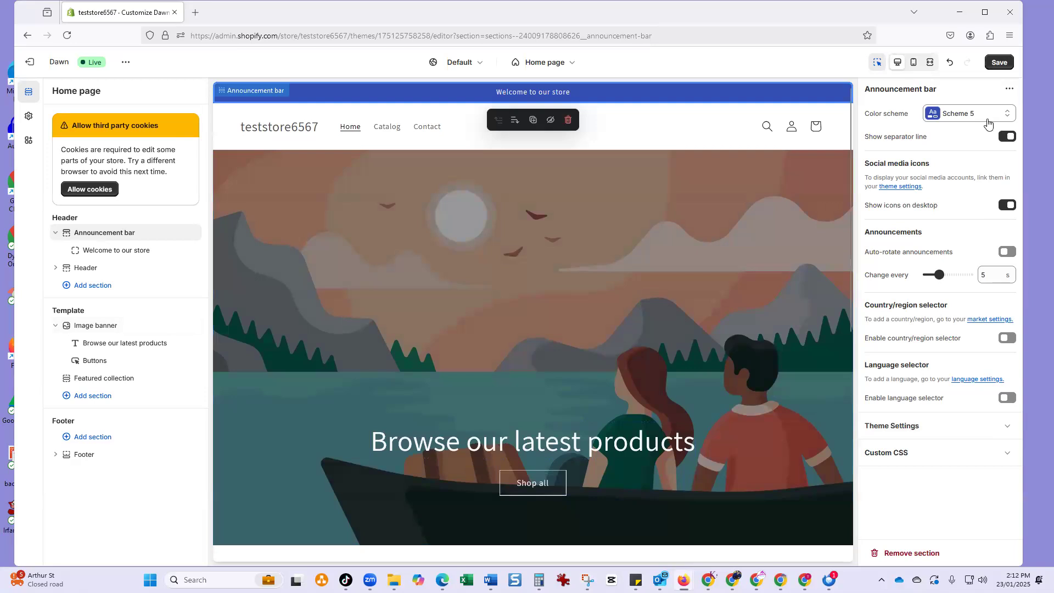
Review the home page preview, and open the Header section's settings
{"action": "scroll", "coordinate": [584, 325], "scroll_direction": "down", "scroll_amount": 3}
{"action": "scroll", "coordinate": [583, 327], "scroll_direction": "down", "scroll_amount": 4}
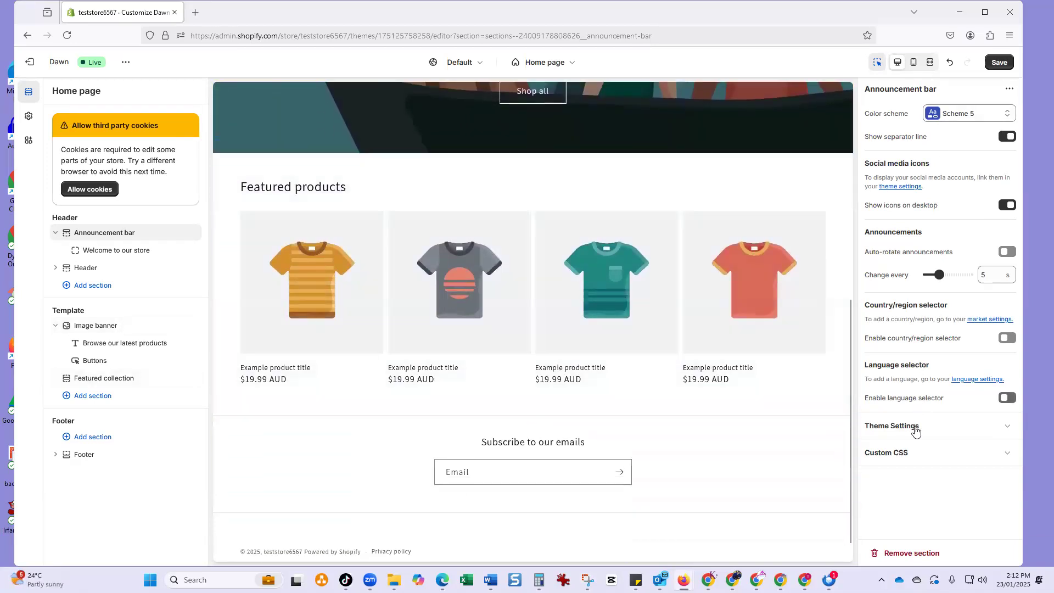
{"action": "scroll", "coordinate": [399, 210], "scroll_direction": "up", "scroll_amount": 2}
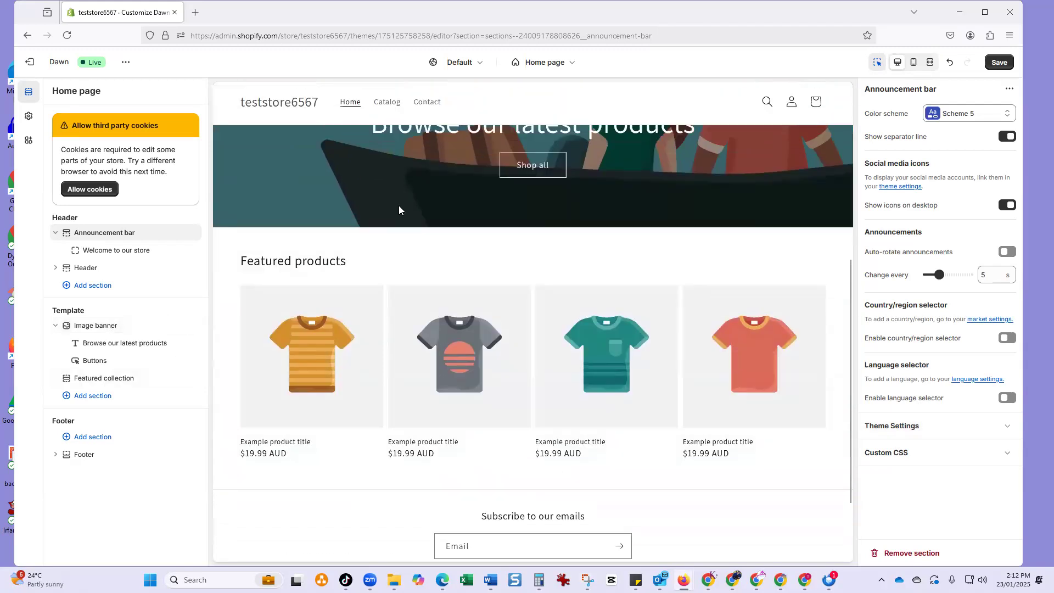
{"action": "scroll", "coordinate": [400, 211], "scroll_direction": "up", "scroll_amount": 2}
{"action": "right_click", "coordinate": [403, 221]}
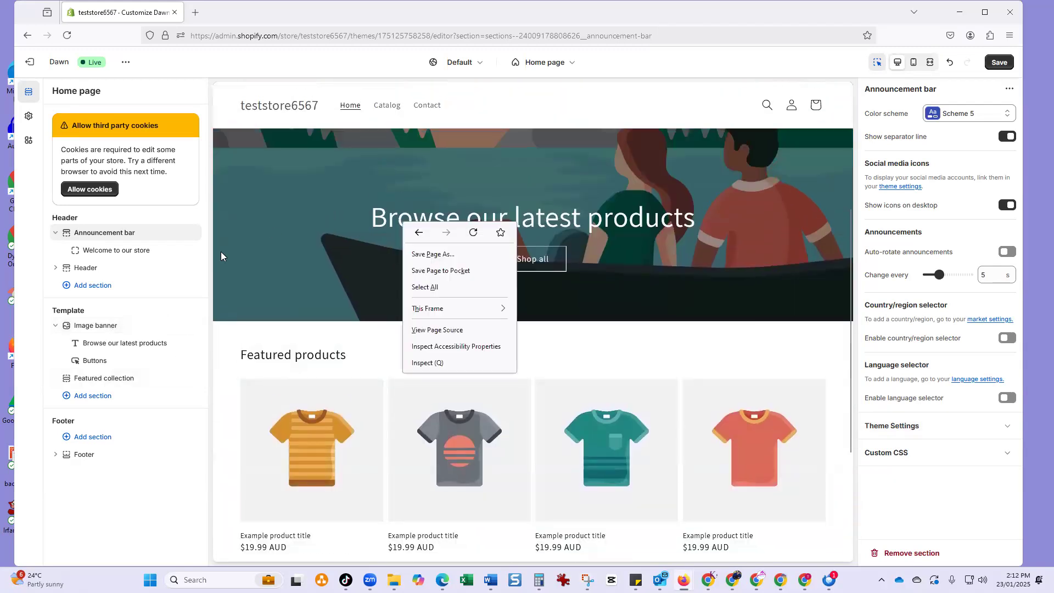
{"action": "left_click", "coordinate": [76, 273]}
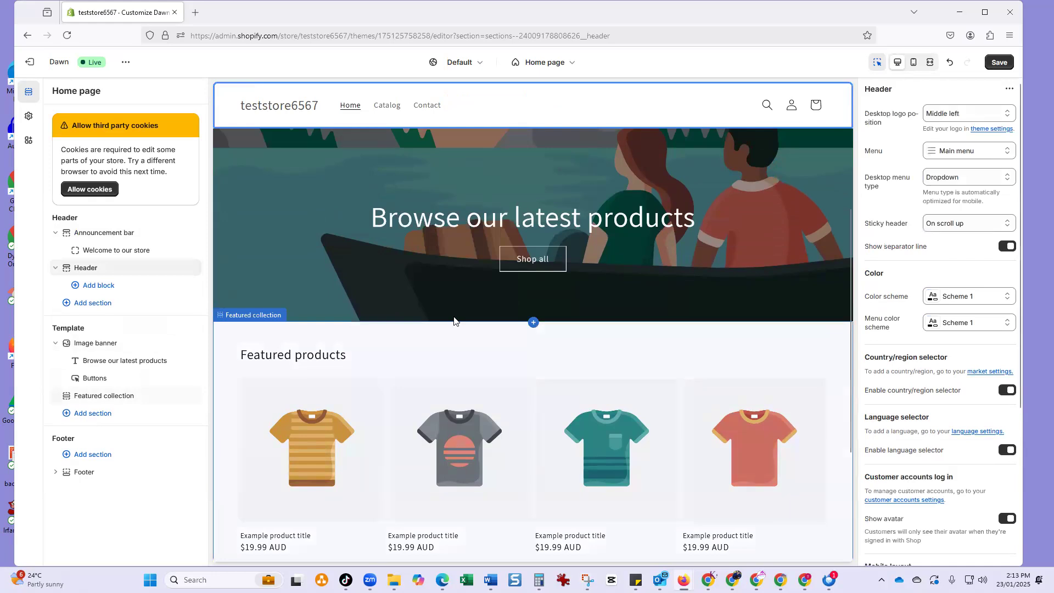
{"action": "scroll", "coordinate": [454, 321], "scroll_direction": "up", "scroll_amount": 3}
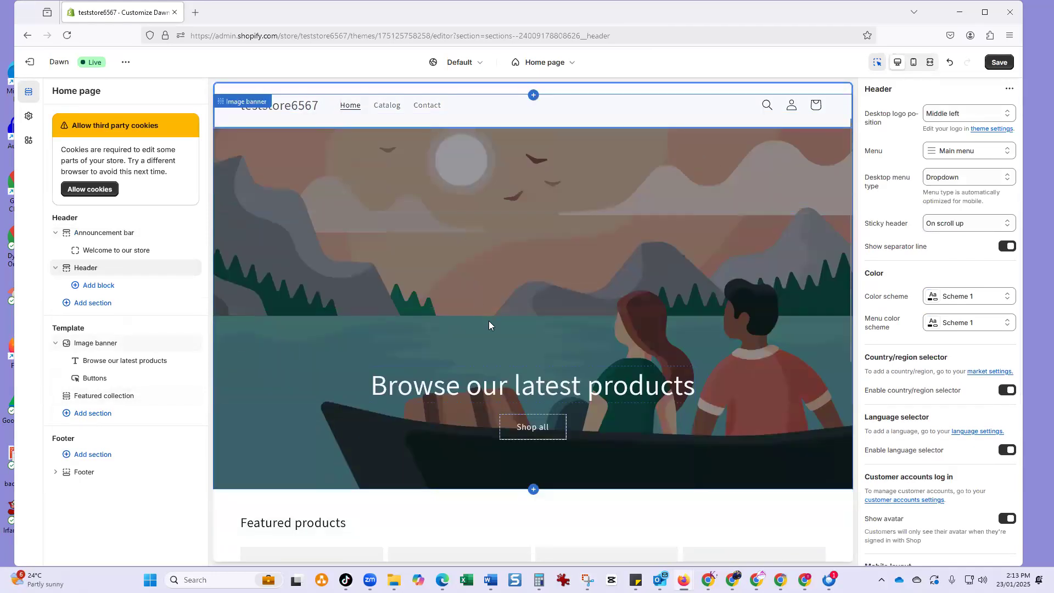
Look through the theme blocks and app blocks that can be added to the Header section
{"action": "left_click", "coordinate": [96, 286]}
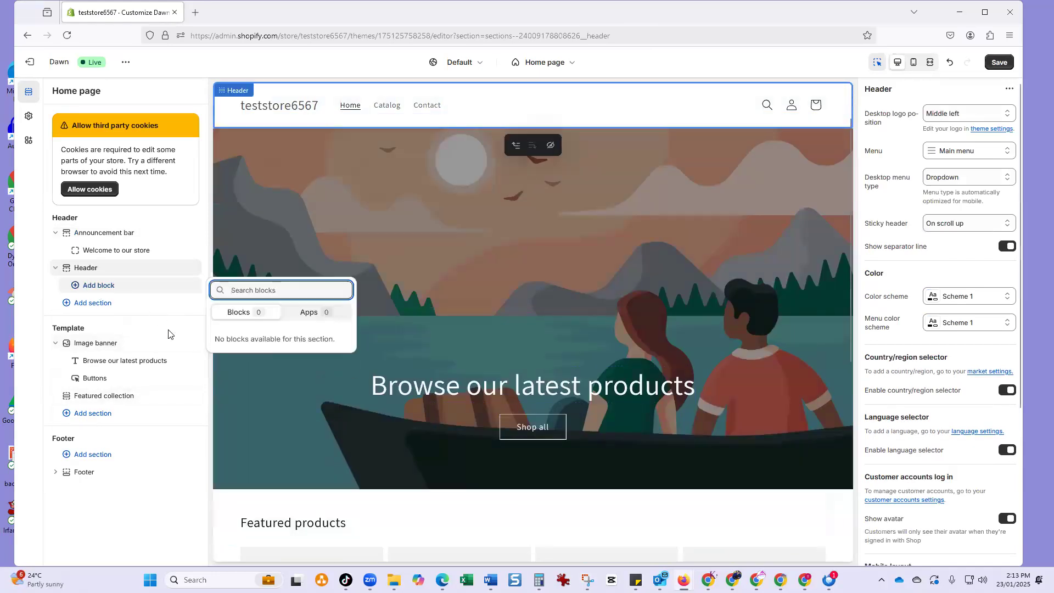
{"action": "left_click", "coordinate": [327, 314]}
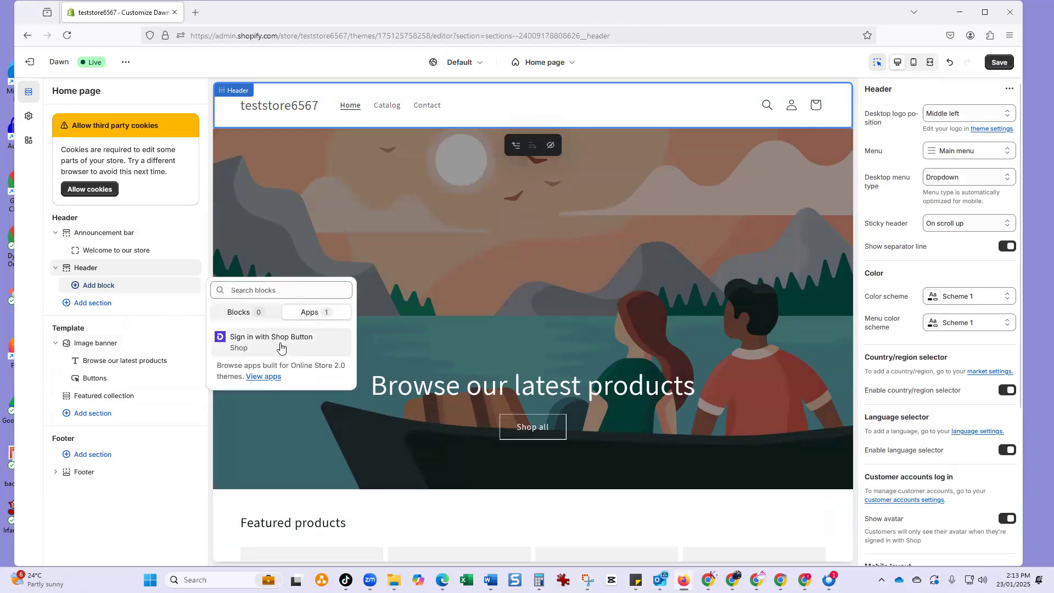
{"action": "left_click", "coordinate": [237, 316]}
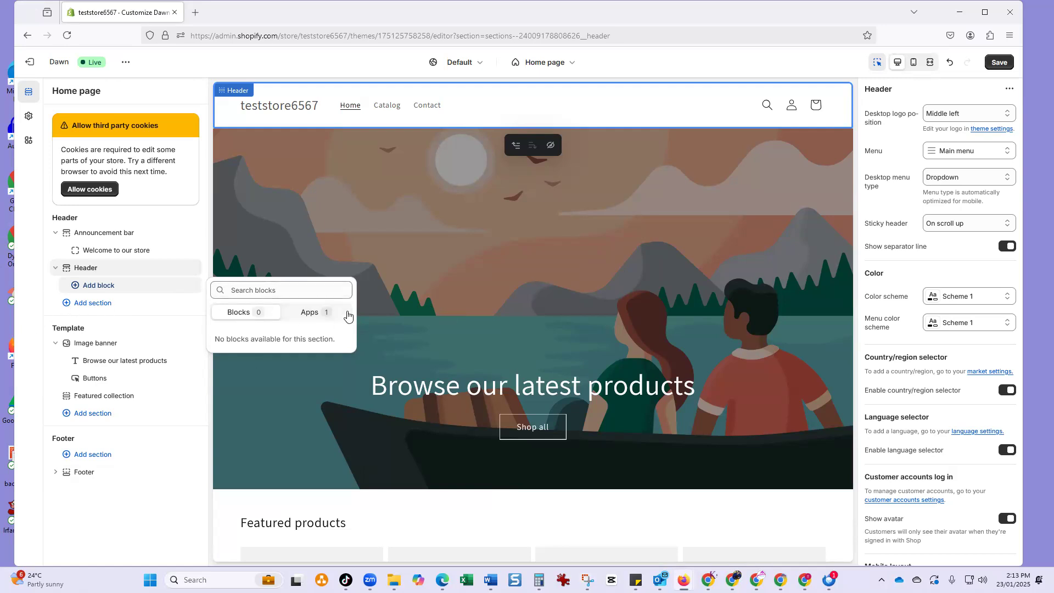
{"action": "left_click", "coordinate": [311, 313]}
{"action": "left_click", "coordinate": [245, 313]}
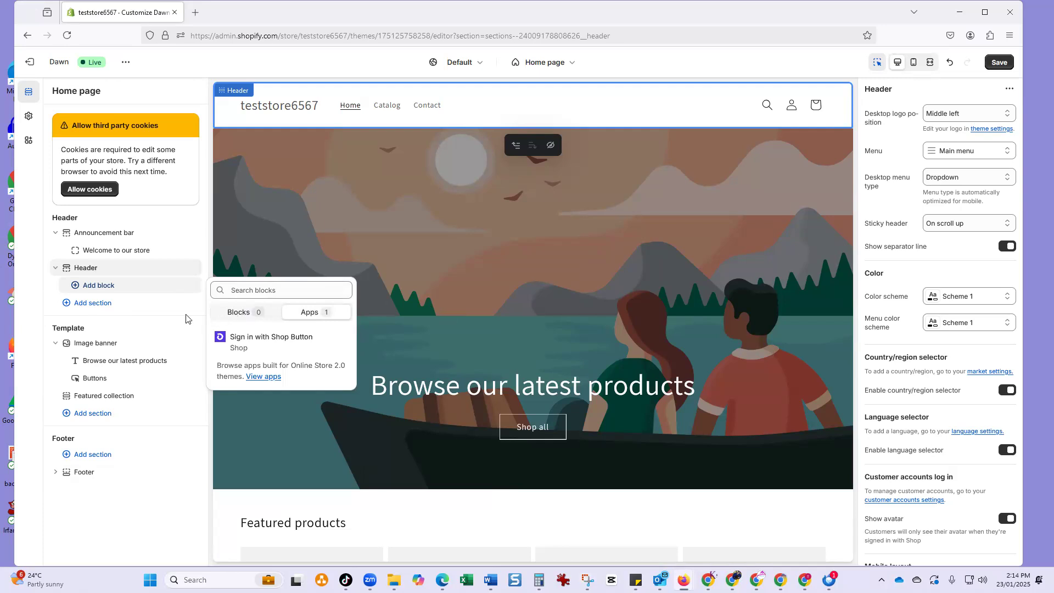
Look through the theme and app sections that can be added to the Header group, and those available for the Footer group
{"action": "left_click", "coordinate": [91, 303]}
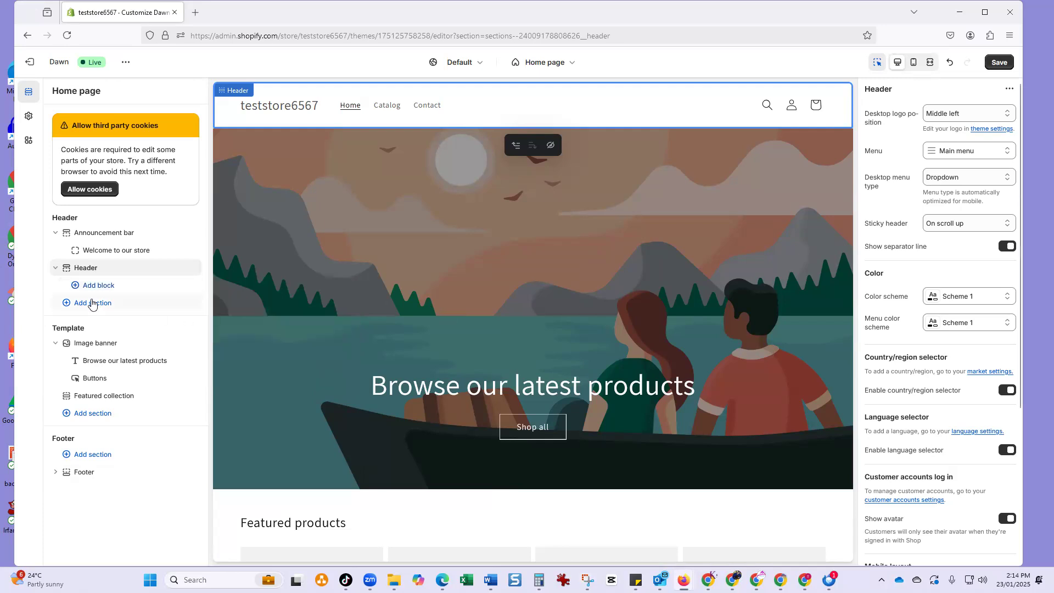
{"action": "left_click", "coordinate": [91, 303]}
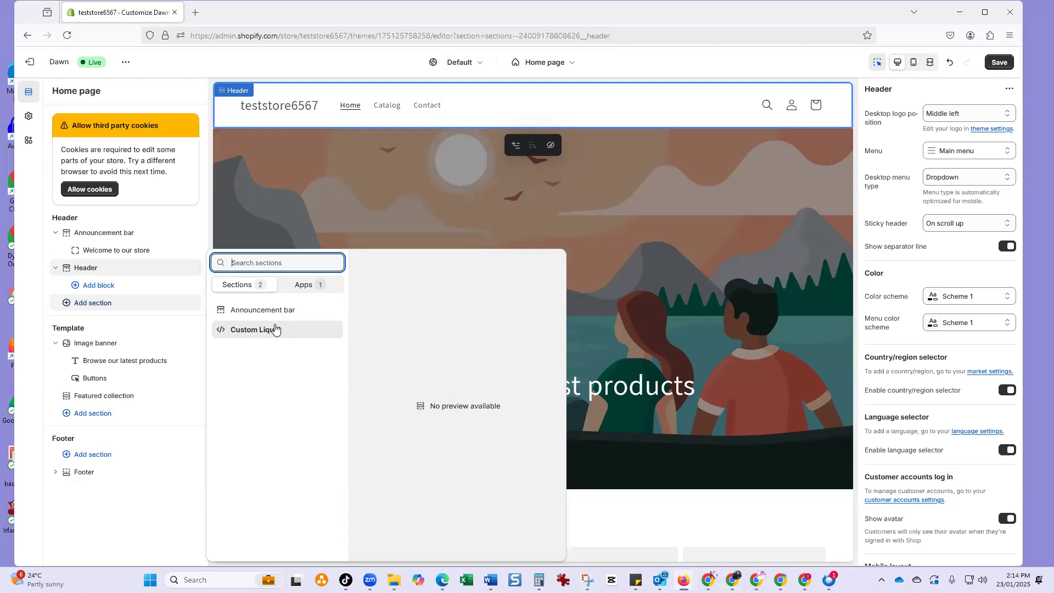
{"action": "left_click", "coordinate": [318, 284]}
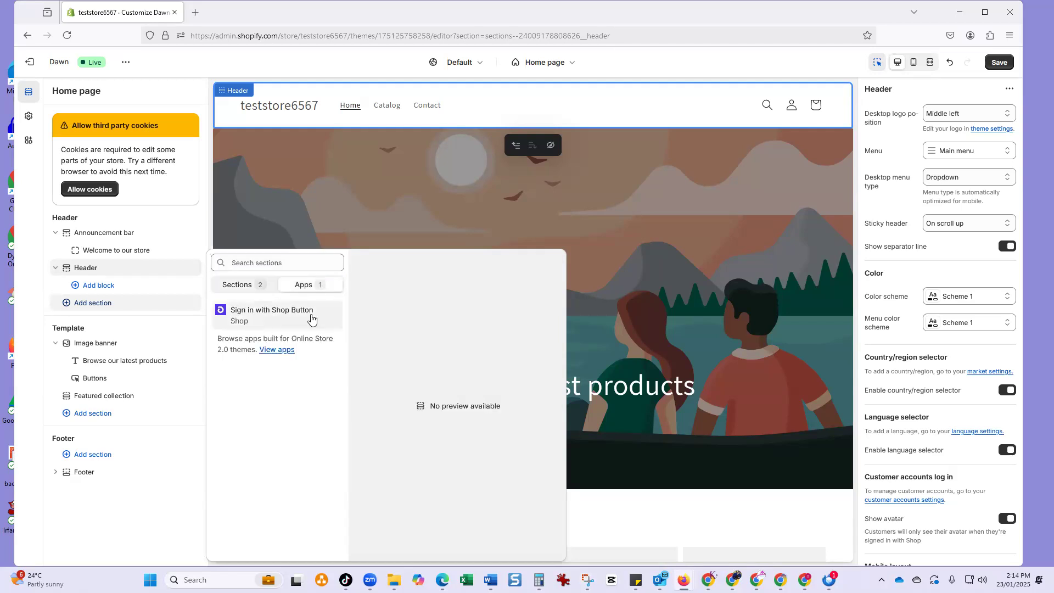
{"action": "left_click", "coordinate": [235, 287]}
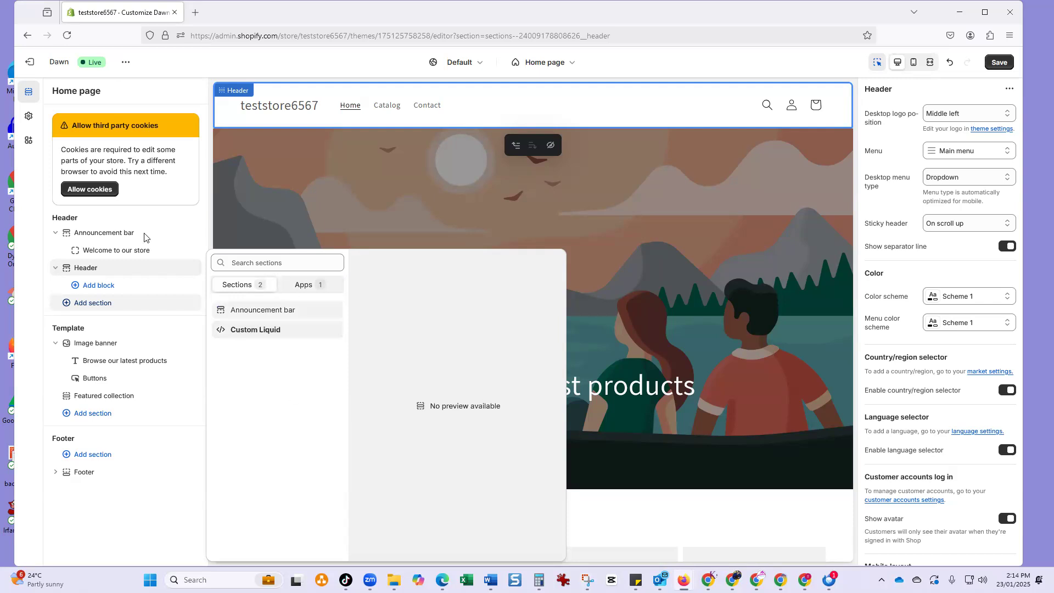
{"action": "left_click", "coordinate": [95, 458]}
{"action": "left_click", "coordinate": [94, 458]}
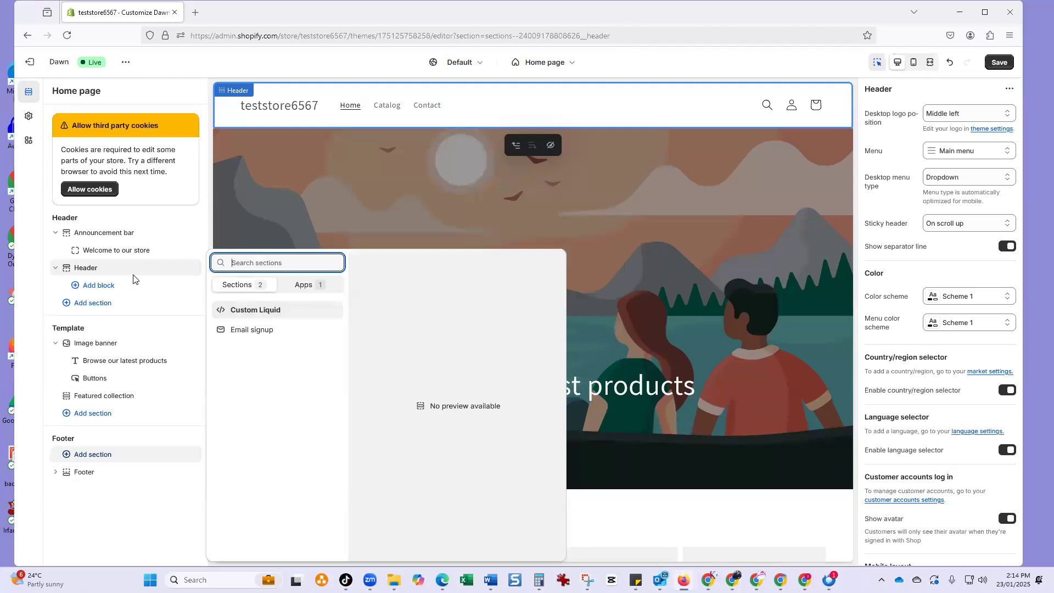
{"action": "left_click", "coordinate": [95, 345]}
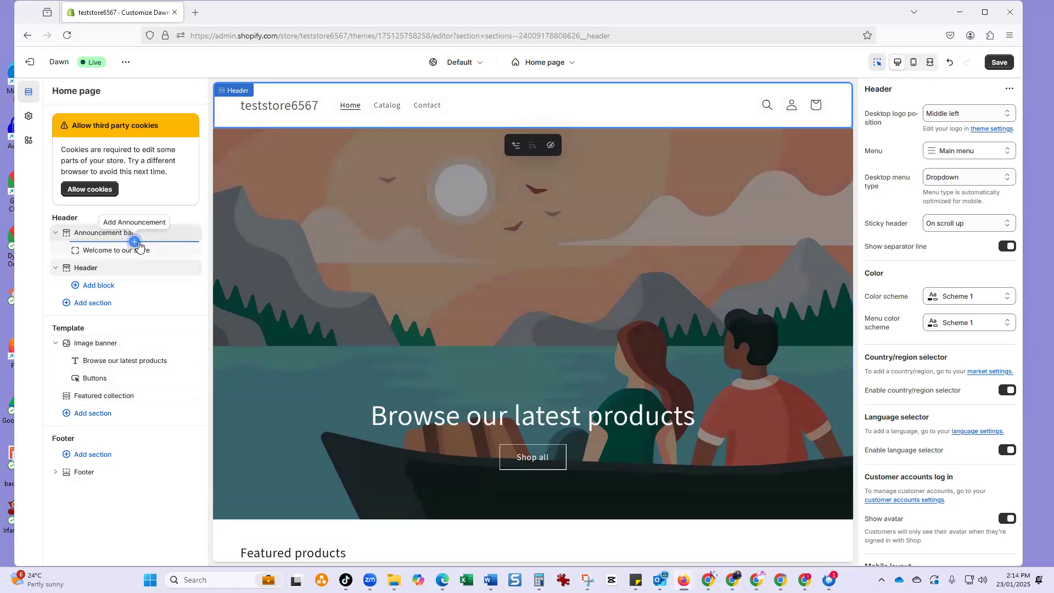
Add a second announcement block to the announcement bar and select it for editing
{"action": "left_click", "coordinate": [134, 241]}
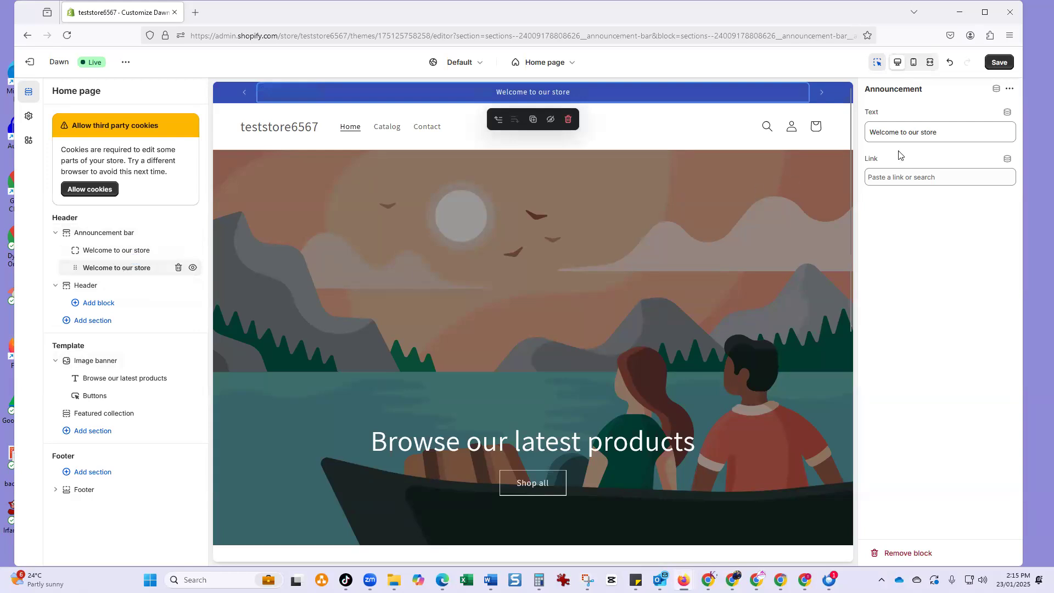
{"action": "left_click", "coordinate": [111, 250]}
{"action": "left_click", "coordinate": [112, 269]}
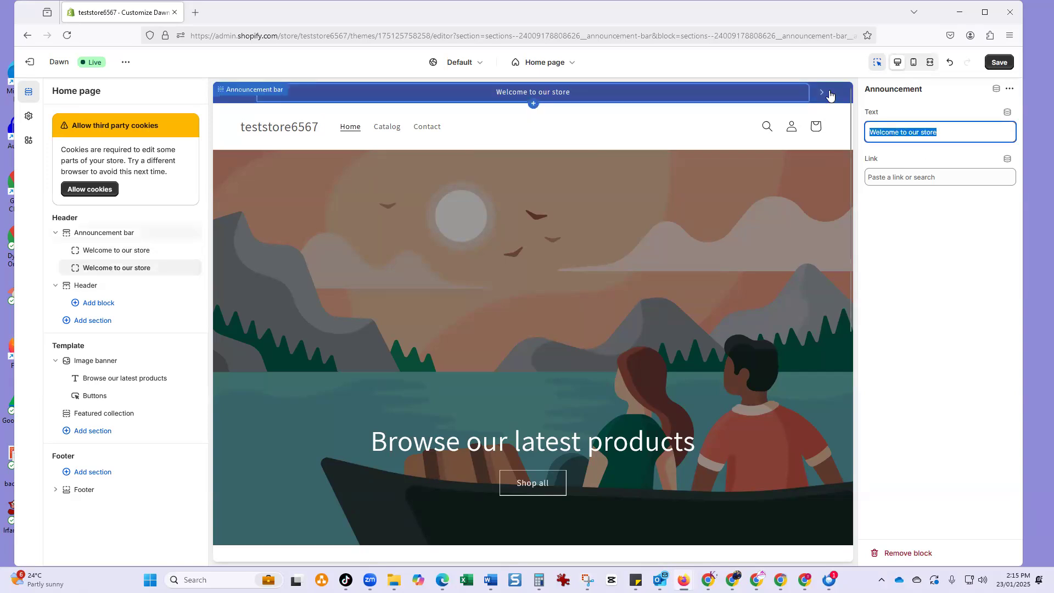
Change the second announcement's text to "Free Shipping over $50" and save the theme
{"action": "type", "text": "Ftee"}
{"action": "key", "text": "BackSpace"}
{"action": "key", "text": "BackSpace"}
{"action": "type", "text": "ee Sh"}
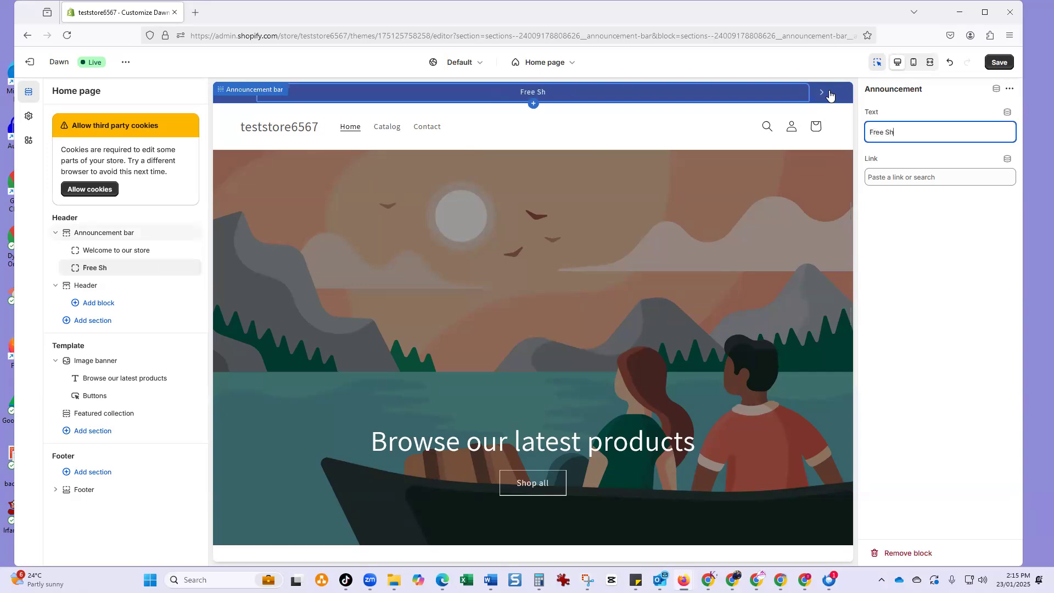
{"action": "type", "text": "ipping over"}
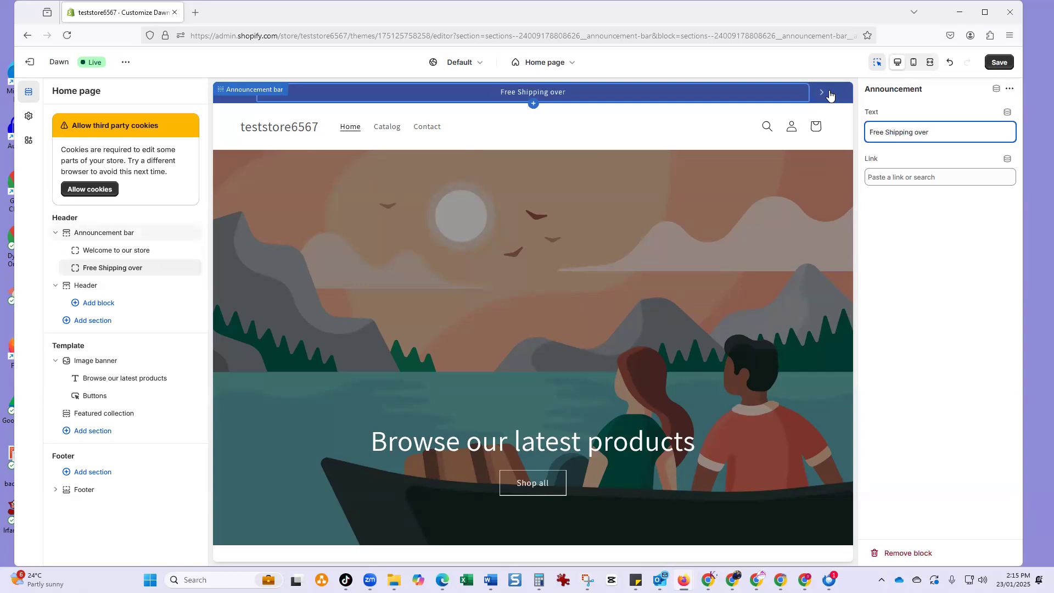
{"action": "type", "text": " $509"}
{"action": "key", "text": "BackSpace"}
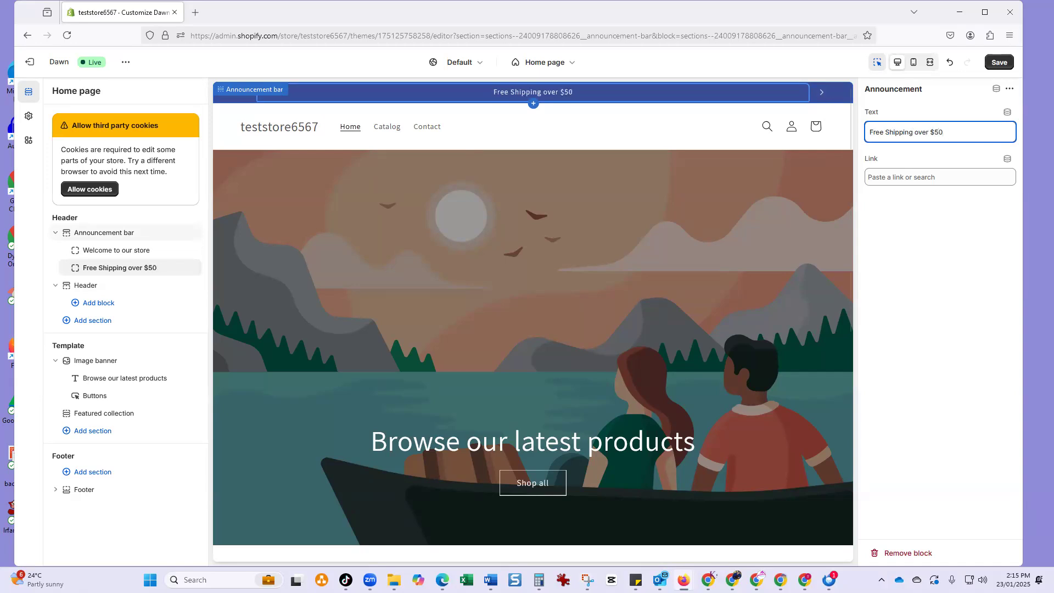
{"action": "left_click", "coordinate": [999, 62]}
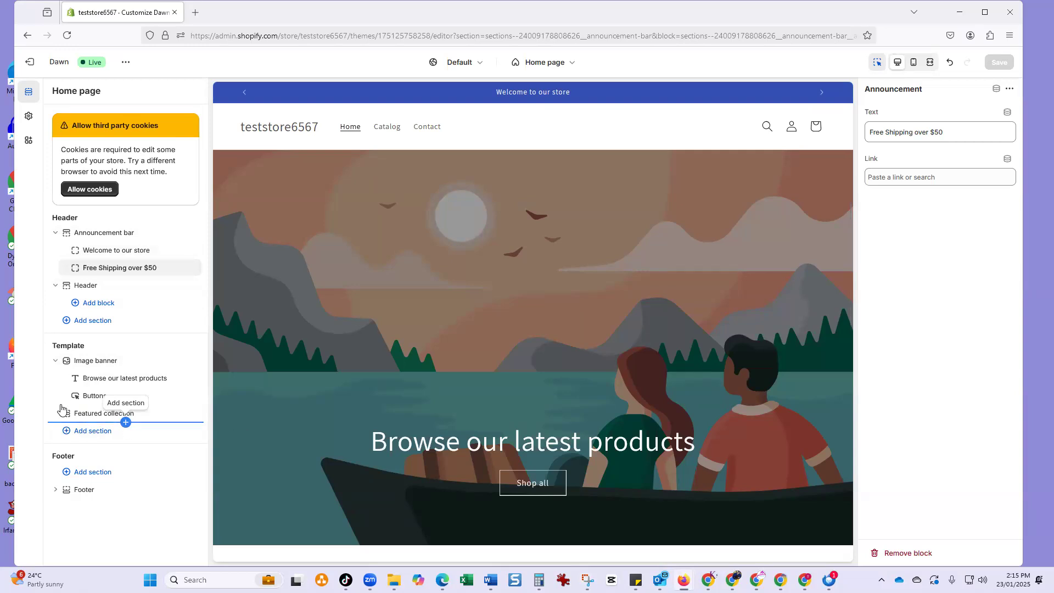
Link the "Welcome to our store" announcement to All collections
{"action": "left_click", "coordinate": [107, 257]}
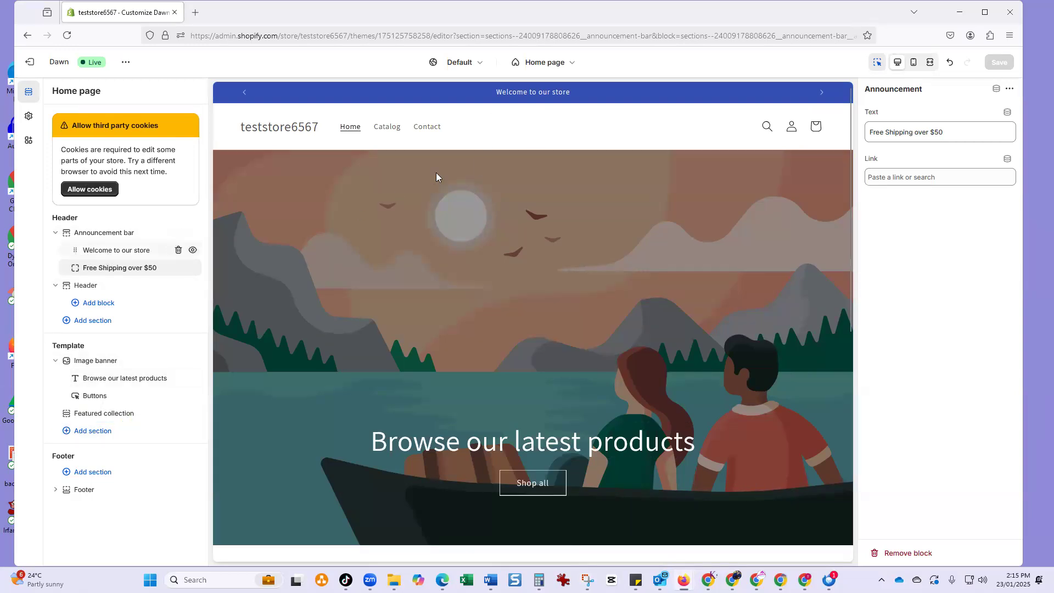
{"action": "left_click", "coordinate": [923, 177]}
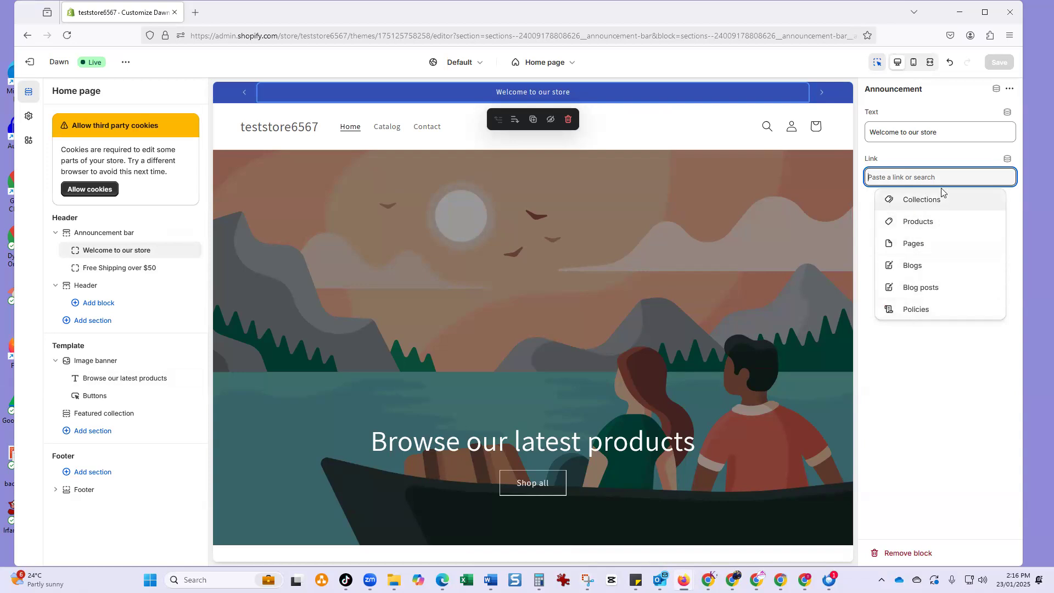
{"action": "left_click", "coordinate": [934, 202]}
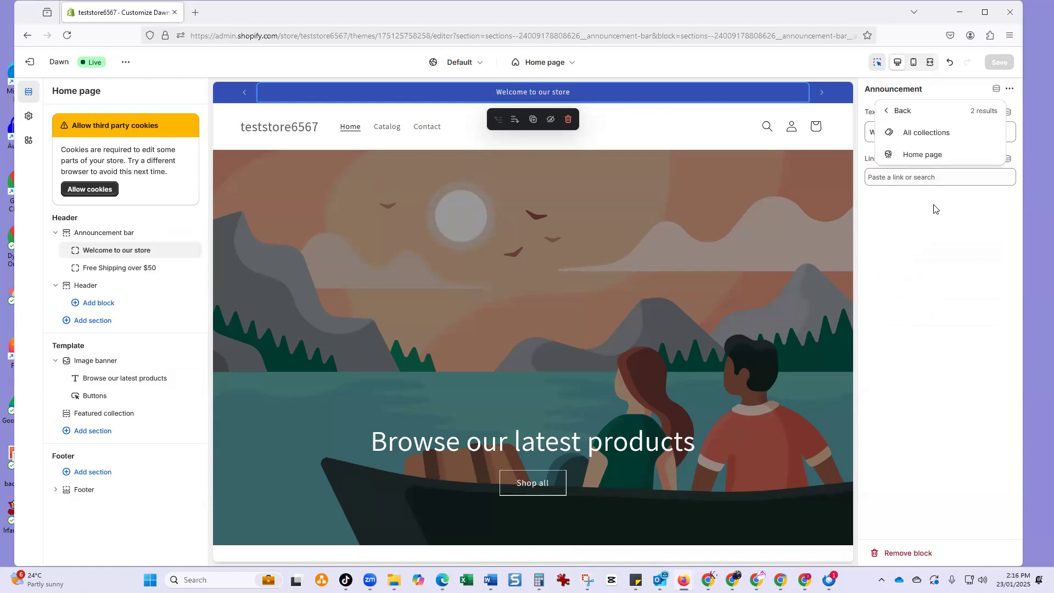
{"action": "left_click", "coordinate": [916, 133]}
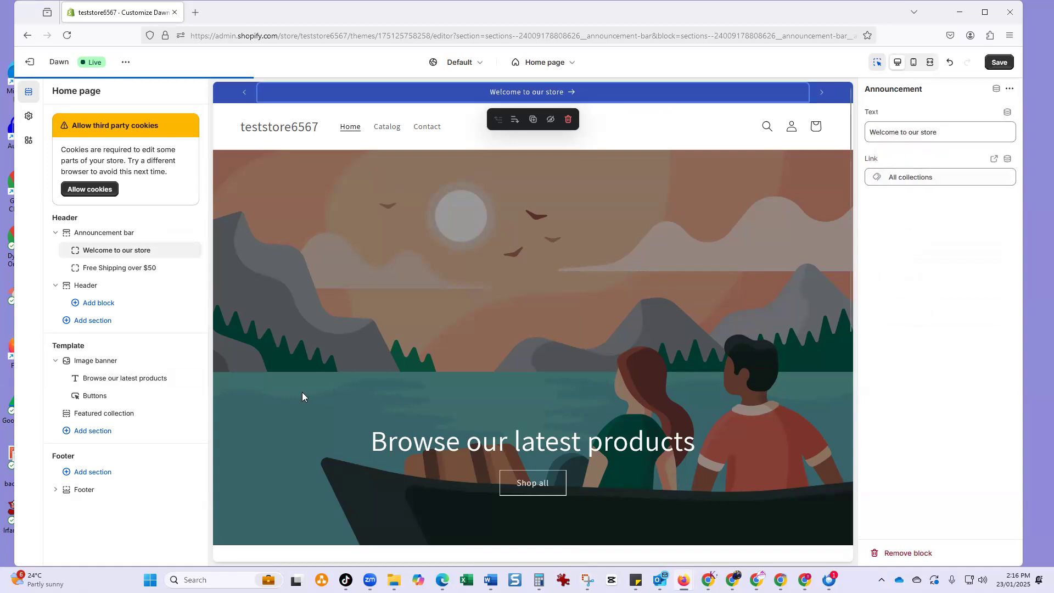
Look through the policies that the "Free Shipping over $50" announcement can link to, without choosing one
{"action": "left_click", "coordinate": [105, 269]}
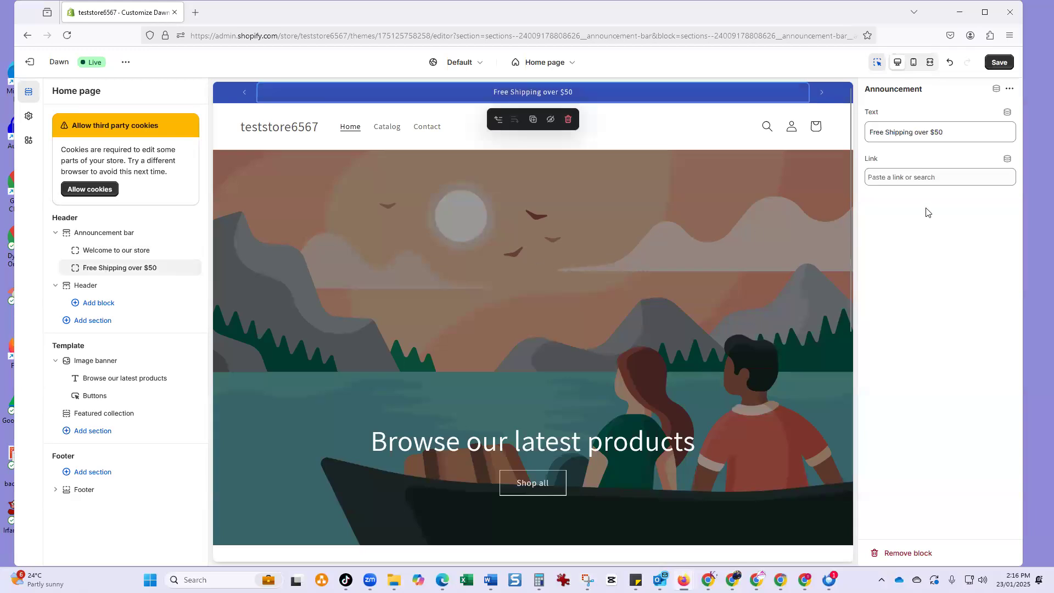
{"action": "left_click", "coordinate": [952, 135]}
{"action": "left_click", "coordinate": [921, 177]}
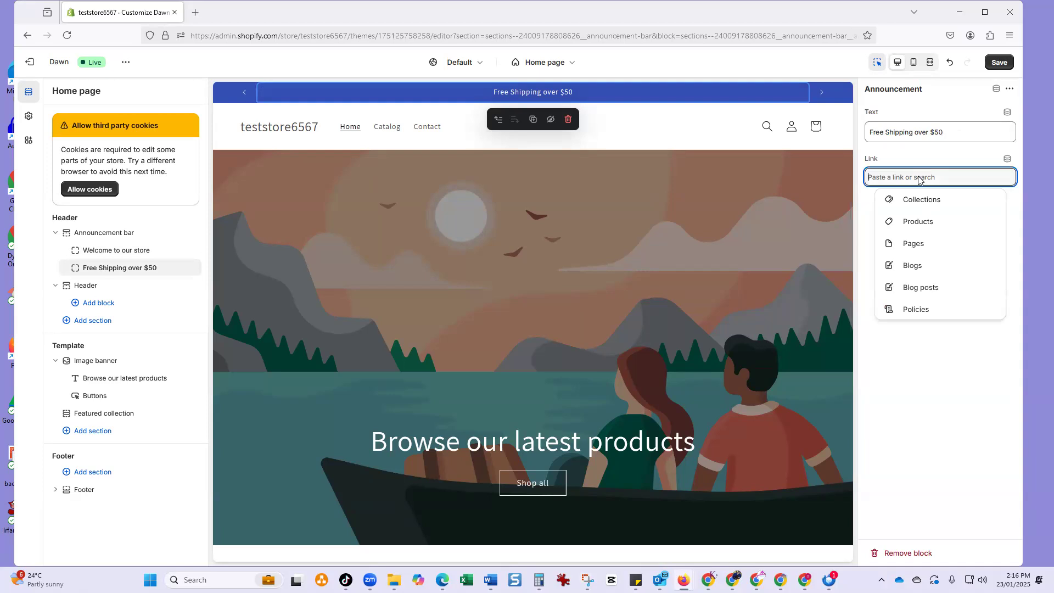
{"action": "left_click", "coordinate": [914, 309]}
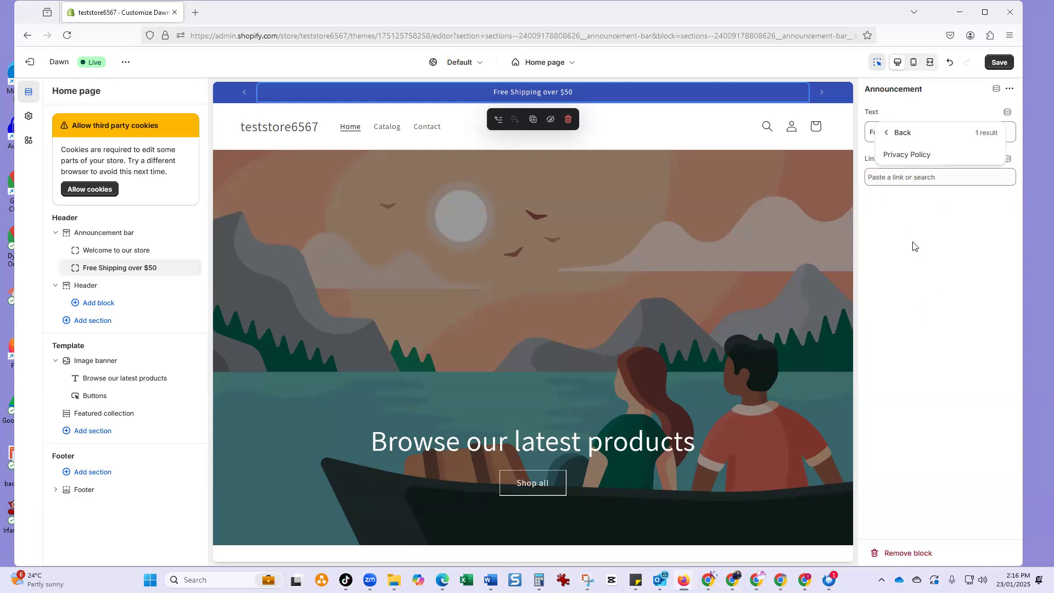
{"action": "left_click", "coordinate": [896, 134]}
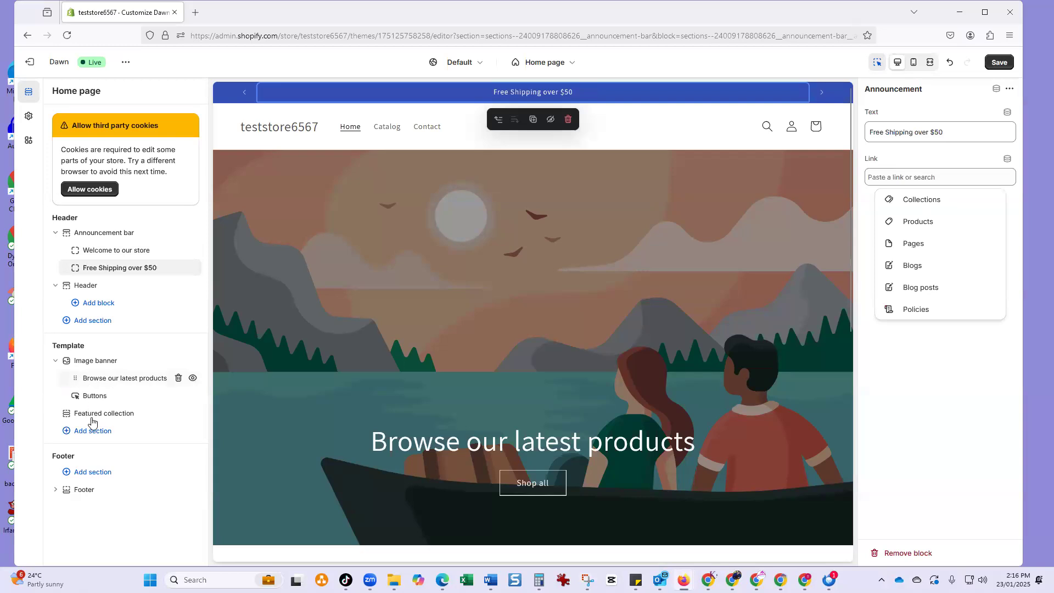
{"action": "mouse_move", "coordinate": [68, 412]}
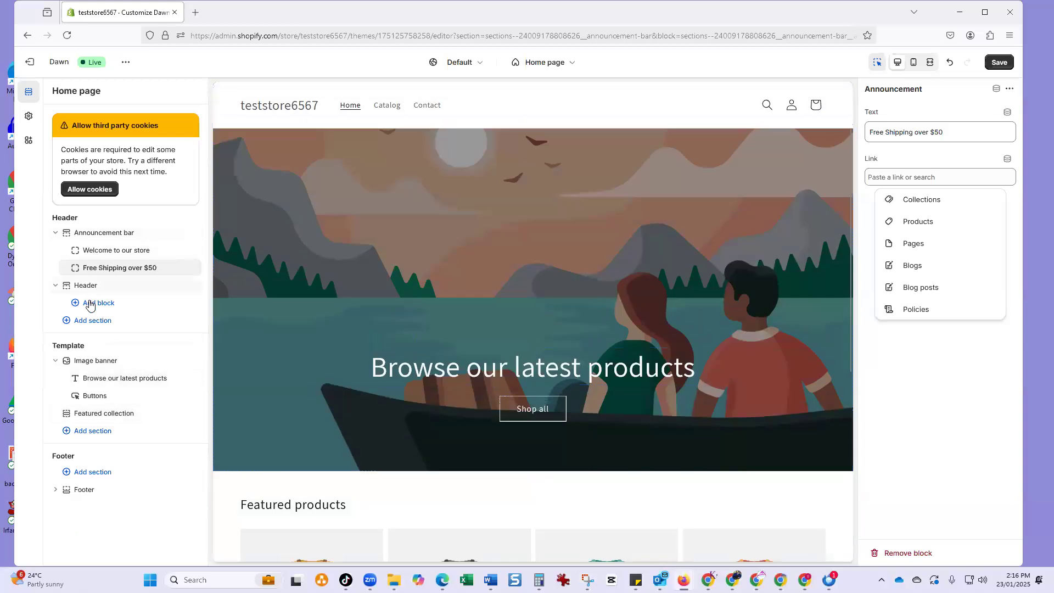
{"action": "left_click", "coordinate": [130, 286]}
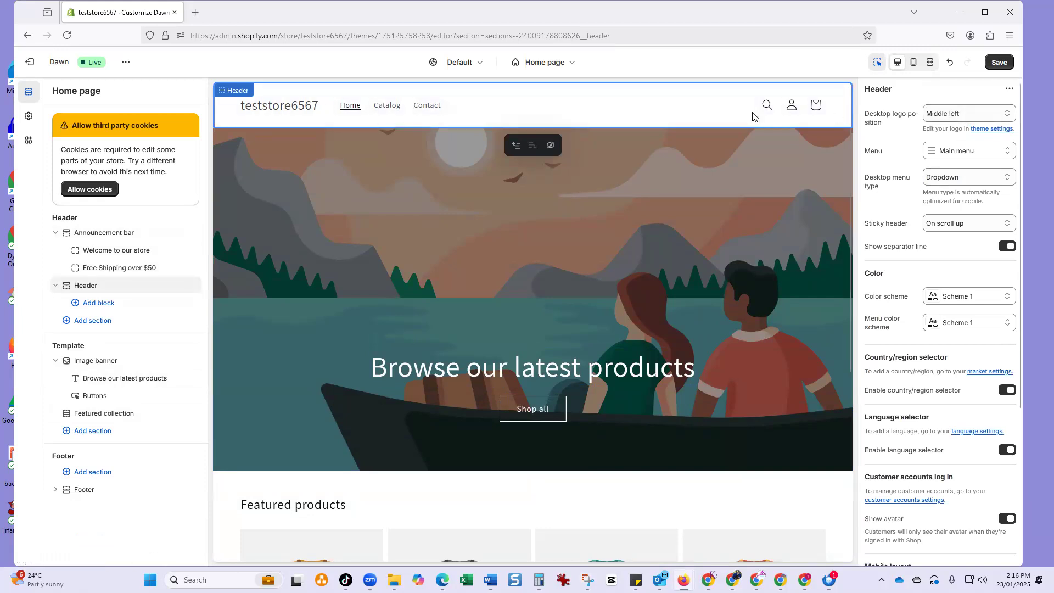
{"action": "left_click", "coordinate": [954, 117]}
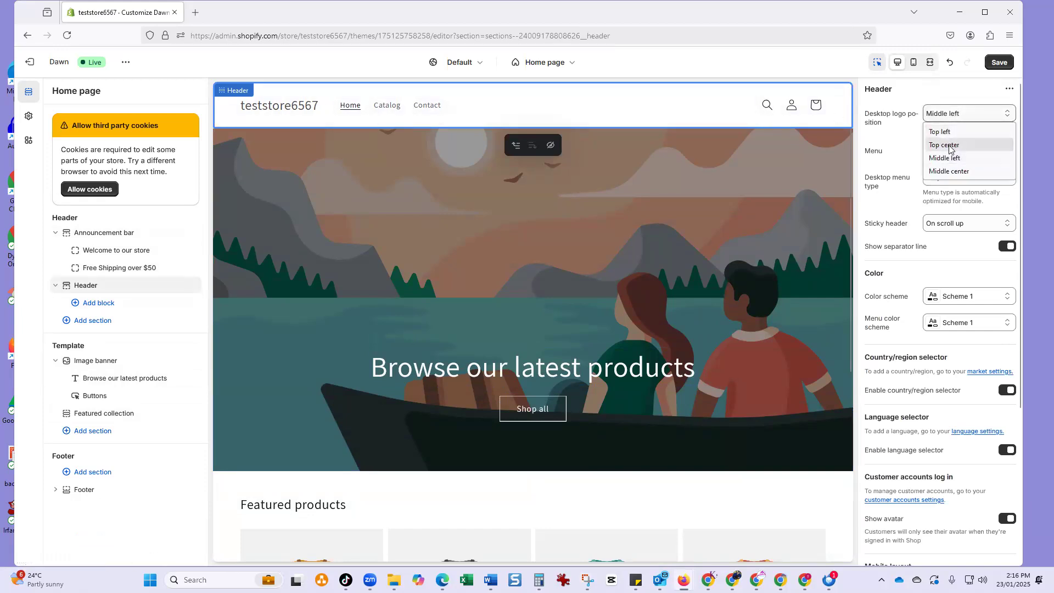
{"action": "left_click", "coordinate": [949, 145]}
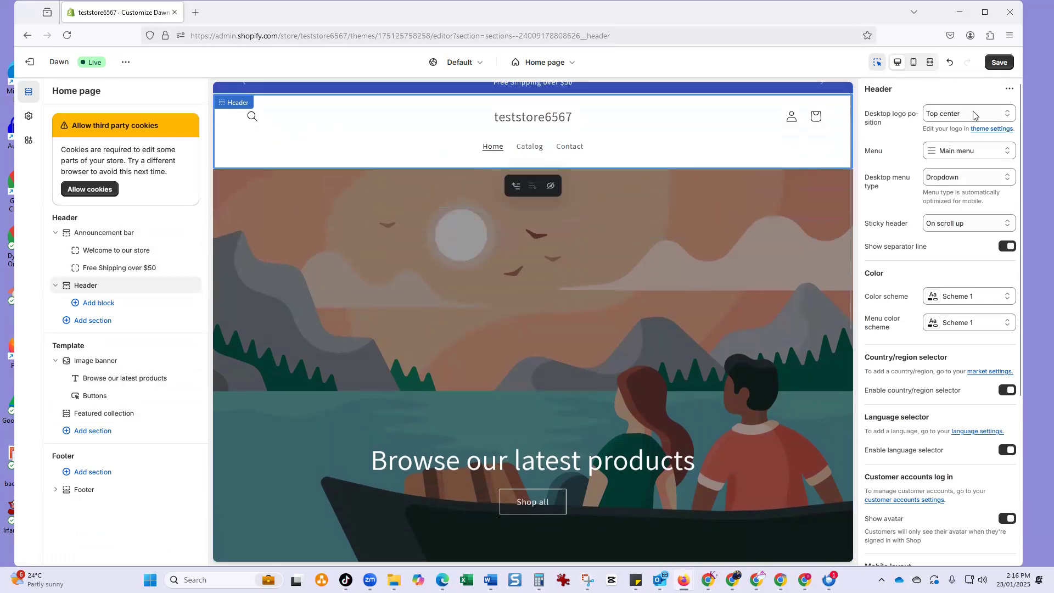
{"action": "left_click", "coordinate": [949, 113]}
{"action": "left_click", "coordinate": [967, 158]}
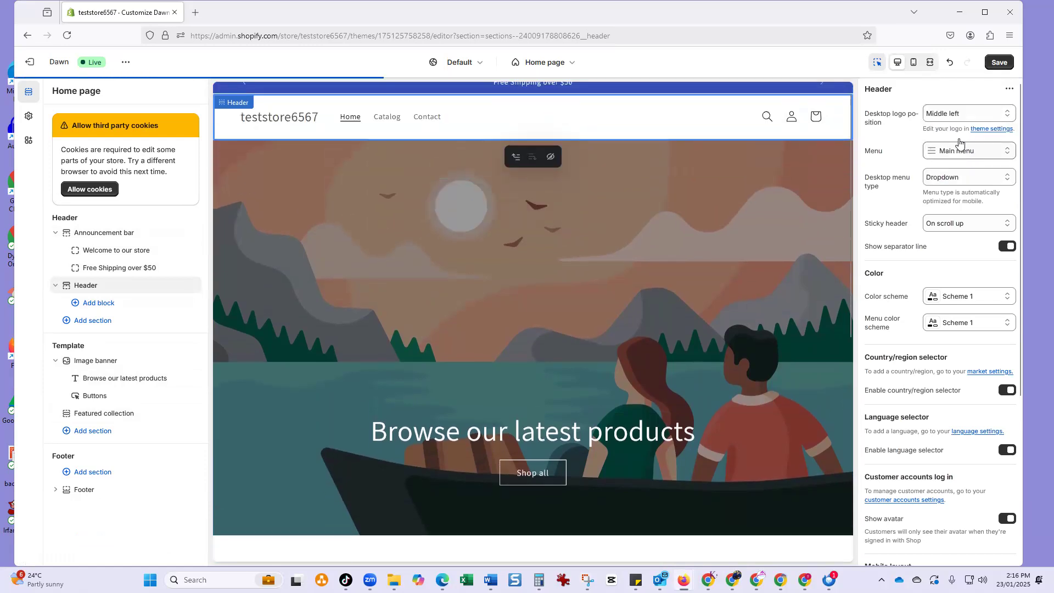
{"action": "left_click", "coordinate": [957, 113]}
{"action": "left_click", "coordinate": [947, 133]}
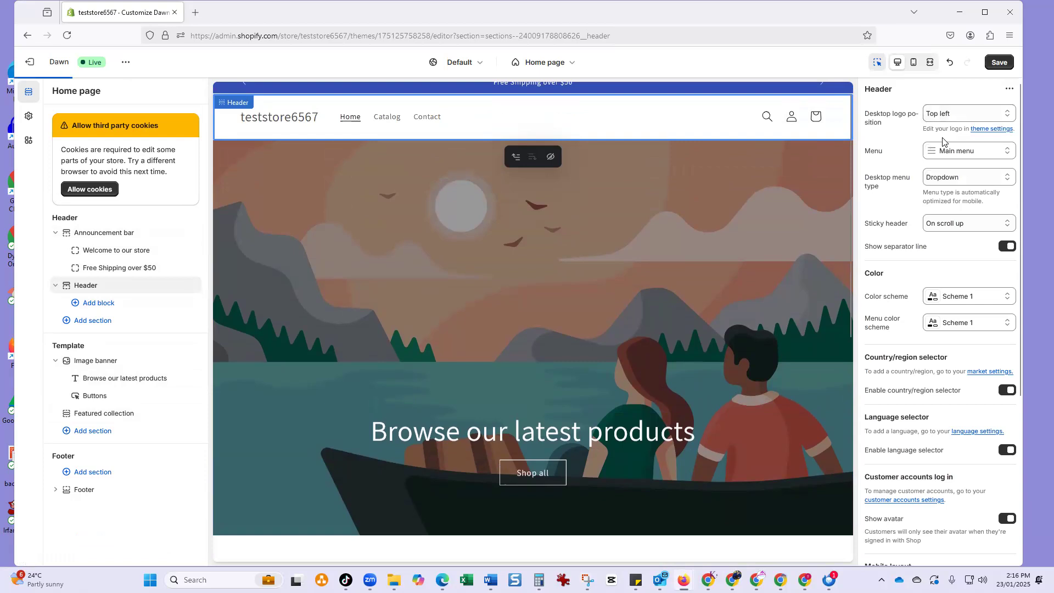
{"action": "left_click", "coordinate": [946, 114]}
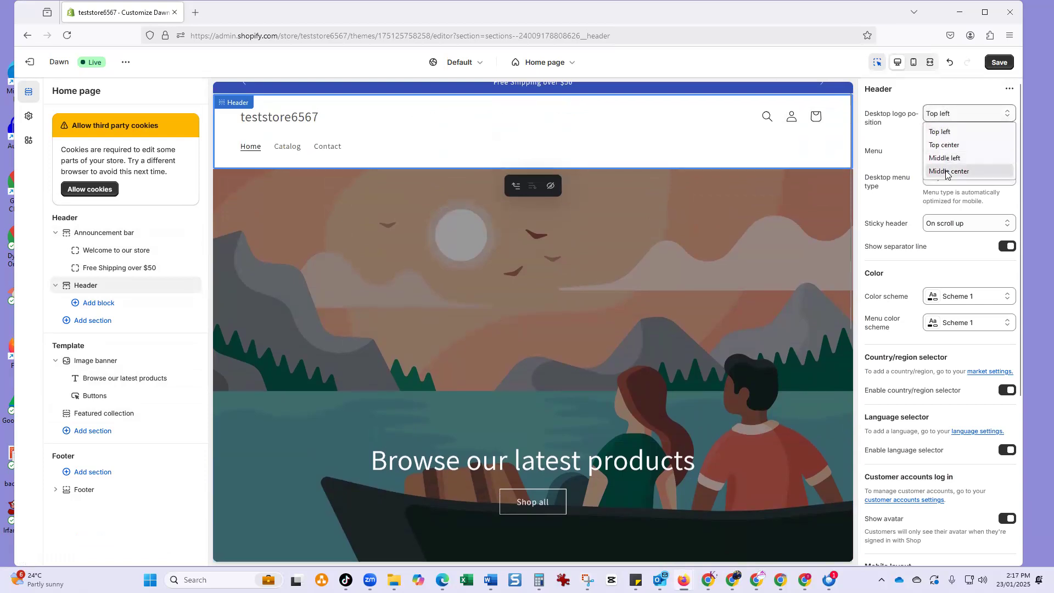
{"action": "left_click", "coordinate": [948, 171]}
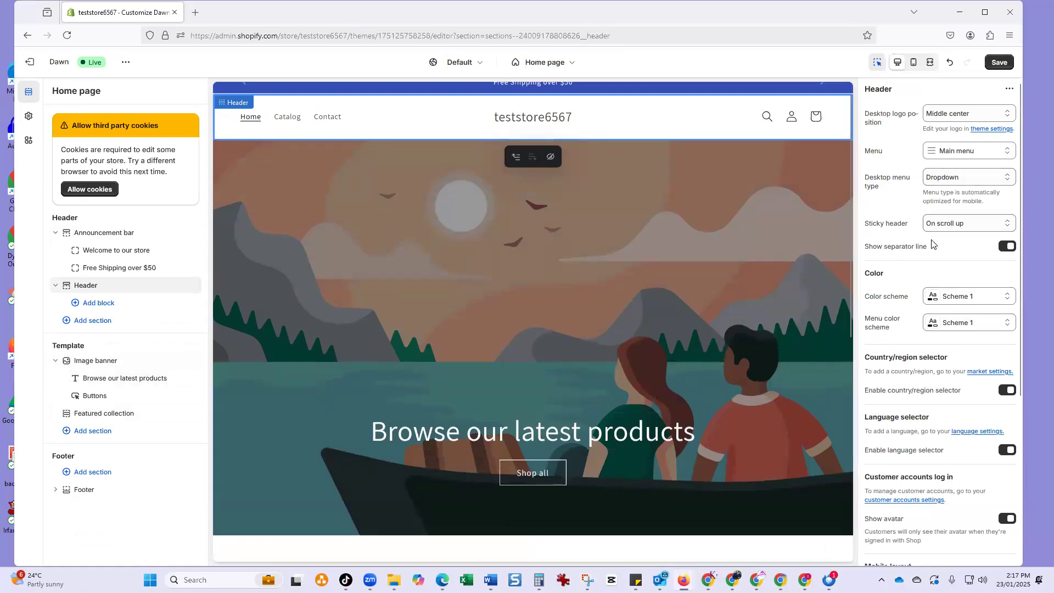
Review the announcement bar and header in the home page preview, and open the Image banner's settings
{"action": "scroll", "coordinate": [539, 266], "scroll_direction": "up", "scroll_amount": 1}
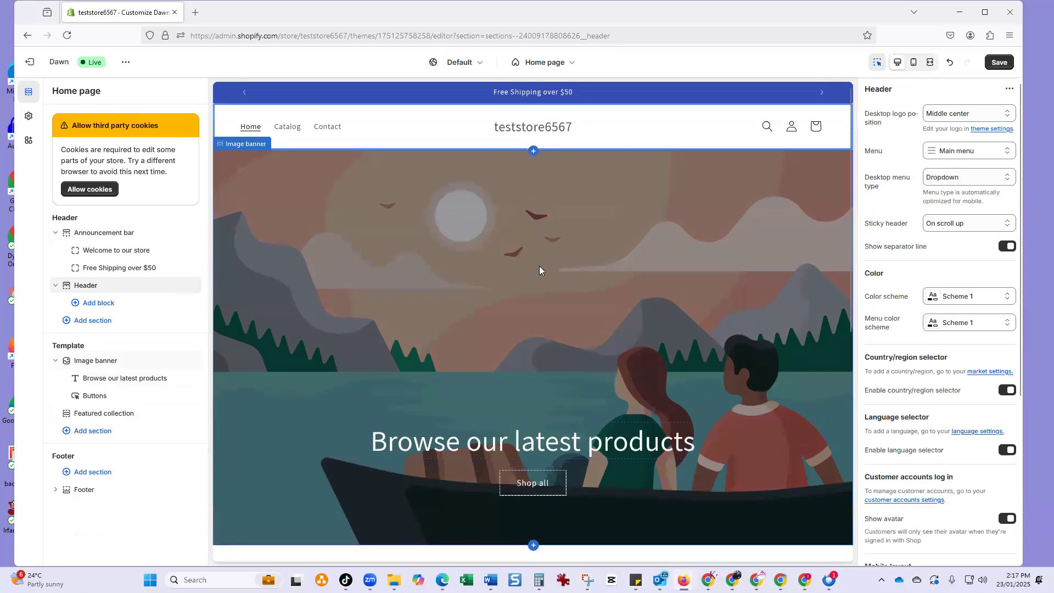
{"action": "left_click", "coordinate": [824, 94]}
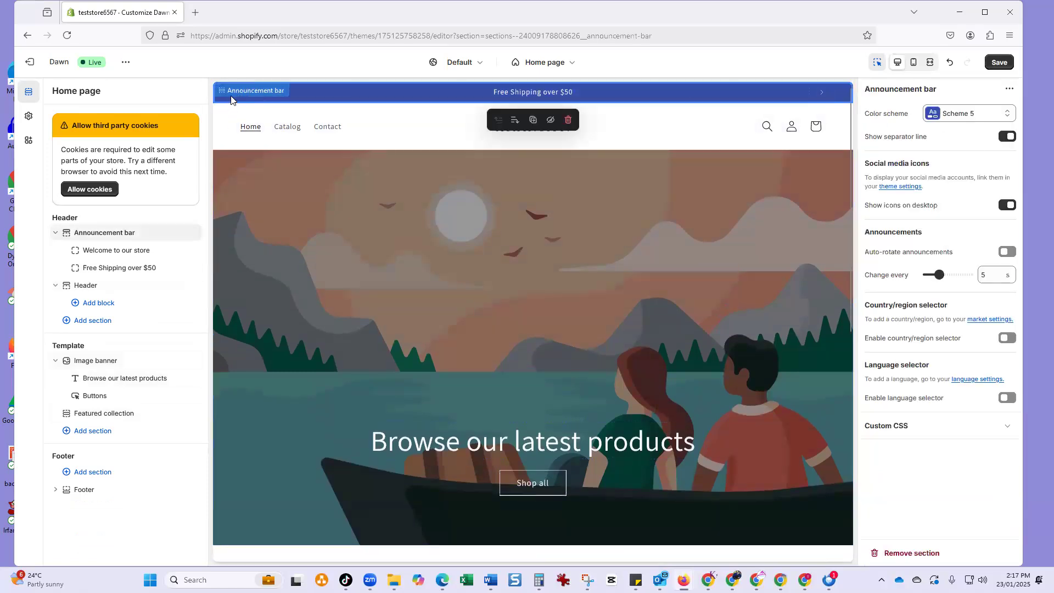
{"action": "left_click", "coordinate": [248, 98]}
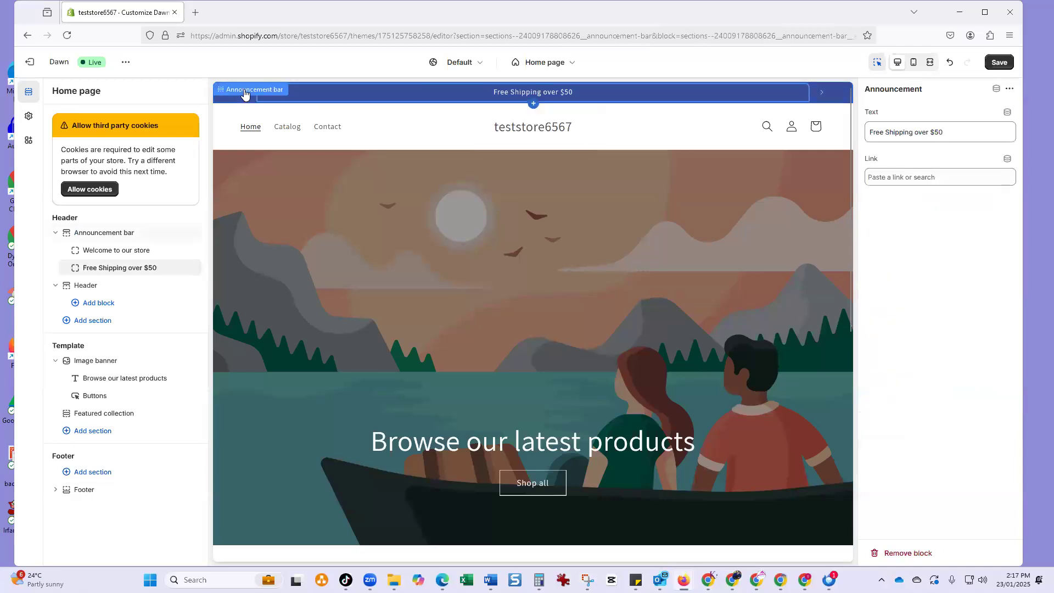
{"action": "left_click", "coordinate": [253, 90]}
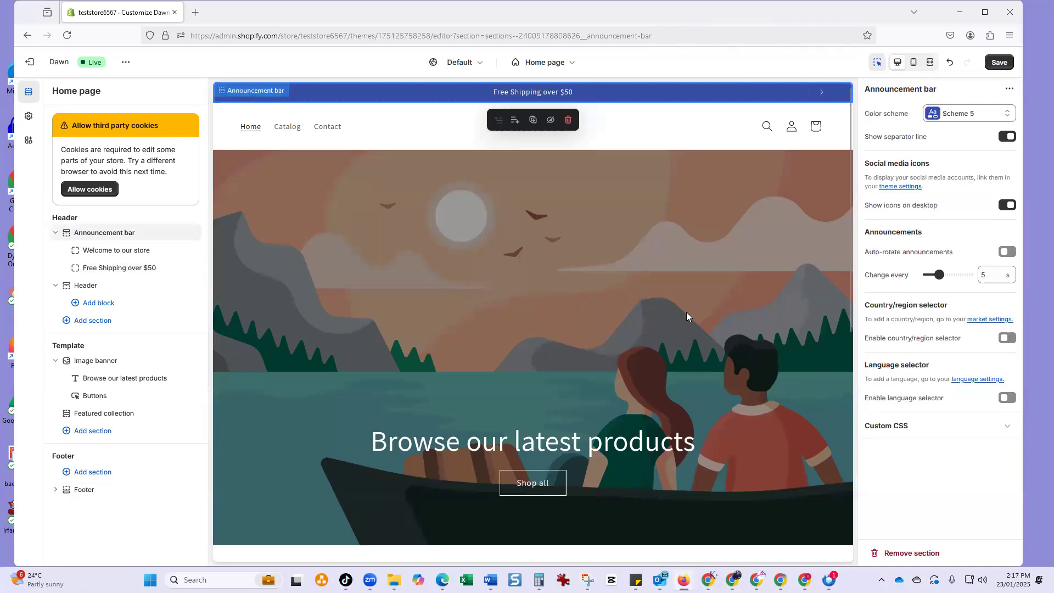
{"action": "left_click", "coordinate": [290, 134]}
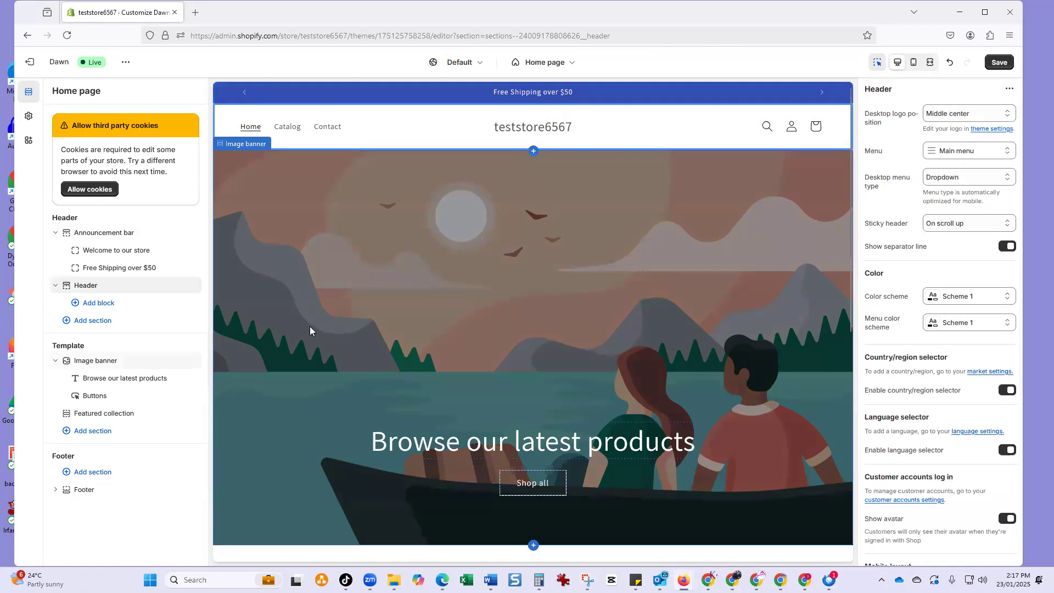
{"action": "scroll", "coordinate": [343, 324], "scroll_direction": "down", "scroll_amount": 1}
{"action": "scroll", "coordinate": [342, 324], "scroll_direction": "up", "scroll_amount": 1}
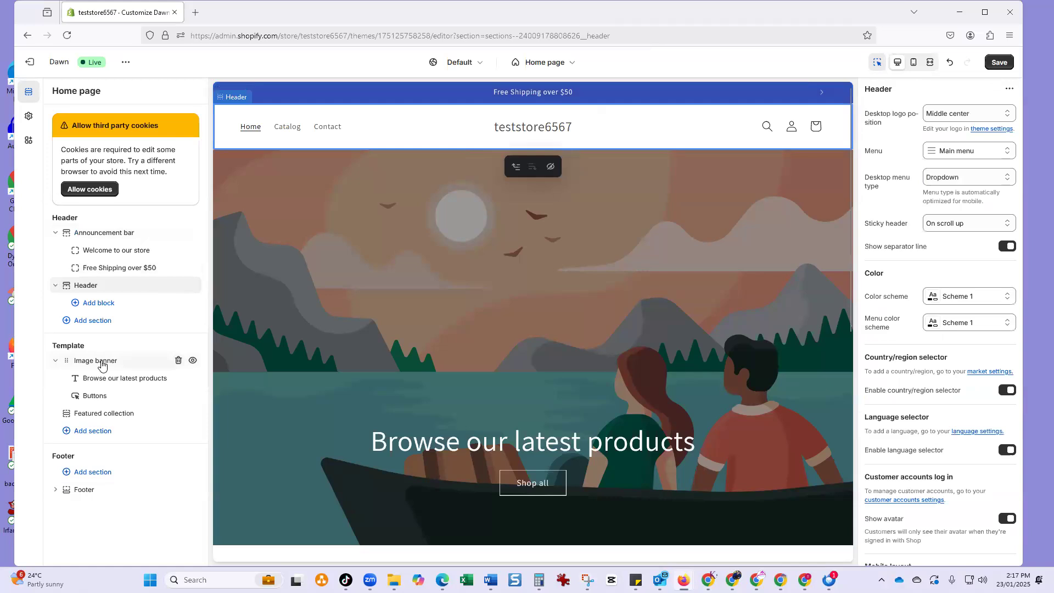
{"action": "left_click", "coordinate": [66, 361]}
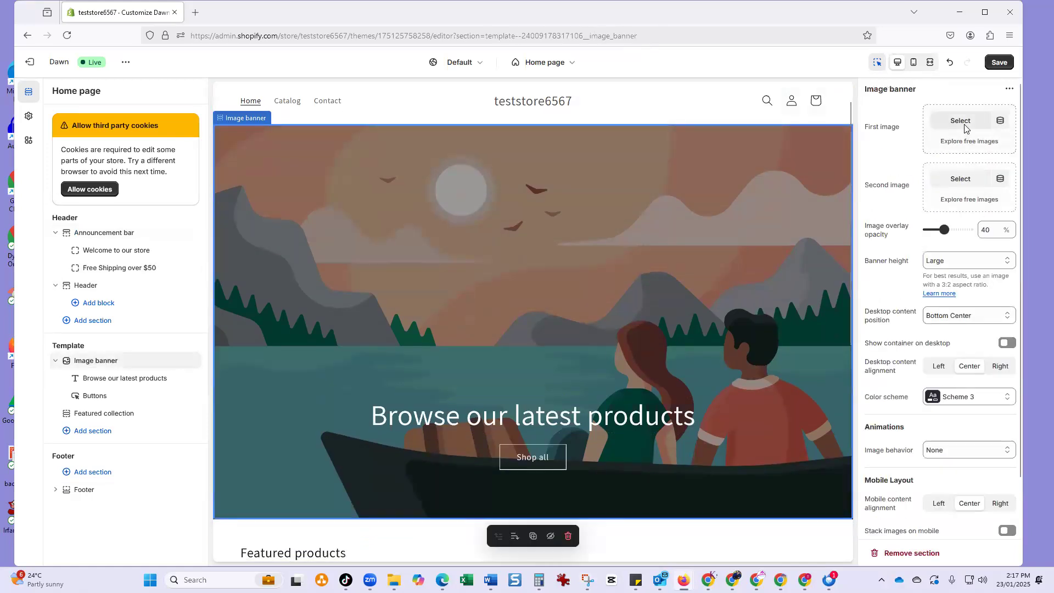
Upload Share_packs_CaramelFudge_497x705 from the Kelly's candies folder for the Image banner's first image
{"action": "left_click", "coordinate": [965, 128]}
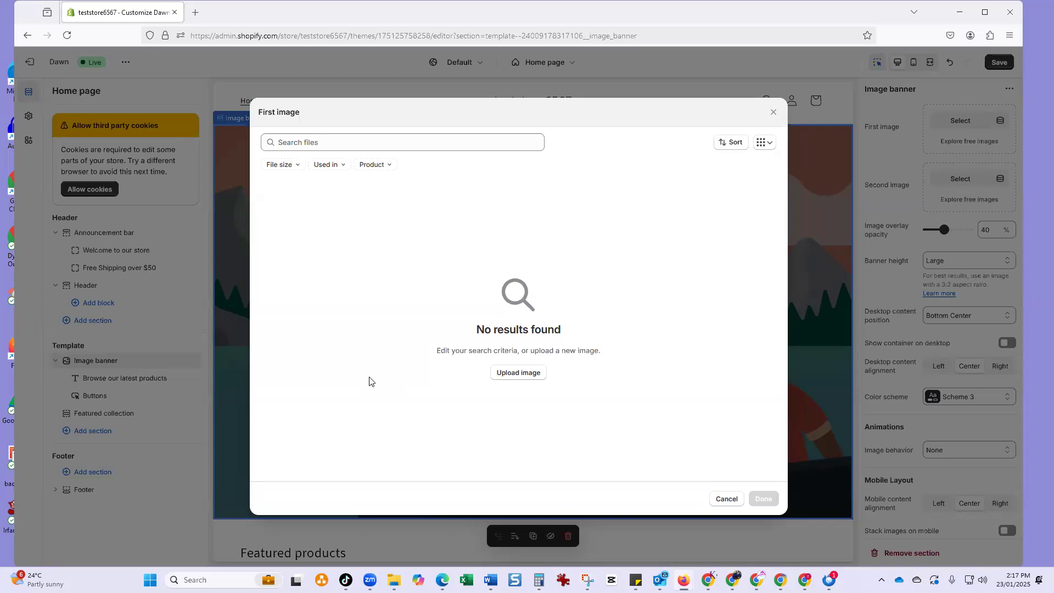
{"action": "left_click", "coordinate": [533, 372]}
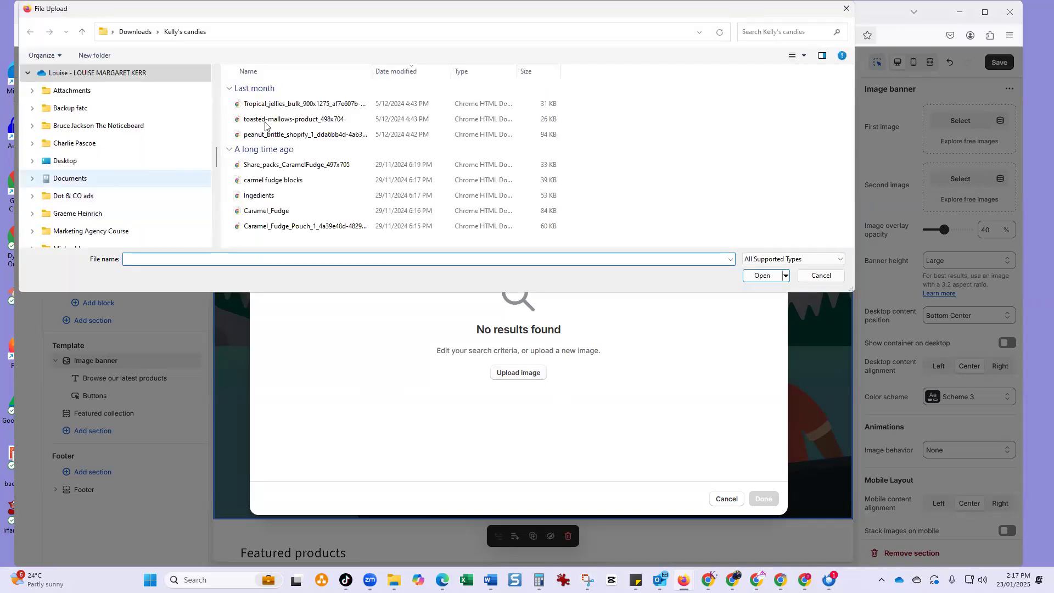
{"action": "left_click", "coordinate": [277, 109]}
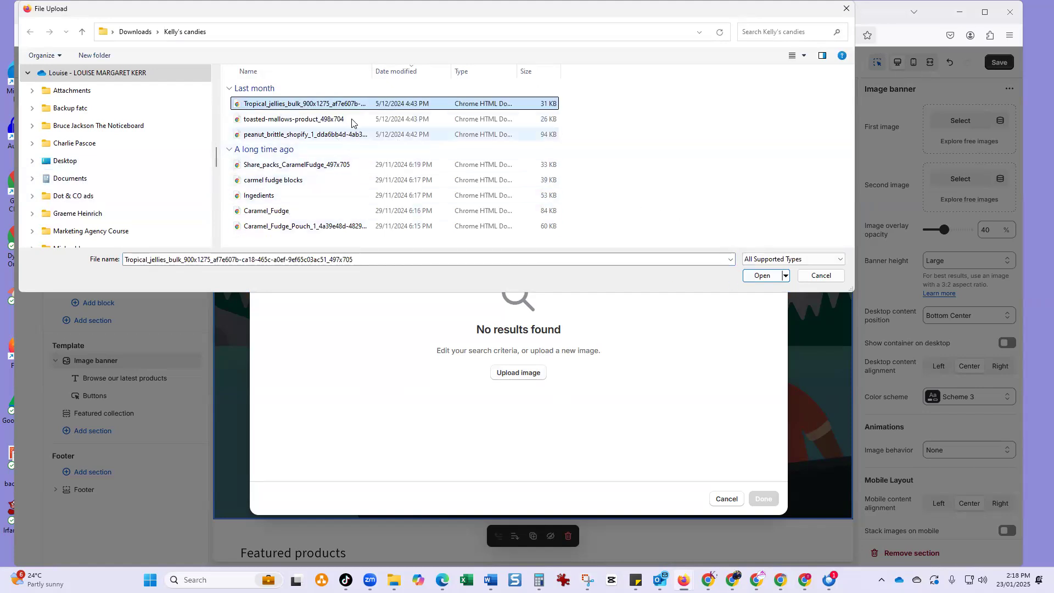
{"action": "left_click_drag", "start_coordinate": [371, 72], "coordinate": [515, 74]}
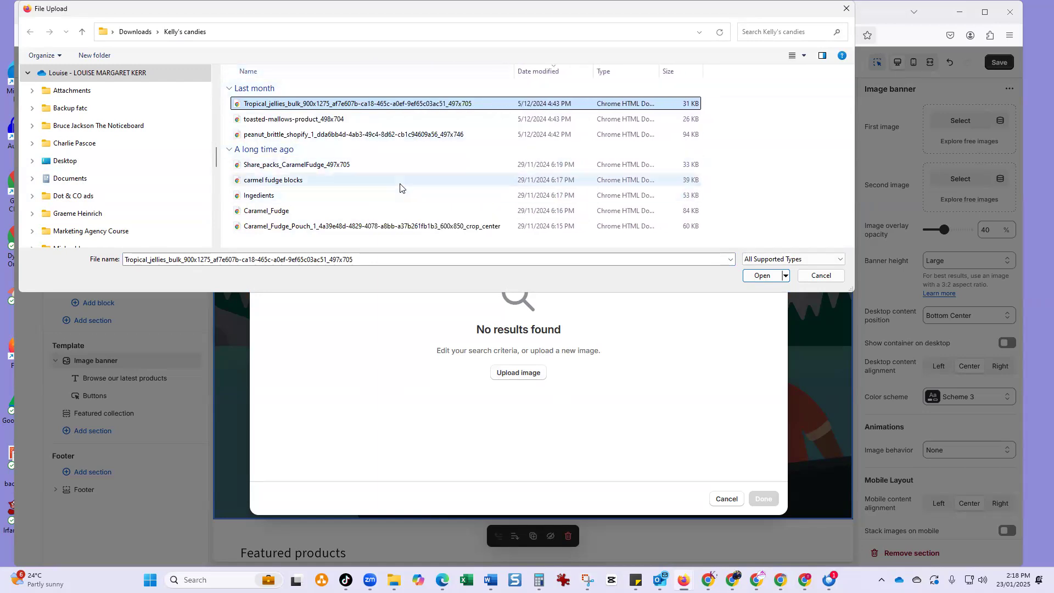
{"action": "left_click", "coordinate": [306, 166]}
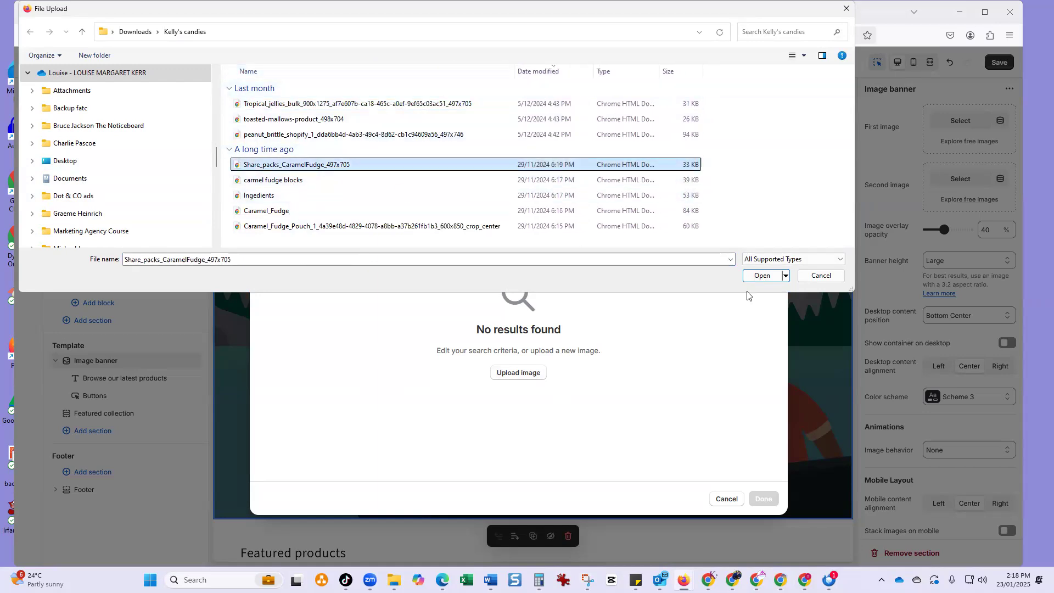
{"action": "left_click", "coordinate": [759, 278]}
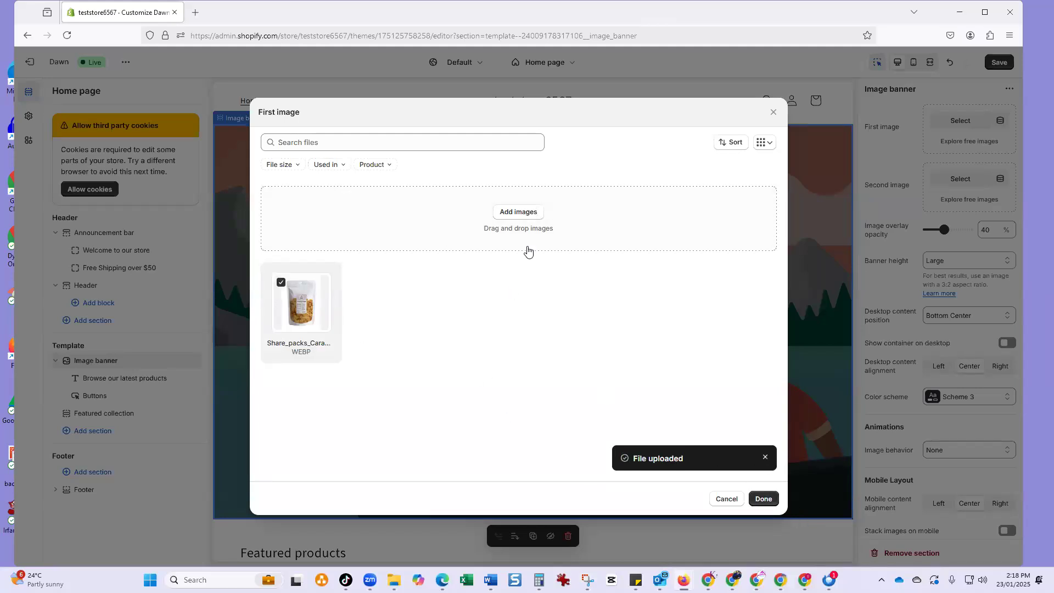
Upload the Tropical_jellies_bulk image to the library as well, and apply the Share_packs caramel fudge picture as the banner's first image
{"action": "left_click", "coordinate": [516, 212]}
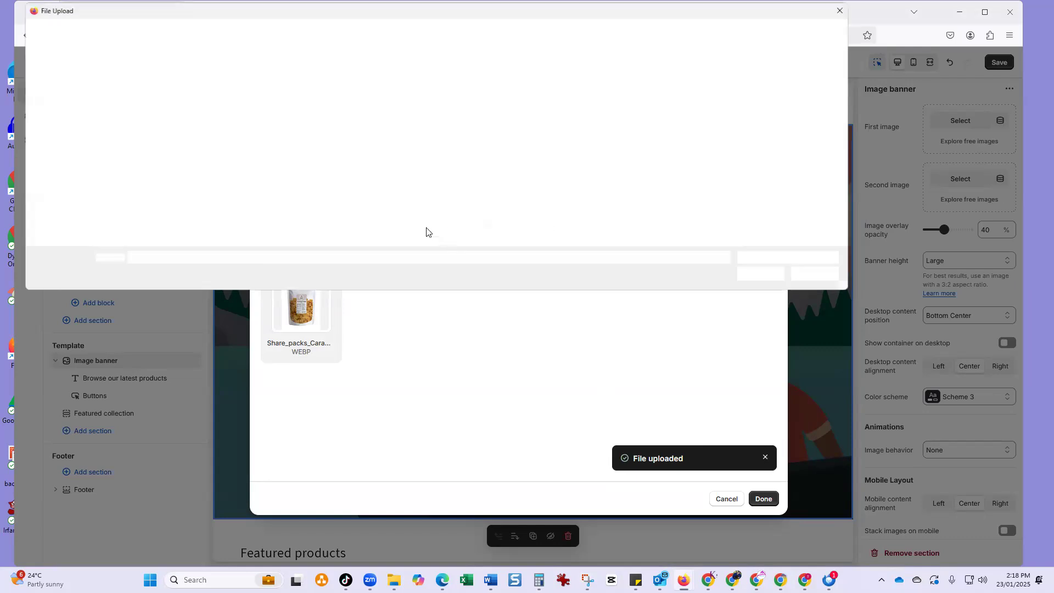
{"action": "left_click", "coordinate": [384, 103]}
{"action": "left_click", "coordinate": [760, 279]}
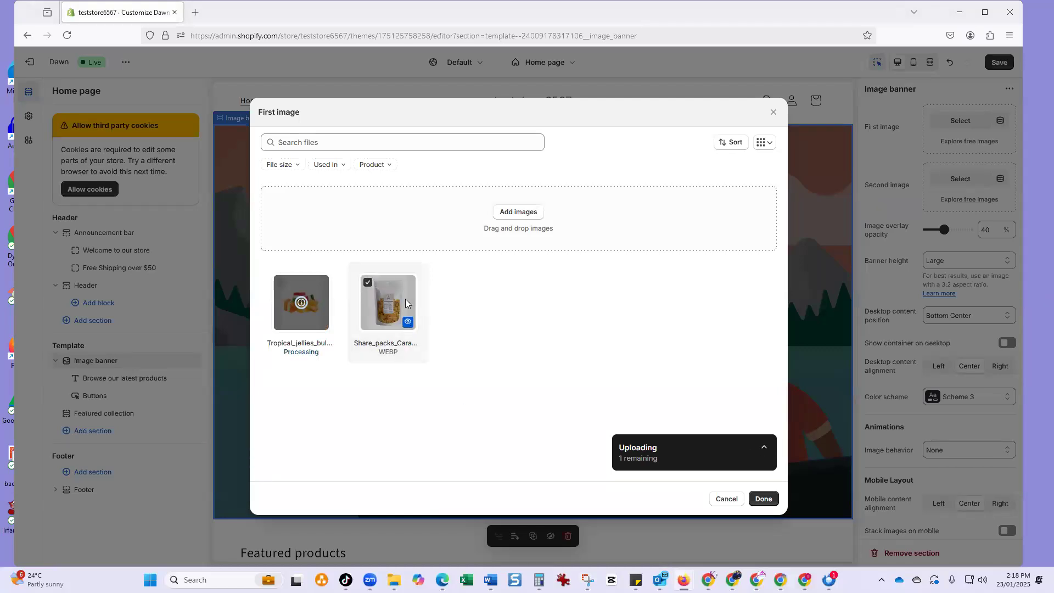
{"action": "left_click", "coordinate": [405, 303]}
{"action": "left_click", "coordinate": [368, 284]}
{"action": "right_click", "coordinate": [369, 283]}
{"action": "left_click", "coordinate": [641, 301]}
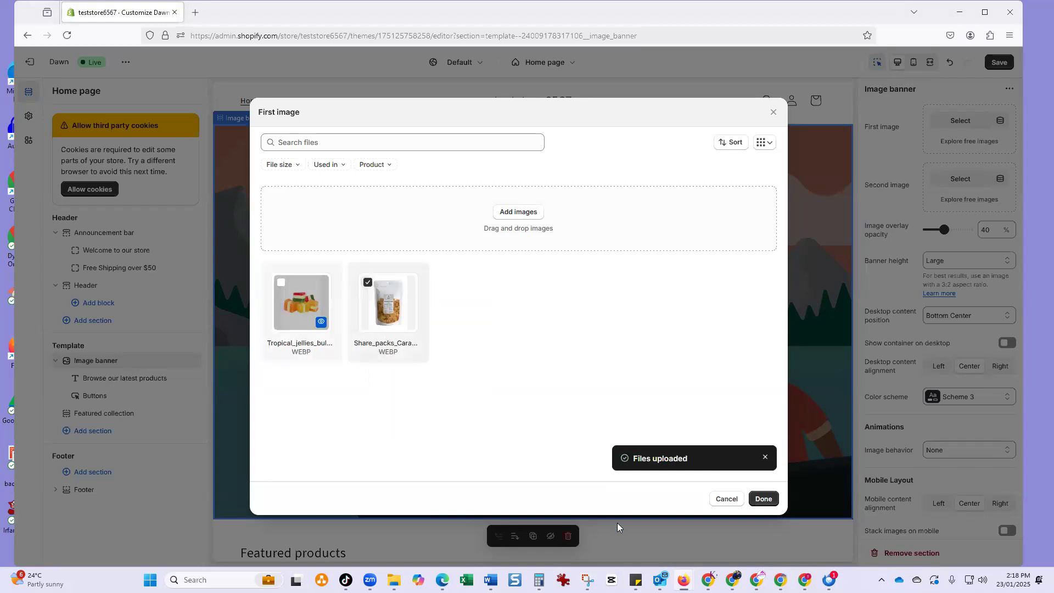
{"action": "left_click", "coordinate": [763, 499]}
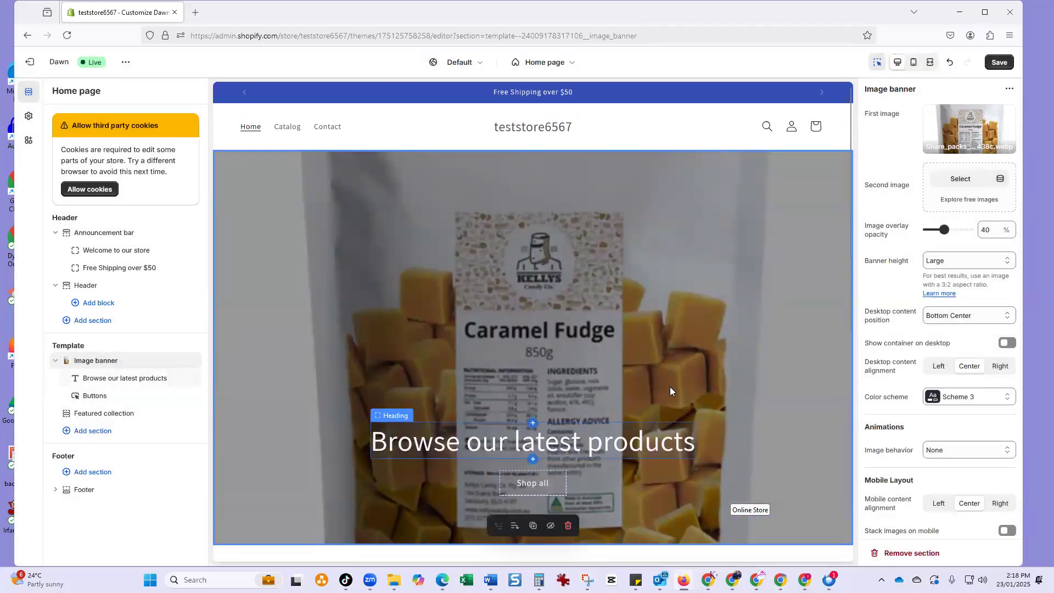
Replace the banner's first image with the Tropical_jellies_bulk picture from the library
{"action": "left_click", "coordinate": [984, 146]}
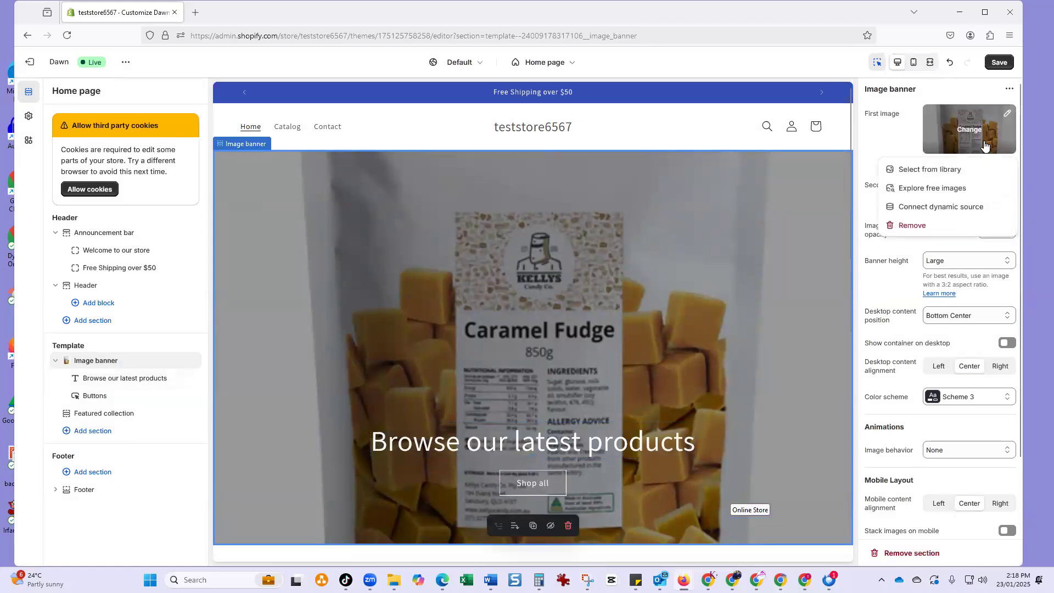
{"action": "left_click", "coordinate": [946, 173]}
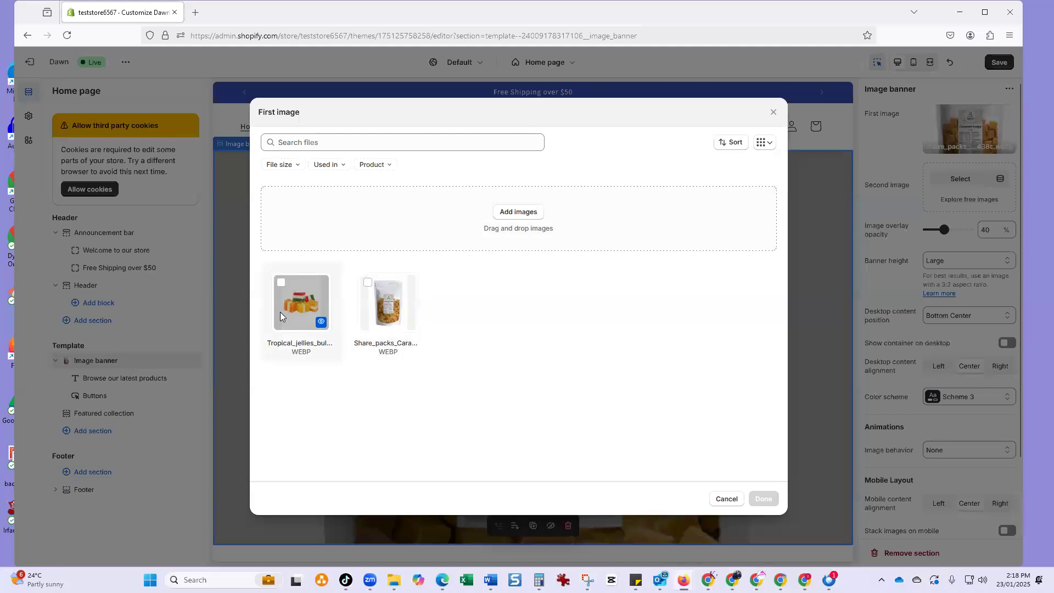
{"action": "left_click", "coordinate": [280, 311]}
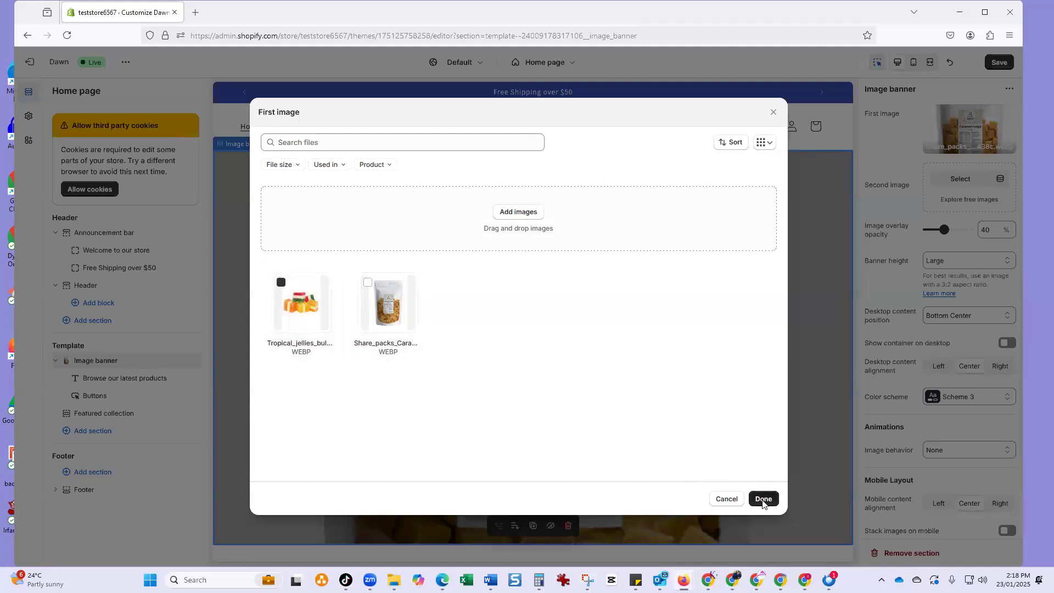
{"action": "left_click", "coordinate": [763, 499]}
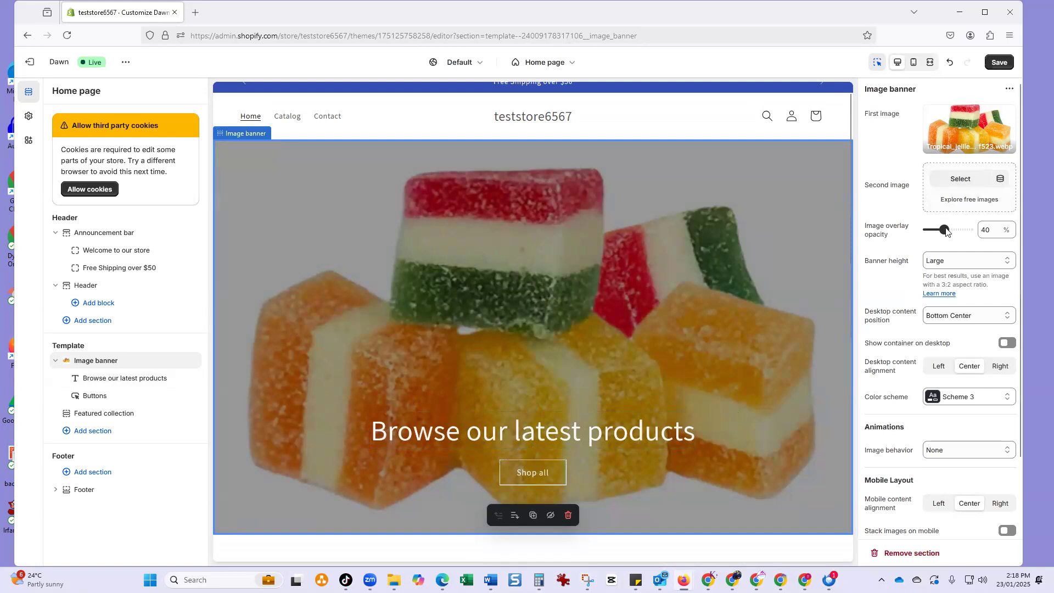
Try the banner's image overlay opacity at 10% and 100%, and settle on 20%
{"action": "left_click_drag", "start_coordinate": [947, 234], "coordinate": [933, 232]}
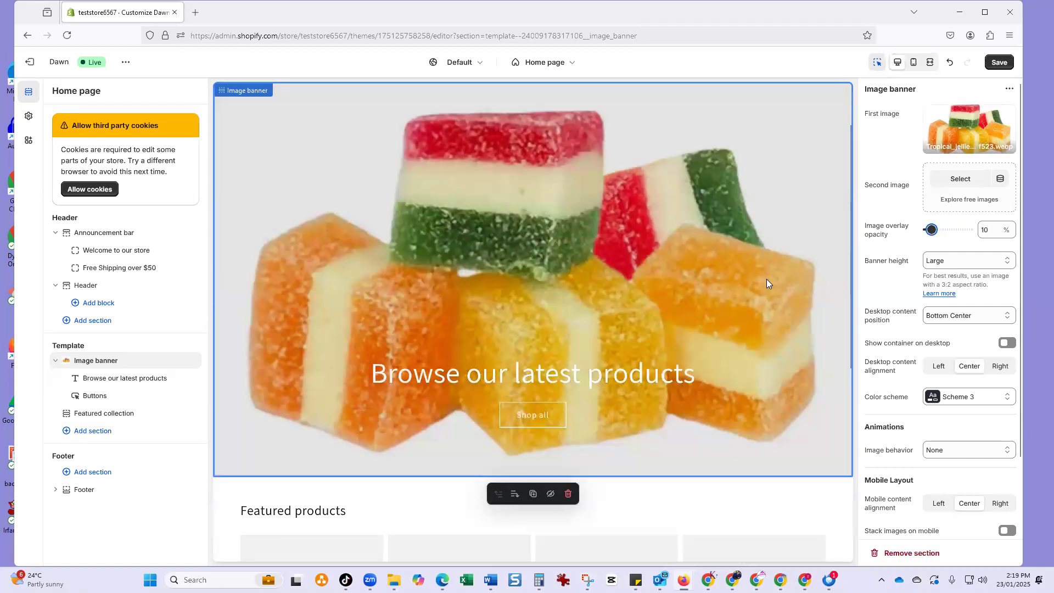
{"action": "left_click_drag", "start_coordinate": [931, 232], "coordinate": [973, 235]}
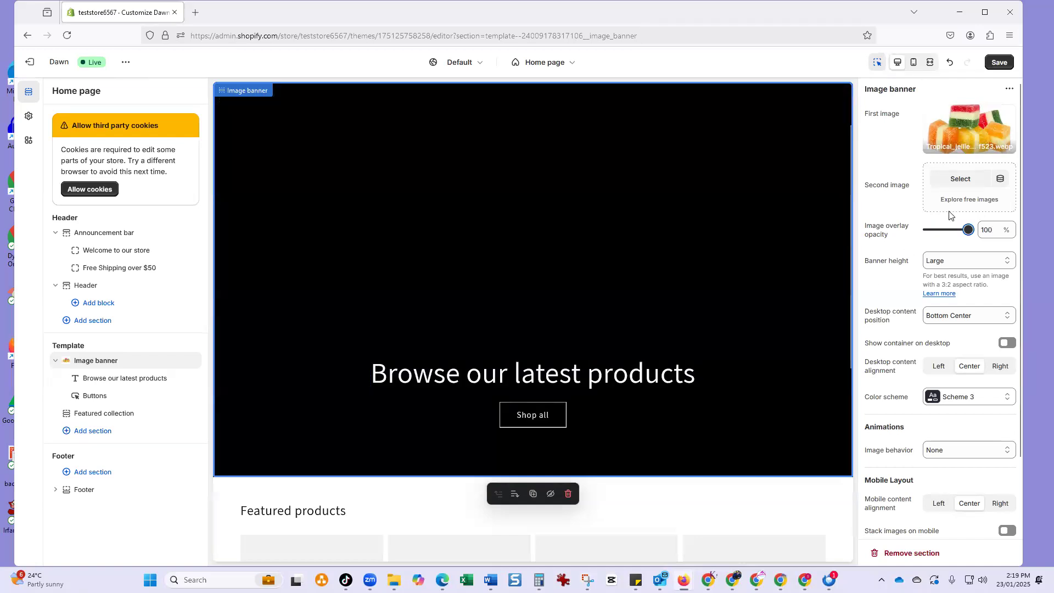
{"action": "left_click_drag", "start_coordinate": [971, 228], "coordinate": [933, 240]}
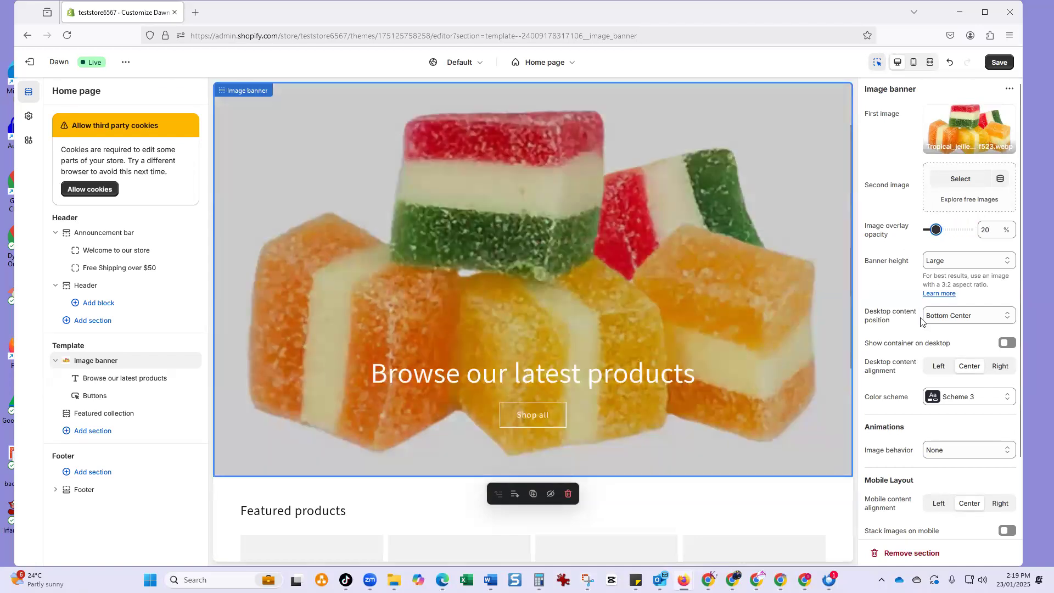
Set the Image banner's image behavior animation to Ambient movement
{"action": "scroll", "coordinate": [922, 323], "scroll_direction": "down", "scroll_amount": 2}
{"action": "scroll", "coordinate": [921, 323], "scroll_direction": "down", "scroll_amount": 1}
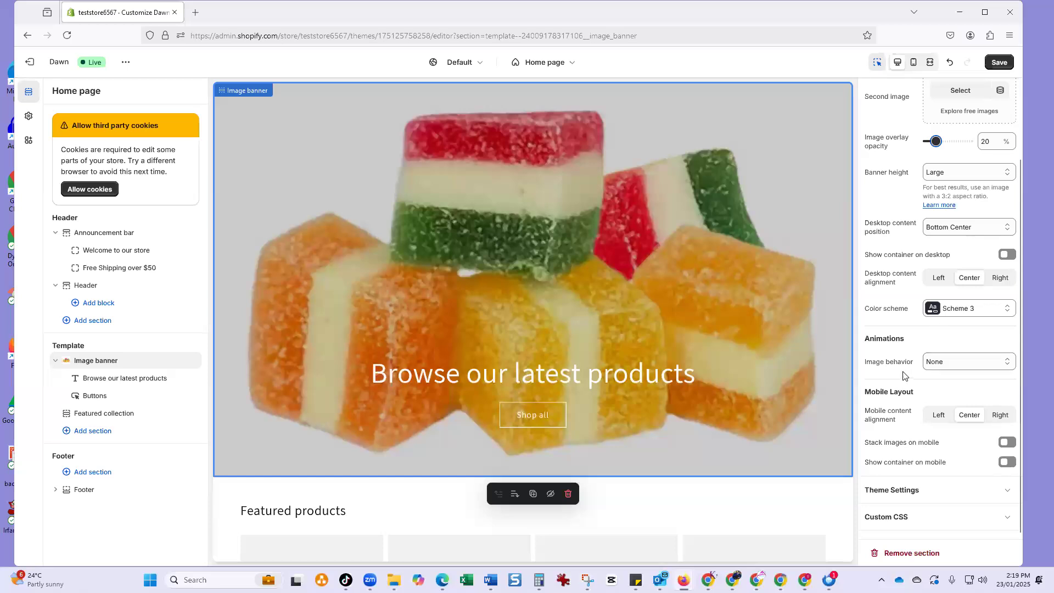
{"action": "left_click", "coordinate": [960, 367]}
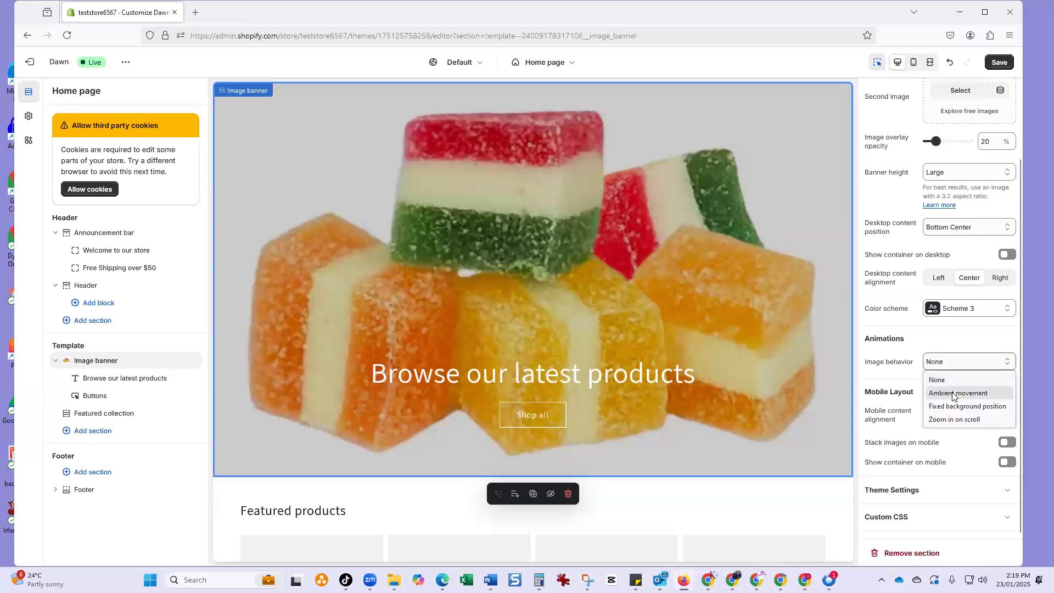
{"action": "left_click", "coordinate": [958, 393]}
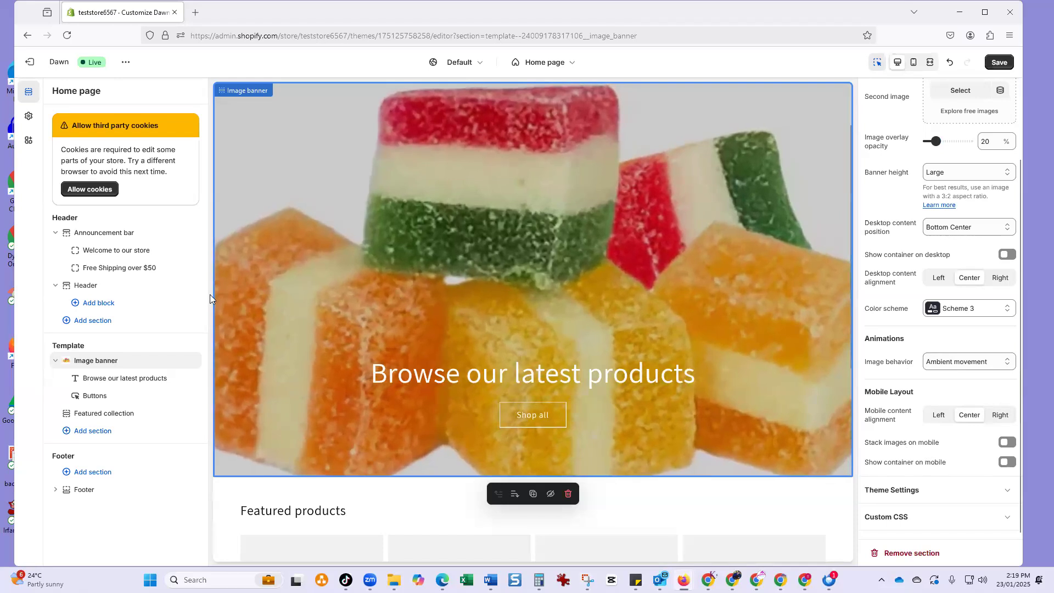
Change the Image banner's heading text to "Get your yummy sweet treat!"
{"action": "left_click", "coordinate": [533, 380]}
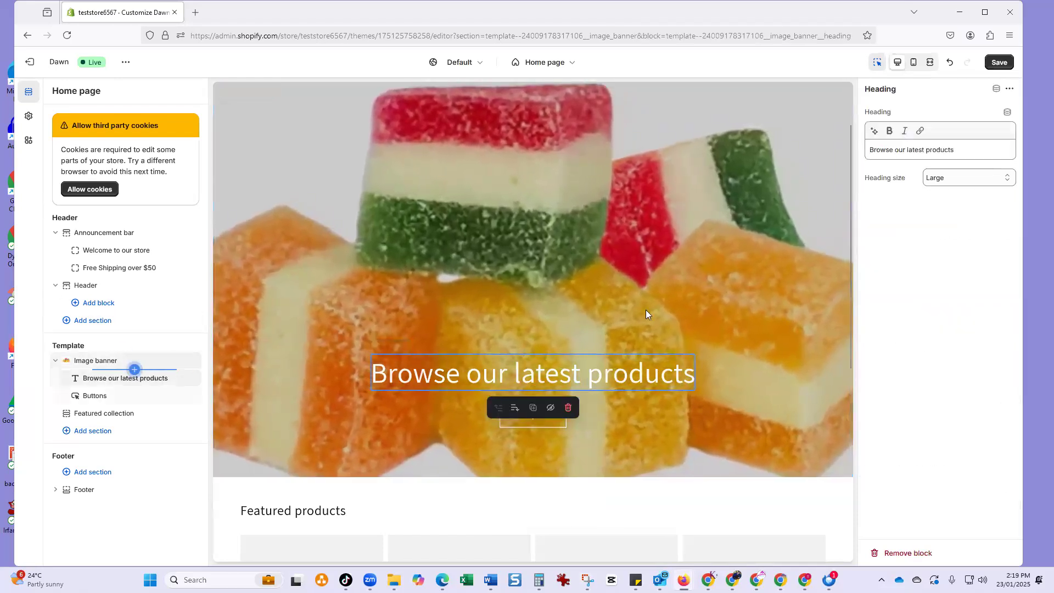
{"action": "left_click_drag", "start_coordinate": [961, 148], "coordinate": [757, 132]}
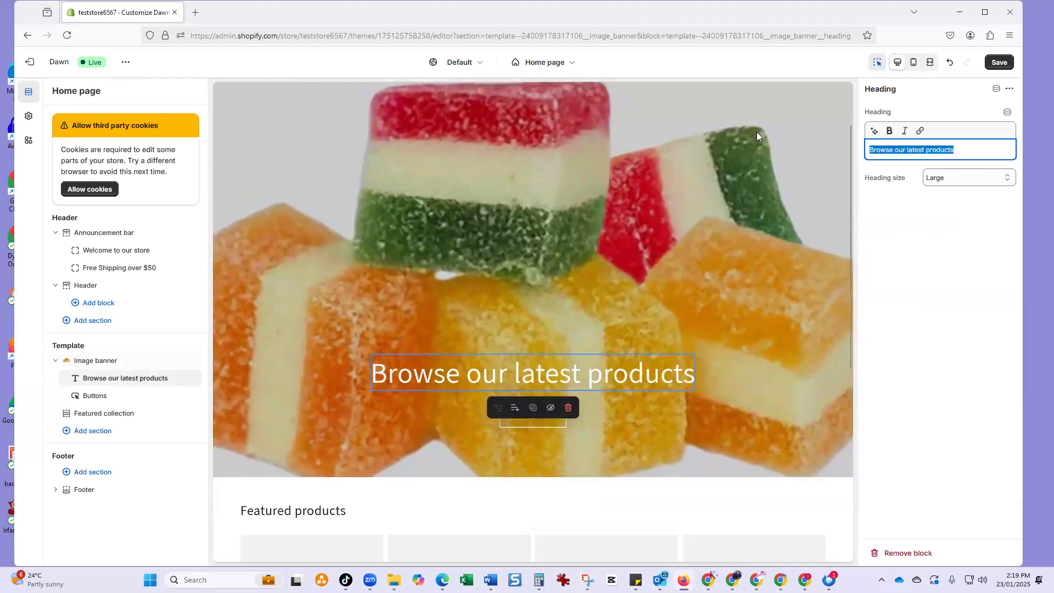
{"action": "type", "text": "Get y"}
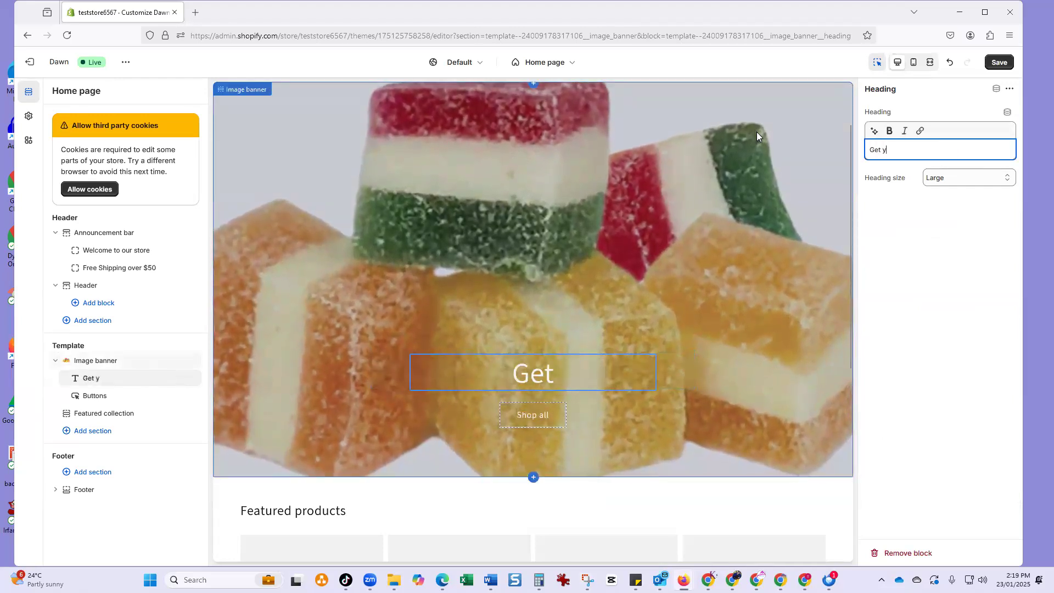
{"action": "type", "text": "our u"}
{"action": "key", "text": "BackSpace"}
{"action": "type", "text": "yummy"}
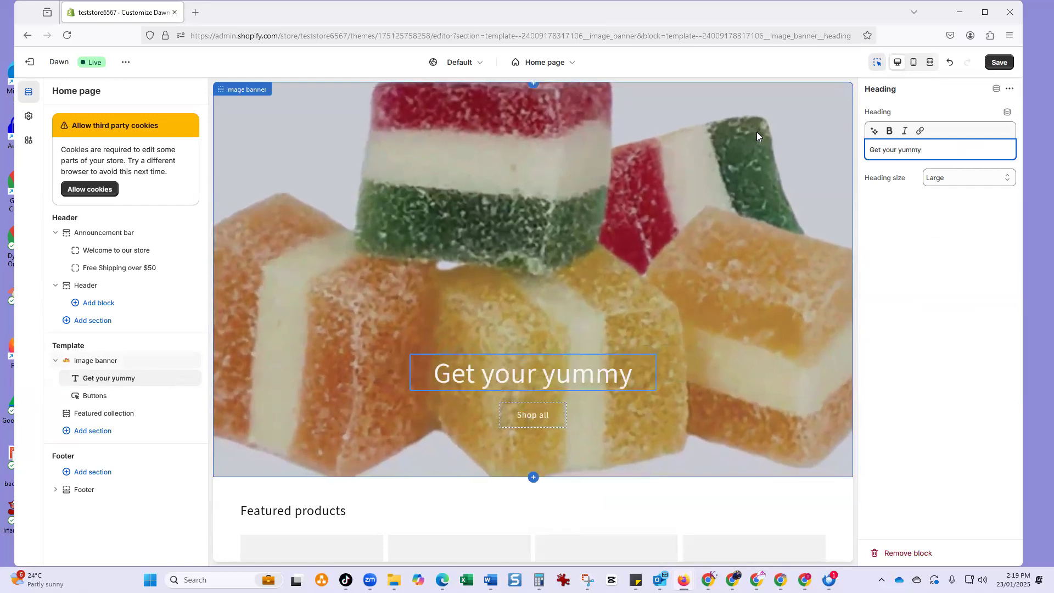
{"action": "type", "text": " swee"}
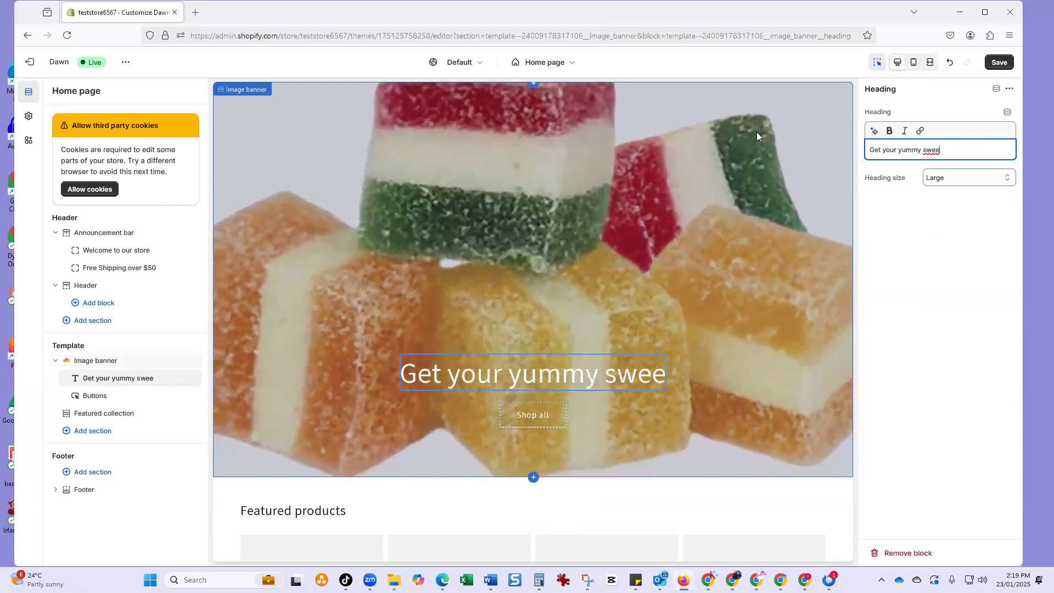
{"action": "type", "text": "t treat"}
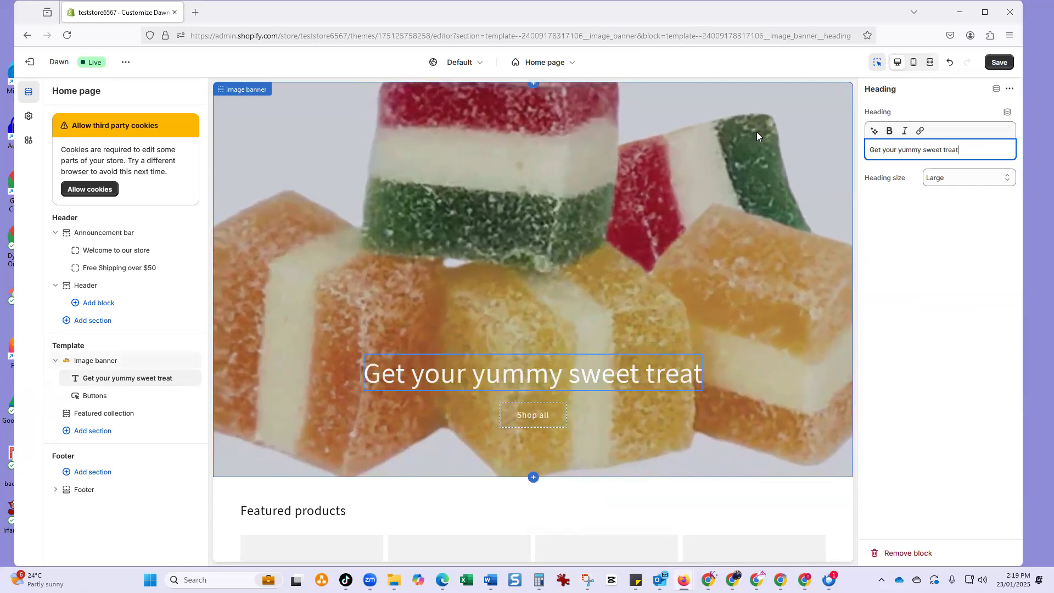
{"action": "type", "text": "!"}
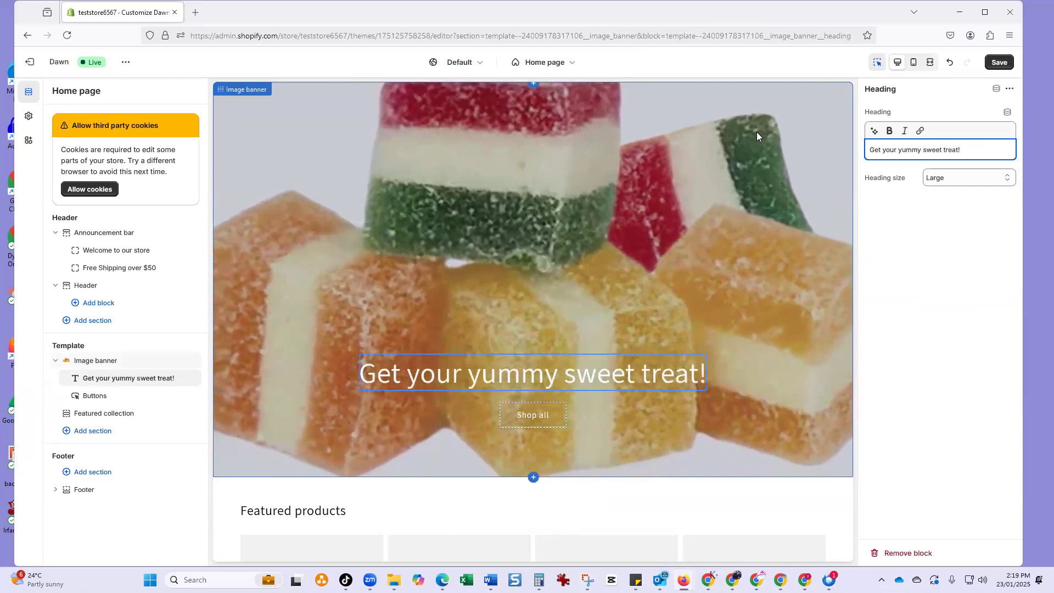
Test the banner's Shop all button, and review the settings of the button and the Featured collection section on the home page
{"action": "left_click", "coordinate": [531, 414]}
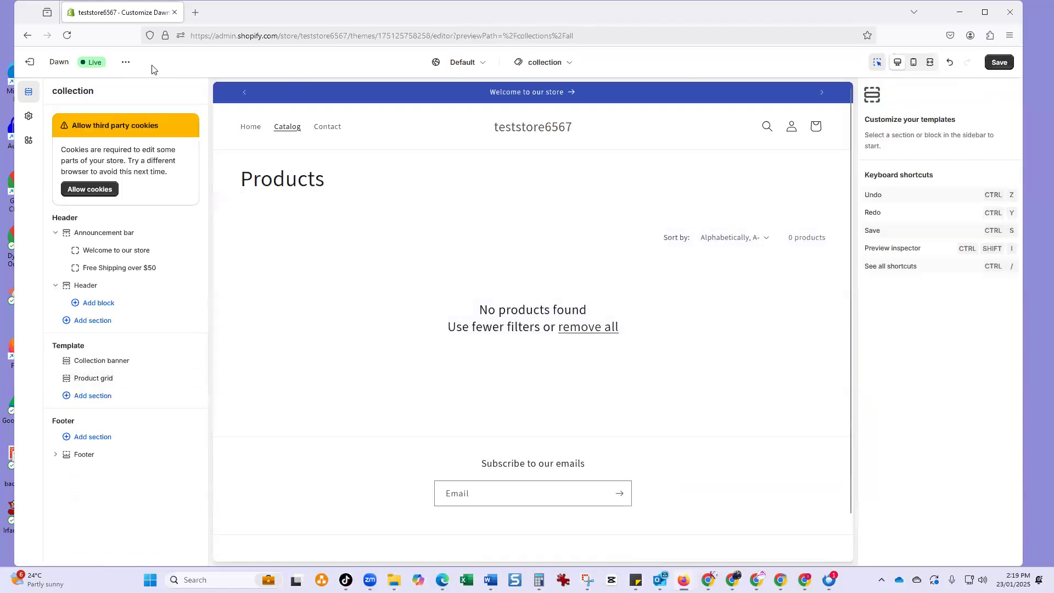
{"action": "left_click", "coordinate": [27, 35]}
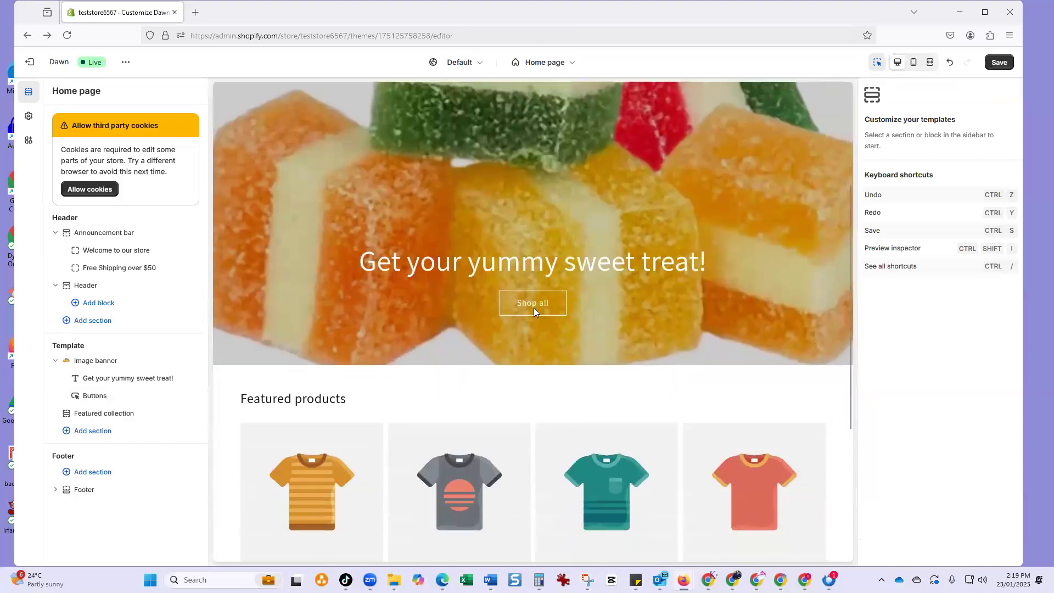
{"action": "left_click", "coordinate": [534, 308]}
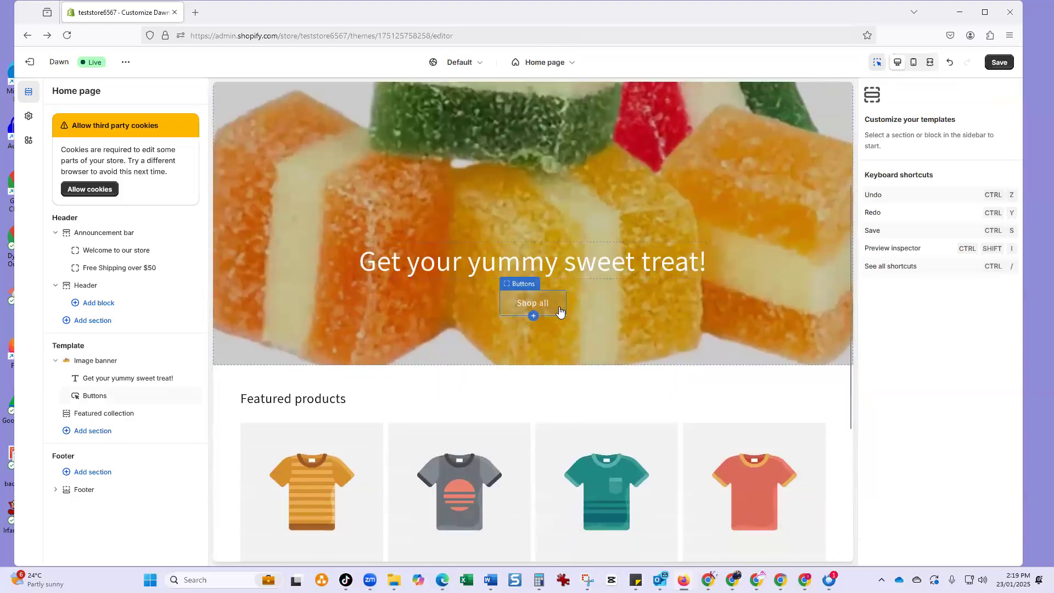
{"action": "scroll", "coordinate": [473, 317], "scroll_direction": "down", "scroll_amount": 5}
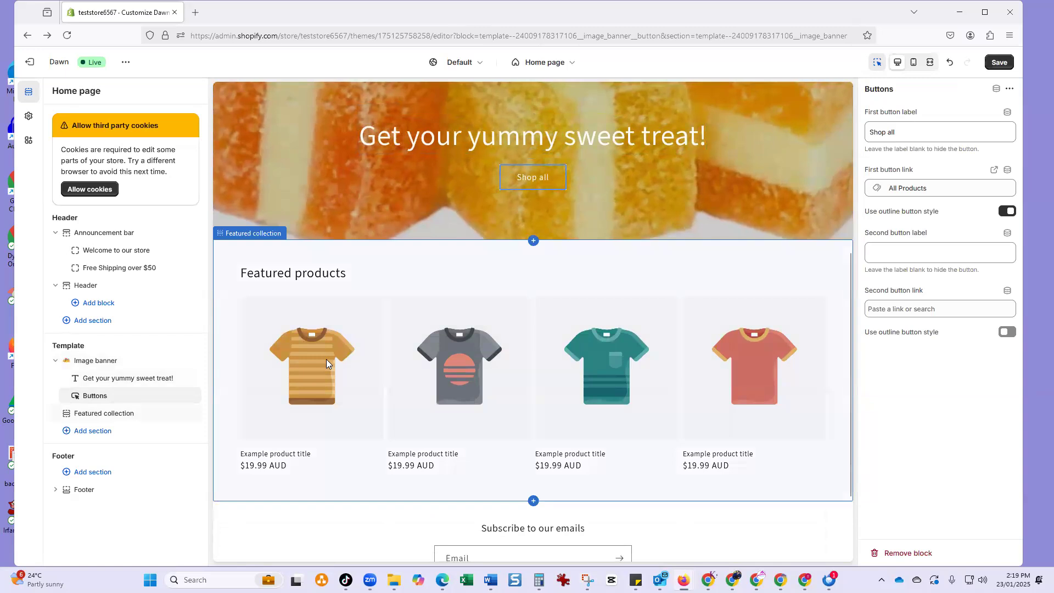
{"action": "left_click", "coordinate": [326, 359]}
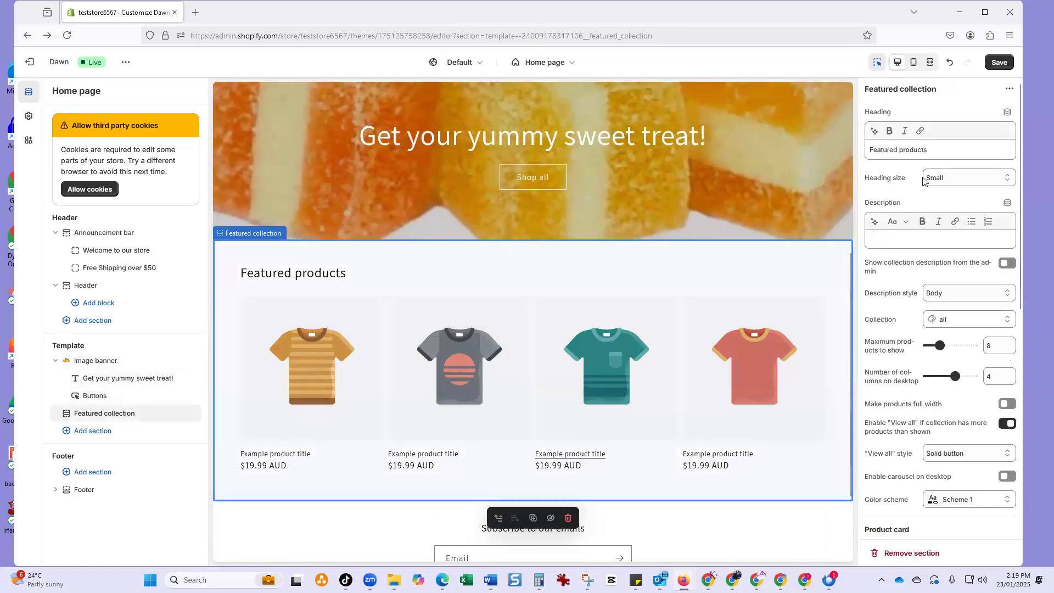
{"action": "scroll", "coordinate": [480, 355], "scroll_direction": "down", "scroll_amount": 2}
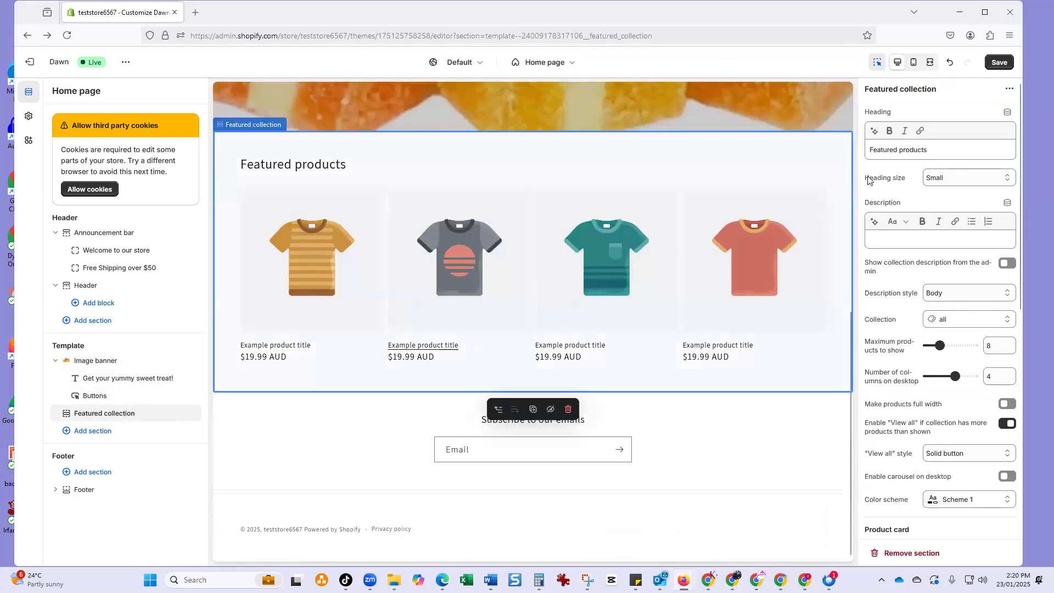
Save the theme changes and exit the theme editor to the store admin's Themes page
{"action": "key", "text": "ctrl+s"}
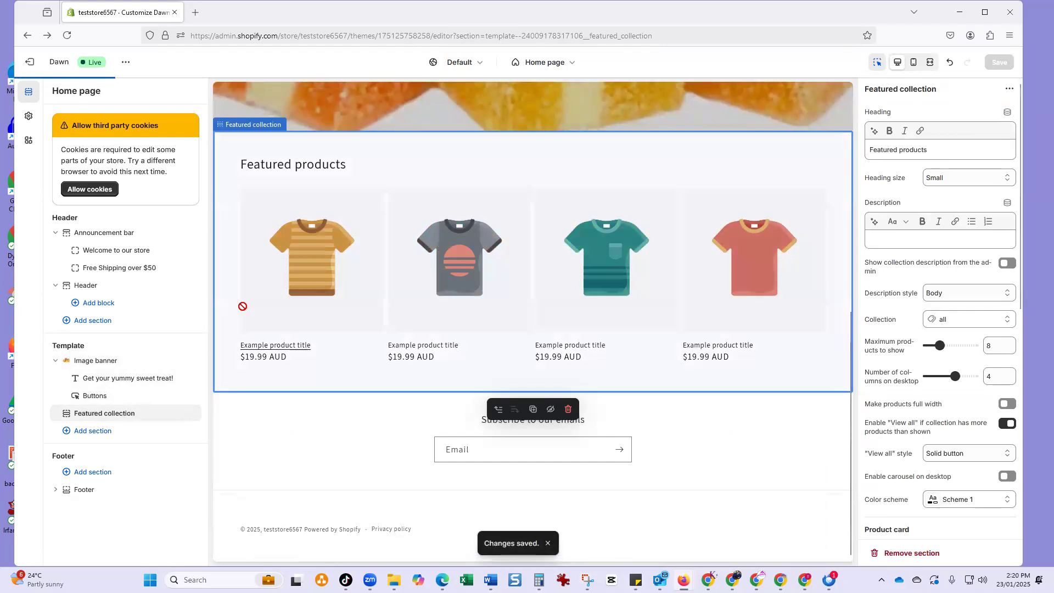
{"action": "left_click", "coordinate": [52, 66]}
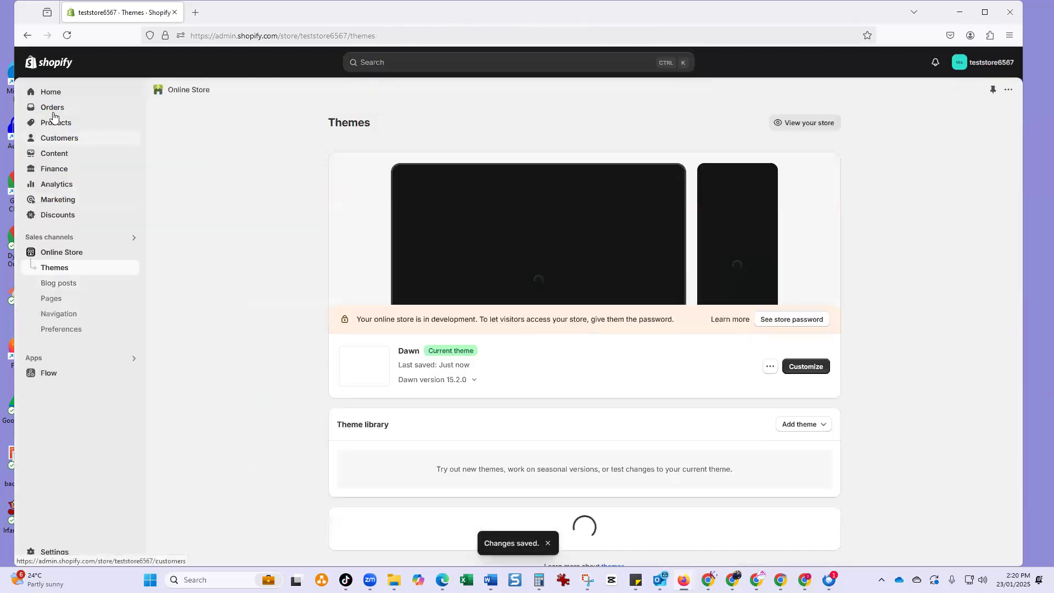
Start adding a new product to the store from the Products page
{"action": "left_click", "coordinate": [51, 126]}
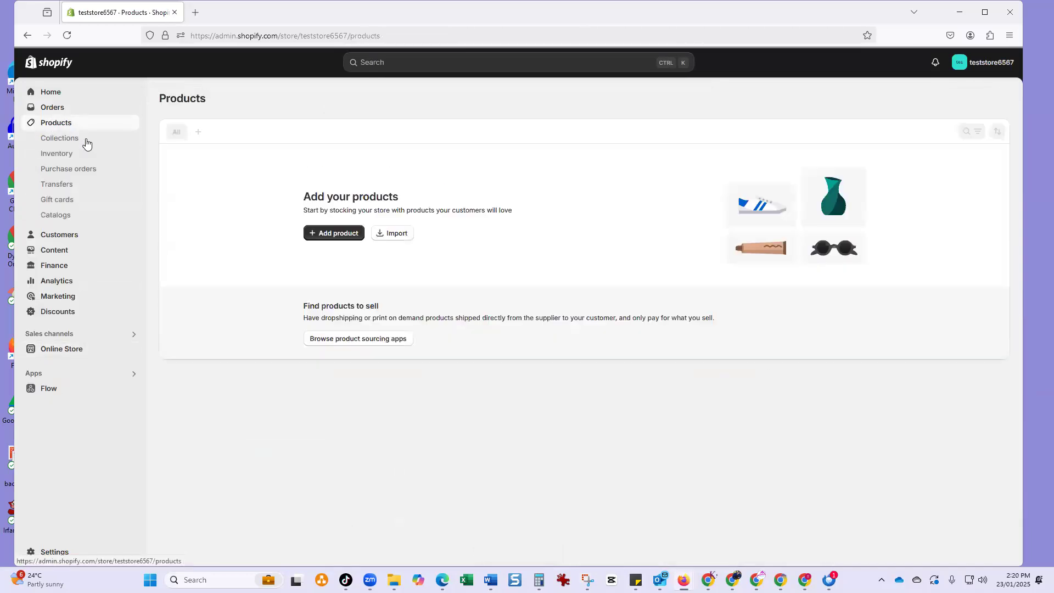
{"action": "left_click", "coordinate": [336, 235]}
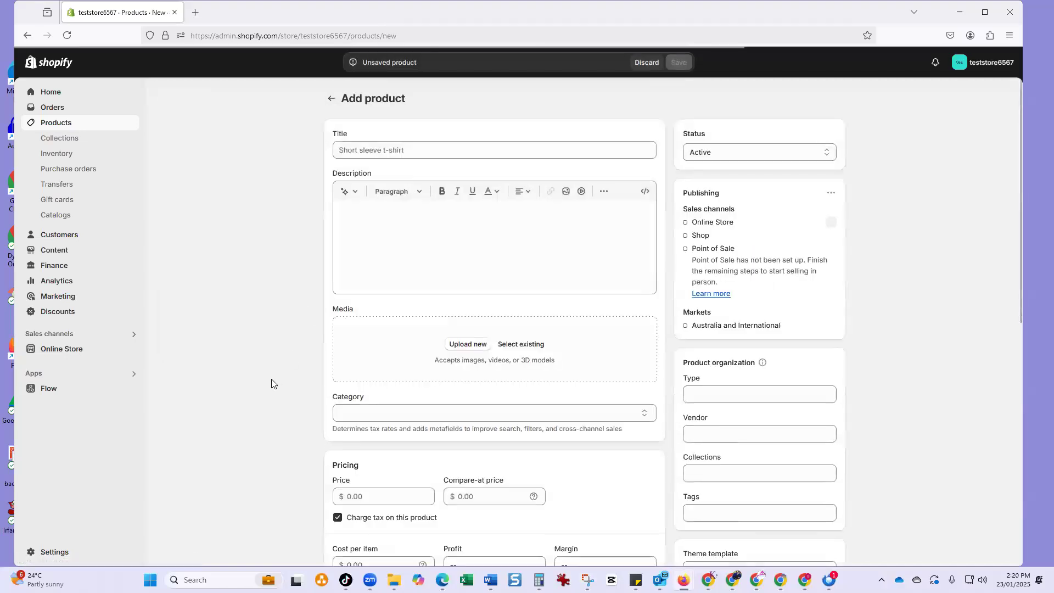
{"action": "scroll", "coordinate": [272, 383], "scroll_direction": "down", "scroll_amount": 2}
{"action": "scroll", "coordinate": [272, 383], "scroll_direction": "up", "scroll_amount": 2}
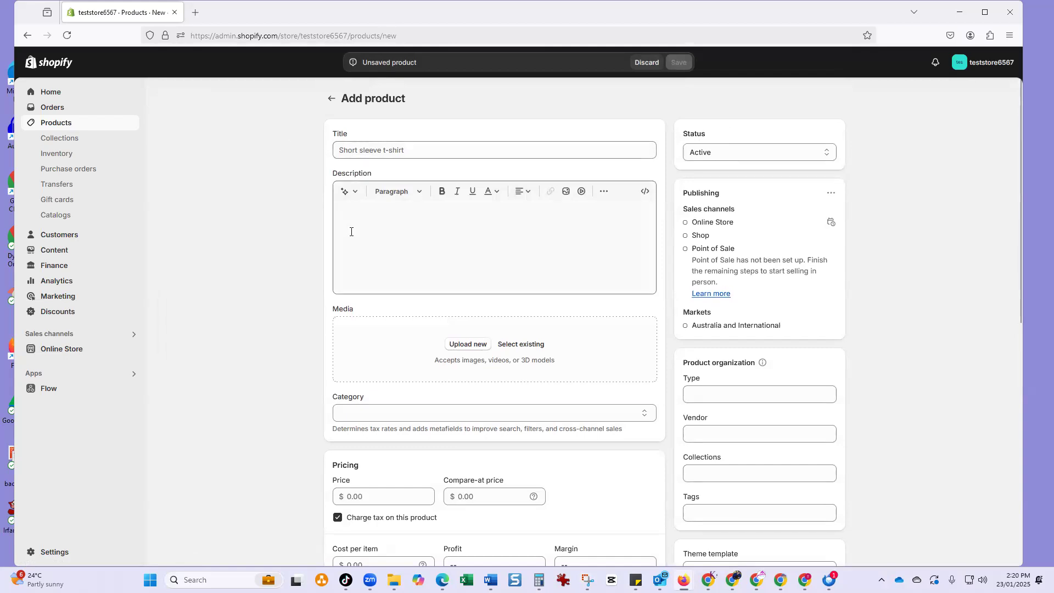
Upload the images carmel fudge blocks, Ingedients, Caramel_Fudge and the Caramel_Fudge_Pouch file to the product's media
{"action": "scroll", "coordinate": [324, 320], "scroll_direction": "down", "scroll_amount": 2}
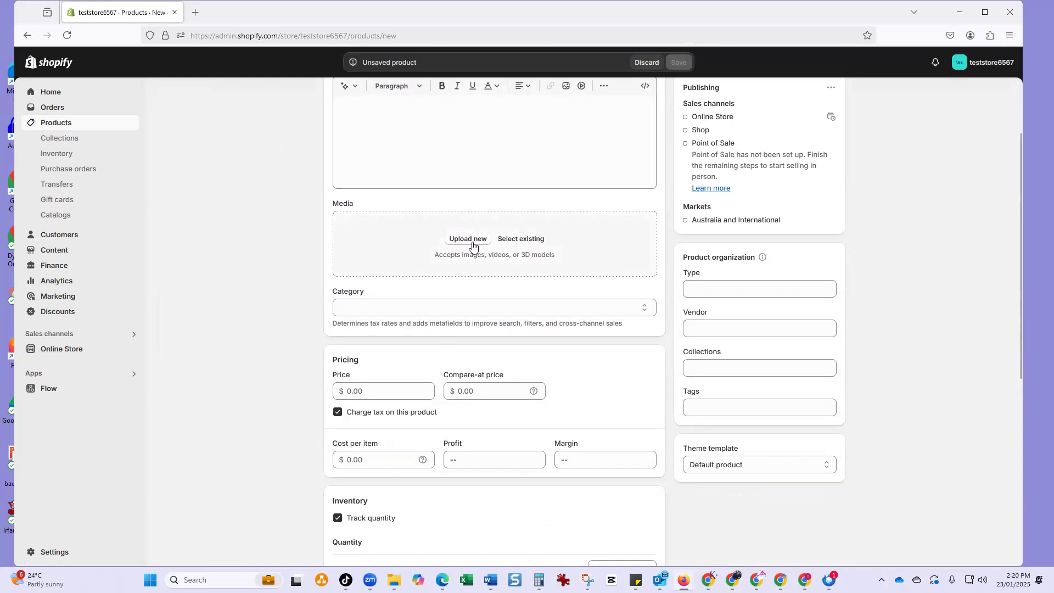
{"action": "left_click", "coordinate": [473, 242]}
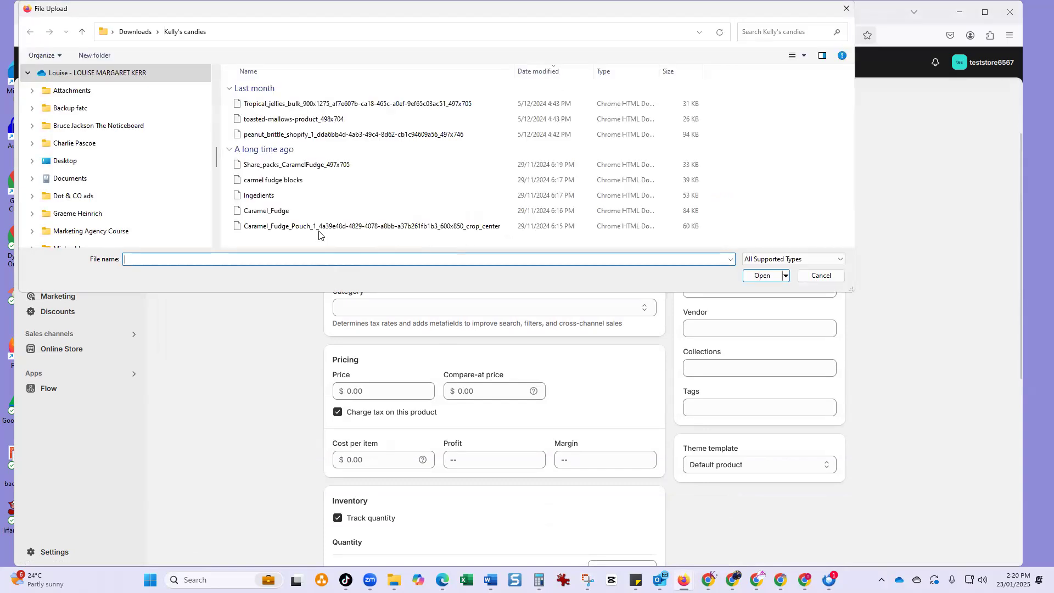
{"action": "left_click", "coordinate": [278, 184]}
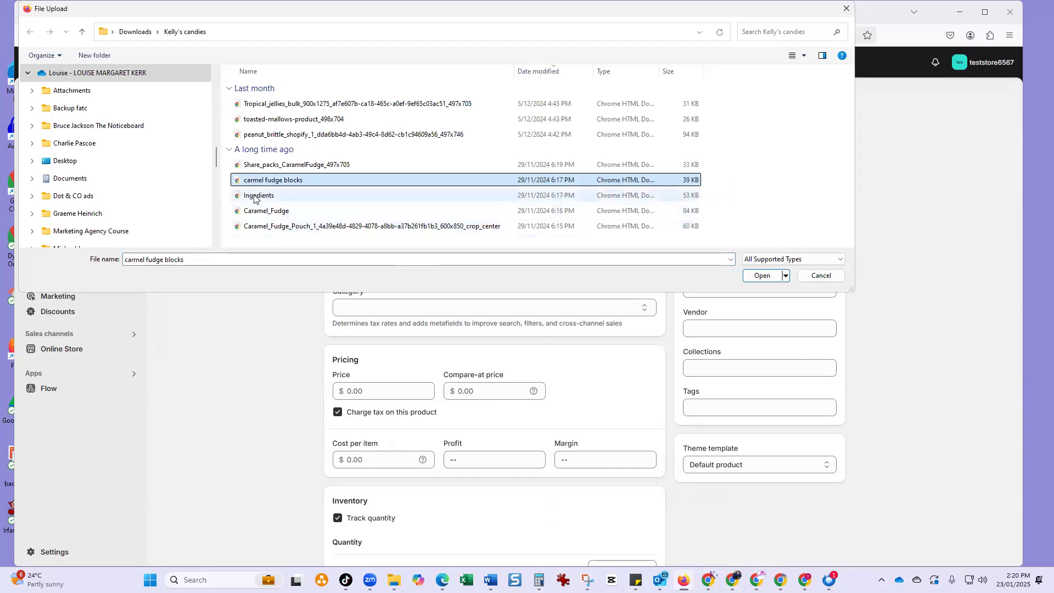
{"action": "left_click", "coordinate": [255, 197], "text": "ctrl"}
{"action": "left_click", "coordinate": [259, 211], "text": "ctrl"}
{"action": "left_click", "coordinate": [263, 226], "text": "ctrl"}
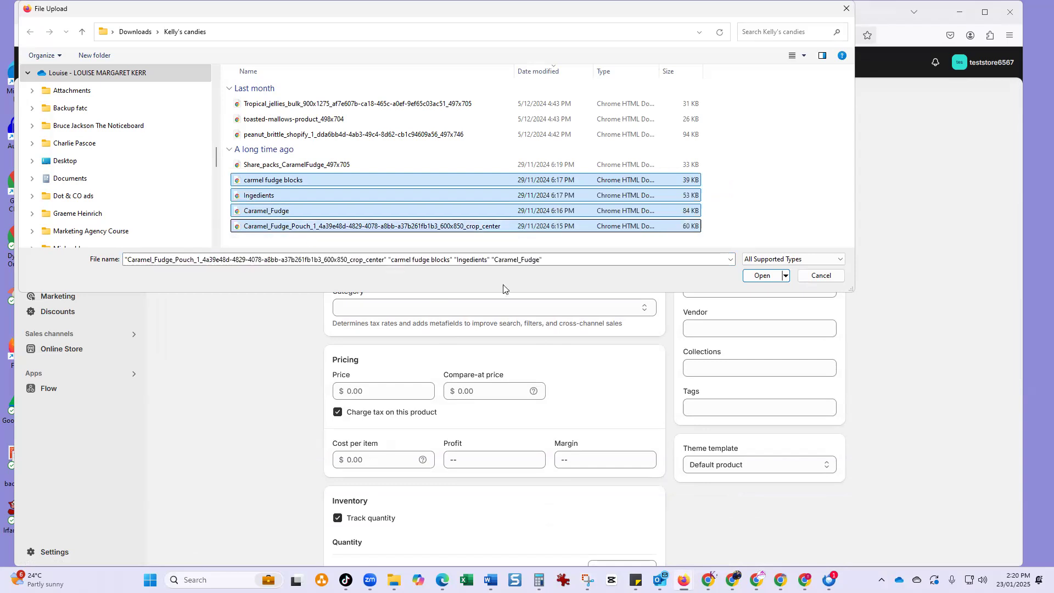
{"action": "left_click", "coordinate": [765, 276]}
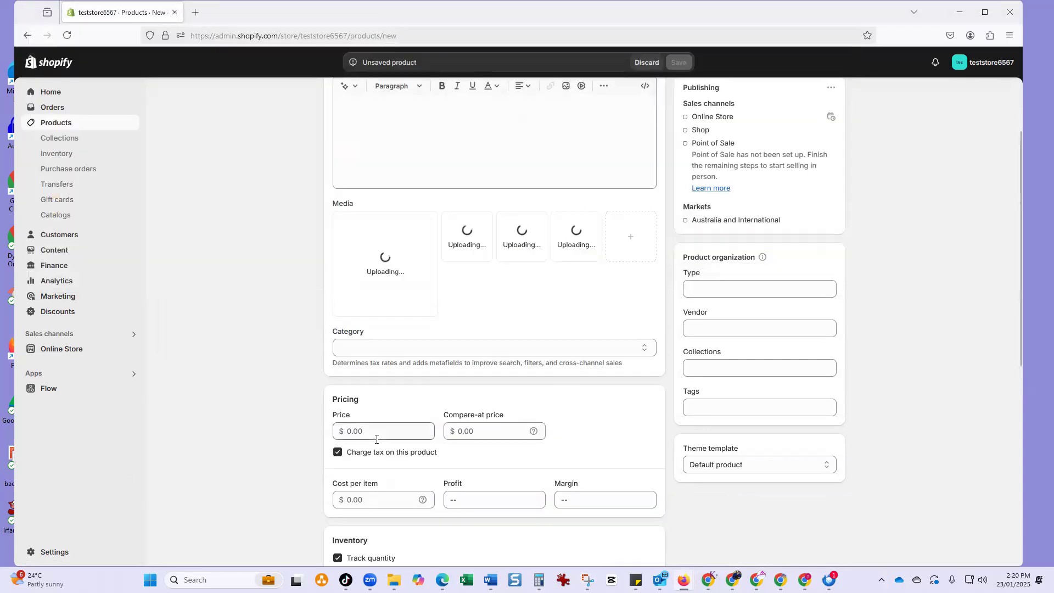
Give the new product the title "Caramel Fudge"
{"action": "scroll", "coordinate": [395, 437], "scroll_direction": "up", "scroll_amount": 2}
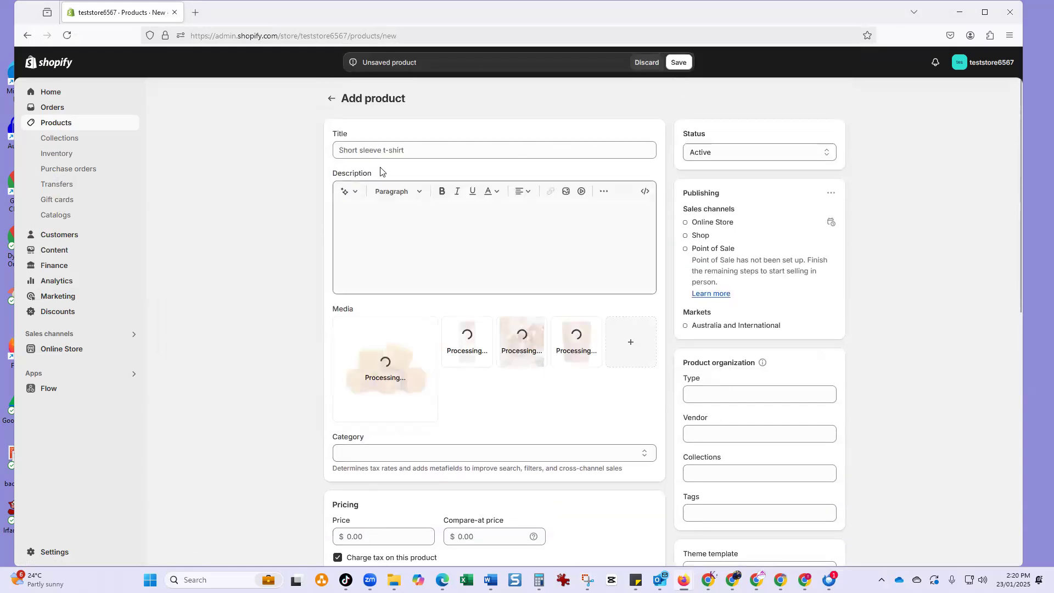
{"action": "left_click", "coordinate": [404, 148]}
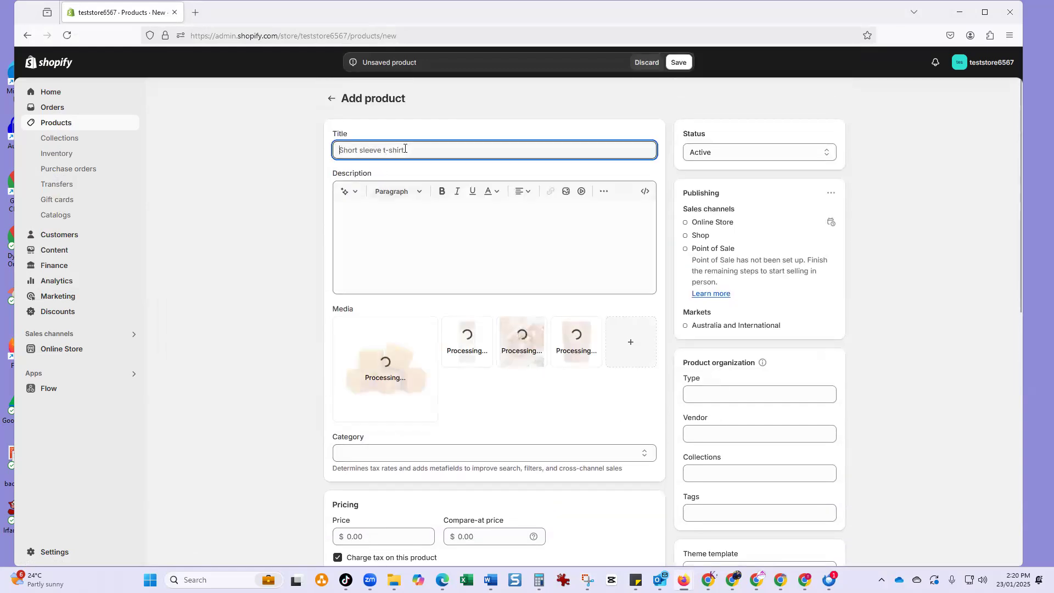
{"action": "type", "text": "C"}
{"action": "key", "text": "BackSpace"}
{"action": "type", "text": "Cara"}
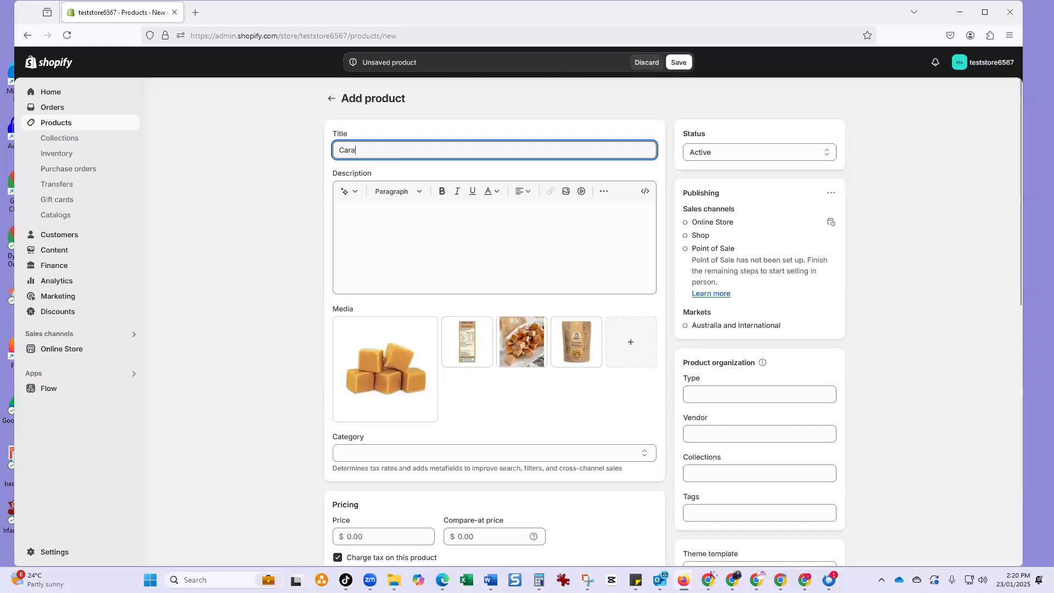
{"action": "type", "text": "mel Fudge"}
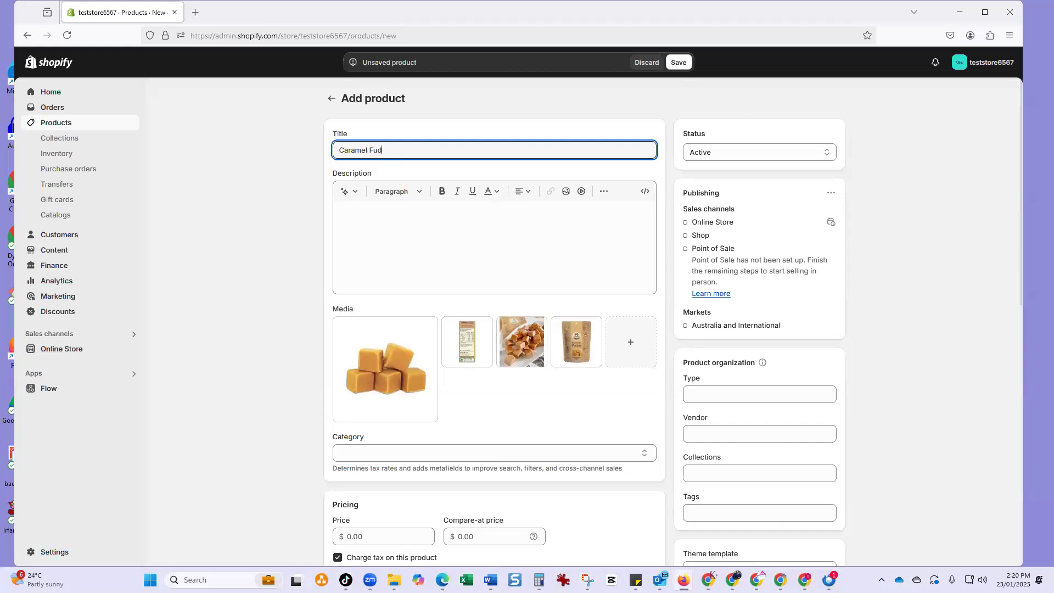
Generate the product description automatically from the keywords "Caramel fudge" in the Expert tone, and keep the generated text
{"action": "left_click", "coordinate": [402, 231]}
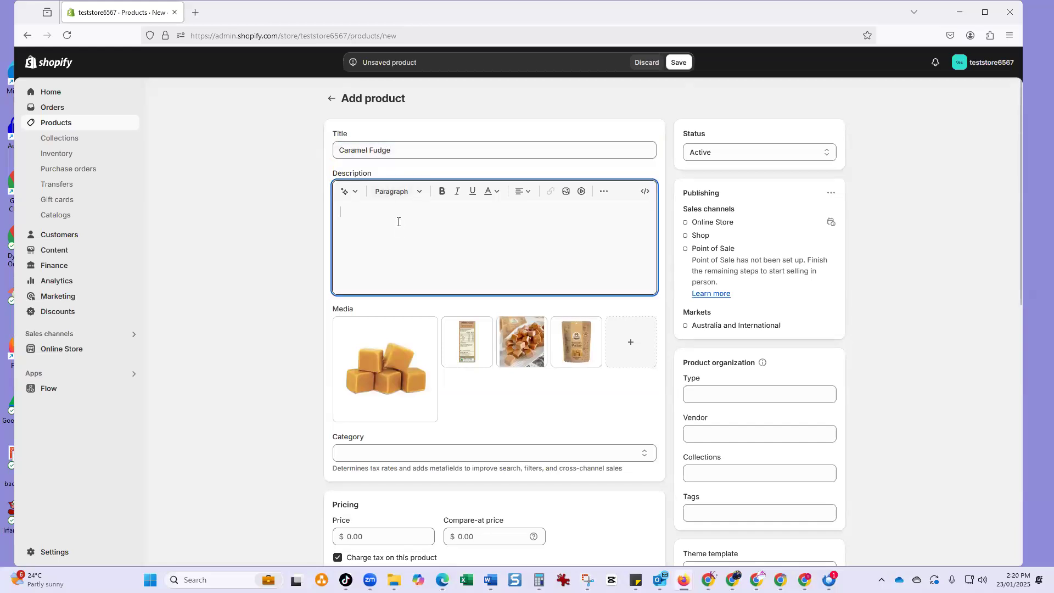
{"action": "left_click", "coordinate": [347, 191]}
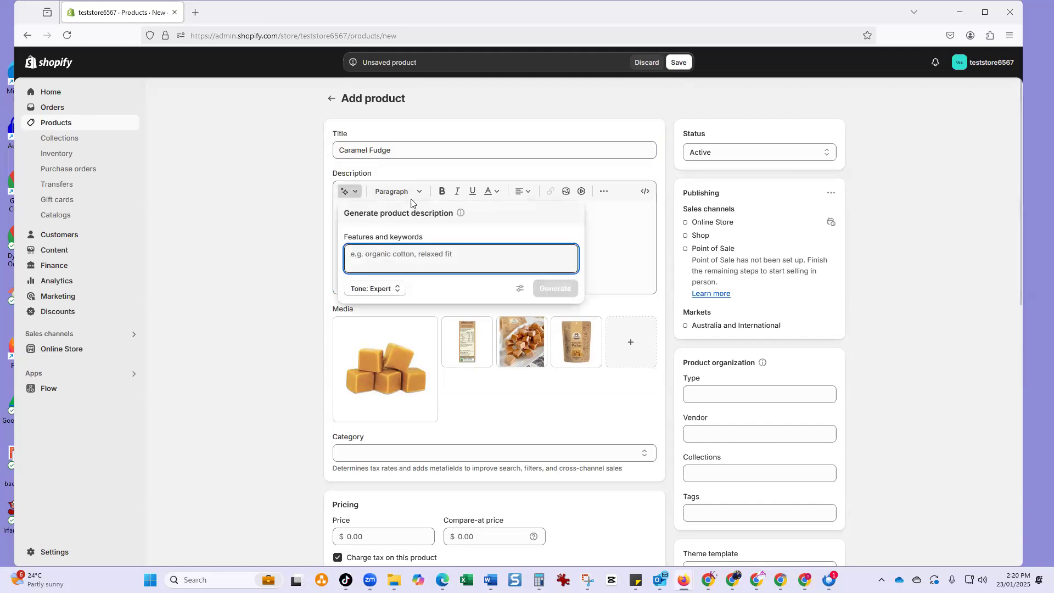
{"action": "type", "text": "C a"}
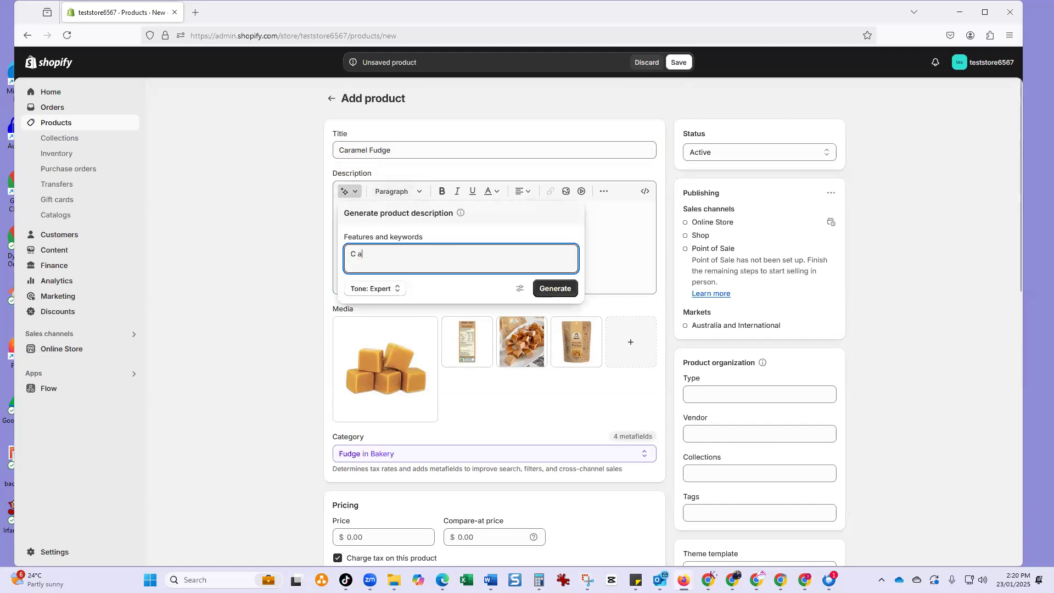
{"action": "type", "text": "ramel fudge"}
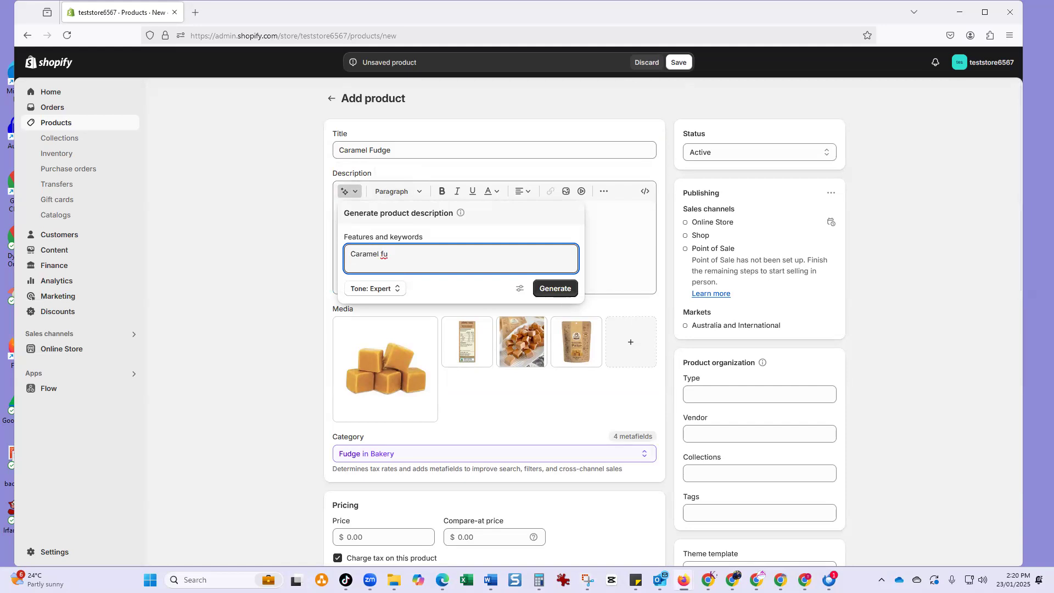
{"action": "left_click", "coordinate": [555, 288]}
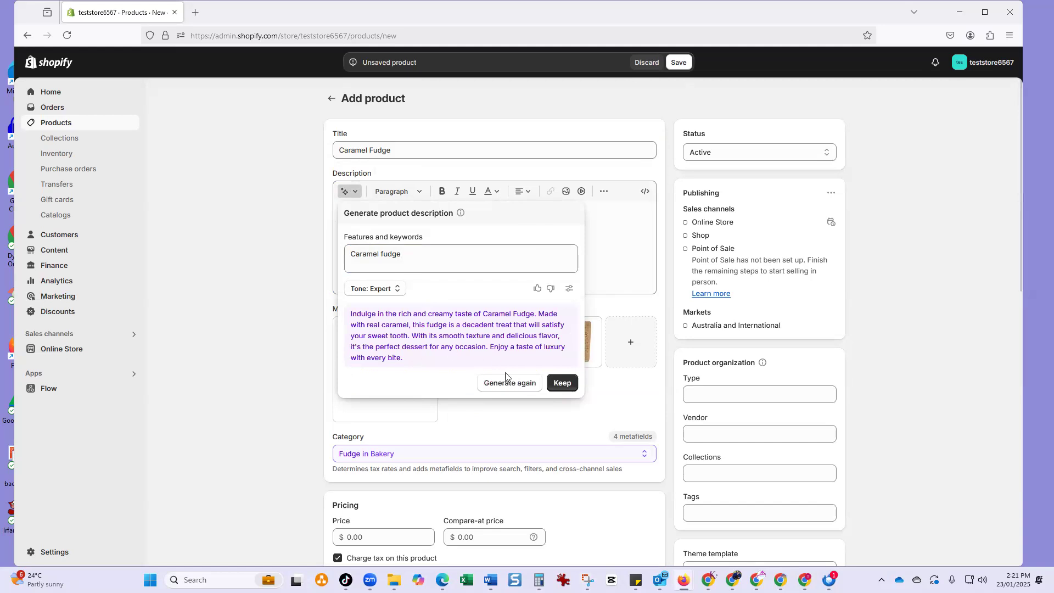
{"action": "left_click", "coordinate": [558, 383]}
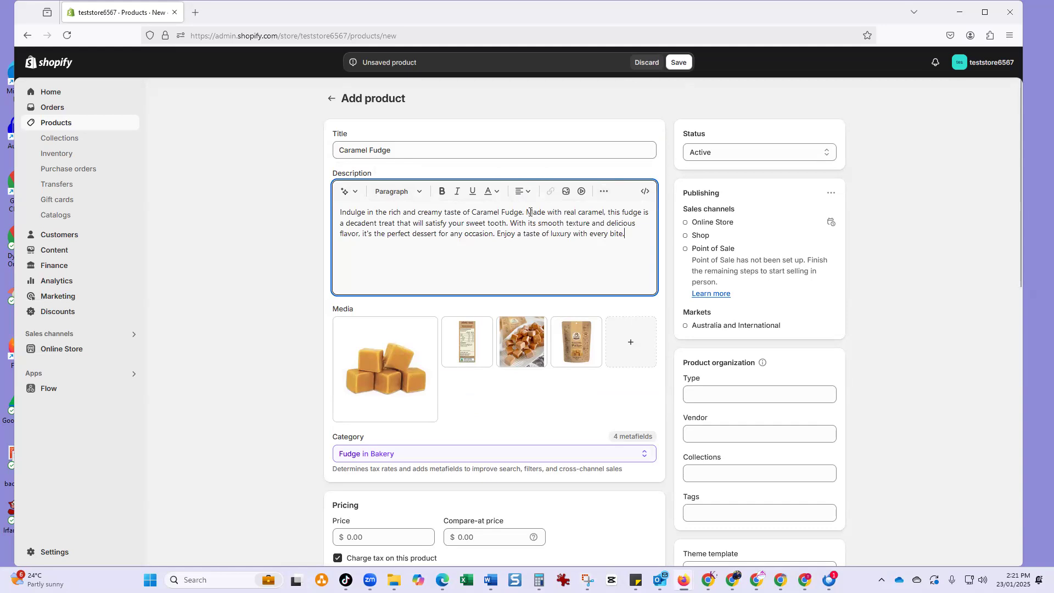
Split the product description into four separate paragraphs, with one sentence in each
{"action": "key", "text": "Return"}
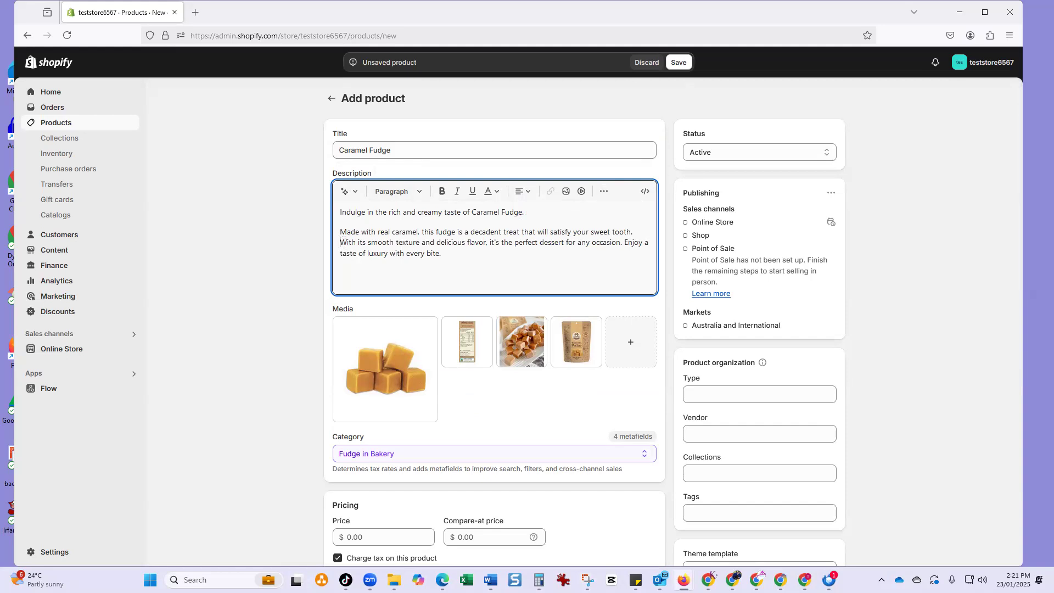
{"action": "key", "text": "Return"}
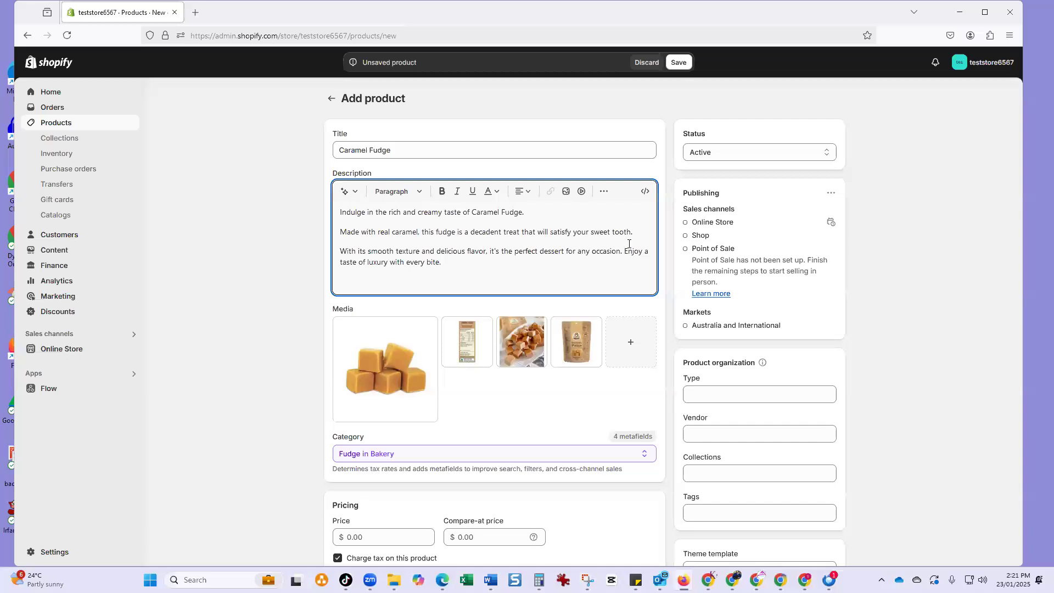
{"action": "key", "text": "Return"}
Set the product's price to $12.00 and turn off charging tax on it
{"action": "scroll", "coordinate": [395, 356], "scroll_direction": "down", "scroll_amount": 1}
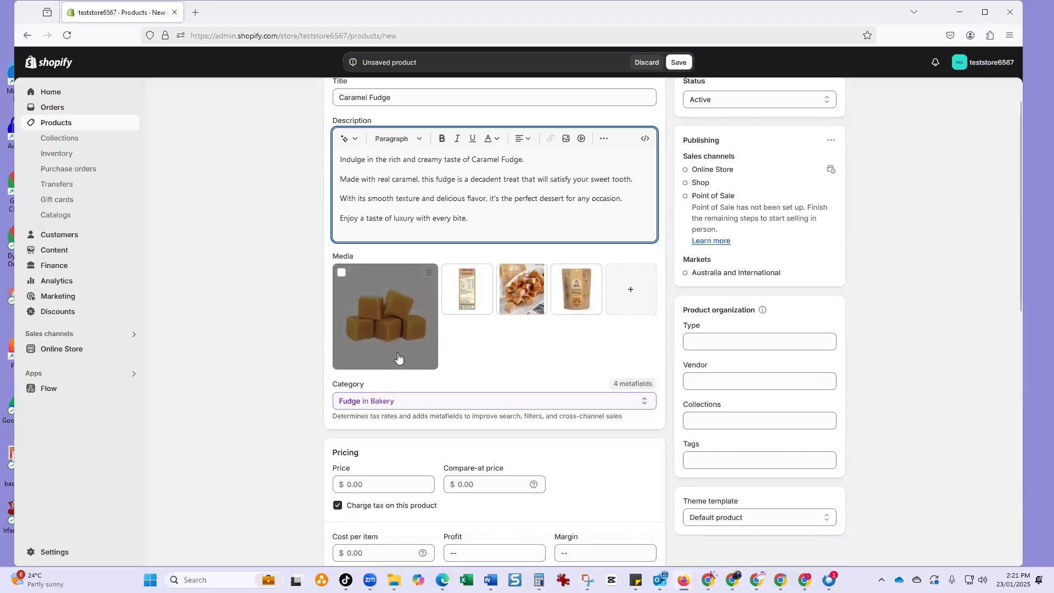
{"action": "scroll", "coordinate": [522, 358], "scroll_direction": "down", "scroll_amount": 2}
{"action": "scroll", "coordinate": [524, 357], "scroll_direction": "down", "scroll_amount": 4}
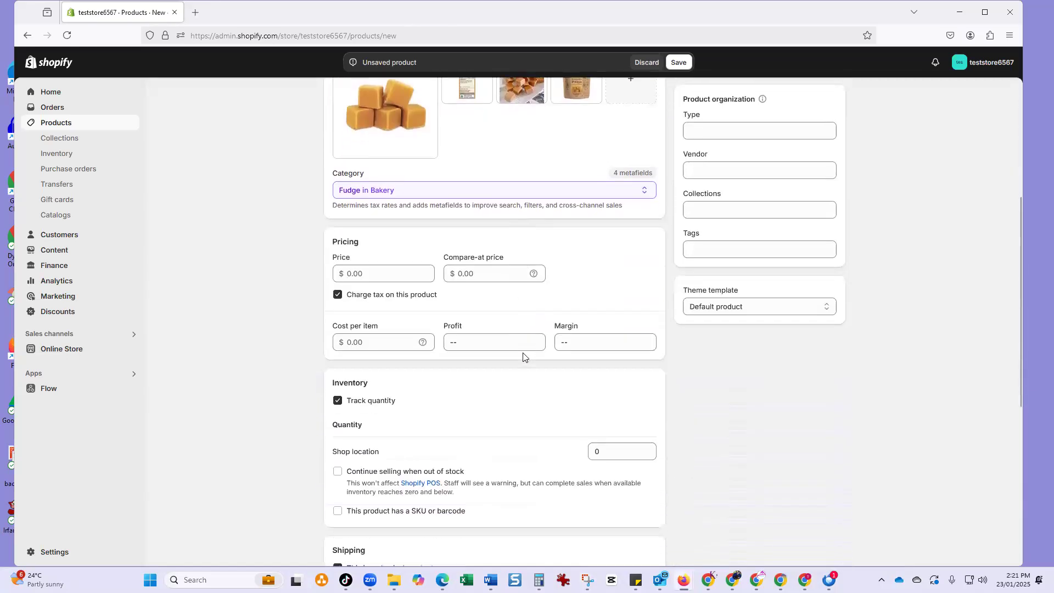
{"action": "left_click", "coordinate": [359, 169]}
{"action": "type", "text": "12.00"}
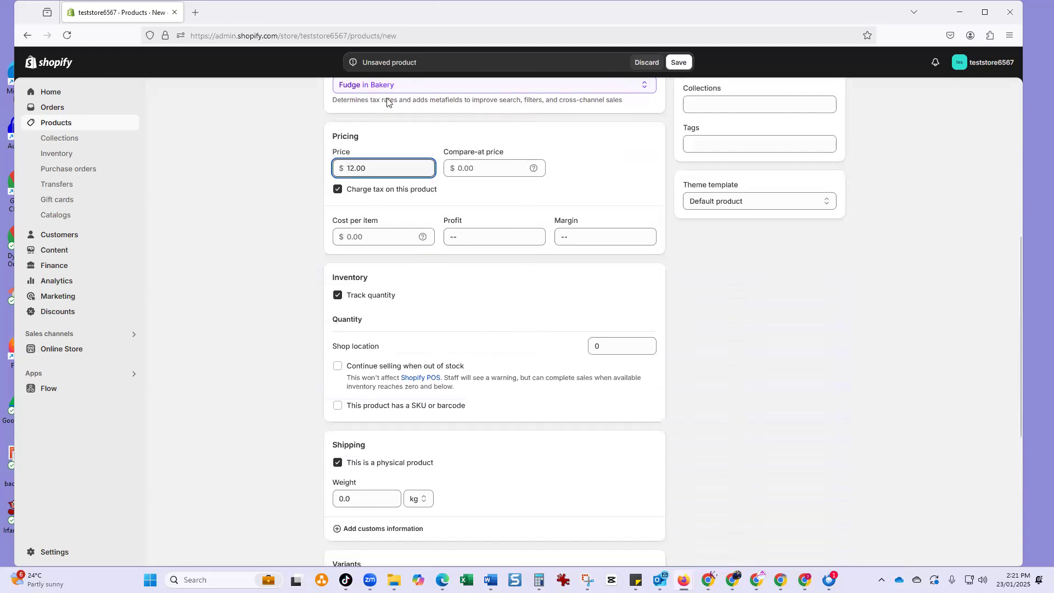
{"action": "left_click_drag", "start_coordinate": [380, 100], "coordinate": [376, 101]}
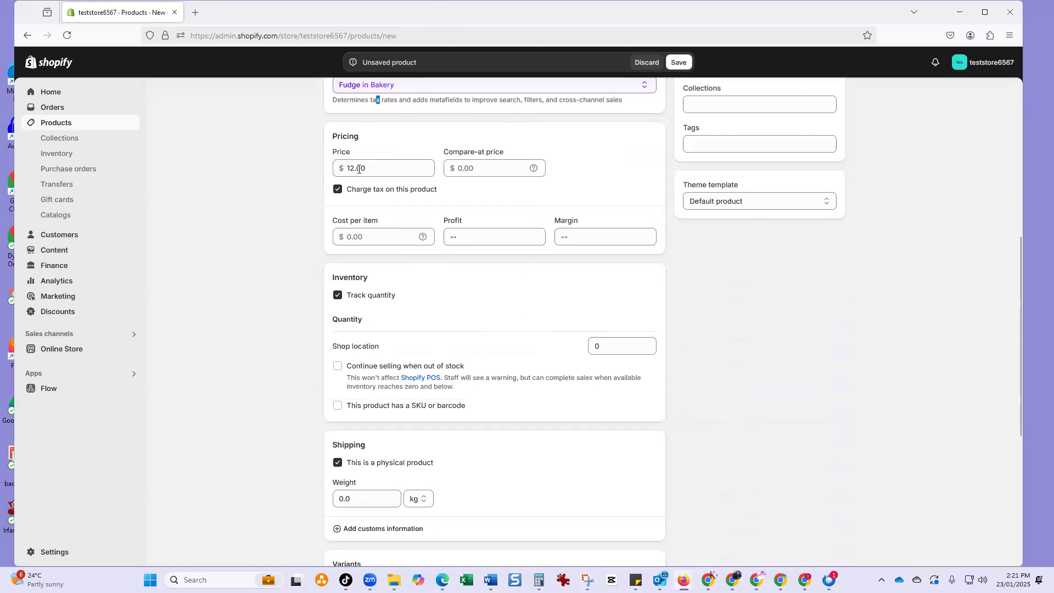
{"action": "left_click", "coordinate": [336, 189]}
Set the product's cost per item to $4.00 and review the calculated profit and margin
{"action": "scroll", "coordinate": [206, 356], "scroll_direction": "down", "scroll_amount": 1}
{"action": "scroll", "coordinate": [291, 297], "scroll_direction": "up", "scroll_amount": 2}
{"action": "left_click", "coordinate": [377, 291]}
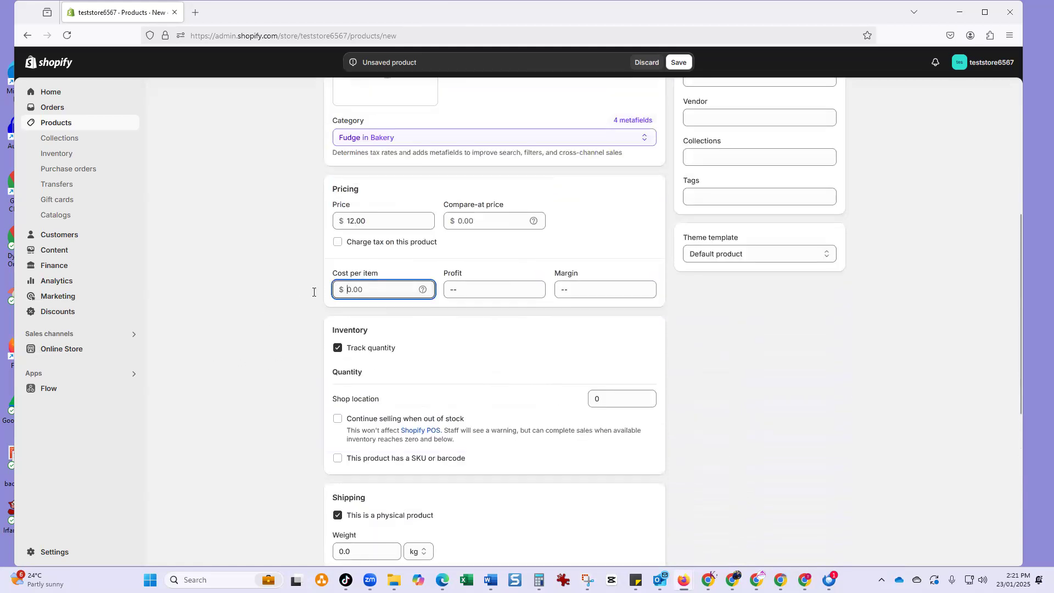
{"action": "type", "text": "4.00"}
{"action": "scroll", "coordinate": [463, 313], "scroll_direction": "down", "scroll_amount": 2}
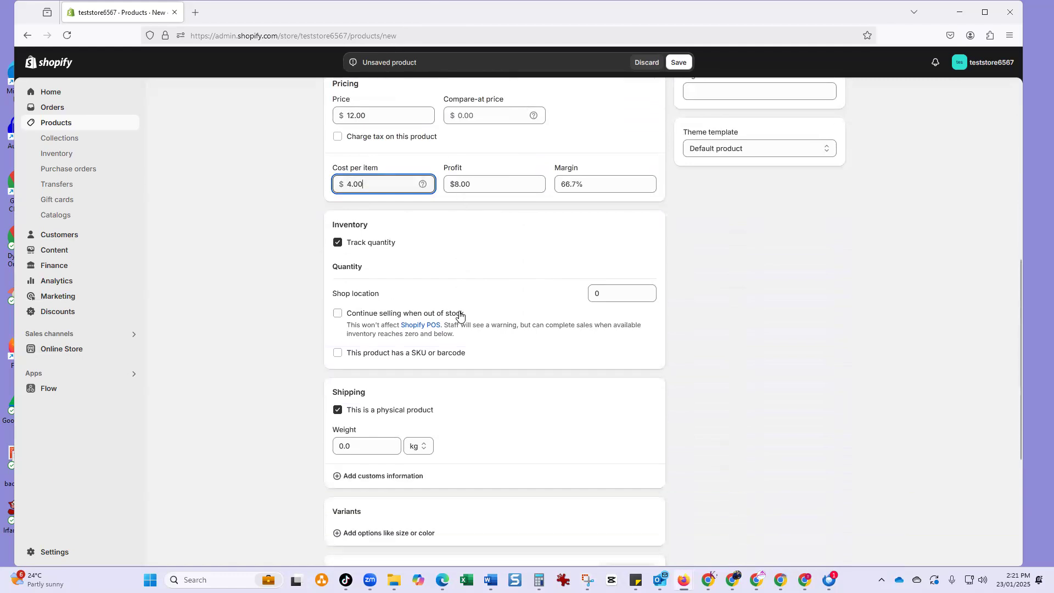
{"action": "scroll", "coordinate": [460, 315], "scroll_direction": "up", "scroll_amount": 3}
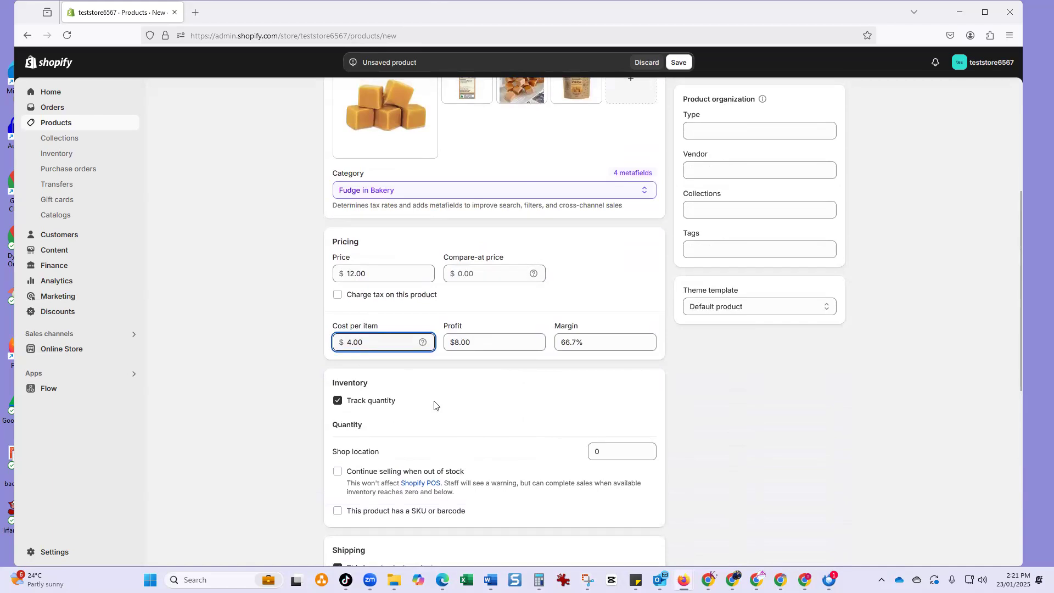
Set the product's shipping weight to 0.5 kg
{"action": "scroll", "coordinate": [360, 405], "scroll_direction": "down", "scroll_amount": 4}
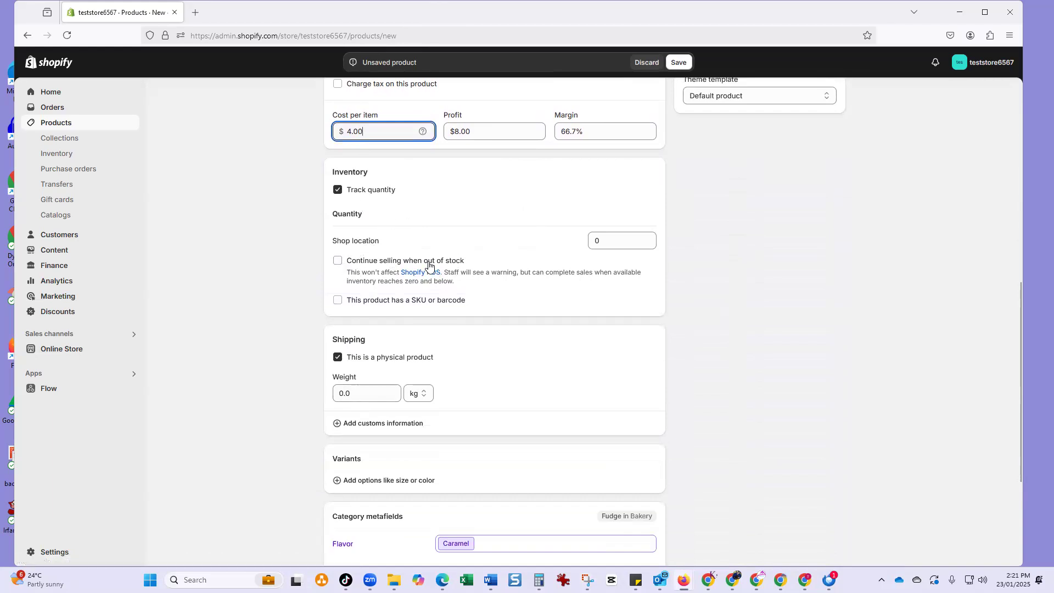
{"action": "scroll", "coordinate": [431, 266], "scroll_direction": "down", "scroll_amount": 3}
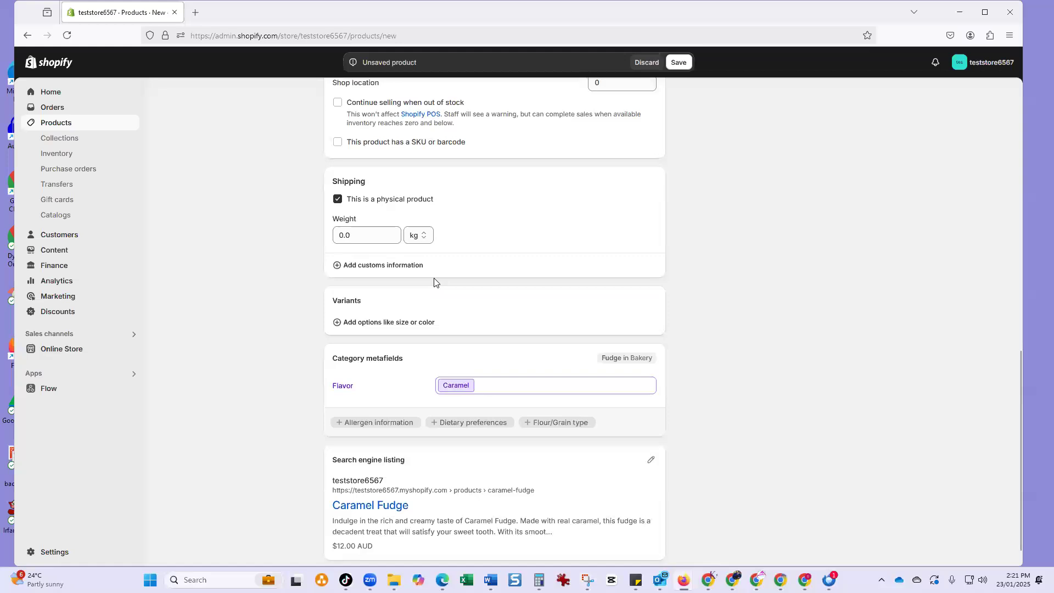
{"action": "scroll", "coordinate": [428, 247], "scroll_direction": "up", "scroll_amount": 2}
{"action": "scroll", "coordinate": [395, 323], "scroll_direction": "down", "scroll_amount": 2}
{"action": "left_click", "coordinate": [356, 235]}
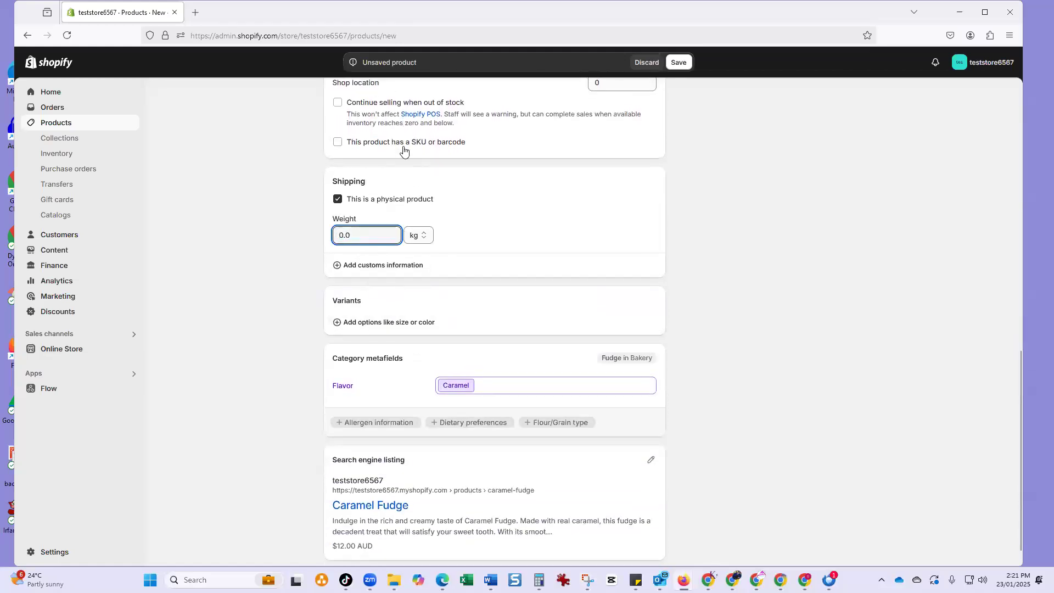
{"action": "type", "text": "0.5"}
Add a custom variant option named Presentation to the product
{"action": "scroll", "coordinate": [386, 341], "scroll_direction": "down", "scroll_amount": 1}
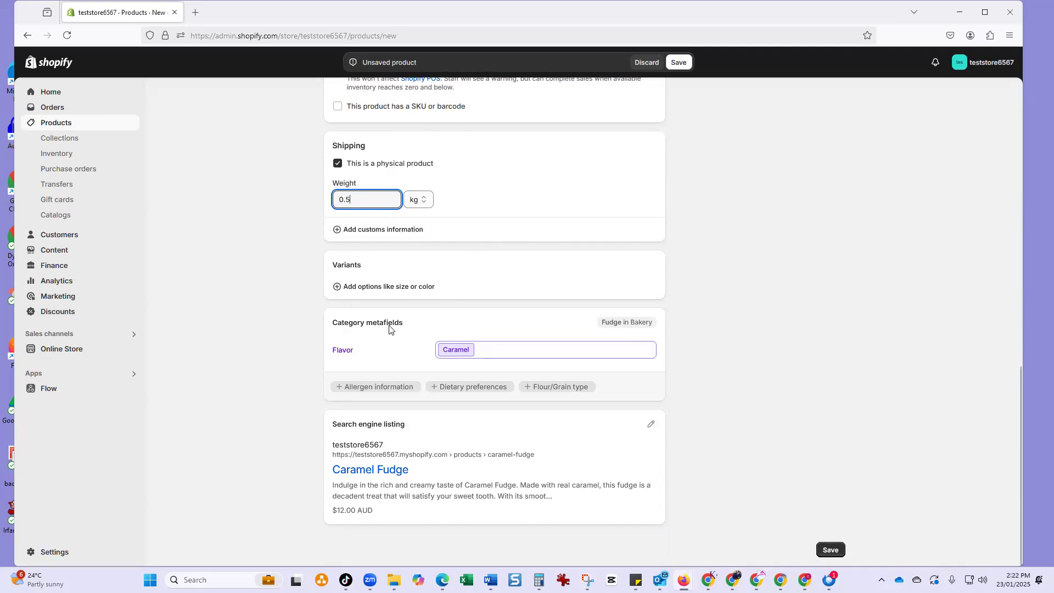
{"action": "left_click", "coordinate": [405, 288]}
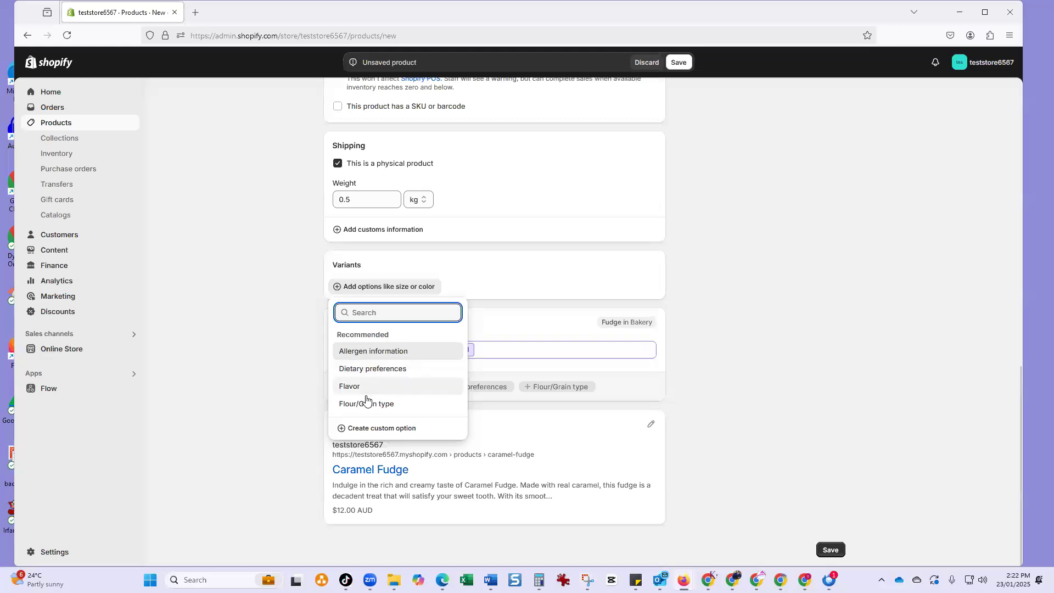
{"action": "left_click", "coordinate": [372, 436]}
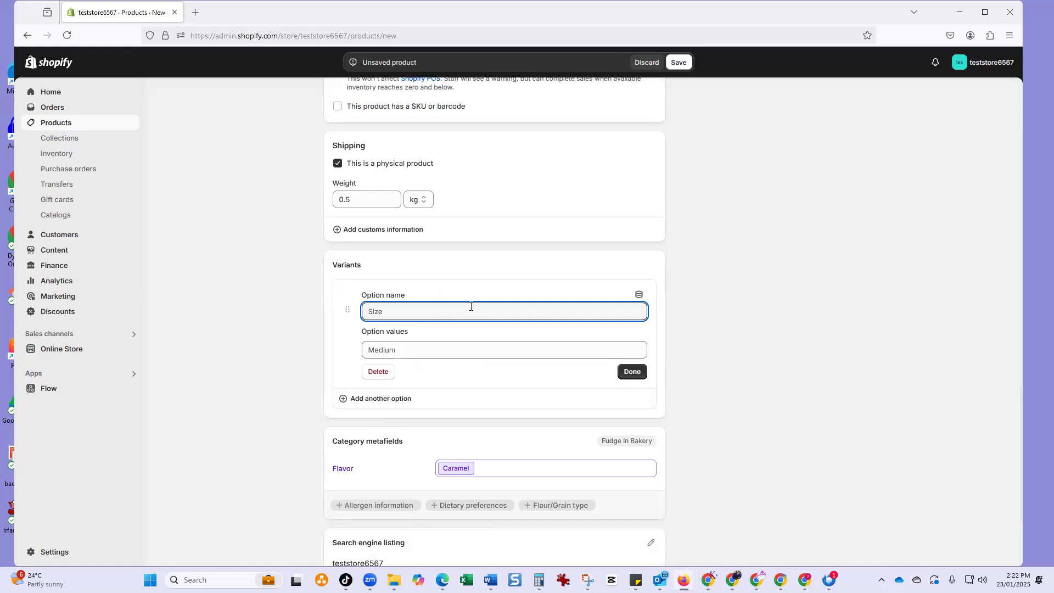
{"action": "type", "text": "Presentation"}
Give the Presentation option the values 30 g snack pack, 100g party pack and 3 kg block, and finish the option
{"action": "left_click", "coordinate": [470, 348]}
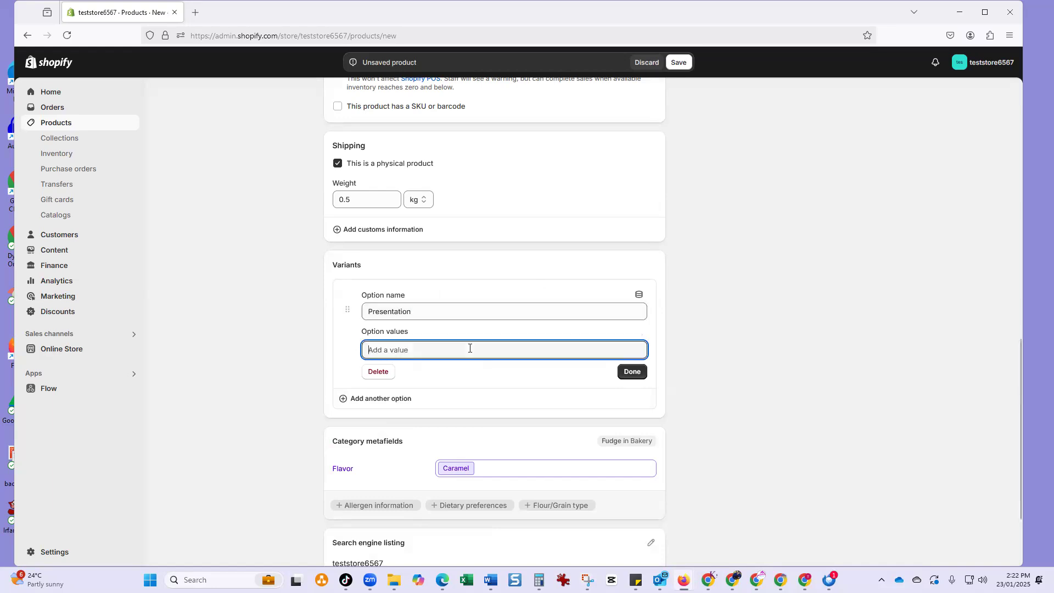
{"action": "type", "text": "30 "}
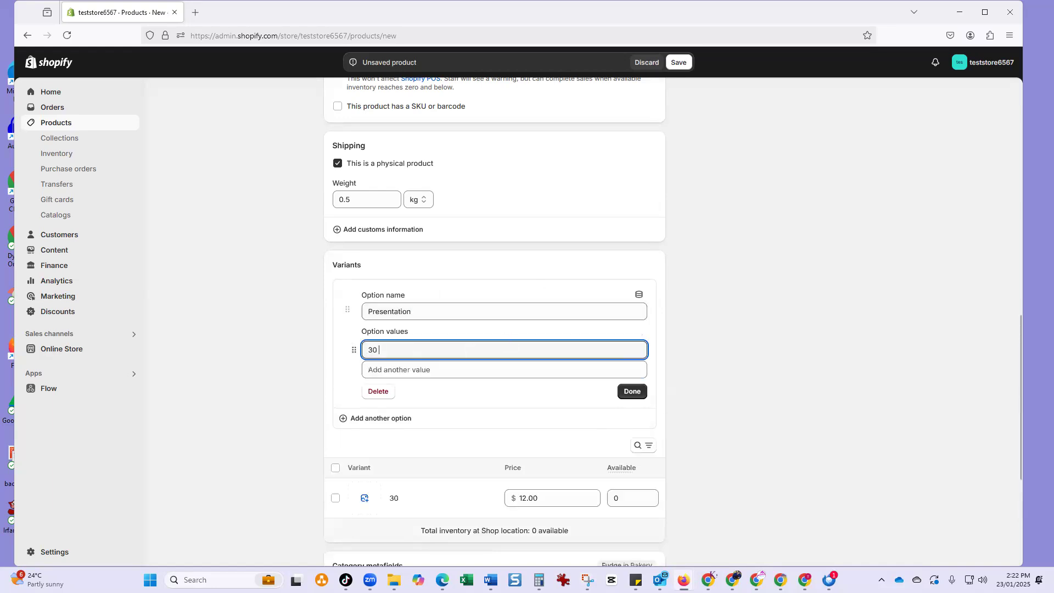
{"action": "type", "text": "g snakc "}
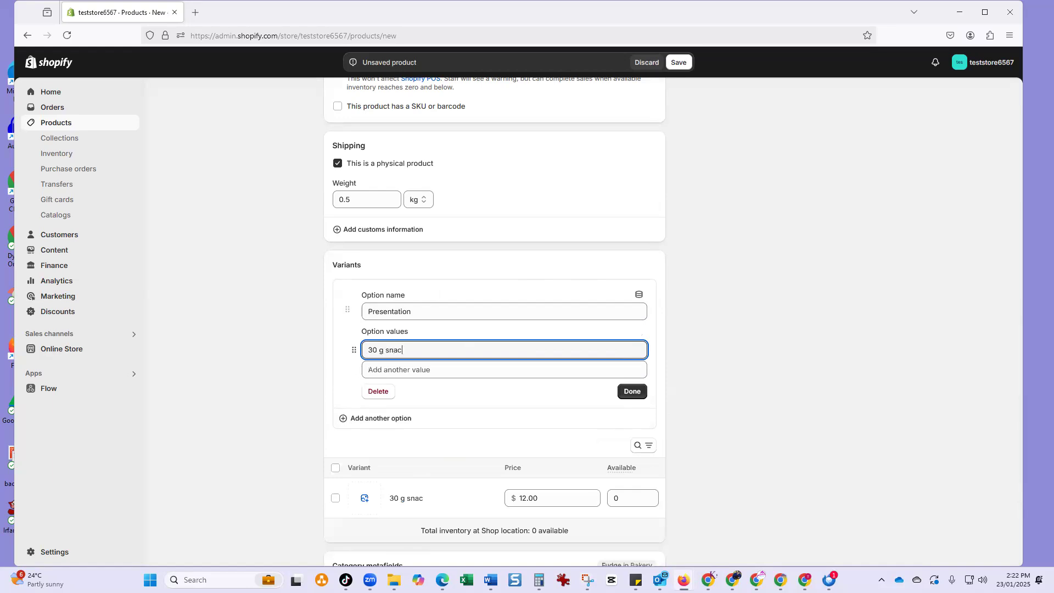
{"action": "type", "text": "pack"}
{"action": "left_click", "coordinate": [478, 365]}
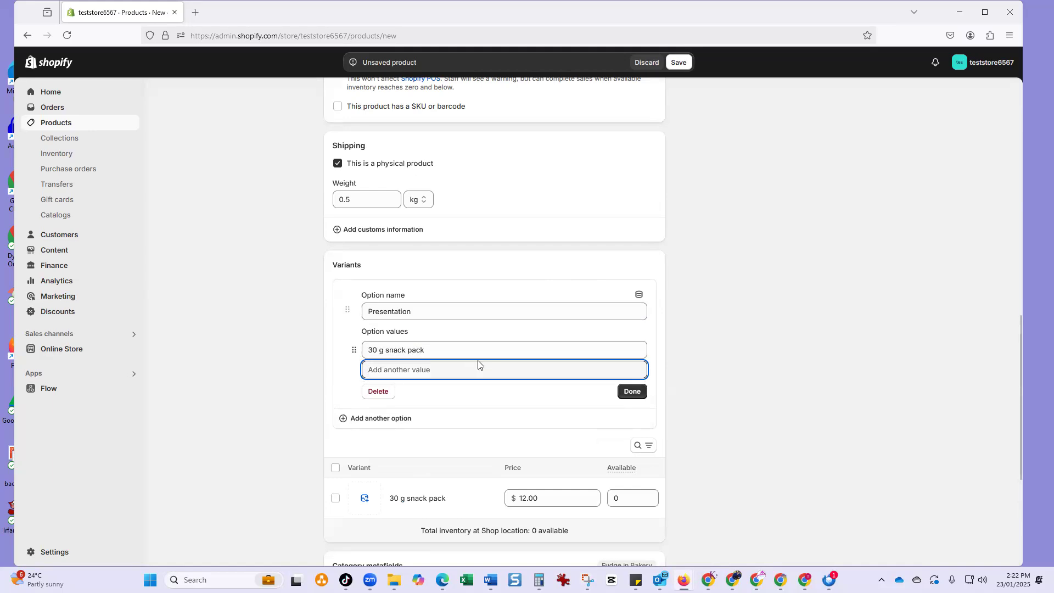
{"action": "type", "text": "100g"}
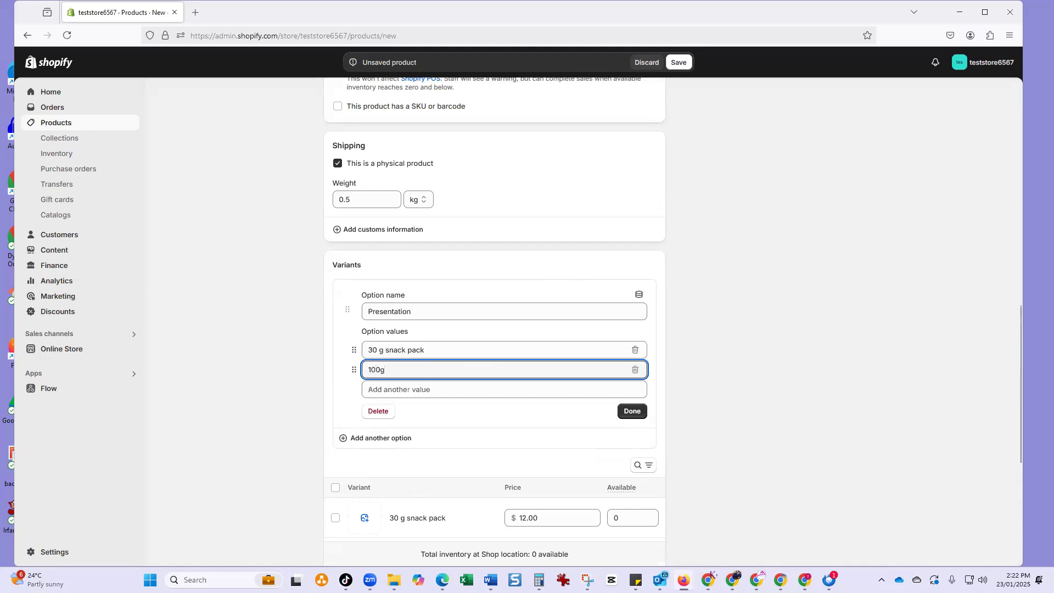
{"action": "type", "text": " party pack"}
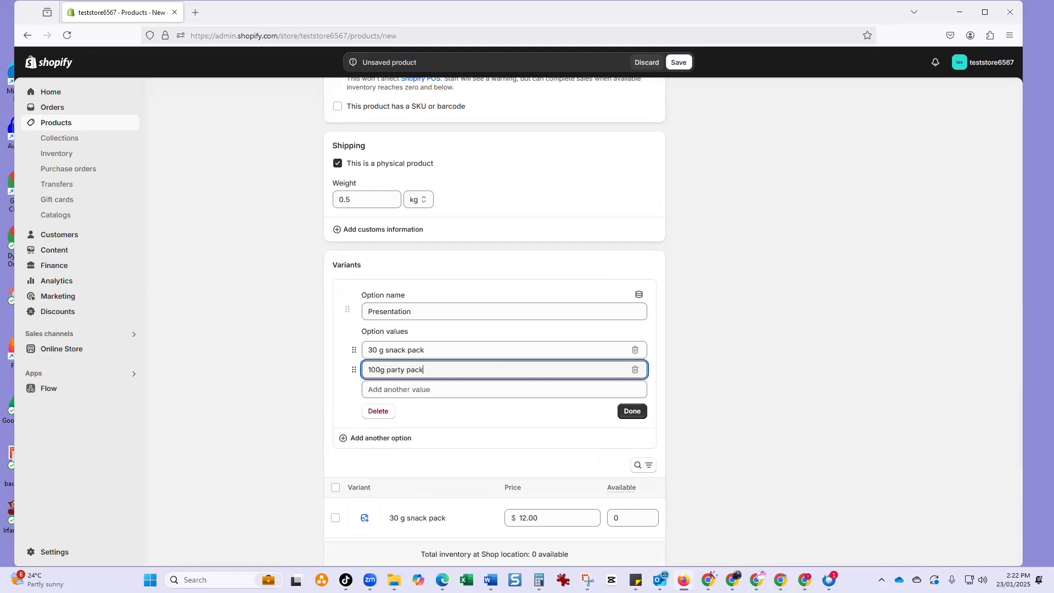
{"action": "left_click", "coordinate": [452, 393]}
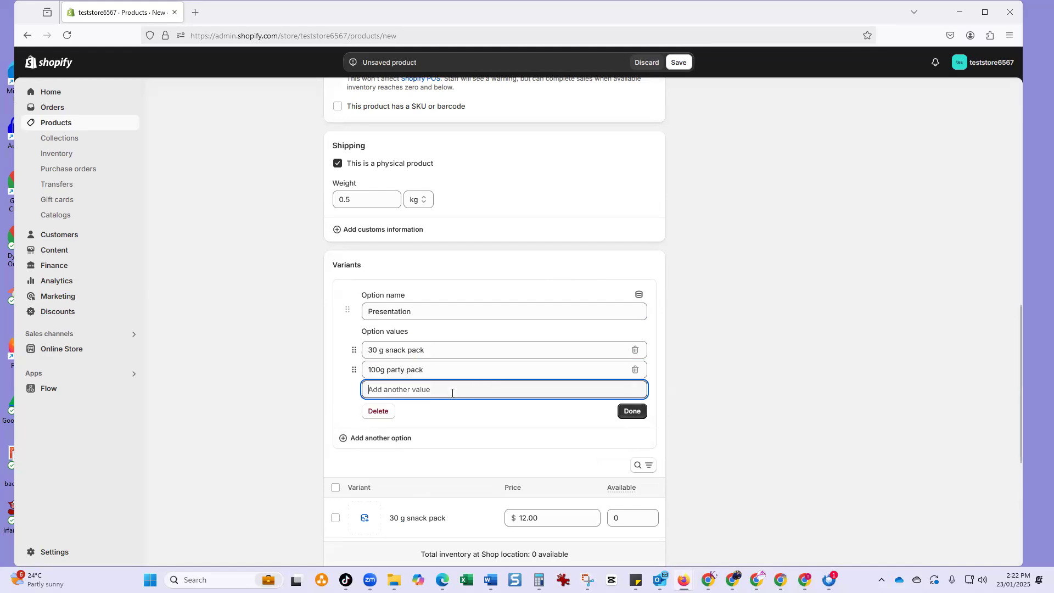
{"action": "type", "text": "3 kg bl"}
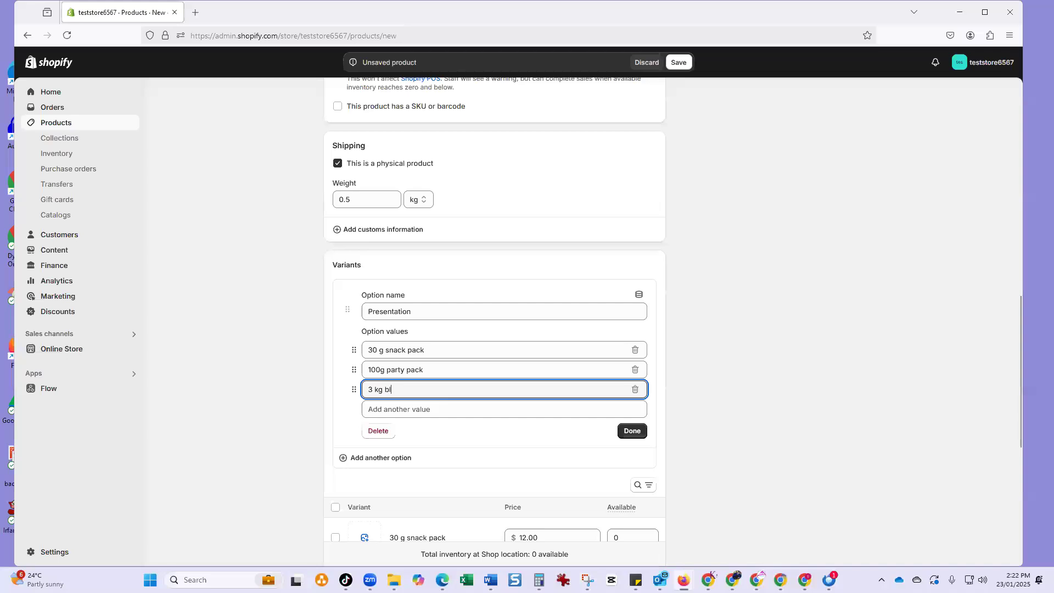
{"action": "type", "text": "ock"}
{"action": "scroll", "coordinate": [494, 379], "scroll_direction": "down", "scroll_amount": 2}
{"action": "left_click", "coordinate": [633, 326]}
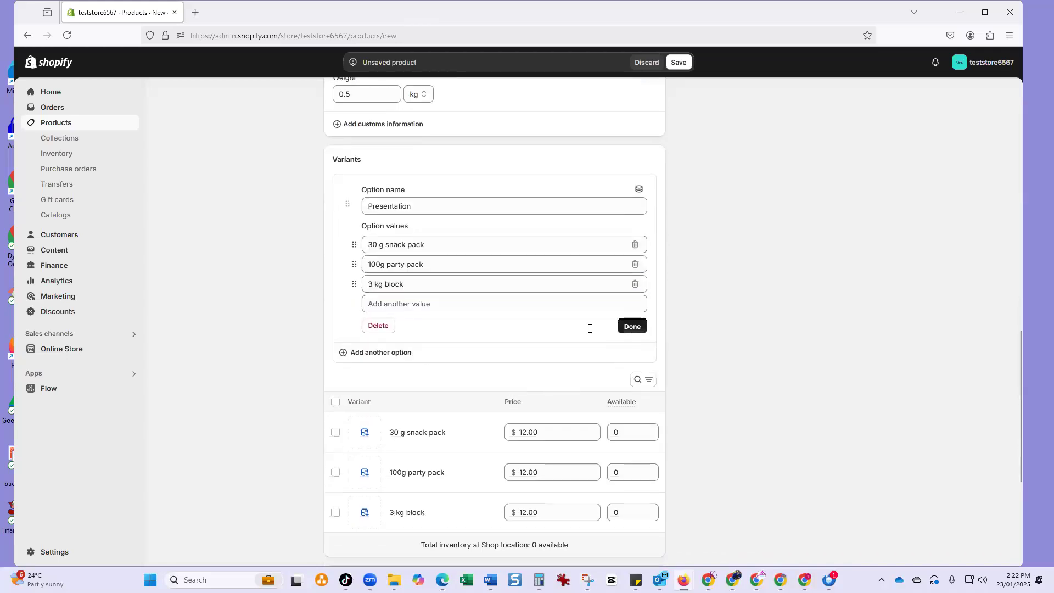
Set the price of the 100g party pack variant to $25.00 and the 3 kg block variant to $6,712.00
{"action": "scroll", "coordinate": [523, 203], "scroll_direction": "down", "scroll_amount": 2}
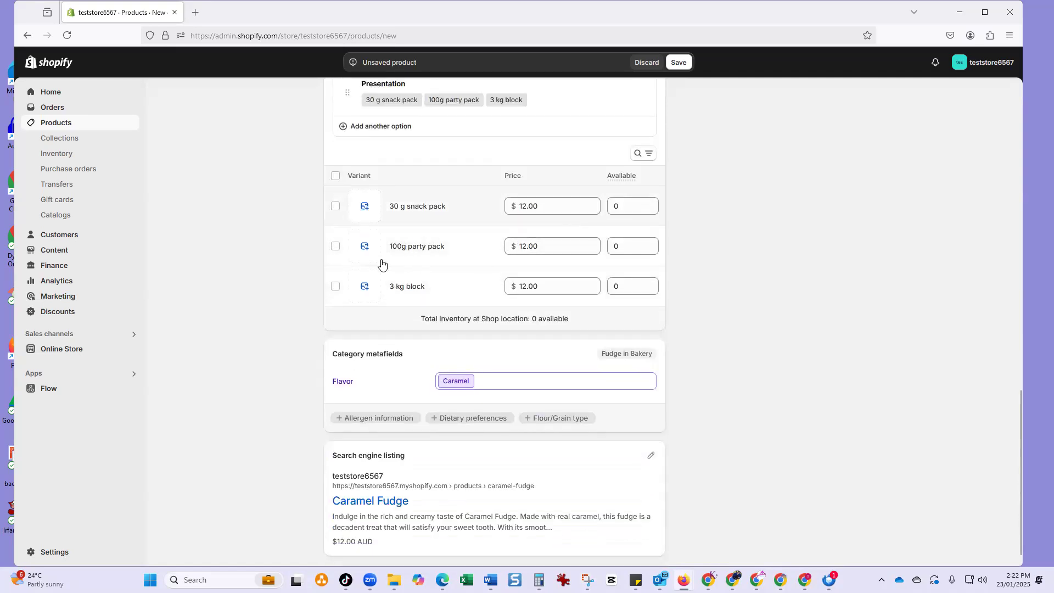
{"action": "left_click", "coordinate": [546, 247]}
{"action": "key", "text": "Home"}
{"action": "left_click_drag", "start_coordinate": [551, 251], "coordinate": [497, 246]}
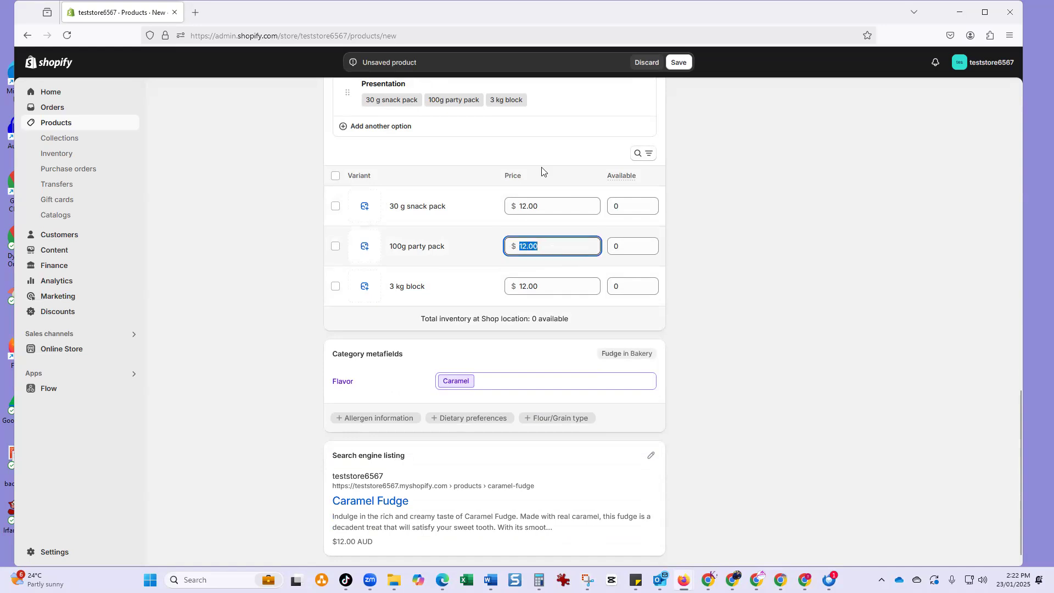
{"action": "type", "text": "25"}
{"action": "left_click", "coordinate": [543, 286]}
{"action": "key", "text": "Home"}
{"action": "type", "text": "67"}
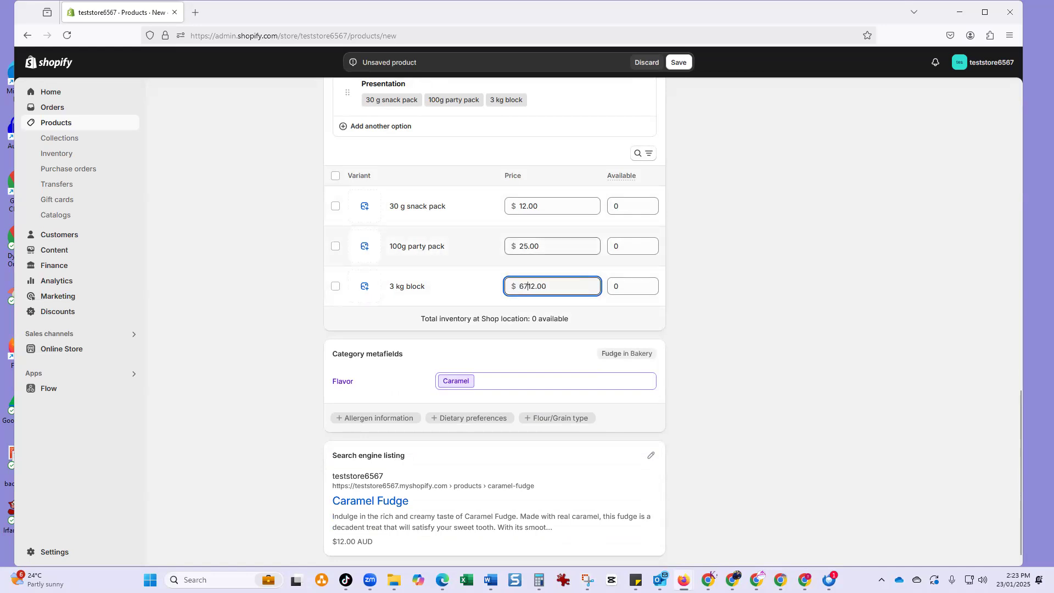
{"action": "left_click", "coordinate": [247, 426]}
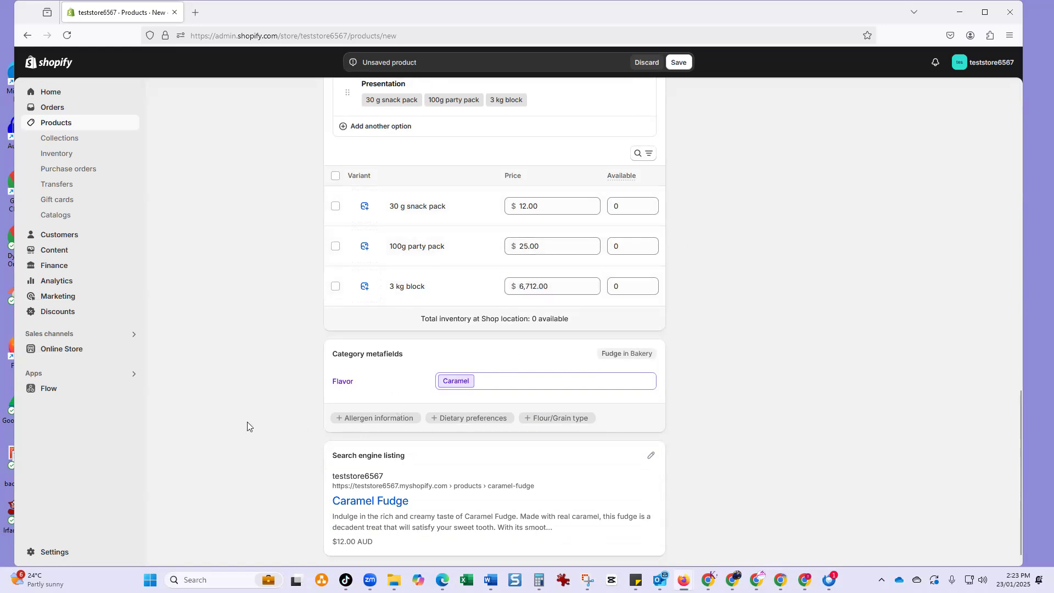
Compare the product's title, description and price with the search engine listing preview
{"action": "scroll", "coordinate": [230, 428], "scroll_direction": "down", "scroll_amount": 1}
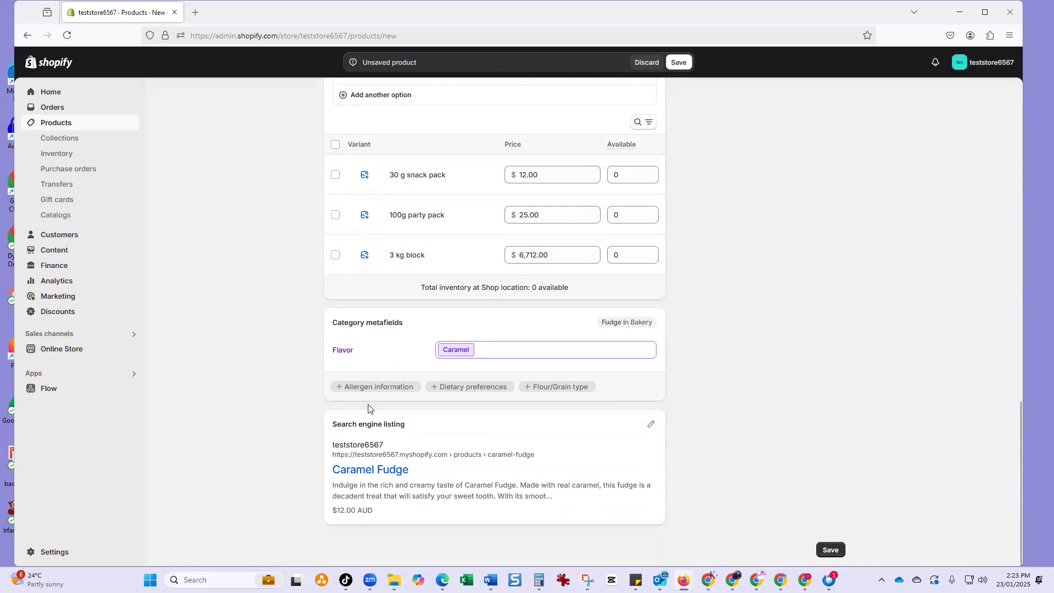
{"action": "scroll", "coordinate": [416, 362], "scroll_direction": "up", "scroll_amount": 15}
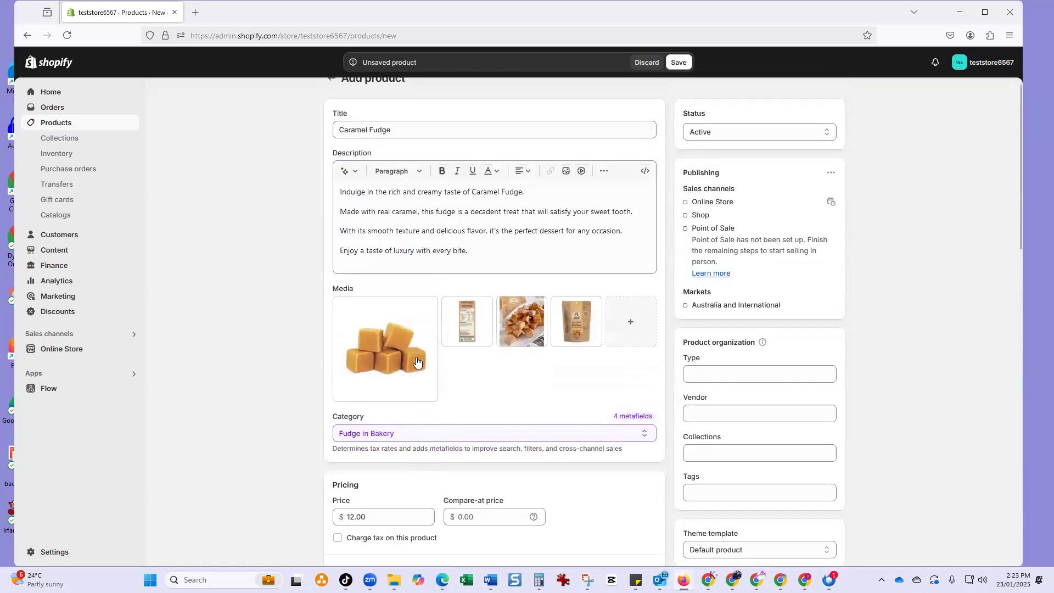
{"action": "left_click_drag", "start_coordinate": [340, 211], "coordinate": [514, 286]}
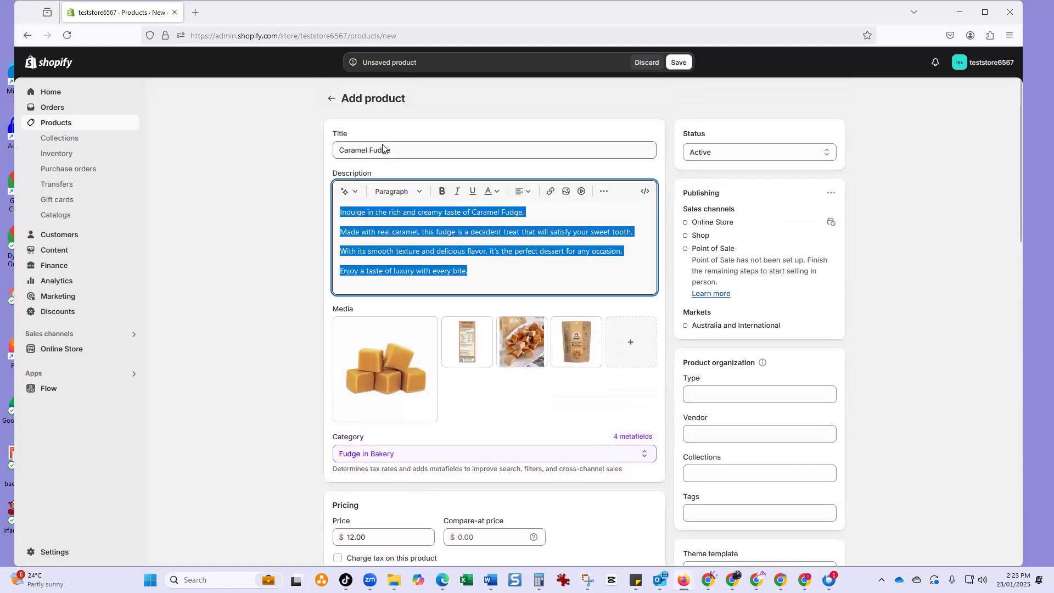
{"action": "scroll", "coordinate": [405, 411], "scroll_direction": "down", "scroll_amount": 15}
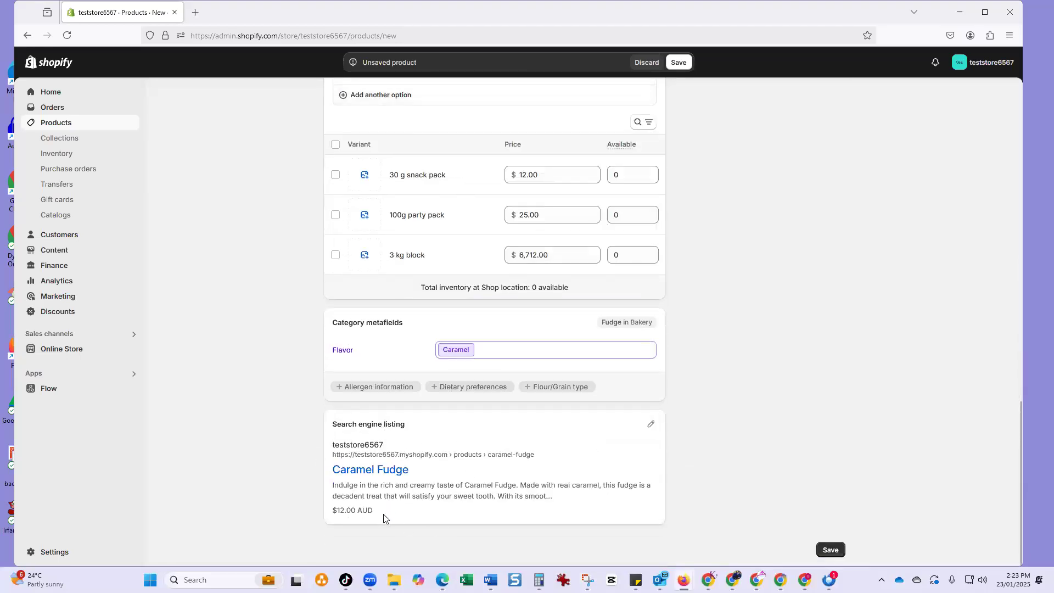
{"action": "scroll", "coordinate": [449, 441], "scroll_direction": "up", "scroll_amount": 13}
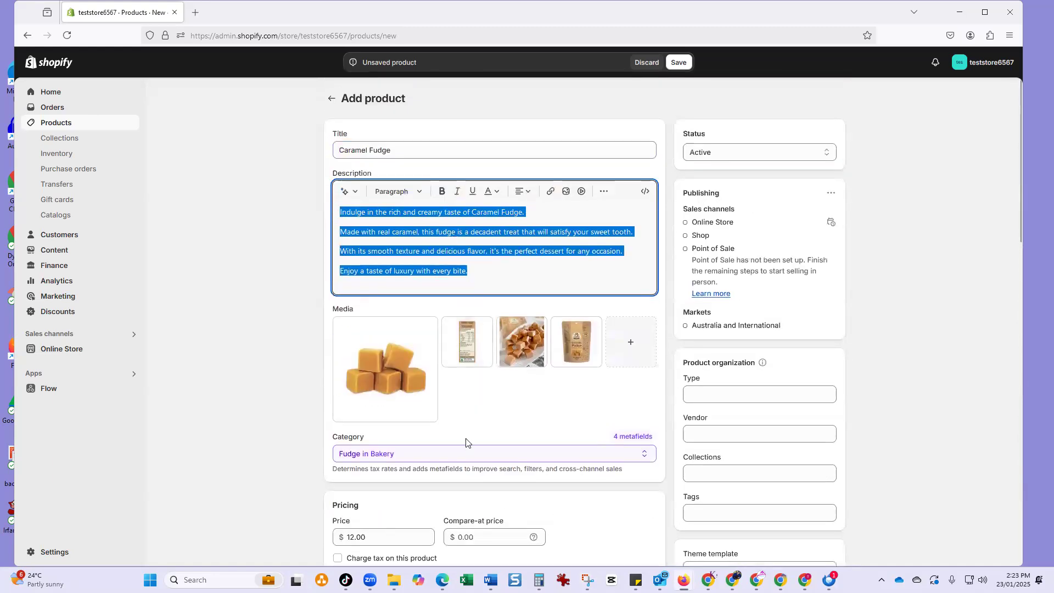
{"action": "scroll", "coordinate": [463, 440], "scroll_direction": "down", "scroll_amount": 13}
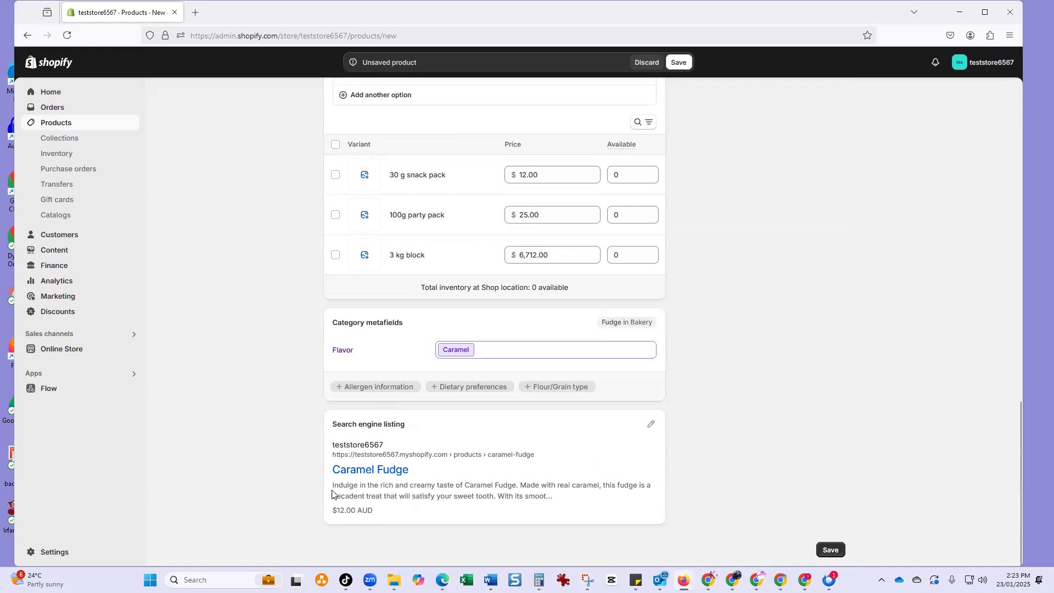
Open the search engine listing for editing and replace the meta description's opening words so that it starts with "Rich and creamy"
{"action": "left_click", "coordinate": [652, 425]}
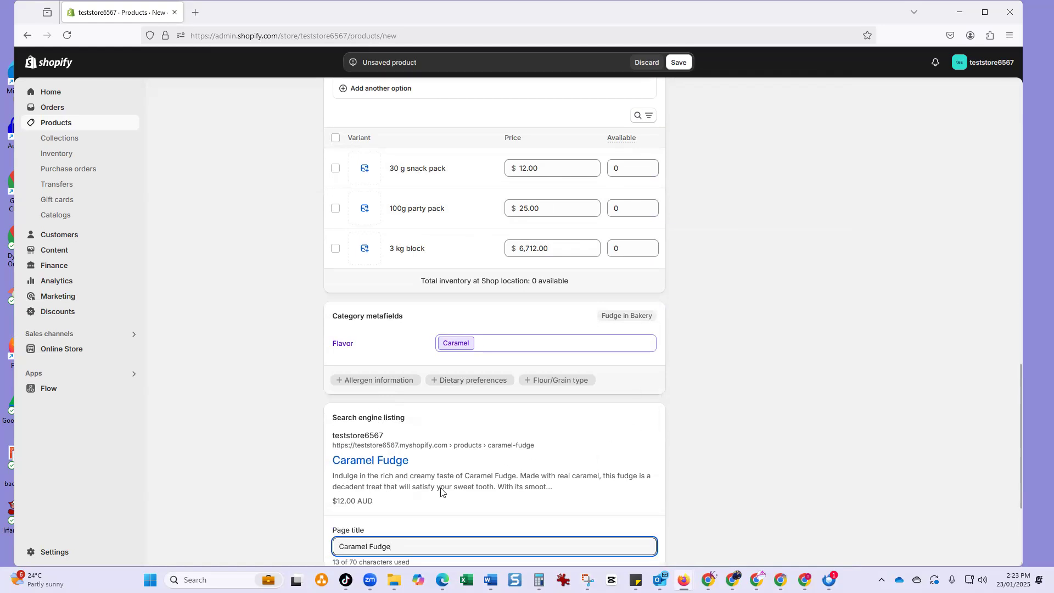
{"action": "scroll", "coordinate": [418, 472], "scroll_direction": "down", "scroll_amount": 3}
{"action": "left_click", "coordinate": [360, 413]}
{"action": "key", "text": "ctrl+shift+End"}
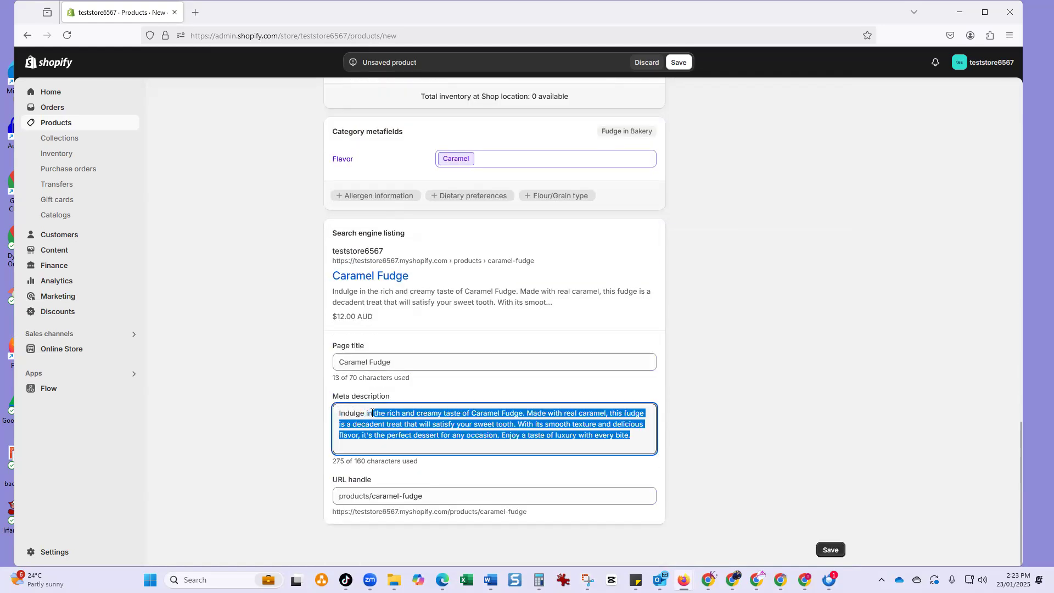
{"action": "left_click", "coordinate": [372, 413]}
{"action": "left_click_drag", "start_coordinate": [385, 413], "coordinate": [343, 321]}
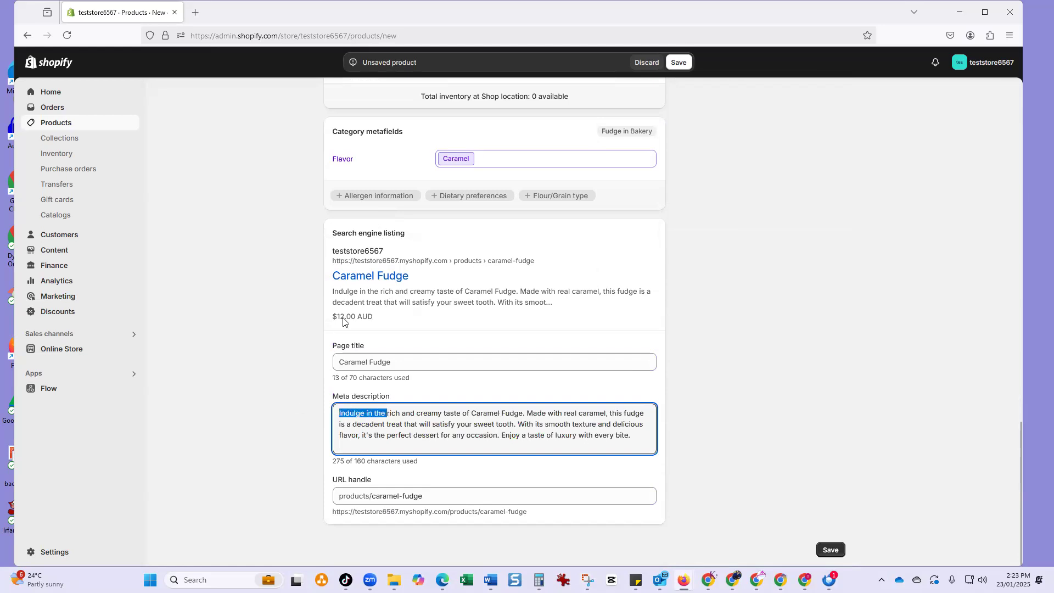
{"action": "key", "text": "BackSpace"}
{"action": "type", "text": "R"}
{"action": "key", "text": "Delete"}
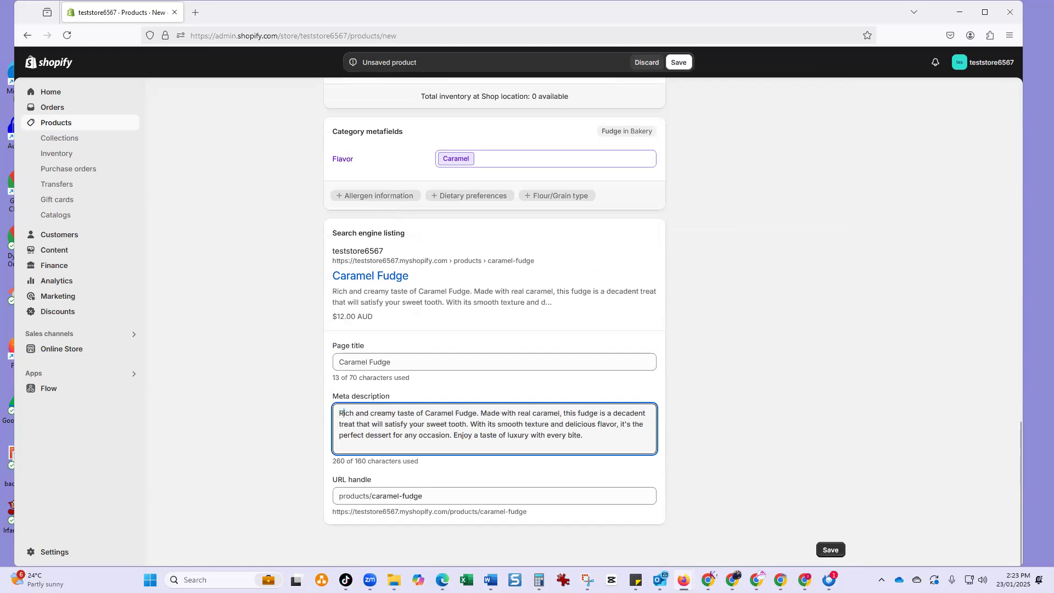
Shorten the meta description's first sentence to "Rich and creamy."
{"action": "key", "text": "Delete"}
{"action": "key", "text": "Delete"}
{"action": "key", "text": "Delete"}
{"action": "key", "text": "Delete"}
{"action": "key", "text": "Delete"}
{"action": "key", "text": "Delete"}
{"action": "key", "text": "Delete"}
{"action": "key", "text": "Delete"}
{"action": "key", "text": "Delete"}
{"action": "key", "text": "Delete"}
{"action": "key", "text": "Delete"}
{"action": "key", "text": "Delete"}
{"action": "key", "text": "Delete"}
{"action": "key", "text": "Delete"}
{"action": "key", "text": "Delete"}
{"action": "key", "text": "Delete"}
{"action": "key", "text": "Delete"}
{"action": "key", "text": "Delete"}
{"action": "key", "text": "Delete"}
{"action": "key", "text": "Delete"}
{"action": "key", "text": "Delete"}
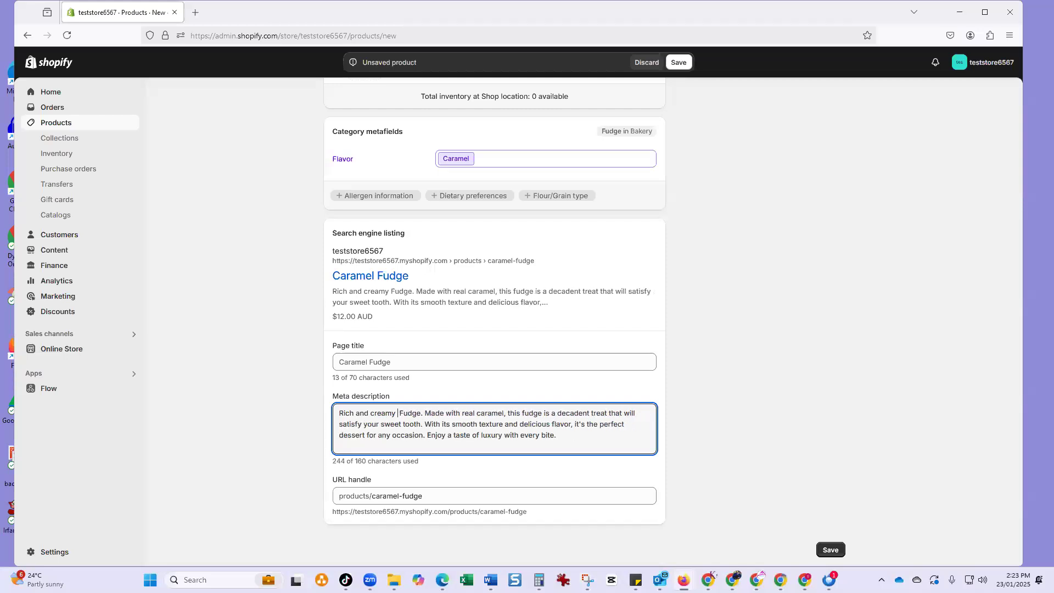
{"action": "key", "text": "BackSpace"}
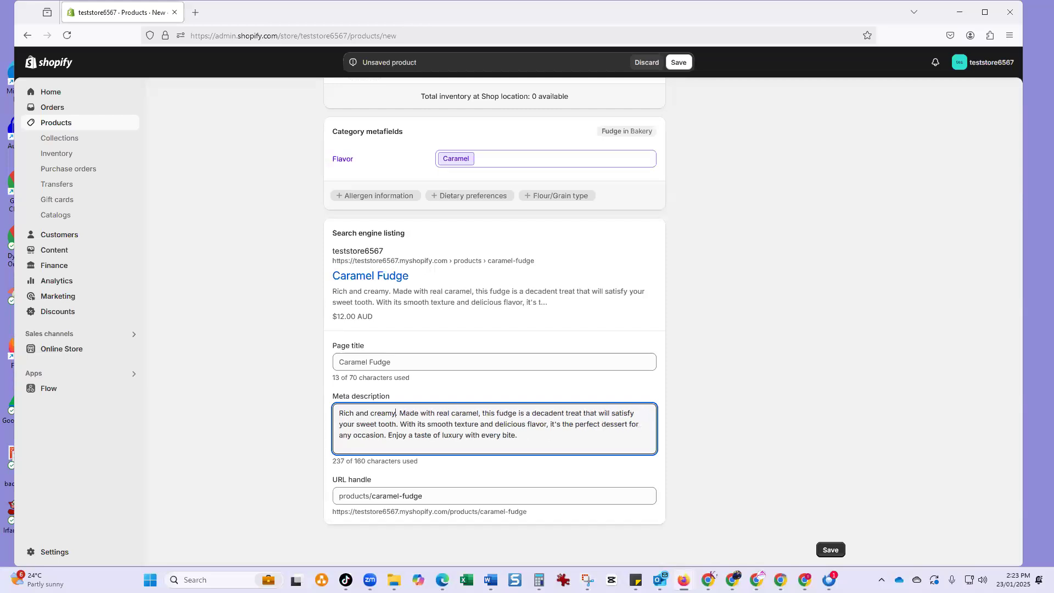
Remove "Made with" from the meta description's second sentence so that it begins with "Real caramel"
{"action": "key", "text": "Delete"}
{"action": "key", "text": "Delete"}
{"action": "key", "text": "Delete"}
{"action": "key", "text": "Delete"}
{"action": "key", "text": "Delete"}
{"action": "key", "text": "Delete"}
{"action": "key", "text": "Delete"}
{"action": "key", "text": "Delete"}
{"action": "key", "text": "Delete"}
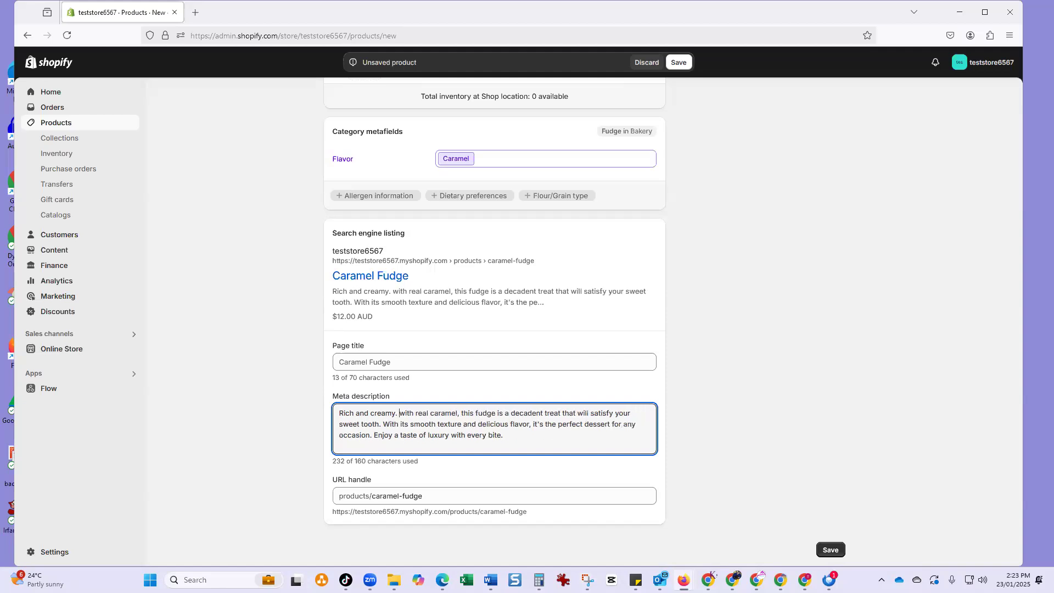
{"action": "key", "text": "Delete"}
{"action": "key", "text": "Delete"}
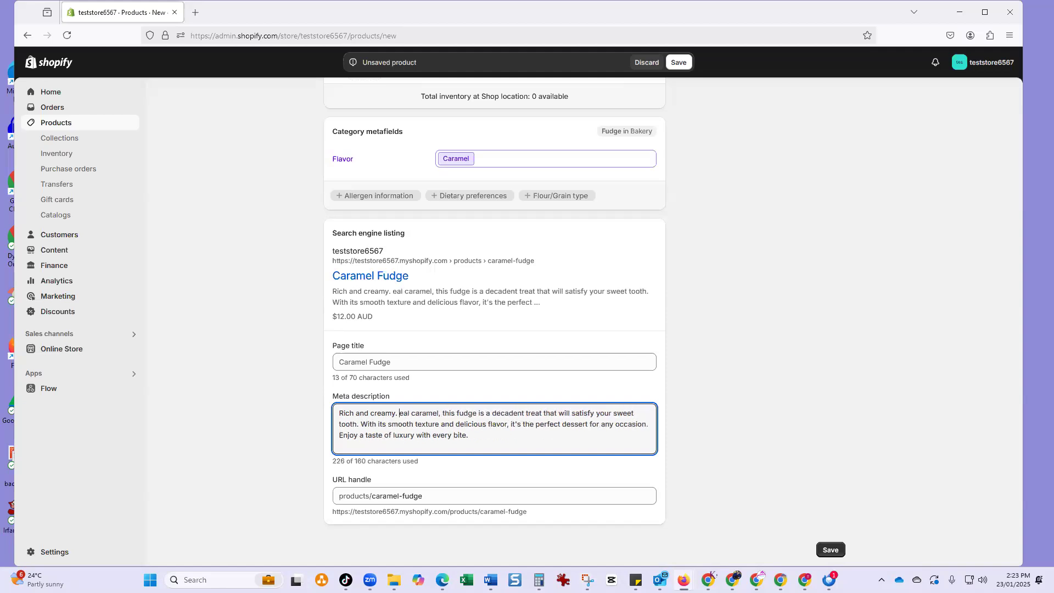
{"action": "type", "text": "R"}
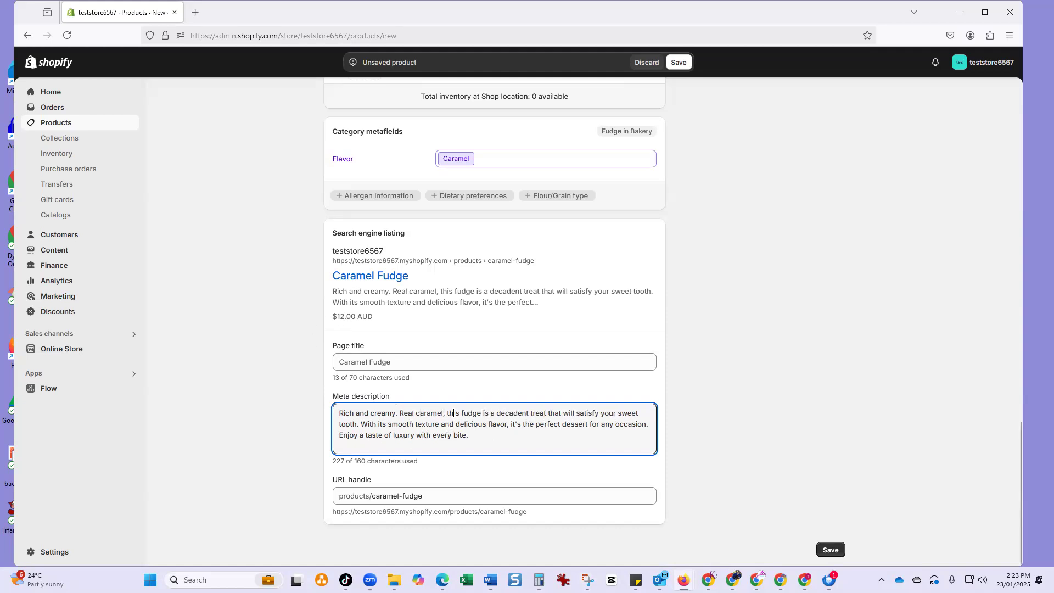
Insert "smooth texture, delicious flavour" after "Real caramel," in the meta description
{"action": "type", "text": "smmoth"}
{"action": "key", "text": "BackSpace"}
{"action": "key", "text": "BackSpace"}
{"action": "key", "text": "BackSpace"}
{"action": "key", "text": "BackSpace"}
{"action": "key", "text": "BackSpace"}
{"action": "type", "text": "ooth "}
{"action": "type", "text": "texture, "}
{"action": "type", "text": "de"}
{"action": "type", "text": "liciou"}
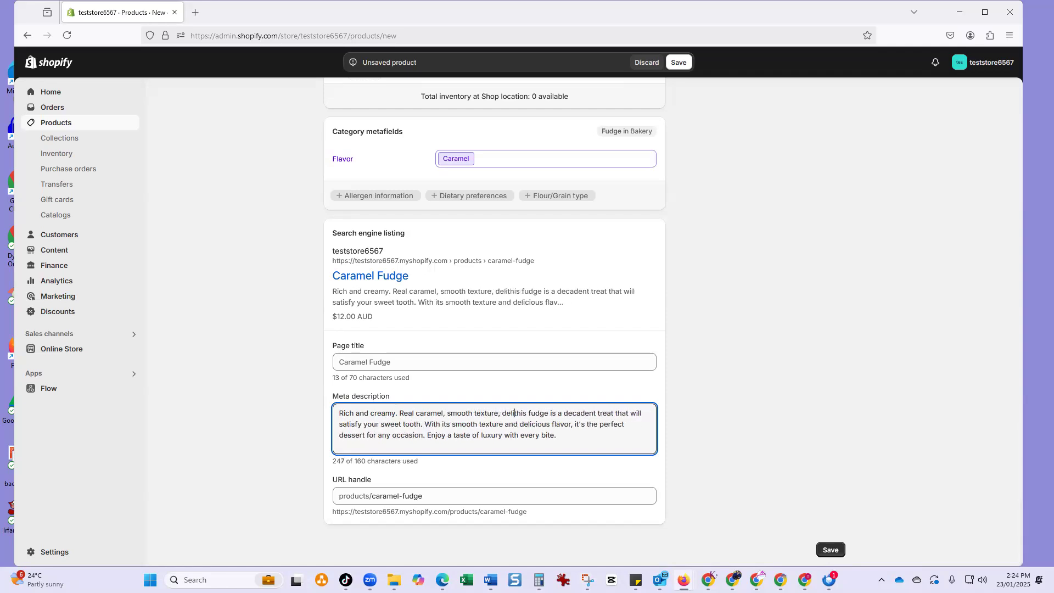
{"action": "type", "text": "s flavour"}
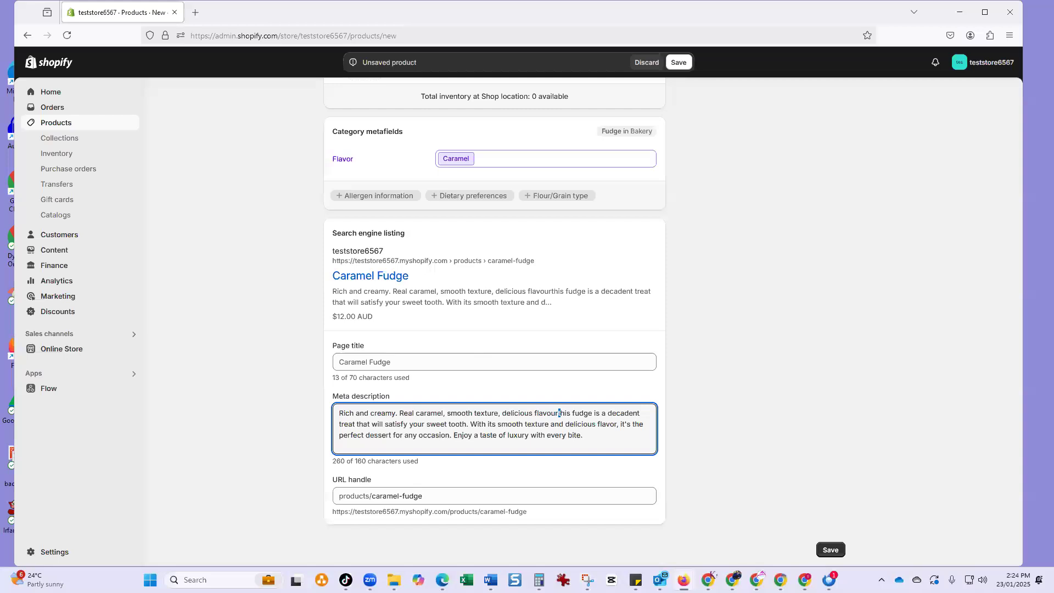
End the meta description's sentence after "delicious flavour" with a full stop and replace "this fudge is a decadent" with "Decadent"
{"action": "left_click_drag", "start_coordinate": [566, 414], "coordinate": [575, 424]}
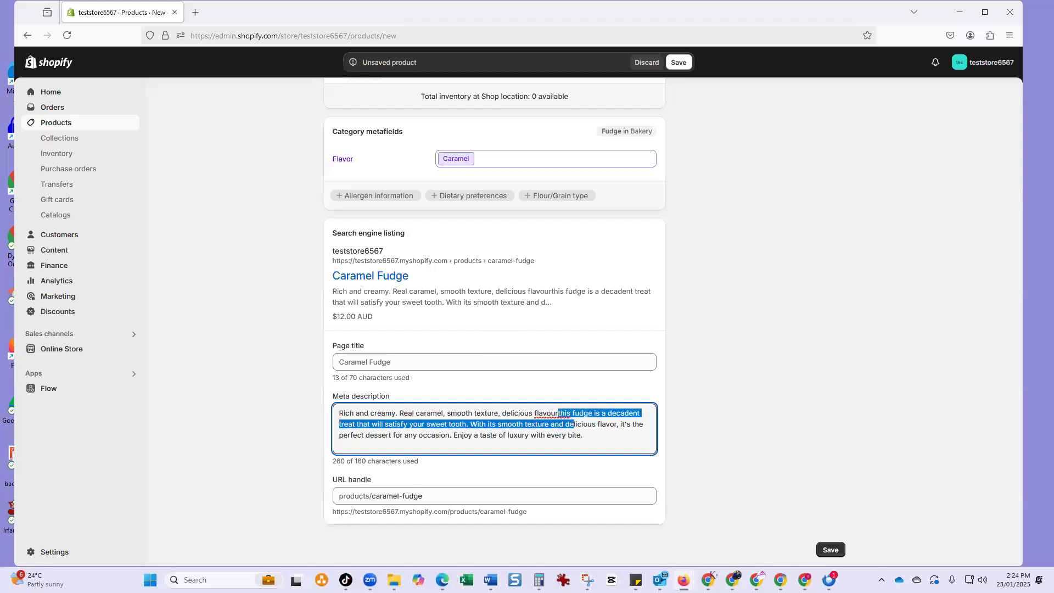
{"action": "left_click", "coordinate": [574, 413]}
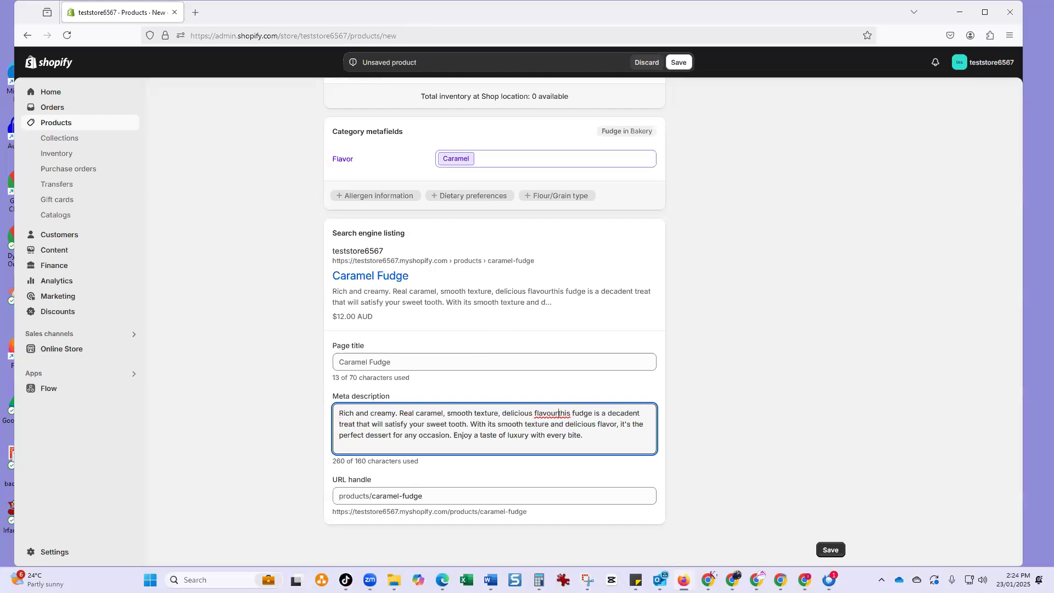
{"action": "key", "text": "Delete"}
{"action": "key", "text": "Delete"}
{"action": "key", "text": "Delete"}
{"action": "key", "text": "Delete"}
{"action": "key", "text": "Delete"}
{"action": "key", "text": "Delete"}
{"action": "key", "text": "Delete"}
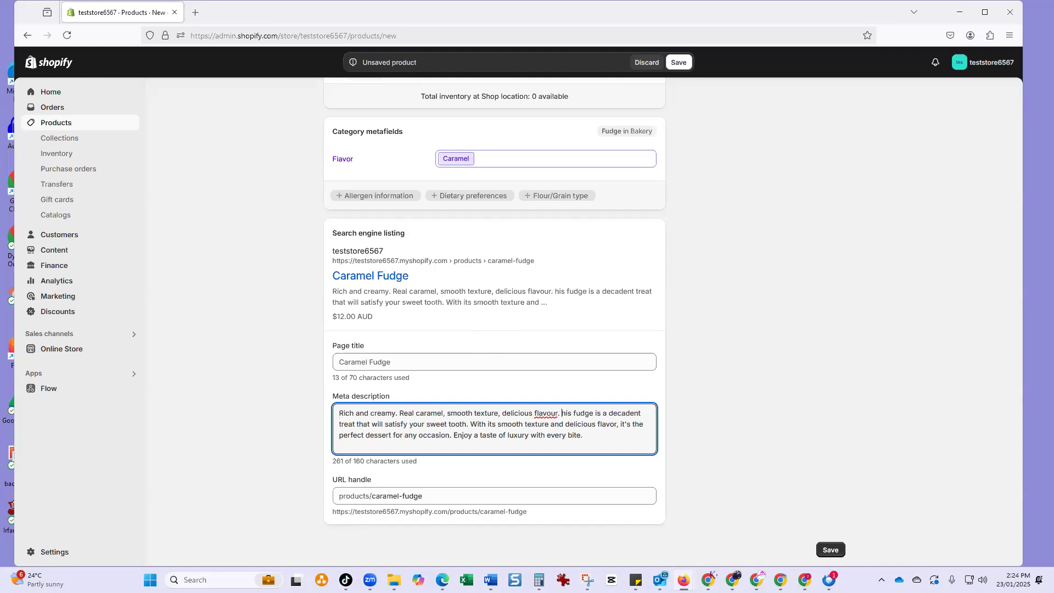
{"action": "type", "text": "."}
{"action": "key", "text": "Delete"}
{"action": "key", "text": "Delete"}
{"action": "key", "text": "Delete"}
{"action": "key", "text": "Delete"}
{"action": "key", "text": "Delete"}
{"action": "key", "text": "Delete"}
{"action": "key", "text": "Delete"}
{"action": "key", "text": "Delete"}
{"action": "key", "text": "Delete"}
{"action": "key", "text": "Delete"}
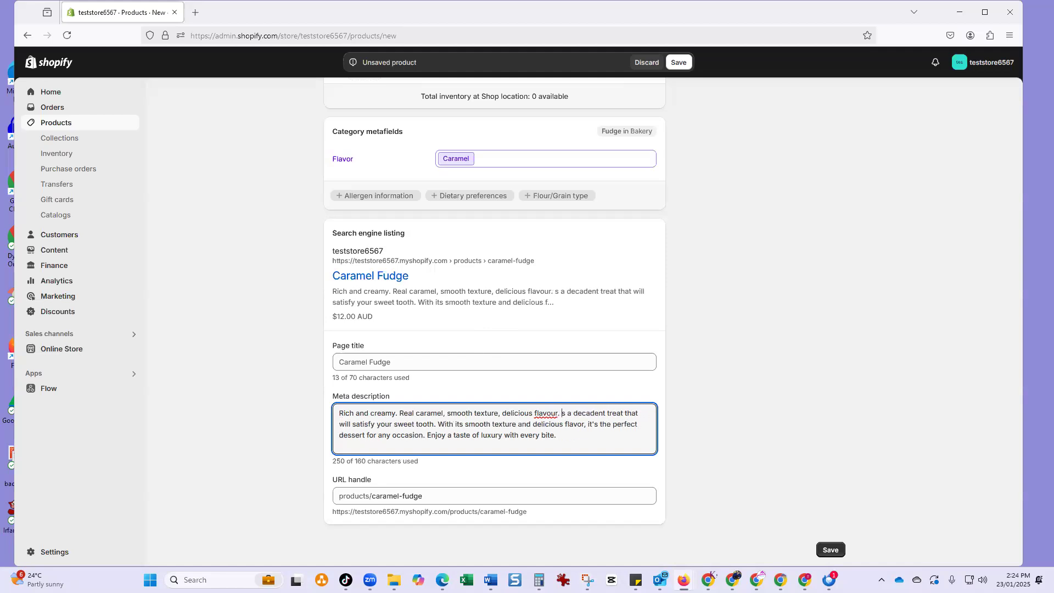
{"action": "type", "text": "D"}
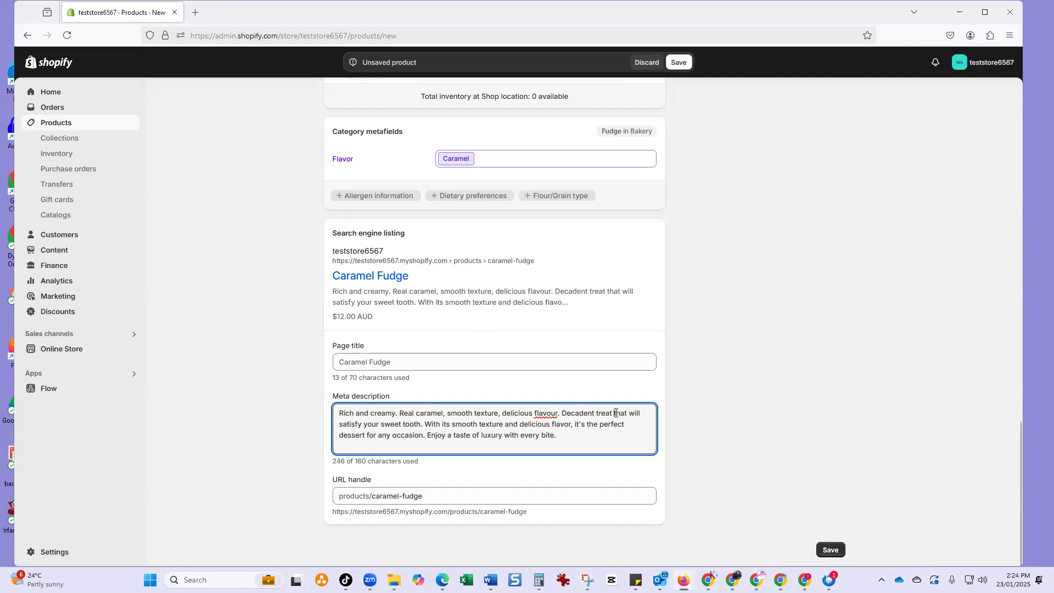
Replace "that will satisfy your" in the meta description with "satisfying all"
{"action": "key", "text": "Delete"}
{"action": "key", "text": "Delete"}
{"action": "key", "text": "Delete"}
{"action": "key", "text": "Delete"}
{"action": "key", "text": "Delete"}
{"action": "key", "text": "Delete"}
{"action": "key", "text": "Delete"}
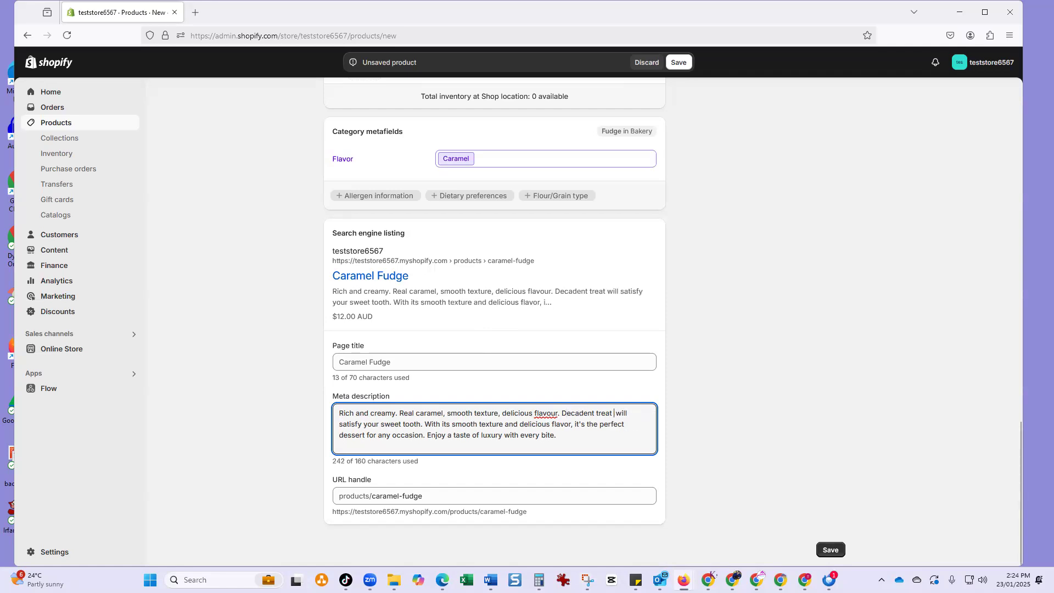
{"action": "key", "text": "Delete"}
{"action": "key", "text": "Delete"}
{"action": "key", "text": "Delete"}
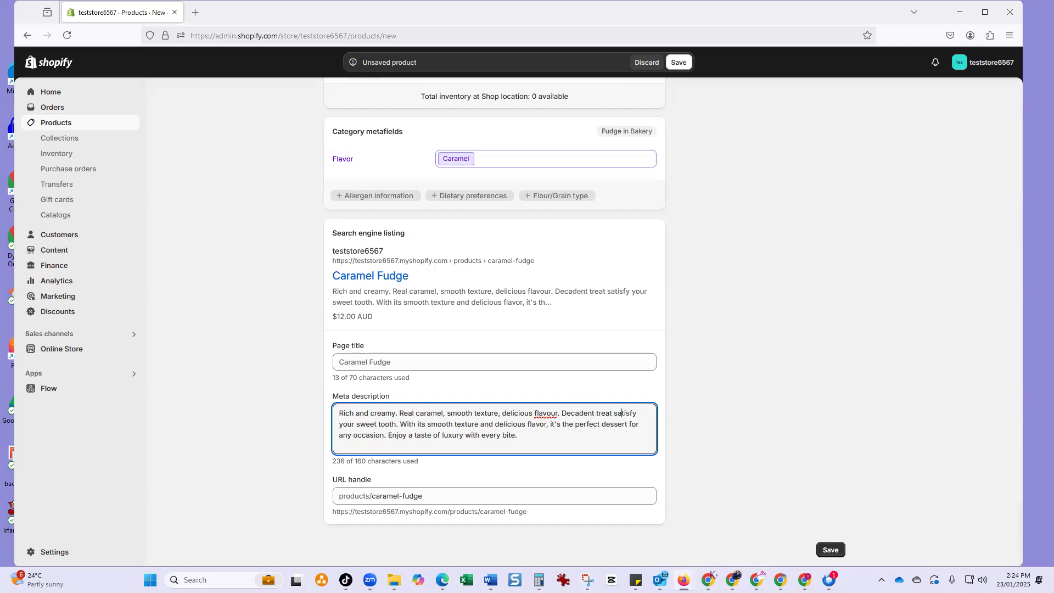
{"action": "type", "text": "ing"}
{"action": "key", "text": "BackSpace"}
{"action": "key", "text": "BackSpace"}
{"action": "key", "text": "BackSpace"}
{"action": "key", "text": "BackSpace"}
{"action": "type", "text": "ying all"}
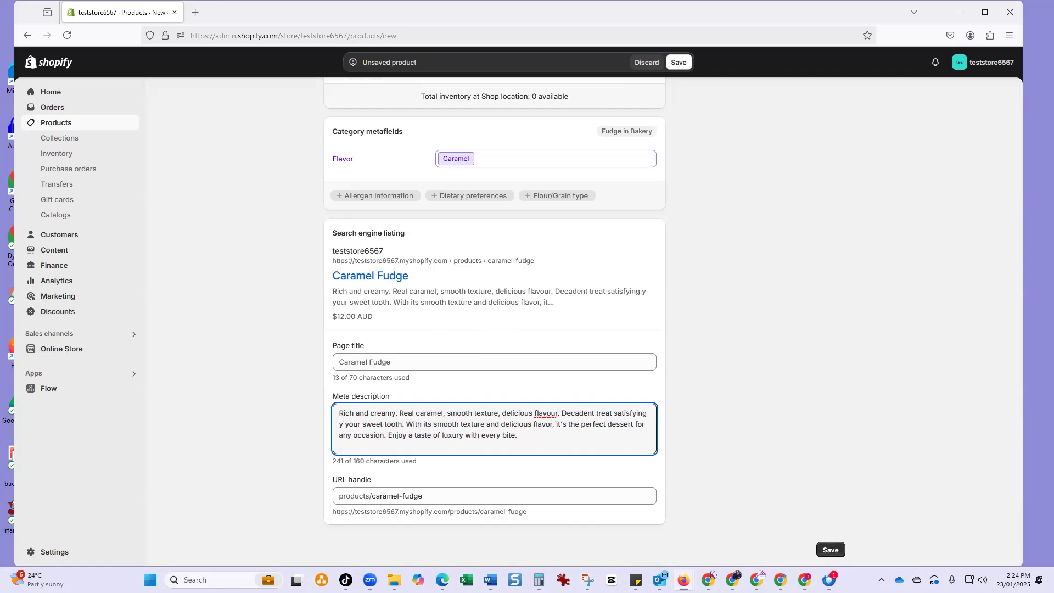
{"action": "key", "text": "Delete"}
{"action": "key", "text": "Delete"}
{"action": "key", "text": "Delete"}
{"action": "key", "text": "Delete"}
{"action": "key", "text": "Delete"}
{"action": "key", "text": "Delete"}
{"action": "key", "text": "Delete"}
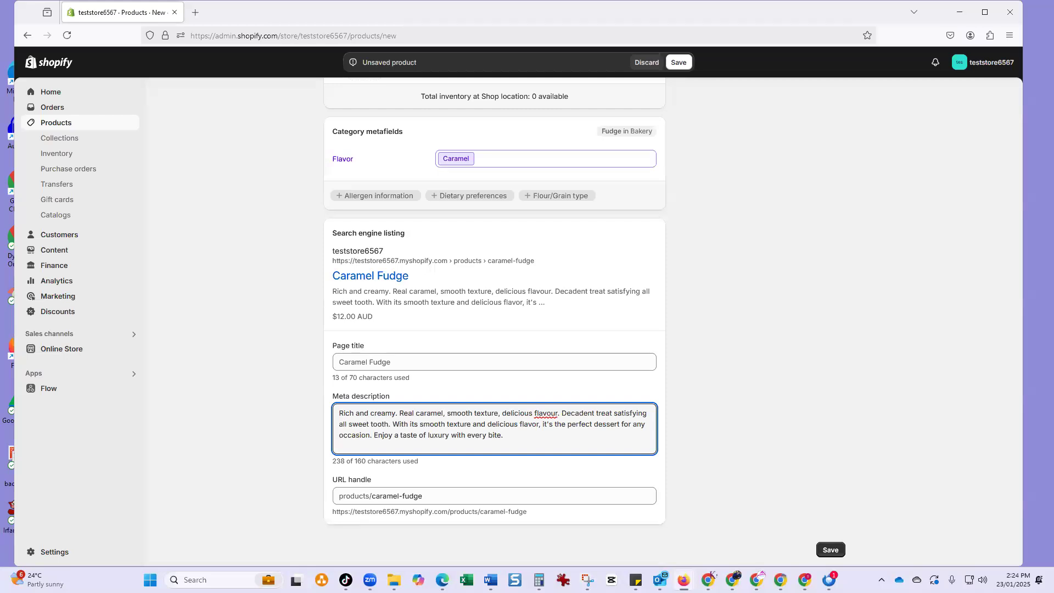
Replace "tooth" in the meta description with "cravings" so that the sentence ends "all sweet cravings."
{"action": "type", "text": "cre"}
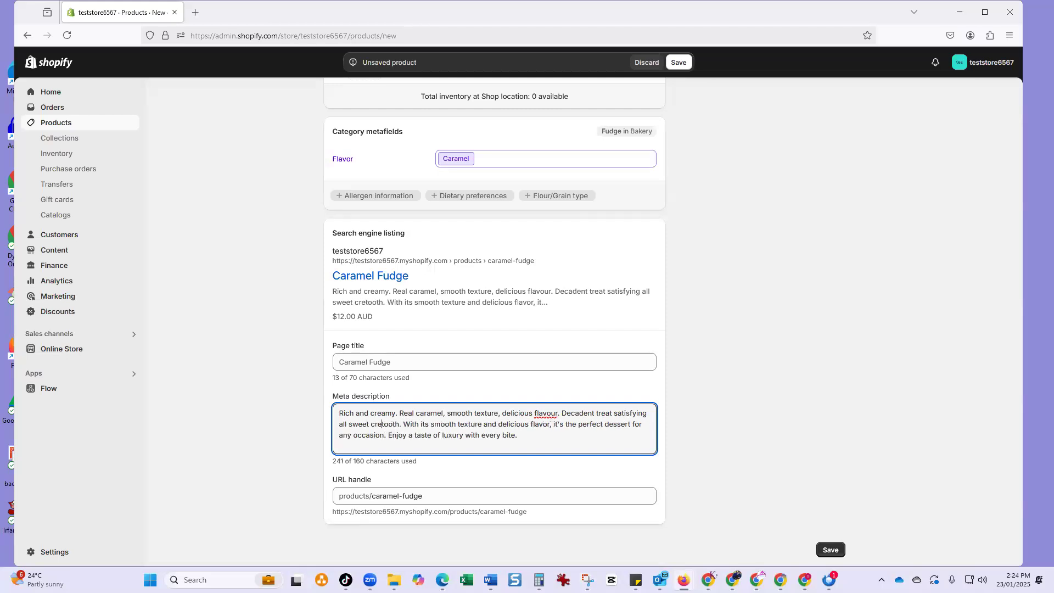
{"action": "key", "text": "BackSpace"}
{"action": "type", "text": "avings"}
{"action": "key", "text": "Delete"}
{"action": "key", "text": "Delete"}
{"action": "key", "text": "Delete"}
{"action": "key", "text": "Delete"}
{"action": "key", "text": "Delete"}
{"action": "key", "text": "Delete"}
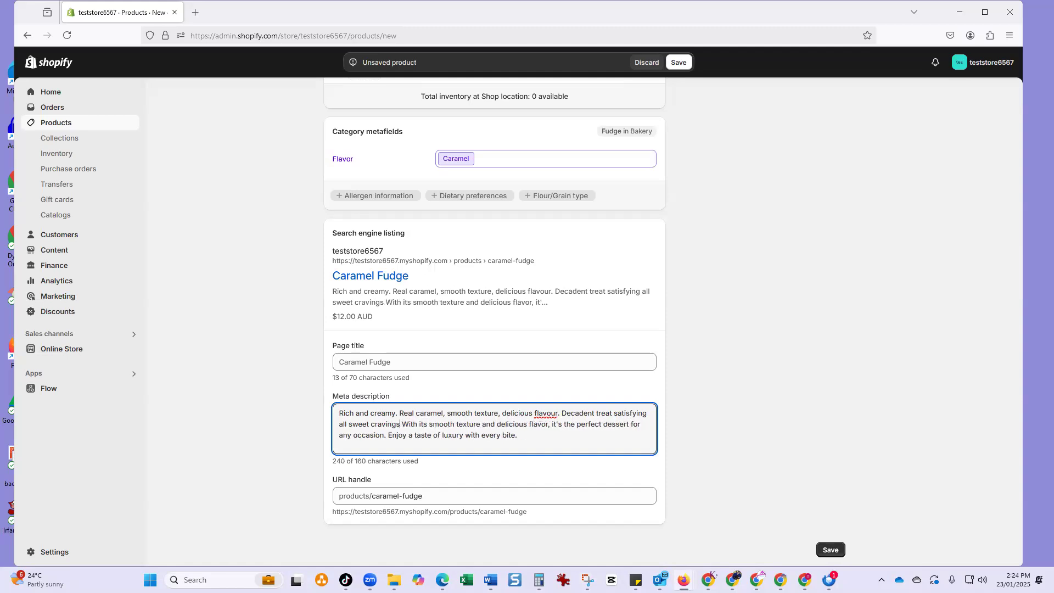
{"action": "type", "text": "."}
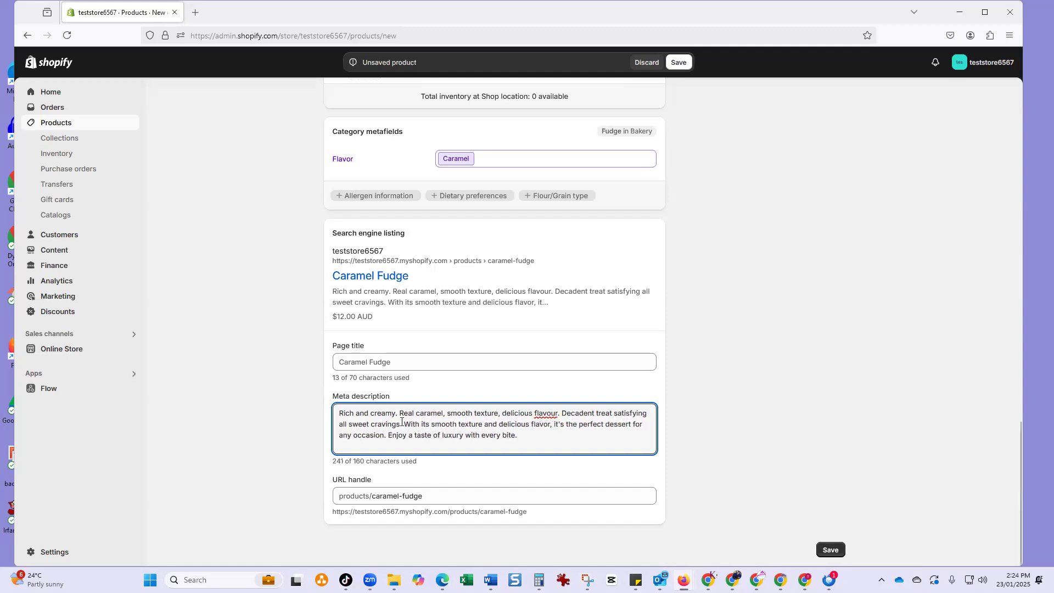
Replace the meta description's "With its smooth texture" sentence with "The perfect desert."
{"action": "mouse_move", "coordinate": [403, 425]}
{"action": "left_mouse_down"}
{"action": "mouse_move", "coordinate": [430, 436]}
{"action": "mouse_move", "coordinate": [389, 437]}
{"action": "left_mouse_up"}
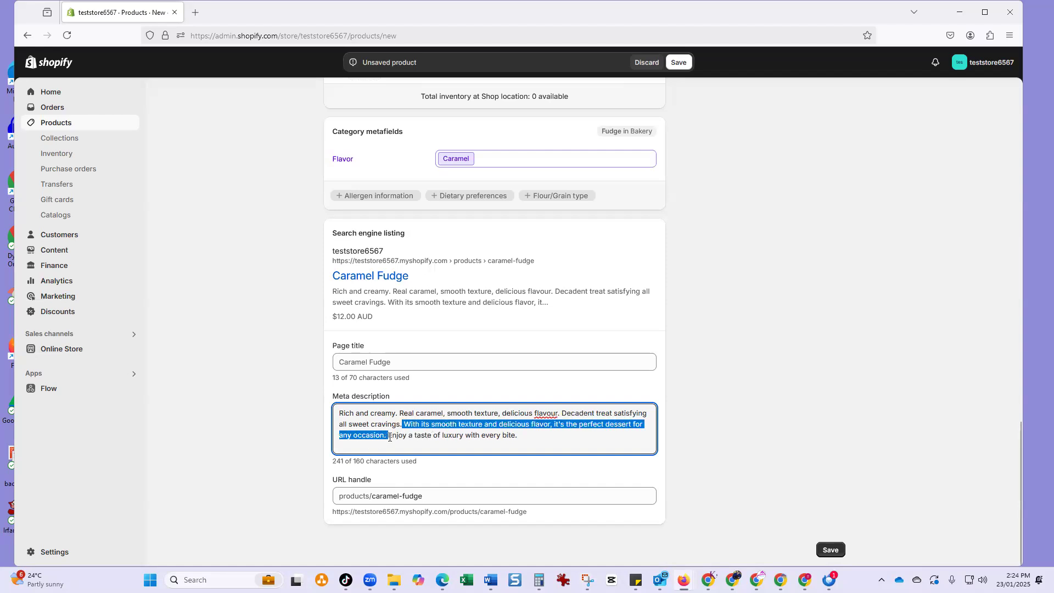
{"action": "key", "text": "BackSpace"}
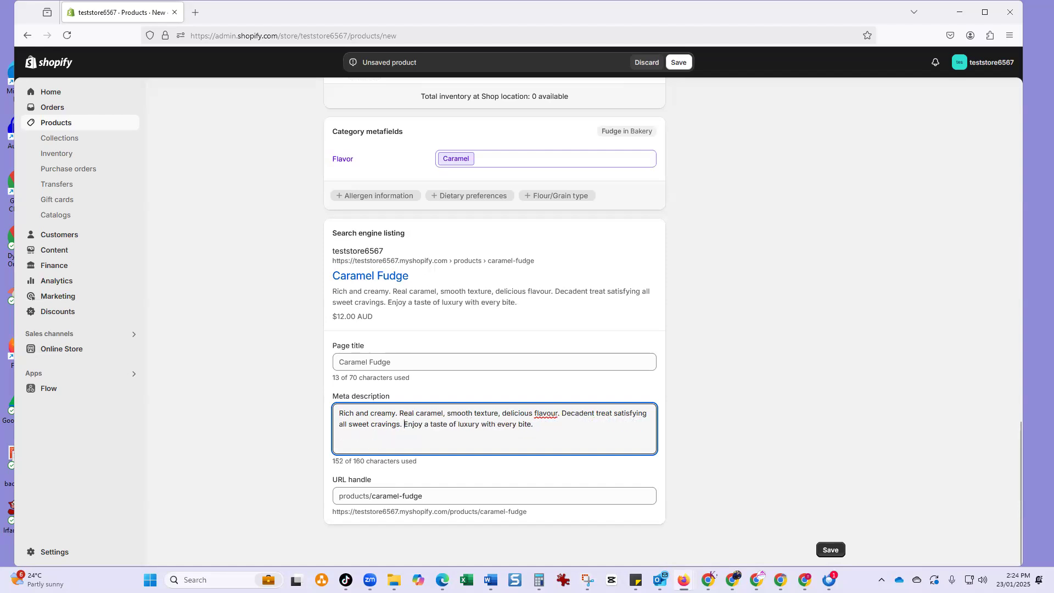
{"action": "type", "text": "The Per"}
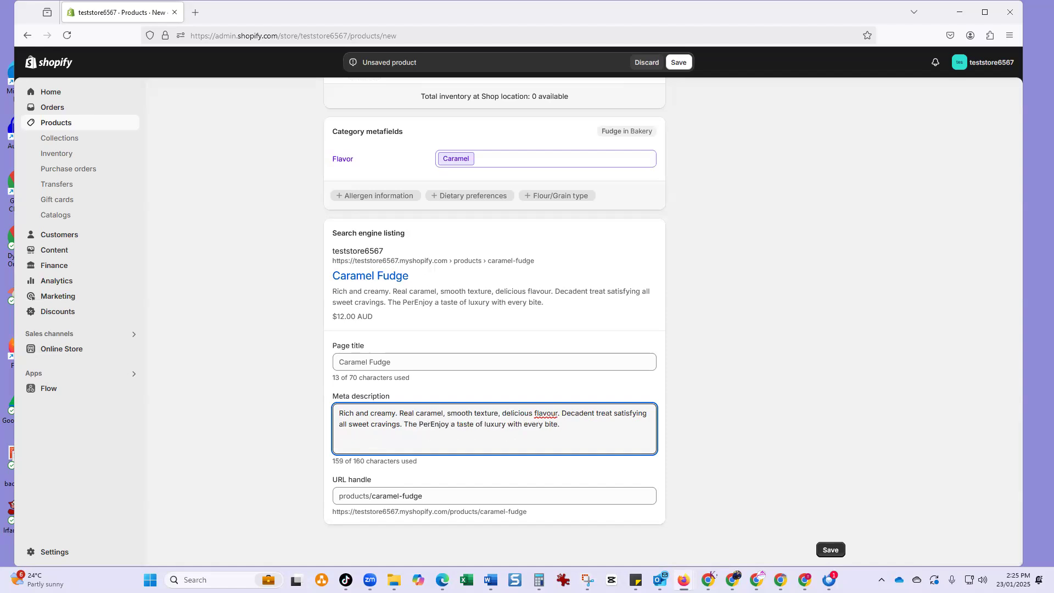
{"action": "key", "text": "BackSpace"}
{"action": "key", "text": "BackSpace"}
{"action": "type", "text": "perfrec"}
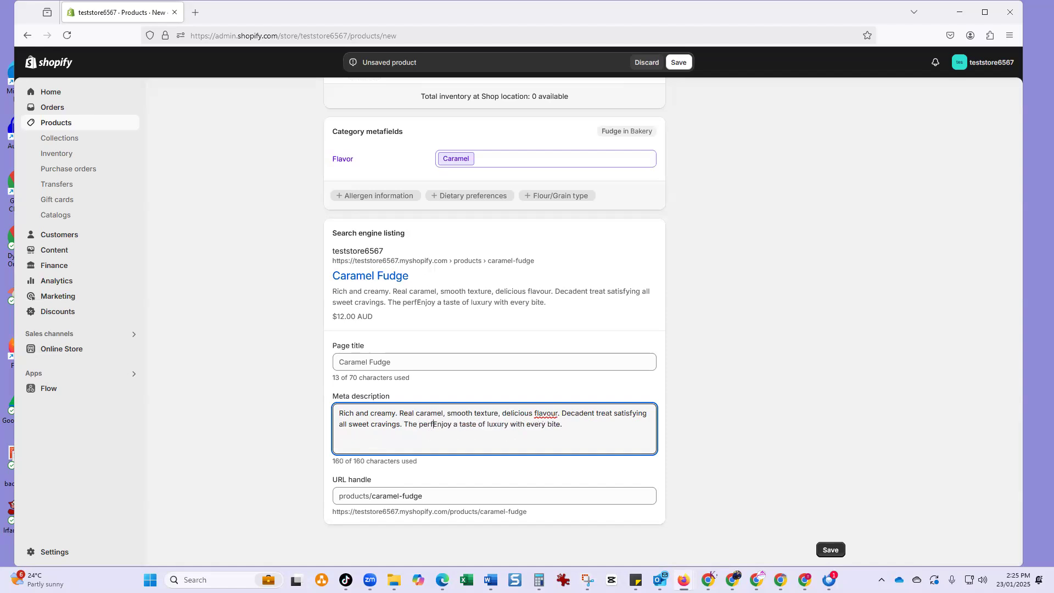
{"action": "key", "text": "BackSpace"}
{"action": "key", "text": "BackSpace"}
{"action": "key", "text": "BackSpace"}
{"action": "type", "text": "ect "}
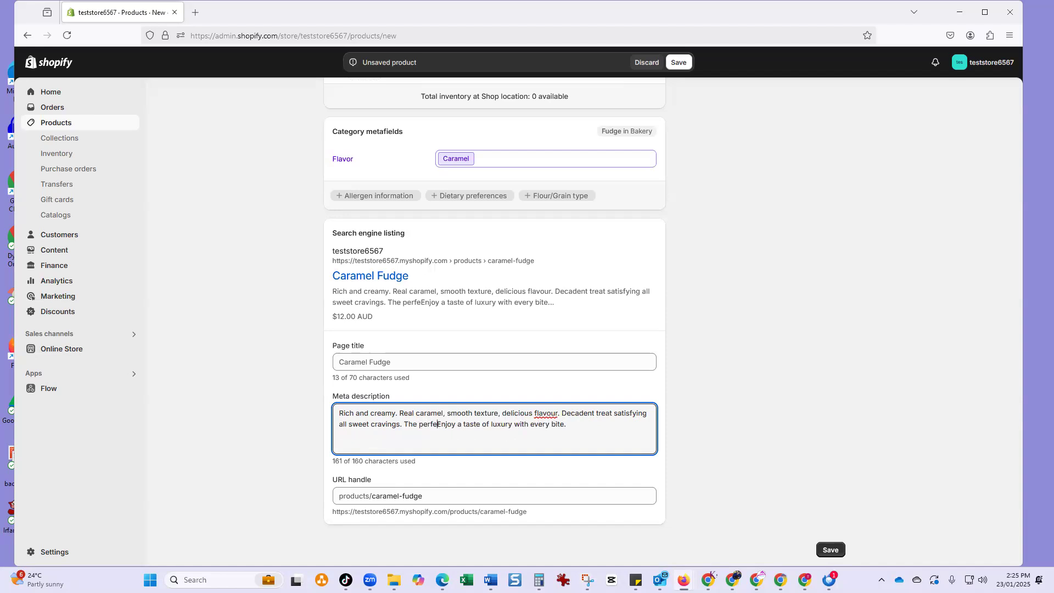
{"action": "type", "text": "deser"}
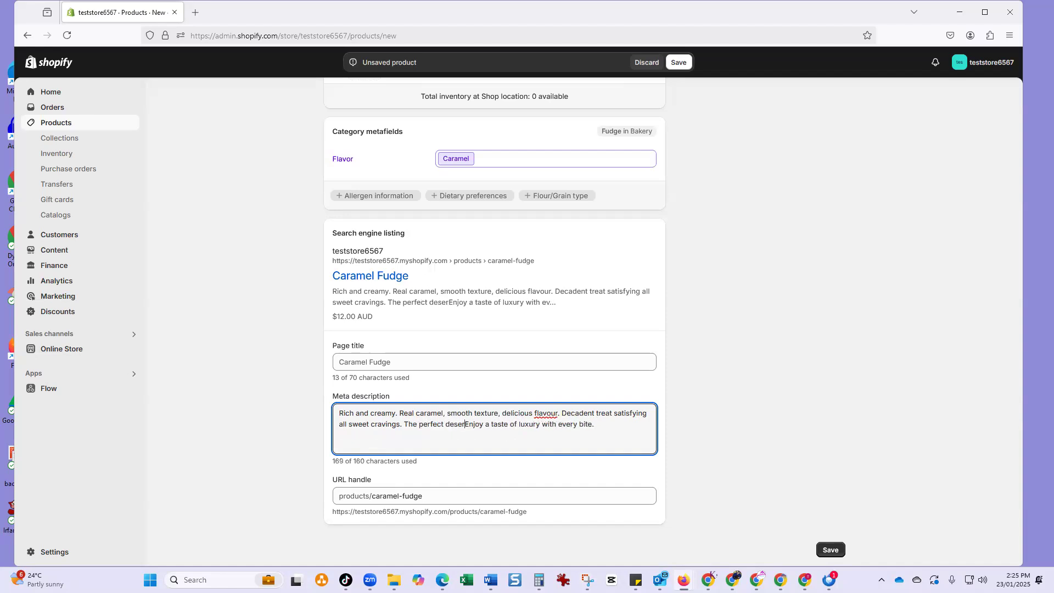
{"action": "type", "text": "t."}
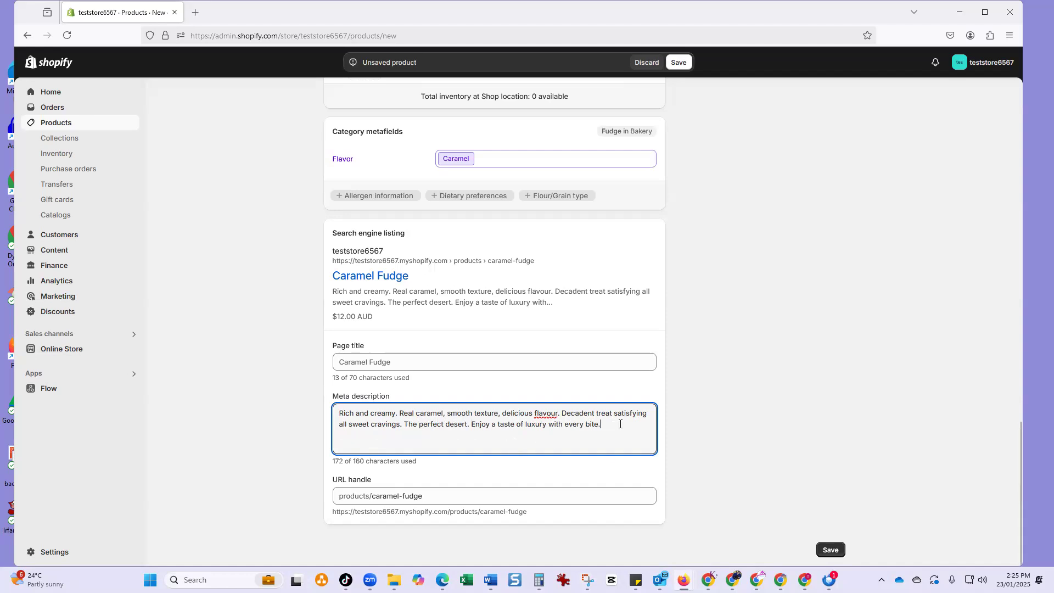
Save the new Caramel Fudge product
{"action": "scroll", "coordinate": [433, 503], "scroll_direction": "up", "scroll_amount": 2}
{"action": "scroll", "coordinate": [434, 503], "scroll_direction": "down", "scroll_amount": 2}
{"action": "scroll", "coordinate": [398, 457], "scroll_direction": "up", "scroll_amount": 1}
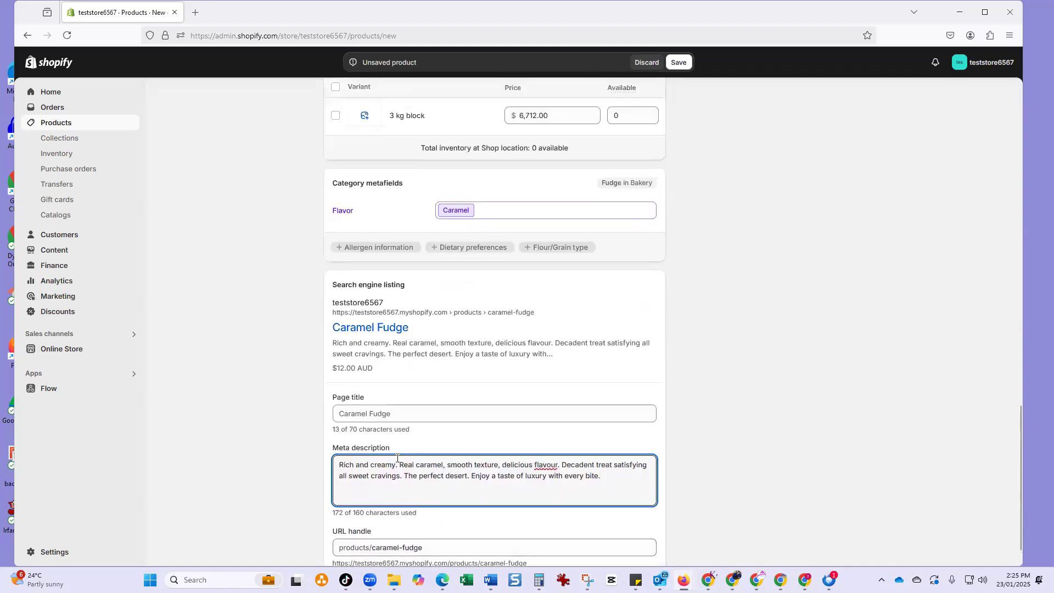
{"action": "scroll", "coordinate": [393, 454], "scroll_direction": "down", "scroll_amount": 1}
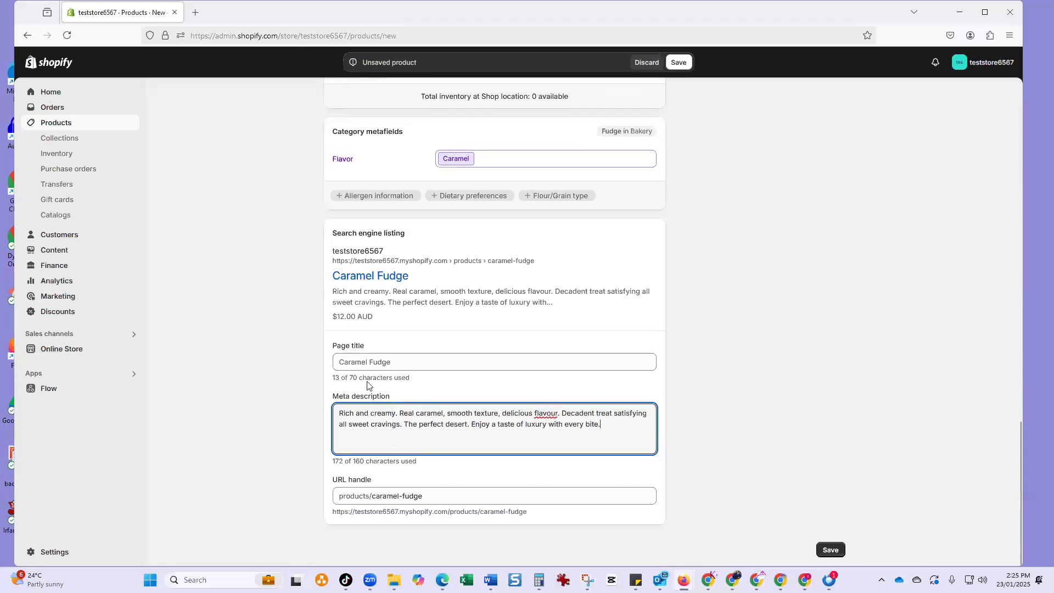
{"action": "left_click", "coordinate": [829, 550]}
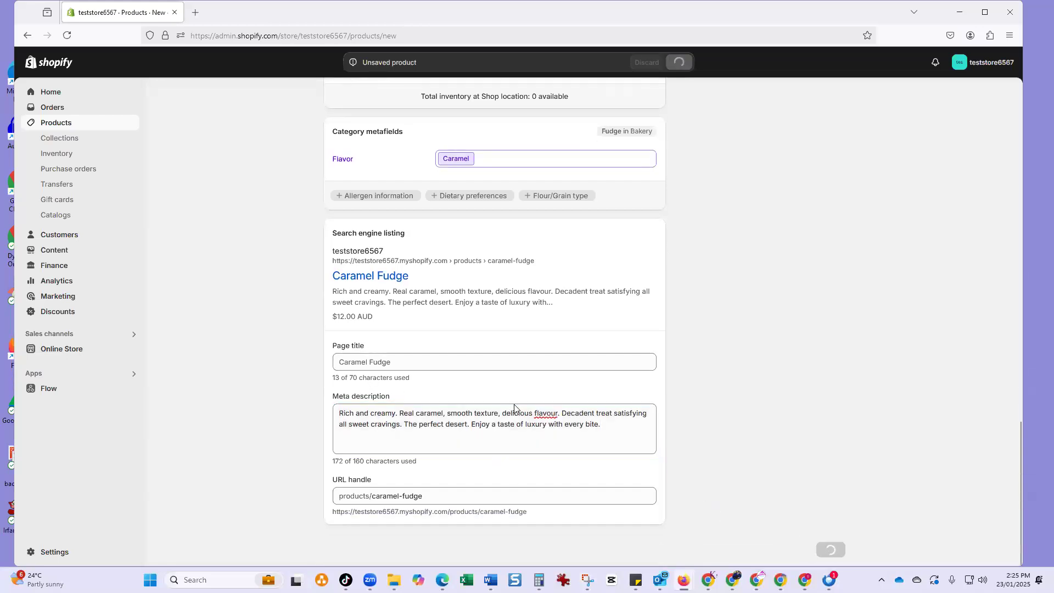
{"action": "scroll", "coordinate": [455, 325], "scroll_direction": "up", "scroll_amount": 13}
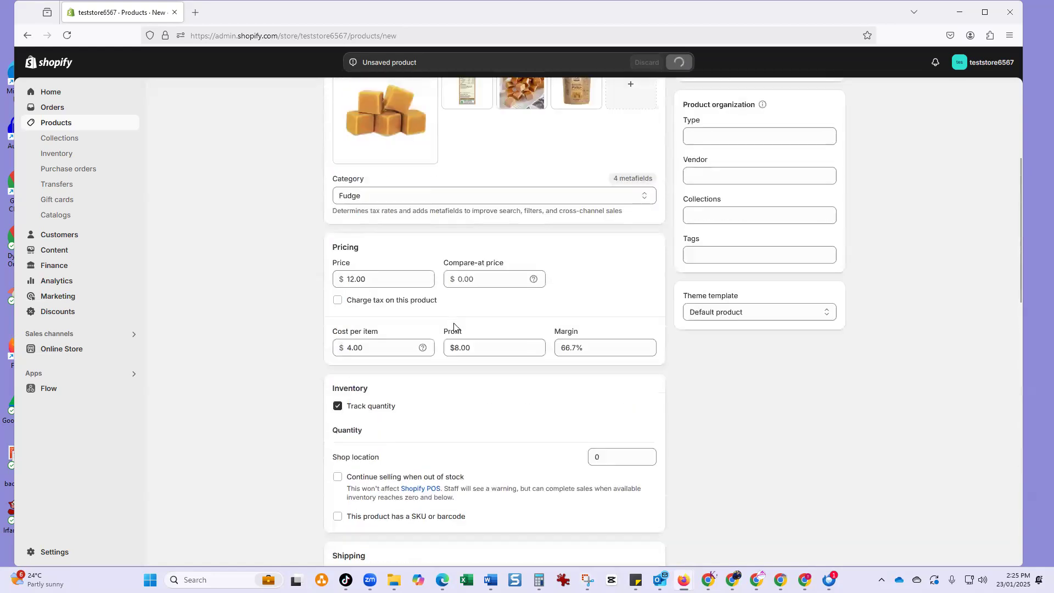
{"action": "scroll", "coordinate": [620, 328], "scroll_direction": "up", "scroll_amount": 3}
{"action": "left_click", "coordinate": [711, 372]}
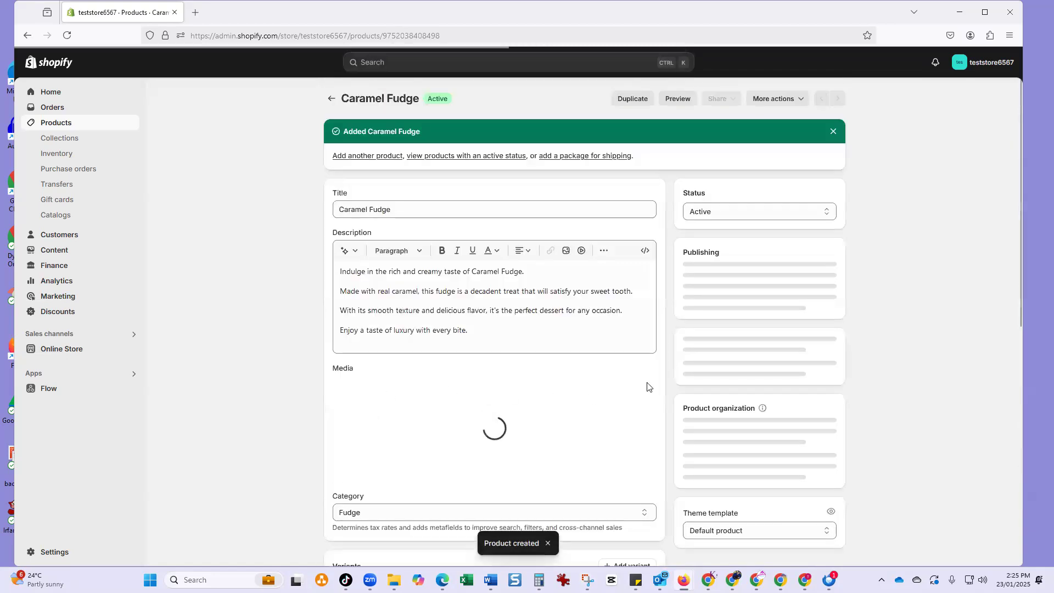
Examine the saved product's type, vendor, collections and theme template settings
{"action": "scroll", "coordinate": [714, 403], "scroll_direction": "down", "scroll_amount": 3}
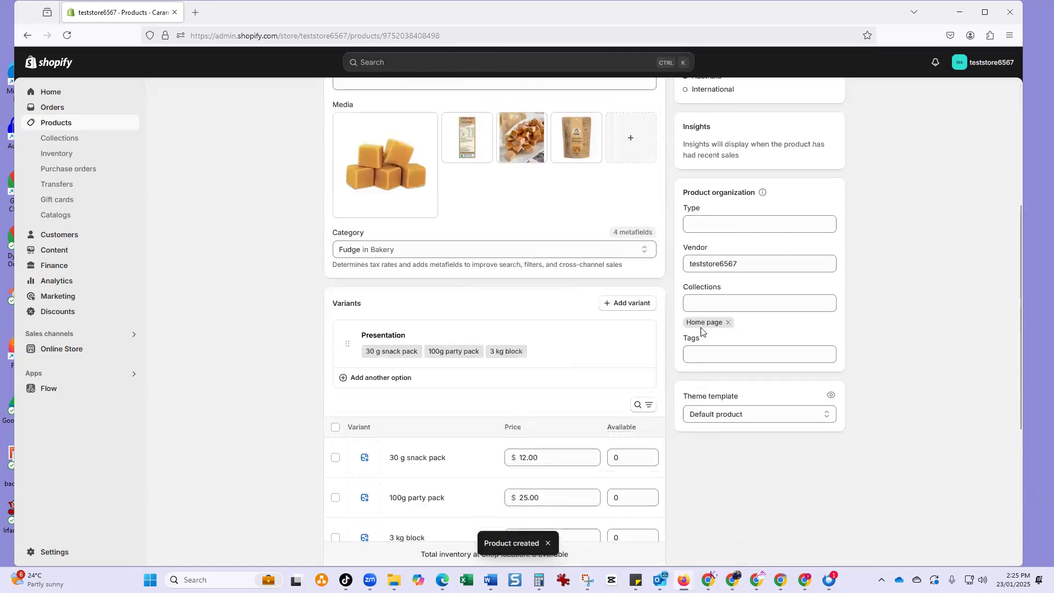
{"action": "left_click", "coordinate": [724, 225]}
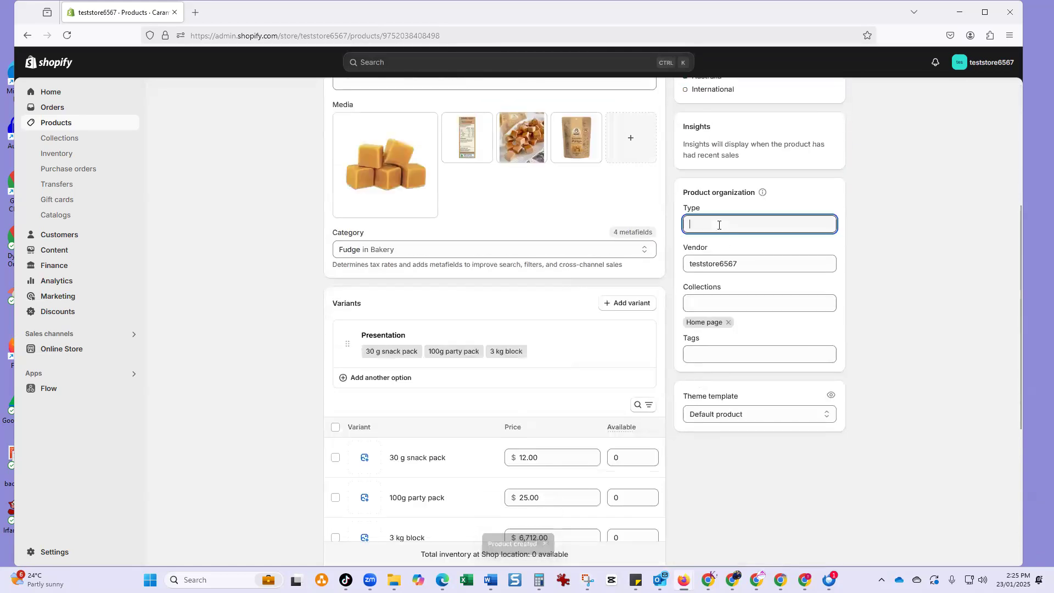
{"action": "left_click", "coordinate": [718, 304]}
{"action": "left_click", "coordinate": [841, 324]}
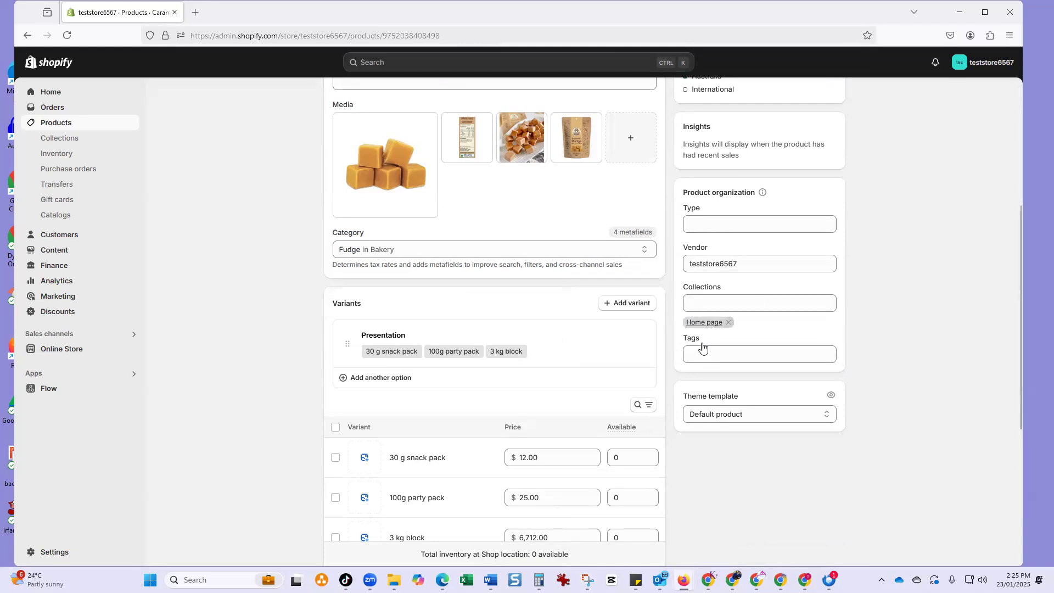
{"action": "left_click", "coordinate": [699, 301]}
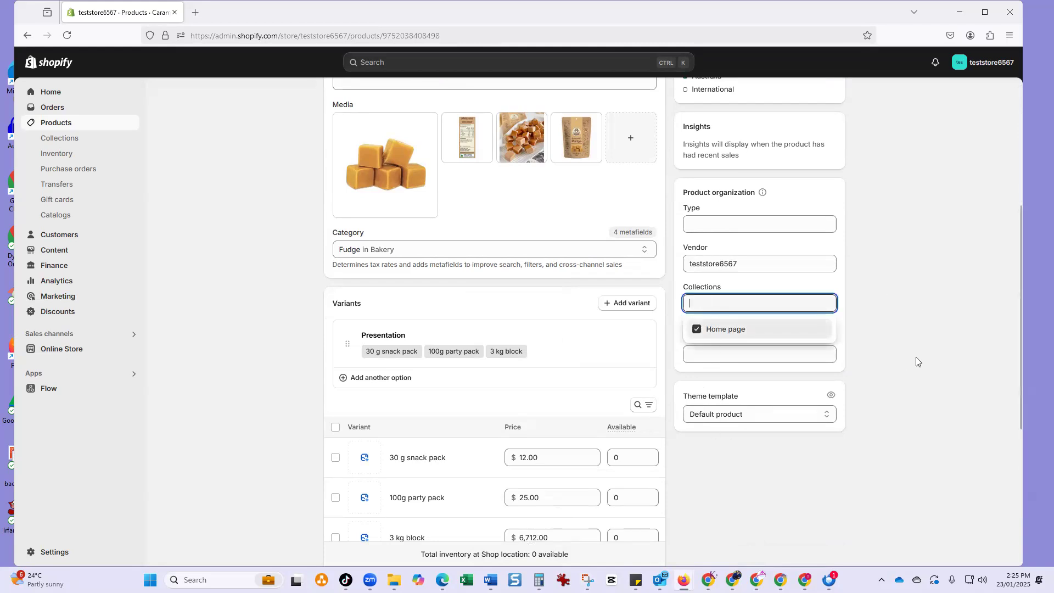
{"action": "scroll", "coordinate": [706, 425], "scroll_direction": "down", "scroll_amount": 3}
{"action": "left_click", "coordinate": [723, 361]}
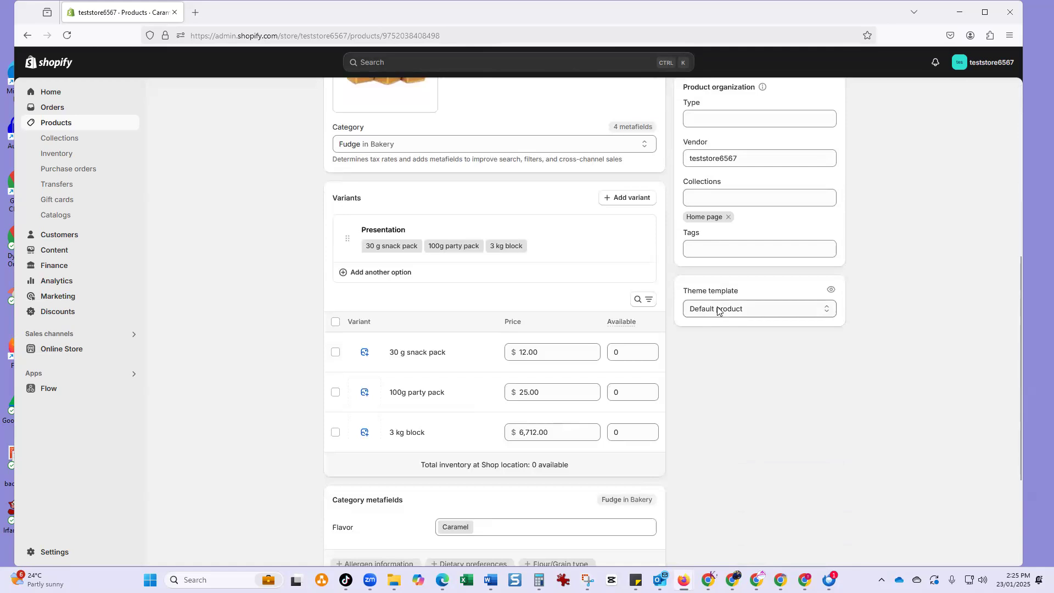
Add the tag "Fudge" to the product
{"action": "scroll", "coordinate": [697, 415], "scroll_direction": "up", "scroll_amount": 5}
{"action": "scroll", "coordinate": [705, 409], "scroll_direction": "up", "scroll_amount": 2}
{"action": "scroll", "coordinate": [703, 409], "scroll_direction": "down", "scroll_amount": 2}
{"action": "left_click", "coordinate": [703, 408]}
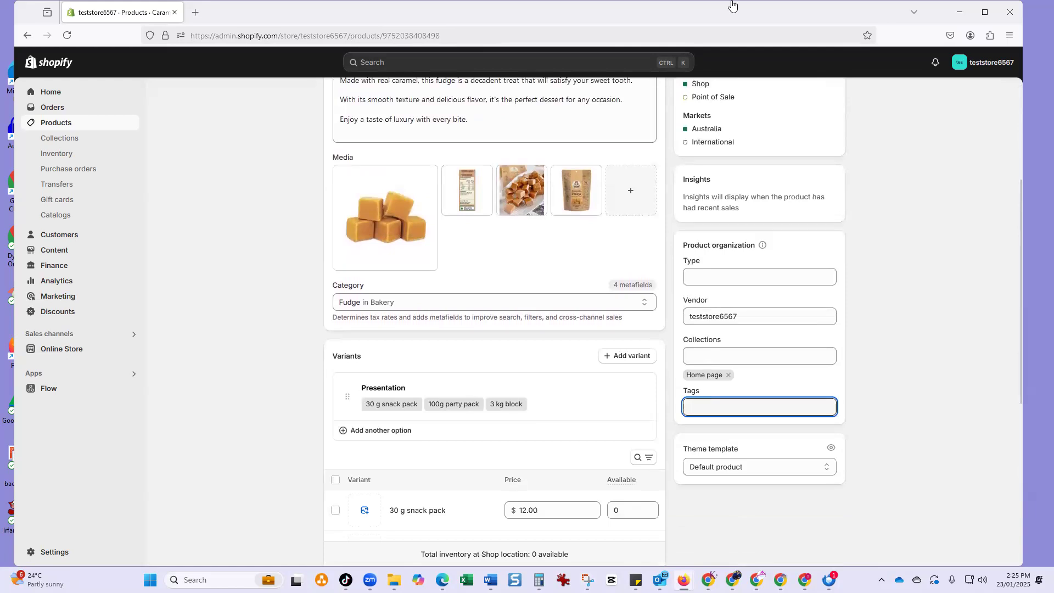
{"action": "type", "text": "Fudge"}
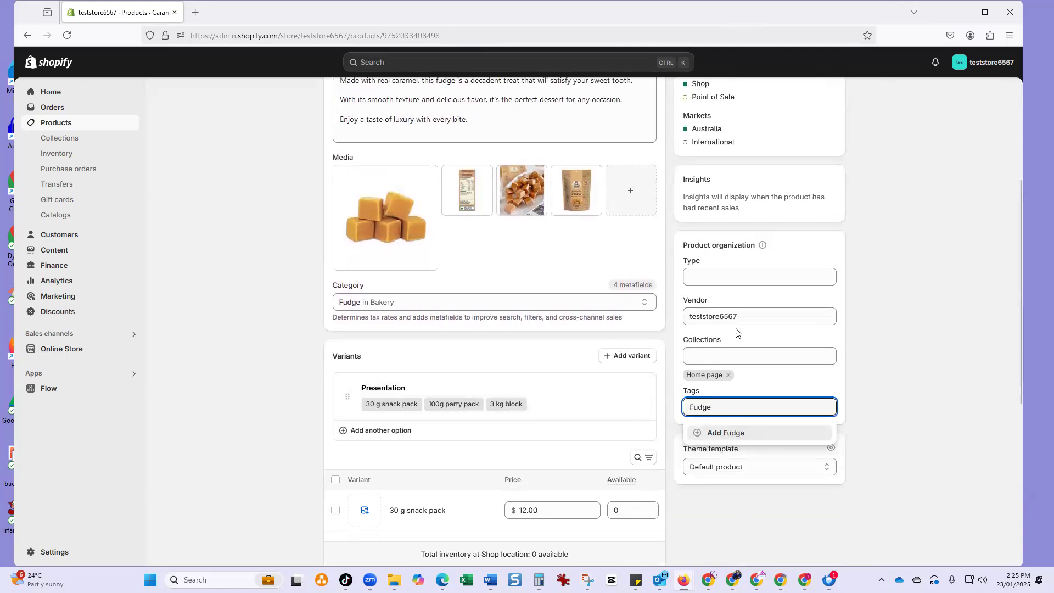
{"action": "key", "text": "Return"}
Check the collections available for the product and the options for managing its publishing
{"action": "left_click", "coordinate": [717, 356]}
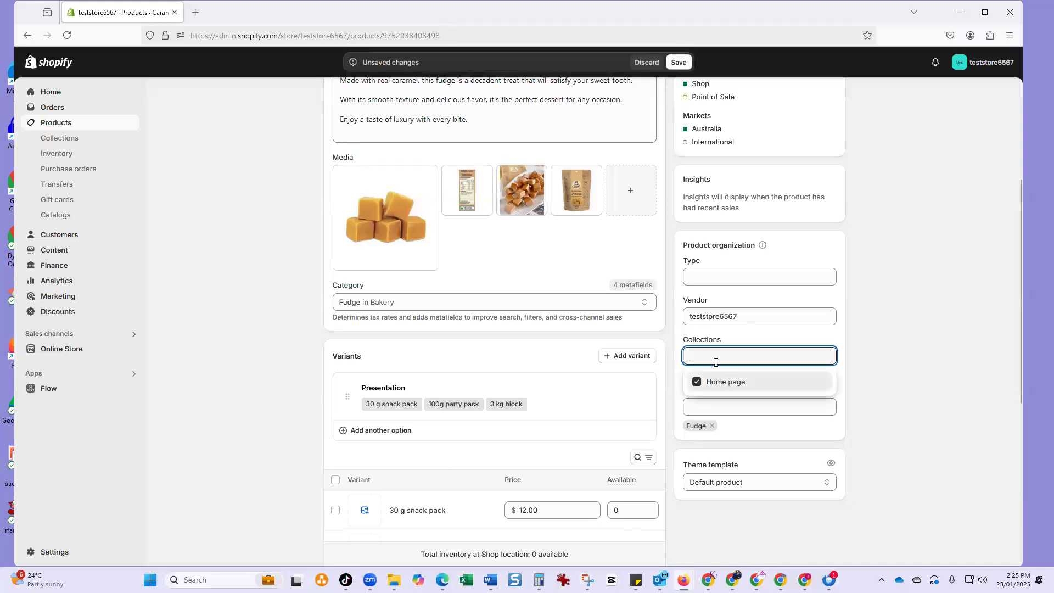
{"action": "scroll", "coordinate": [1011, 228], "scroll_direction": "up", "scroll_amount": 1}
{"action": "left_click", "coordinate": [1010, 230]}
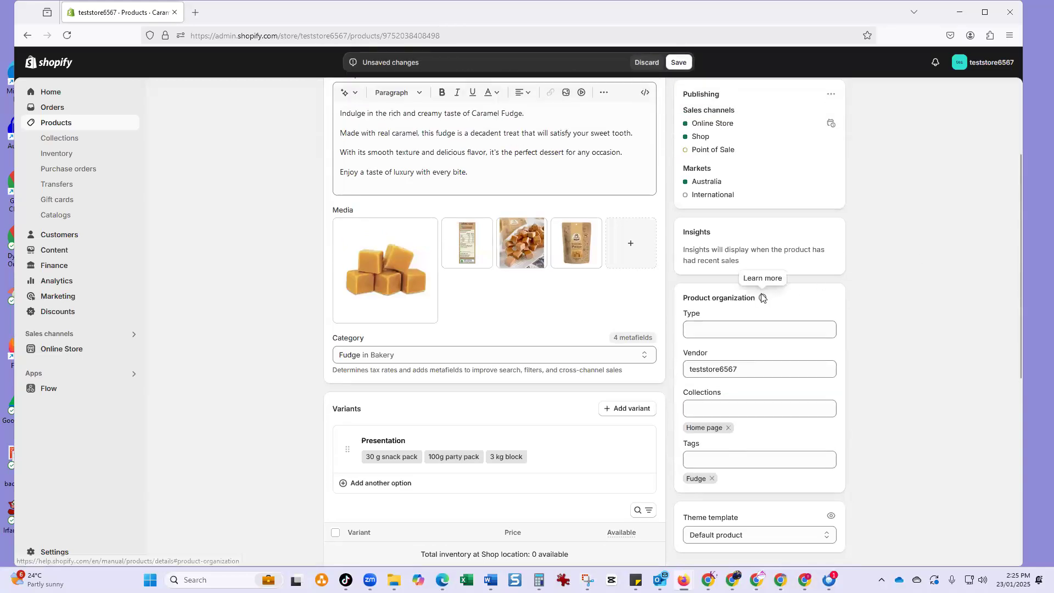
{"action": "scroll", "coordinate": [814, 233], "scroll_direction": "up", "scroll_amount": 2}
{"action": "left_click", "coordinate": [831, 201]}
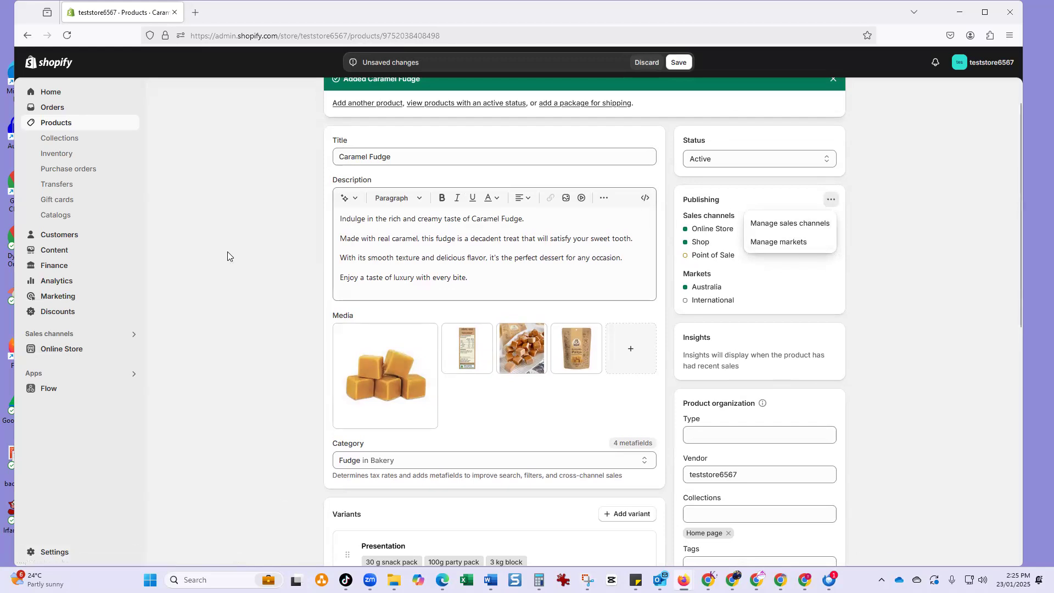
{"action": "scroll", "coordinate": [227, 252], "scroll_direction": "up", "scroll_amount": 2}
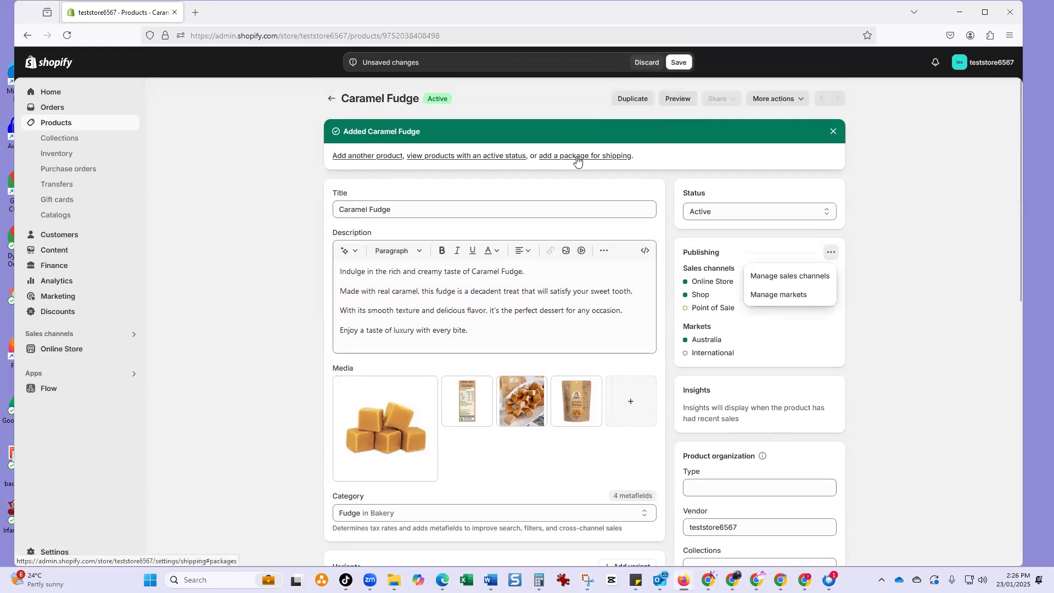
Preview the Caramel Fudge product page and examine its images, enlarging the photo of fudge cubes on white paper
{"action": "left_click", "coordinate": [676, 99]}
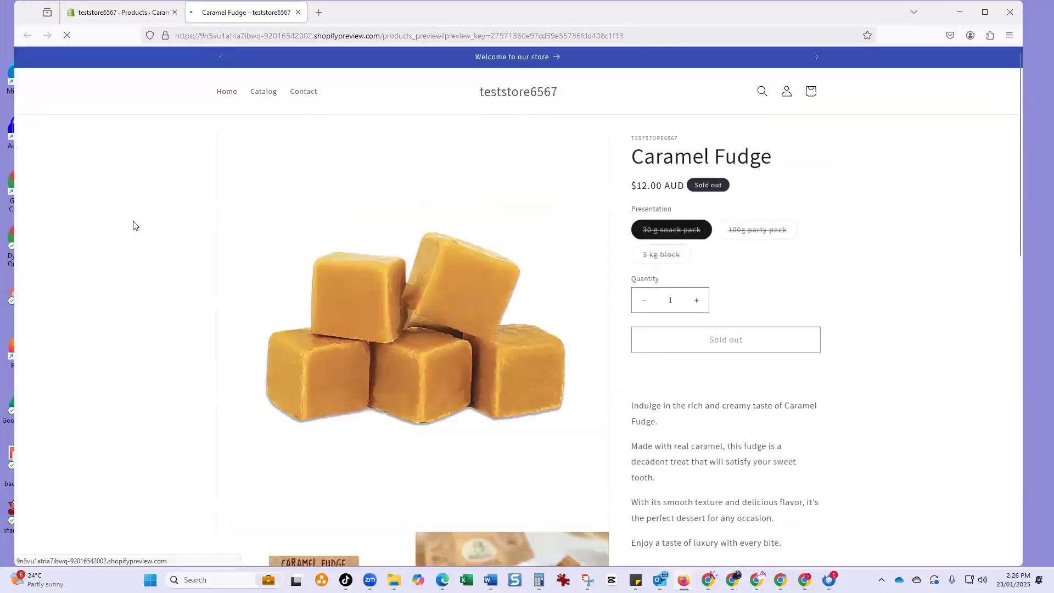
{"action": "scroll", "coordinate": [164, 231], "scroll_direction": "down", "scroll_amount": 8}
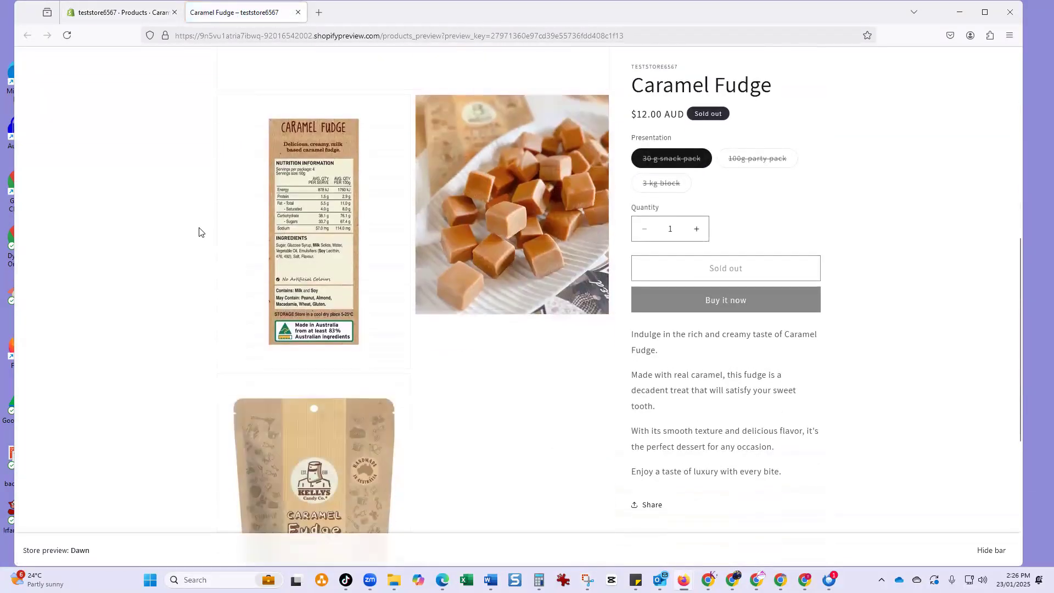
{"action": "scroll", "coordinate": [207, 223], "scroll_direction": "down", "scroll_amount": 5}
{"action": "scroll", "coordinate": [207, 221], "scroll_direction": "up", "scroll_amount": 5}
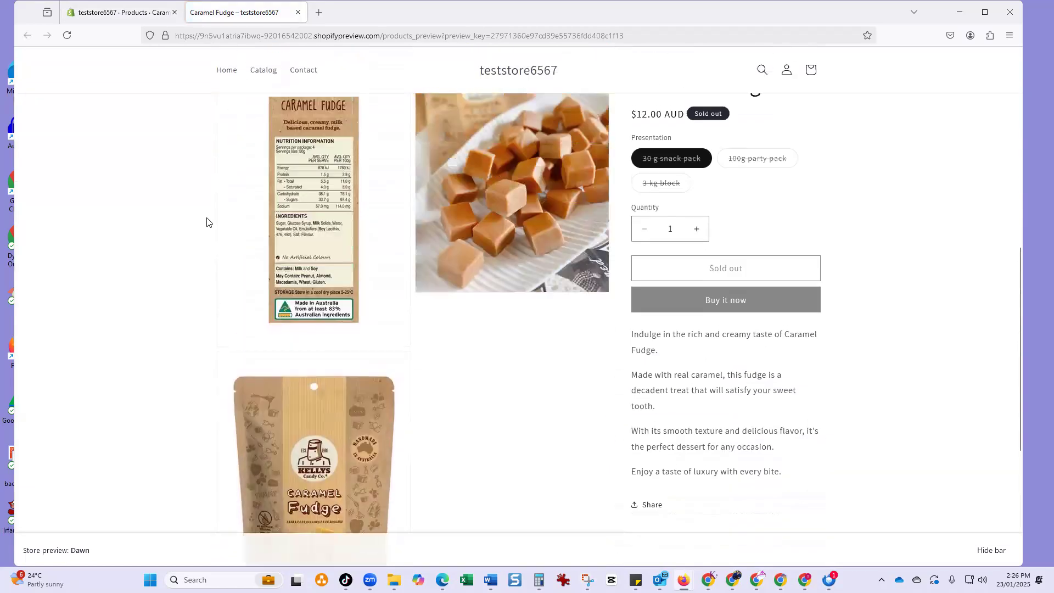
{"action": "scroll", "coordinate": [207, 222], "scroll_direction": "up", "scroll_amount": 1}
{"action": "scroll", "coordinate": [207, 222], "scroll_direction": "down", "scroll_amount": 4}
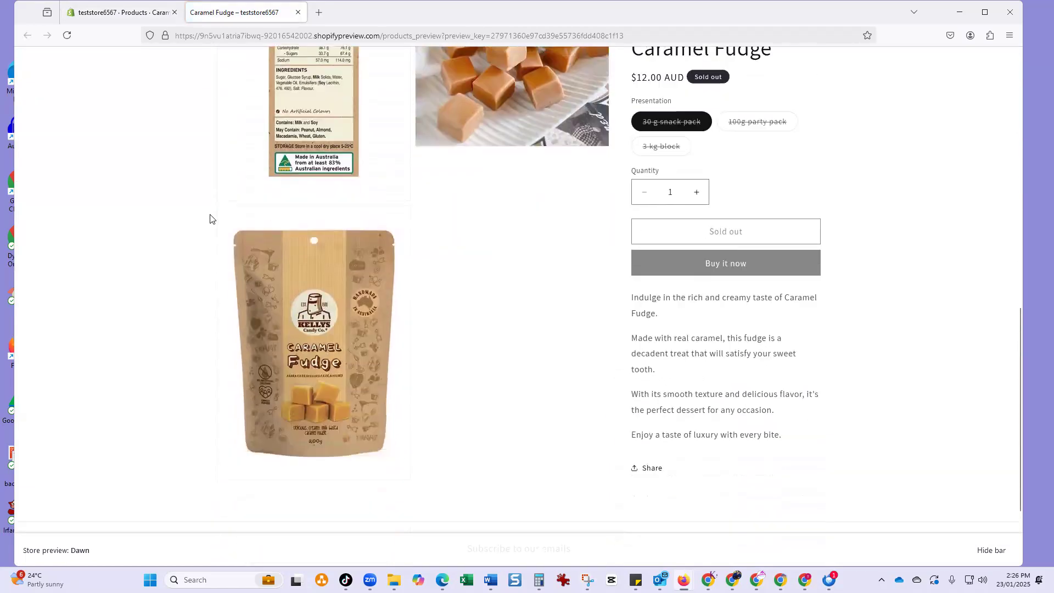
{"action": "scroll", "coordinate": [209, 221], "scroll_direction": "up", "scroll_amount": 7}
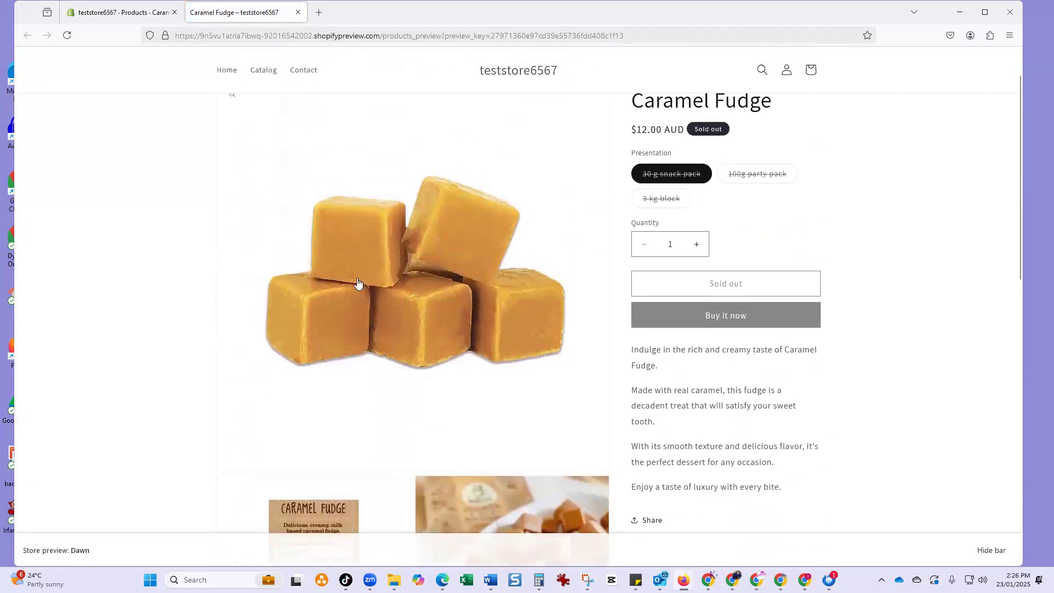
{"action": "scroll", "coordinate": [383, 288], "scroll_direction": "down", "scroll_amount": 5}
{"action": "left_click", "coordinate": [491, 305]}
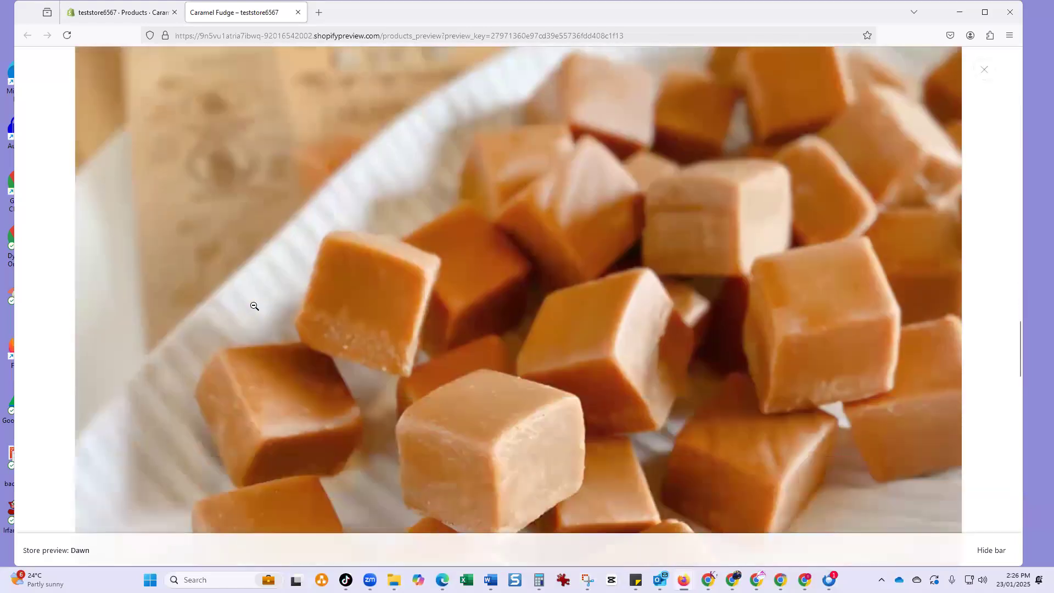
{"action": "left_click", "coordinate": [255, 305]}
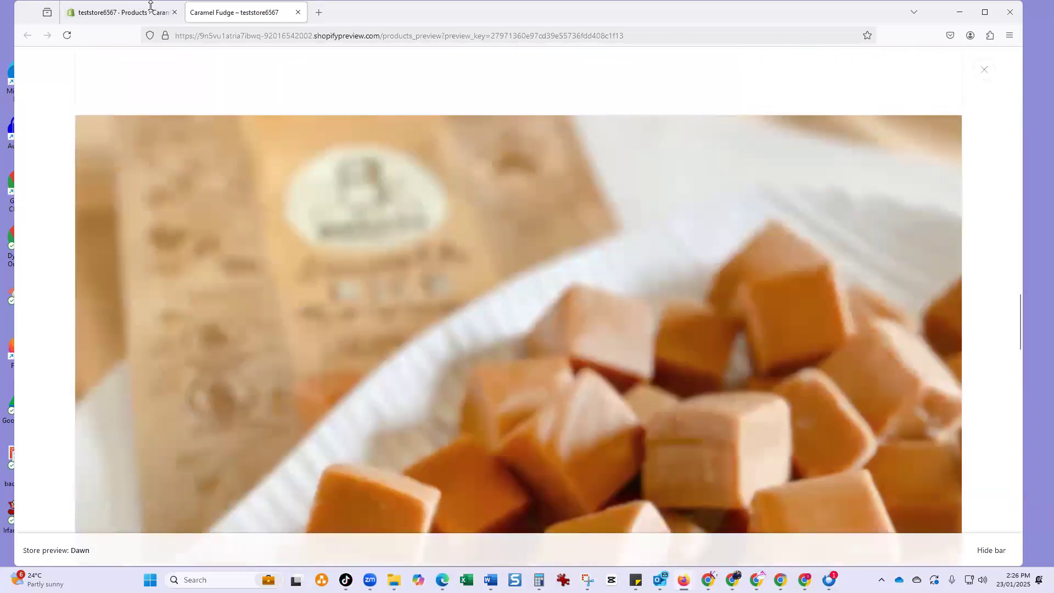
Make the photo of fudge cubes on white paper the first image in the product's media and save the product
{"action": "left_click", "coordinate": [112, 14]}
{"action": "scroll", "coordinate": [363, 259], "scroll_direction": "down", "scroll_amount": 3}
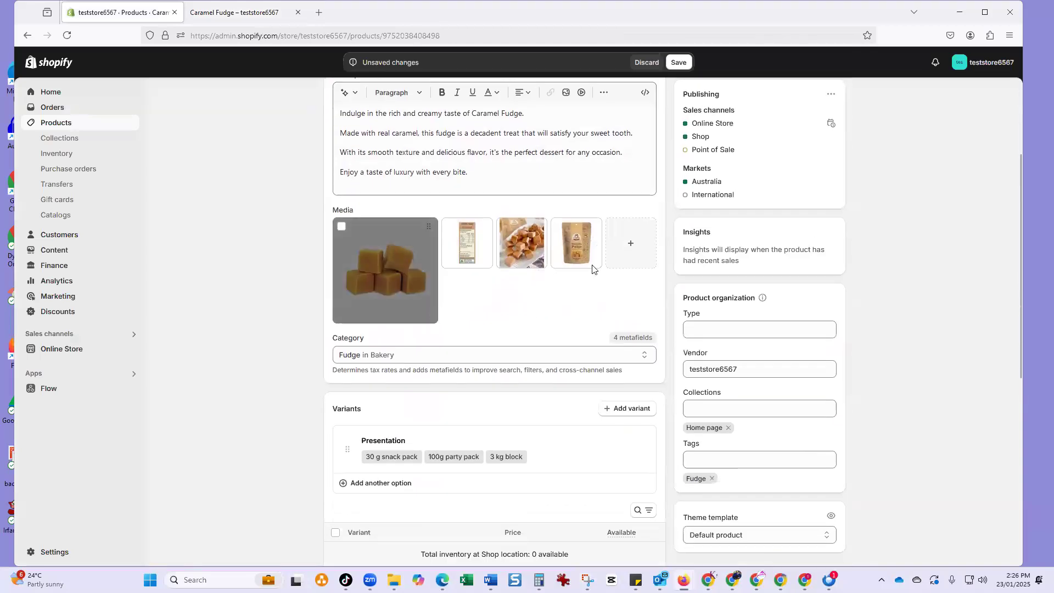
{"action": "left_click_drag", "start_coordinate": [347, 264], "coordinate": [384, 269]}
{"action": "left_click", "coordinate": [679, 62]}
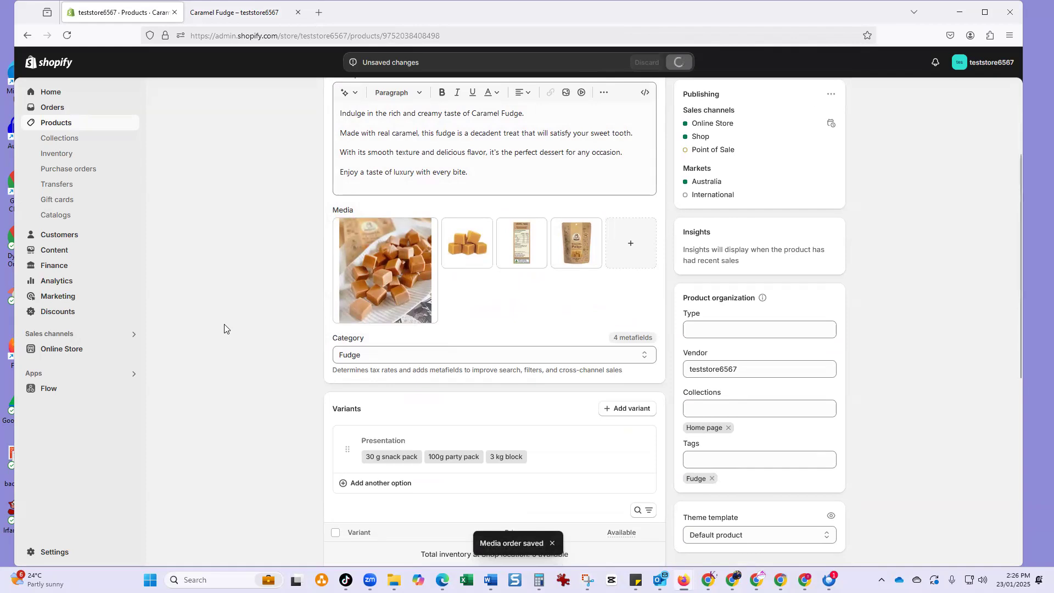
Replace the outdated preview with a fresh one and check the main image and image order on the product page
{"action": "left_click", "coordinate": [231, 15]}
{"action": "left_click", "coordinate": [102, 12]}
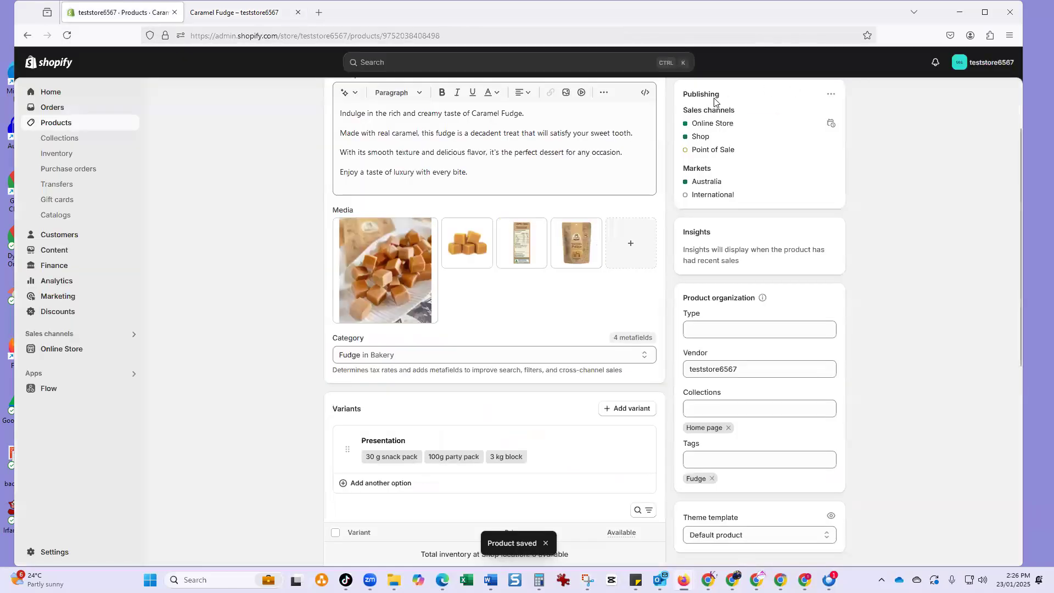
{"action": "scroll", "coordinate": [689, 222], "scroll_direction": "up", "scroll_amount": 3}
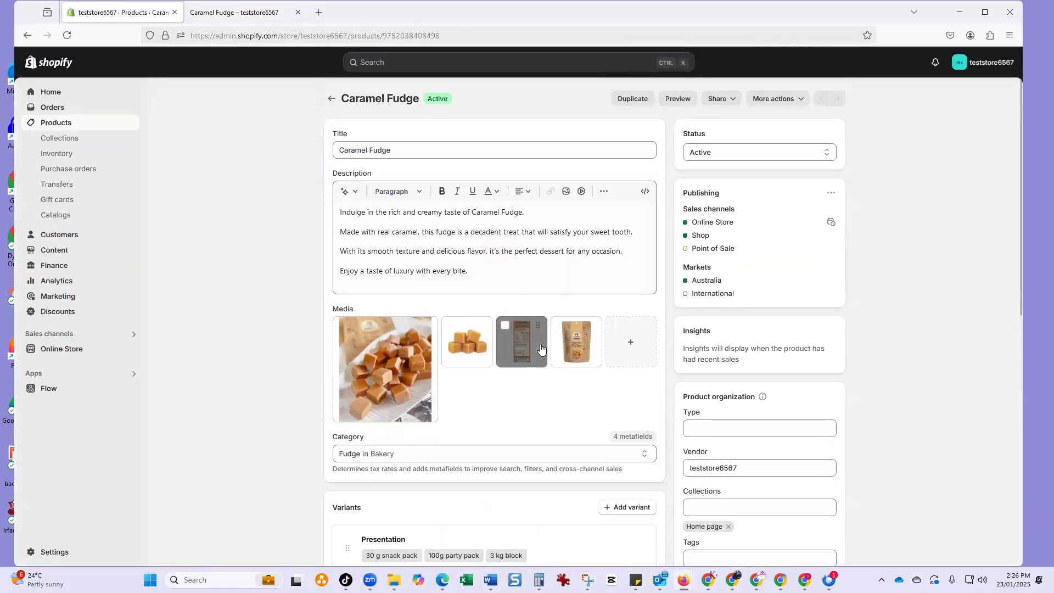
{"action": "scroll", "coordinate": [543, 350], "scroll_direction": "down", "scroll_amount": 9}
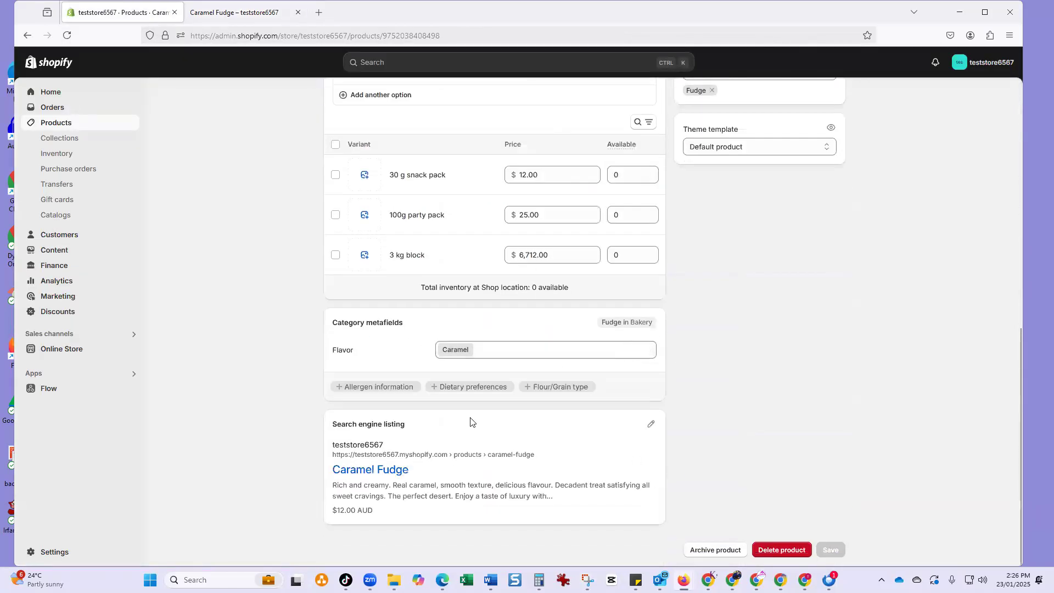
{"action": "scroll", "coordinate": [471, 424], "scroll_direction": "up", "scroll_amount": 8}
{"action": "left_click", "coordinate": [236, 12]}
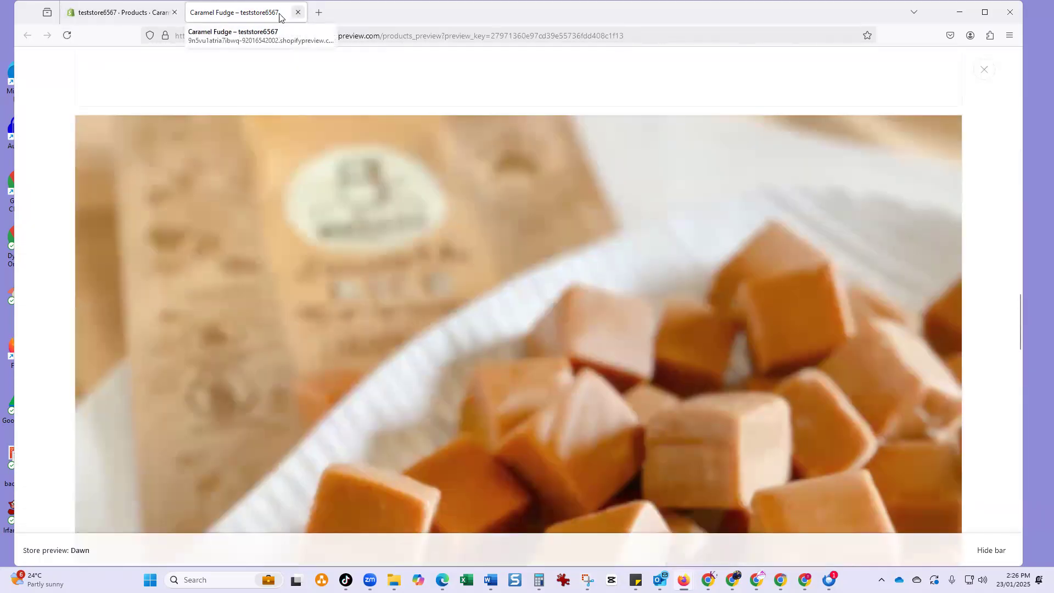
{"action": "left_click", "coordinate": [298, 12]}
{"action": "scroll", "coordinate": [465, 200], "scroll_direction": "up", "scroll_amount": 3}
{"action": "left_click", "coordinate": [676, 98]}
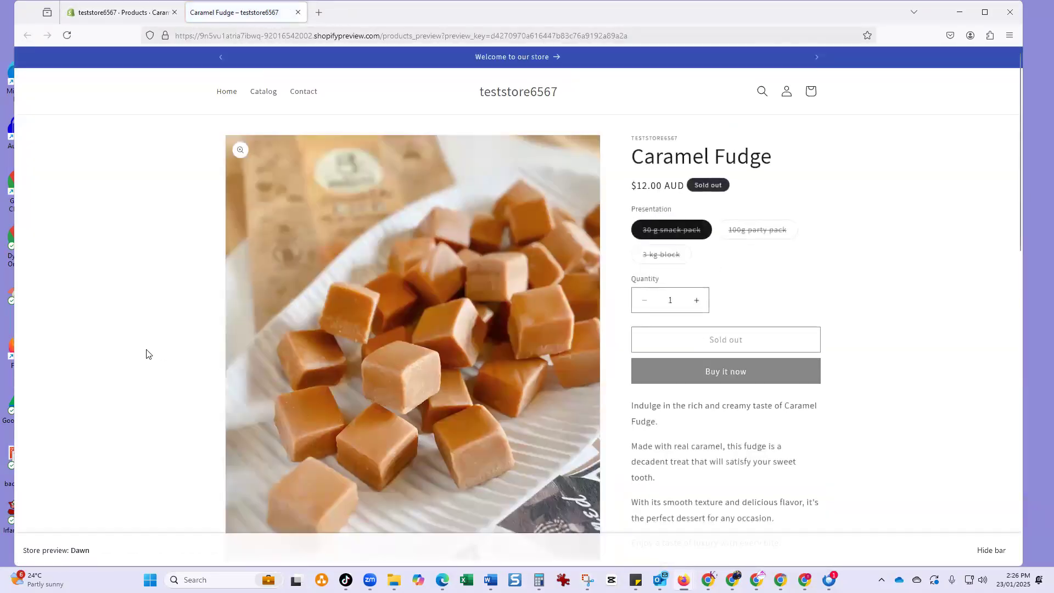
{"action": "scroll", "coordinate": [146, 354], "scroll_direction": "down", "scroll_amount": 3}
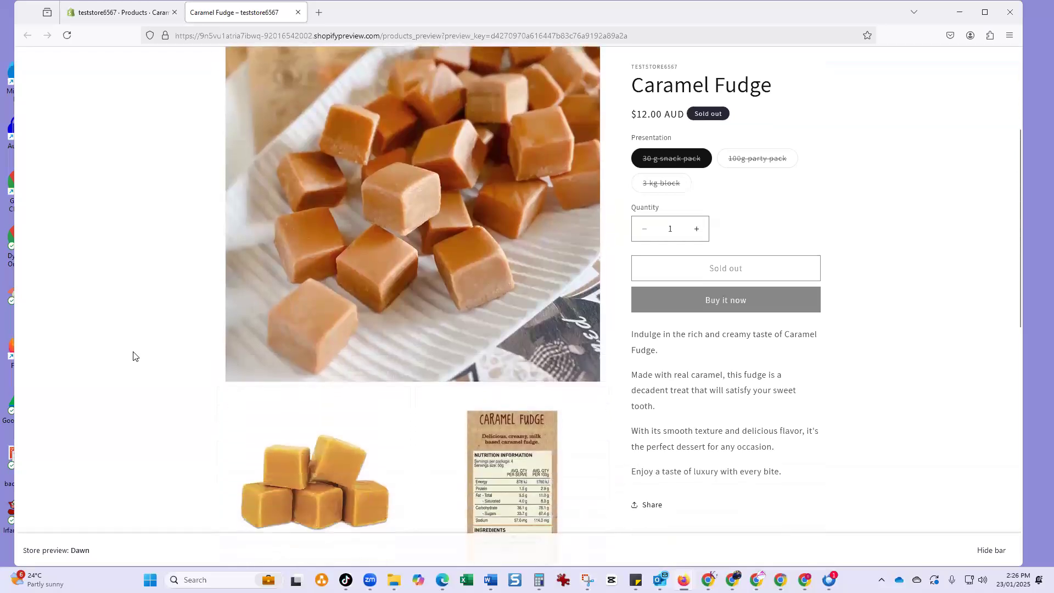
{"action": "scroll", "coordinate": [133, 356], "scroll_direction": "up", "scroll_amount": 2}
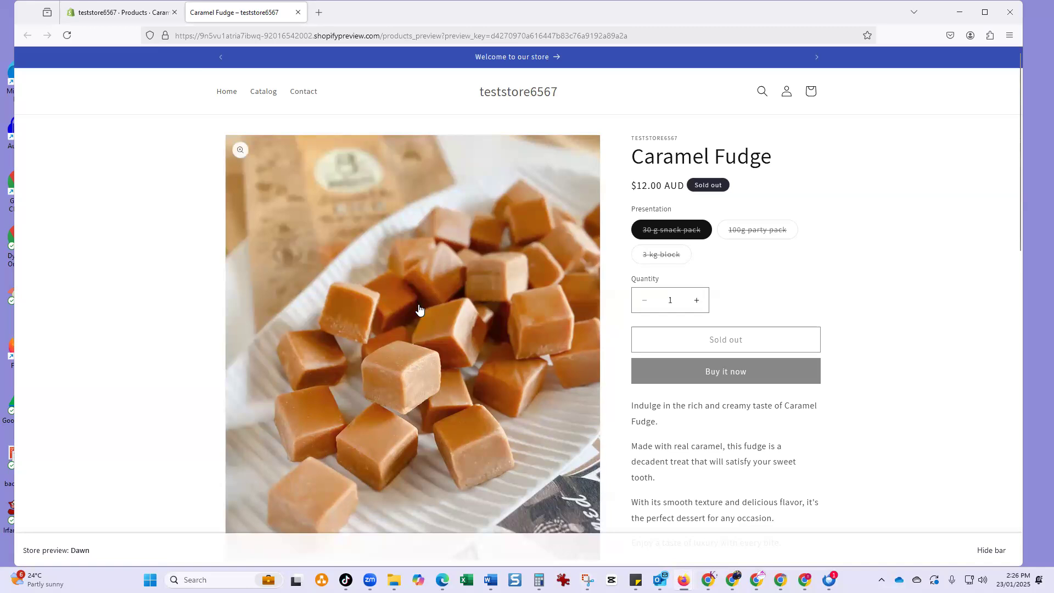
{"action": "scroll", "coordinate": [419, 309], "scroll_direction": "down", "scroll_amount": 2}
{"action": "scroll", "coordinate": [419, 311], "scroll_direction": "up", "scroll_amount": 2}
Set the available quantity to 1 for the 30 g snack pack, 100g party pack and 3 kg block, and save the product
{"action": "left_click", "coordinate": [100, 5]}
{"action": "scroll", "coordinate": [480, 278], "scroll_direction": "down", "scroll_amount": 5}
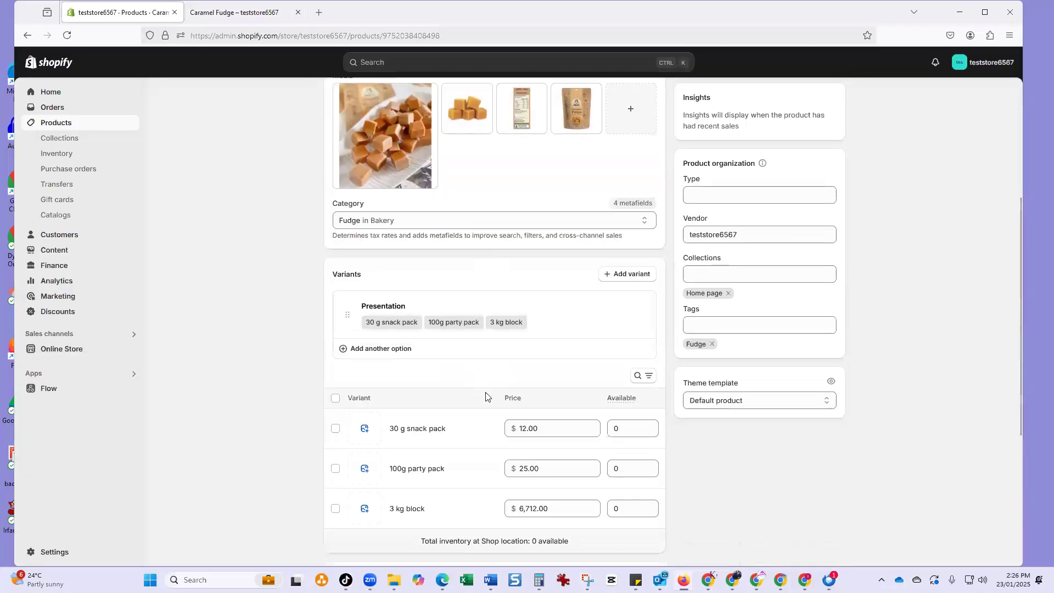
{"action": "scroll", "coordinate": [486, 396], "scroll_direction": "down", "scroll_amount": 2}
{"action": "left_click", "coordinate": [648, 293]}
{"action": "left_click", "coordinate": [651, 290]}
{"action": "left_click", "coordinate": [651, 329]}
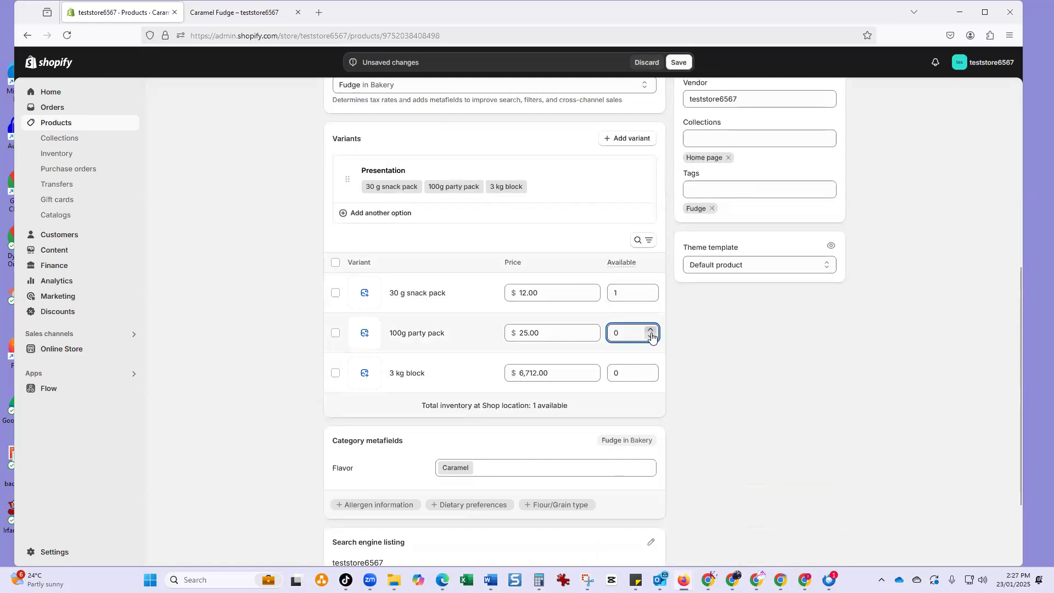
{"action": "left_click", "coordinate": [651, 369]}
{"action": "left_click", "coordinate": [681, 63]}
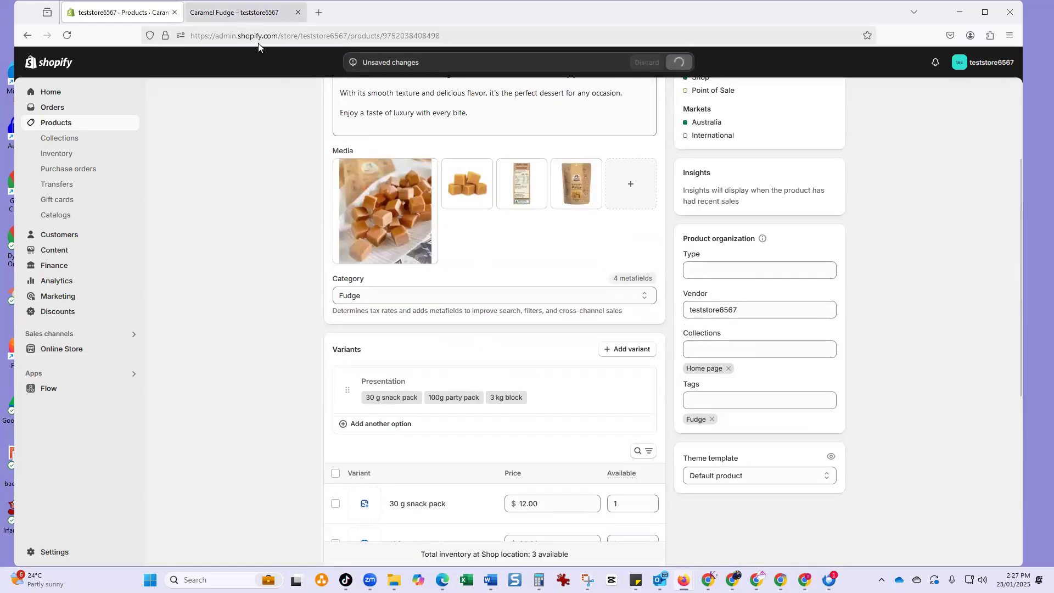
Reload the product preview and check the price and availability of the 100g party pack and 3 kg block variants
{"action": "left_click", "coordinate": [248, 12]}
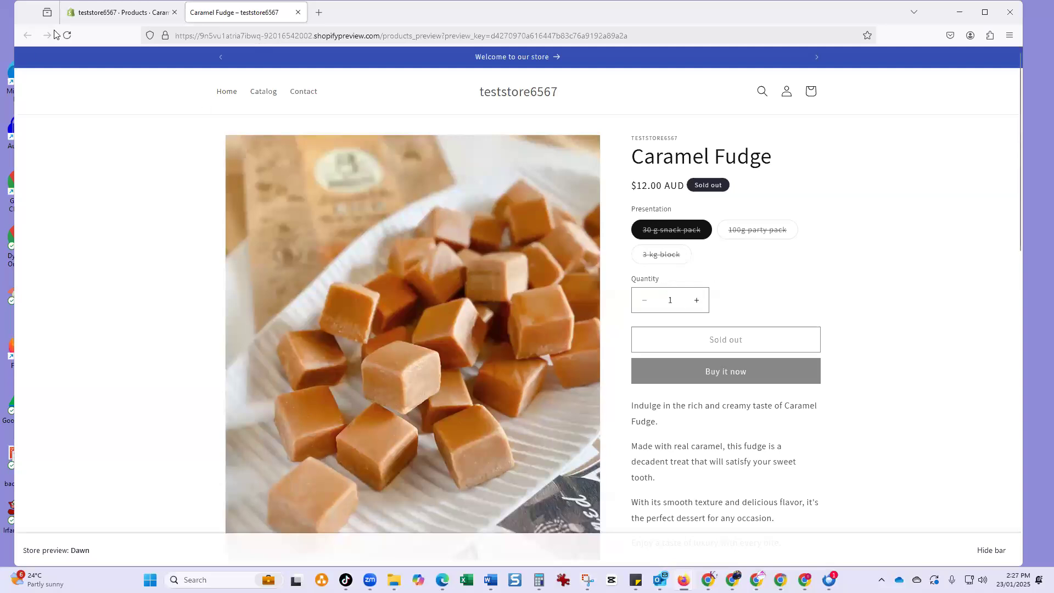
{"action": "left_click", "coordinate": [104, 12]}
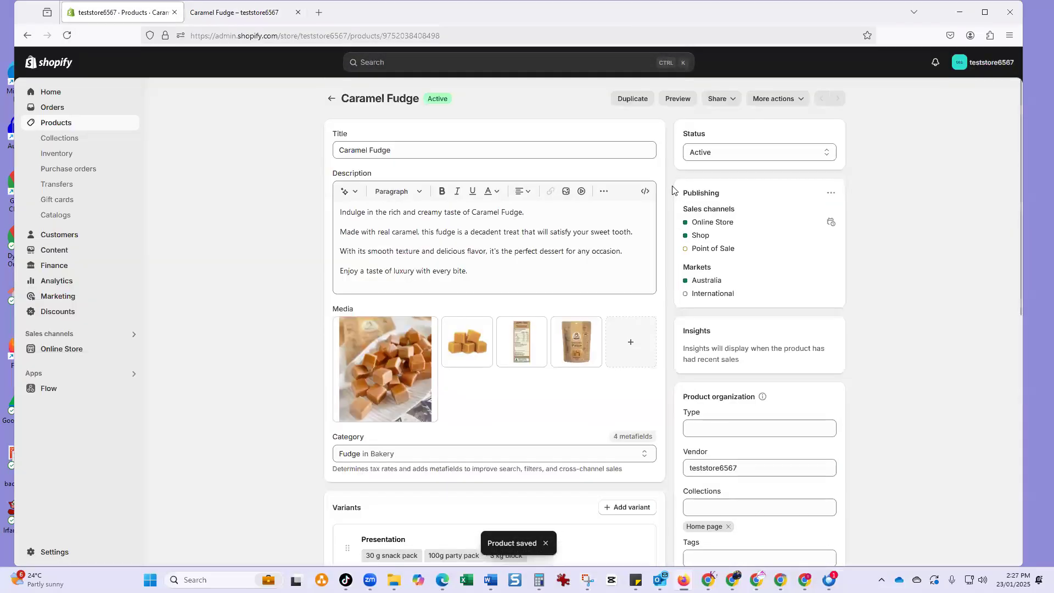
{"action": "scroll", "coordinate": [518, 372], "scroll_direction": "down", "scroll_amount": 5}
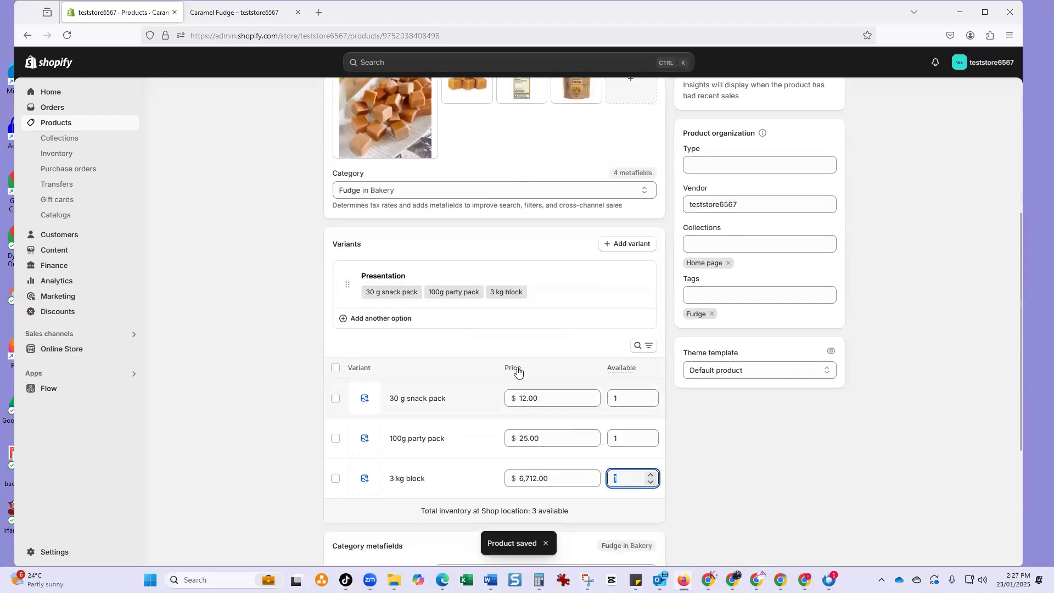
{"action": "left_click", "coordinate": [247, 12]}
{"action": "left_click", "coordinate": [63, 37]}
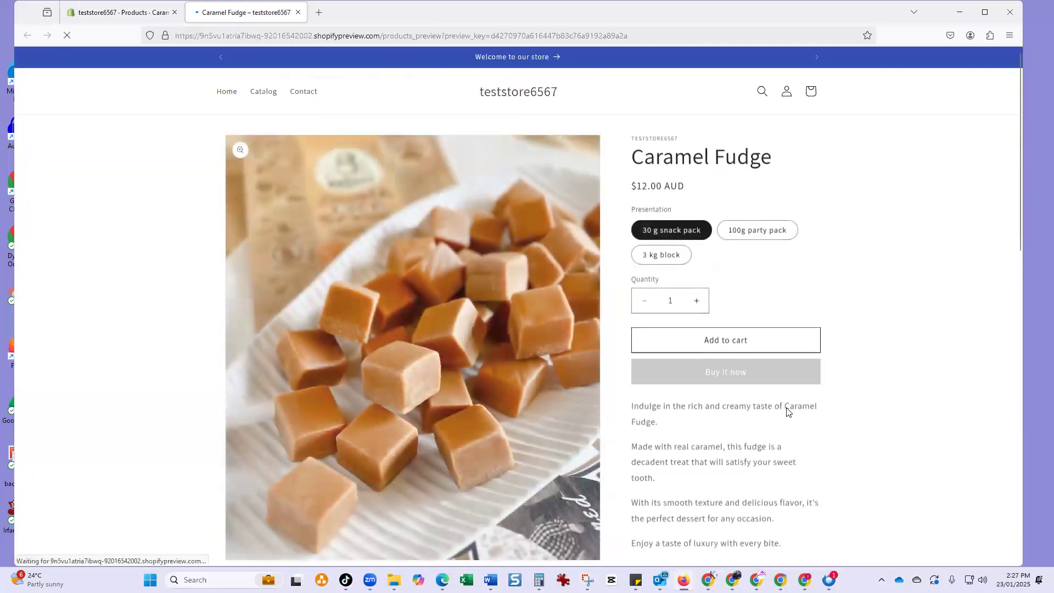
{"action": "left_click", "coordinate": [749, 231]}
{"action": "left_click", "coordinate": [682, 250]}
{"action": "scroll", "coordinate": [780, 321], "scroll_direction": "up", "scroll_amount": 1}
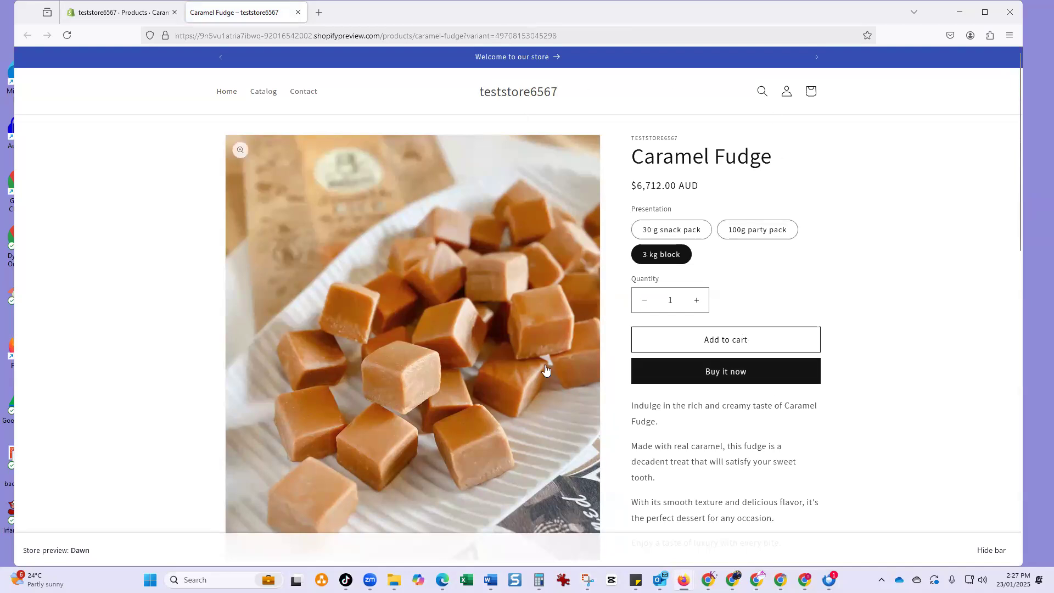
Examine the images, description and purchase options on the previewed Caramel Fudge page
{"action": "scroll", "coordinate": [546, 371], "scroll_direction": "down", "scroll_amount": 5}
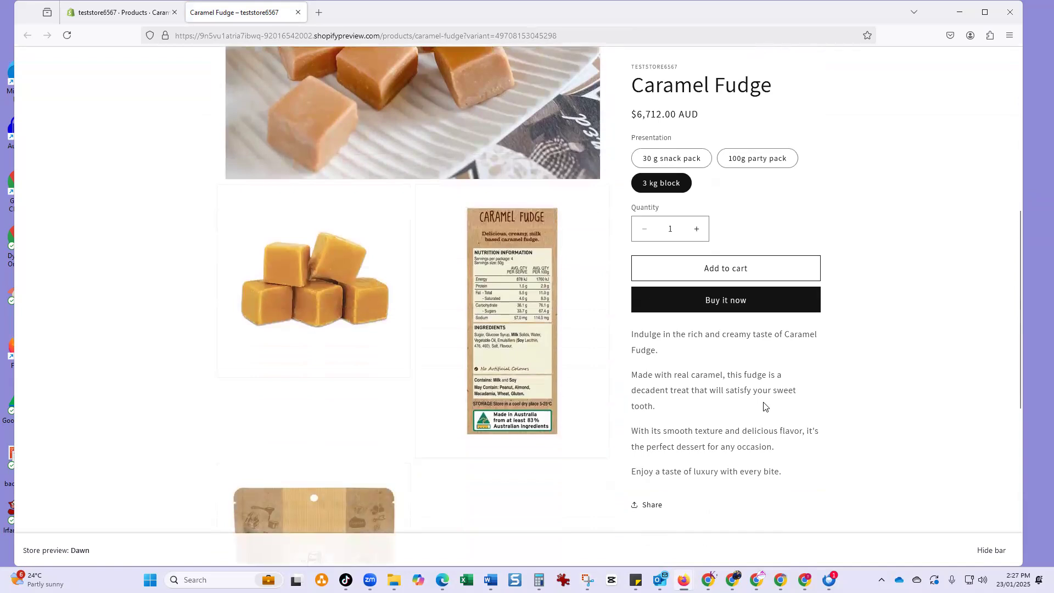
{"action": "scroll", "coordinate": [656, 419], "scroll_direction": "up", "scroll_amount": 3}
{"action": "scroll", "coordinate": [537, 417], "scroll_direction": "down", "scroll_amount": 8}
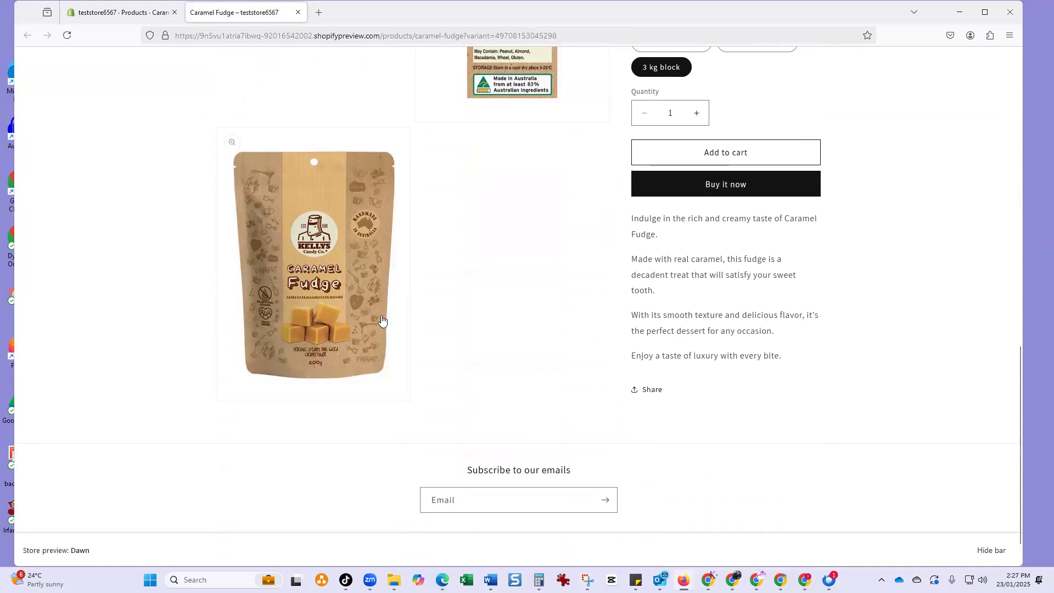
{"action": "scroll", "coordinate": [626, 337], "scroll_direction": "up", "scroll_amount": 2}
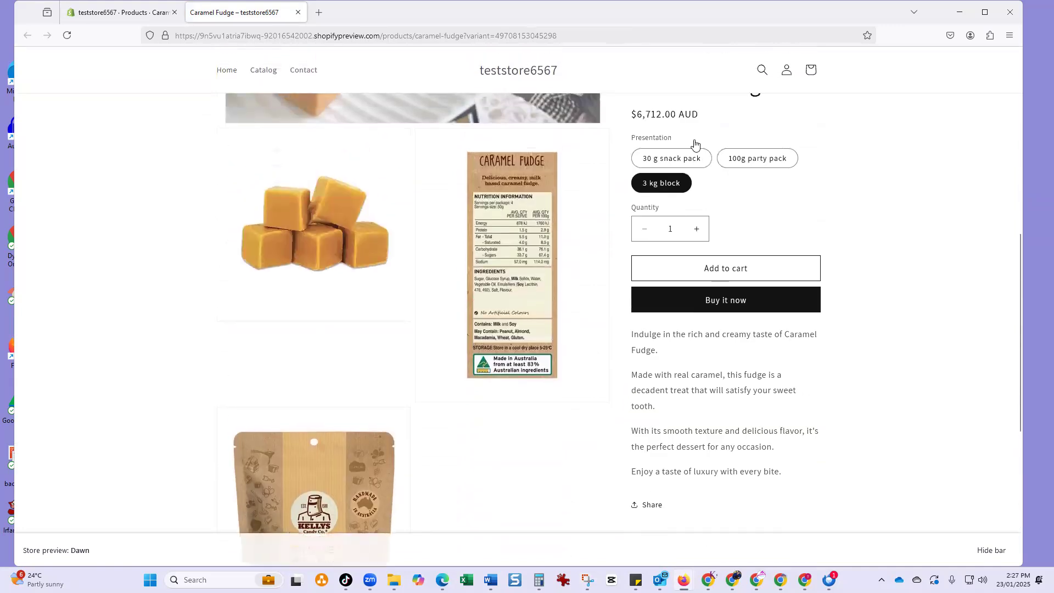
{"action": "scroll", "coordinate": [572, 367], "scroll_direction": "up", "scroll_amount": 5}
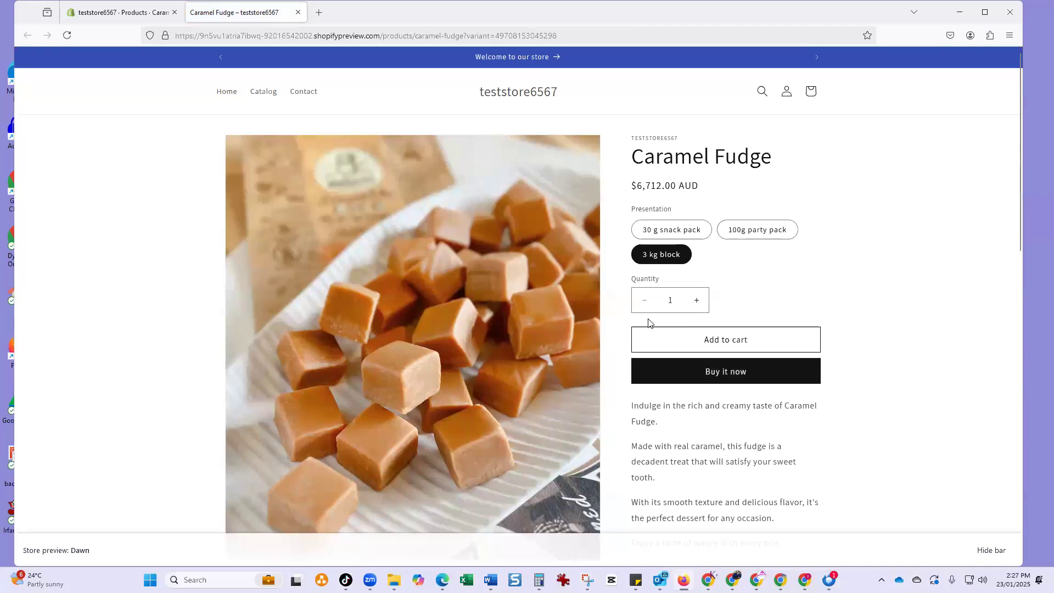
{"action": "scroll", "coordinate": [519, 299], "scroll_direction": "down", "scroll_amount": 2}
{"action": "scroll", "coordinate": [261, 73], "scroll_direction": "up", "scroll_amount": 2}
Check the product listing on the store's Catalog page and open the Contact page
{"action": "left_click", "coordinate": [264, 92]}
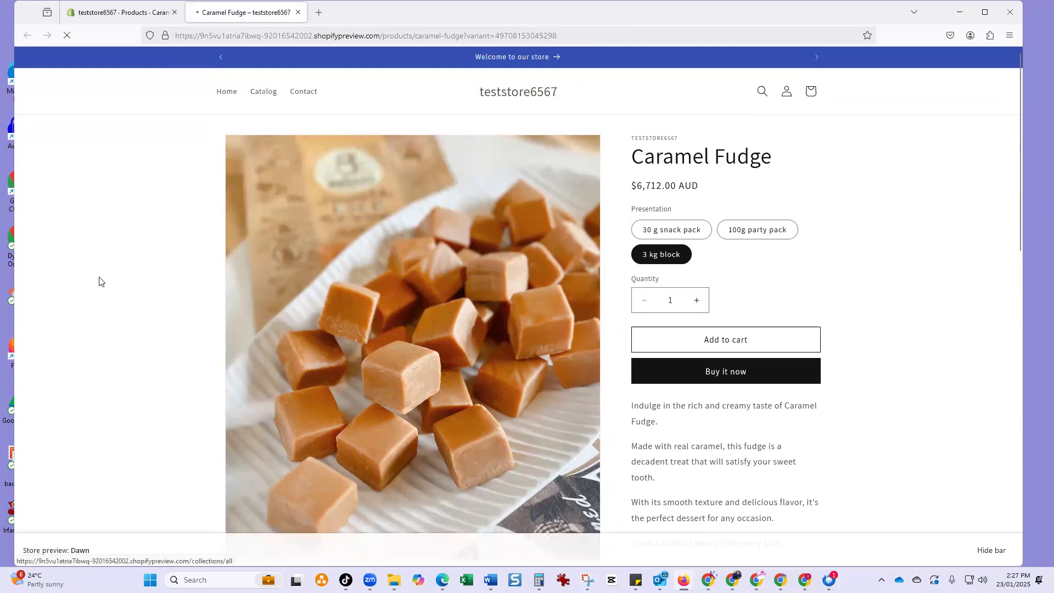
{"action": "scroll", "coordinate": [85, 330], "scroll_direction": "down", "scroll_amount": 2}
{"action": "scroll", "coordinate": [100, 311], "scroll_direction": "up", "scroll_amount": 2}
{"action": "left_click", "coordinate": [304, 92]}
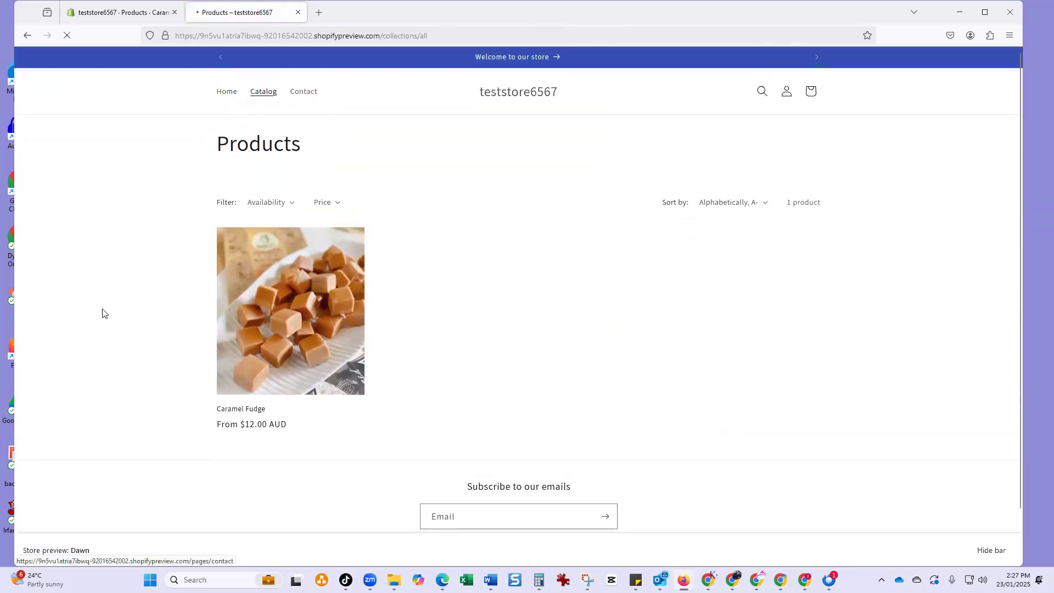
Open the store's Home page and examine the banner and the Featured products section
{"action": "left_click", "coordinate": [217, 90]}
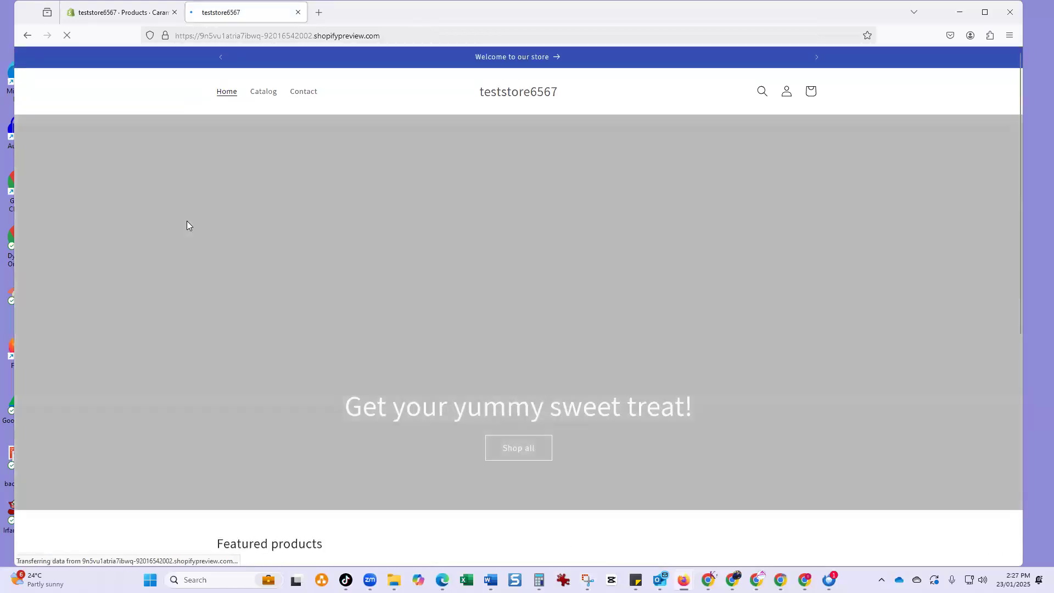
{"action": "scroll", "coordinate": [171, 256], "scroll_direction": "down", "scroll_amount": 3}
{"action": "scroll", "coordinate": [171, 254], "scroll_direction": "up", "scroll_amount": 3}
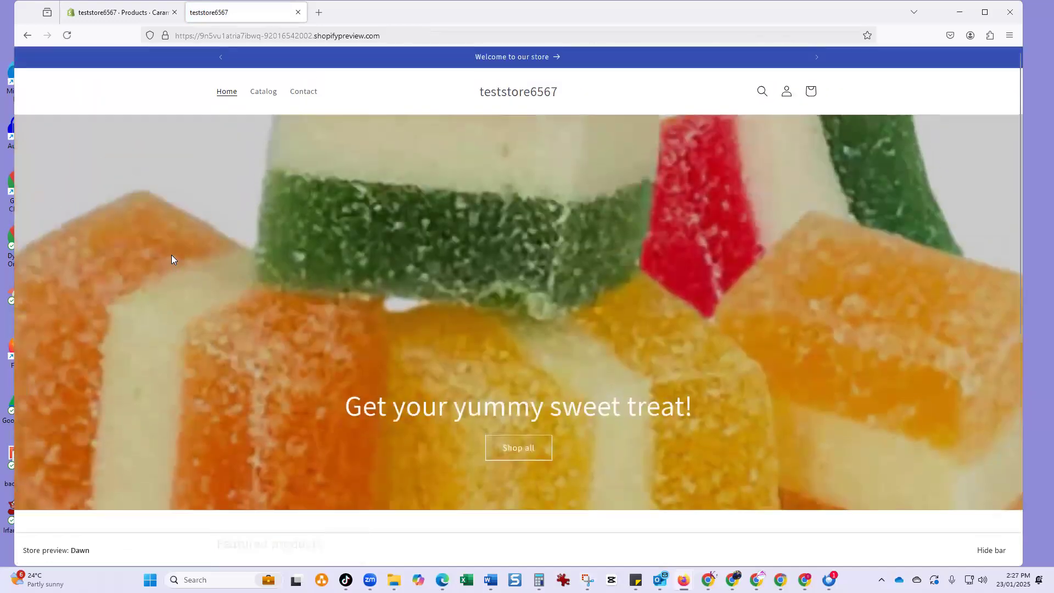
{"action": "scroll", "coordinate": [171, 255], "scroll_direction": "down", "scroll_amount": 2}
{"action": "scroll", "coordinate": [172, 254], "scroll_direction": "down", "scroll_amount": 4}
{"action": "scroll", "coordinate": [186, 245], "scroll_direction": "up", "scroll_amount": 5}
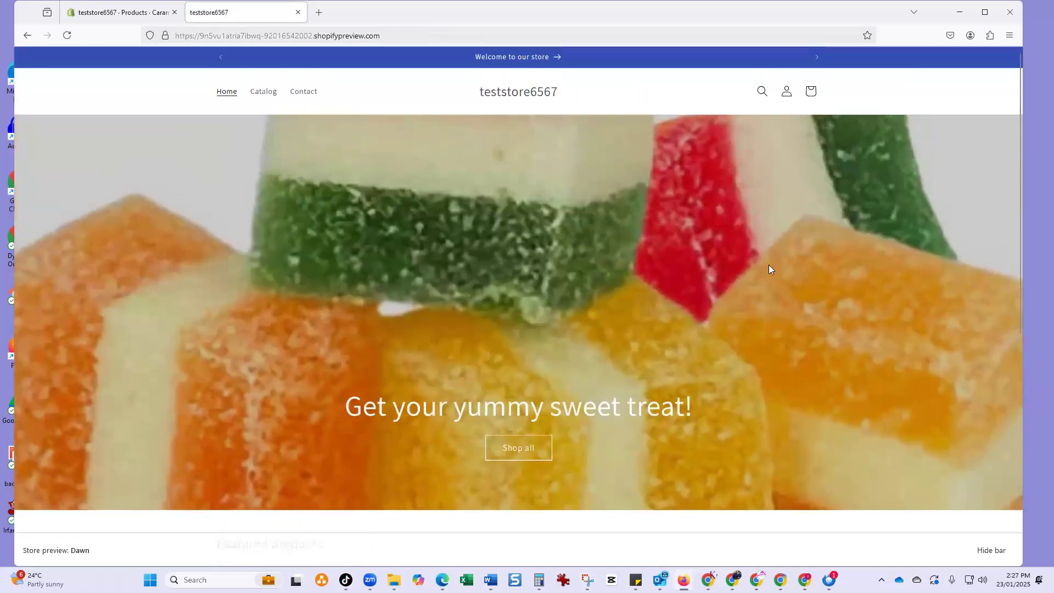
{"action": "scroll", "coordinate": [259, 383], "scroll_direction": "down", "scroll_amount": 2}
{"action": "scroll", "coordinate": [259, 383], "scroll_direction": "up", "scroll_amount": 2}
{"action": "scroll", "coordinate": [275, 404], "scroll_direction": "down", "scroll_amount": 5}
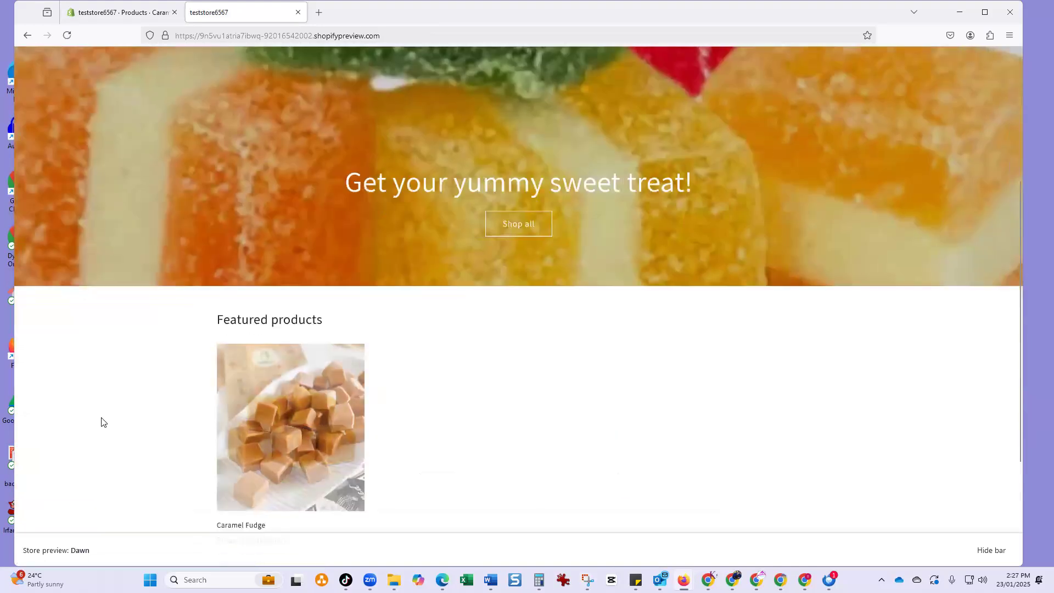
{"action": "scroll", "coordinate": [101, 418], "scroll_direction": "down", "scroll_amount": 2}
{"action": "scroll", "coordinate": [101, 418], "scroll_direction": "up", "scroll_amount": 5}
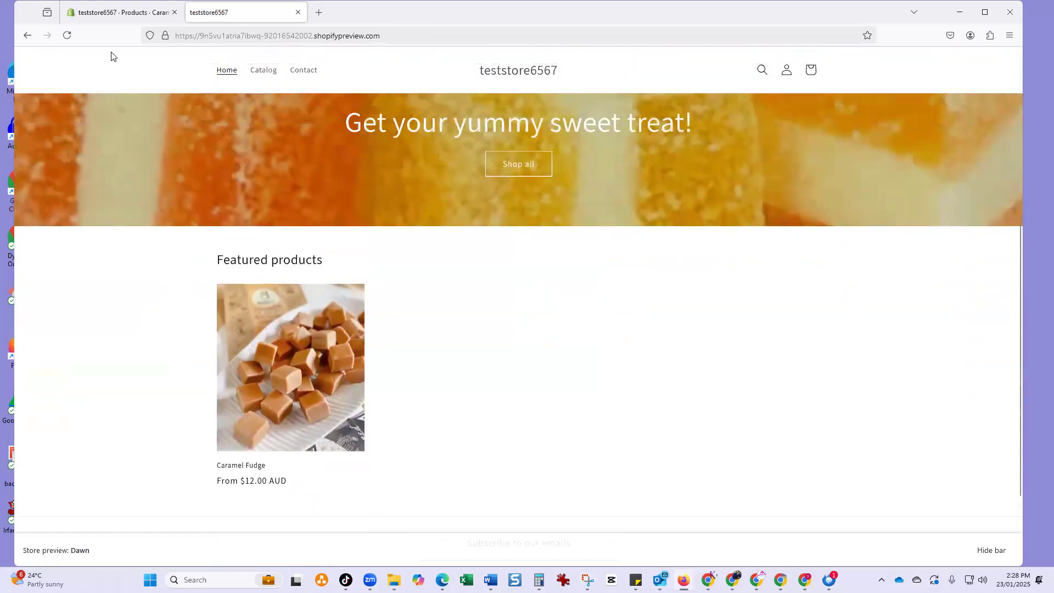
Return to the store admin and start a new product collection titled "Fudge"
{"action": "left_click", "coordinate": [106, 14]}
{"action": "scroll", "coordinate": [167, 311], "scroll_direction": "up", "scroll_amount": 3}
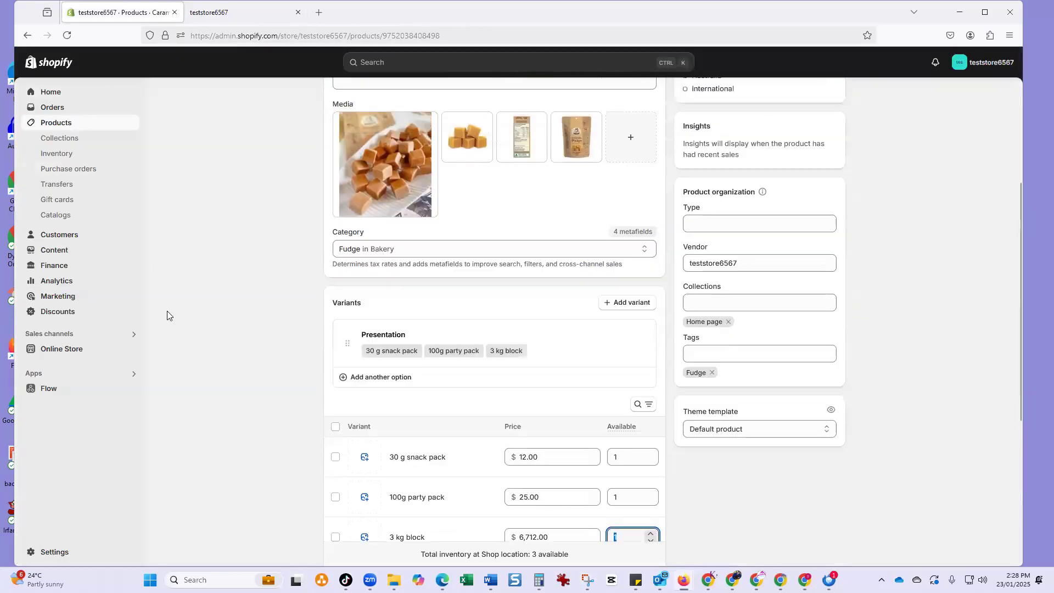
{"action": "left_click", "coordinate": [72, 148]}
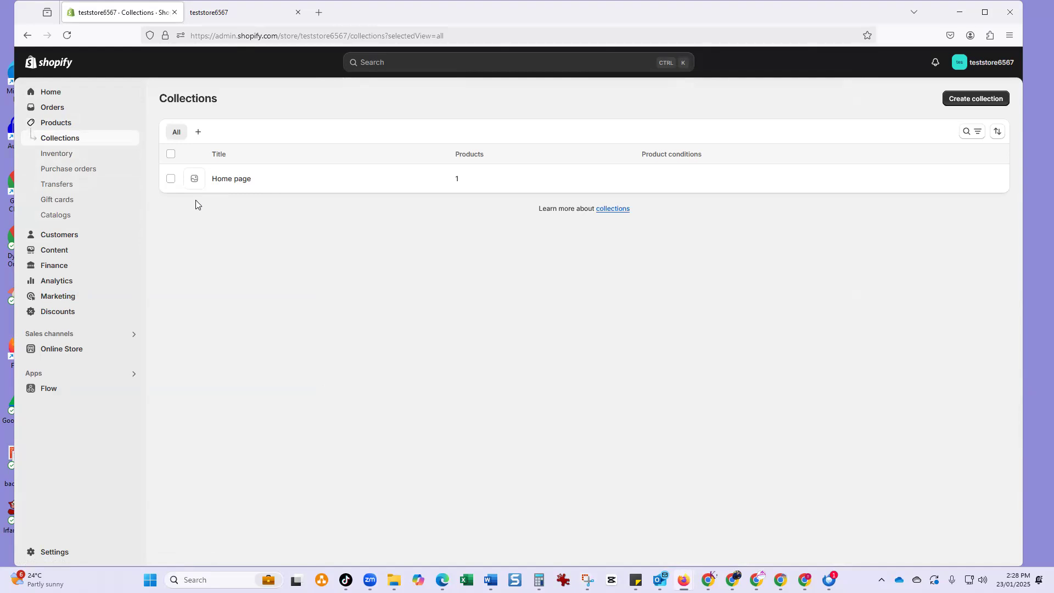
{"action": "left_click", "coordinate": [989, 106]}
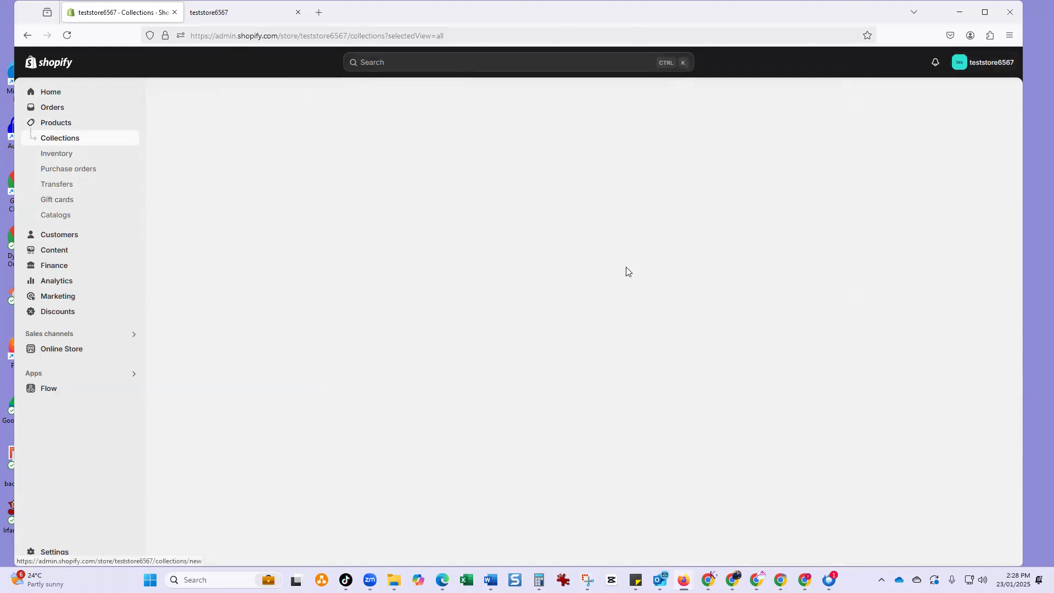
{"action": "left_click", "coordinate": [396, 149]}
{"action": "type", "text": "Fudge"}
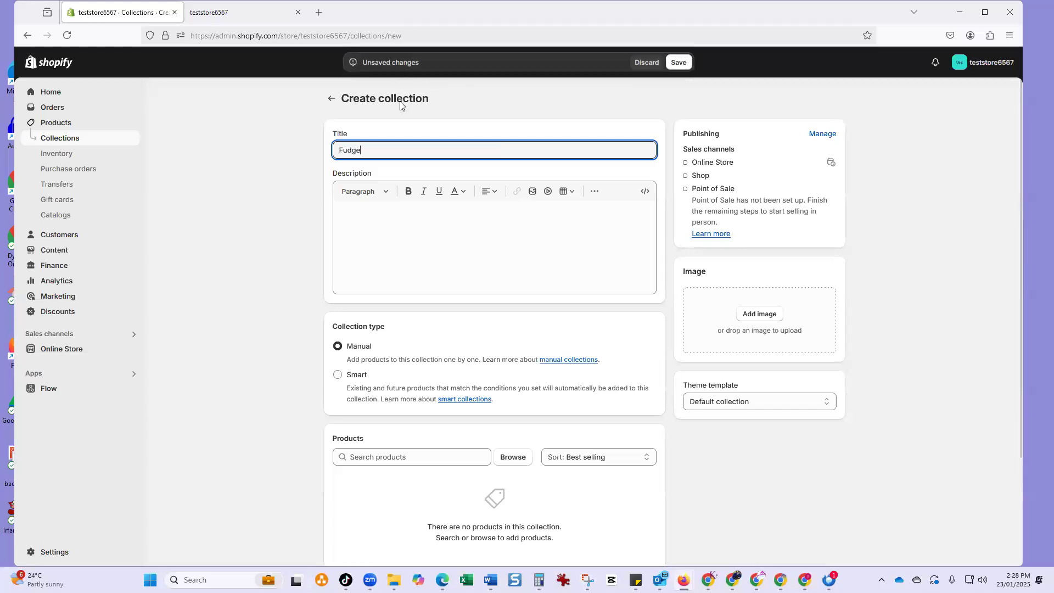
Examine the description formatting options and the collection type and product settings of the new collection
{"action": "left_click", "coordinate": [388, 225]}
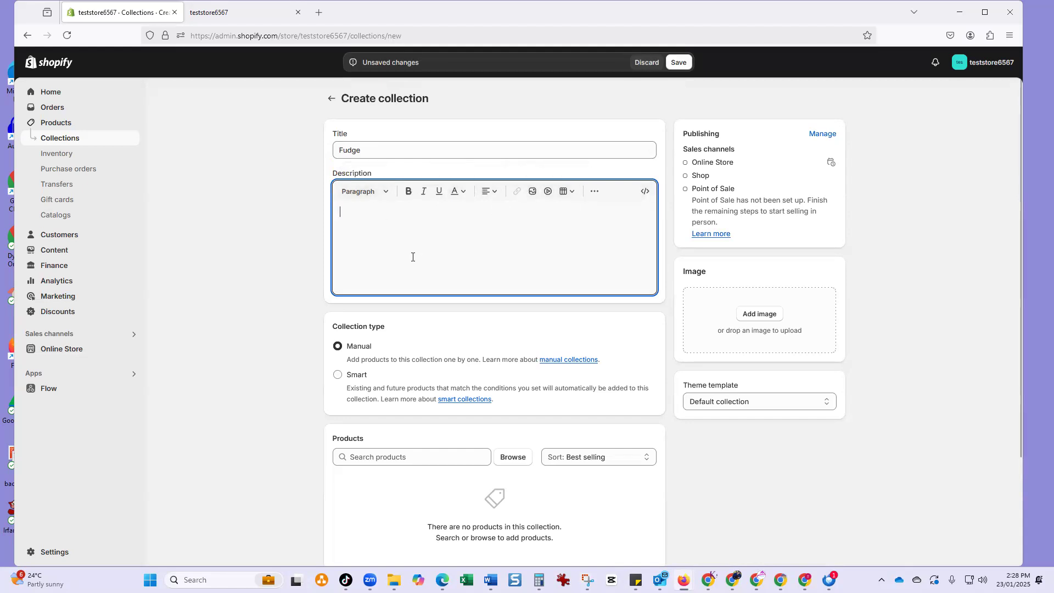
{"action": "left_click", "coordinate": [594, 191]}
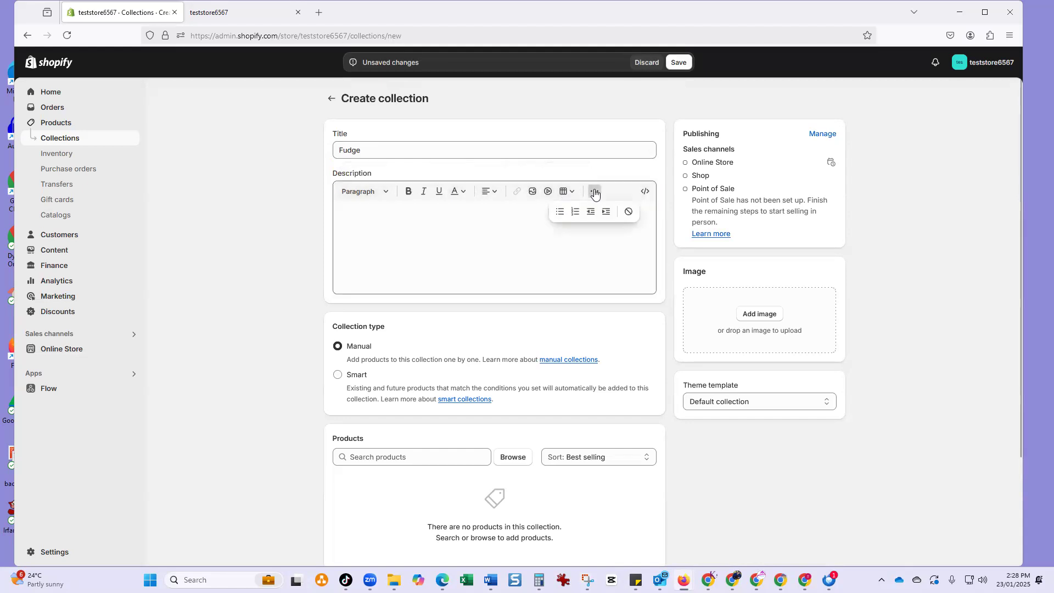
{"action": "left_click", "coordinate": [381, 230]}
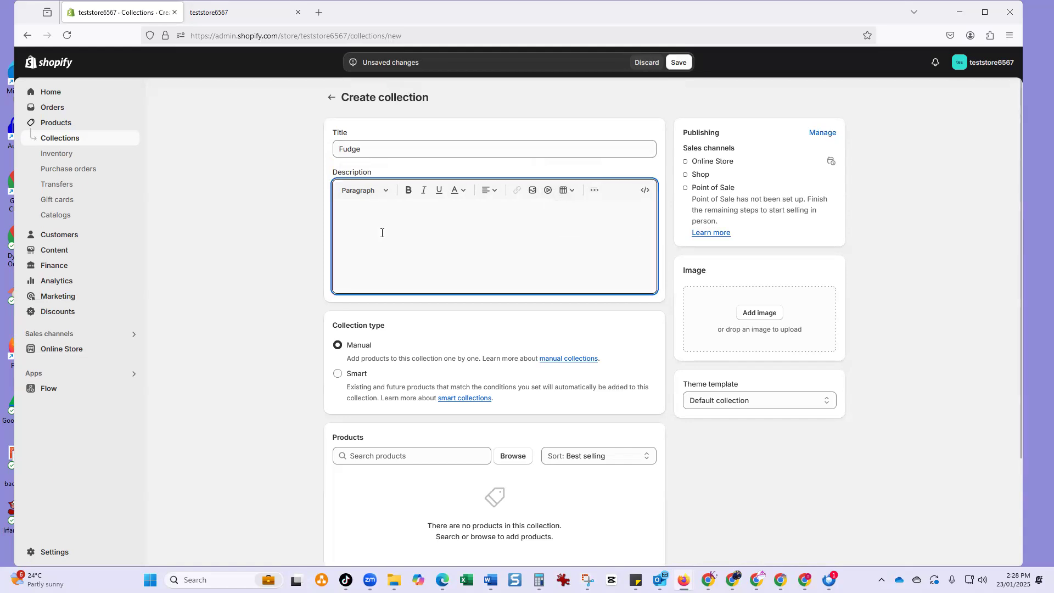
{"action": "scroll", "coordinate": [382, 233], "scroll_direction": "down", "scroll_amount": 1}
{"action": "scroll", "coordinate": [382, 233], "scroll_direction": "down", "scroll_amount": 1}
{"action": "scroll", "coordinate": [383, 233], "scroll_direction": "up", "scroll_amount": 2}
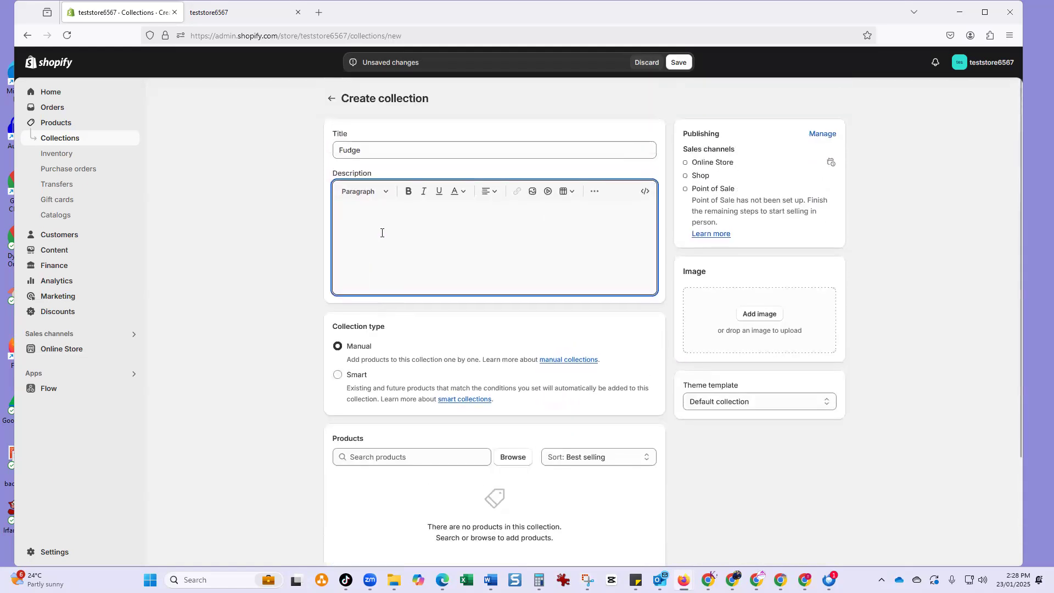
{"action": "scroll", "coordinate": [382, 233], "scroll_direction": "down", "scroll_amount": 2}
{"action": "scroll", "coordinate": [383, 231], "scroll_direction": "up", "scroll_amount": 2}
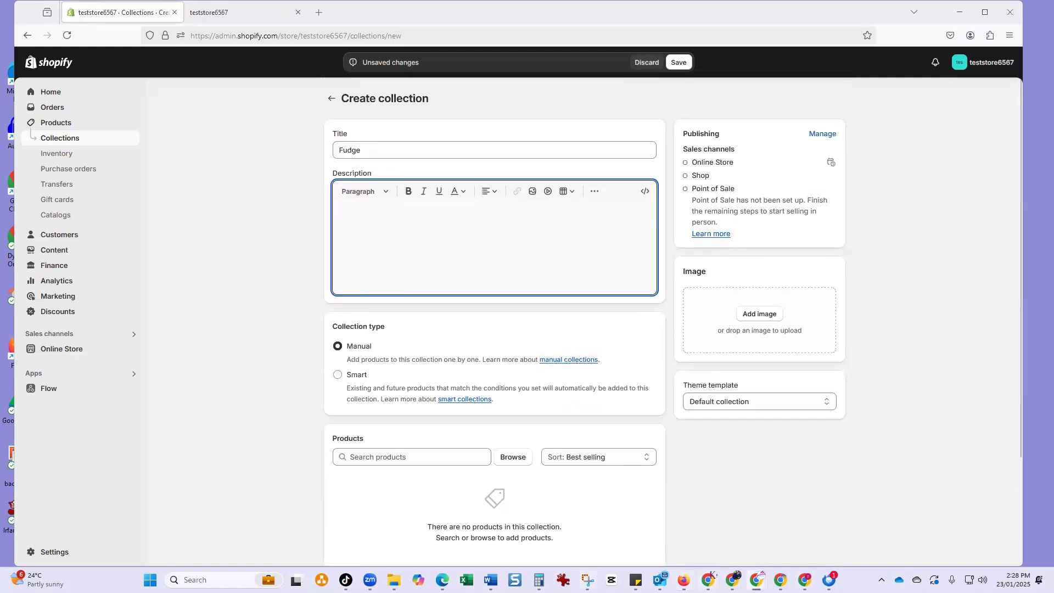
Switch to ChatGPT and submit the prompt "Create a description for fudge collection on my shopify store"
{"action": "mouse_move", "coordinate": [756, 580]}
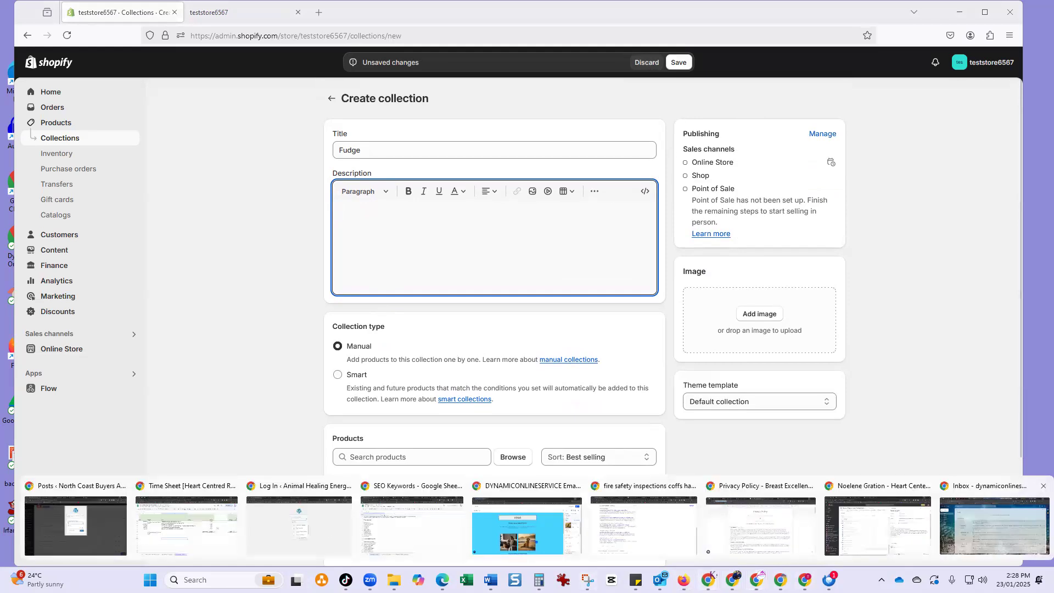
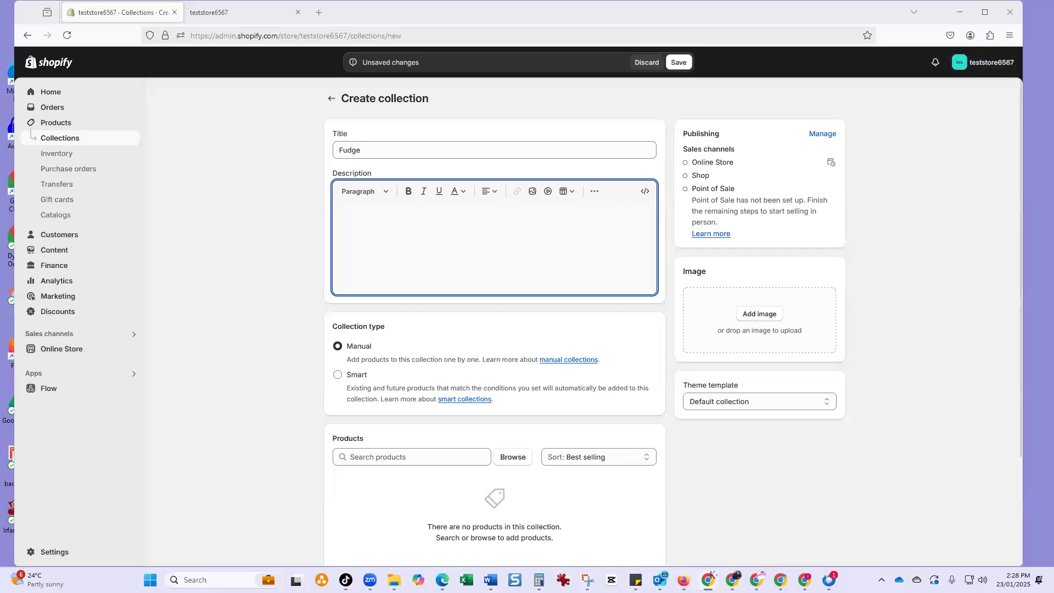
{"action": "left_click", "coordinate": [709, 580]}
{"action": "left_click", "coordinate": [463, 511]}
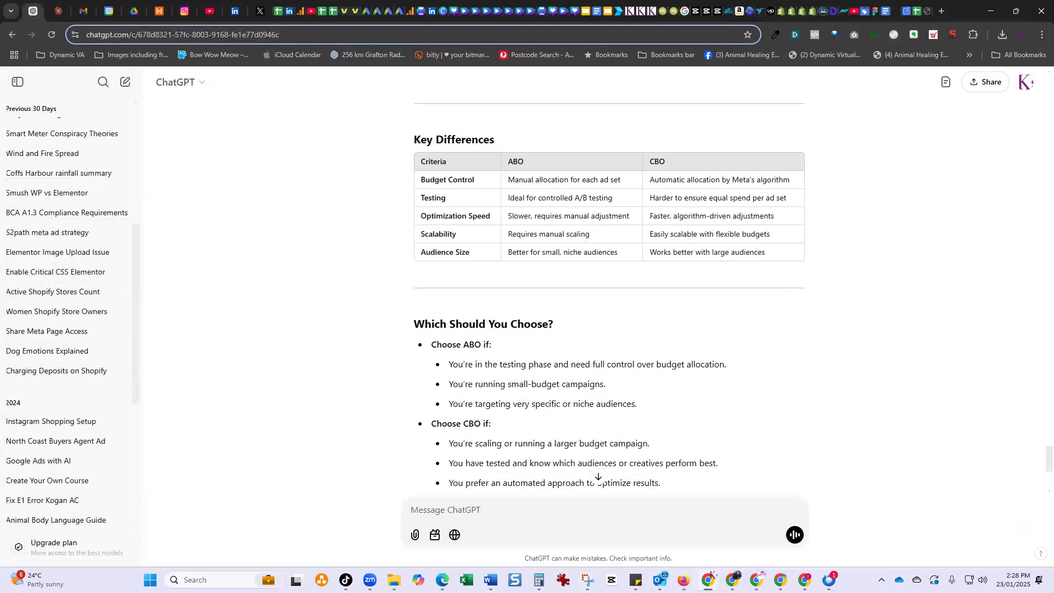
{"action": "type", "text": "Create"}
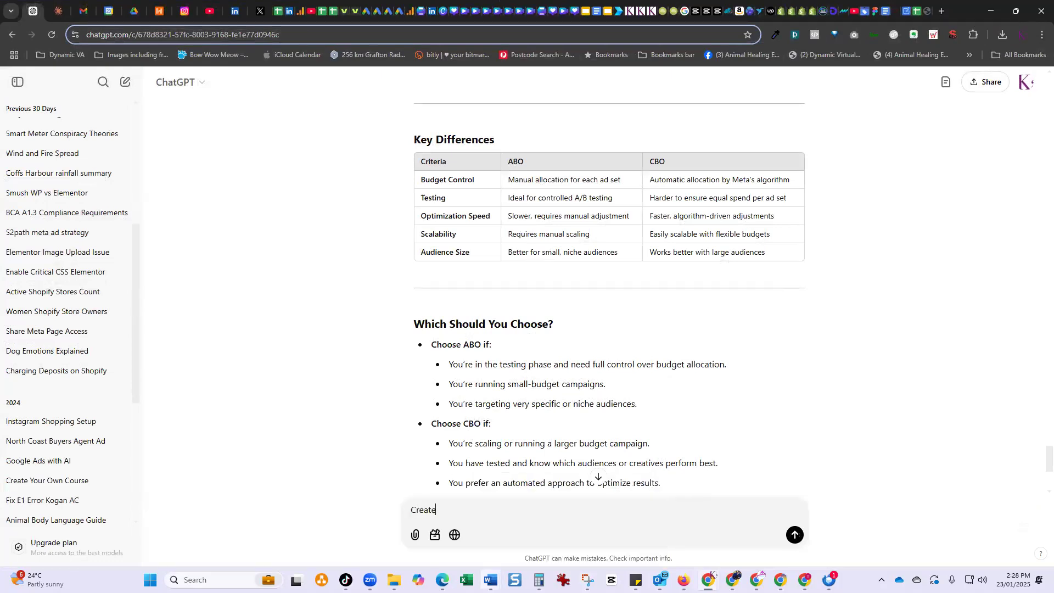
{"action": "type", "text": " a decription"}
{"action": "key", "text": "BackSpace"}
{"action": "key", "text": "BackSpace"}
{"action": "key", "text": "BackSpace"}
{"action": "key", "text": "BackSpace"}
{"action": "key", "text": "BackSpace"}
{"action": "key", "text": "BackSpace"}
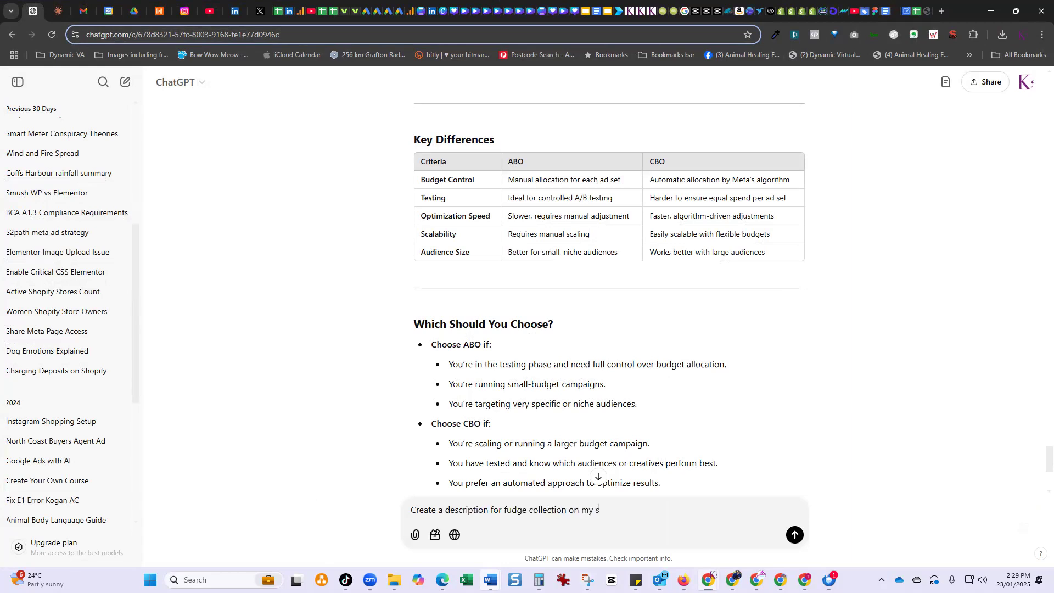
{"action": "type", "text": "store"}
{"action": "key", "text": "Return"}
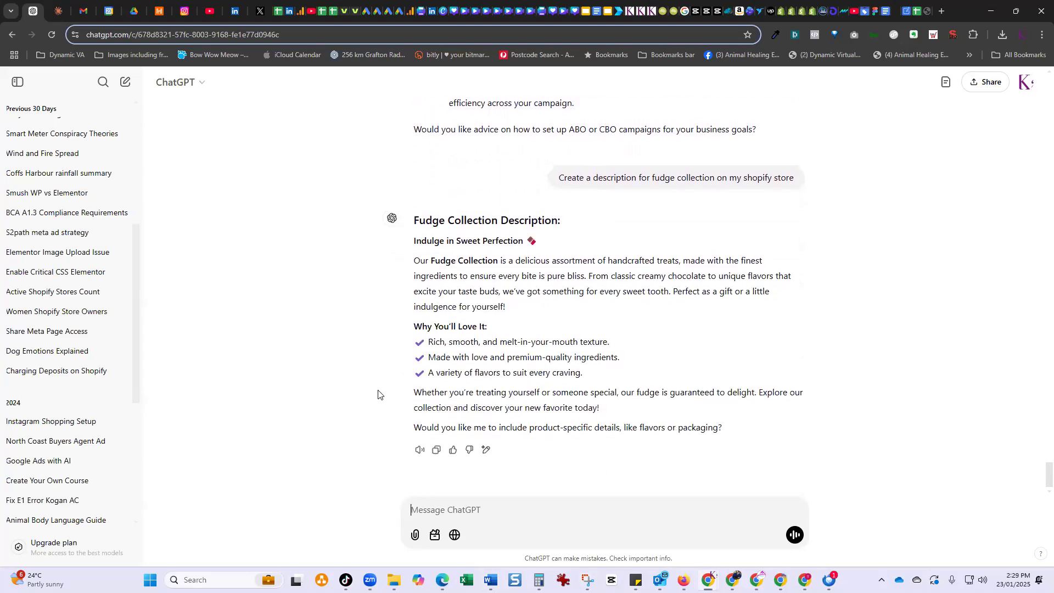
Copy the generated text from "Indulge in Sweet Perfection" through "your new favorite today!" into the Fudge collection's description in Shopify
{"action": "left_click_drag", "start_coordinate": [411, 241], "coordinate": [737, 426]}
{"action": "left_click_drag", "start_coordinate": [659, 417], "coordinate": [420, 241]}
{"action": "right_click", "coordinate": [421, 240]}
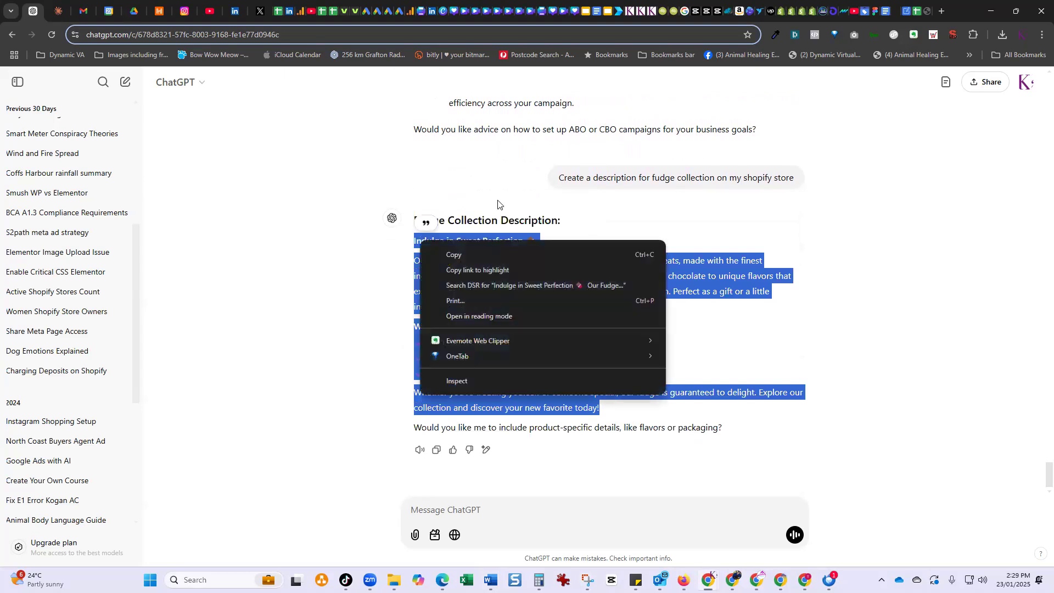
{"action": "left_click", "coordinate": [441, 254]}
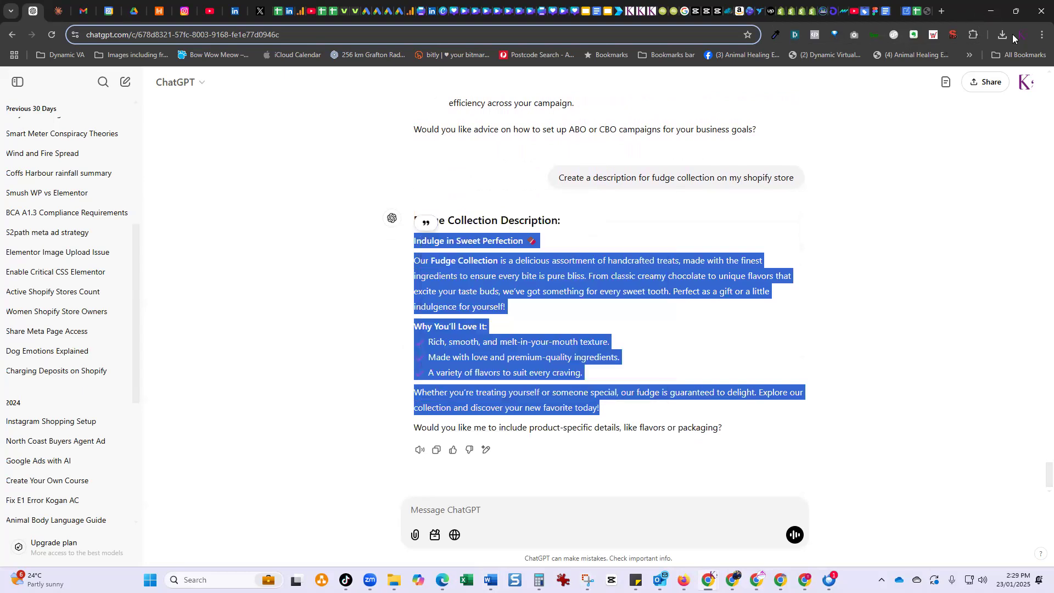
{"action": "key", "text": "alt+Tab"}
{"action": "right_click", "coordinate": [378, 215]}
{"action": "left_click", "coordinate": [426, 298]}
{"action": "scroll", "coordinate": [459, 303], "scroll_direction": "down", "scroll_amount": 1}
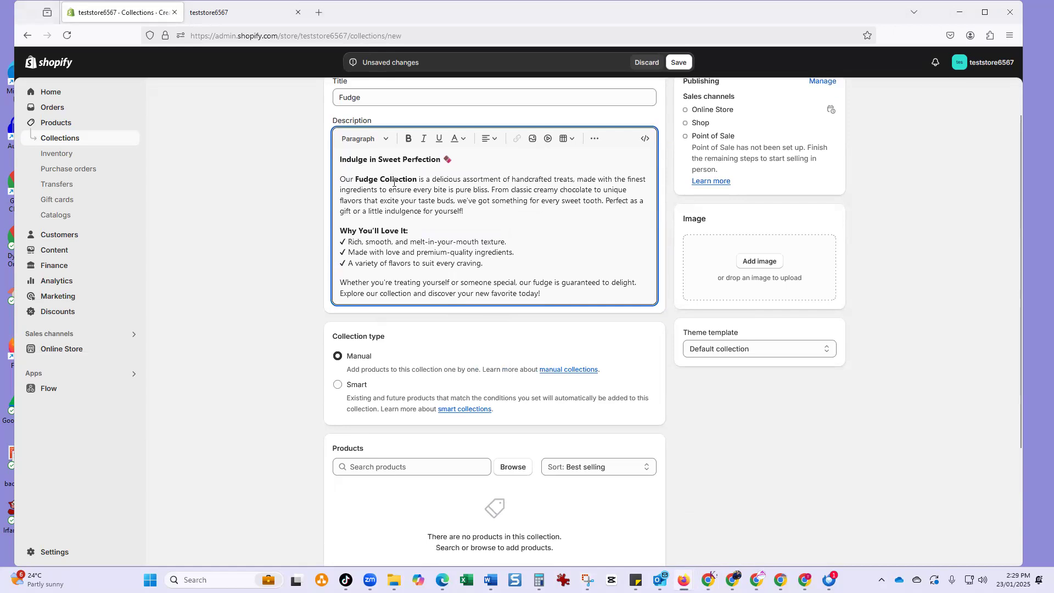
{"action": "scroll", "coordinate": [378, 238], "scroll_direction": "down", "scroll_amount": 1}
{"action": "scroll", "coordinate": [367, 232], "scroll_direction": "up", "scroll_amount": 2}
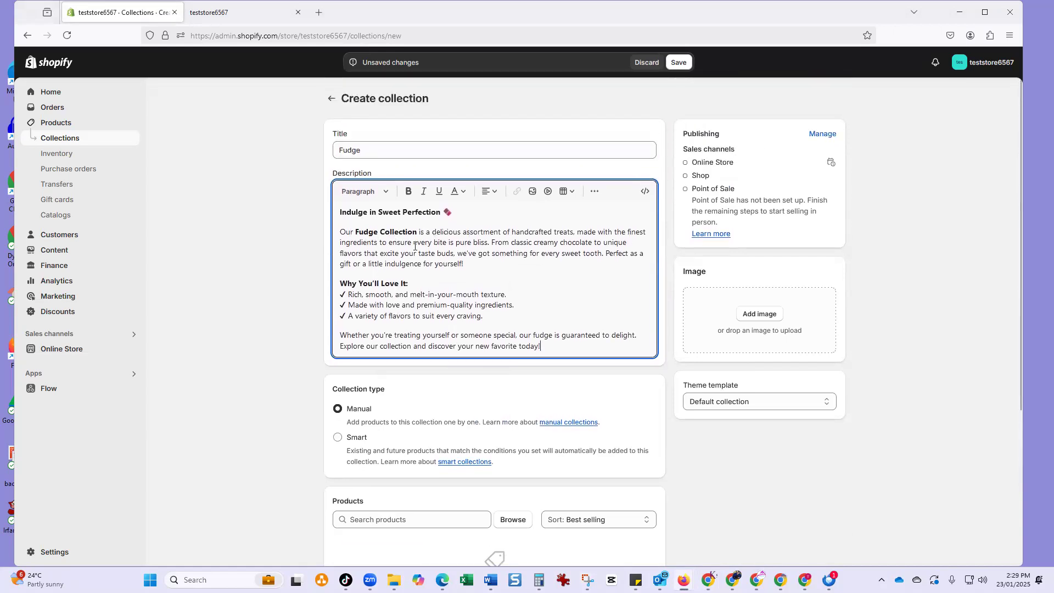
Add the Caramel Fudge product to the Fudge collection
{"action": "scroll", "coordinate": [451, 279], "scroll_direction": "down", "scroll_amount": 1}
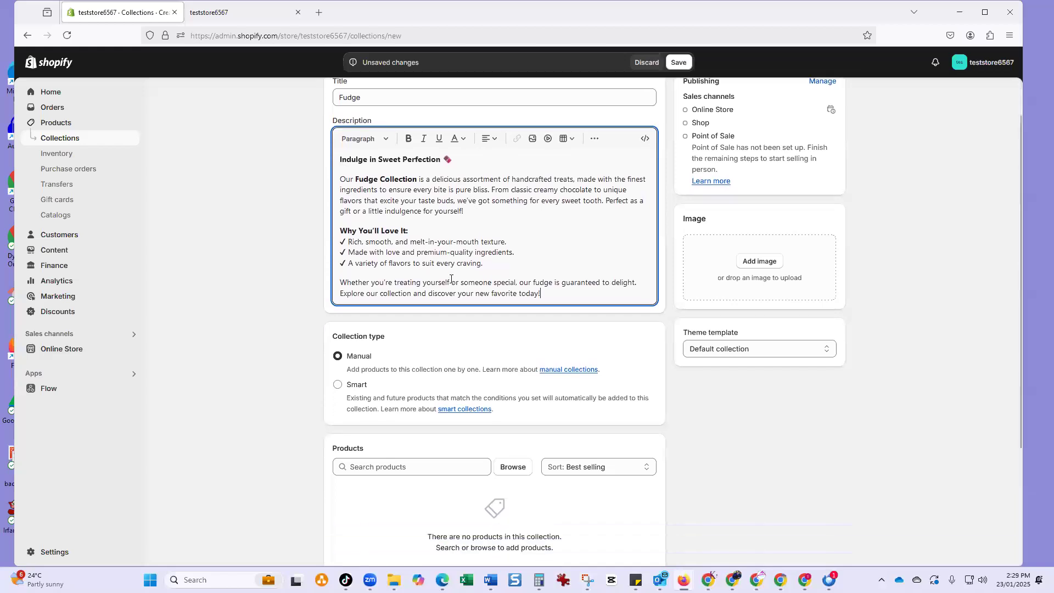
{"action": "scroll", "coordinate": [439, 405], "scroll_direction": "down", "scroll_amount": 3}
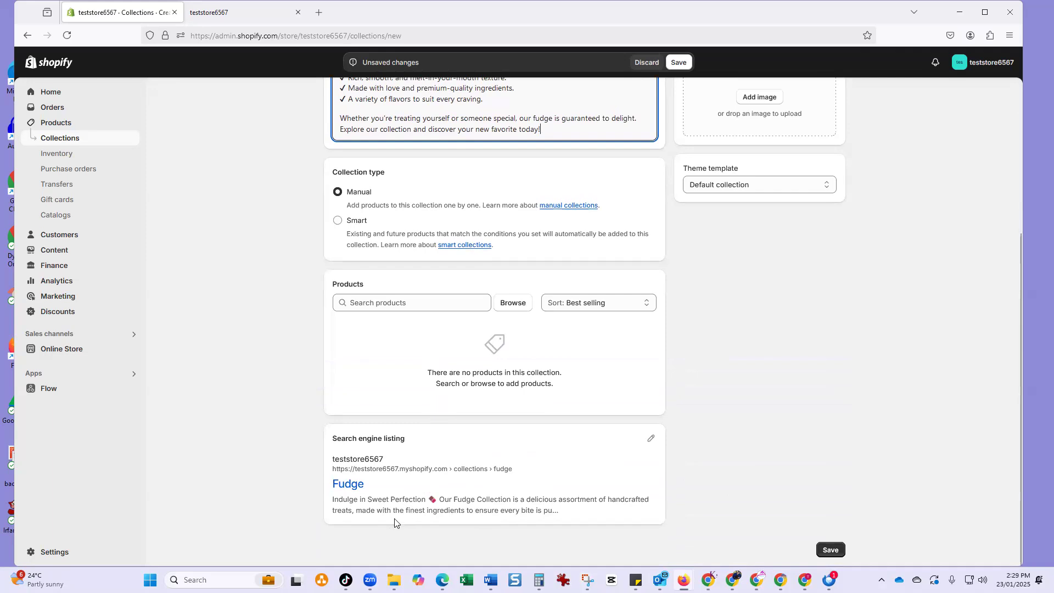
{"action": "scroll", "coordinate": [394, 498], "scroll_direction": "up", "scroll_amount": 3}
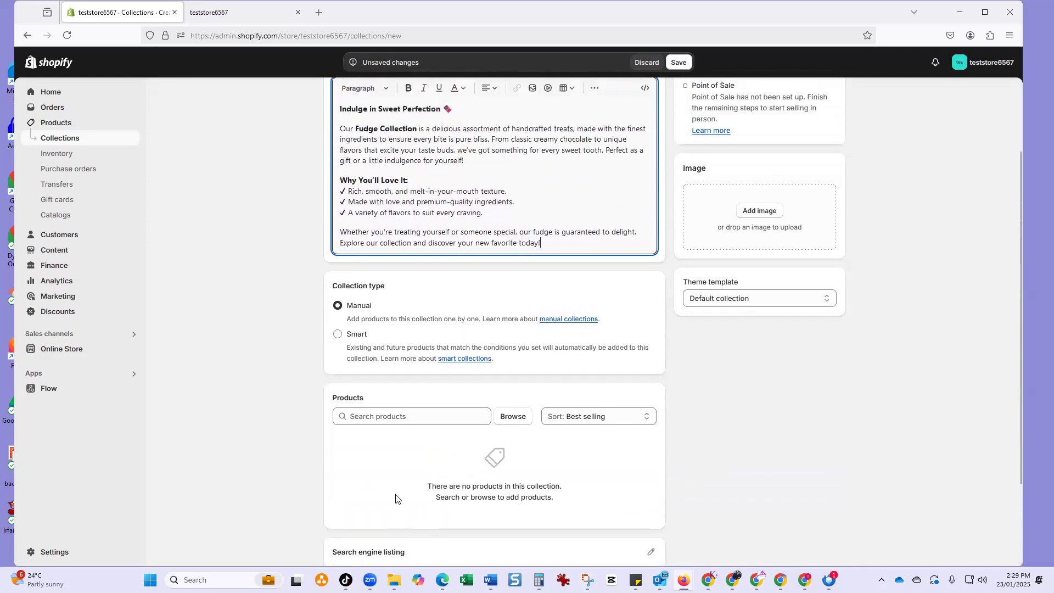
{"action": "scroll", "coordinate": [404, 472], "scroll_direction": "down", "scroll_amount": 3}
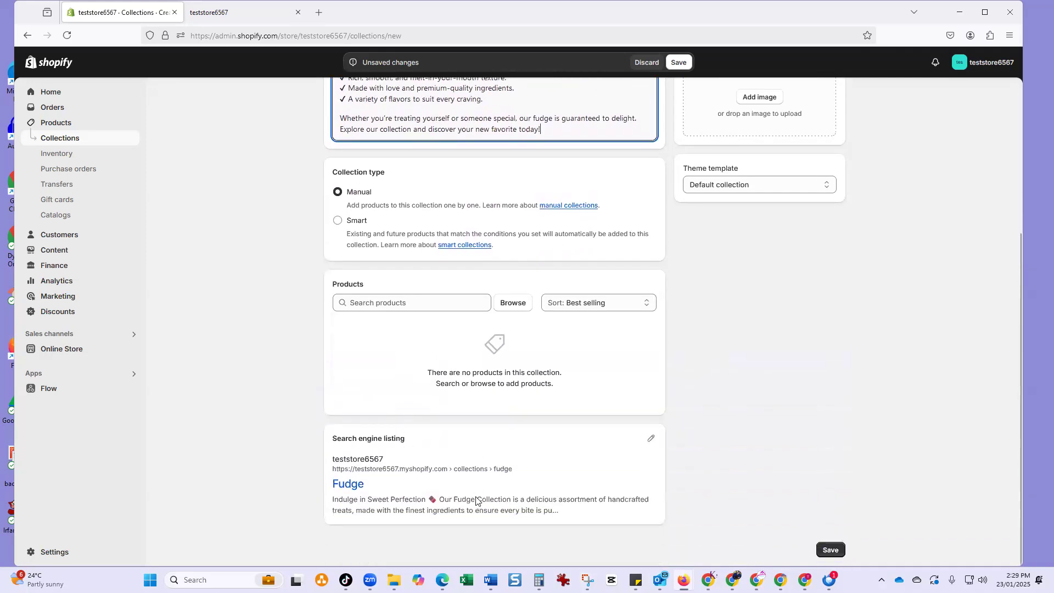
{"action": "left_click", "coordinate": [511, 305]}
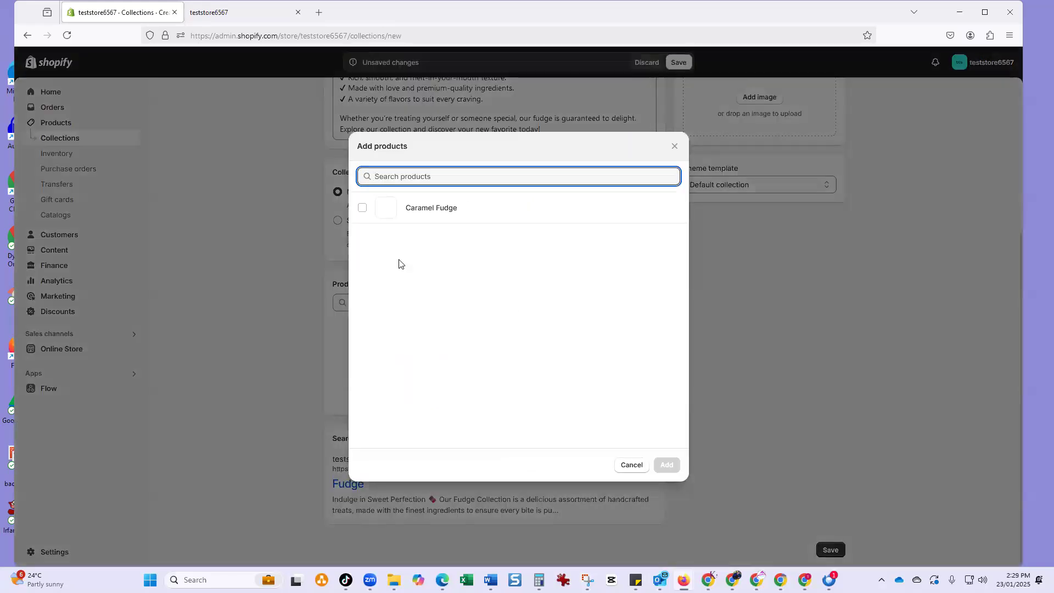
{"action": "left_click", "coordinate": [364, 211]}
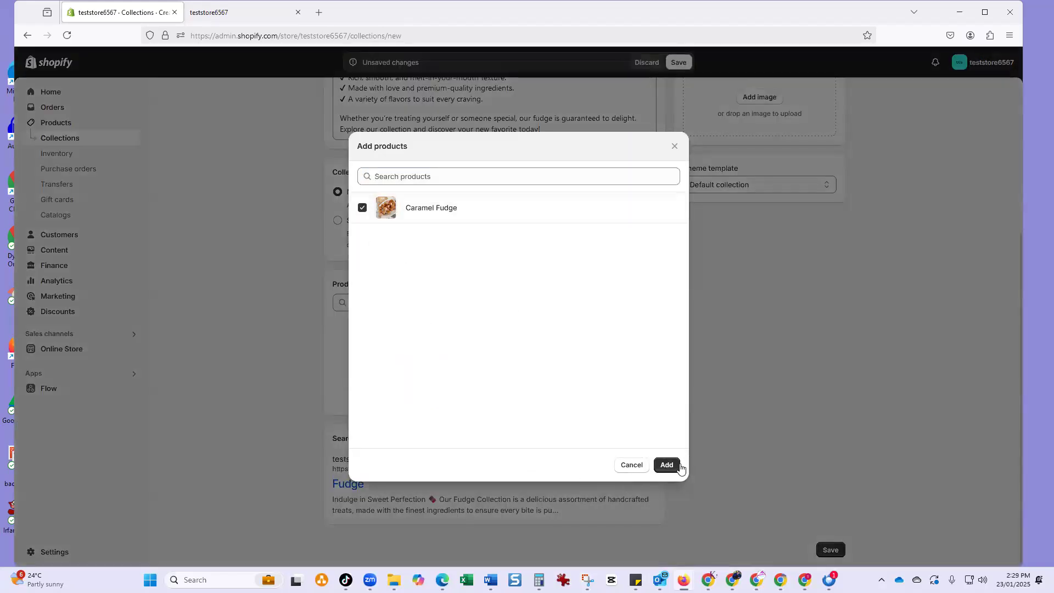
{"action": "left_click", "coordinate": [668, 466]}
{"action": "scroll", "coordinate": [755, 386], "scroll_direction": "up", "scroll_amount": 3}
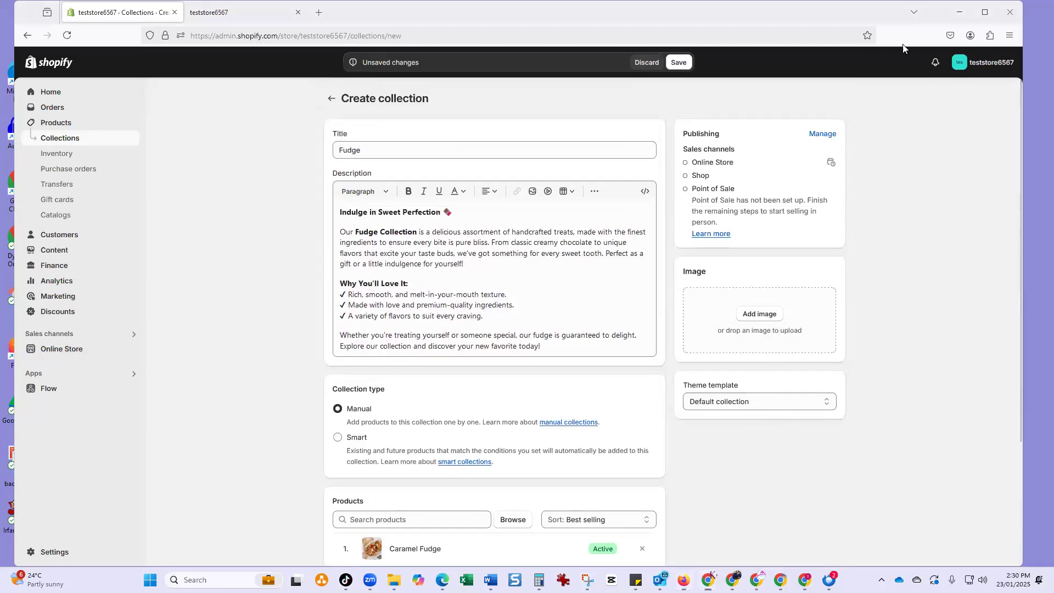
Switch to ChatGPT and submit the prompt "create an image for my fudge collection"
{"action": "key", "text": "alt+Tab"}
{"action": "left_click", "coordinate": [462, 496]}
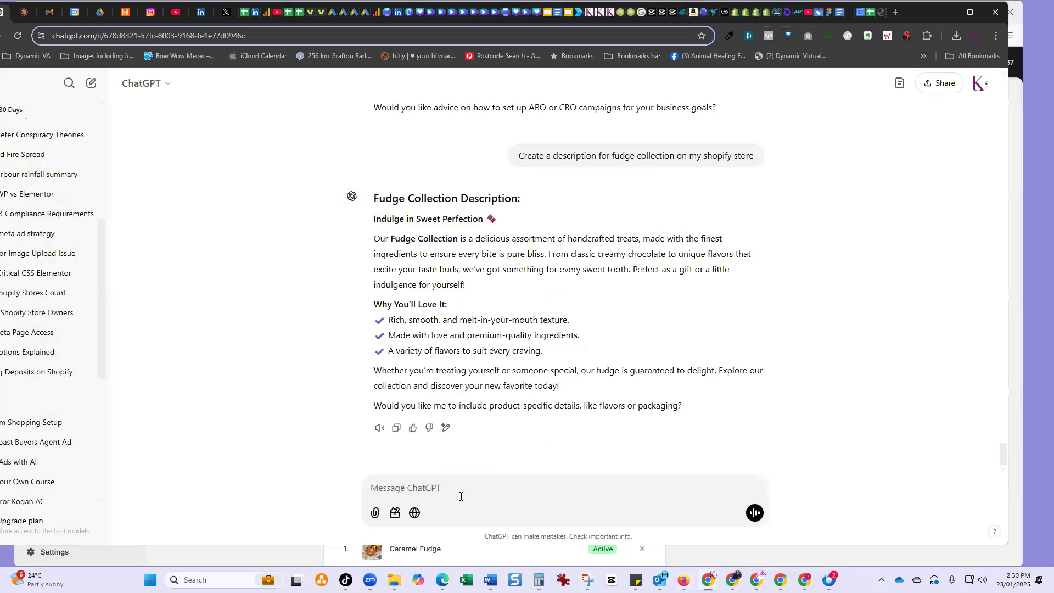
{"action": "type", "text": "cr"}
{"action": "key", "text": "BackSpace"}
{"action": "key", "text": "BackSpace"}
{"action": "key", "text": "BackSpace"}
{"action": "key", "text": "BackSpace"}
{"action": "type", "text": "fudge collection"}
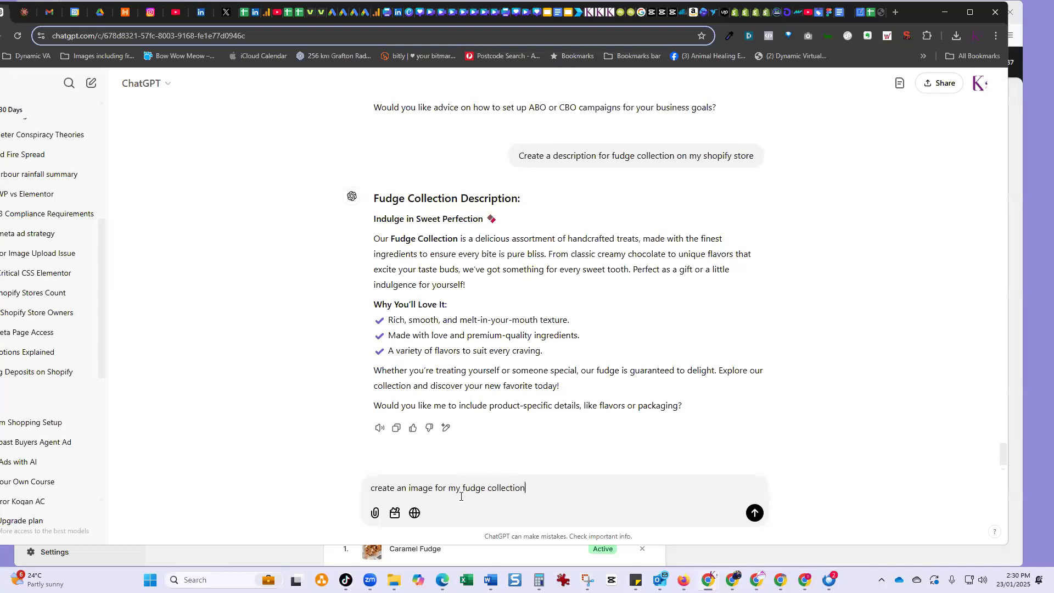
{"action": "key", "text": "Return"}
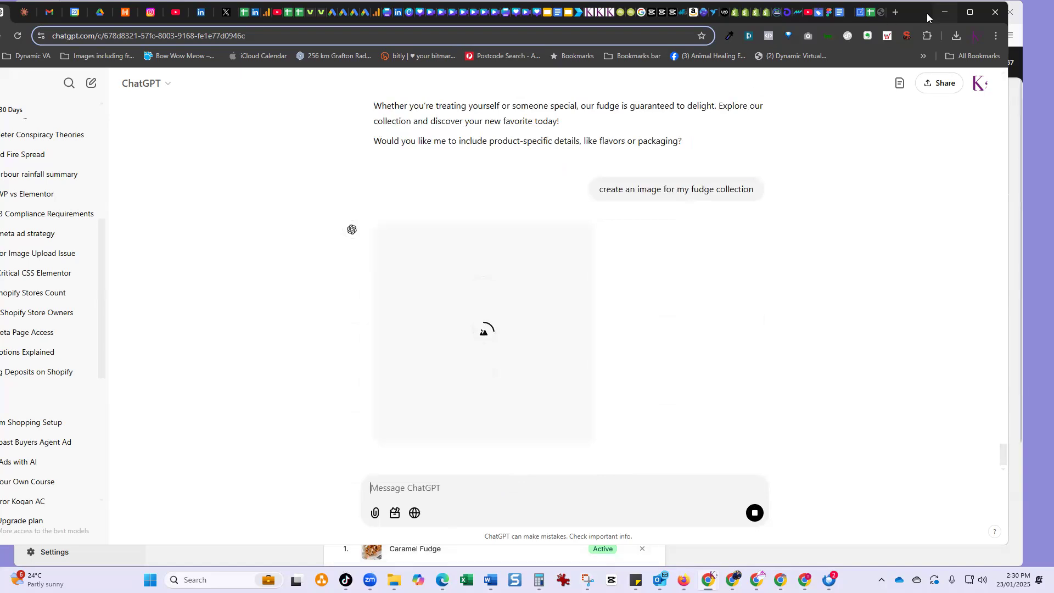
{"action": "left_click_drag", "start_coordinate": [932, 13], "coordinate": [955, 17]}
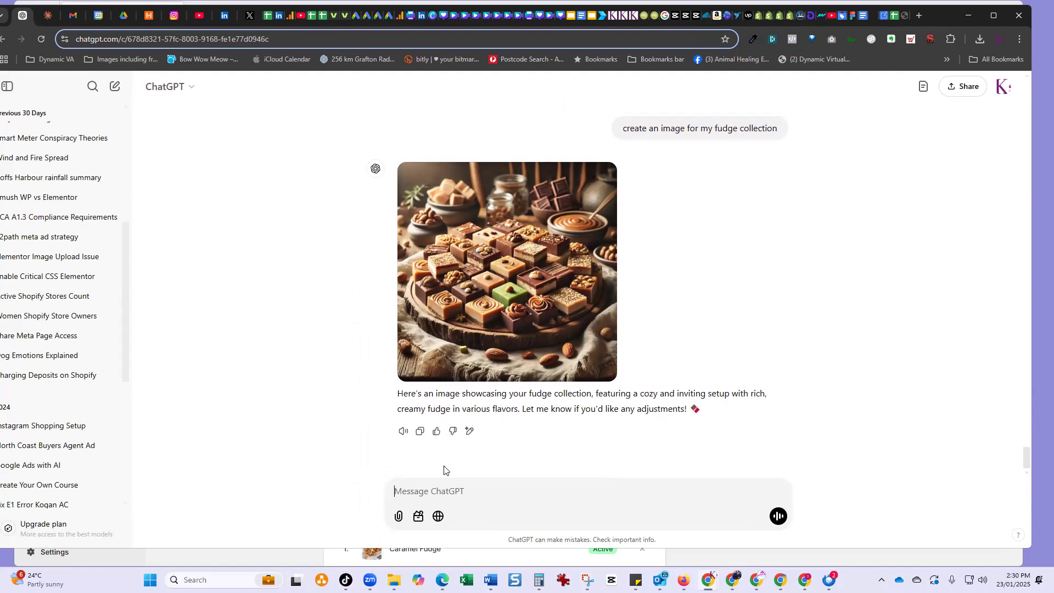
Request a new image version with "less fancy topings" and download it, returning to the Shopify collection form
{"action": "type", "text": "loe"}
{"action": "key", "text": "Return"}
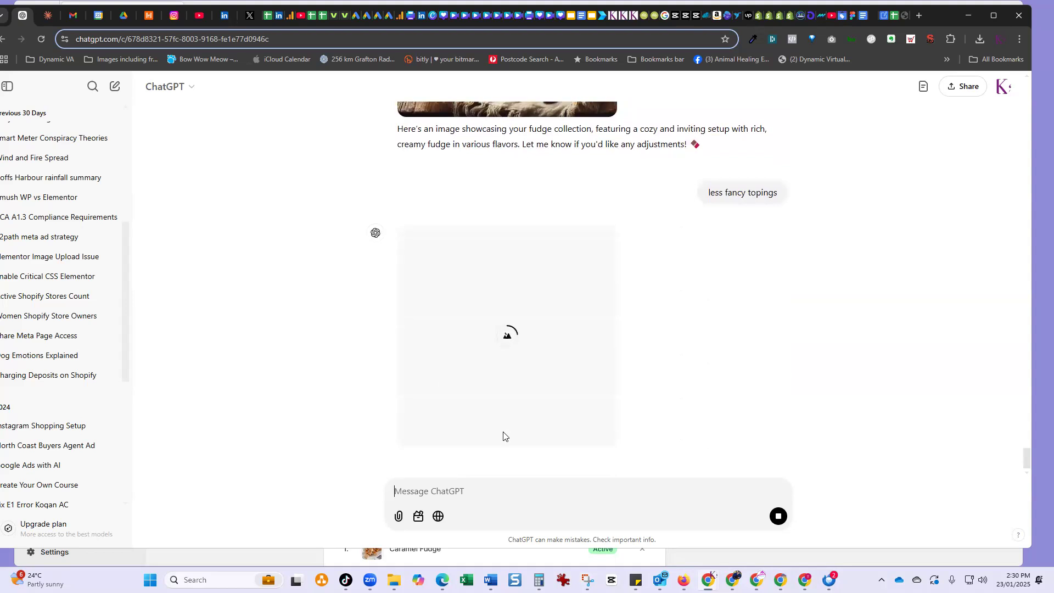
{"action": "scroll", "coordinate": [502, 436], "scroll_direction": "up", "scroll_amount": 5}
{"action": "scroll", "coordinate": [505, 439], "scroll_direction": "down", "scroll_amount": 2}
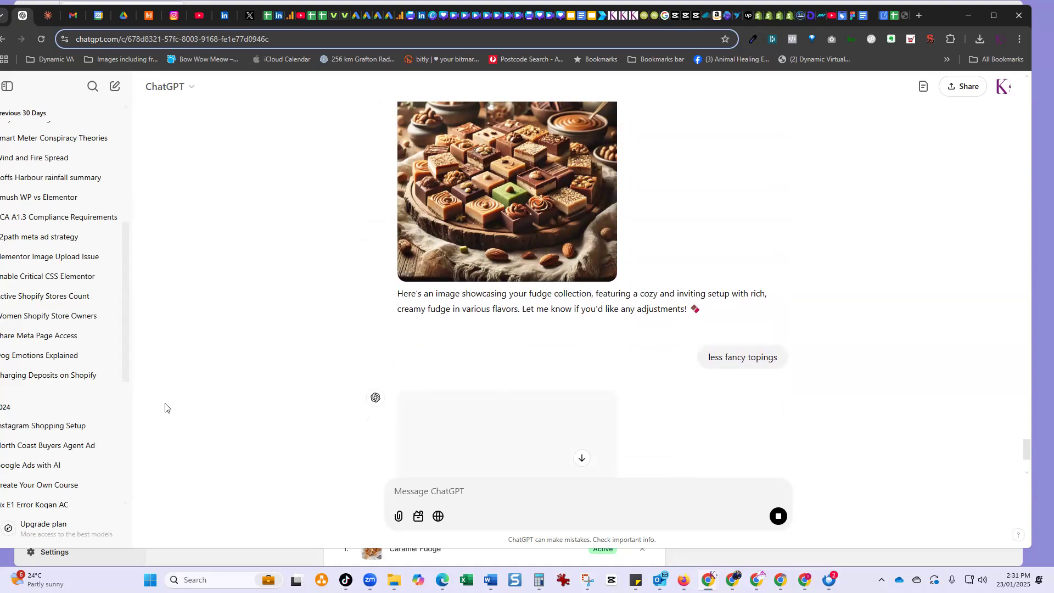
{"action": "scroll", "coordinate": [166, 408], "scroll_direction": "down", "scroll_amount": 3}
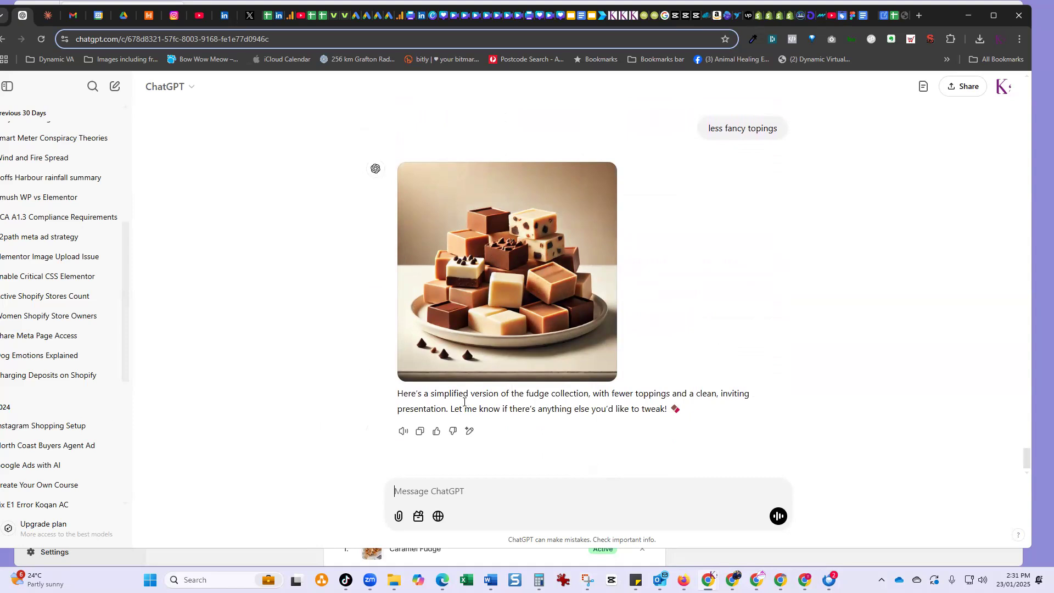
{"action": "left_click", "coordinate": [600, 179]}
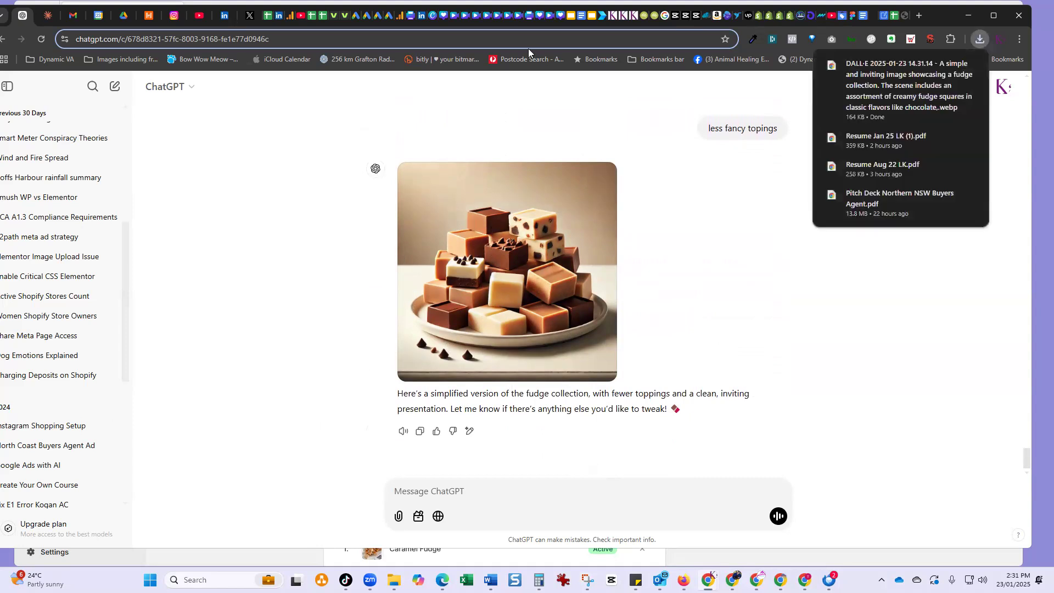
{"action": "left_click", "coordinate": [977, 17]}
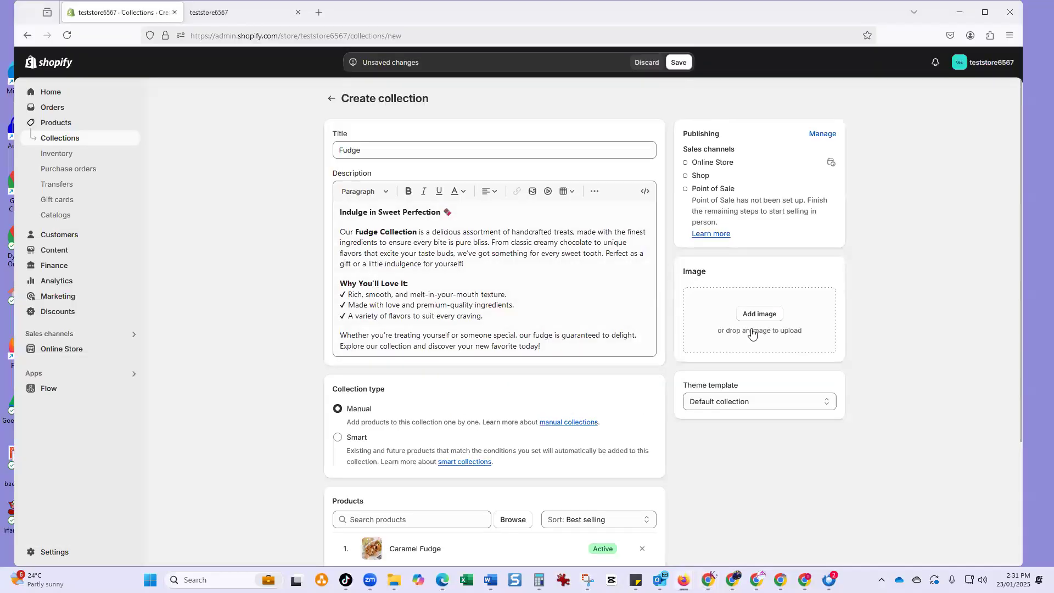
Upload the generated DALL-E fudge image from the Downloads folder through the collection's image picker, leaving the picker without applying an image
{"action": "left_click", "coordinate": [760, 320]}
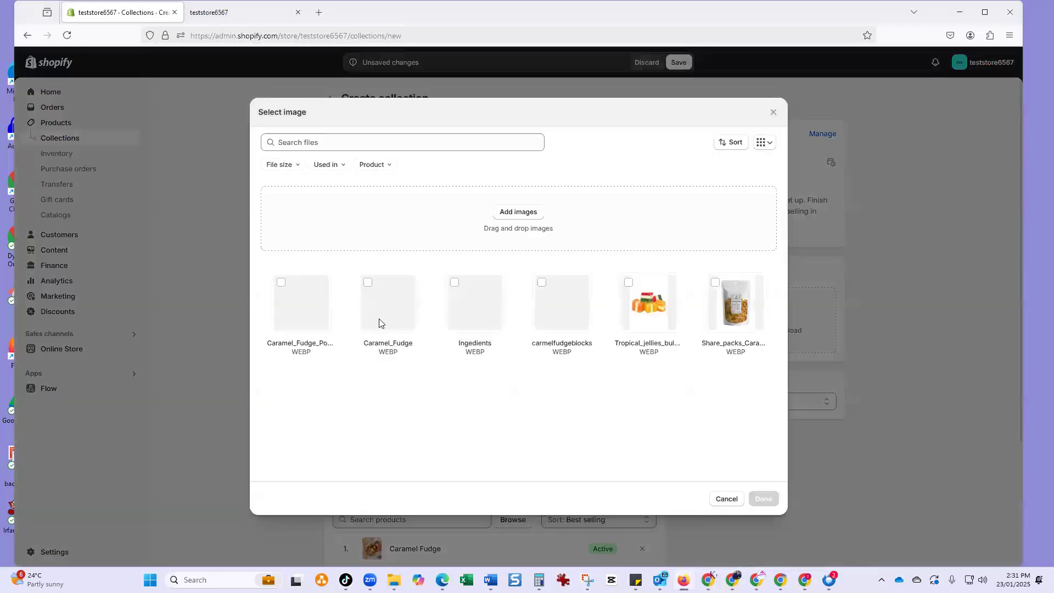
{"action": "left_click", "coordinate": [503, 218]}
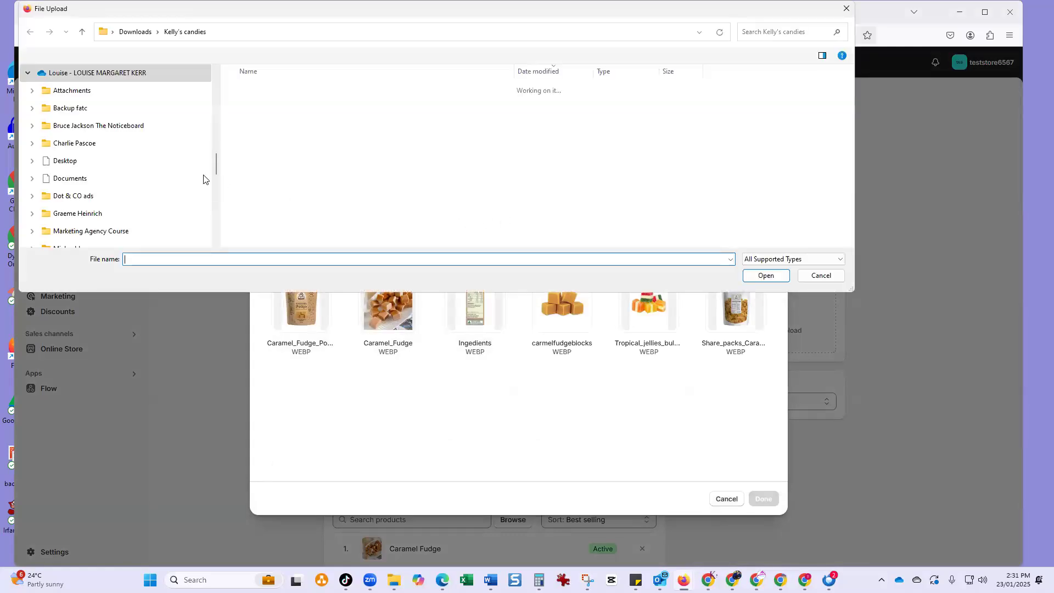
{"action": "scroll", "coordinate": [82, 178], "scroll_direction": "down", "scroll_amount": 2}
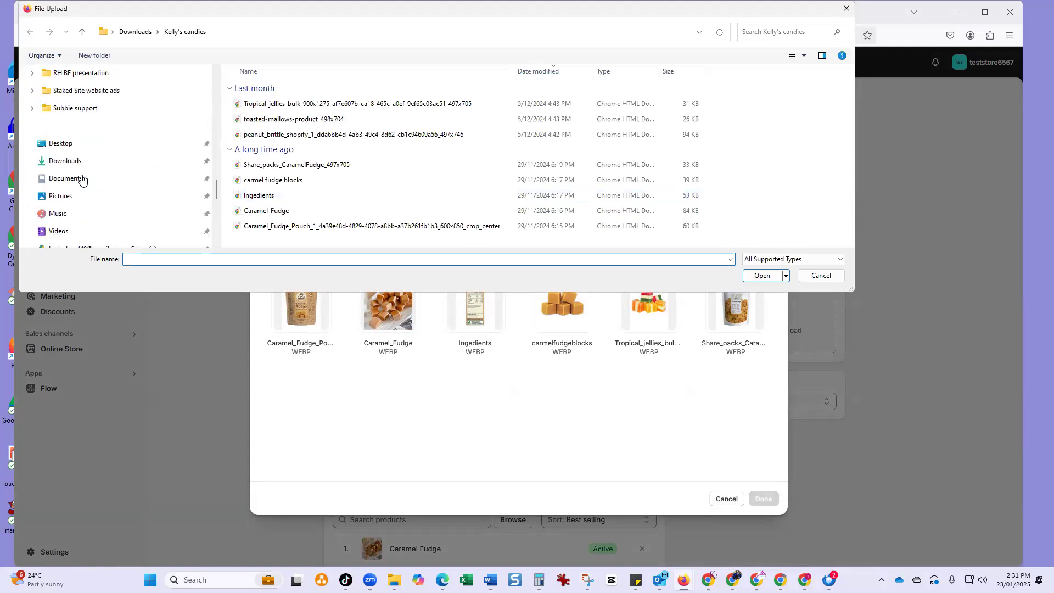
{"action": "left_click", "coordinate": [64, 162]}
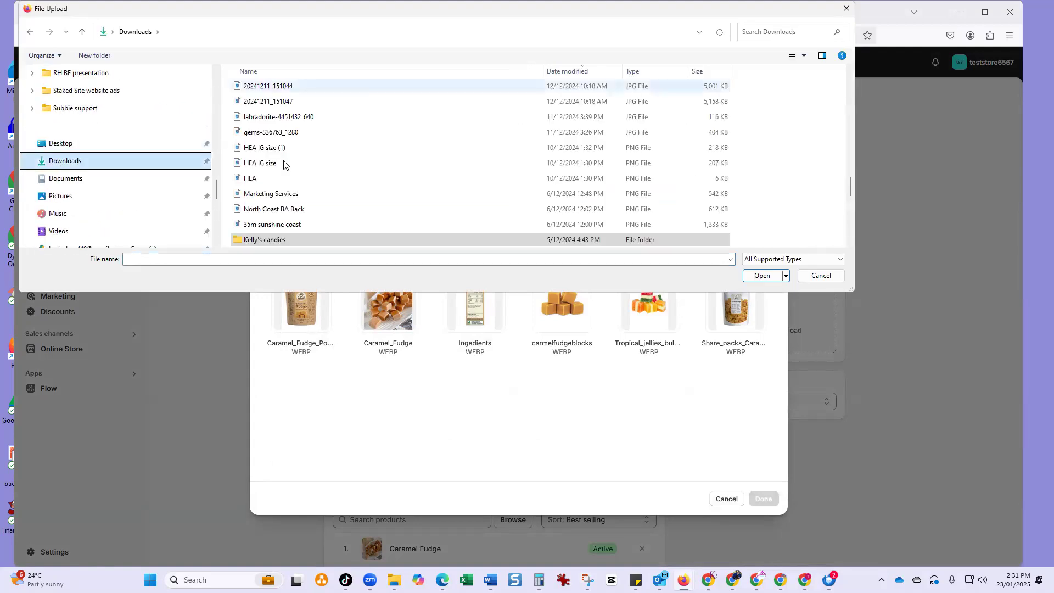
{"action": "scroll", "coordinate": [320, 156], "scroll_direction": "up", "scroll_amount": 6}
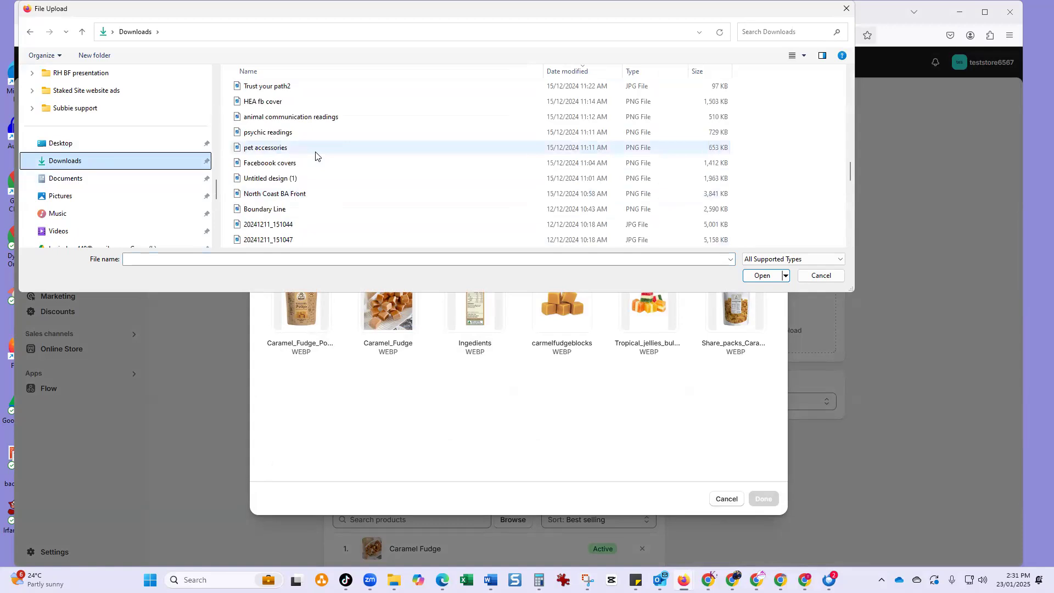
{"action": "scroll", "coordinate": [320, 155], "scroll_direction": "up", "scroll_amount": 5}
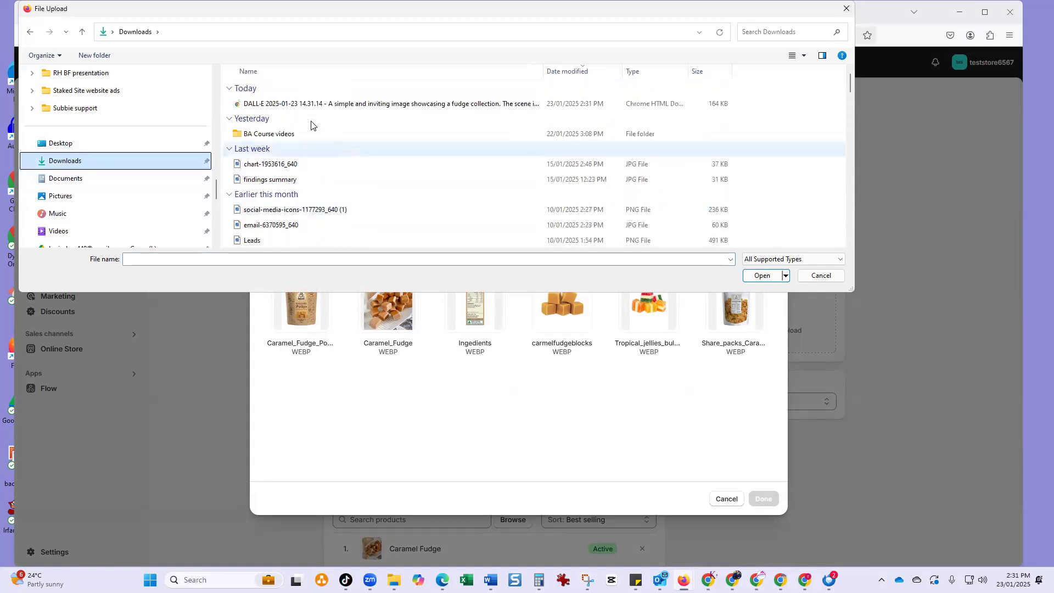
{"action": "left_click", "coordinate": [378, 103]}
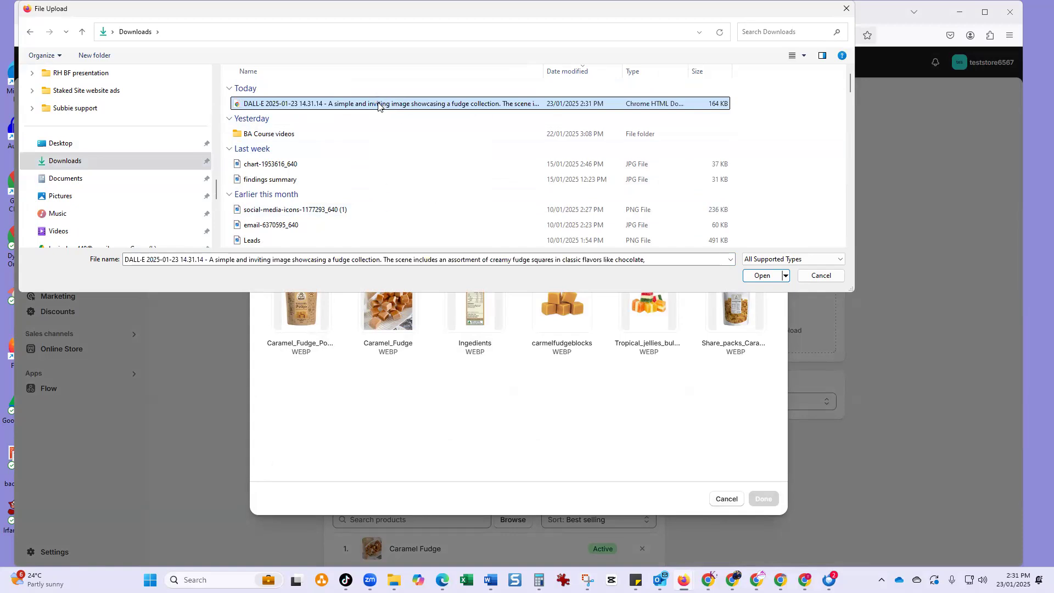
{"action": "right_click", "coordinate": [377, 104]}
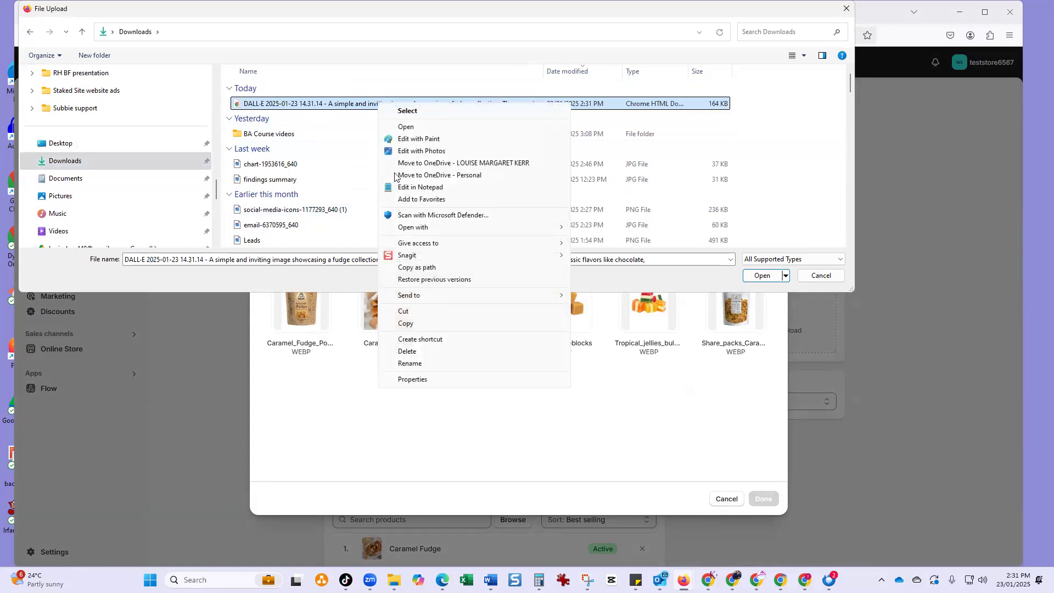
{"action": "left_click", "coordinate": [420, 364]}
{"action": "left_click", "coordinate": [247, 106]}
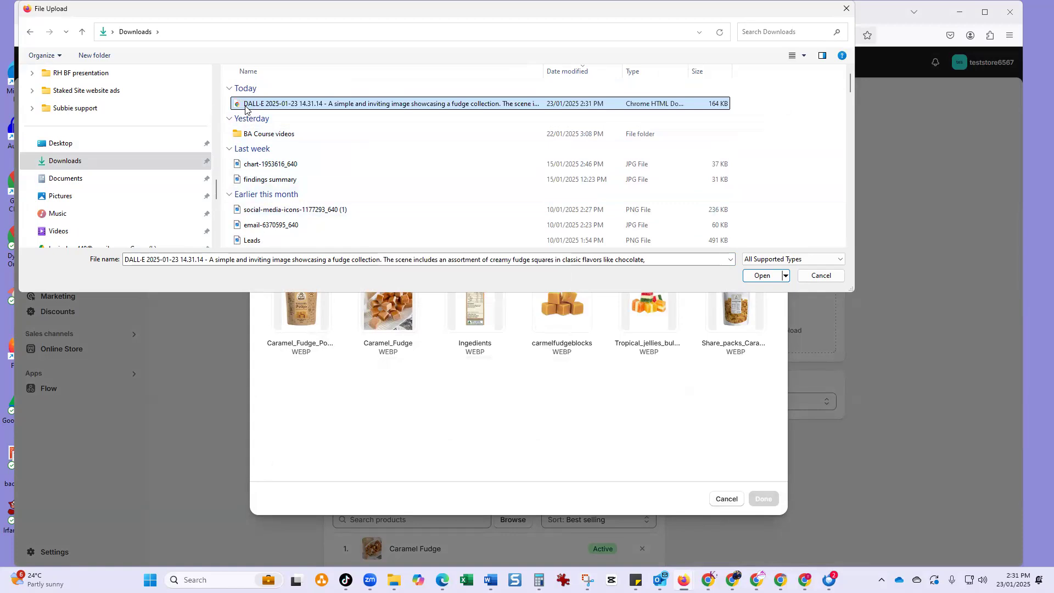
{"action": "double_click", "coordinate": [316, 109]}
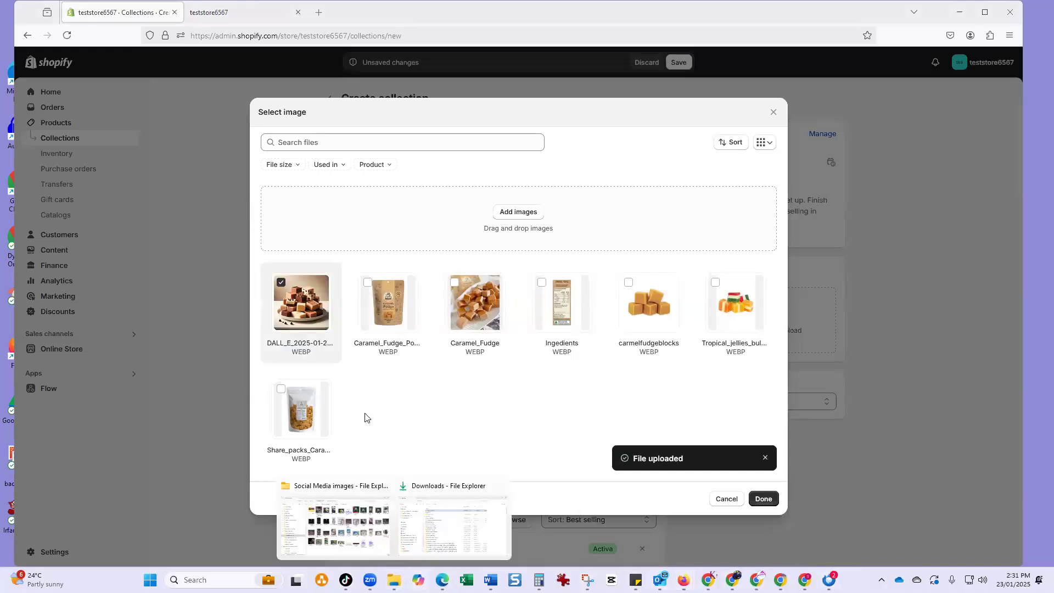
{"action": "left_click", "coordinate": [287, 322]}
{"action": "left_click", "coordinate": [285, 321]}
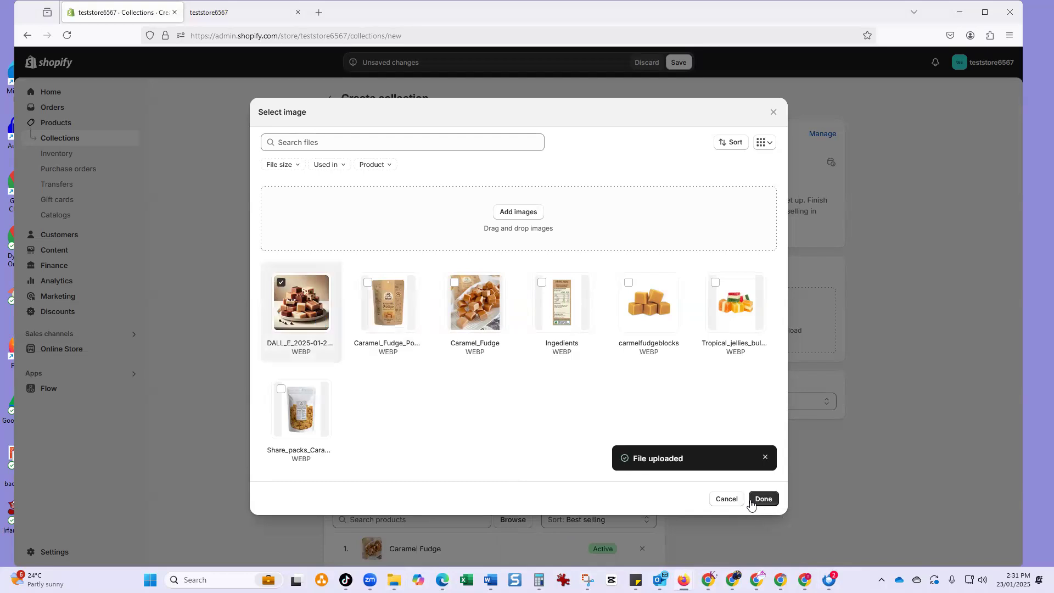
{"action": "left_click", "coordinate": [733, 500]}
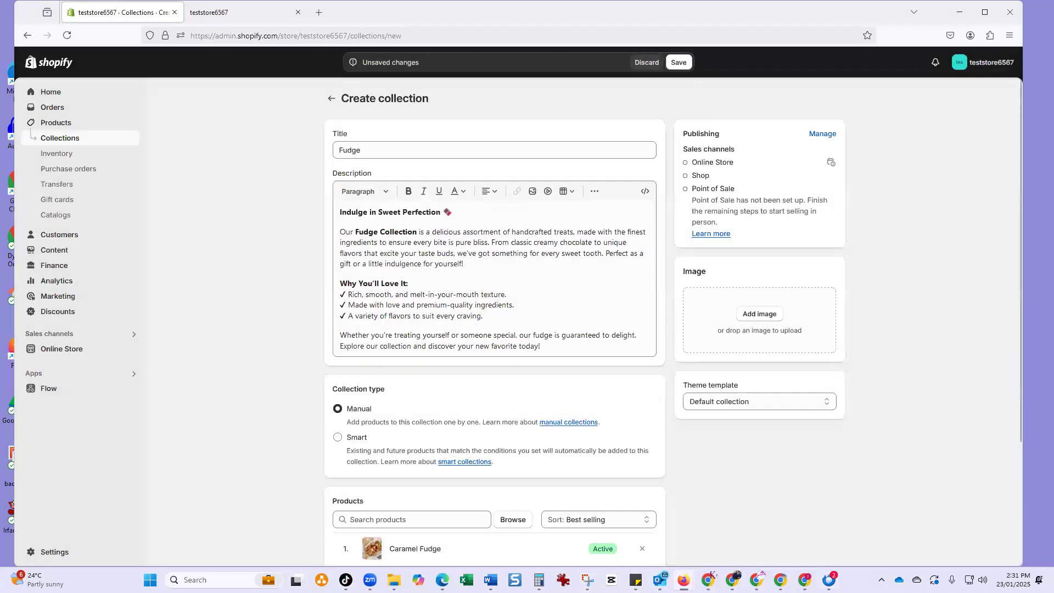
Switch to File Explorer and rename the DALL-E fudge image in Downloads to "fudge collection"
{"action": "mouse_move", "coordinate": [394, 580]}
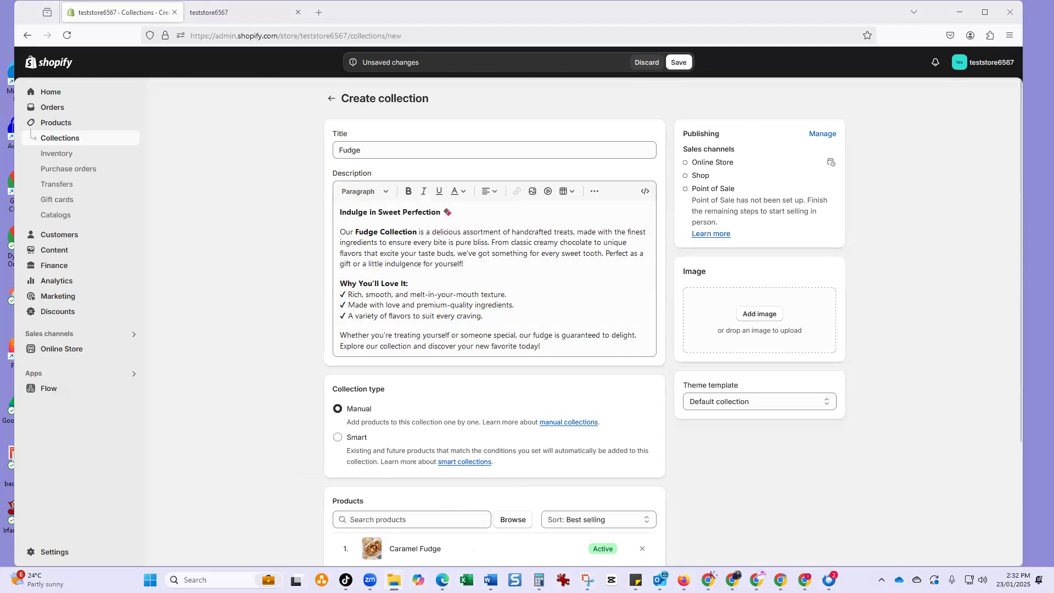
{"action": "key", "text": "alt+Tab"}
{"action": "left_click", "coordinate": [476, 209]}
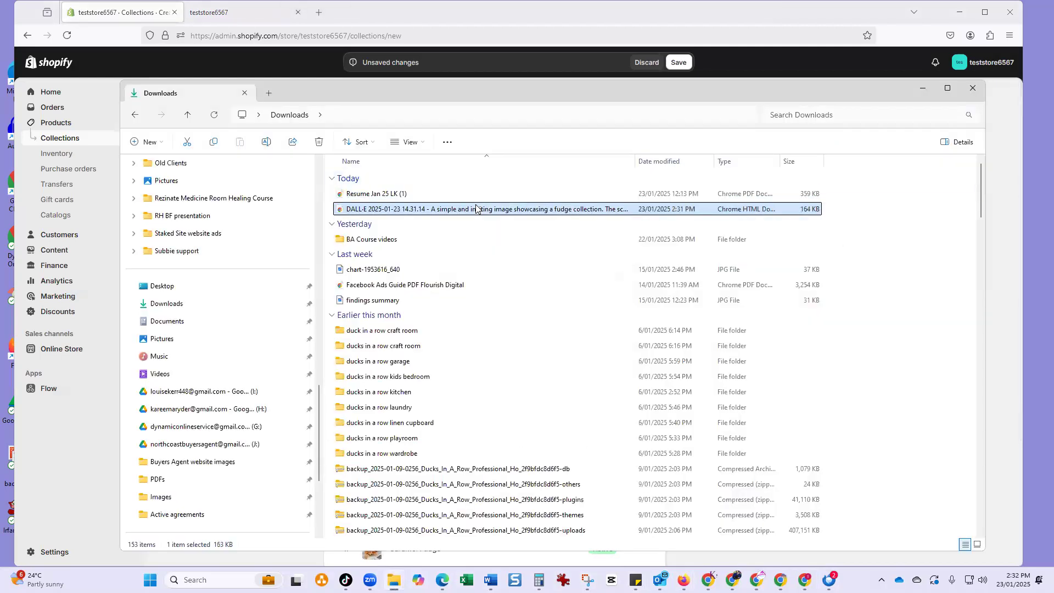
{"action": "right_click", "coordinate": [475, 210]}
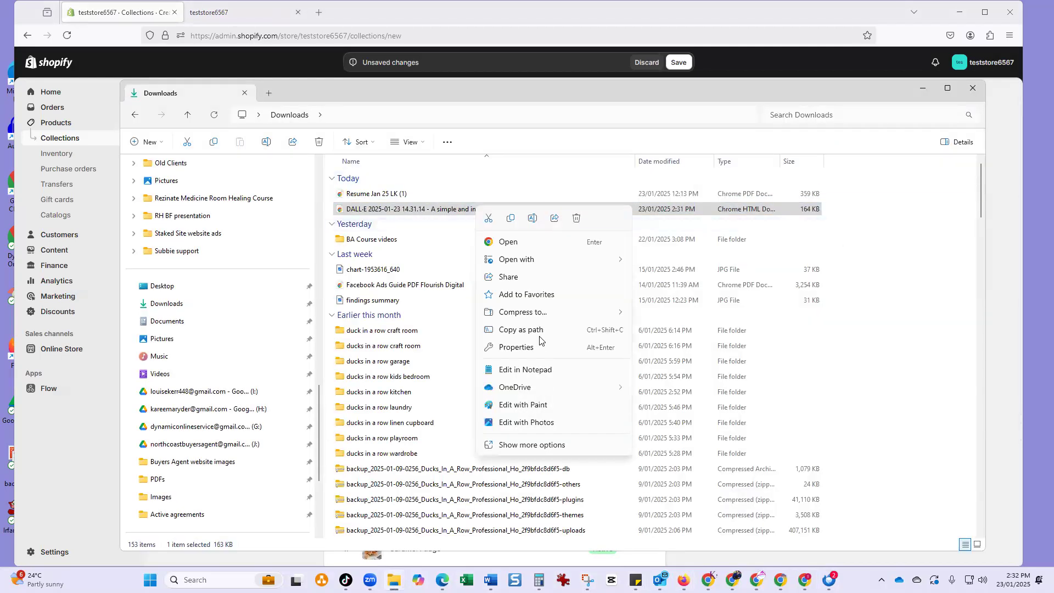
{"action": "left_click", "coordinate": [532, 218]}
{"action": "left_click", "coordinate": [427, 210]}
{"action": "left_click_drag", "start_coordinate": [430, 212], "coordinate": [328, 172]}
{"action": "key", "text": "BackSpace"}
{"action": "key", "text": "Delete"}
{"action": "key", "text": "Delete"}
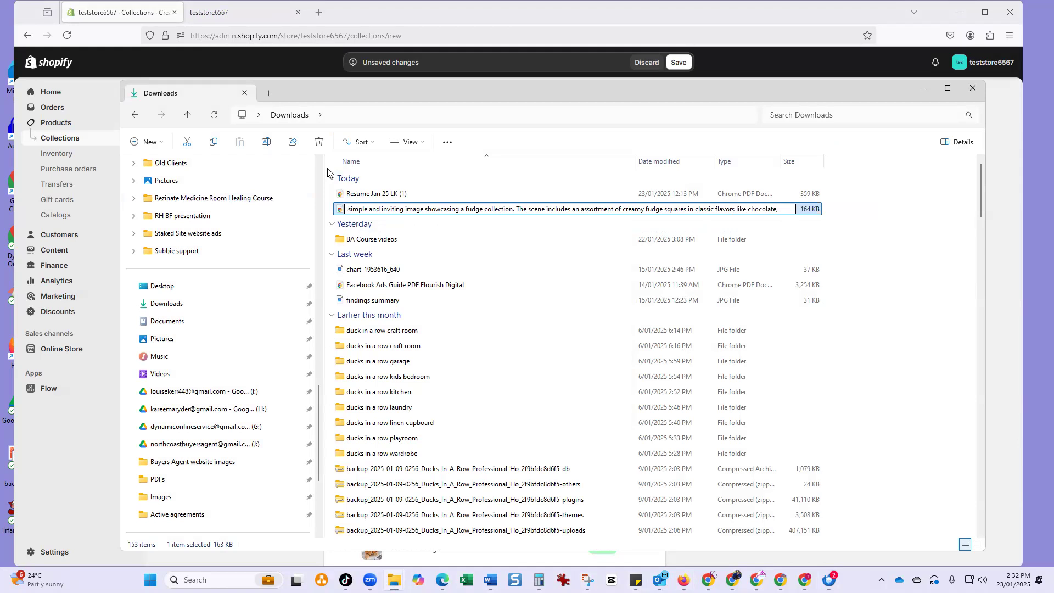
{"action": "key", "text": "Delete"}
{"action": "key", "text": "Delete"}
{"action": "key", "text": "Delete"}
{"action": "key", "text": "Delete"}
{"action": "key", "text": "Delete"}
{"action": "key", "text": "Delete"}
{"action": "key", "text": "Delete"}
{"action": "key", "text": "Delete"}
{"action": "key", "text": "Delete"}
{"action": "key", "text": "Delete"}
{"action": "key", "text": "Delete"}
{"action": "key", "text": "Delete"}
{"action": "key", "text": "Delete"}
{"action": "key", "text": "Delete"}
{"action": "key", "text": "Delete"}
{"action": "key", "text": "Delete"}
{"action": "key", "text": "Delete"}
{"action": "key", "text": "Delete"}
{"action": "key", "text": "Delete"}
{"action": "key", "text": "Delete"}
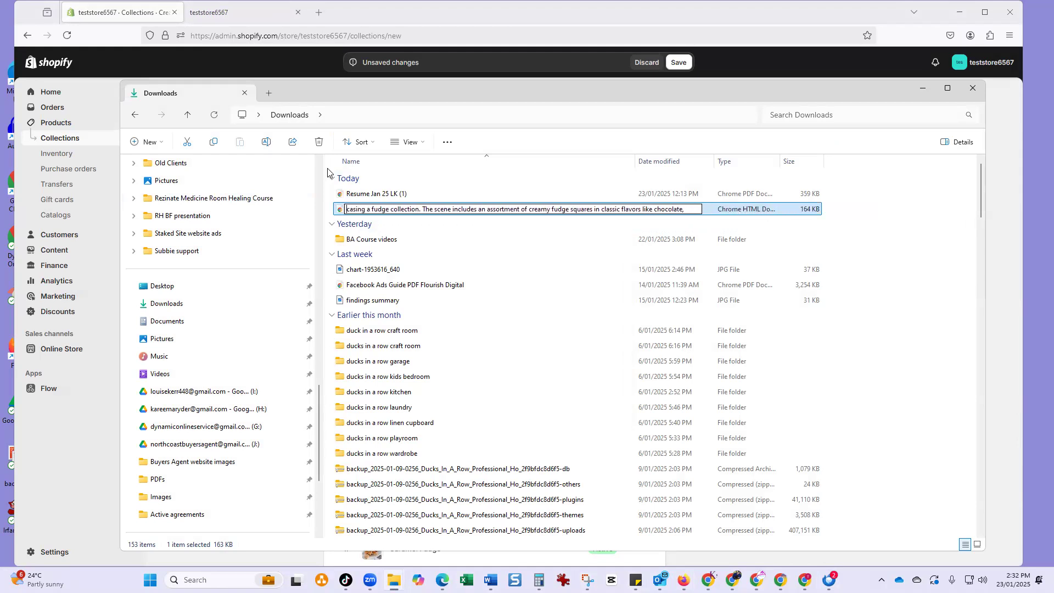
{"action": "key", "text": "Delete"}
{"action": "key", "text": "Delete"}
{"action": "key", "text": "Delete"}
{"action": "key", "text": "Delete"}
{"action": "key", "text": "Delete"}
{"action": "key", "text": "Delete"}
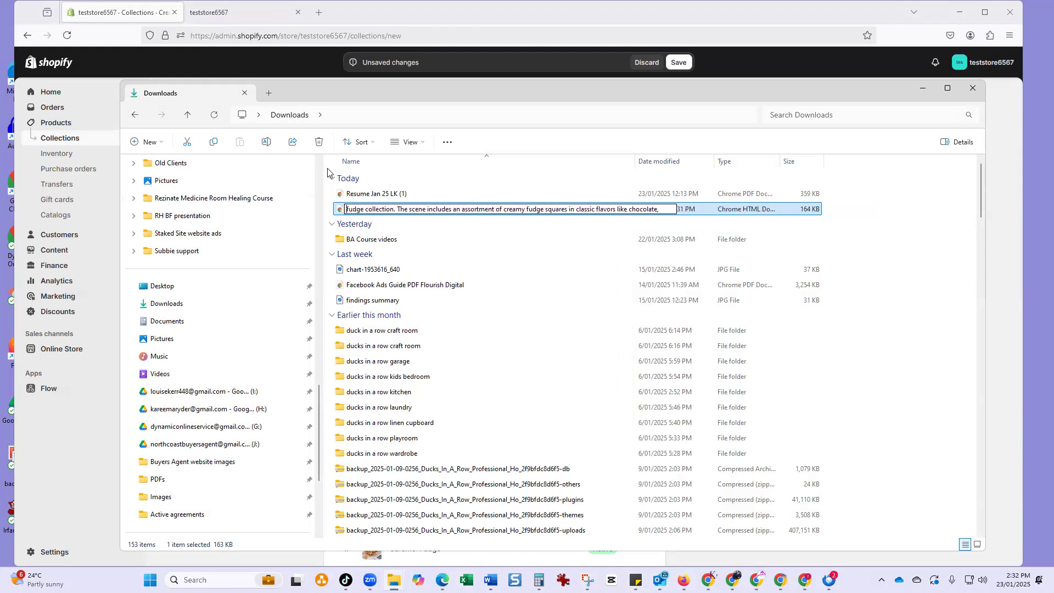
{"action": "key", "text": "shift+End"}
{"action": "key", "text": "Delete"}
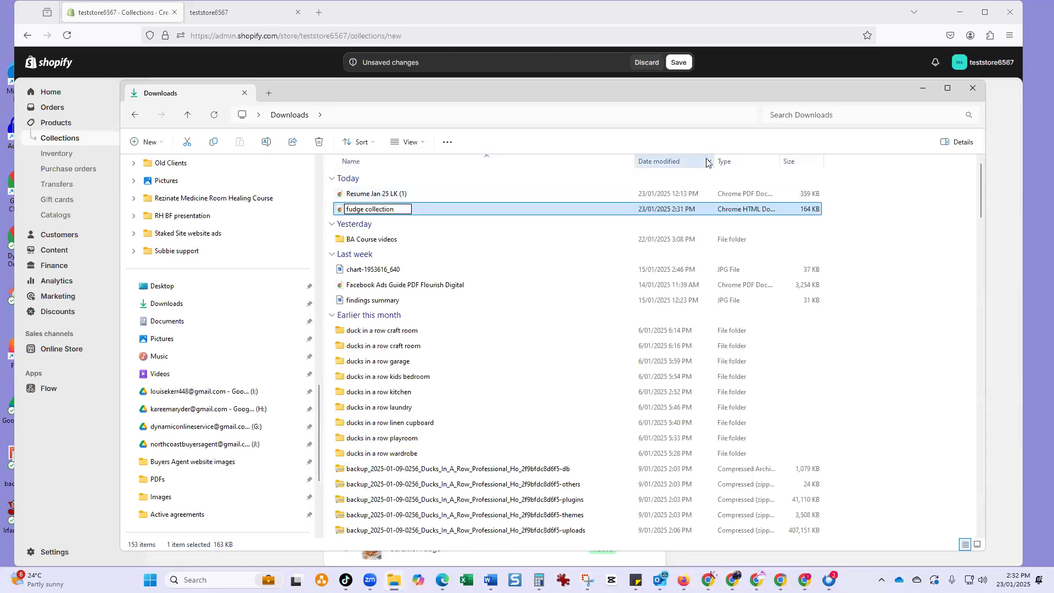
{"action": "key", "text": "Return"}
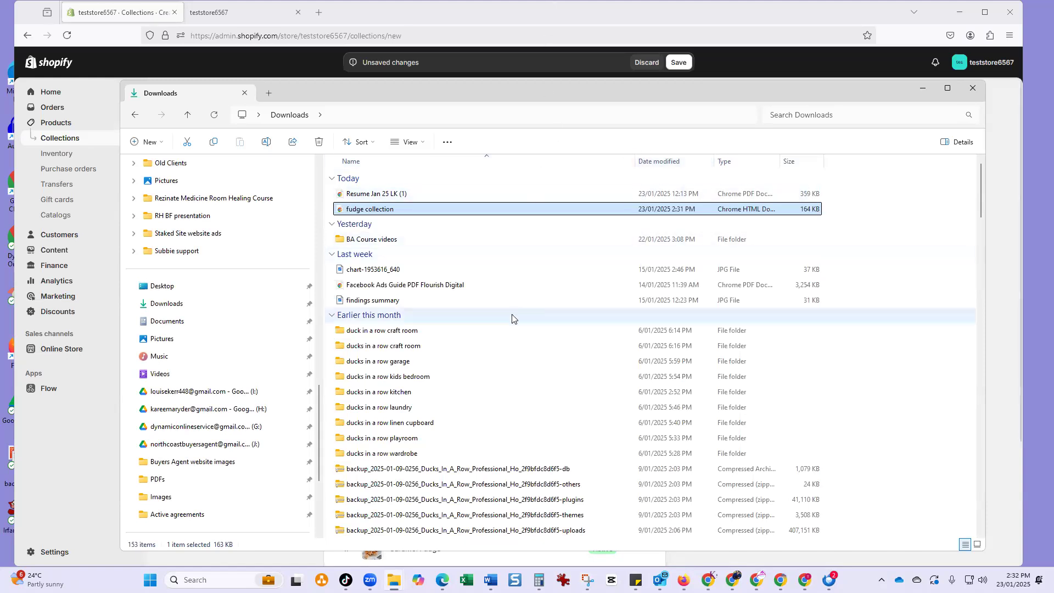
Back in Shopify, upload the "fudge collection" file from Downloads and apply the selected DALL_E fudge picture as the collection image
{"action": "left_click", "coordinate": [477, 16]}
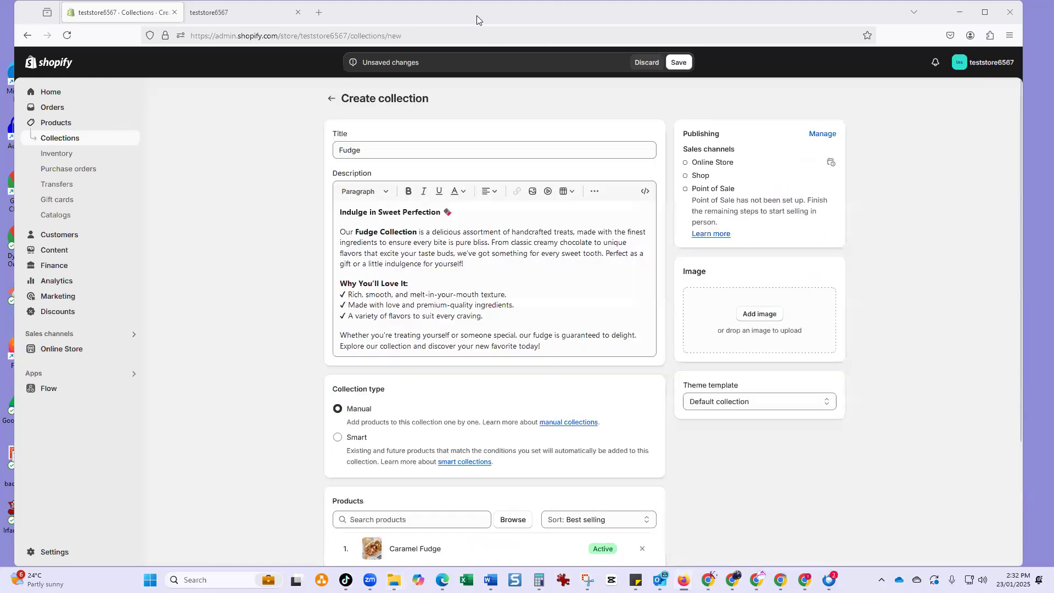
{"action": "left_click", "coordinate": [760, 314]}
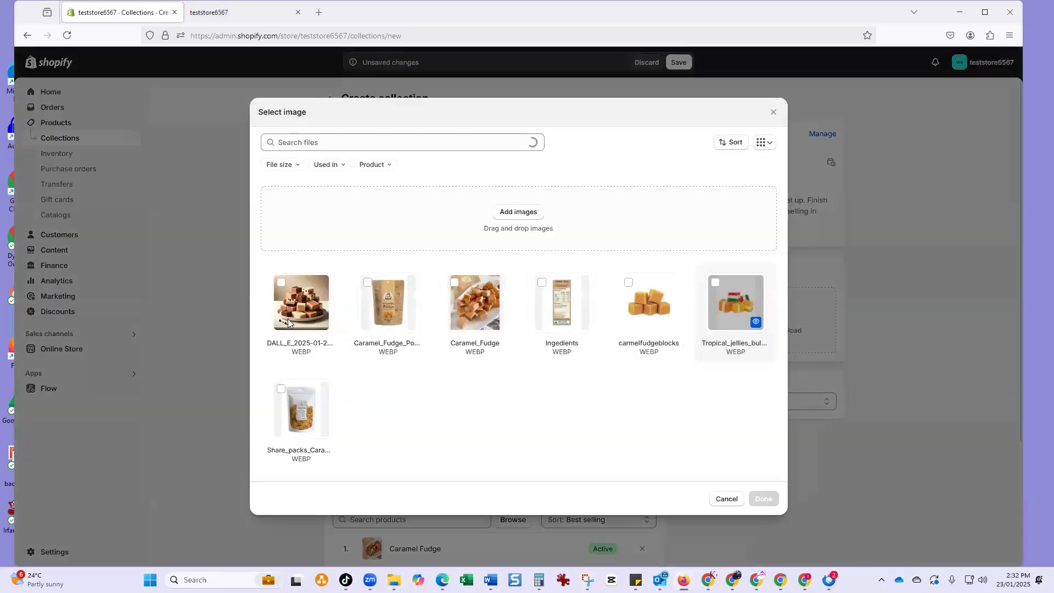
{"action": "left_click", "coordinate": [282, 283]}
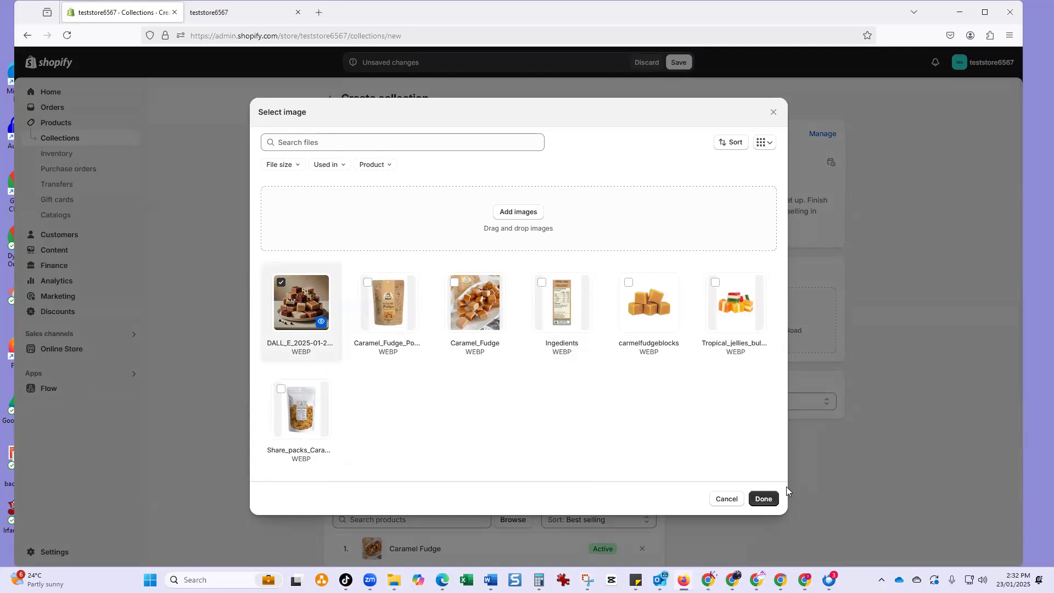
{"action": "left_click", "coordinate": [504, 217]}
{"action": "left_click", "coordinate": [278, 105]}
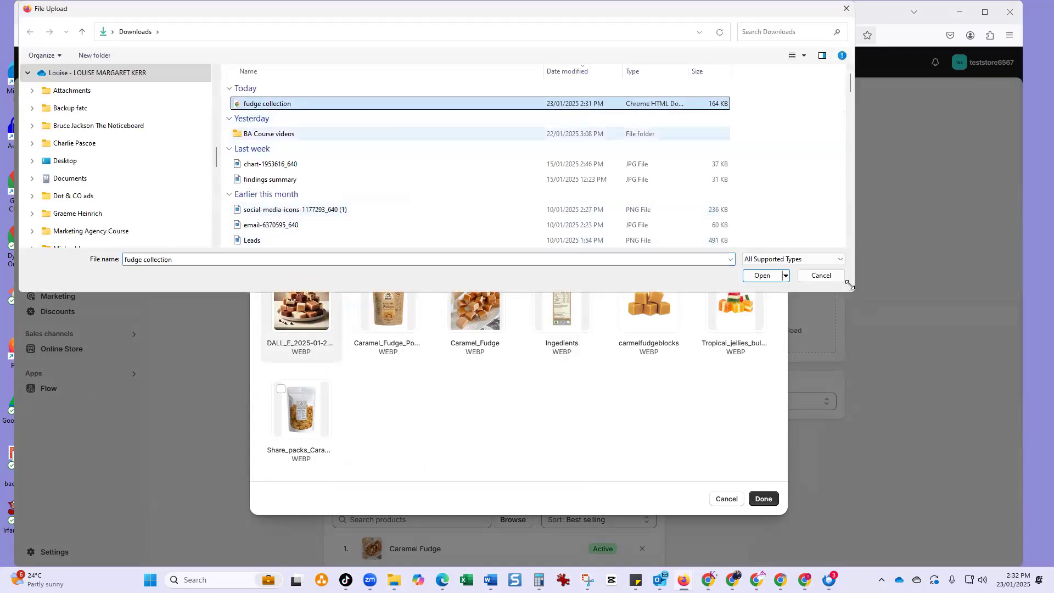
{"action": "left_click", "coordinate": [763, 276]}
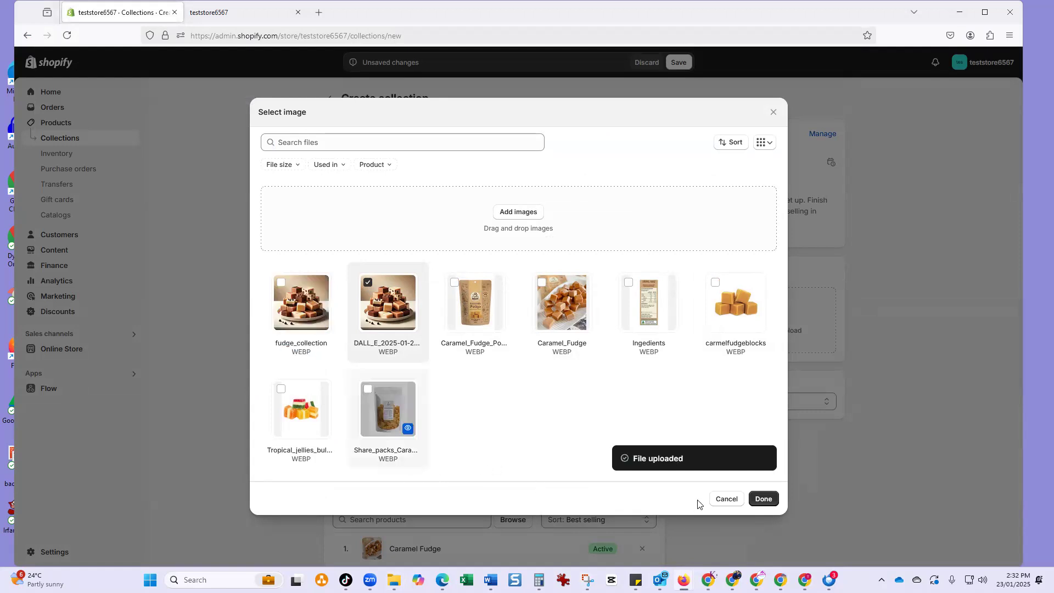
{"action": "left_click", "coordinate": [763, 498]}
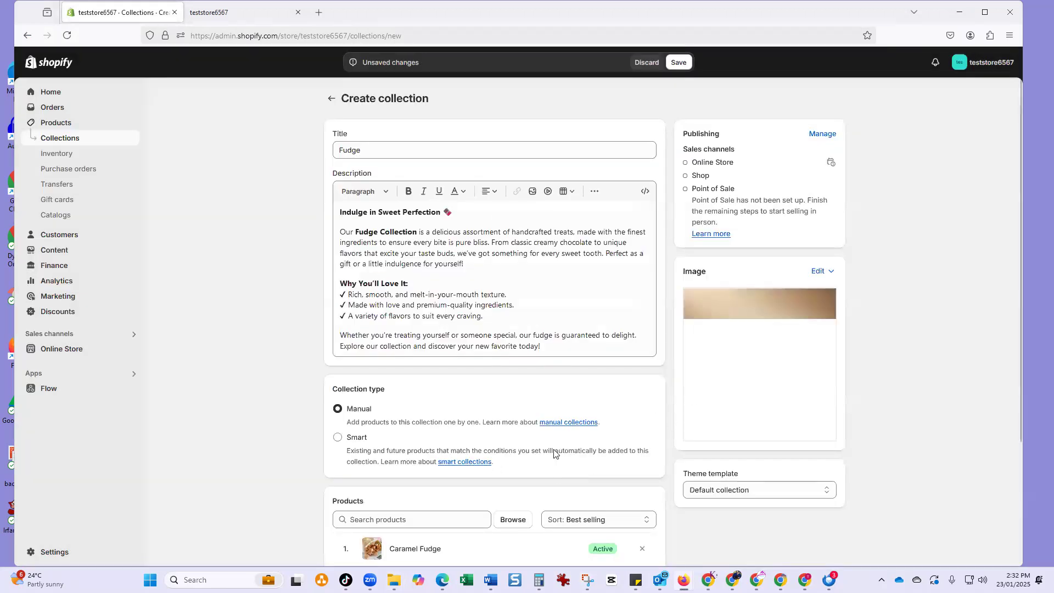
Review which sales channels the Fudge collection is published to, without changing them
{"action": "scroll", "coordinate": [555, 454], "scroll_direction": "down", "scroll_amount": 3}
{"action": "scroll", "coordinate": [604, 376], "scroll_direction": "up", "scroll_amount": 3}
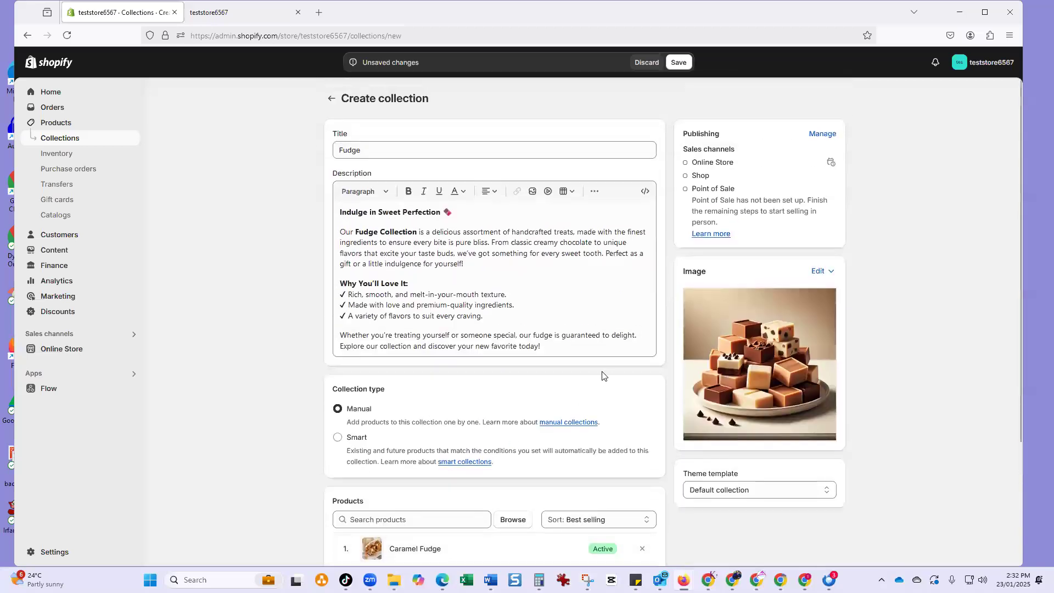
{"action": "left_click", "coordinate": [820, 134]}
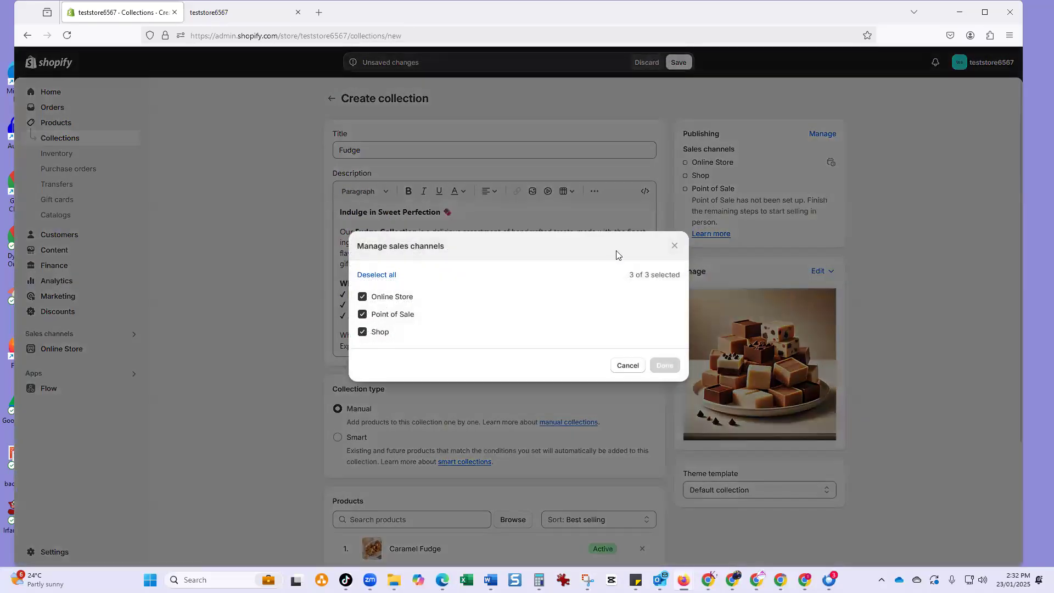
{"action": "left_click", "coordinate": [624, 365]}
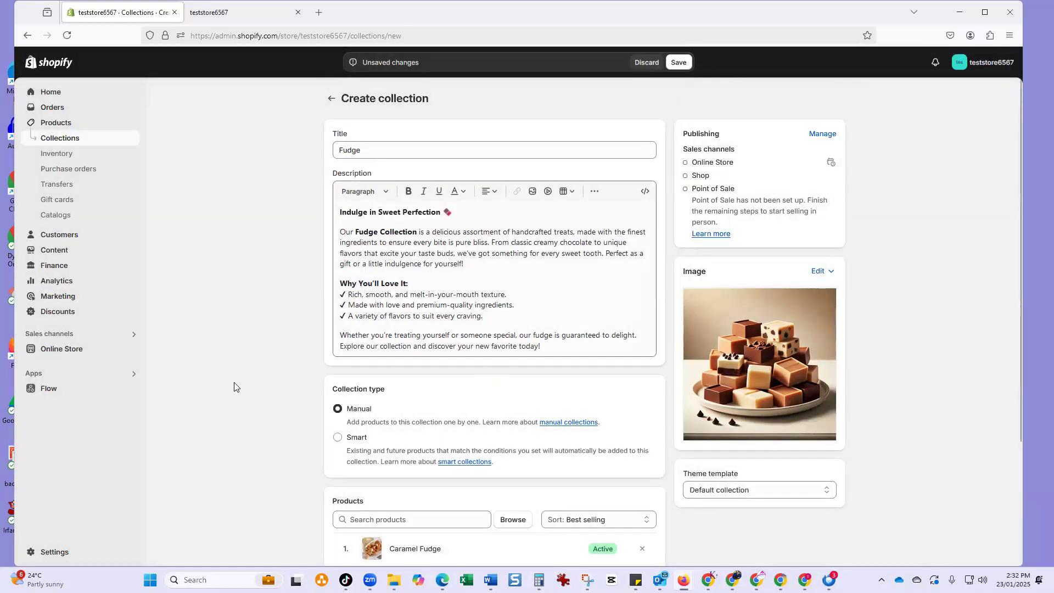
Save the new Fudge collection with its description, image and Caramel Fudge product
{"action": "scroll", "coordinate": [165, 384], "scroll_direction": "down", "scroll_amount": 2}
{"action": "scroll", "coordinate": [169, 391], "scroll_direction": "down", "scroll_amount": 1}
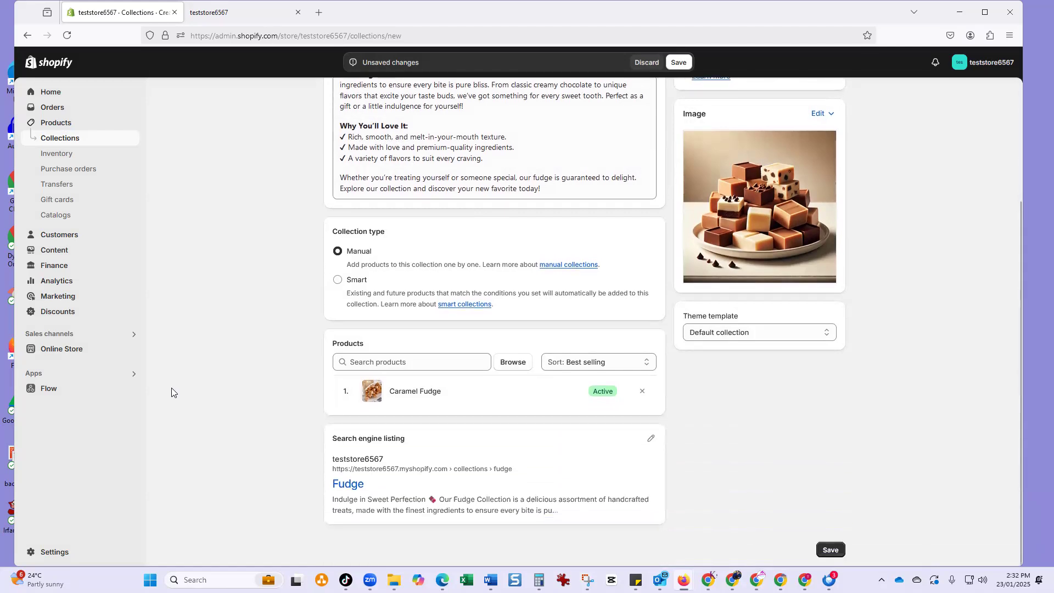
{"action": "left_click", "coordinate": [829, 551]}
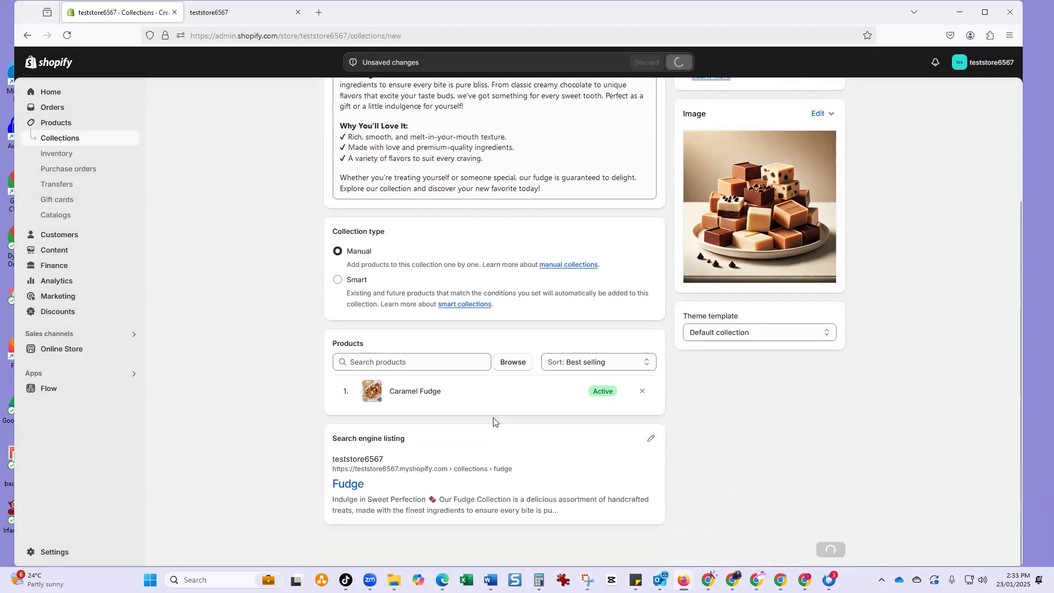
{"action": "scroll", "coordinate": [447, 417], "scroll_direction": "up", "scroll_amount": 3}
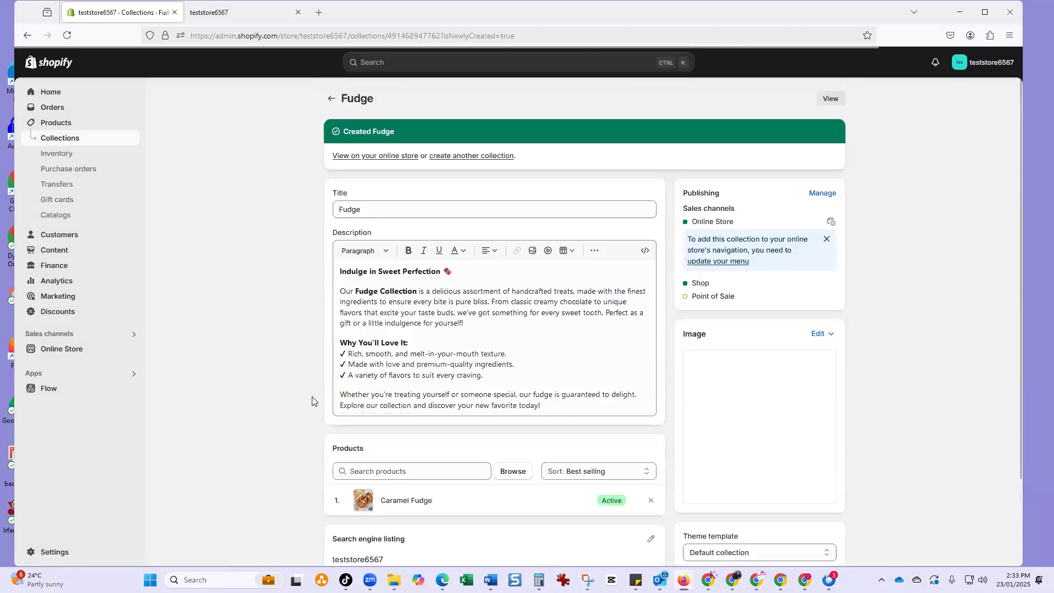
Reload the storefront preview to check the home page, and return to the Fudge collection in the admin
{"action": "left_click", "coordinate": [219, 16]}
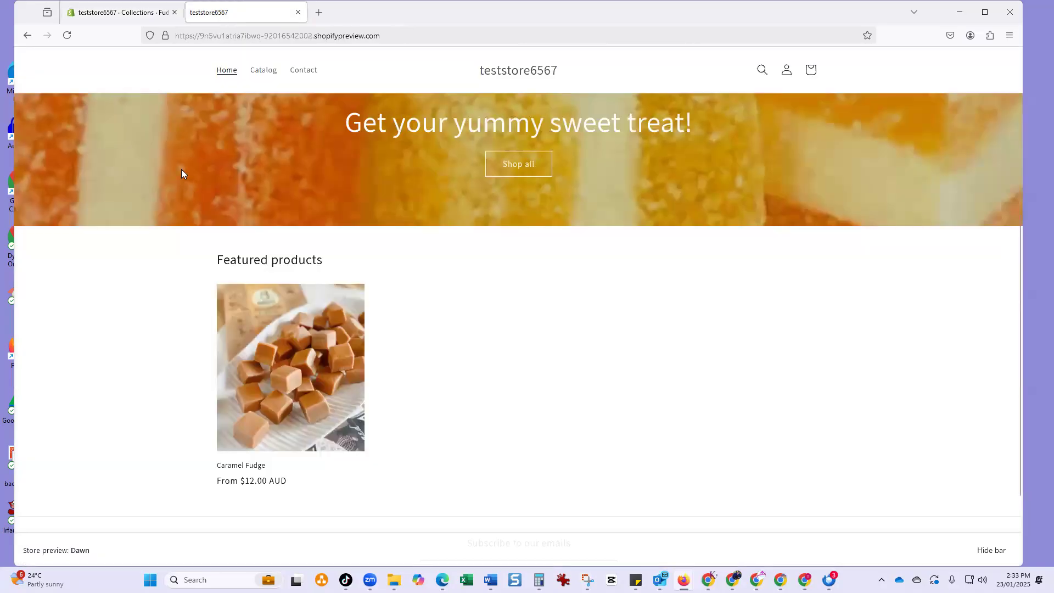
{"action": "left_click", "coordinate": [67, 34]}
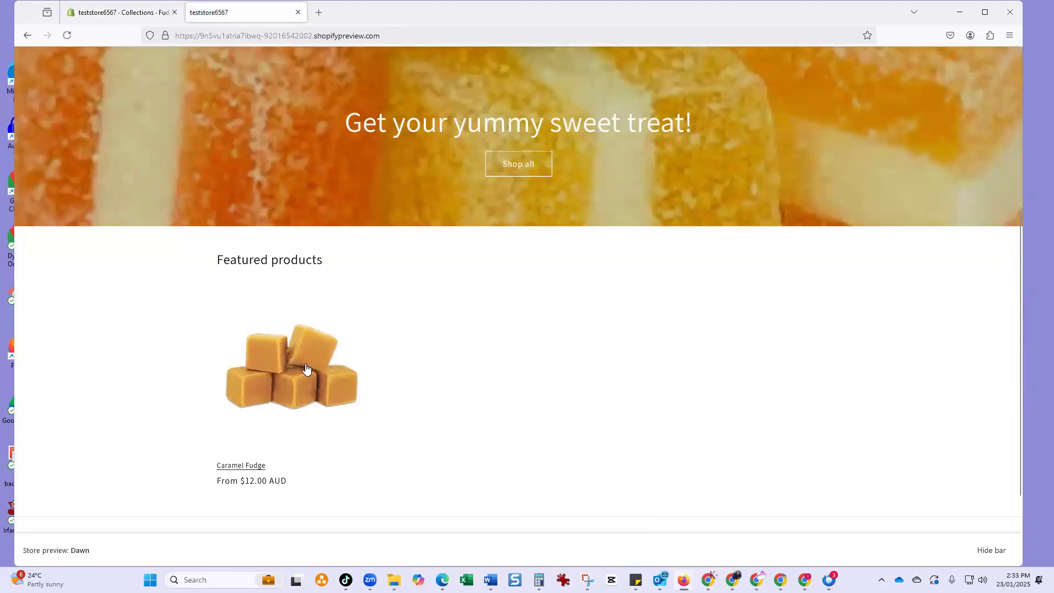
{"action": "left_click", "coordinate": [103, 12]}
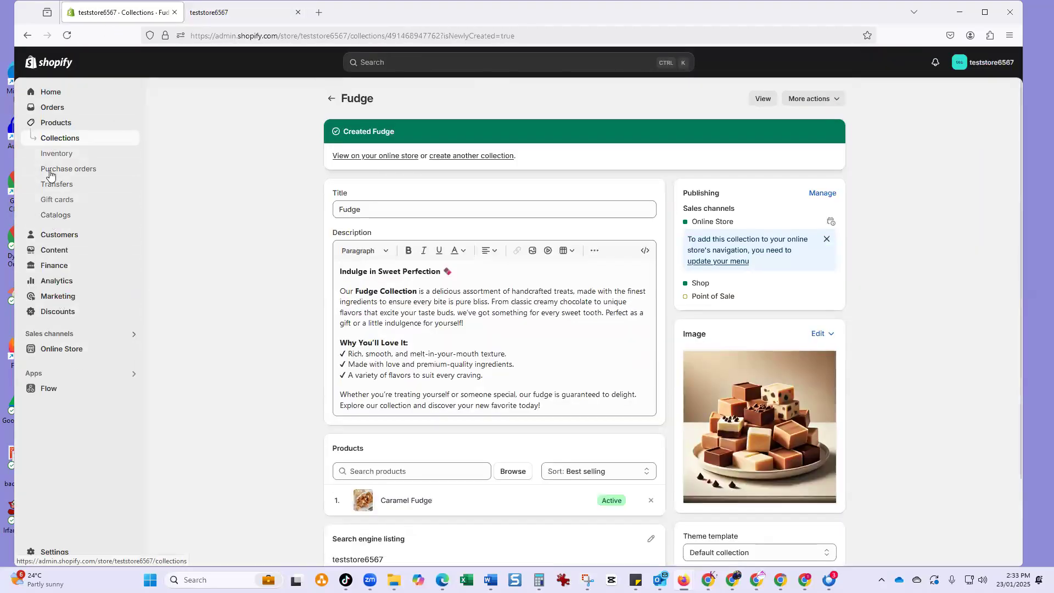
Delete the duplicate DALL_E fudge picture from the store's content files, keeping the fudge_collection file
{"action": "left_click", "coordinate": [51, 254]}
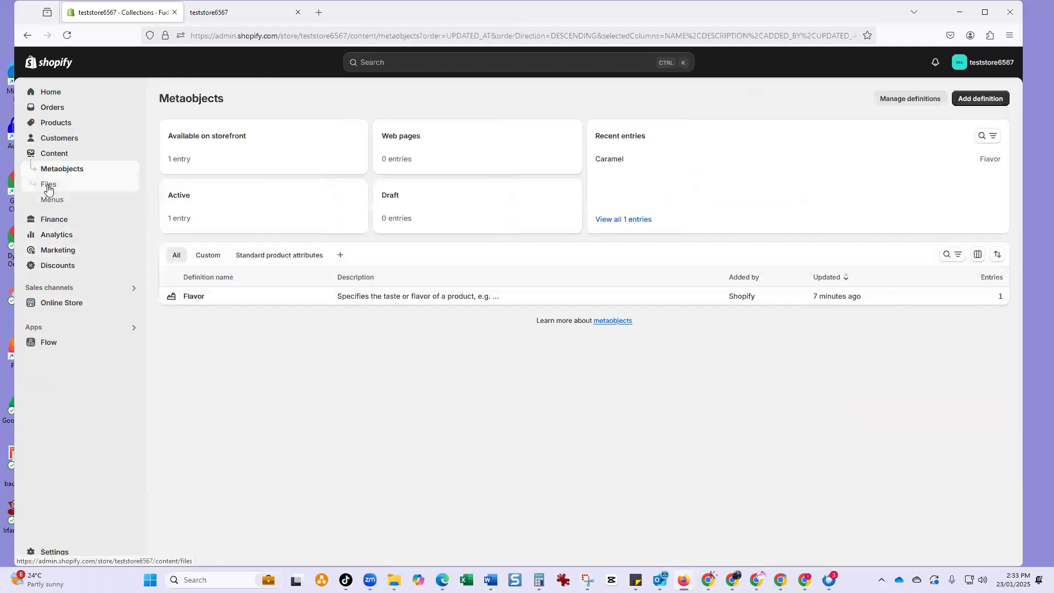
{"action": "left_click", "coordinate": [49, 185]}
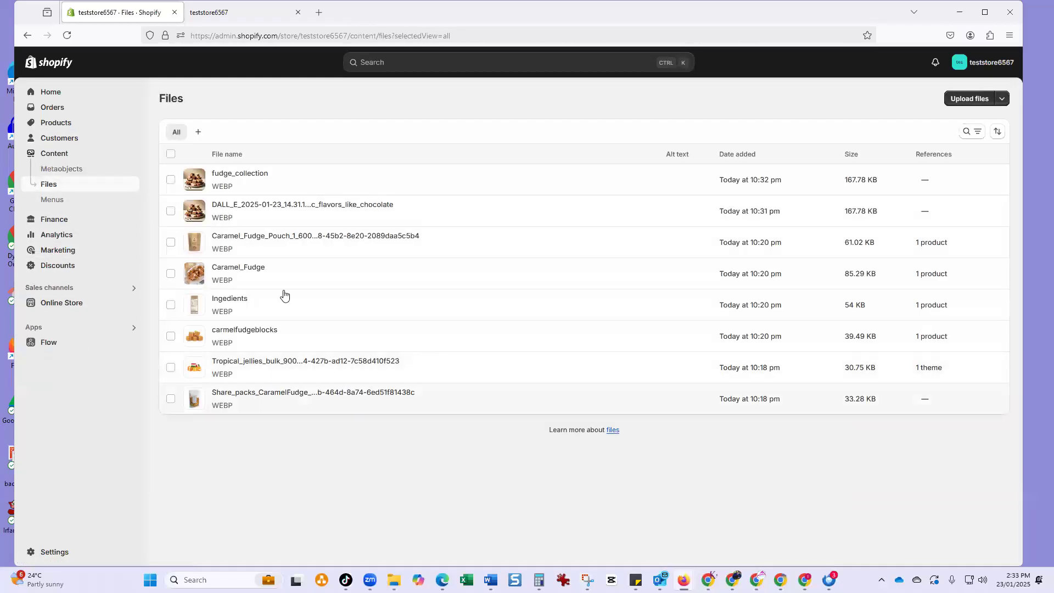
{"action": "left_click", "coordinate": [171, 211]}
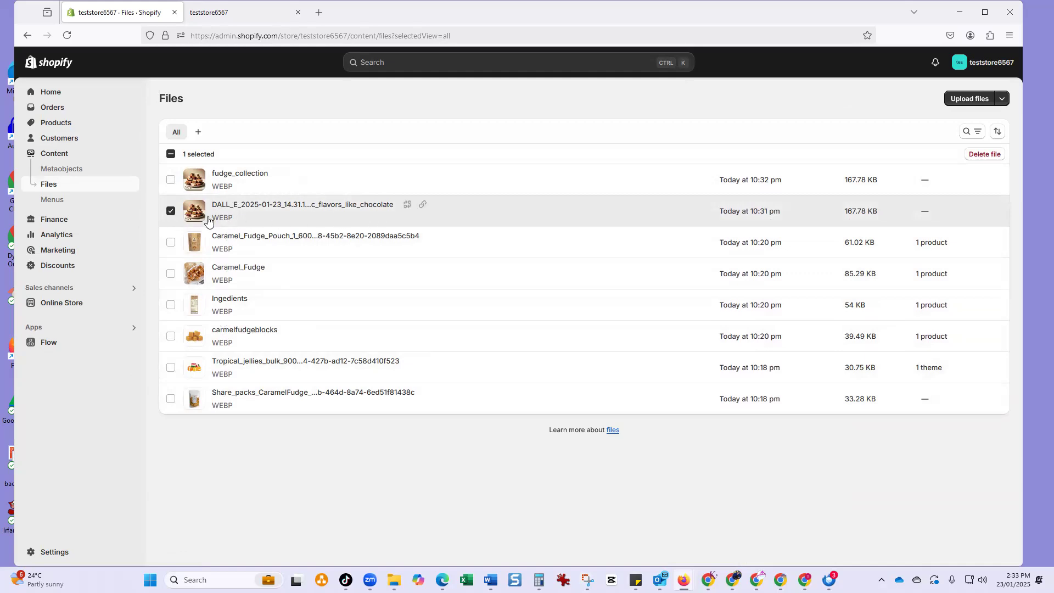
{"action": "left_click", "coordinate": [993, 156]}
{"action": "left_click", "coordinate": [662, 341]}
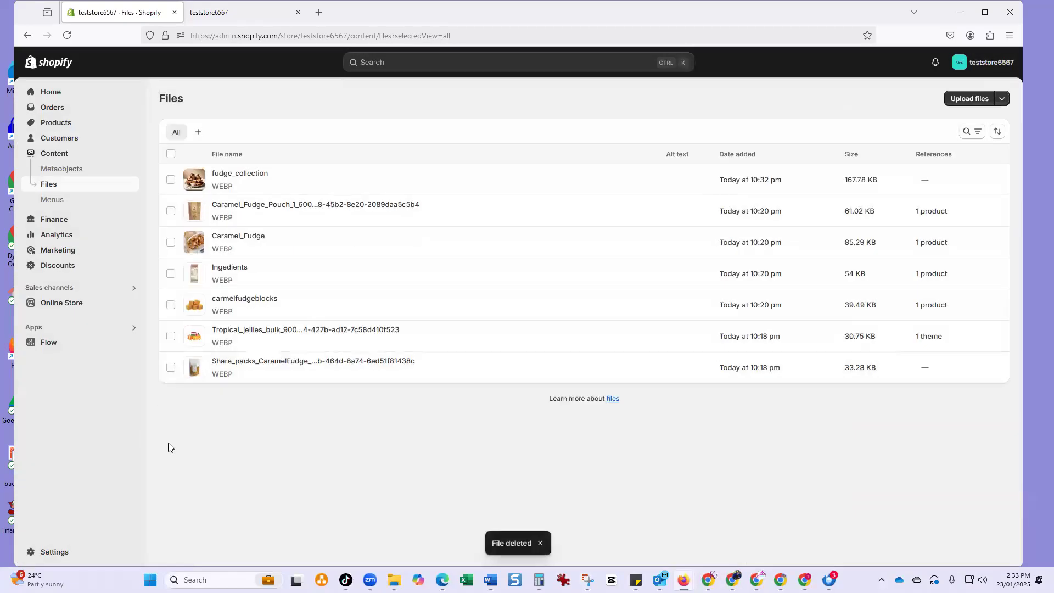
Give the fudge_collection image the alt text "Fudge", save it and return to the file list
{"action": "left_click", "coordinate": [230, 177]}
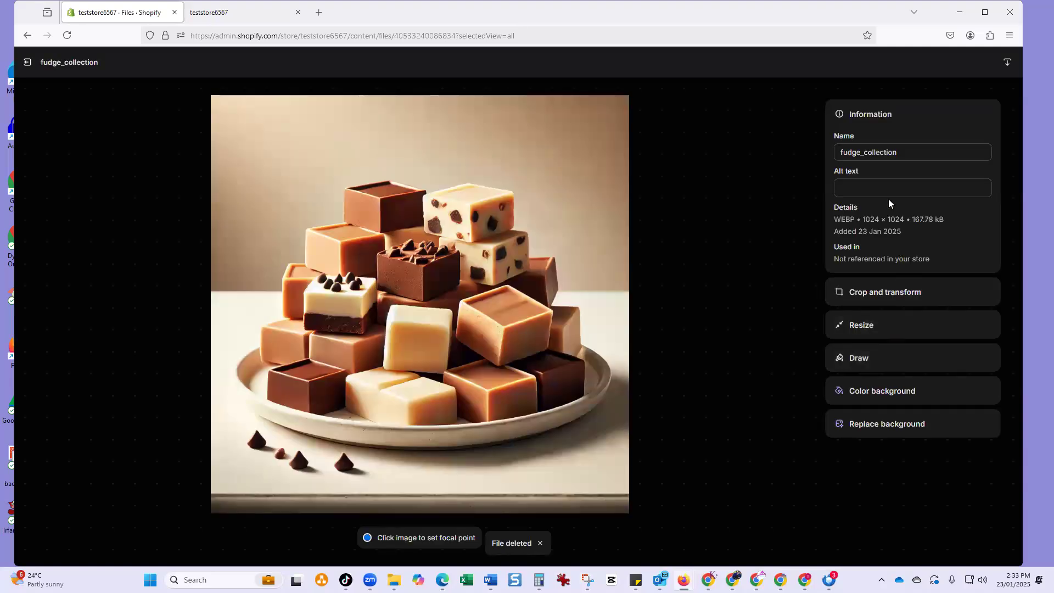
{"action": "left_click", "coordinate": [875, 187]}
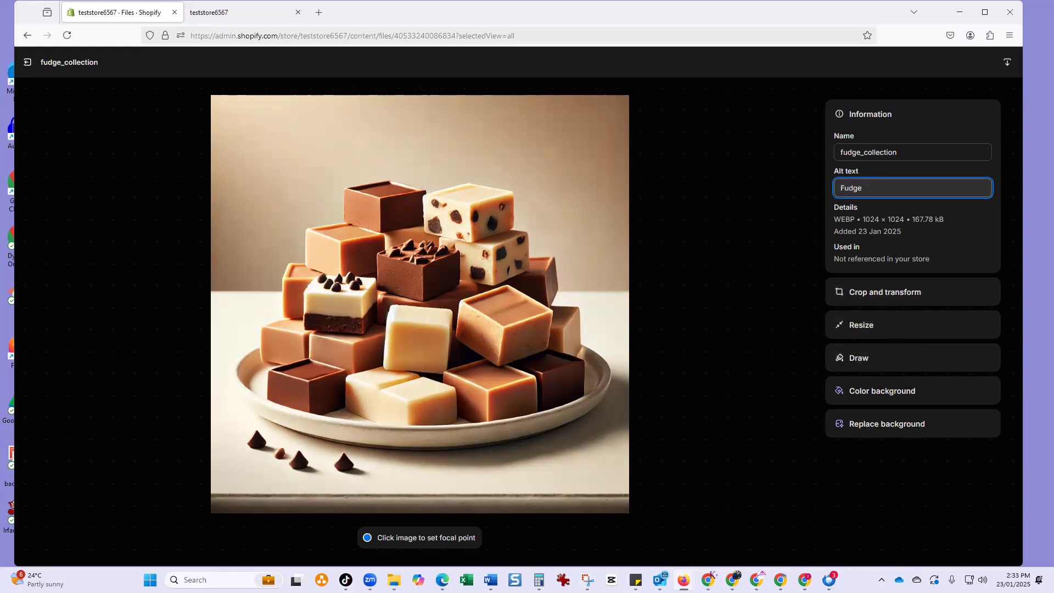
{"action": "left_click", "coordinate": [984, 62]}
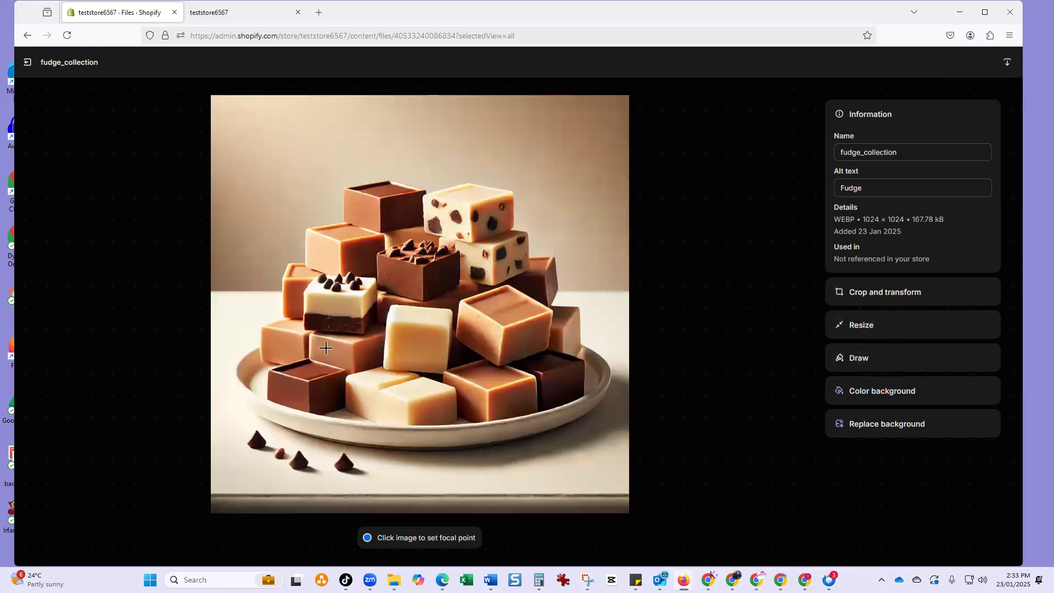
{"action": "left_click", "coordinate": [28, 63]}
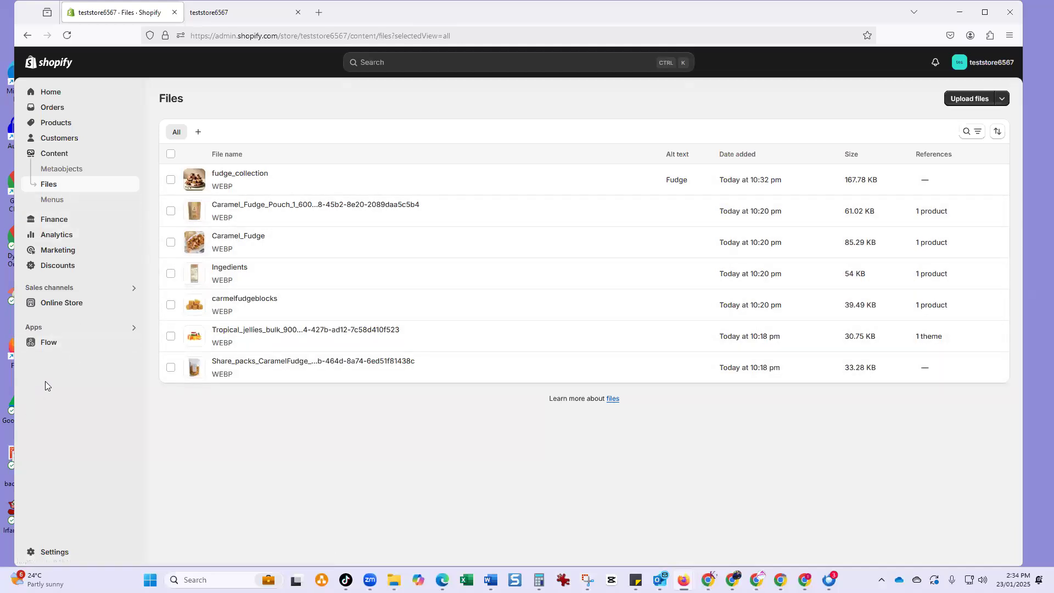
Browse the popular free themes for the online store and add the Craft theme to the theme library
{"action": "left_click", "coordinate": [62, 304]}
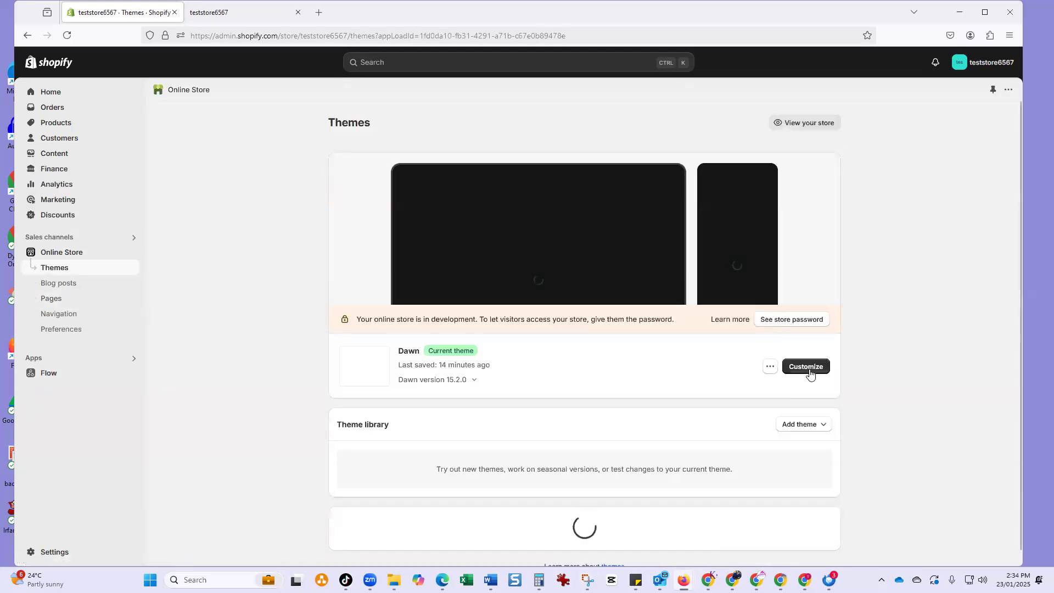
{"action": "scroll", "coordinate": [234, 372], "scroll_direction": "down", "scroll_amount": 4}
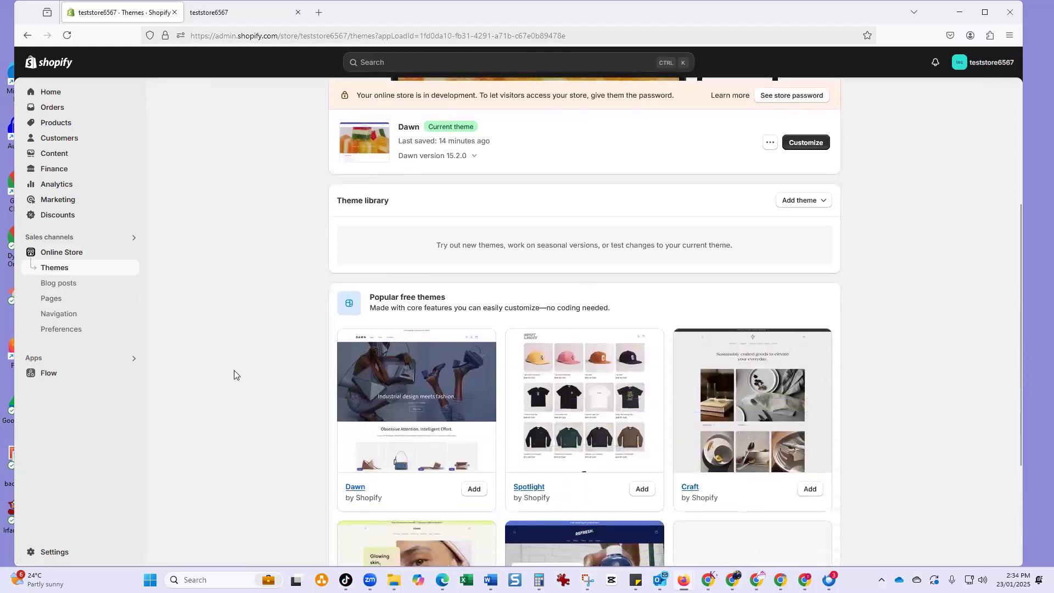
{"action": "scroll", "coordinate": [339, 378], "scroll_direction": "down", "scroll_amount": 1}
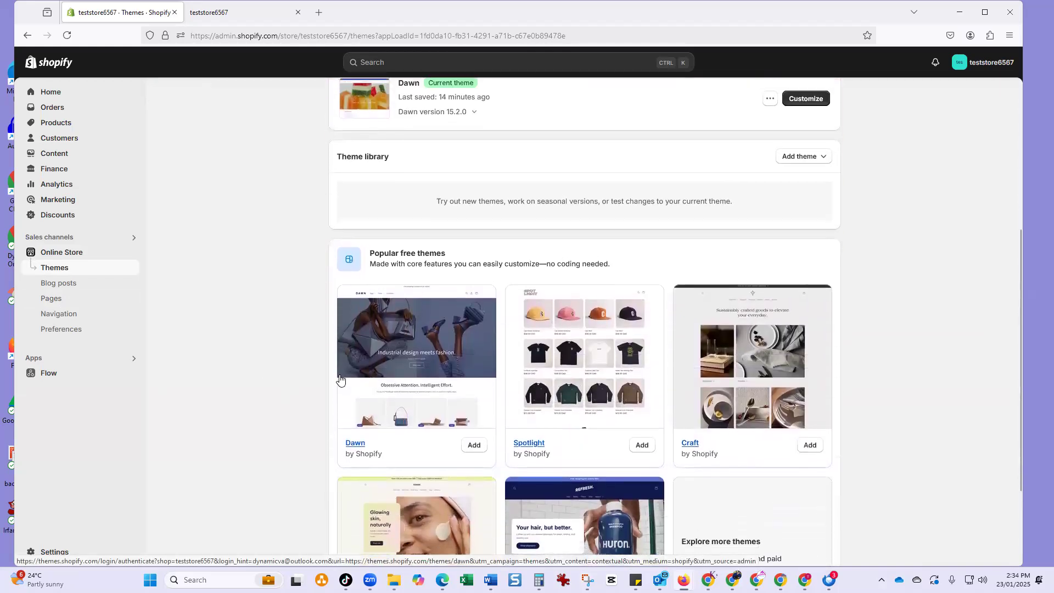
{"action": "scroll", "coordinate": [339, 377], "scroll_direction": "up", "scroll_amount": 3}
{"action": "scroll", "coordinate": [441, 279], "scroll_direction": "up", "scroll_amount": 2}
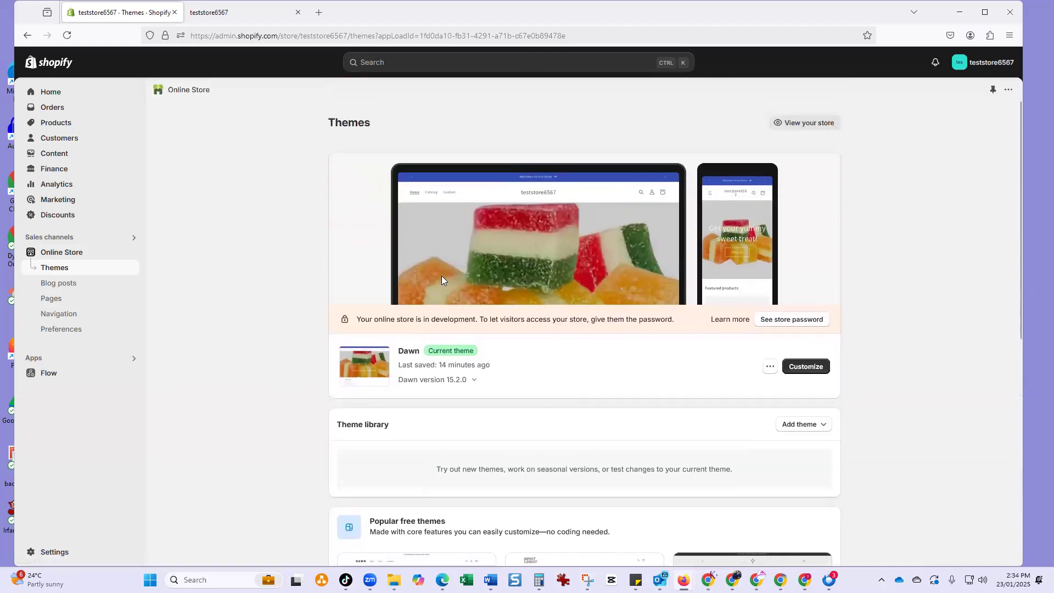
{"action": "scroll", "coordinate": [257, 350], "scroll_direction": "down", "scroll_amount": 7}
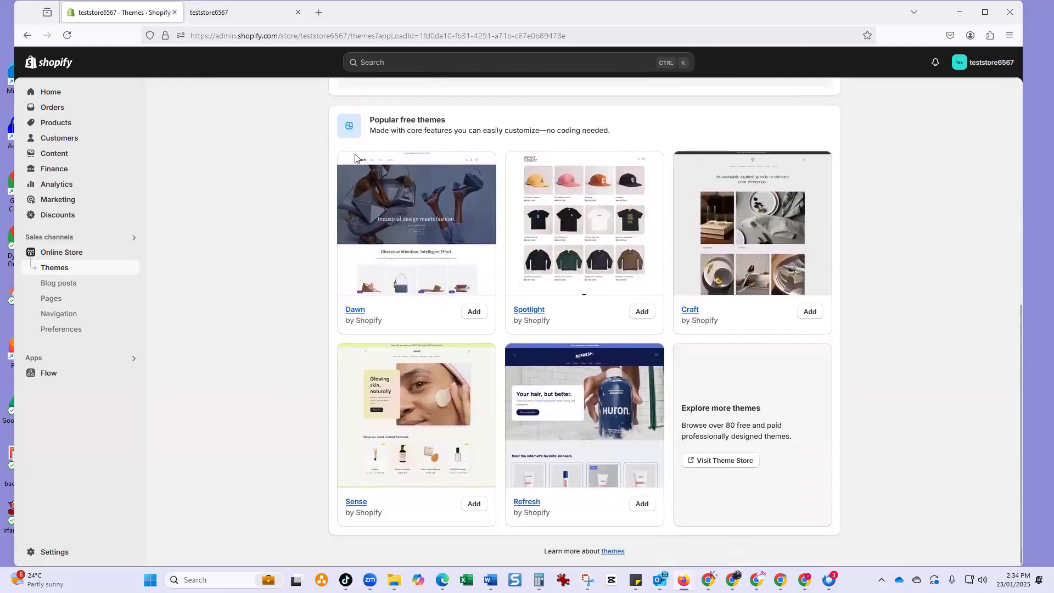
{"action": "scroll", "coordinate": [439, 346], "scroll_direction": "up", "scroll_amount": 1}
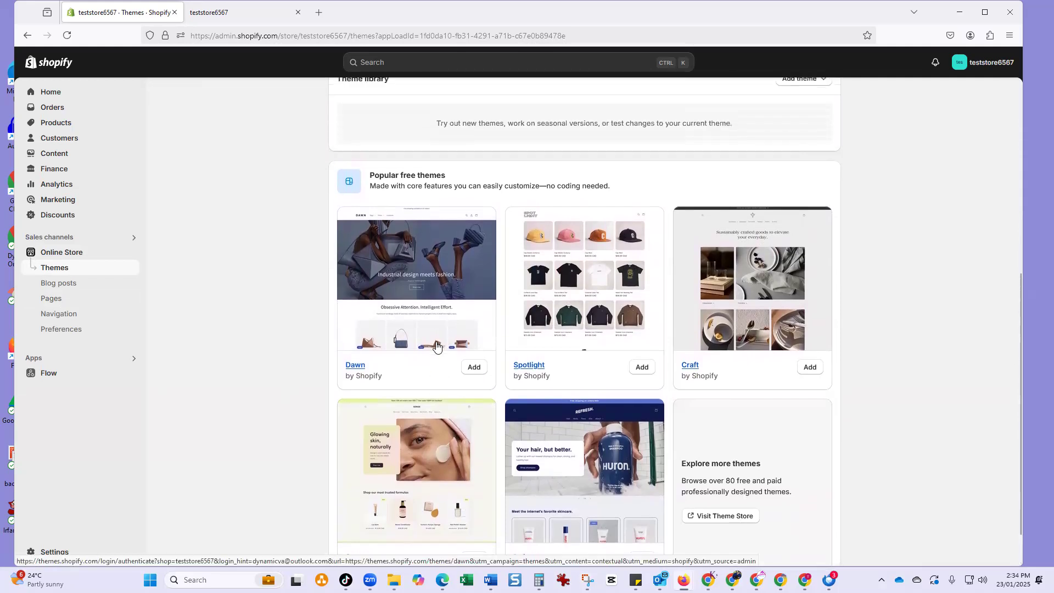
{"action": "scroll", "coordinate": [582, 384], "scroll_direction": "down", "scroll_amount": 1}
{"action": "left_click", "coordinate": [811, 312]}
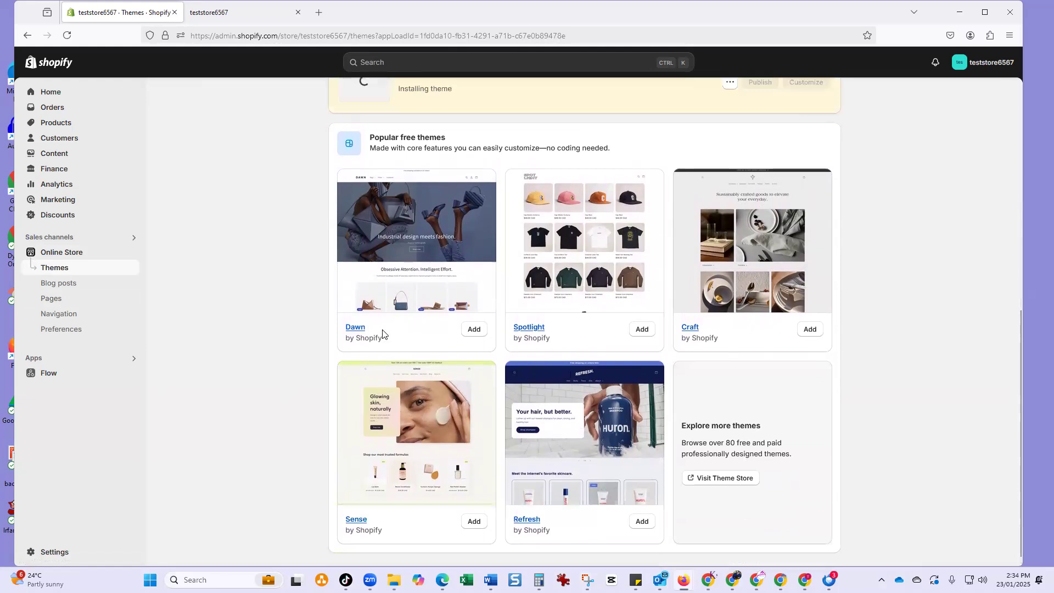
{"action": "scroll", "coordinate": [381, 331], "scroll_direction": "up", "scroll_amount": 4}
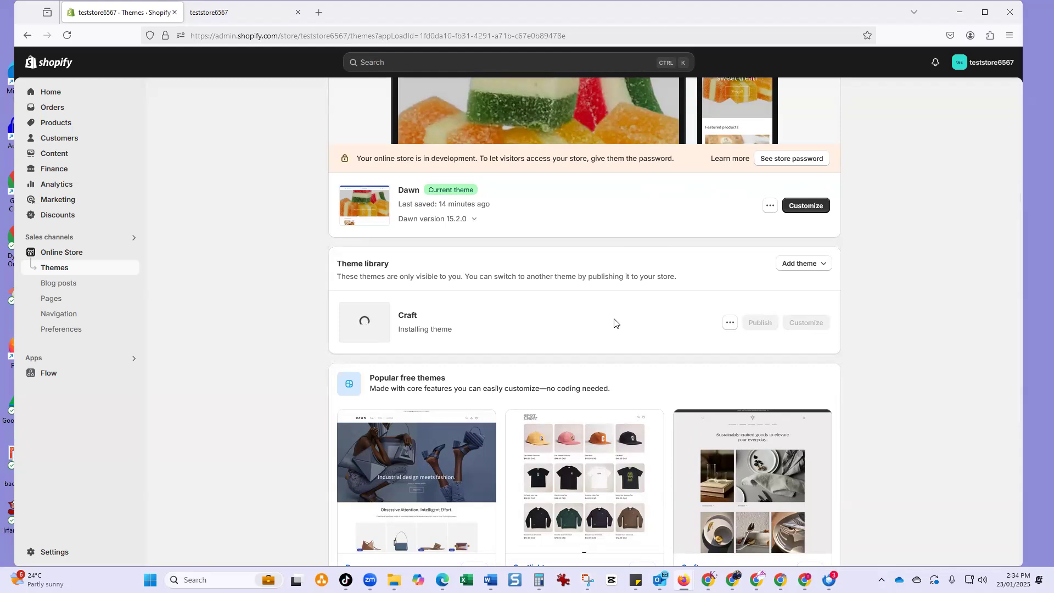
Look up the store password in the online store preferences and return to the themes page
{"action": "left_click", "coordinate": [791, 159]}
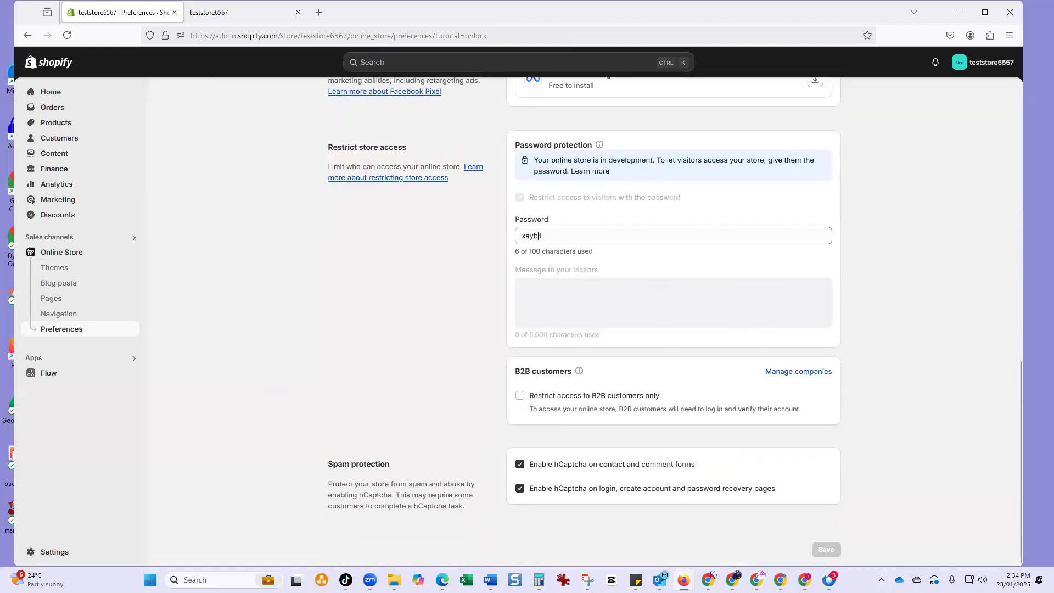
{"action": "left_click", "coordinate": [27, 36]}
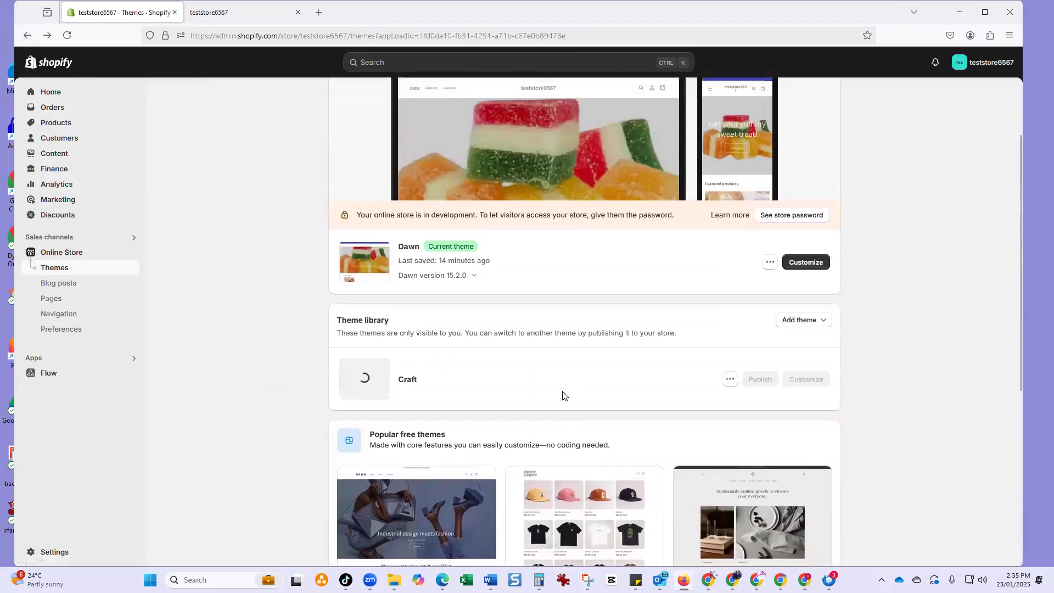
{"action": "scroll", "coordinate": [565, 396], "scroll_direction": "up", "scroll_amount": 1}
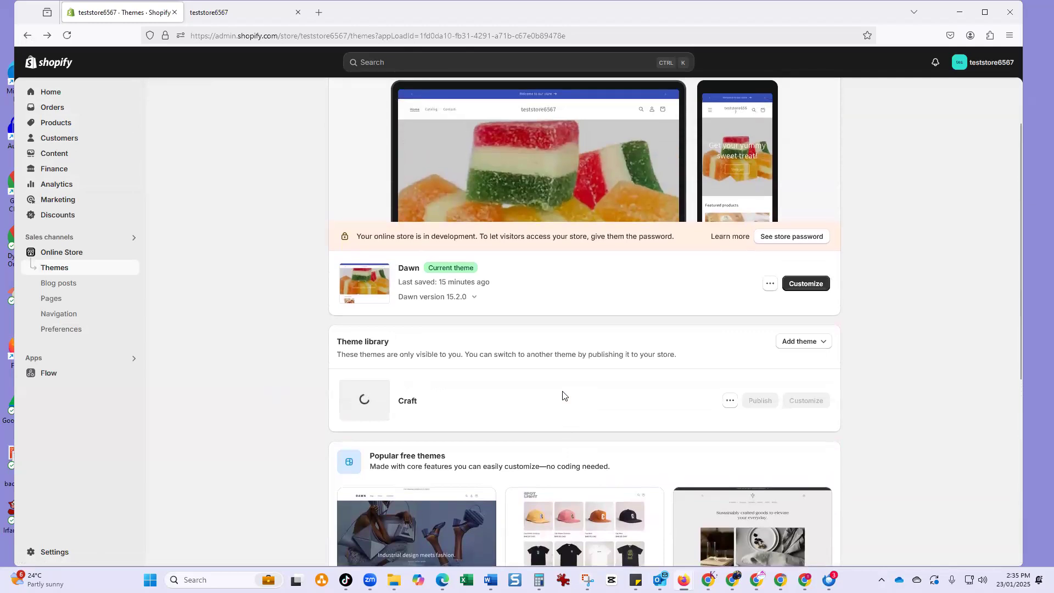
Publish the Craft theme from the theme library to replace Dawn as the current theme
{"action": "scroll", "coordinate": [566, 432], "scroll_direction": "down", "scroll_amount": 3}
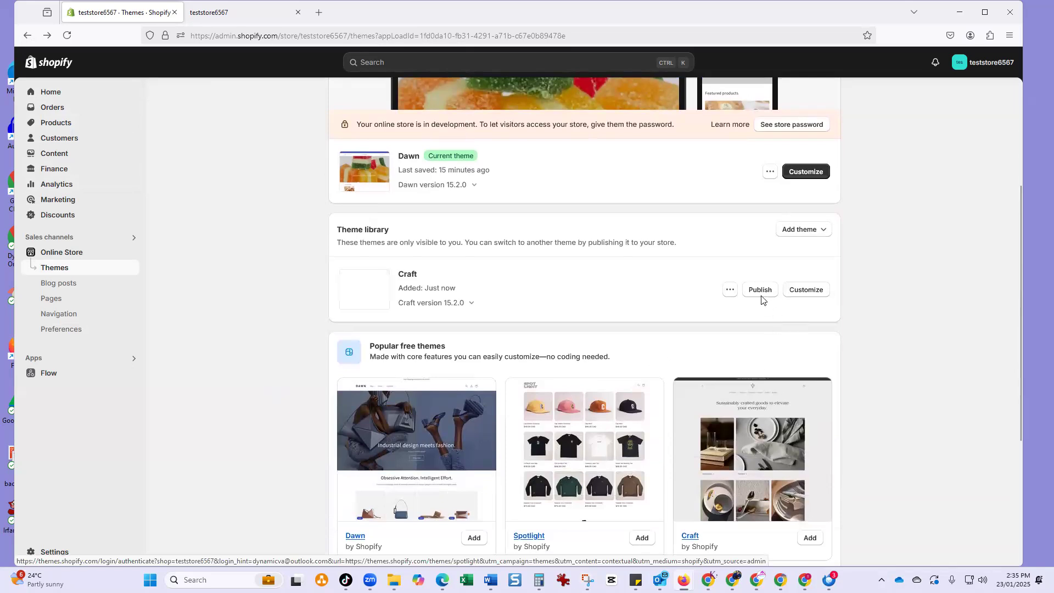
{"action": "left_click", "coordinate": [761, 290]}
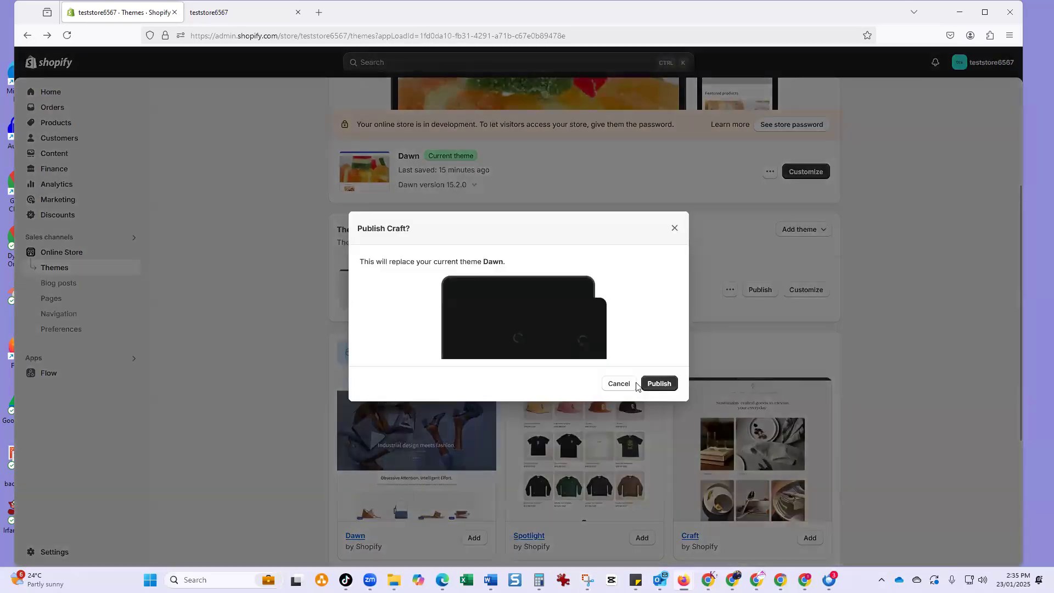
{"action": "left_click", "coordinate": [660, 384]}
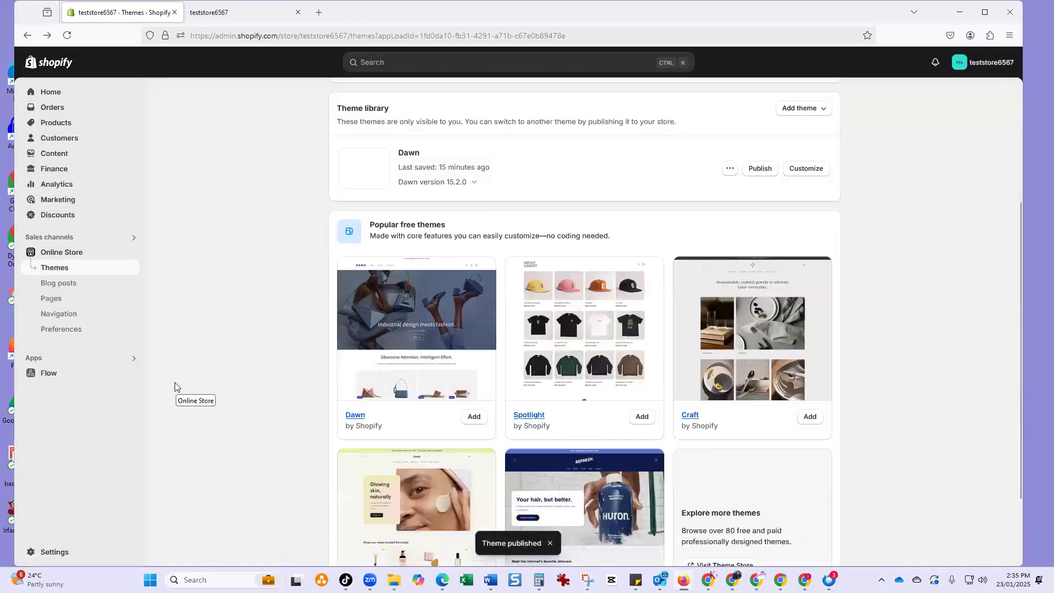
{"action": "scroll", "coordinate": [215, 391], "scroll_direction": "up", "scroll_amount": 4}
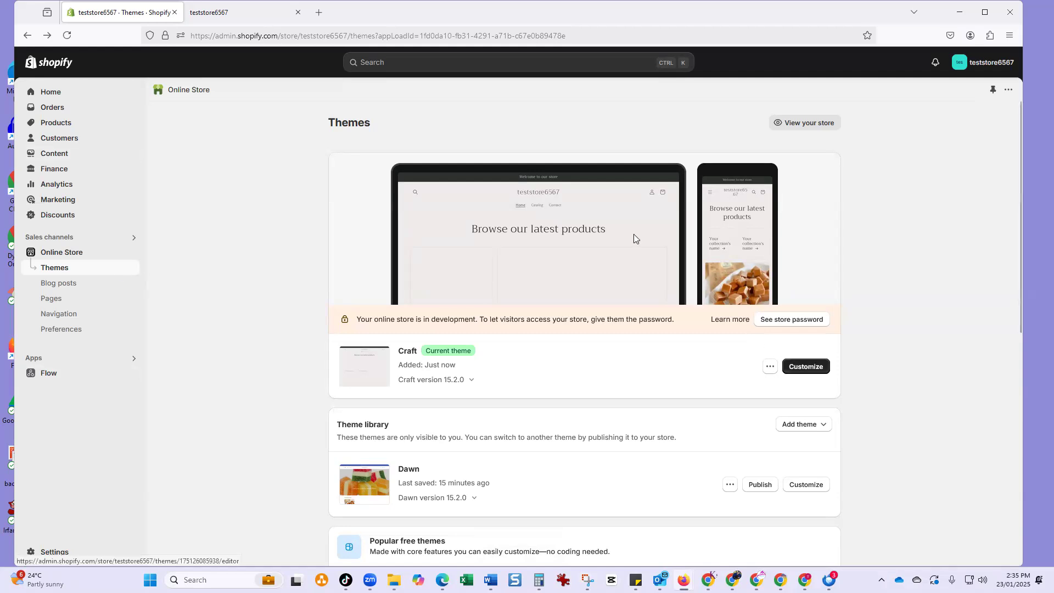
Check the home page in the old Dawn storefront preview, and close that preview
{"action": "left_click", "coordinate": [221, 17]}
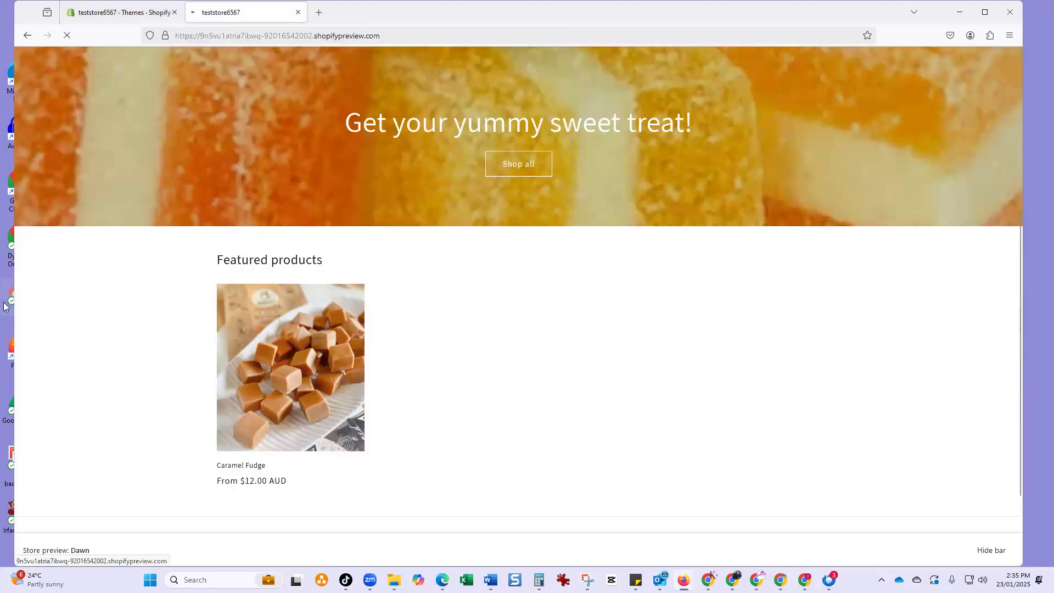
{"action": "scroll", "coordinate": [305, 279], "scroll_direction": "up", "scroll_amount": 5}
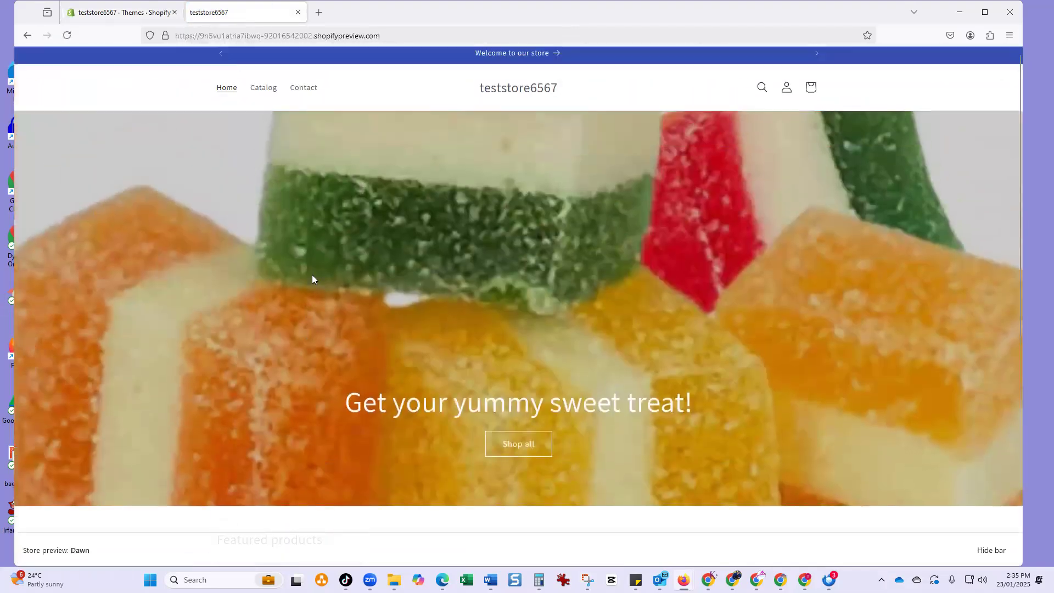
{"action": "scroll", "coordinate": [322, 341], "scroll_direction": "down", "scroll_amount": 7}
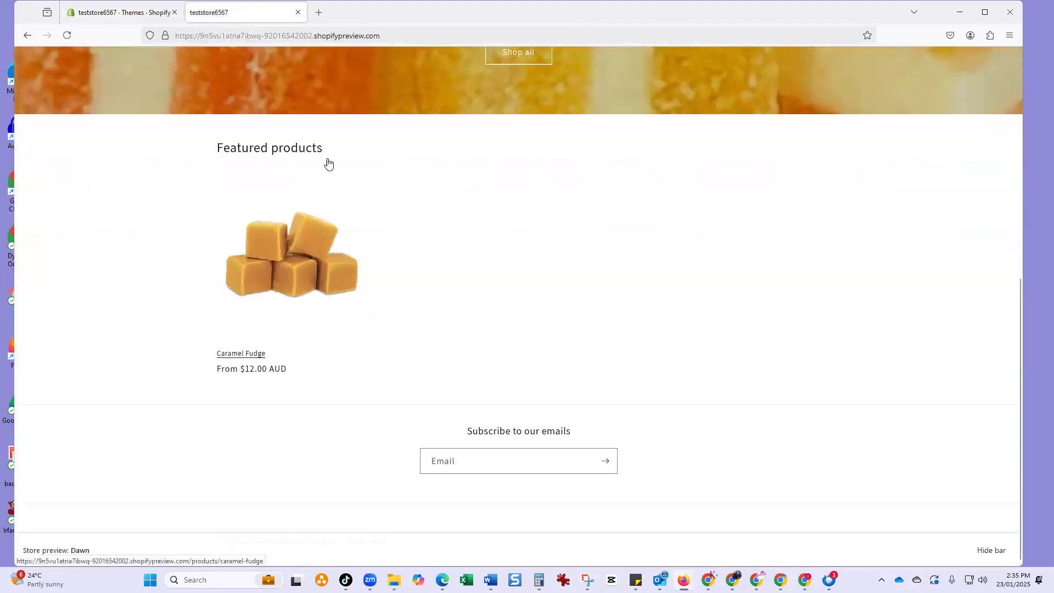
{"action": "left_click", "coordinate": [298, 12]}
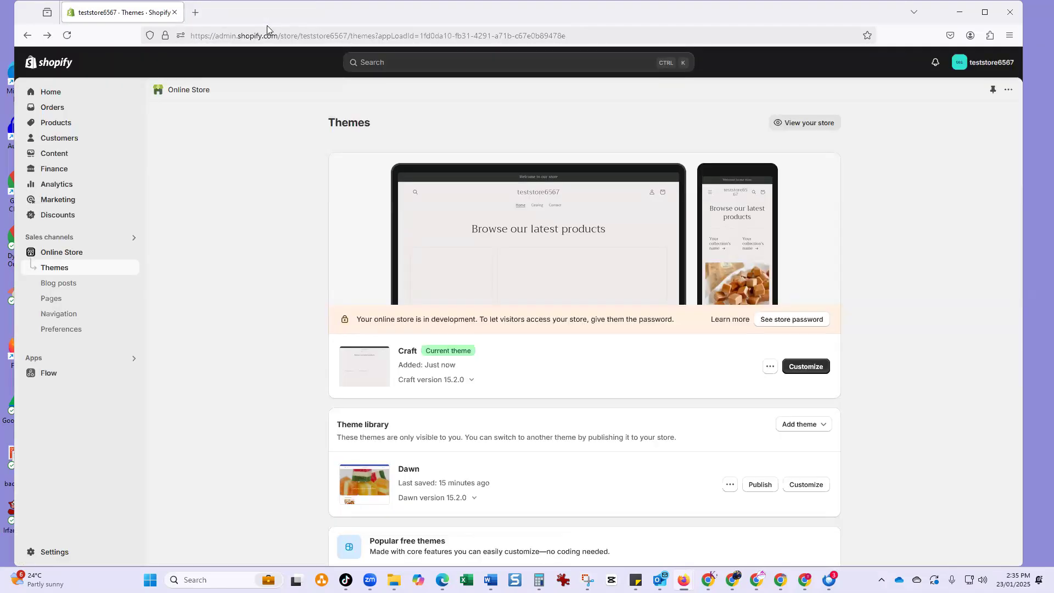
View the store with the Craft theme, examine its home page's collection placeholders and product, and return to the themes page
{"action": "left_click", "coordinate": [803, 125]}
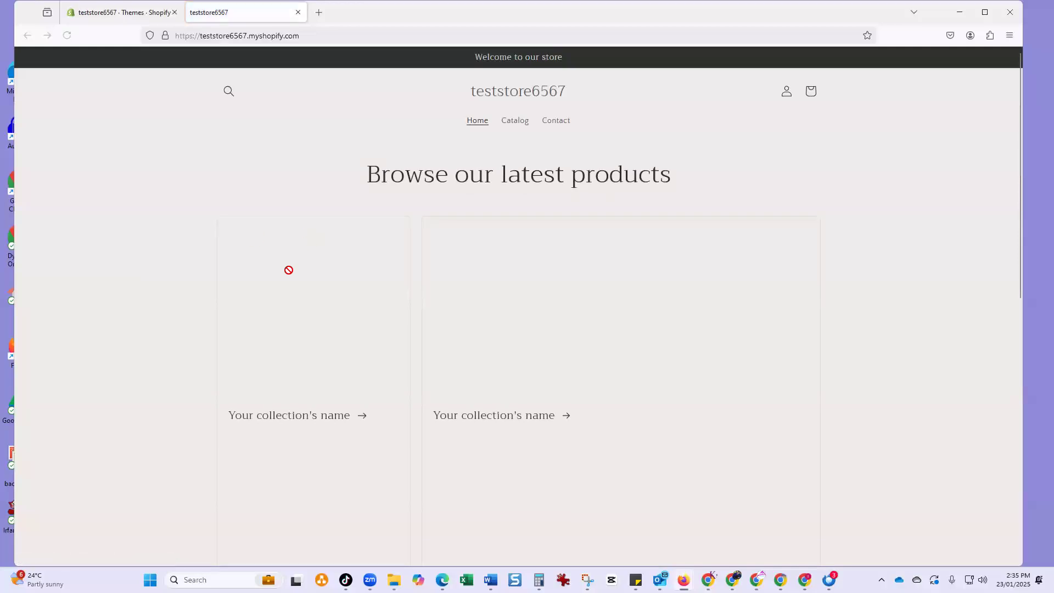
{"action": "scroll", "coordinate": [288, 271], "scroll_direction": "down", "scroll_amount": 8}
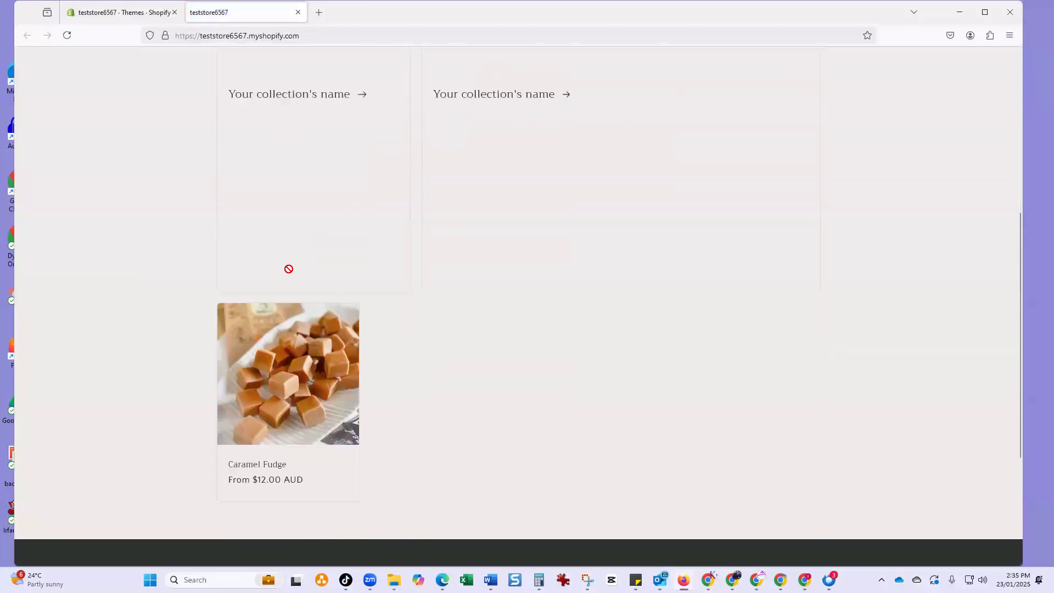
{"action": "scroll", "coordinate": [277, 291], "scroll_direction": "up", "scroll_amount": 8}
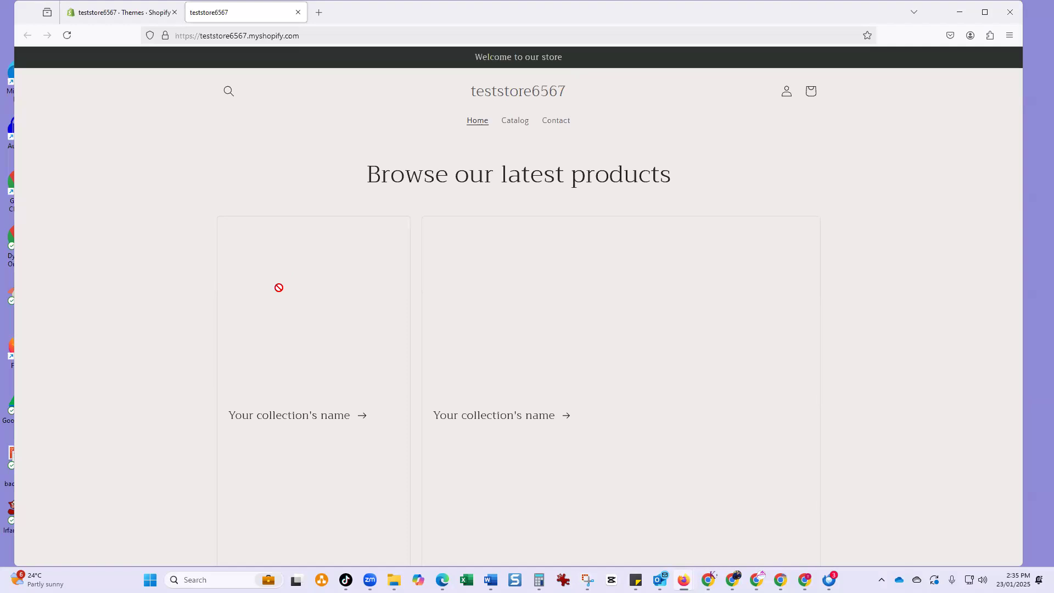
{"action": "scroll", "coordinate": [357, 351], "scroll_direction": "down", "scroll_amount": 3}
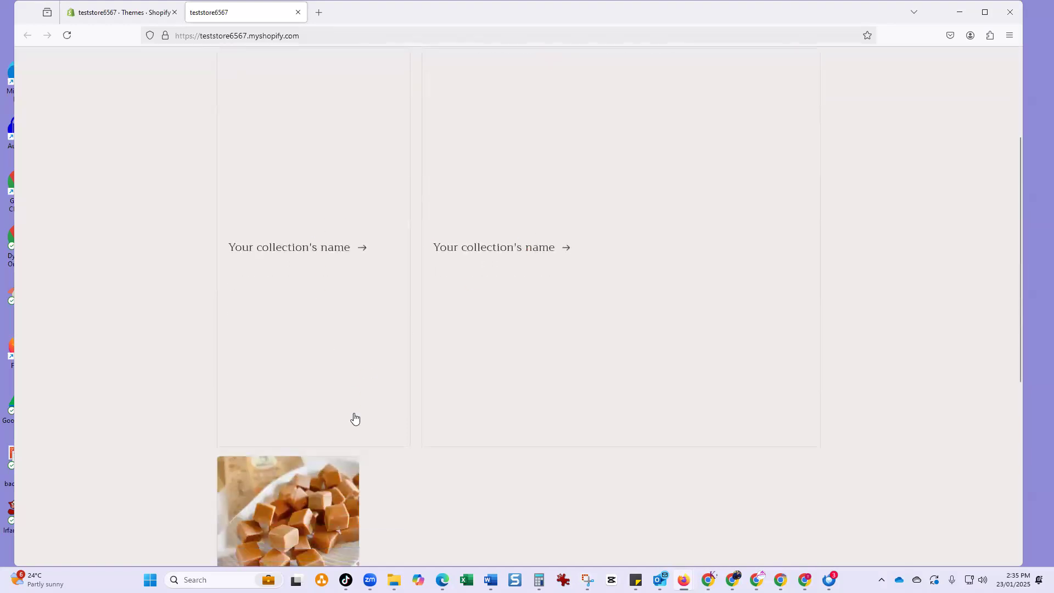
{"action": "scroll", "coordinate": [353, 419], "scroll_direction": "down", "scroll_amount": 4}
{"action": "scroll", "coordinate": [336, 379], "scroll_direction": "up", "scroll_amount": 5}
{"action": "left_click", "coordinate": [116, 12]}
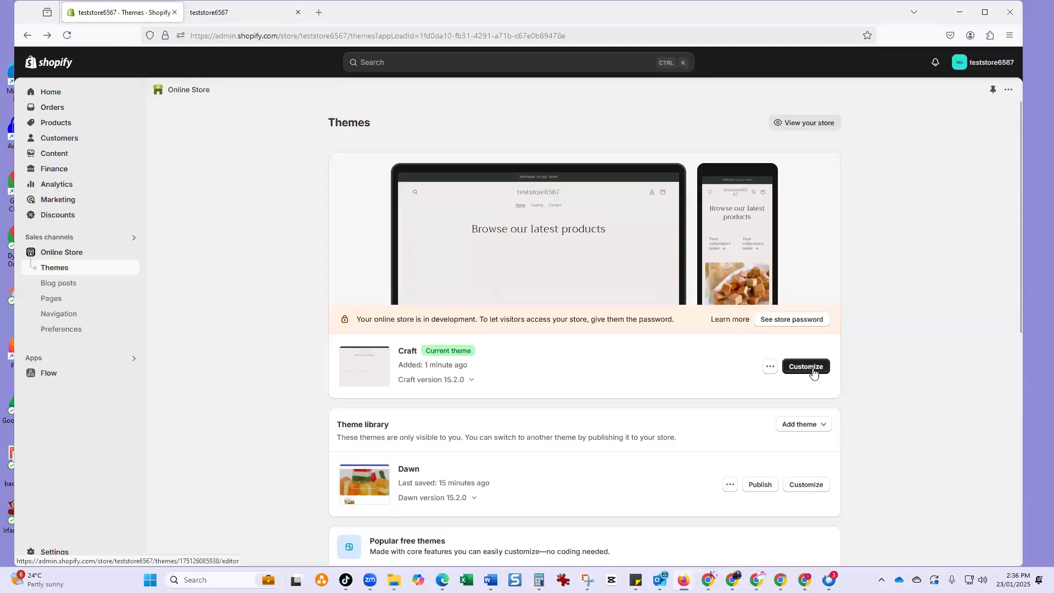
Open the Craft theme for customization and add a second announcement to the header's announcement bar
{"action": "left_click", "coordinate": [806, 371]}
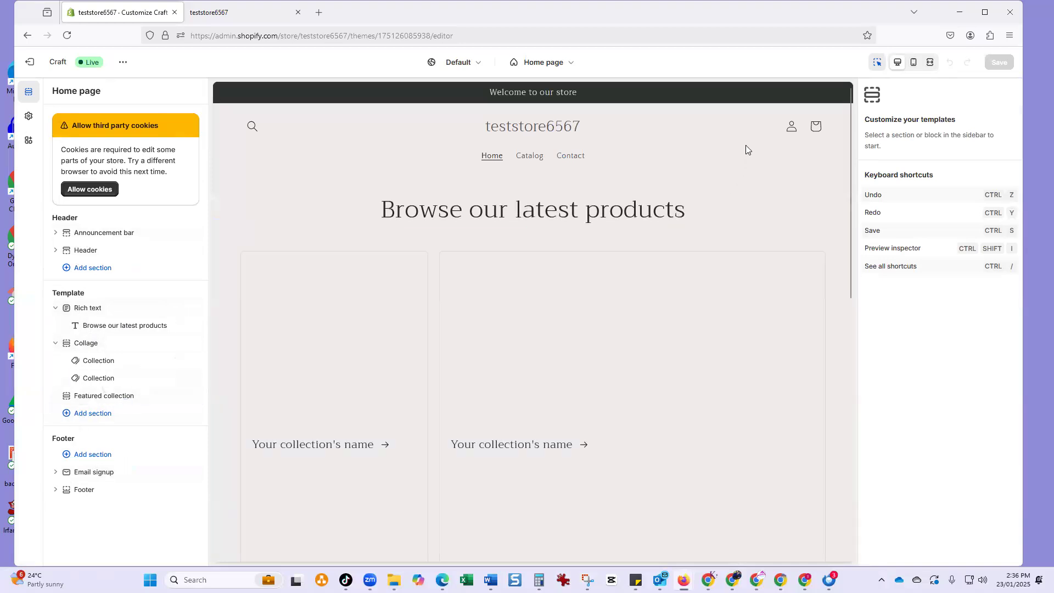
{"action": "left_click", "coordinate": [56, 233]}
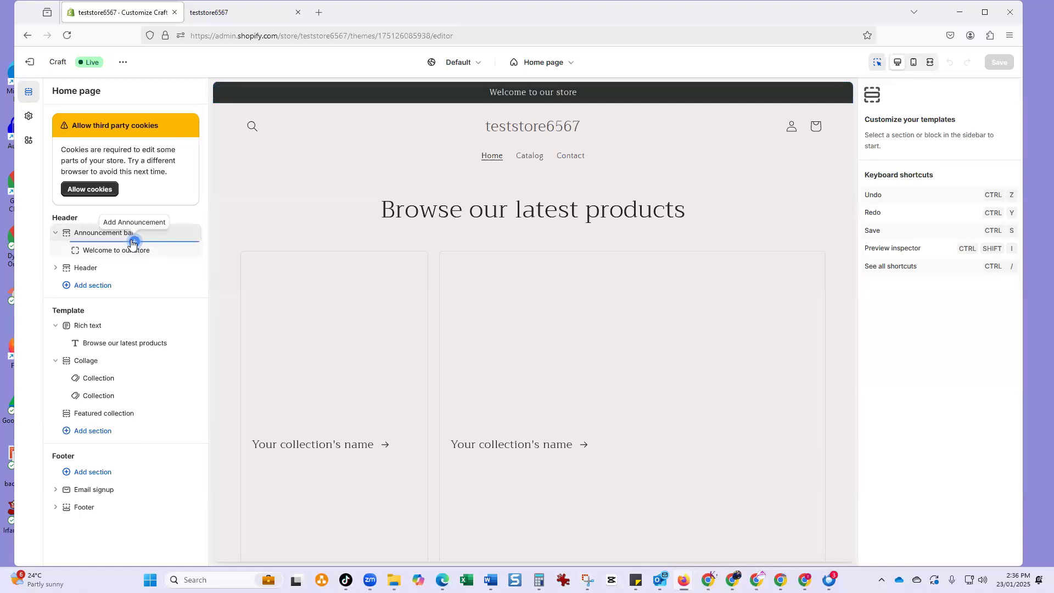
{"action": "left_click", "coordinate": [132, 242]}
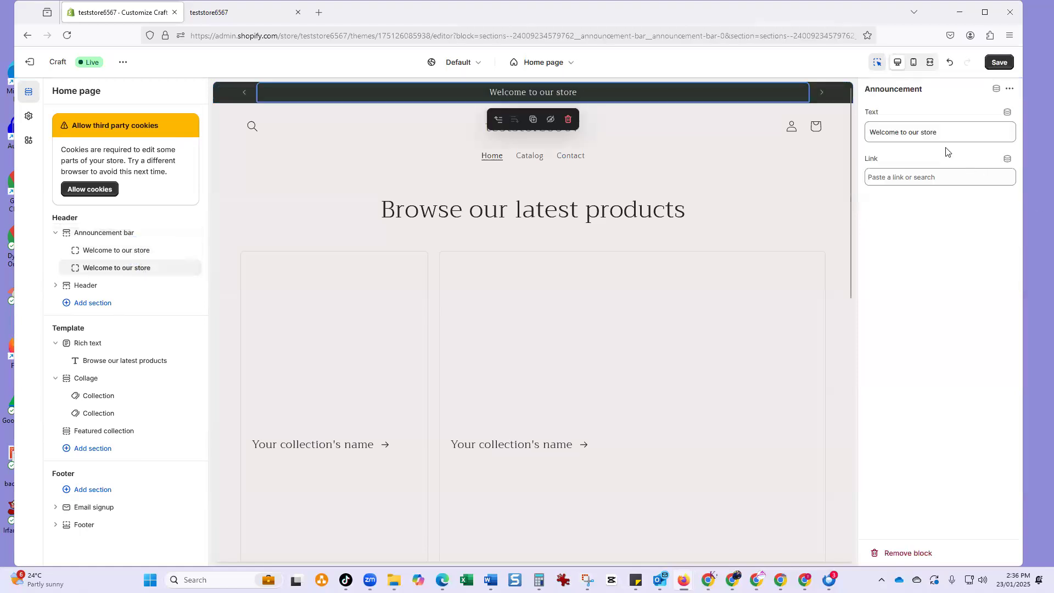
Set the second announcement's text to "Free Shipping over $50"
{"action": "left_click", "coordinate": [954, 177]}
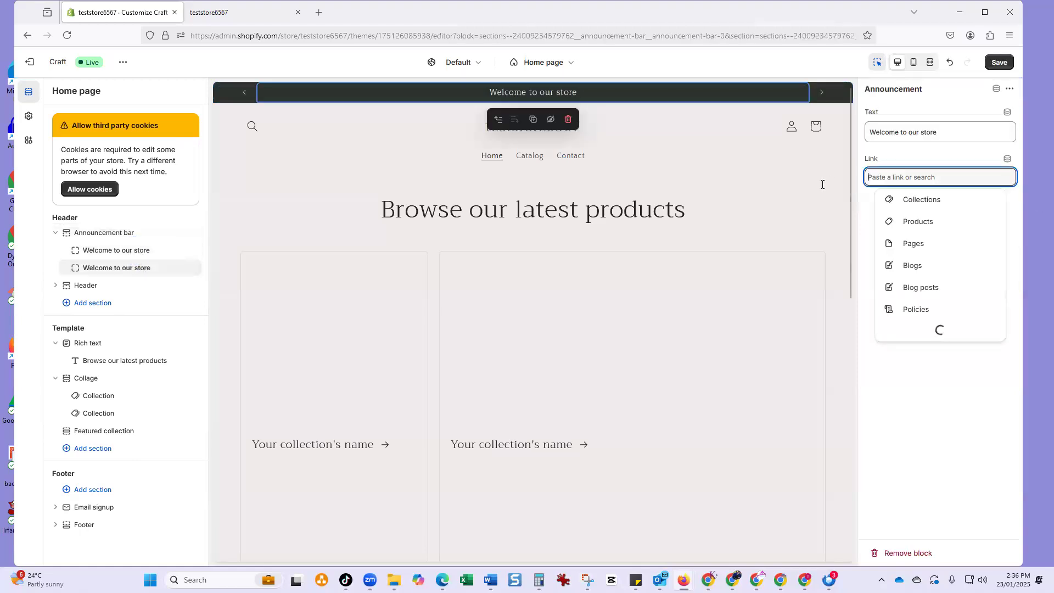
{"action": "triple_click", "coordinate": [871, 125]}
{"action": "type", "text": "Free "}
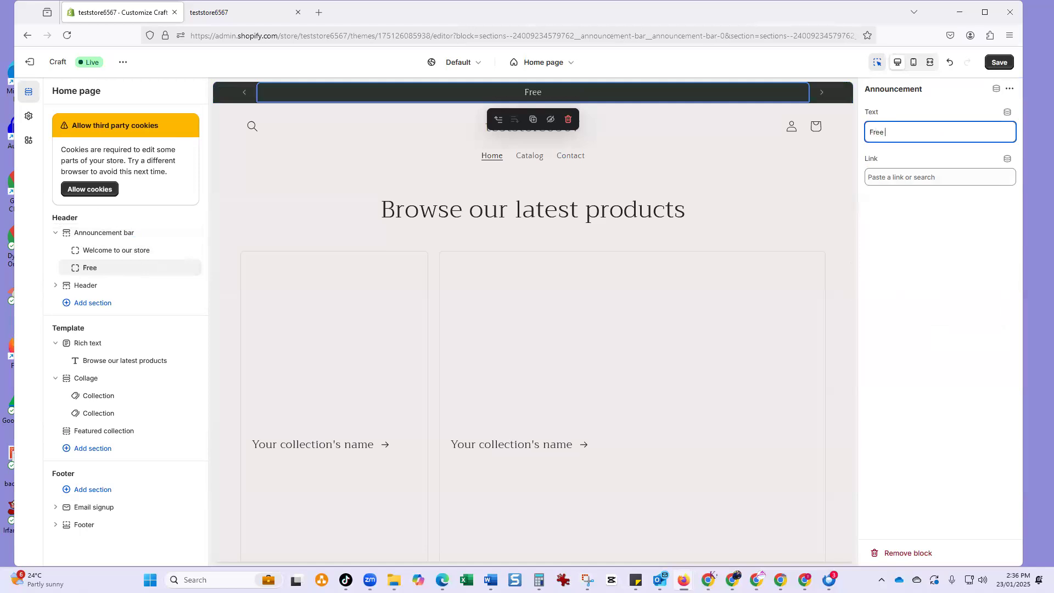
{"action": "type", "text": "Shipping over $59"}
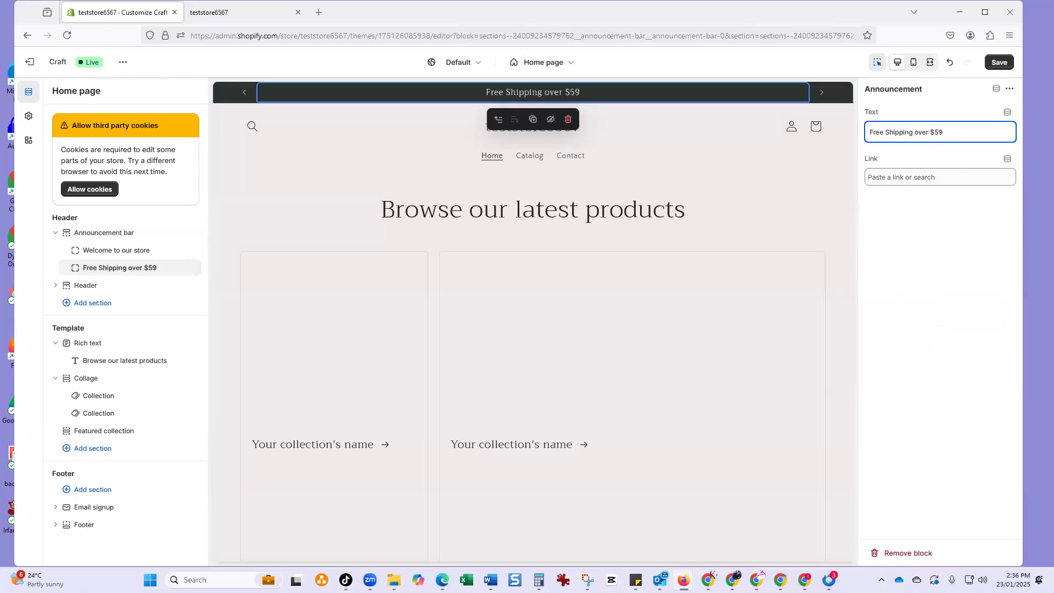
{"action": "key", "text": "BackSpace"}
{"action": "type", "text": ")"}
{"action": "left_click", "coordinate": [340, 354]}
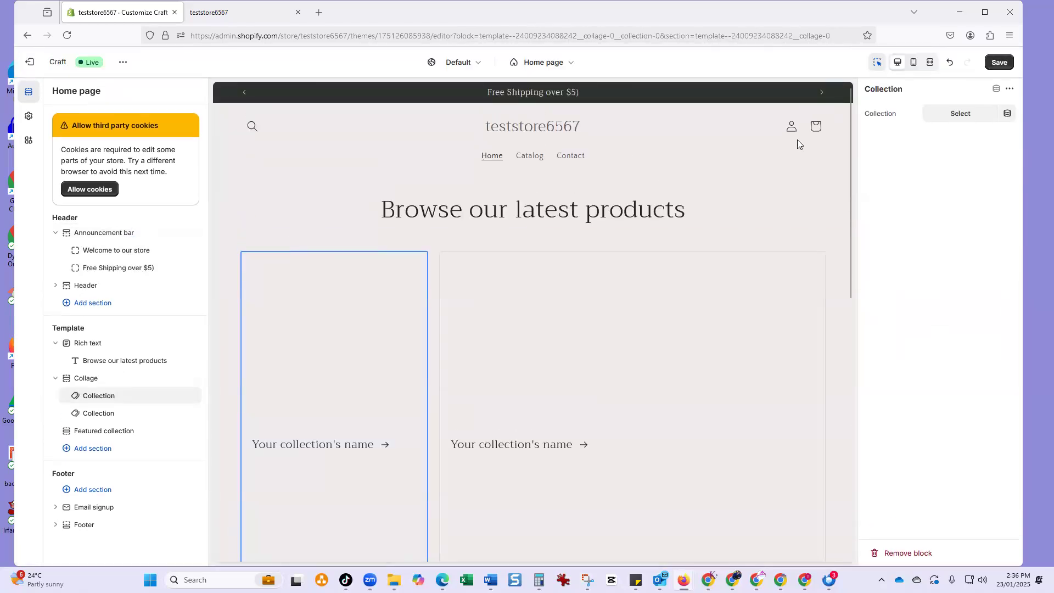
{"action": "left_click", "coordinate": [131, 275]}
{"action": "key", "text": "BackSpace"}
{"action": "type", "text": "0"}
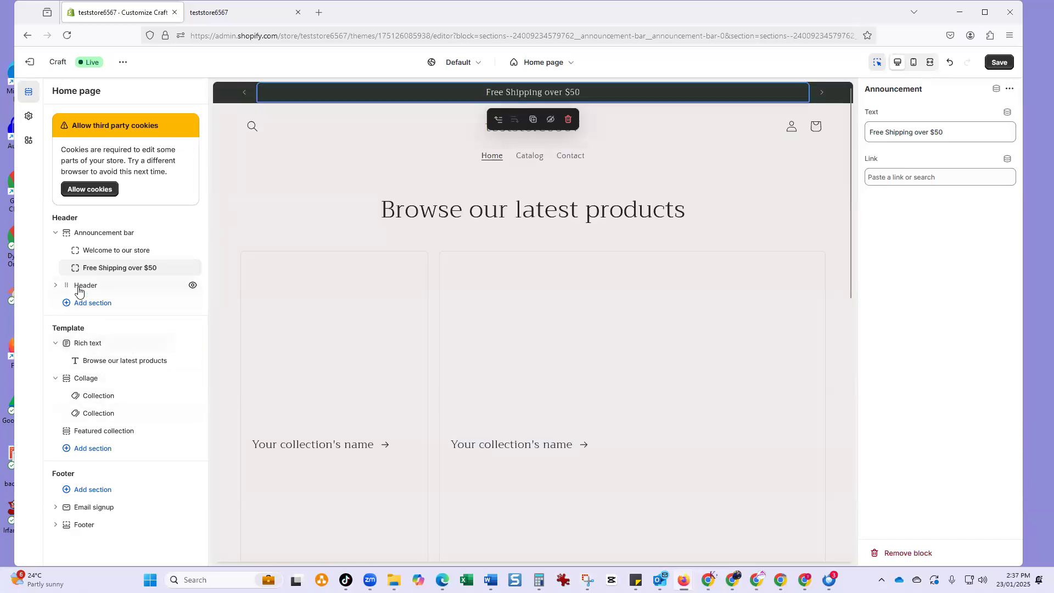
Expand the Header section and check which blocks and sections can be added to the header group
{"action": "left_click", "coordinate": [55, 287]}
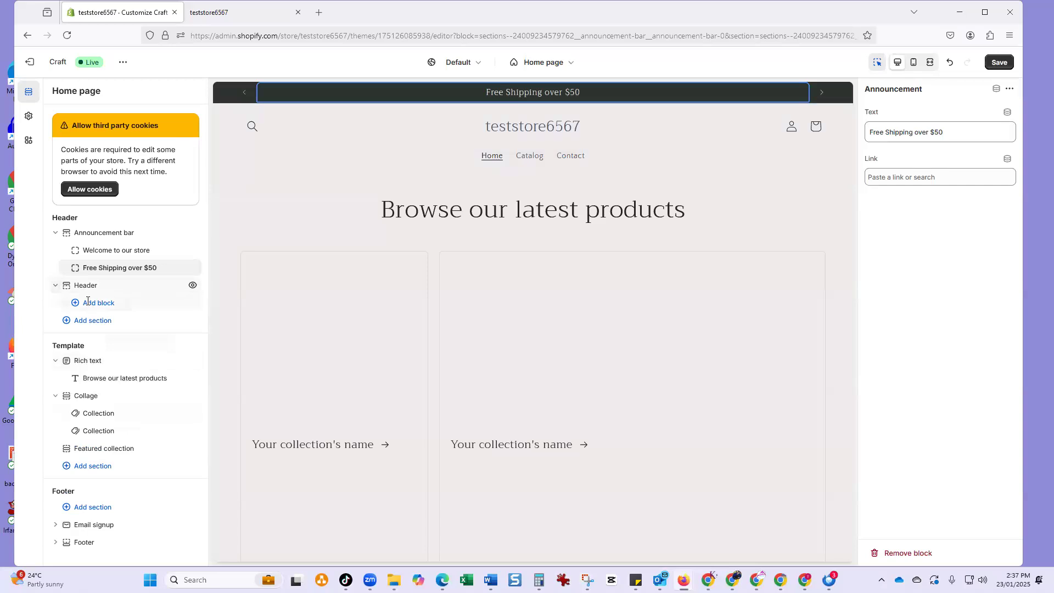
{"action": "left_click", "coordinate": [88, 302]}
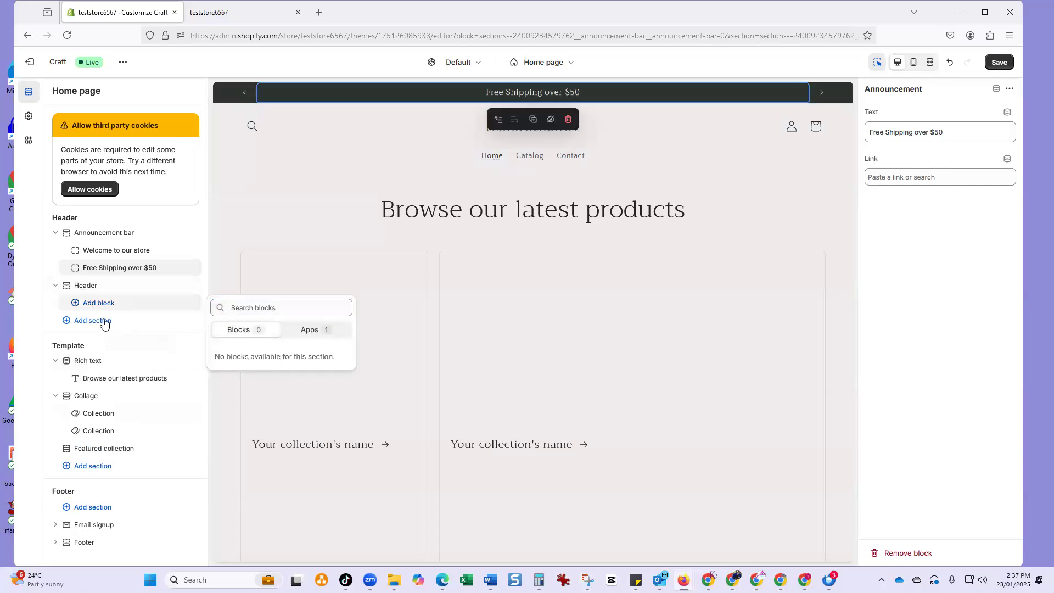
{"action": "key", "text": "Escape"}
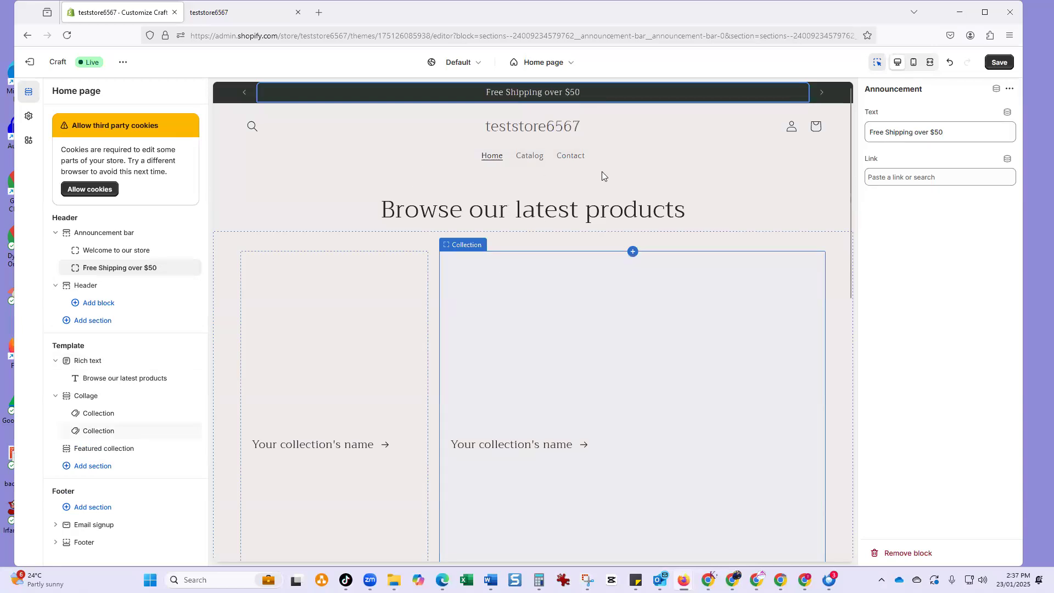
{"action": "left_click", "coordinate": [111, 309]}
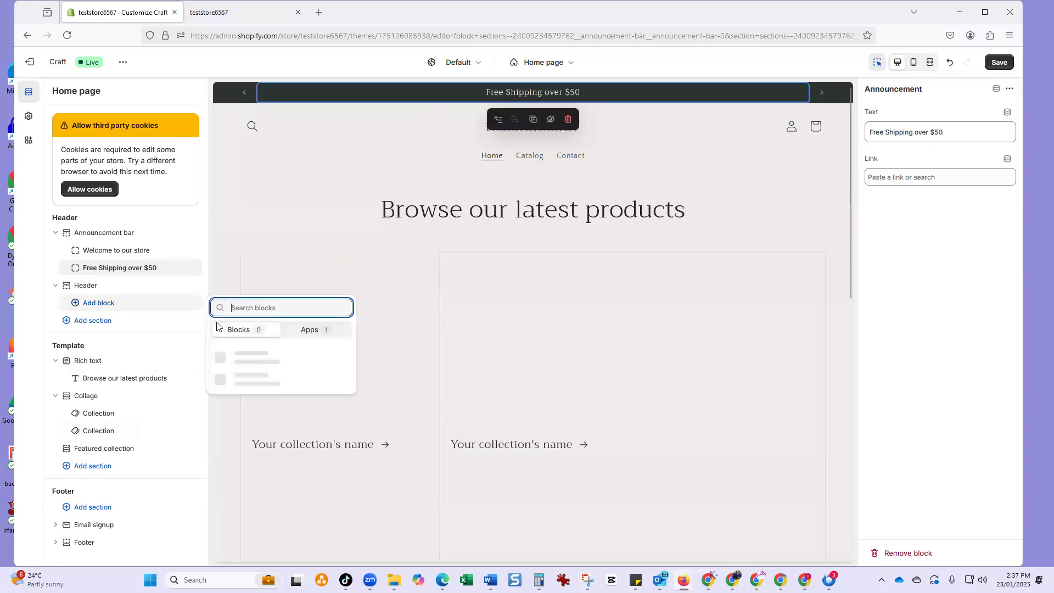
{"action": "left_click", "coordinate": [90, 325]}
{"action": "left_click", "coordinate": [91, 324]}
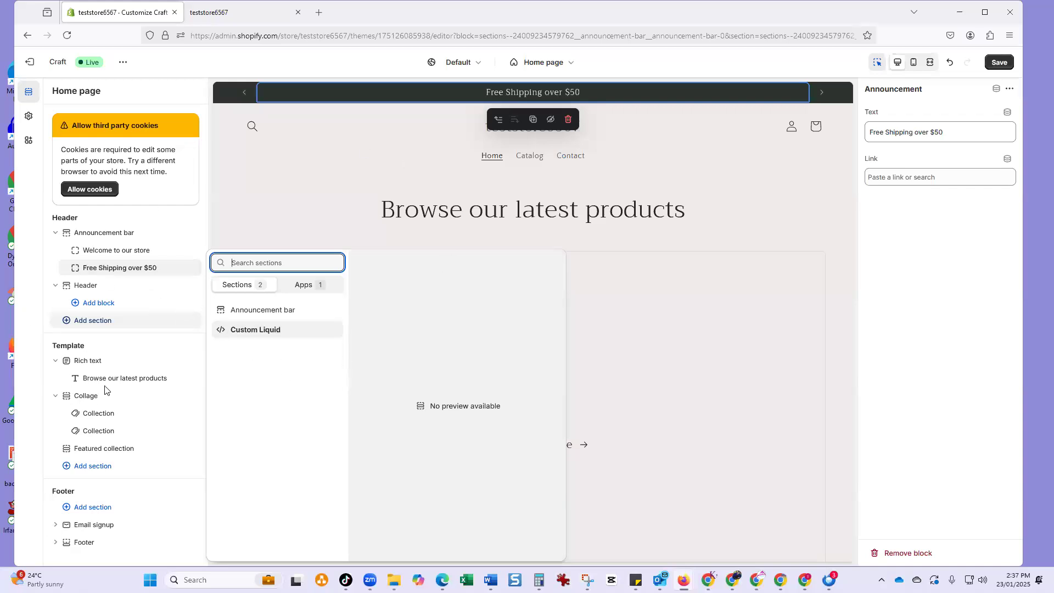
{"action": "key", "text": "Escape"}
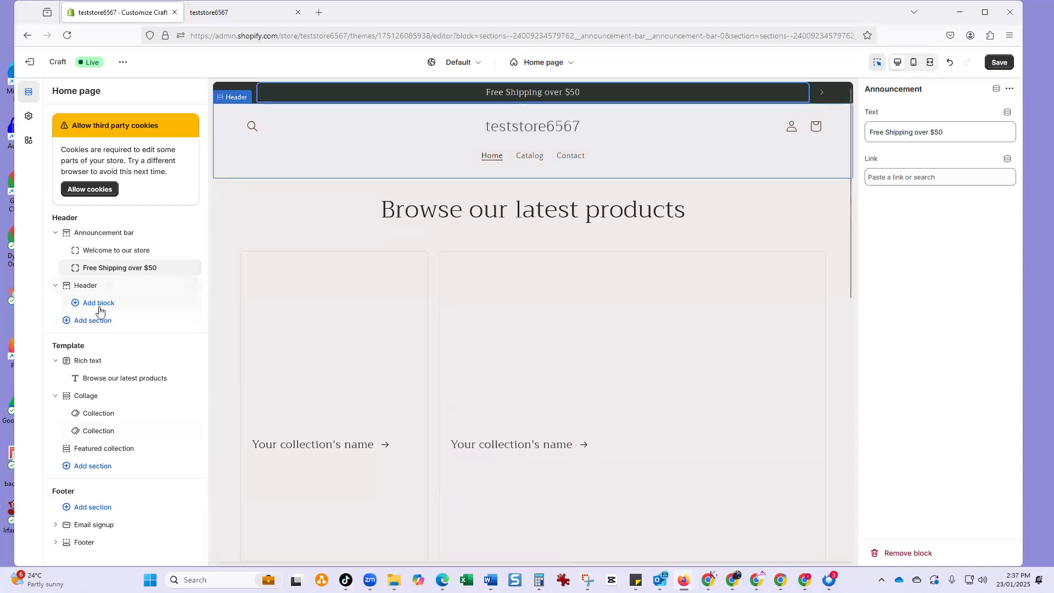
Look over the home page preview from the header through the collage and featured collection to the email signup
{"action": "scroll", "coordinate": [480, 271], "scroll_direction": "down", "scroll_amount": 2}
{"action": "scroll", "coordinate": [481, 273], "scroll_direction": "up", "scroll_amount": 3}
{"action": "scroll", "coordinate": [481, 272], "scroll_direction": "down", "scroll_amount": 4}
{"action": "scroll", "coordinate": [389, 364], "scroll_direction": "down", "scroll_amount": 4}
{"action": "scroll", "coordinate": [391, 362], "scroll_direction": "up", "scroll_amount": 9}
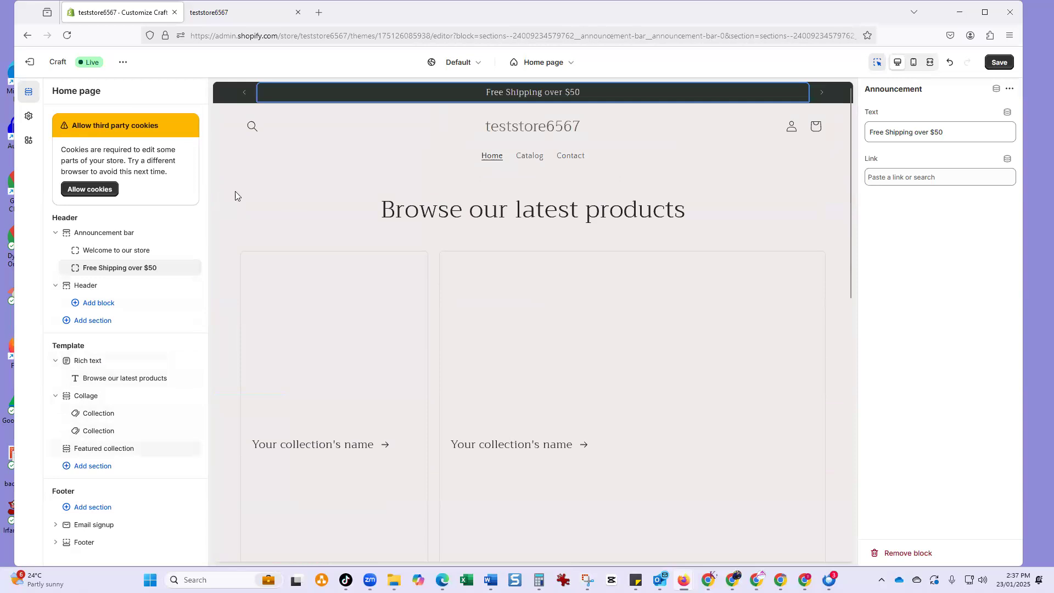
{"action": "scroll", "coordinate": [424, 384], "scroll_direction": "down", "scroll_amount": 4}
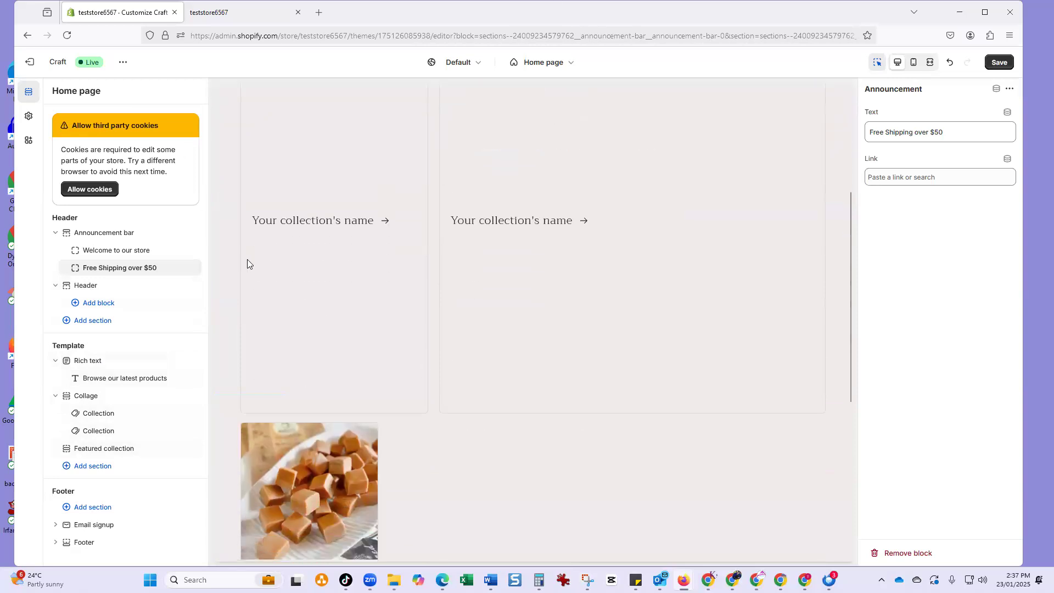
{"action": "scroll", "coordinate": [379, 308], "scroll_direction": "down", "scroll_amount": 4}
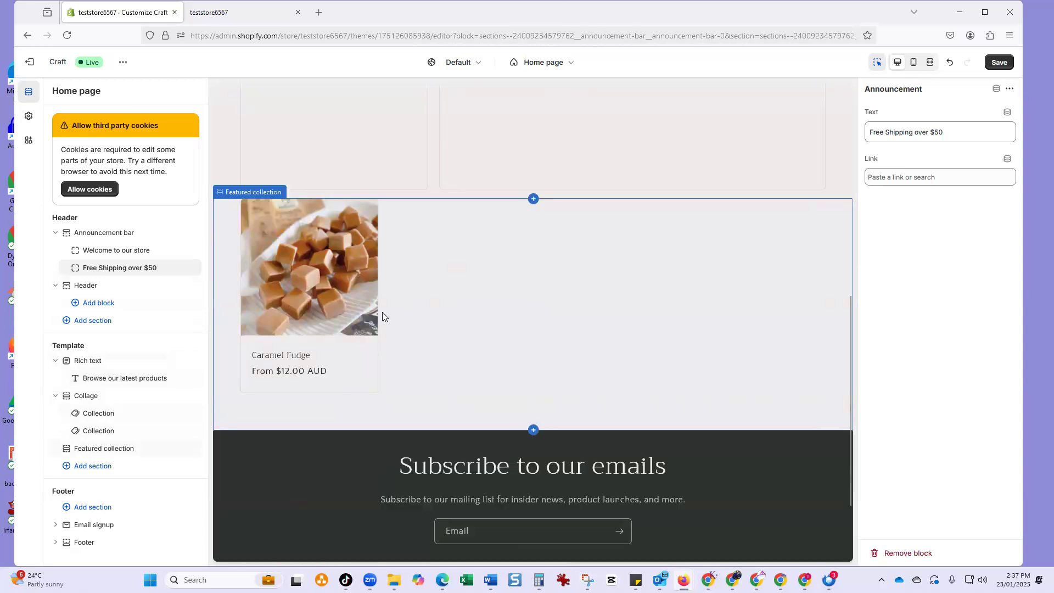
Exit the Craft theme editor without saving the pending changes
{"action": "scroll", "coordinate": [382, 317], "scroll_direction": "down", "scroll_amount": 1}
{"action": "scroll", "coordinate": [383, 312], "scroll_direction": "up", "scroll_amount": 5}
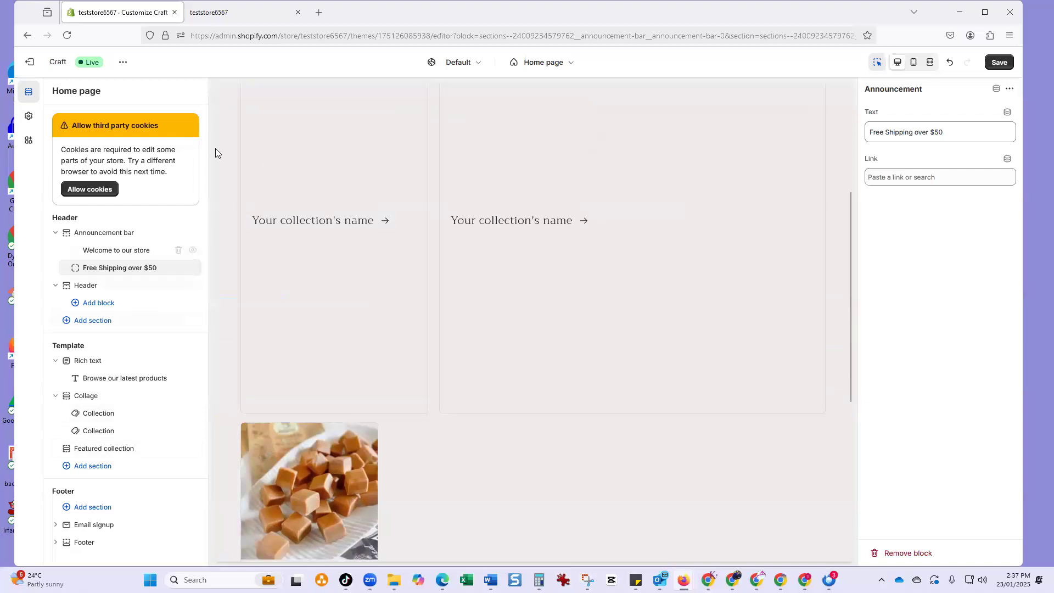
{"action": "left_click", "coordinate": [31, 63]}
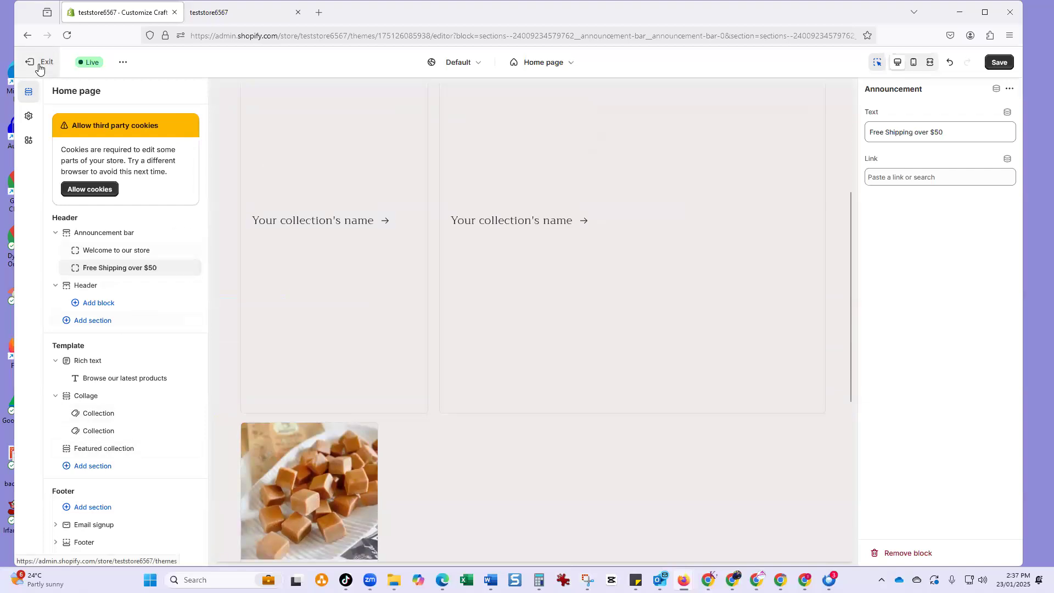
{"action": "left_click", "coordinate": [663, 341]}
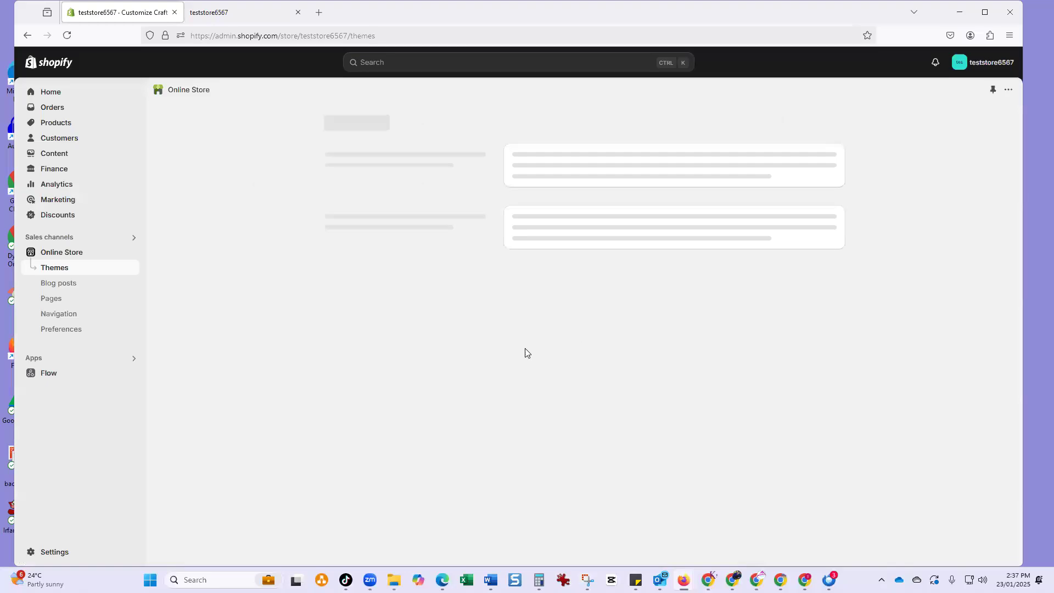
Open the Dawn theme from the theme library for customizing and publish it in place of Craft
{"action": "scroll", "coordinate": [663, 371], "scroll_direction": "down", "scroll_amount": 3}
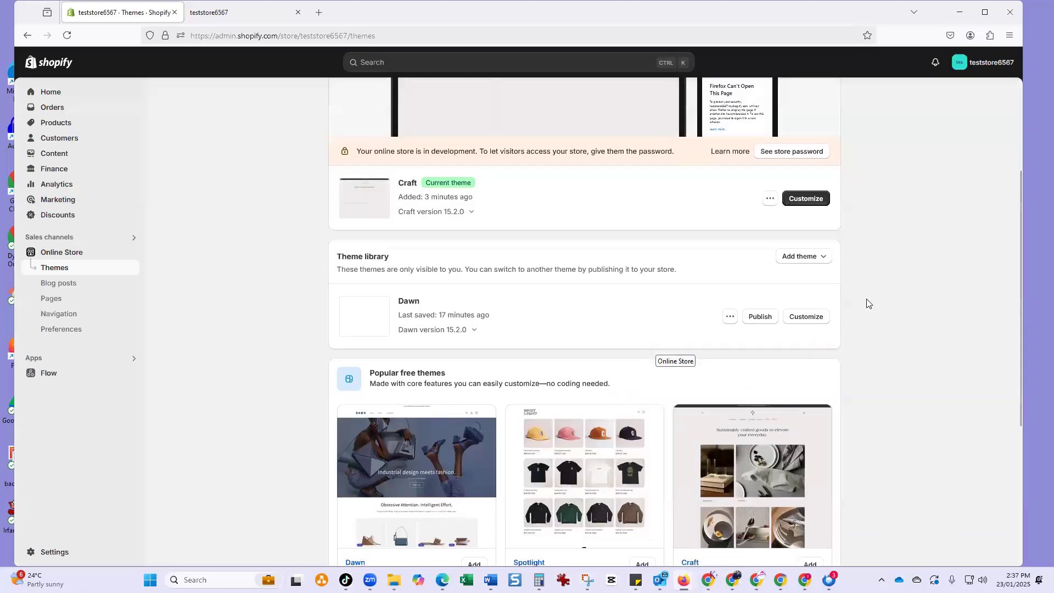
{"action": "left_click", "coordinate": [813, 317]}
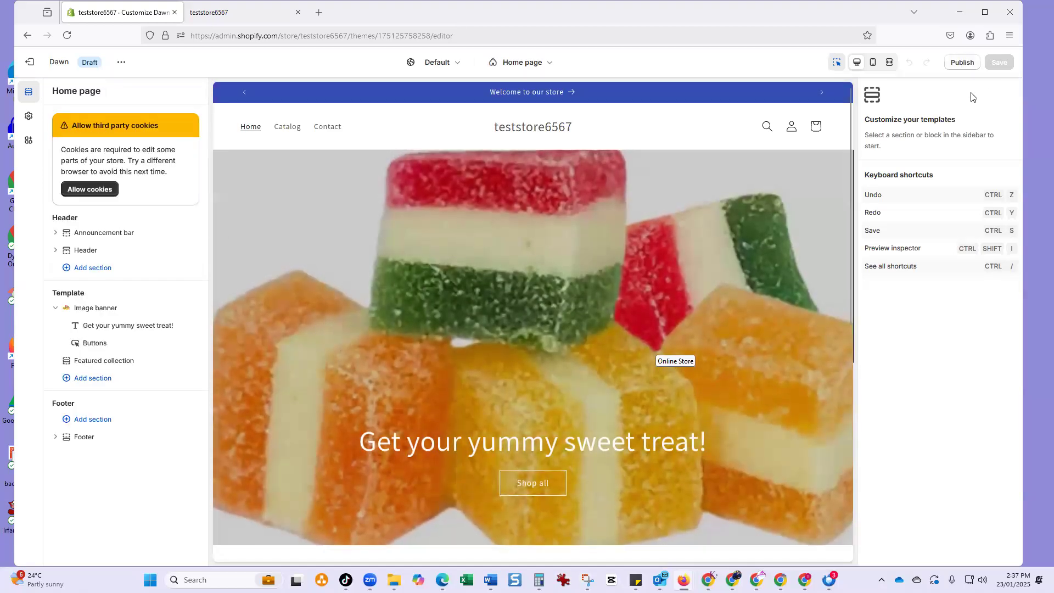
{"action": "left_click", "coordinate": [962, 62]}
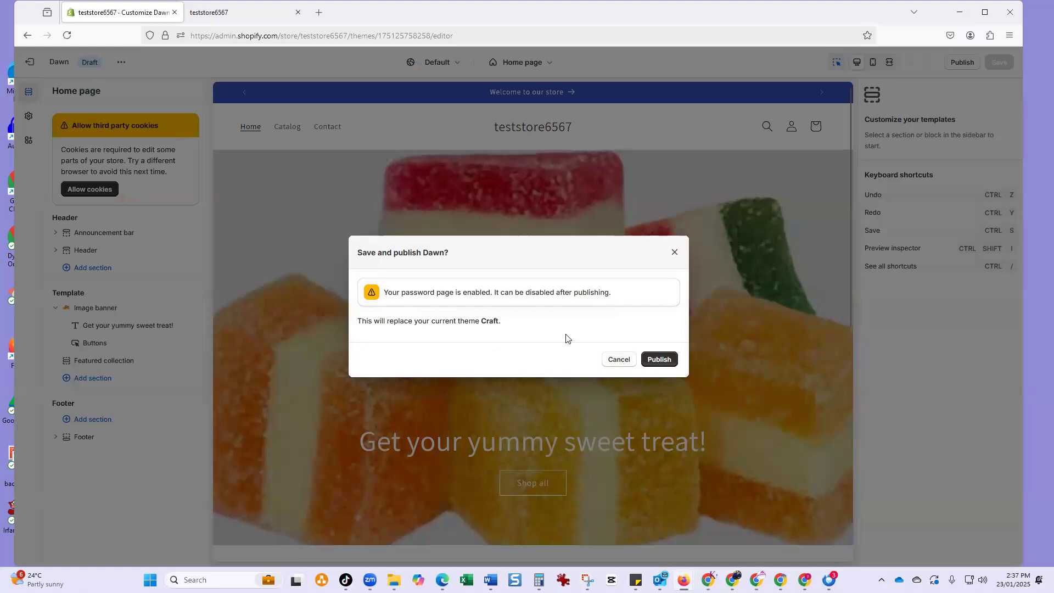
{"action": "left_click", "coordinate": [660, 363]}
{"action": "left_click", "coordinate": [661, 362]}
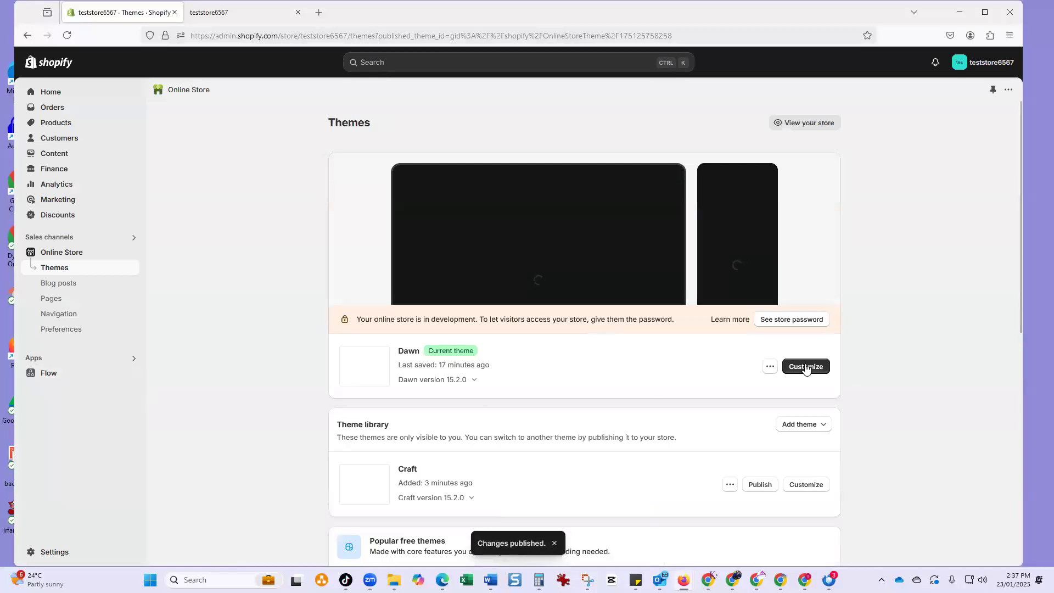
Open the published Dawn theme for customizing and look over its home page
{"action": "left_click", "coordinate": [360, 364]}
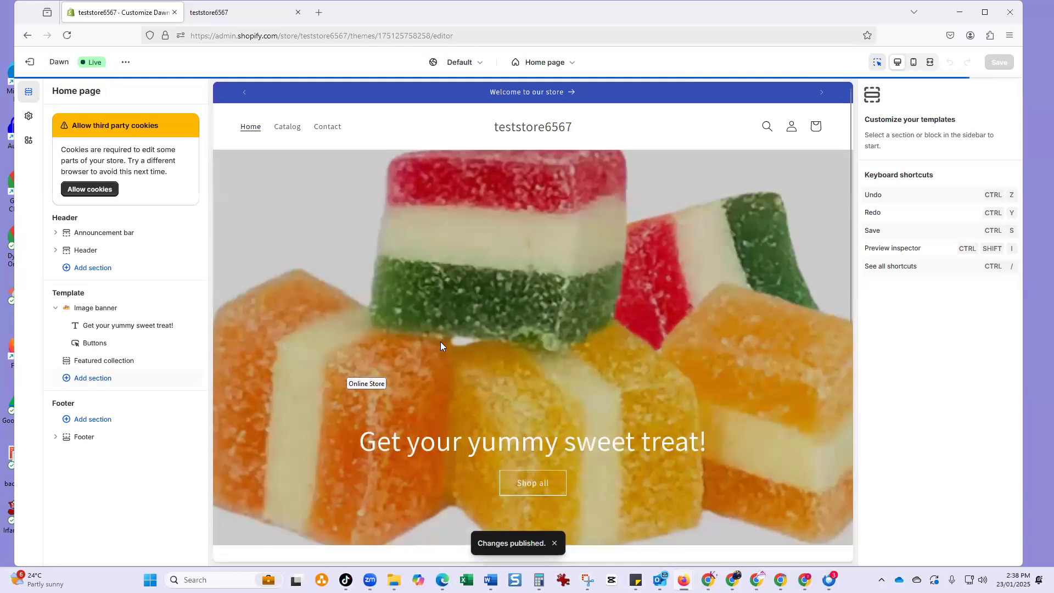
{"action": "scroll", "coordinate": [277, 369], "scroll_direction": "down", "scroll_amount": 5}
{"action": "scroll", "coordinate": [276, 369], "scroll_direction": "down", "scroll_amount": 3}
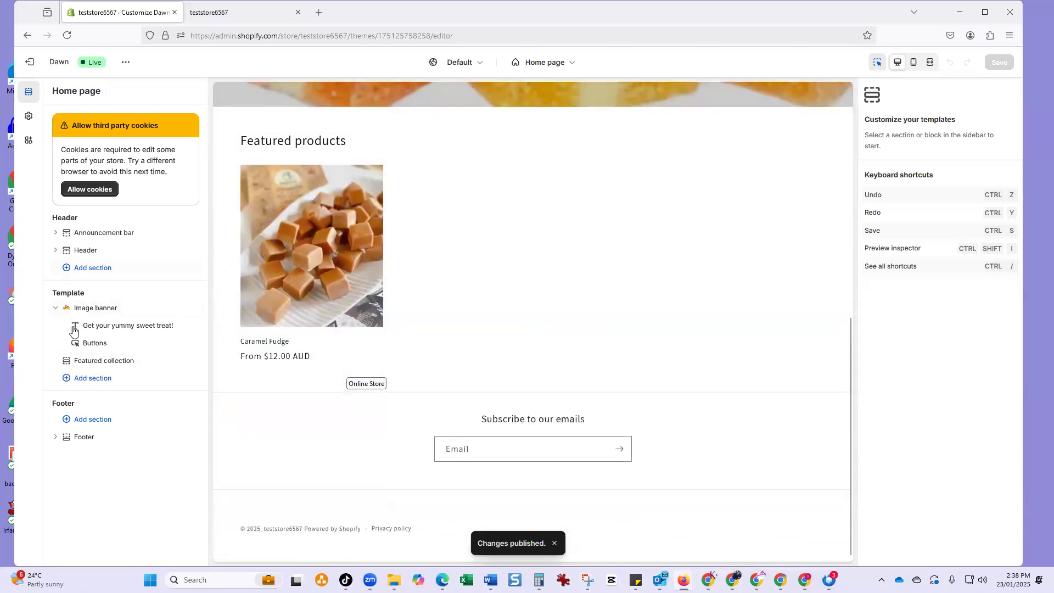
Add a Collection list section to the home page template and move it above the Featured collection section
{"action": "left_click", "coordinate": [97, 378]}
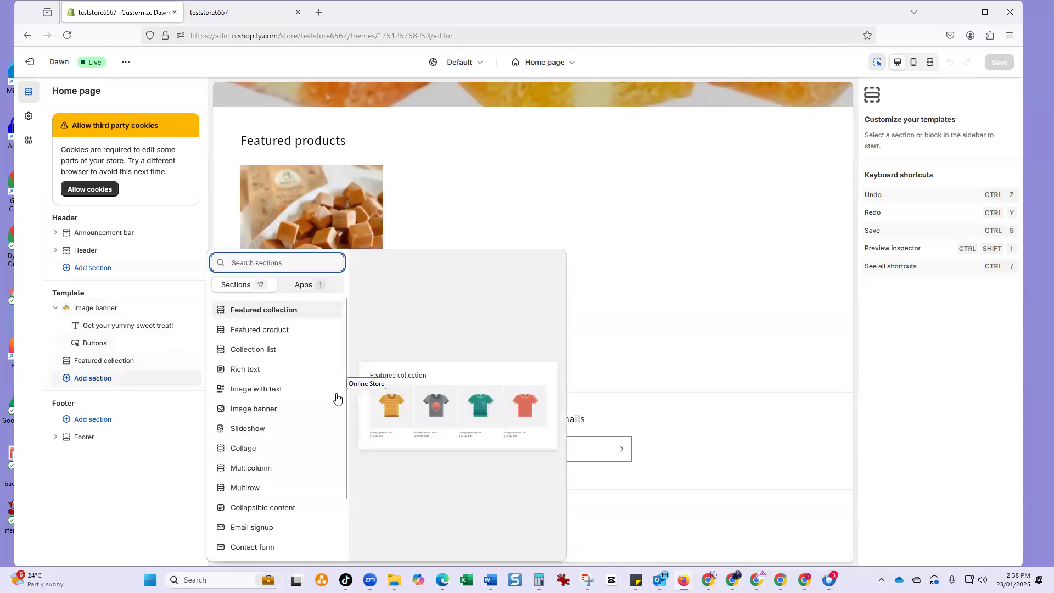
{"action": "left_click", "coordinate": [256, 355]}
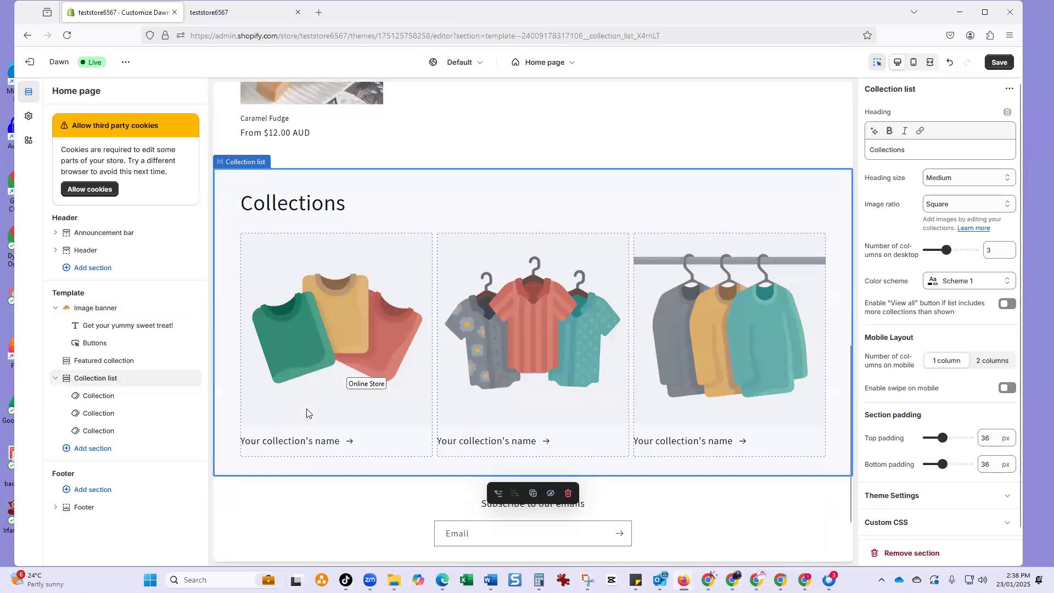
{"action": "left_click", "coordinate": [56, 379]}
{"action": "mouse_move", "coordinate": [97, 378]}
{"action": "left_mouse_down"}
{"action": "mouse_move", "coordinate": [98, 341]}
{"action": "mouse_move", "coordinate": [98, 361]}
{"action": "left_mouse_up"}
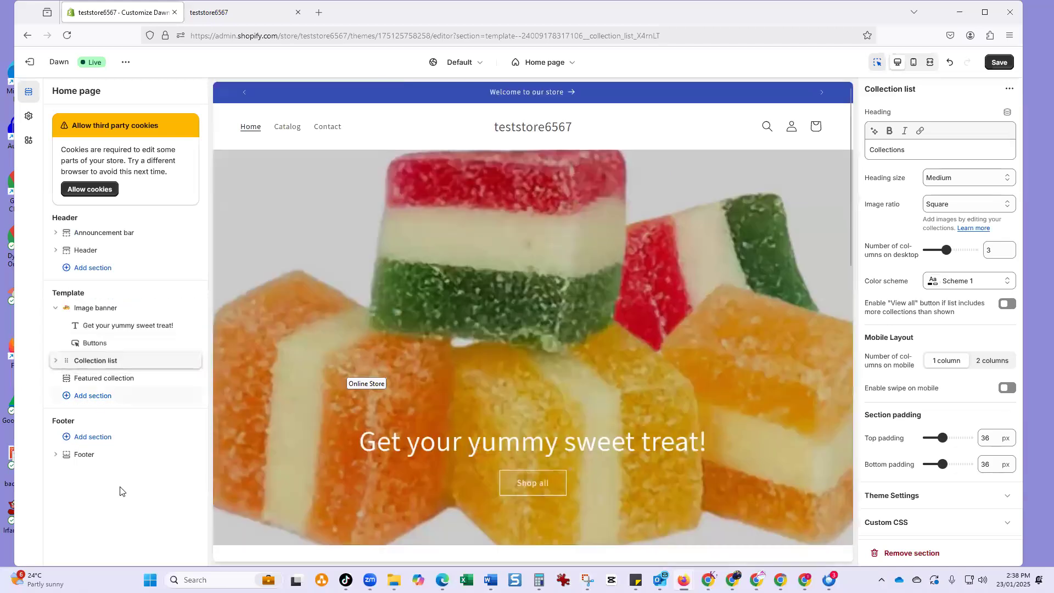
Assign the Fudge collection to the first card of the Collection list section and save the theme
{"action": "scroll", "coordinate": [289, 403], "scroll_direction": "down", "scroll_amount": 5}
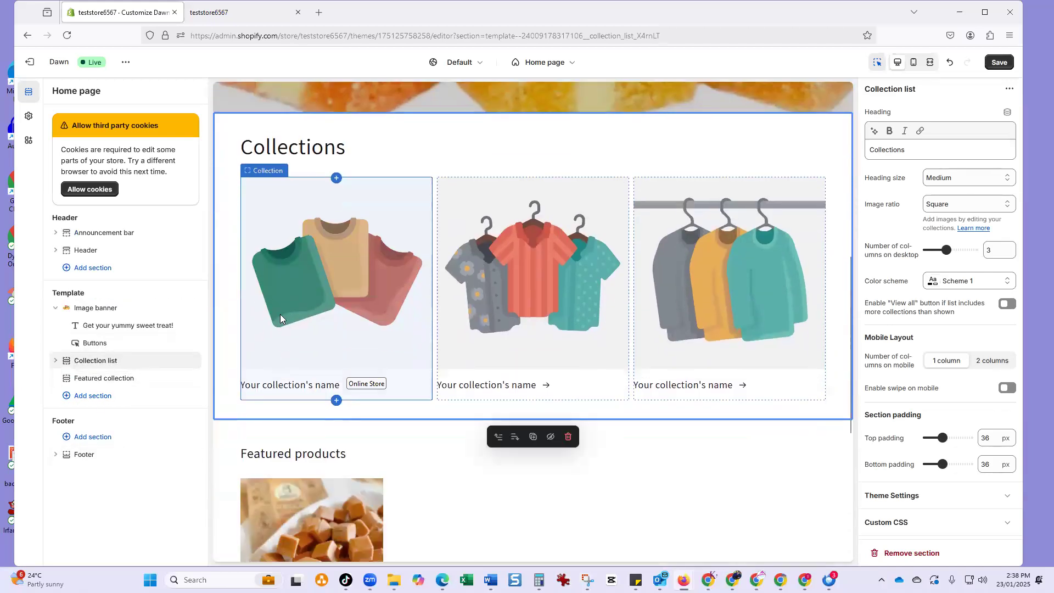
{"action": "left_click", "coordinate": [280, 314]}
{"action": "left_click", "coordinate": [956, 115]}
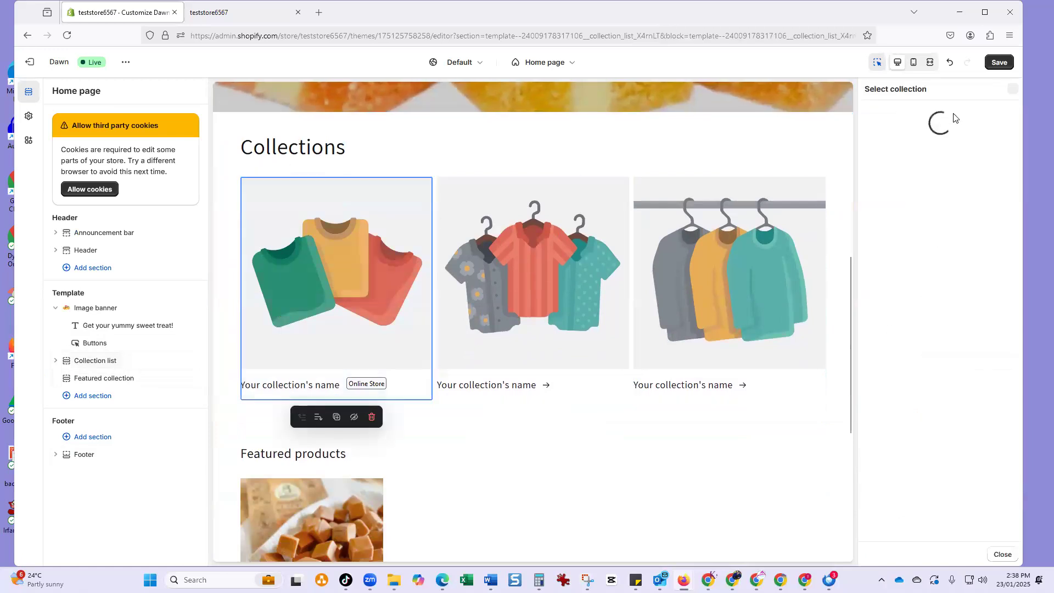
{"action": "left_click", "coordinate": [899, 179]}
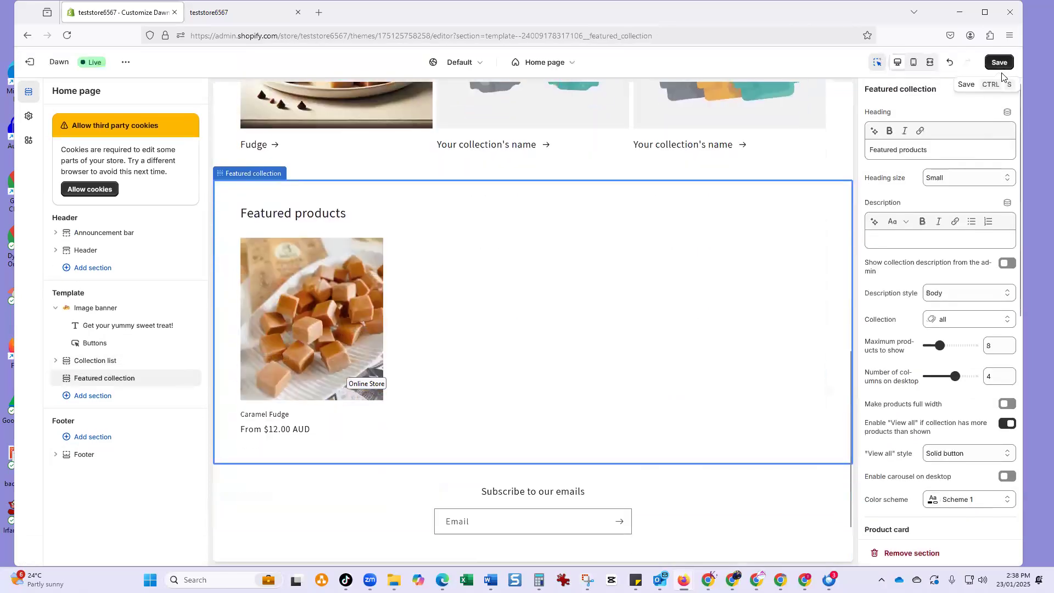
{"action": "left_click", "coordinate": [1002, 65]}
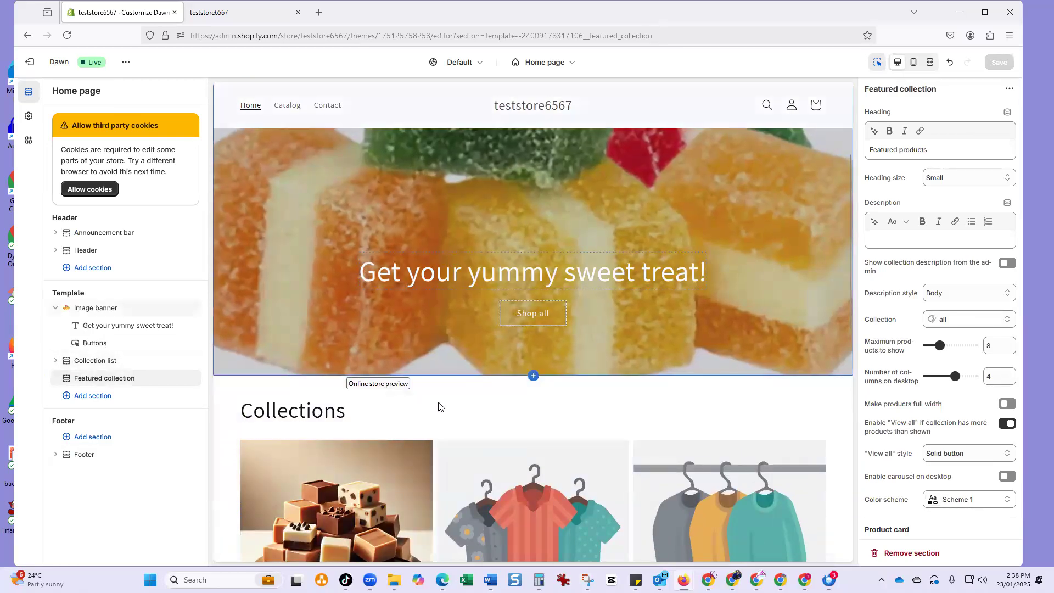
Review the home page preview, examining the image banner, the collection cards, the featured products and the footer
{"action": "scroll", "coordinate": [441, 407], "scroll_direction": "down", "scroll_amount": 4}
{"action": "scroll", "coordinate": [460, 440], "scroll_direction": "down", "scroll_amount": 5}
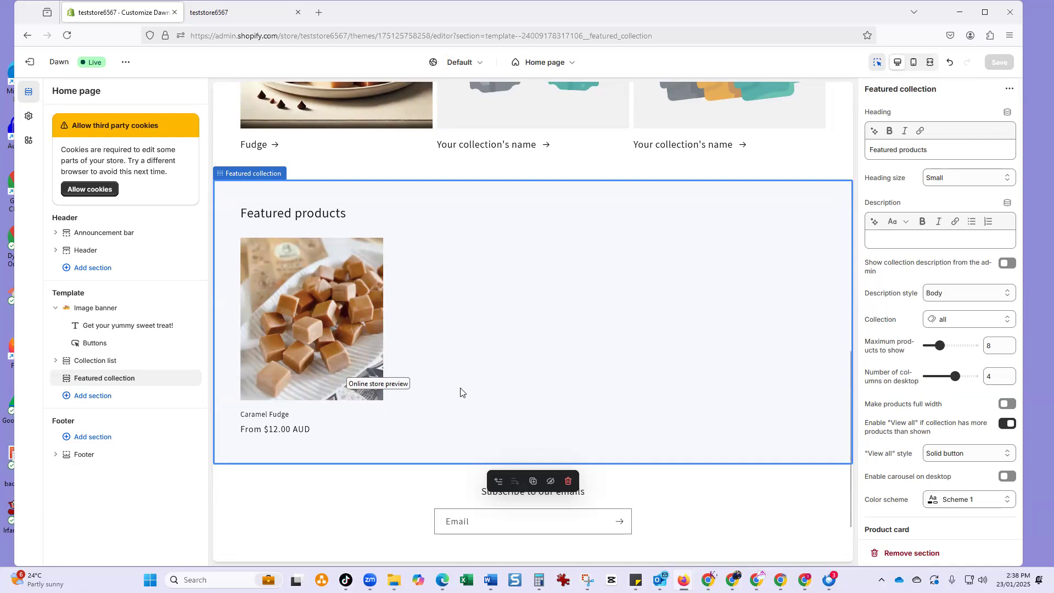
{"action": "scroll", "coordinate": [462, 390], "scroll_direction": "up", "scroll_amount": 5}
{"action": "scroll", "coordinate": [609, 206], "scroll_direction": "down", "scroll_amount": 3}
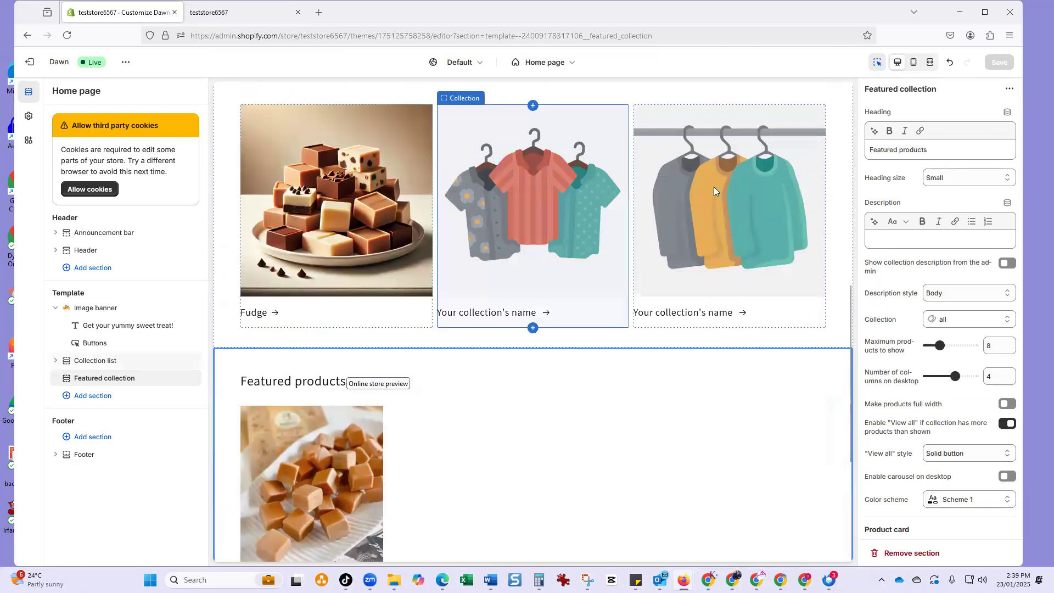
{"action": "scroll", "coordinate": [586, 222], "scroll_direction": "down", "scroll_amount": 3}
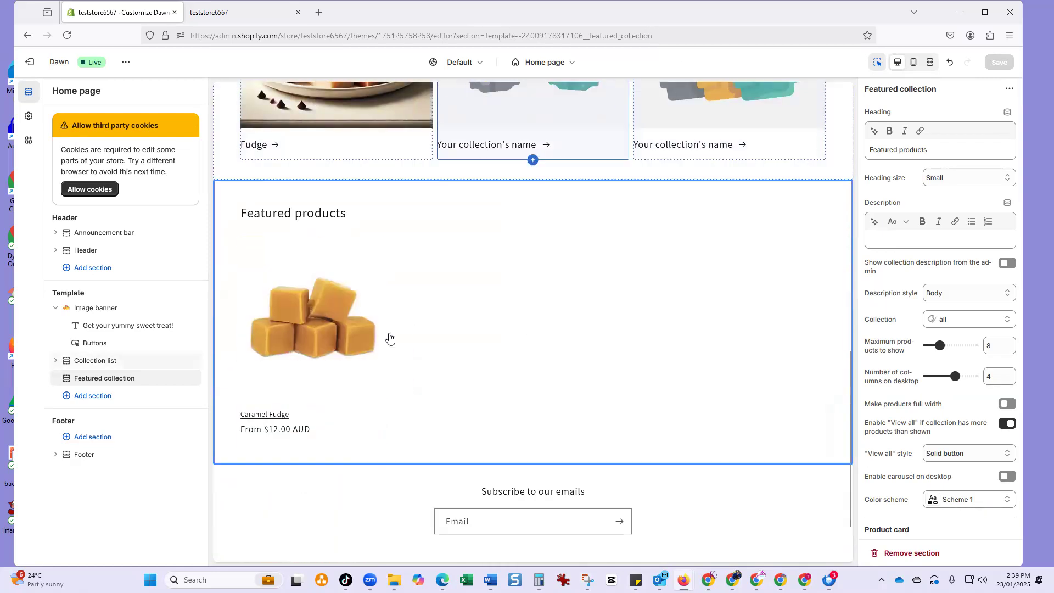
{"action": "scroll", "coordinate": [413, 325], "scroll_direction": "up", "scroll_amount": 6}
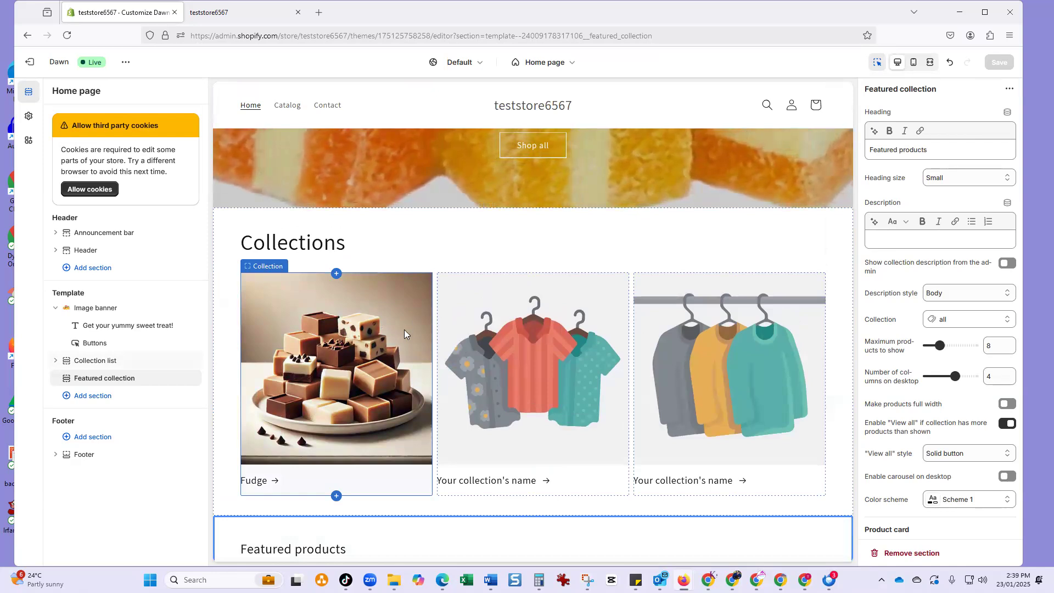
{"action": "scroll", "coordinate": [373, 356], "scroll_direction": "down", "scroll_amount": 2}
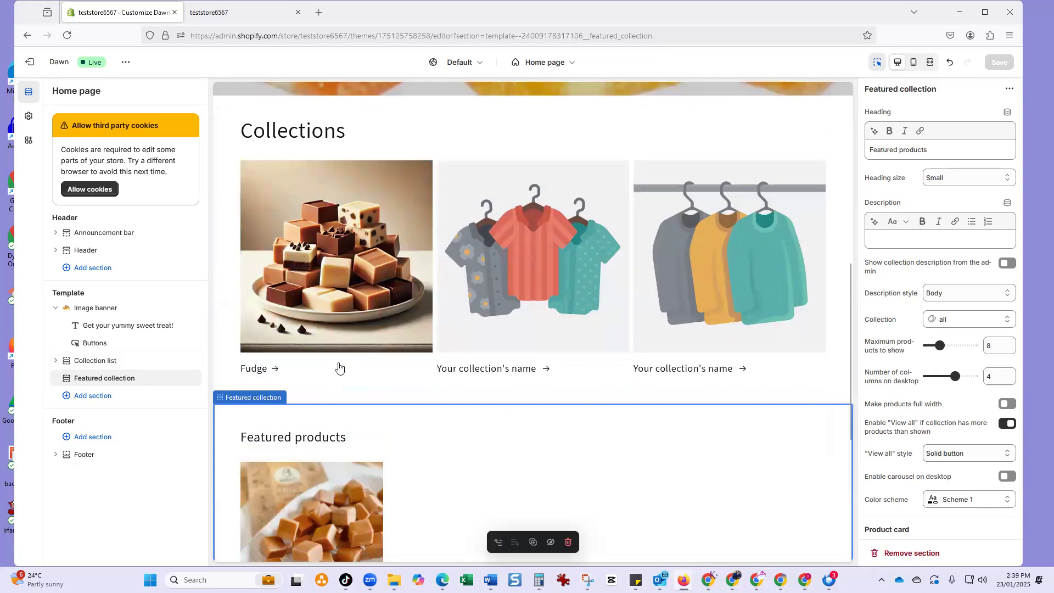
{"action": "scroll", "coordinate": [338, 367], "scroll_direction": "up", "scroll_amount": 5}
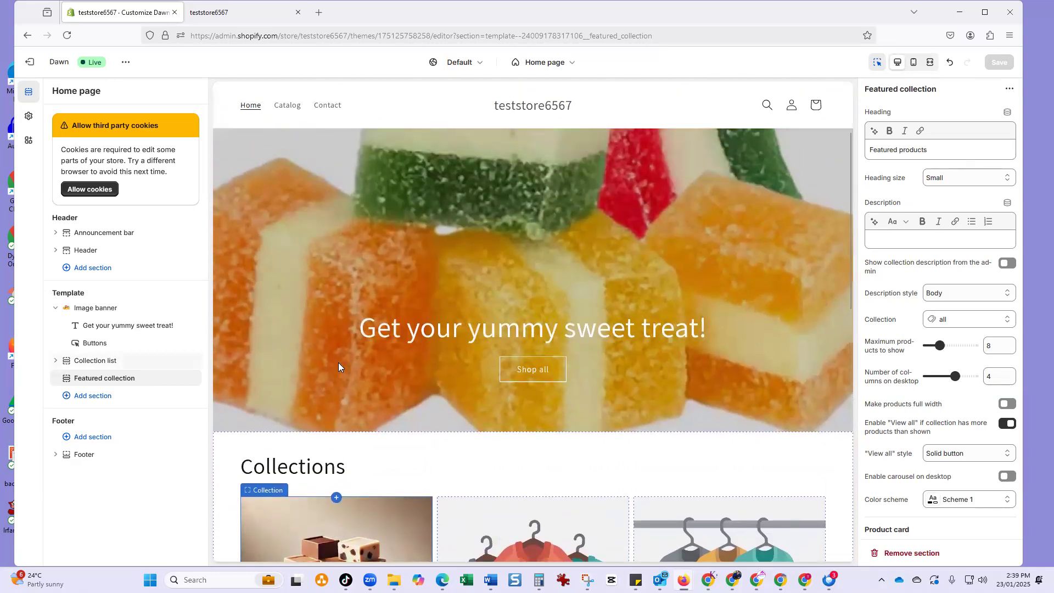
{"action": "scroll", "coordinate": [338, 367], "scroll_direction": "down", "scroll_amount": 1}
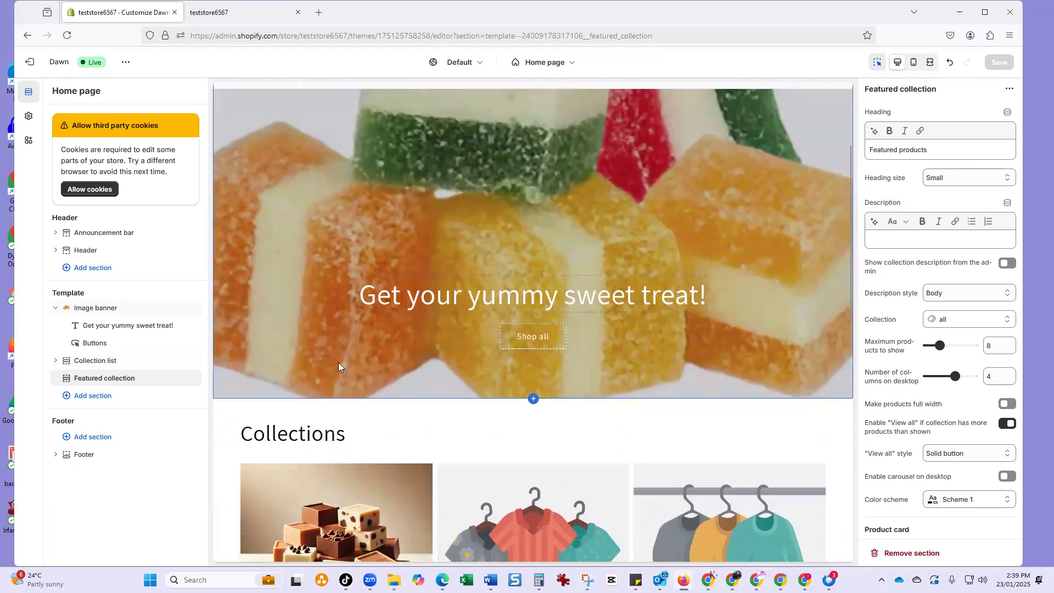
{"action": "scroll", "coordinate": [338, 365], "scroll_direction": "down", "scroll_amount": 5}
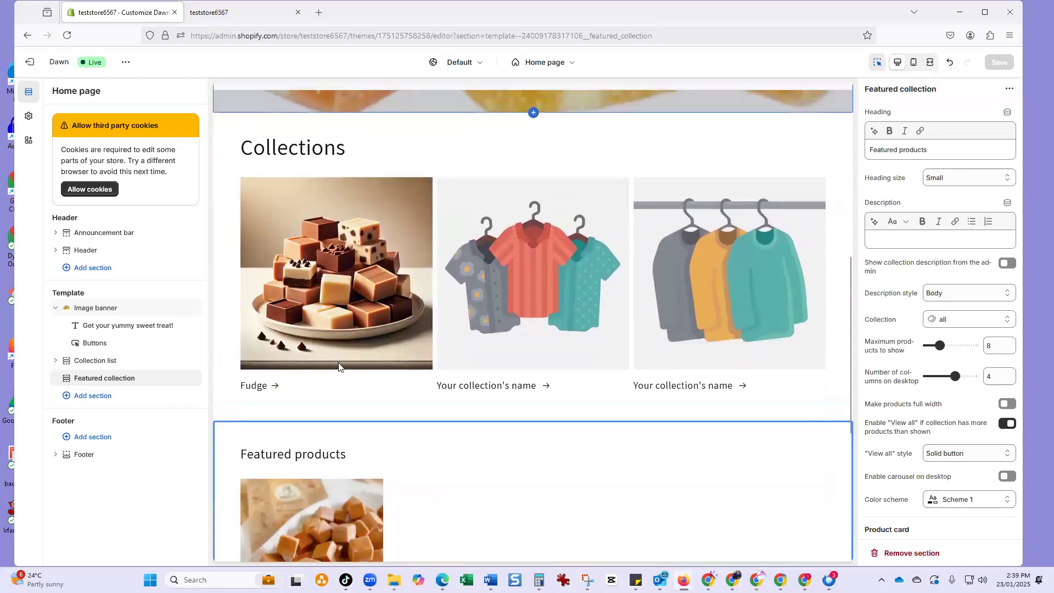
{"action": "scroll", "coordinate": [338, 362], "scroll_direction": "up", "scroll_amount": 5}
{"action": "scroll", "coordinate": [338, 363], "scroll_direction": "down", "scroll_amount": 1}
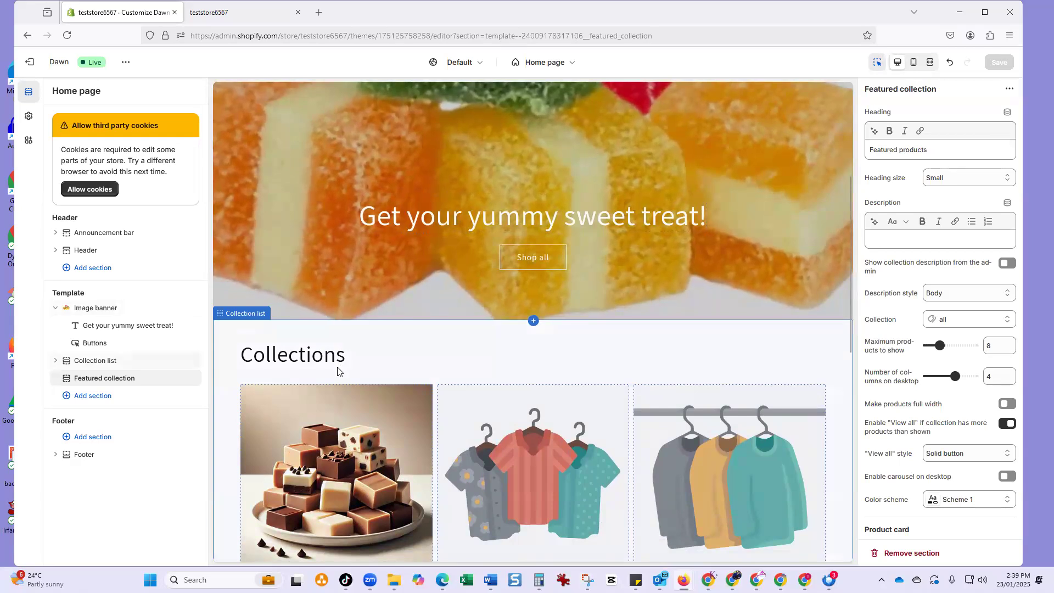
{"action": "scroll", "coordinate": [338, 371], "scroll_direction": "down", "scroll_amount": 7}
{"action": "scroll", "coordinate": [335, 390], "scroll_direction": "down", "scroll_amount": 2}
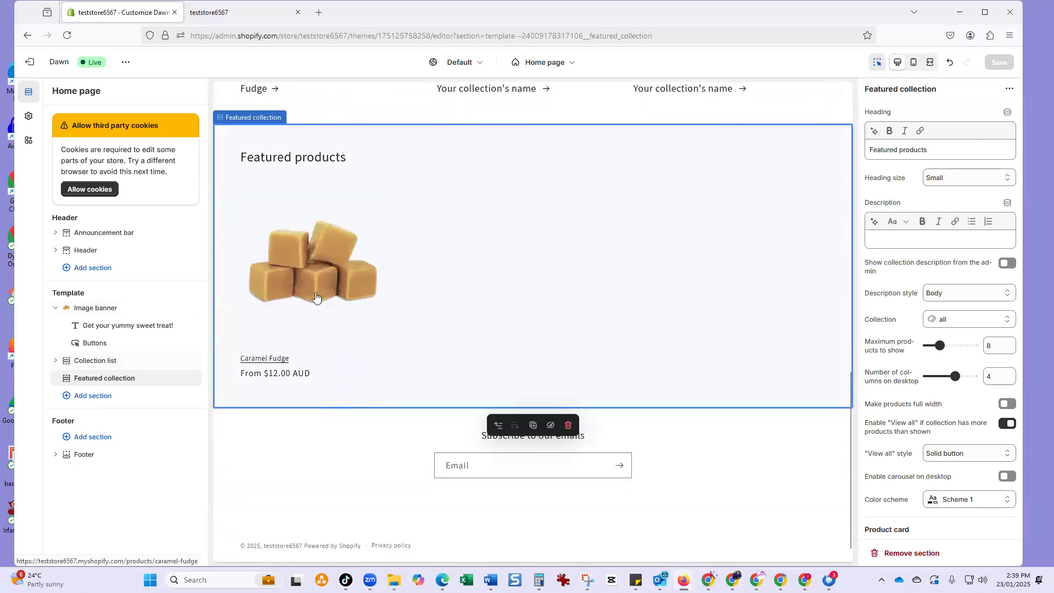
{"action": "scroll", "coordinate": [244, 329], "scroll_direction": "down", "scroll_amount": 1}
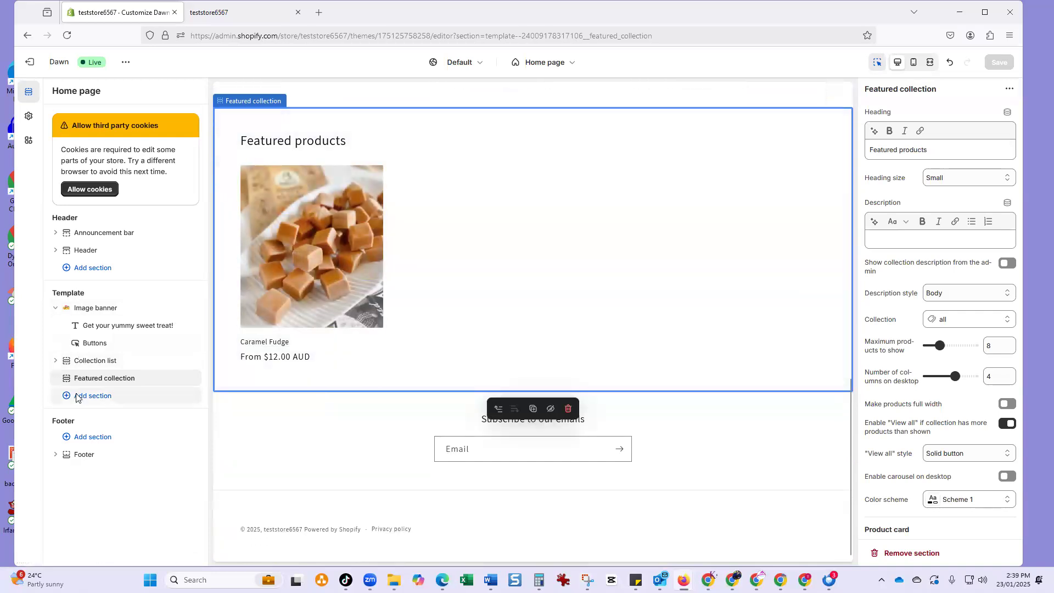
Add an Image with text section below the Featured collection section in the home page template
{"action": "left_click", "coordinate": [77, 398]}
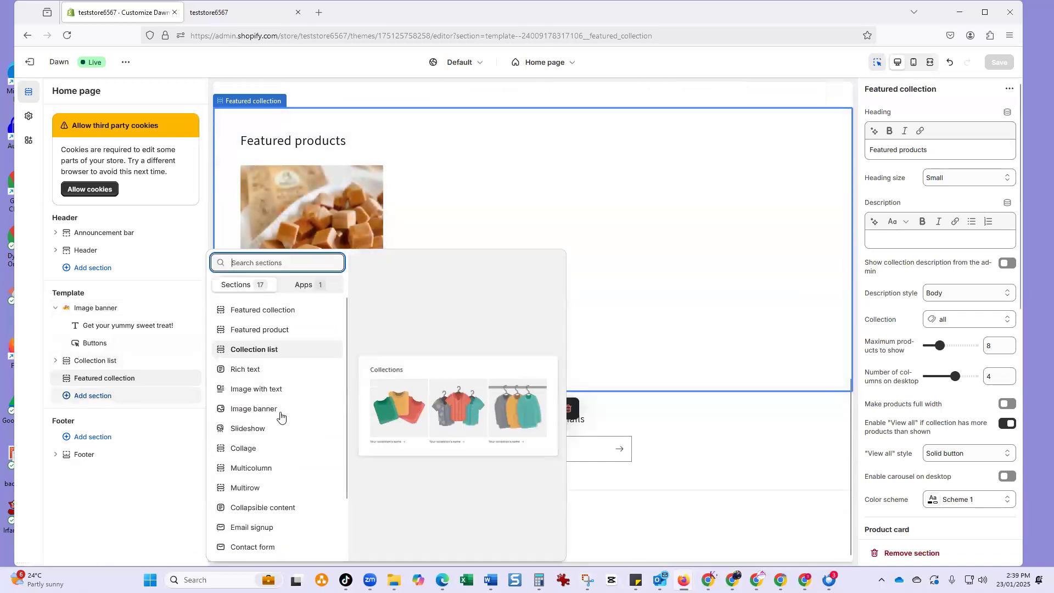
{"action": "left_click", "coordinate": [251, 395]}
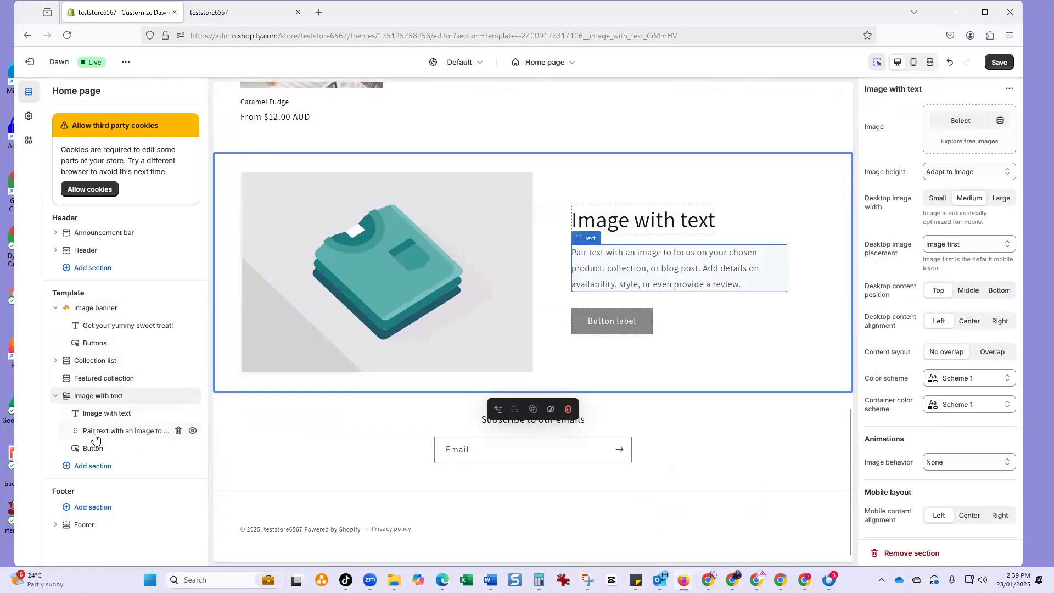
Examine the settings of the Image with text section's text, heading and button blocks, and select the button's label text
{"action": "left_click", "coordinate": [95, 434]}
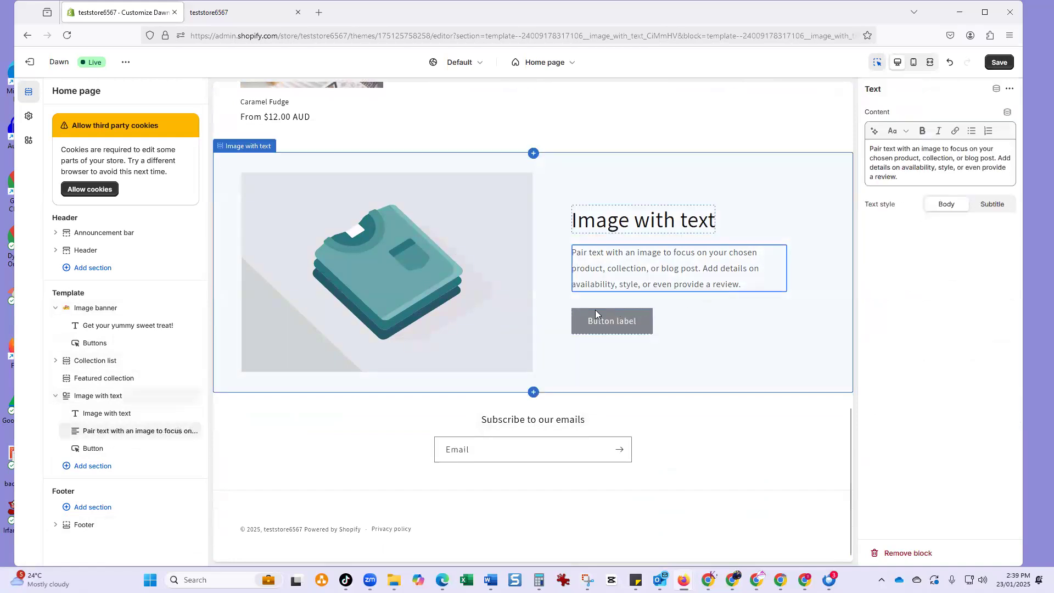
{"action": "left_click", "coordinate": [104, 415]}
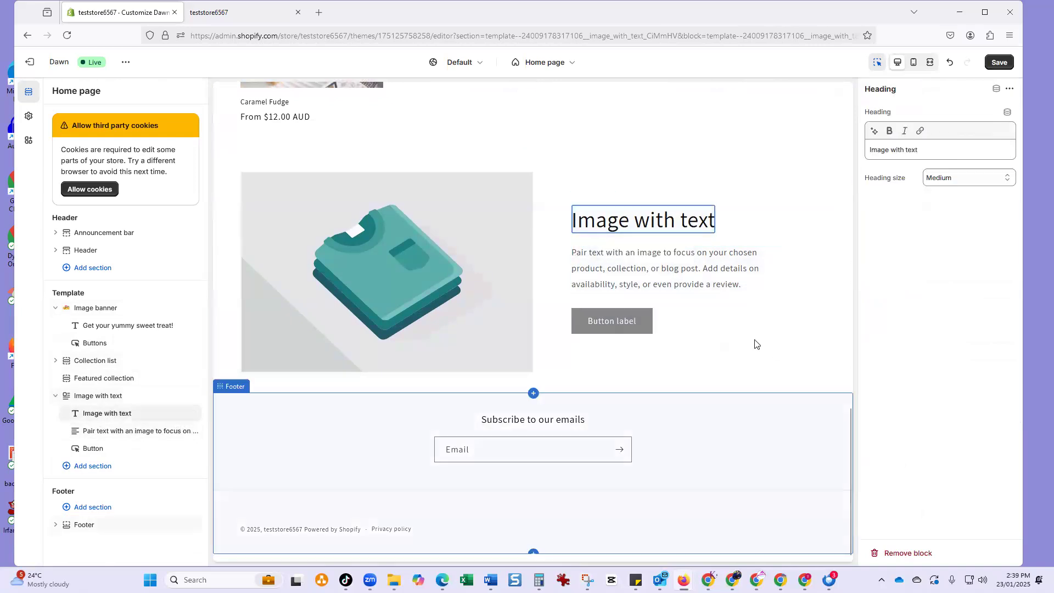
{"action": "left_click", "coordinate": [94, 433]}
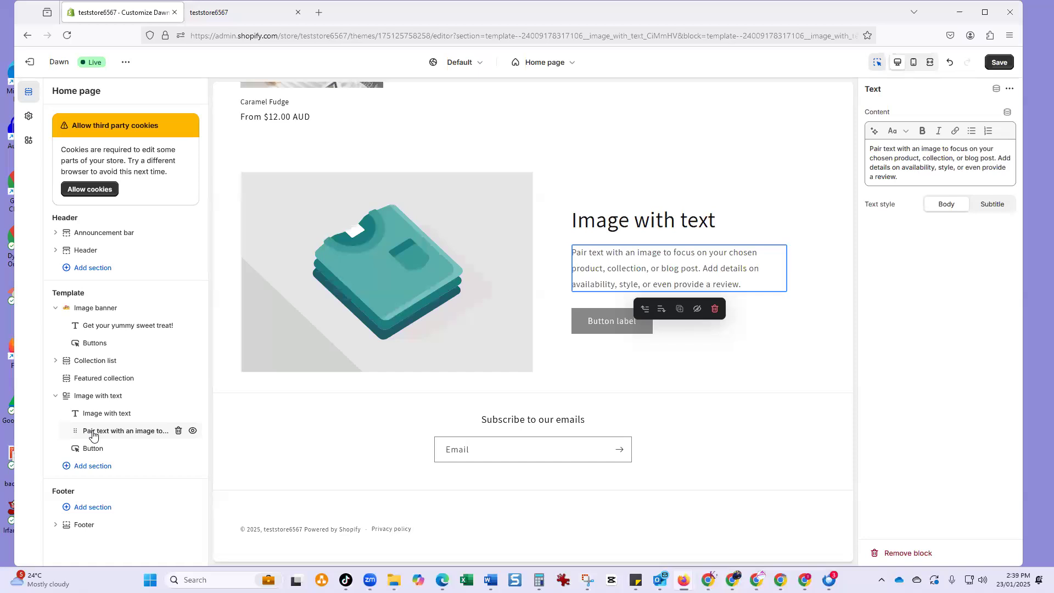
{"action": "left_click", "coordinate": [91, 413]}
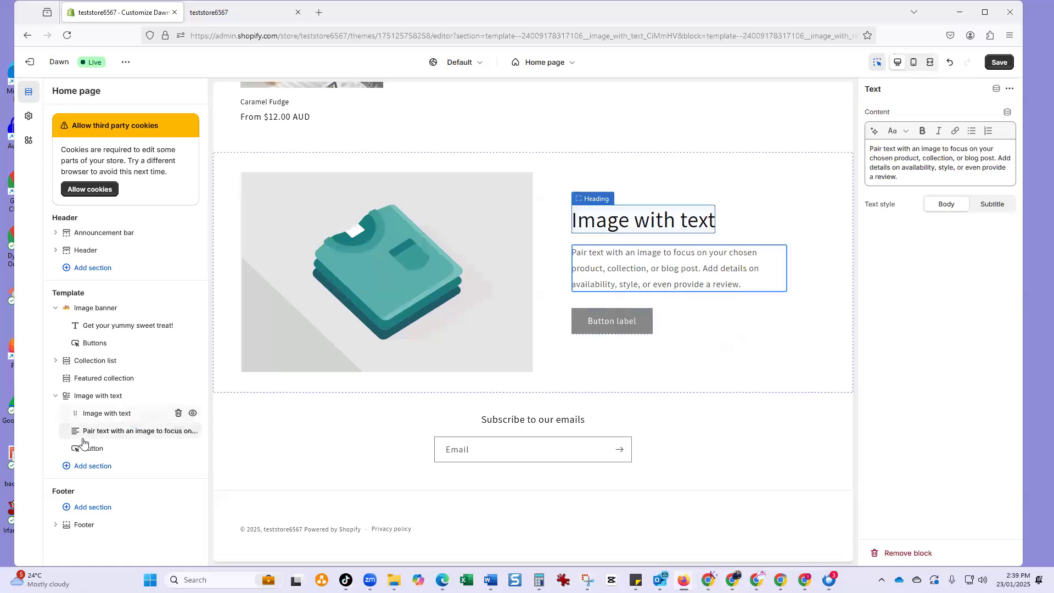
{"action": "left_click", "coordinate": [85, 450]}
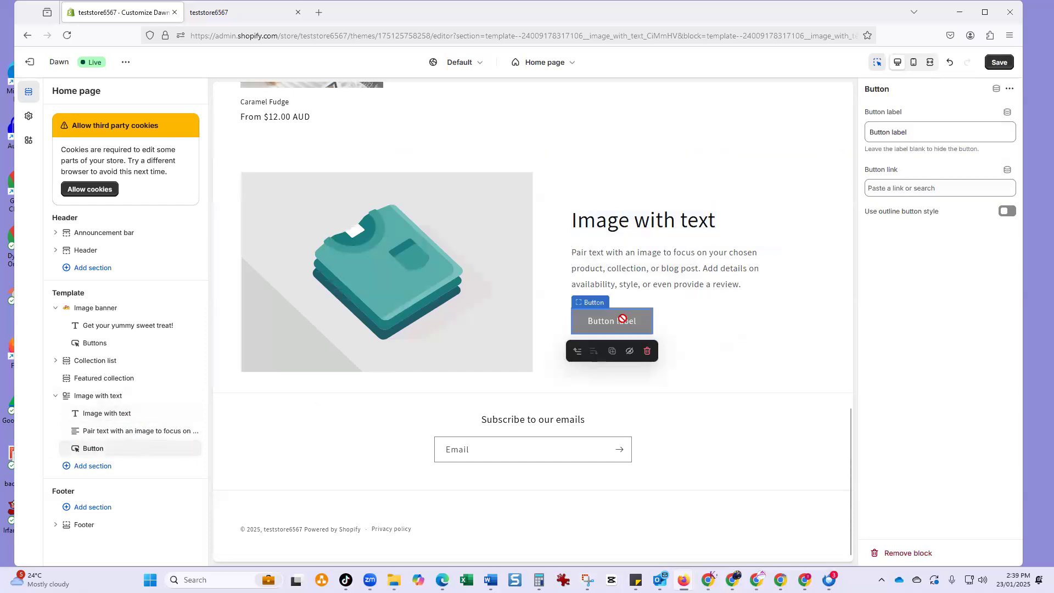
{"action": "triple_click", "coordinate": [950, 129]}
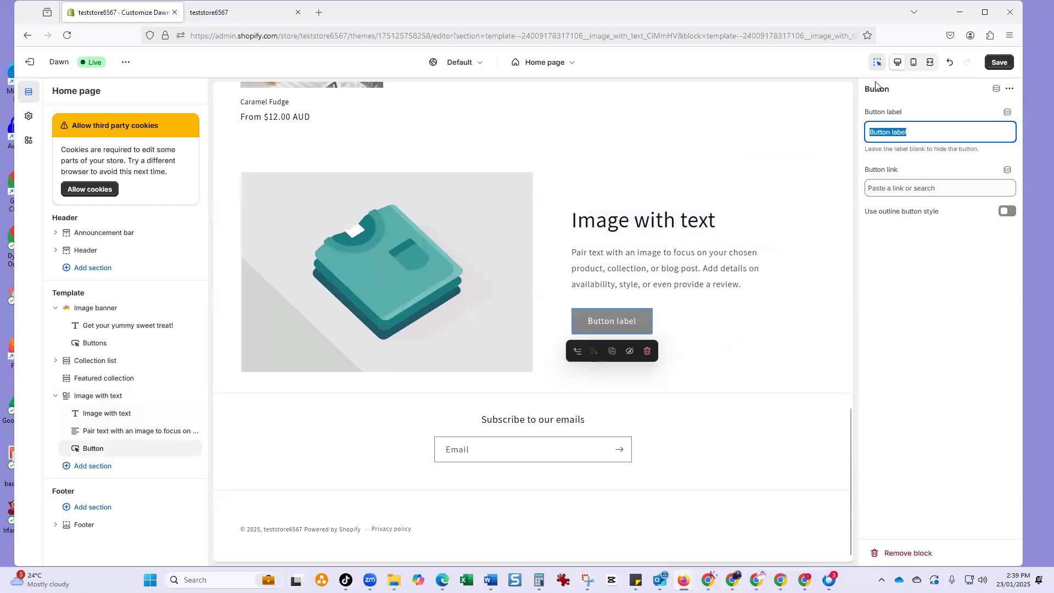
Change the button label of the Image with text section to "Shop Now"
{"action": "type", "text": "BVu"}
{"action": "key", "text": "BackSpace"}
{"action": "key", "text": "BackSpace"}
{"action": "key", "text": "BackSpace"}
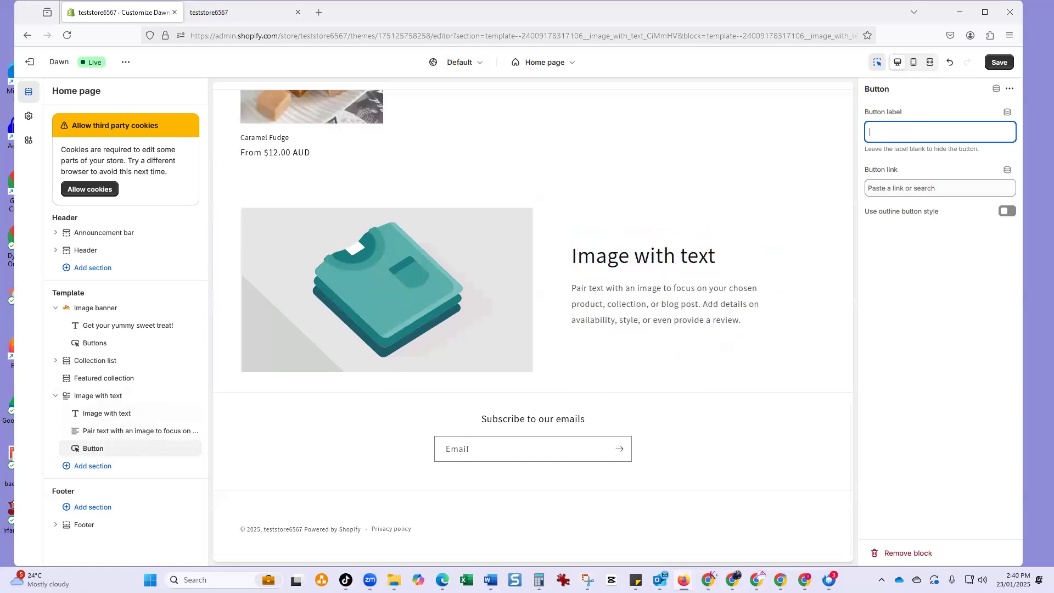
{"action": "type", "text": "Shop Now"}
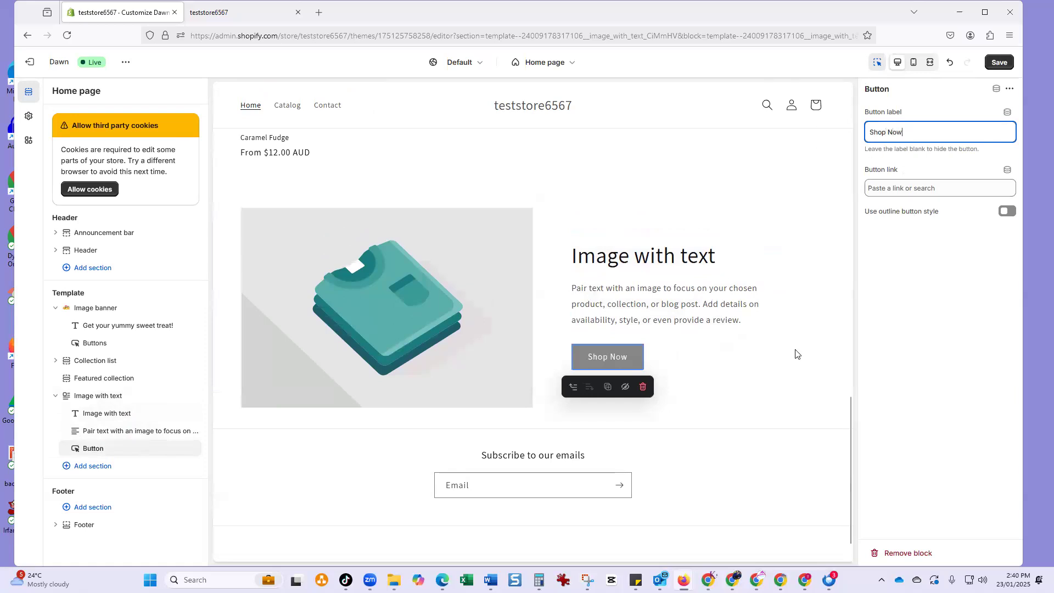
{"action": "left_click", "coordinate": [652, 348]}
{"action": "left_click", "coordinate": [601, 359]}
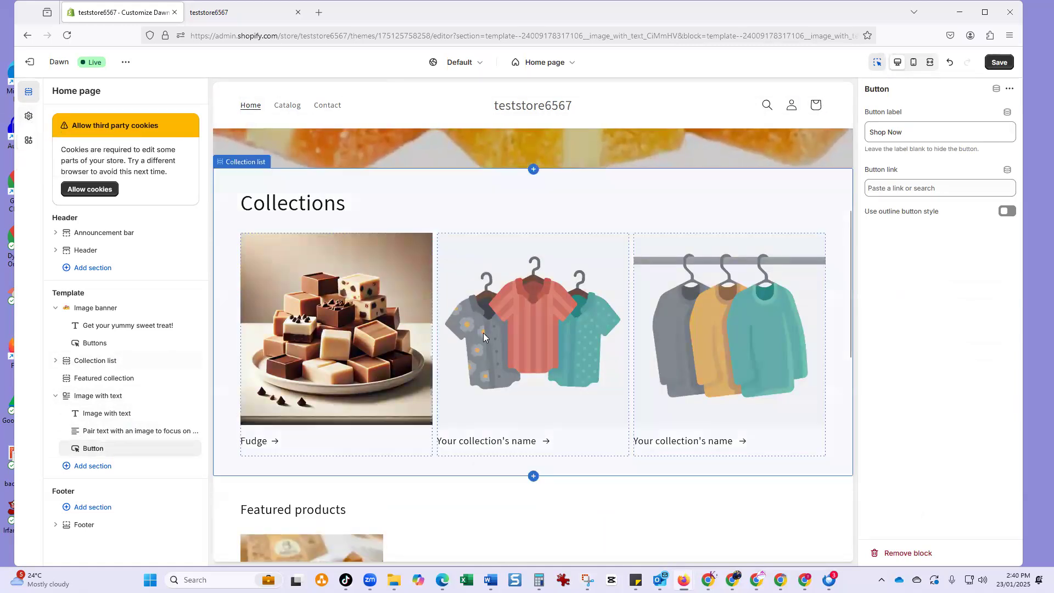
Add a Slideshow section below the Image with text section in the home page template
{"action": "scroll", "coordinate": [485, 333], "scroll_direction": "up", "scroll_amount": 4}
{"action": "scroll", "coordinate": [486, 333], "scroll_direction": "down", "scroll_amount": 3}
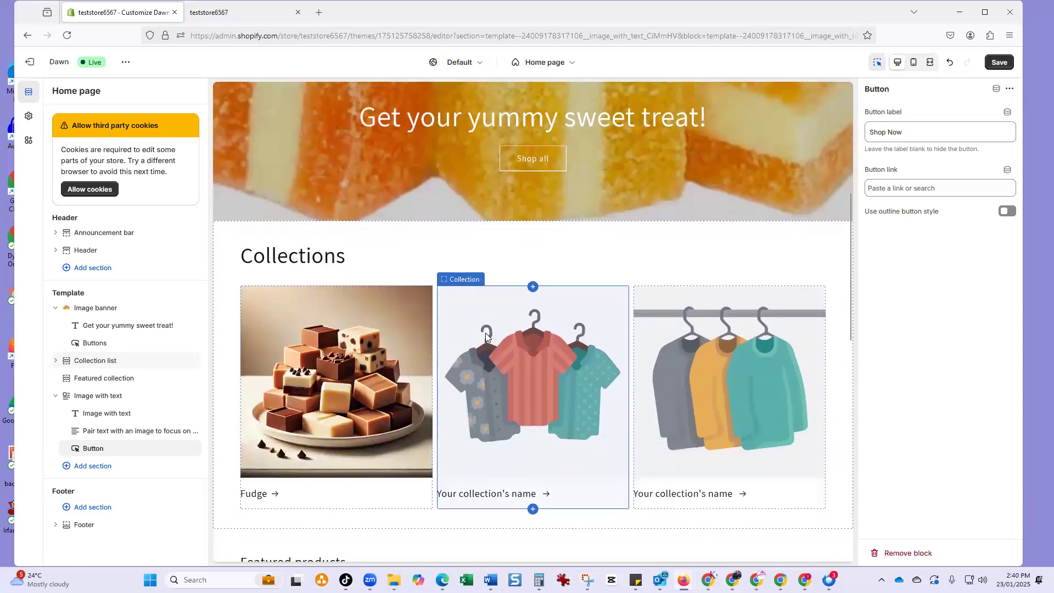
{"action": "scroll", "coordinate": [337, 392], "scroll_direction": "down", "scroll_amount": 10}
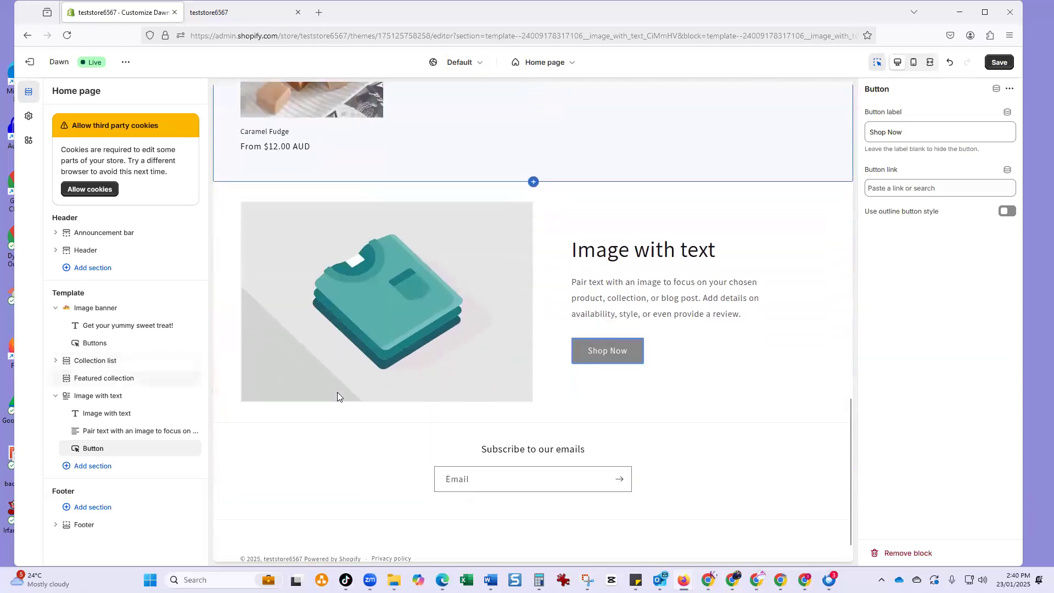
{"action": "left_click", "coordinate": [100, 470]}
{"action": "scroll", "coordinate": [277, 437], "scroll_direction": "down", "scroll_amount": 2}
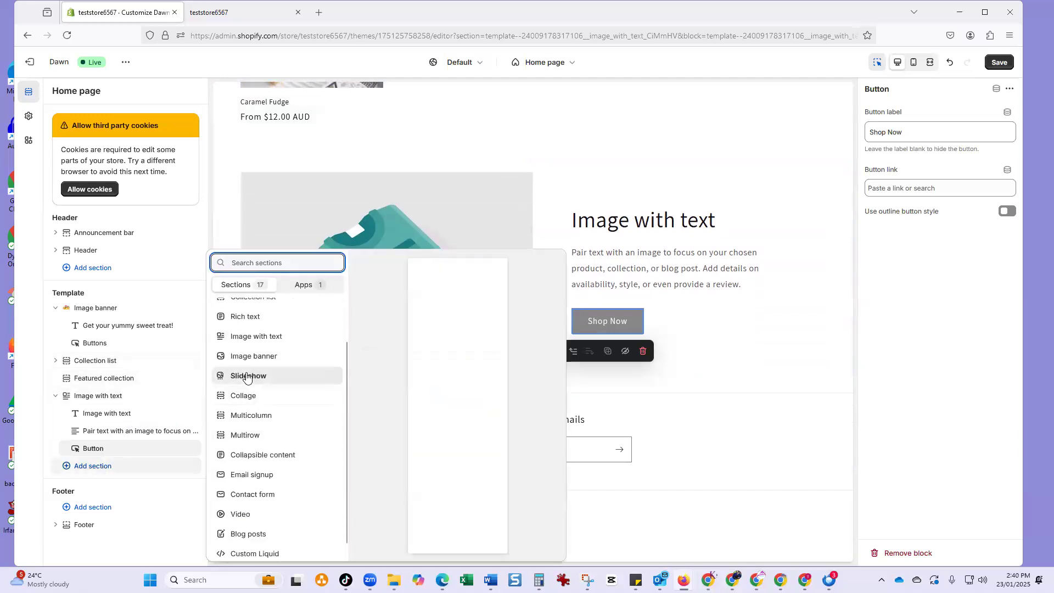
{"action": "left_click", "coordinate": [247, 376]}
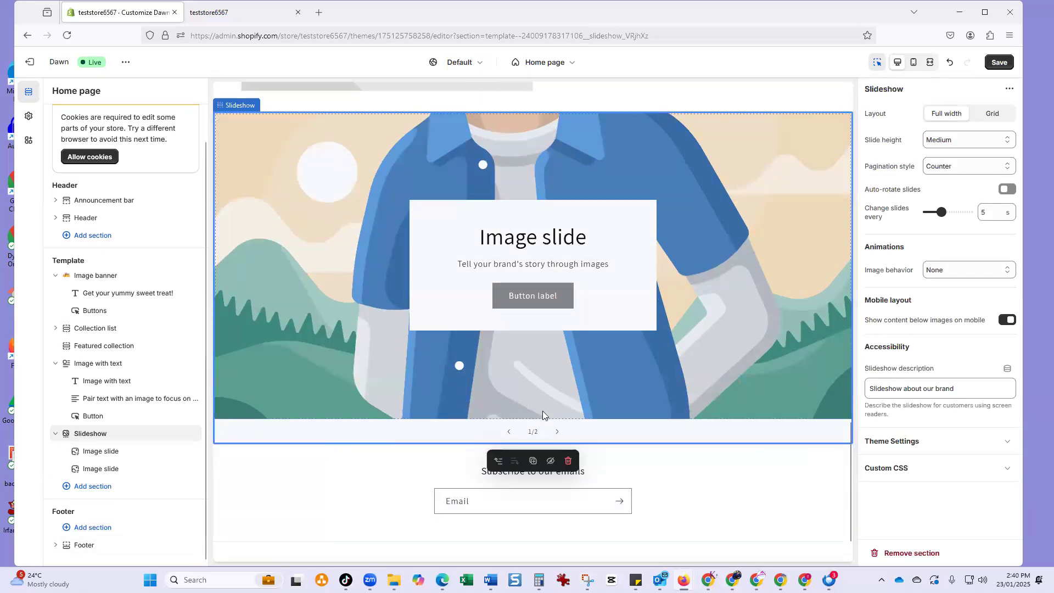
Page forward and back through the slideshow's placeholder slides in the preview
{"action": "left_click", "coordinate": [558, 432]}
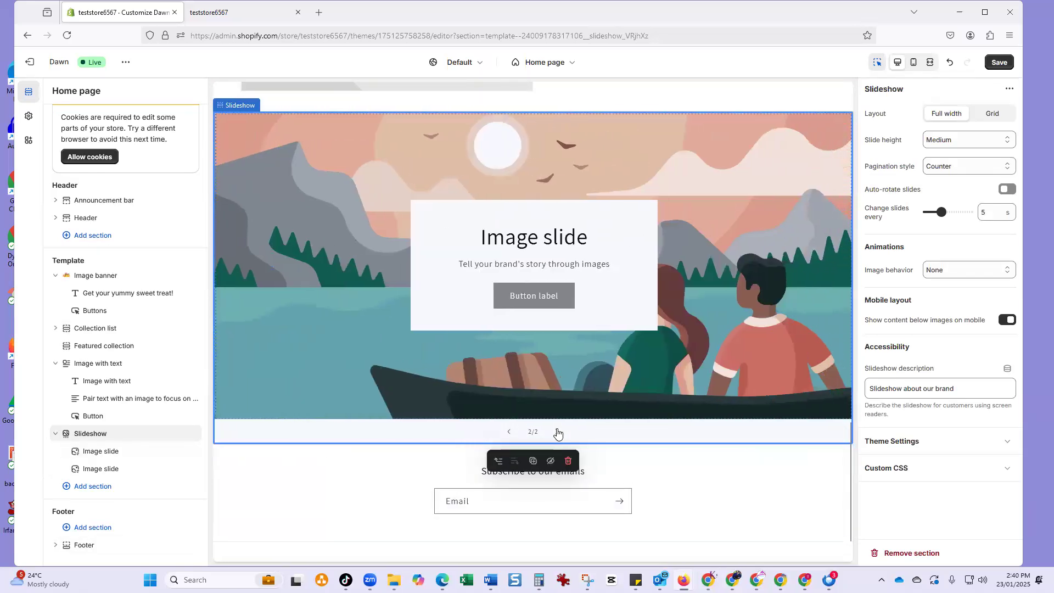
{"action": "left_click", "coordinate": [557, 431]}
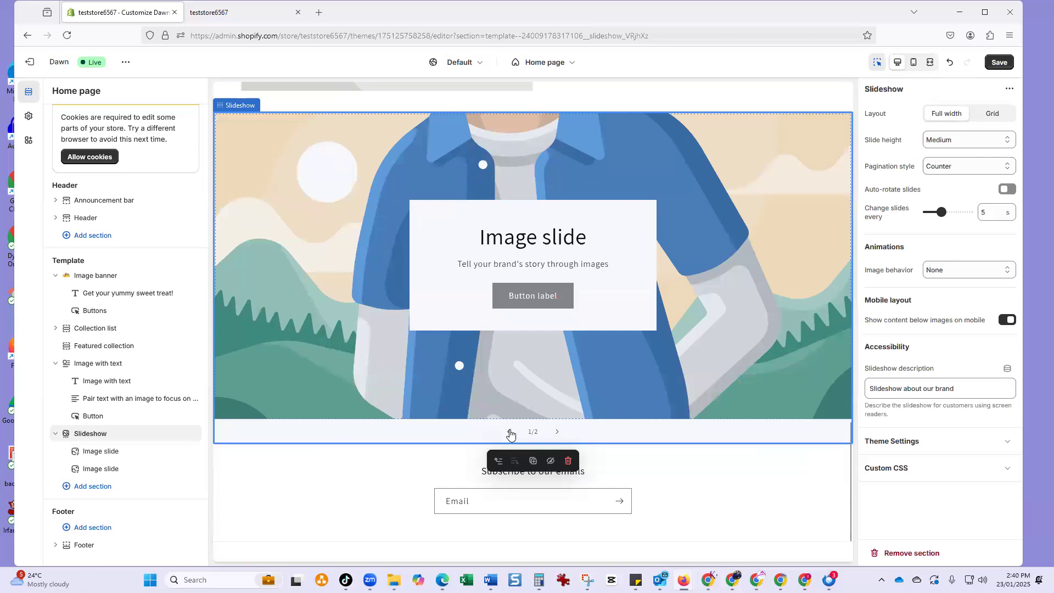
{"action": "left_click", "coordinate": [510, 433]}
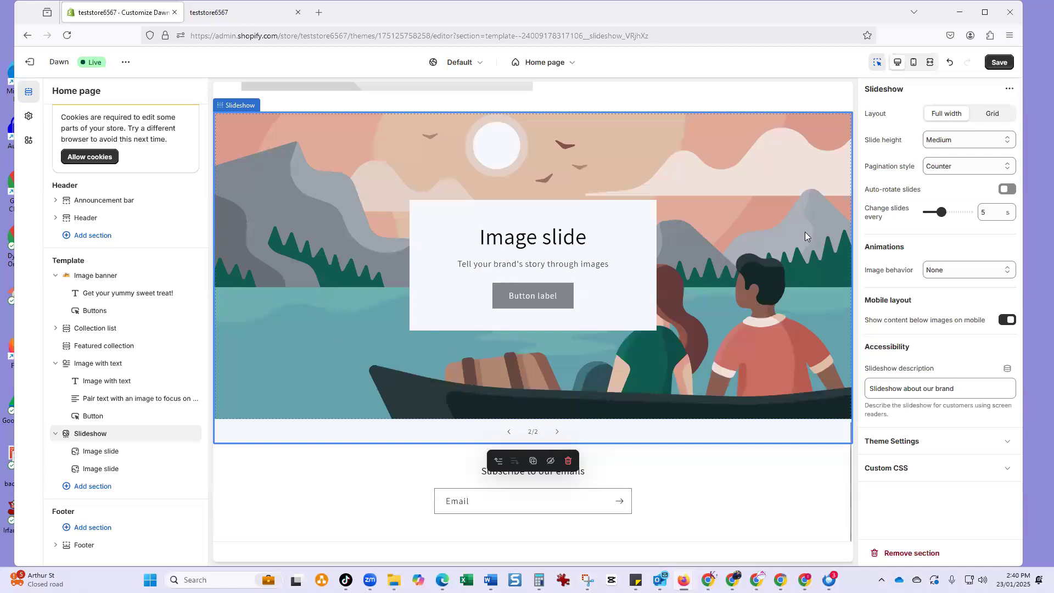
Add a new slide at the start of the slideshow and give it the Caramel_Fudge_Po... package image
{"action": "left_click", "coordinate": [97, 471]}
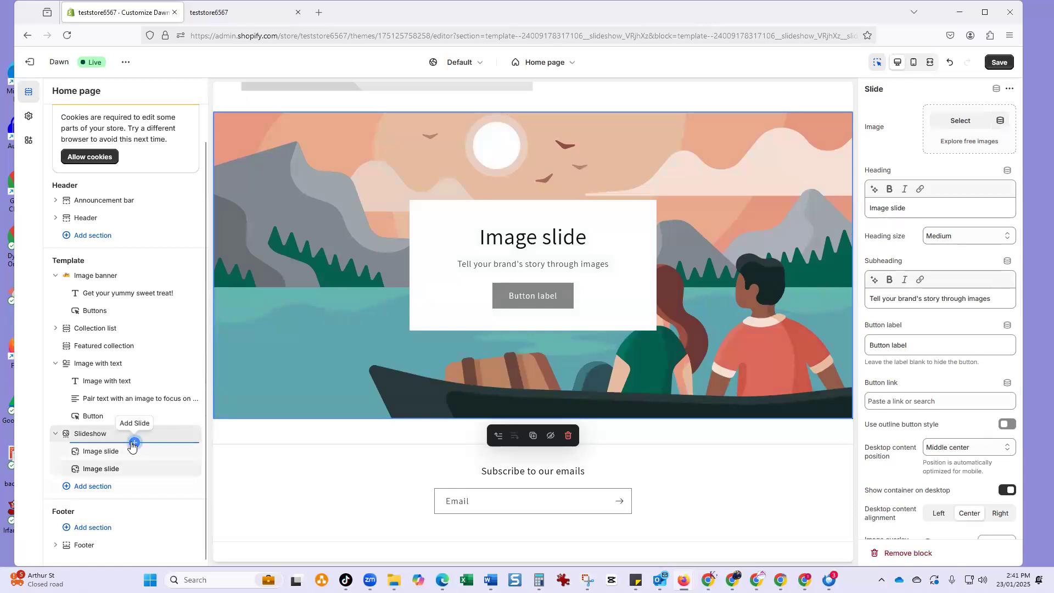
{"action": "left_click", "coordinate": [133, 443]}
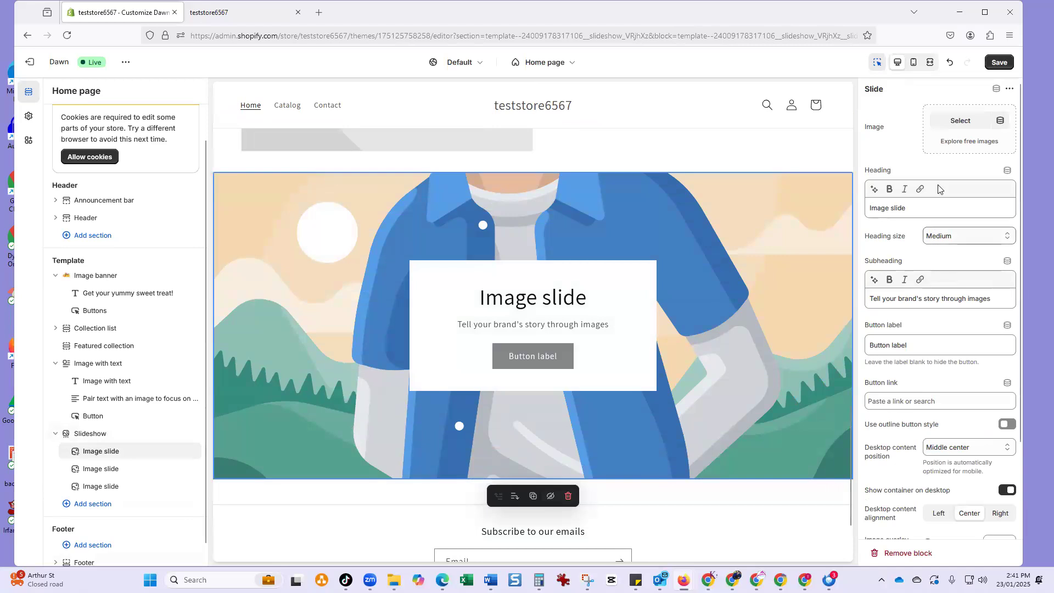
{"action": "left_click", "coordinate": [956, 126]}
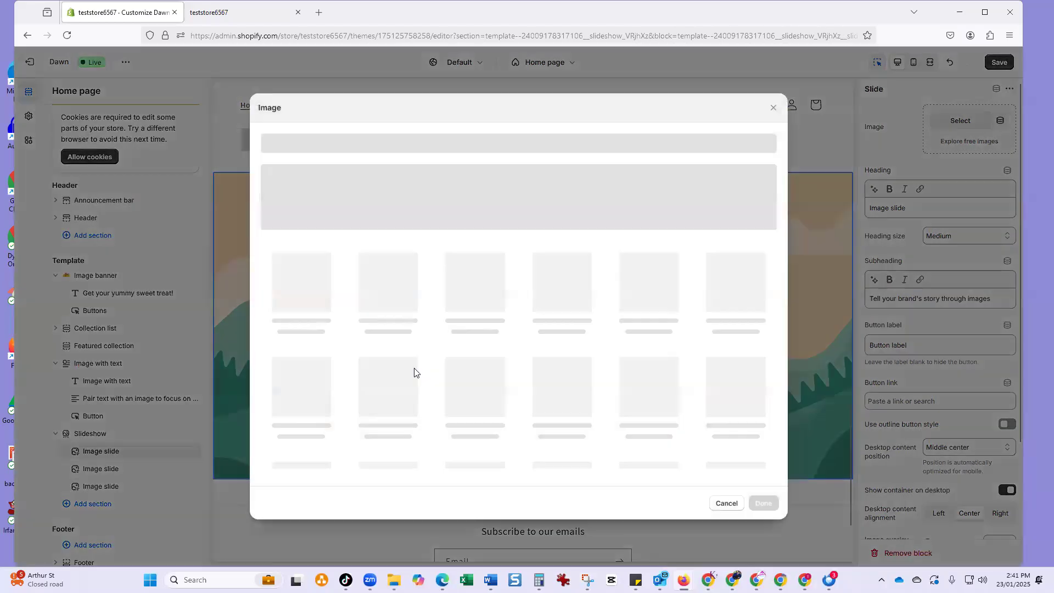
{"action": "left_click", "coordinate": [400, 309]}
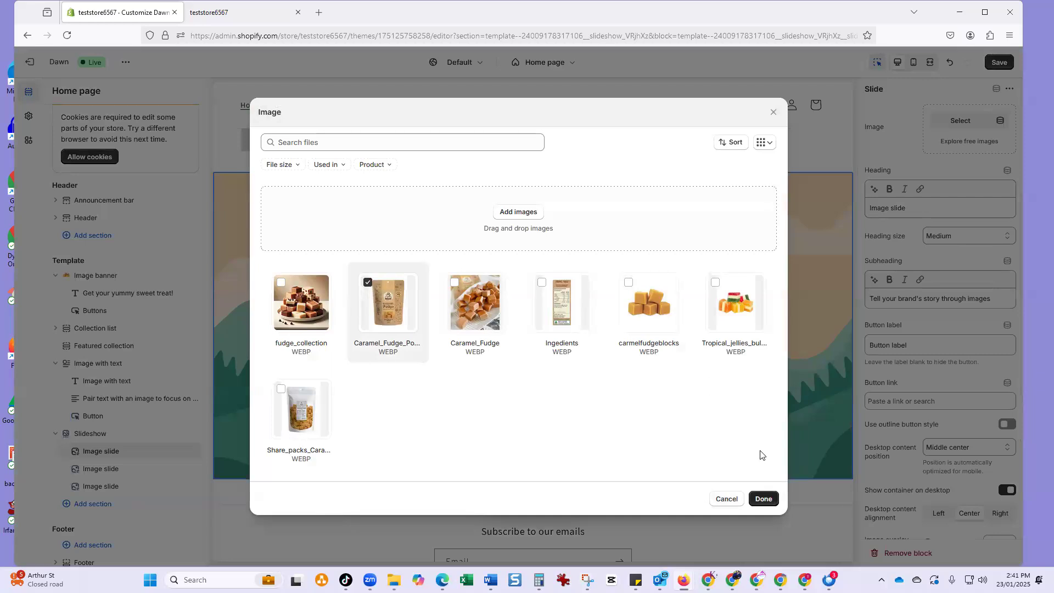
{"action": "left_click", "coordinate": [763, 498]}
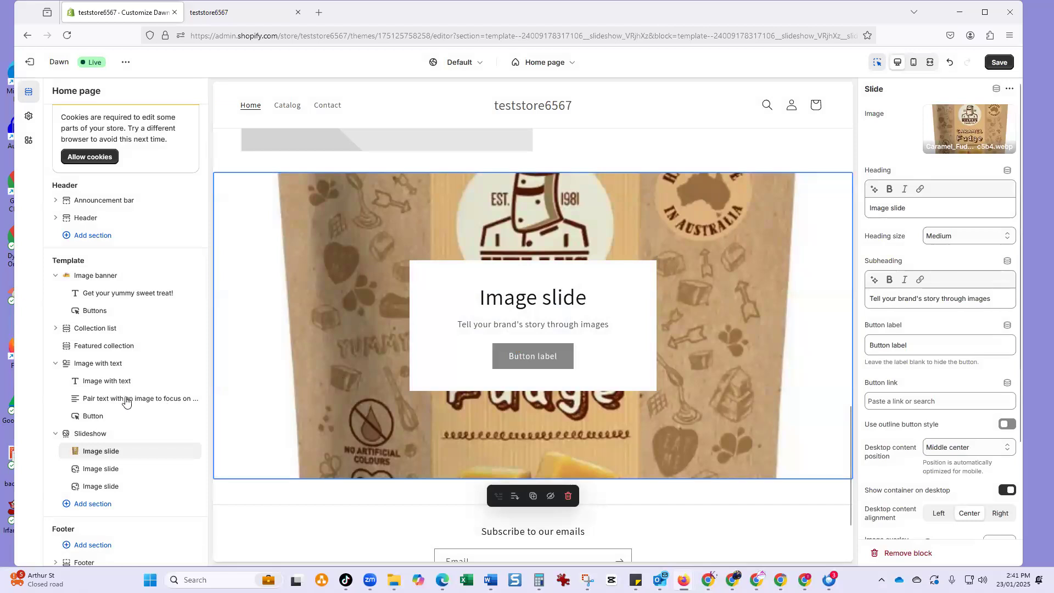
Assign the Tropical_jellies image to the second slide of the slideshow
{"action": "left_click", "coordinate": [165, 468]}
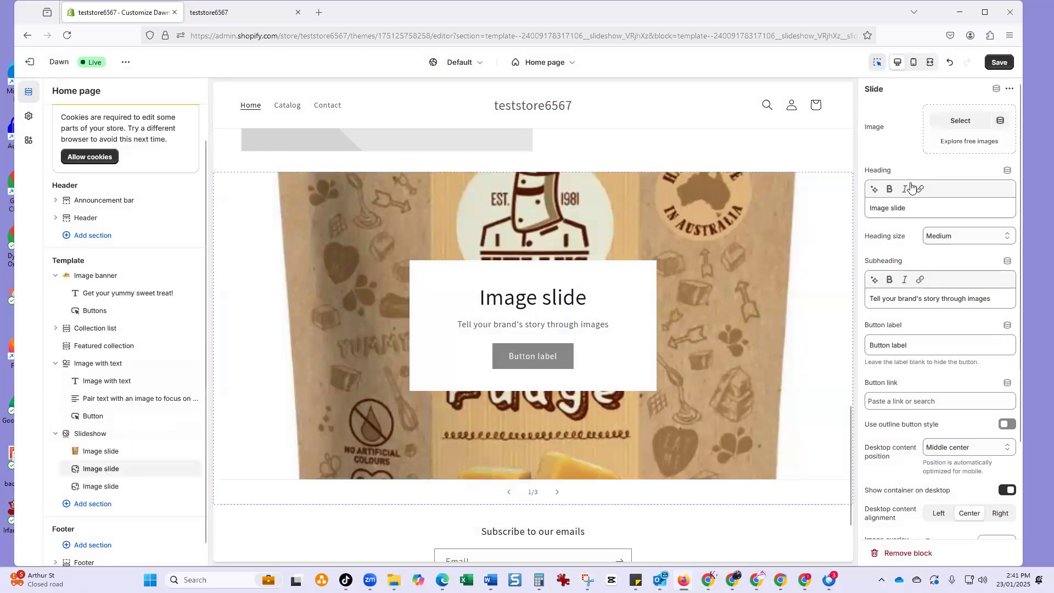
{"action": "left_click", "coordinate": [961, 121]}
{"action": "left_click", "coordinate": [736, 302]}
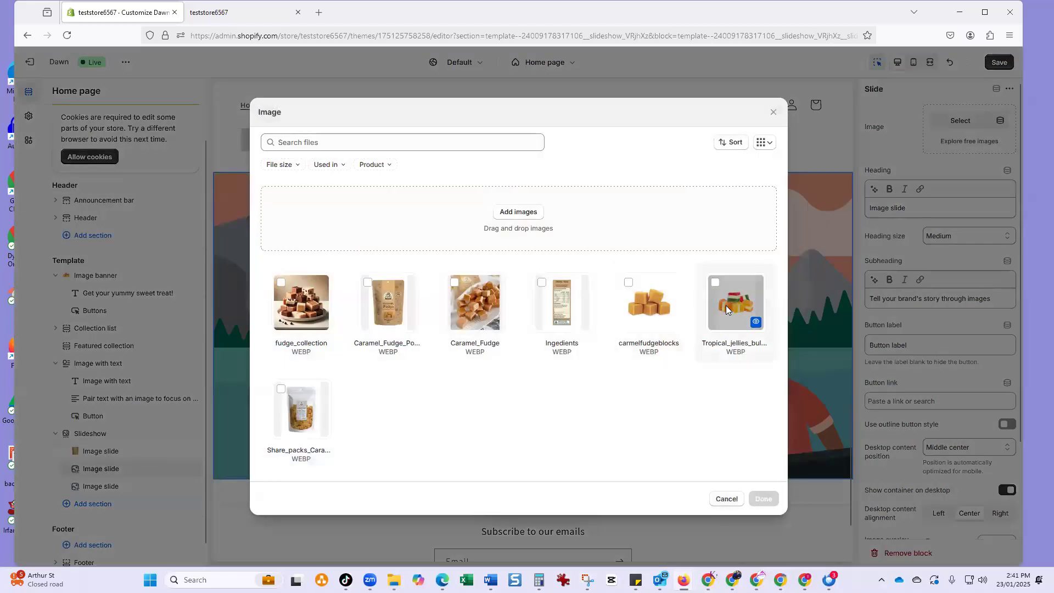
{"action": "left_click", "coordinate": [764, 499]}
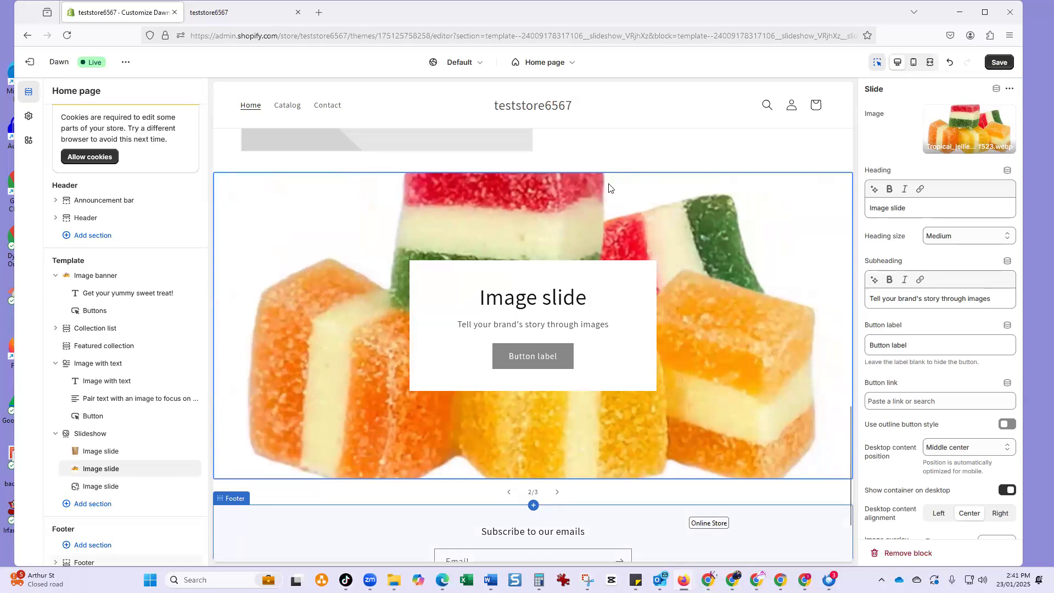
Change the heading of the second slide to "Jellies"
{"action": "left_click_drag", "start_coordinate": [928, 208], "coordinate": [835, 210]}
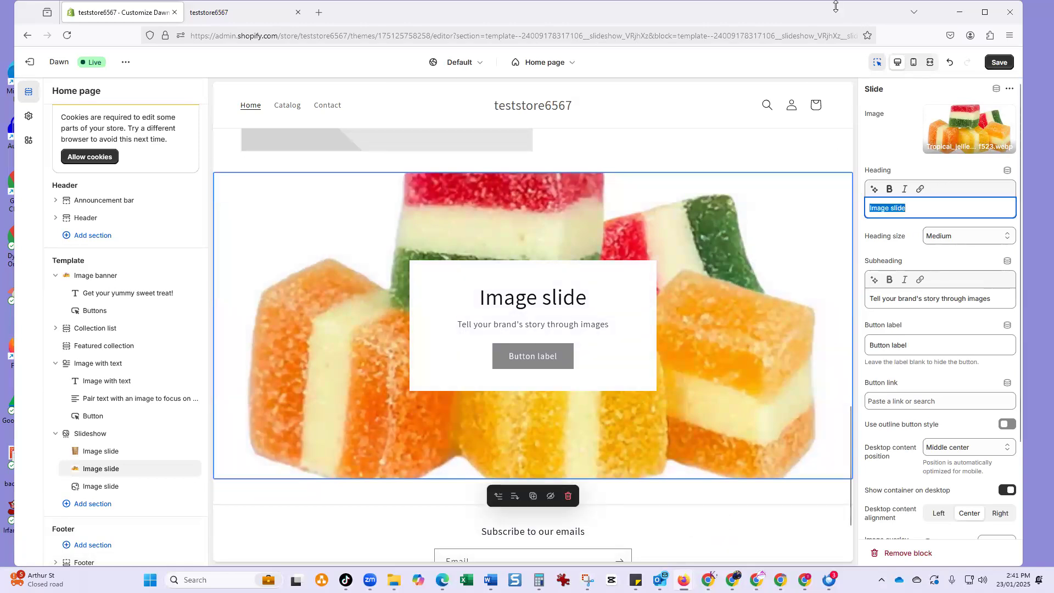
{"action": "type", "text": "Jel;"}
{"action": "key", "text": "BackSpace"}
{"action": "type", "text": "lies"}
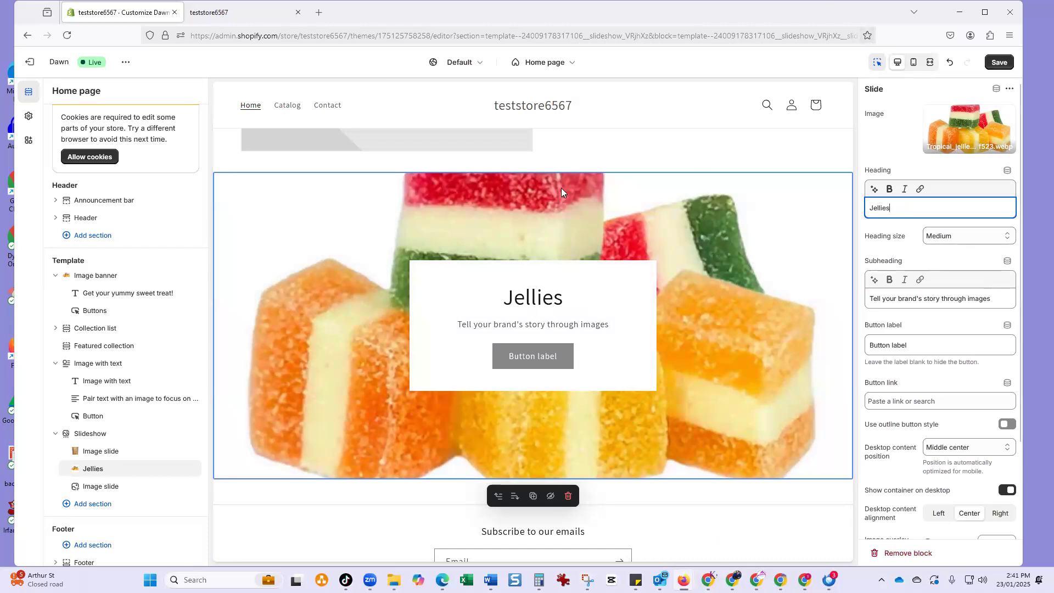
Replace the Jellies slide's subheading with "Yummy, yummy"
{"action": "left_click", "coordinate": [537, 326]}
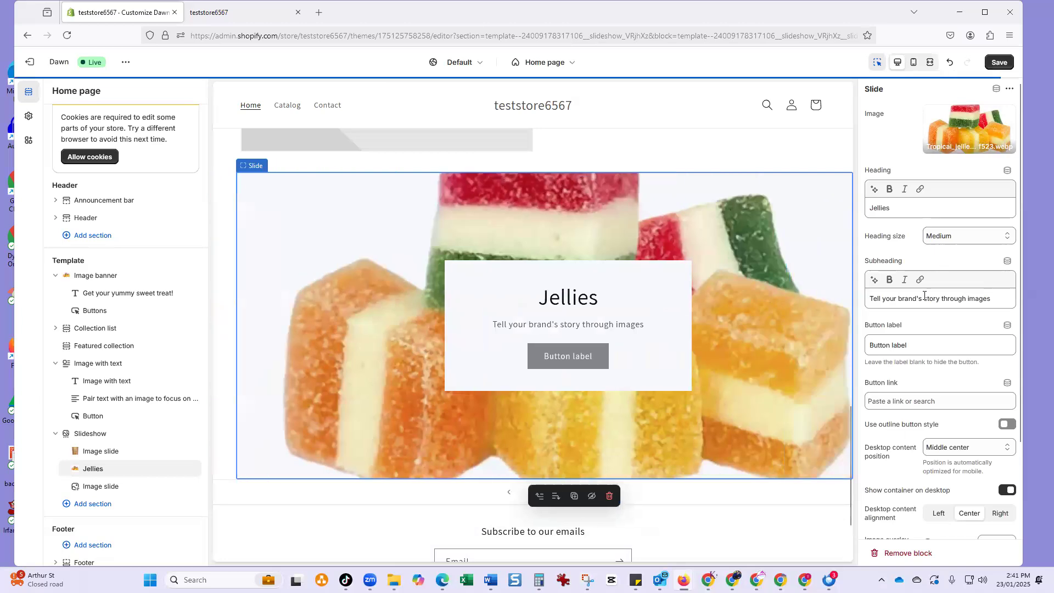
{"action": "left_click", "coordinate": [881, 298]}
{"action": "key", "text": "shift+End"}
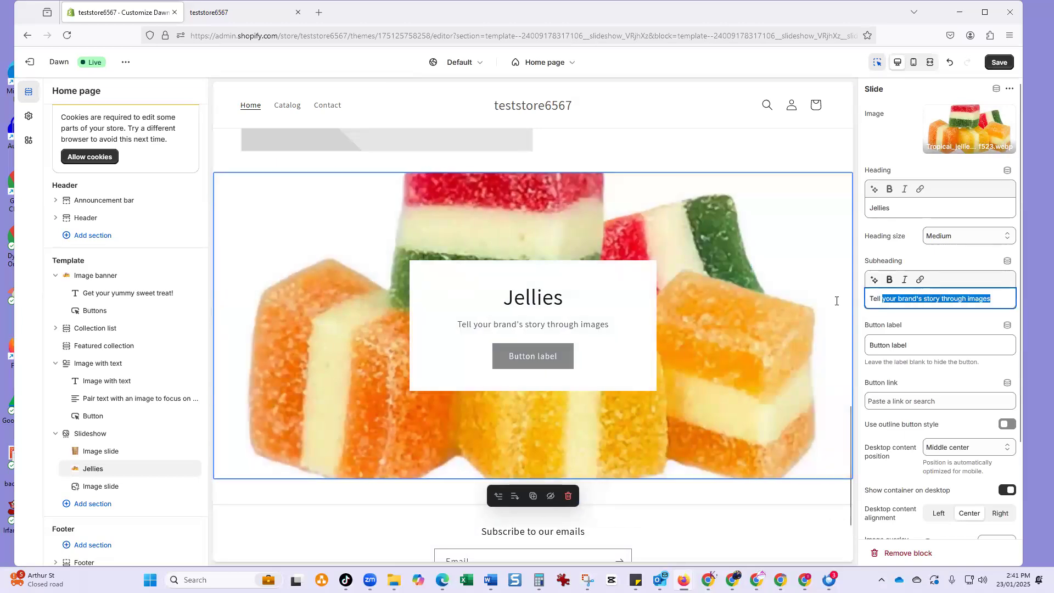
{"action": "type", "text": "Yummy, yummy"}
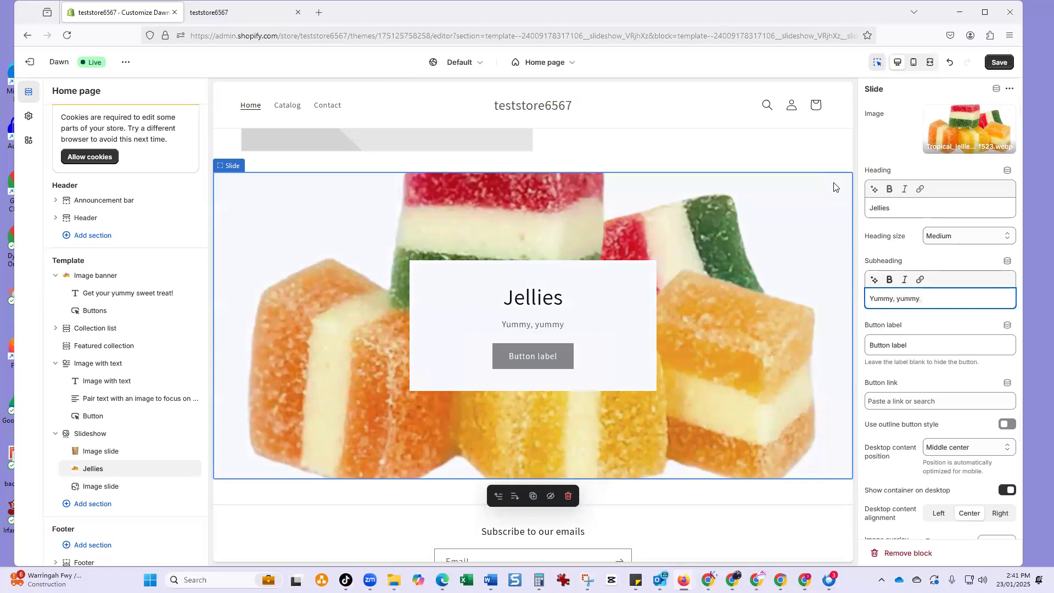
Generate subheadings about "rainbow jellies" for the Jellies slide and use "Experience the Burst of Colors and Flavors in Every Bite with Our Rainbow Jellies."
{"action": "left_click", "coordinate": [875, 280]}
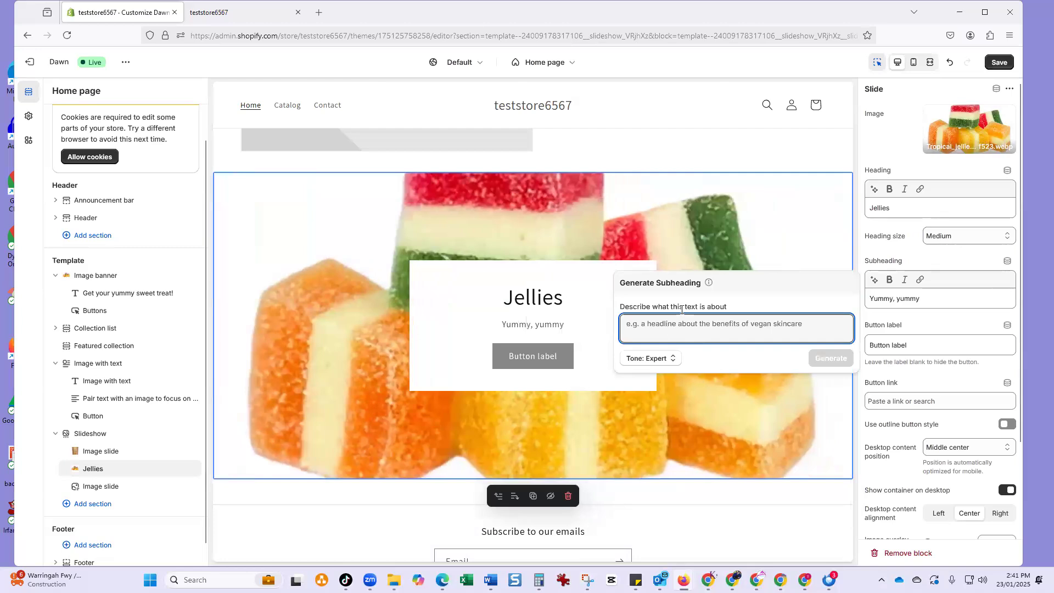
{"action": "type", "text": "ra"}
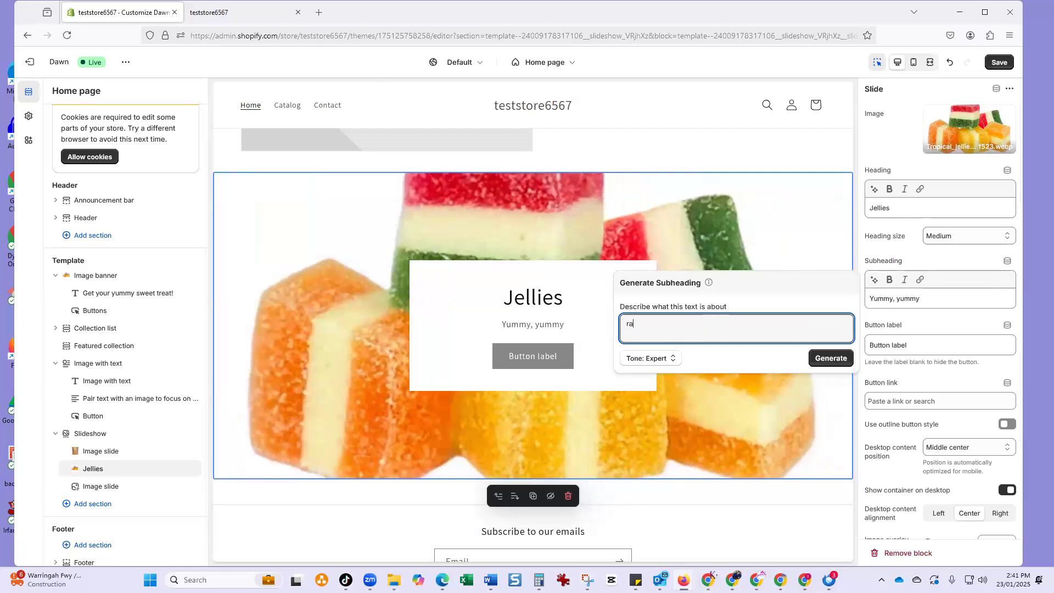
{"action": "type", "text": "inbow jne"}
{"action": "left_click", "coordinate": [831, 358]}
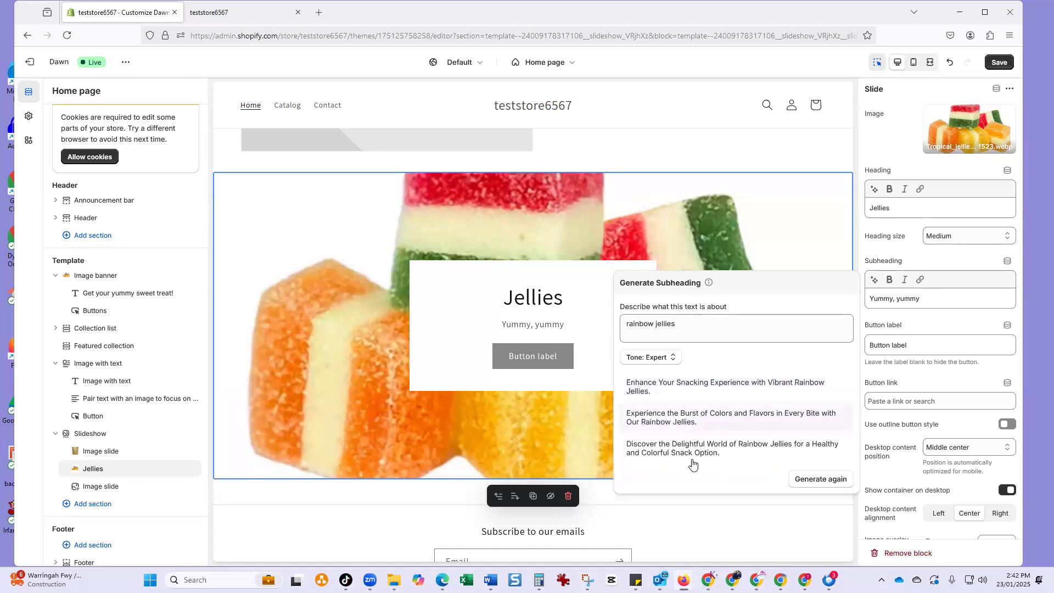
{"action": "left_click", "coordinate": [695, 422]}
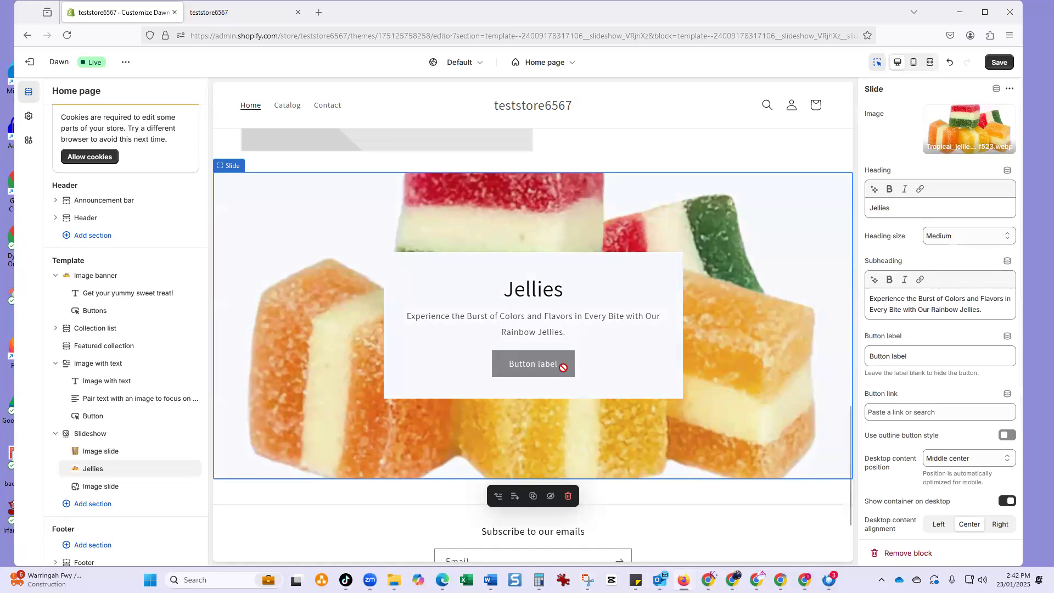
Set the Jellies slide's button label to "Shop Now"
{"action": "triple_click", "coordinate": [928, 358]}
{"action": "type", "text": "Buy"}
{"action": "key", "text": "BackSpace"}
{"action": "key", "text": "BackSpace"}
{"action": "key", "text": "BackSpace"}
{"action": "type", "text": "S"}
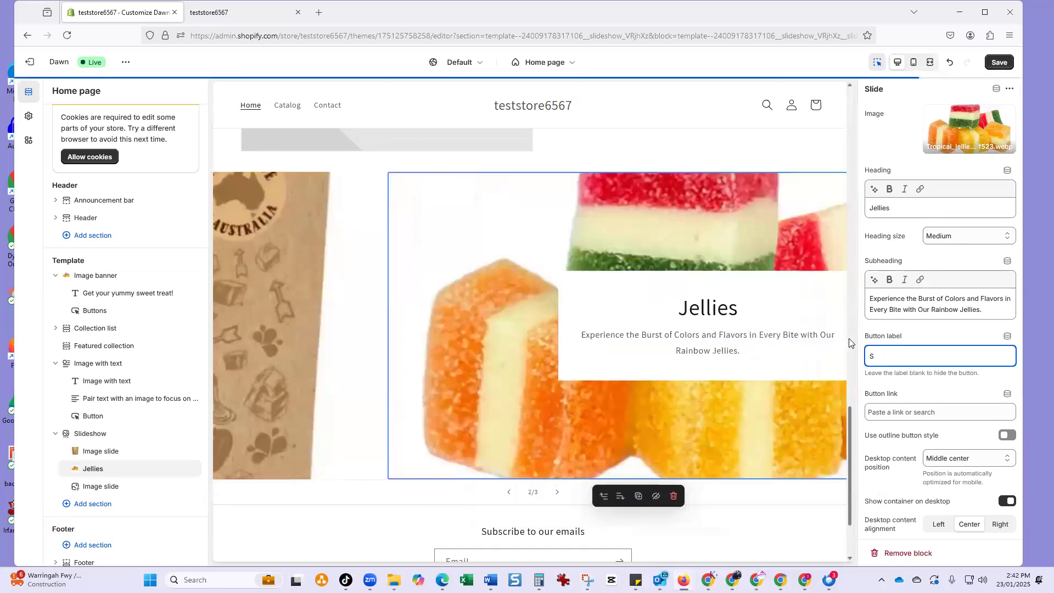
{"action": "type", "text": "hop Now"}
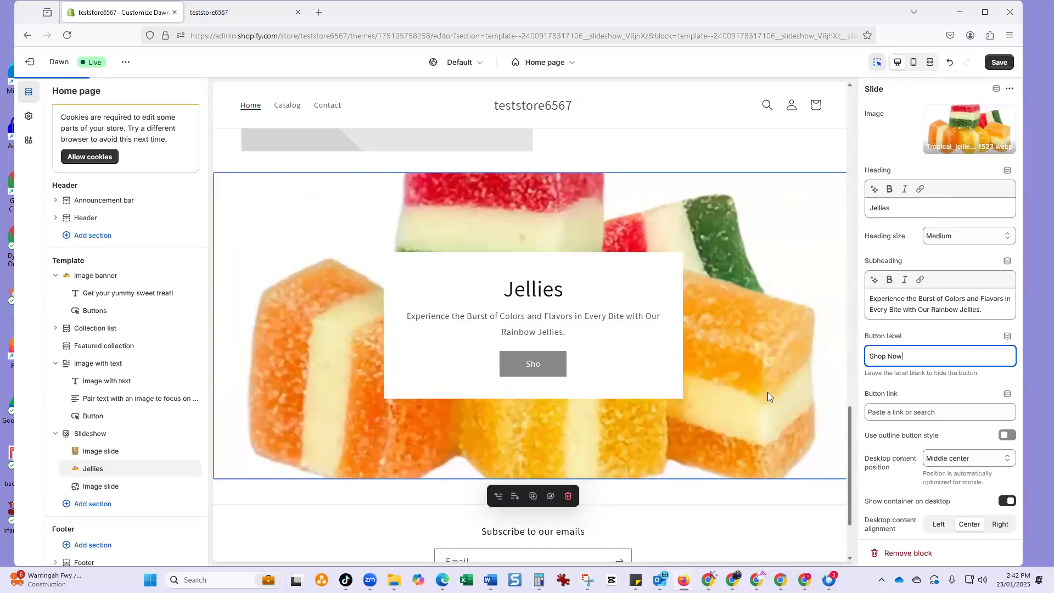
Link the Jellies slide's button to the Caramel Fudge product
{"action": "scroll", "coordinate": [944, 428], "scroll_direction": "down", "scroll_amount": 2}
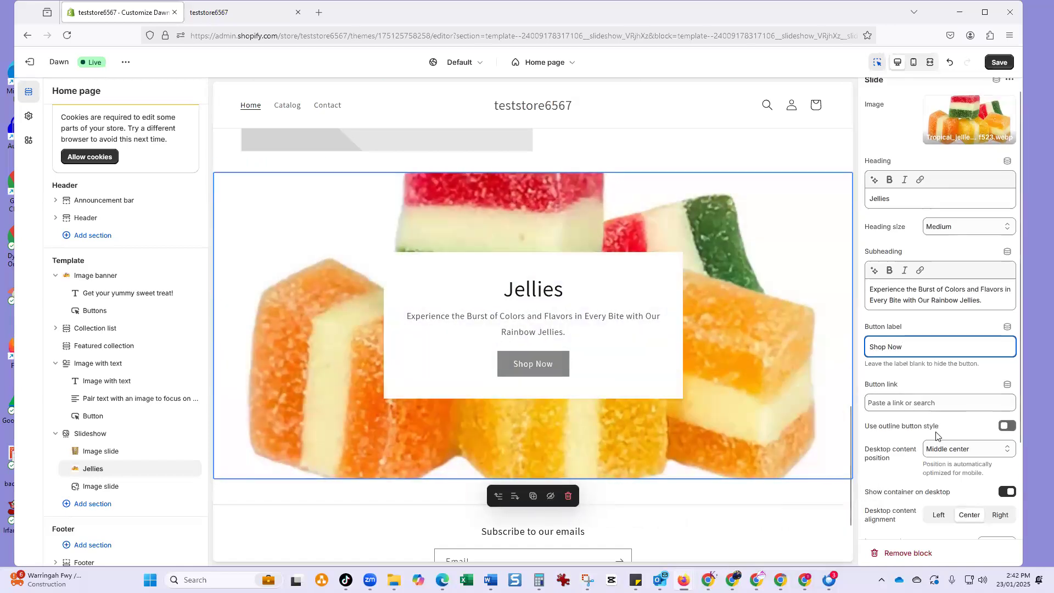
{"action": "left_click", "coordinate": [934, 307]}
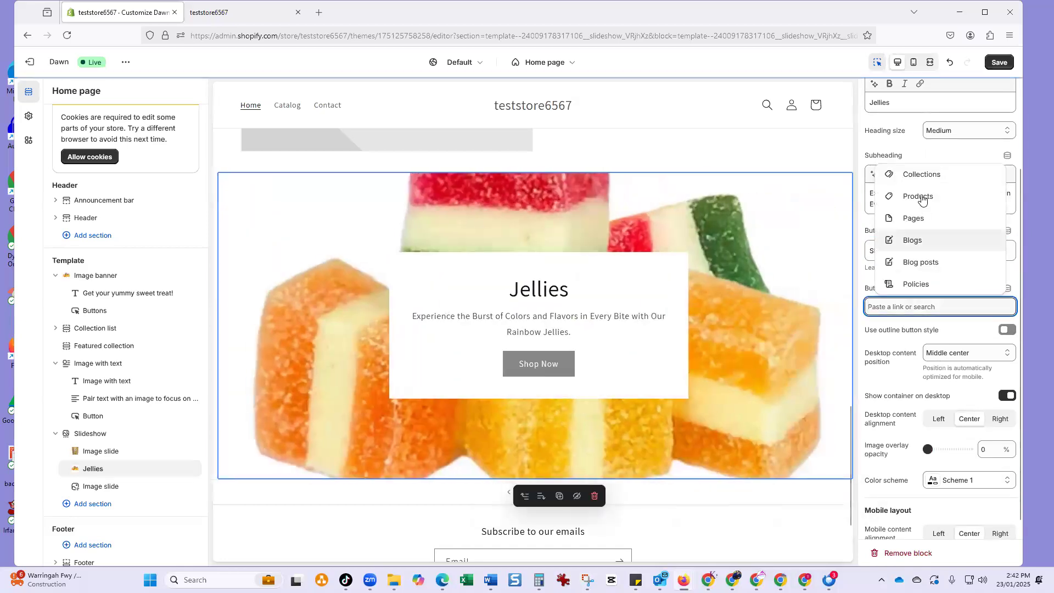
{"action": "left_click", "coordinate": [914, 197]}
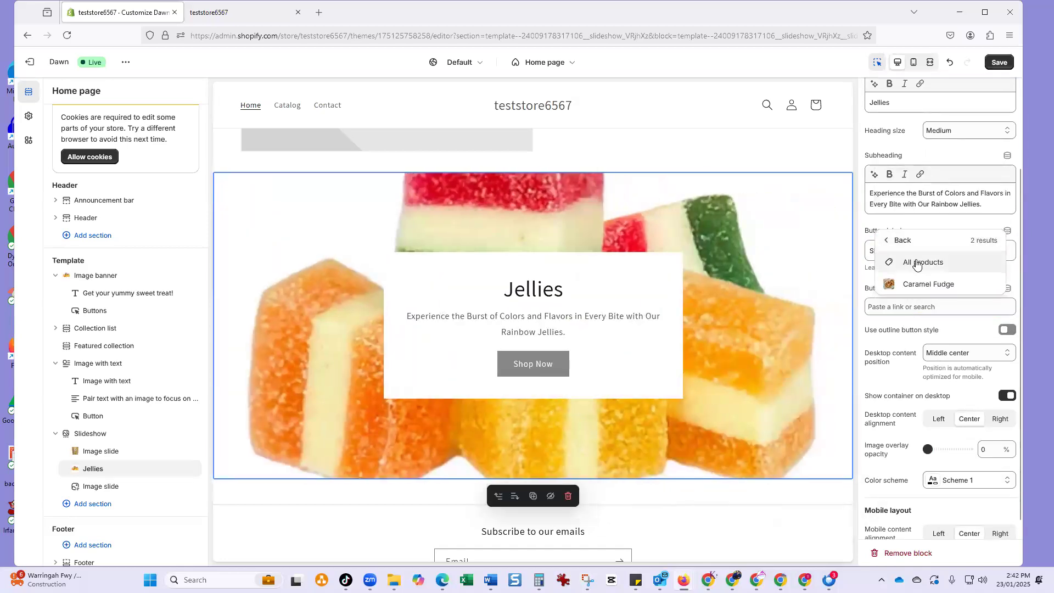
{"action": "left_click", "coordinate": [917, 285]}
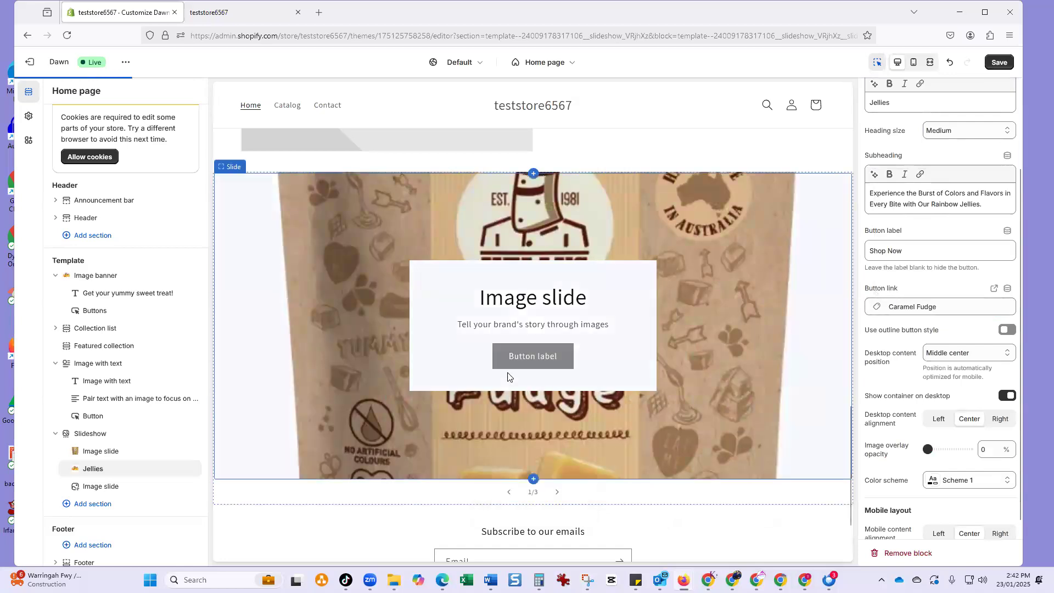
Try the Top center and Top left desktop content positions on the Jellies slide and return it to Middle center
{"action": "scroll", "coordinate": [917, 374], "scroll_direction": "down", "scroll_amount": 1}
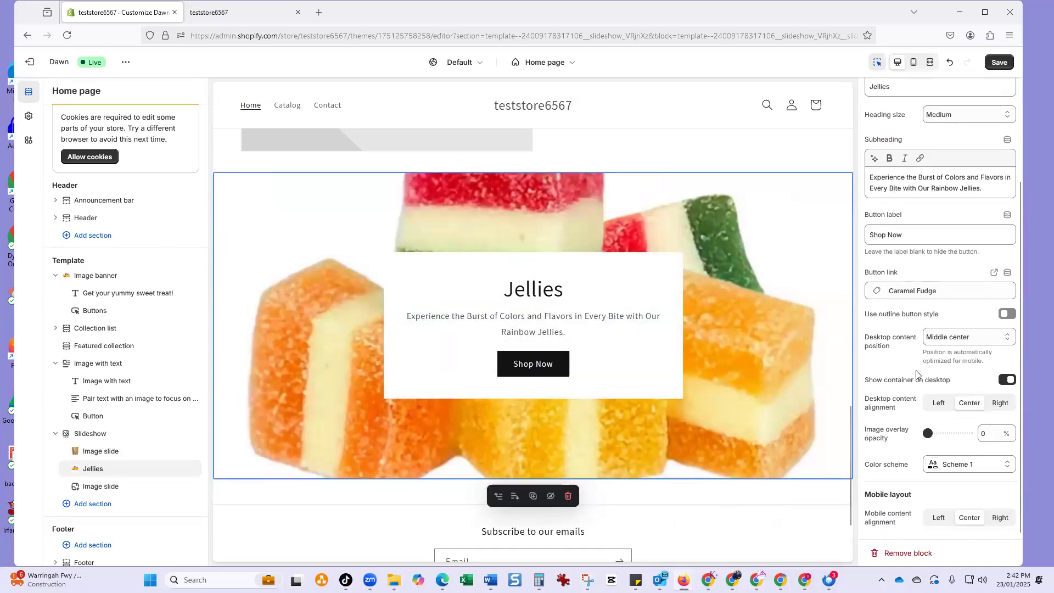
{"action": "left_click", "coordinate": [947, 337]}
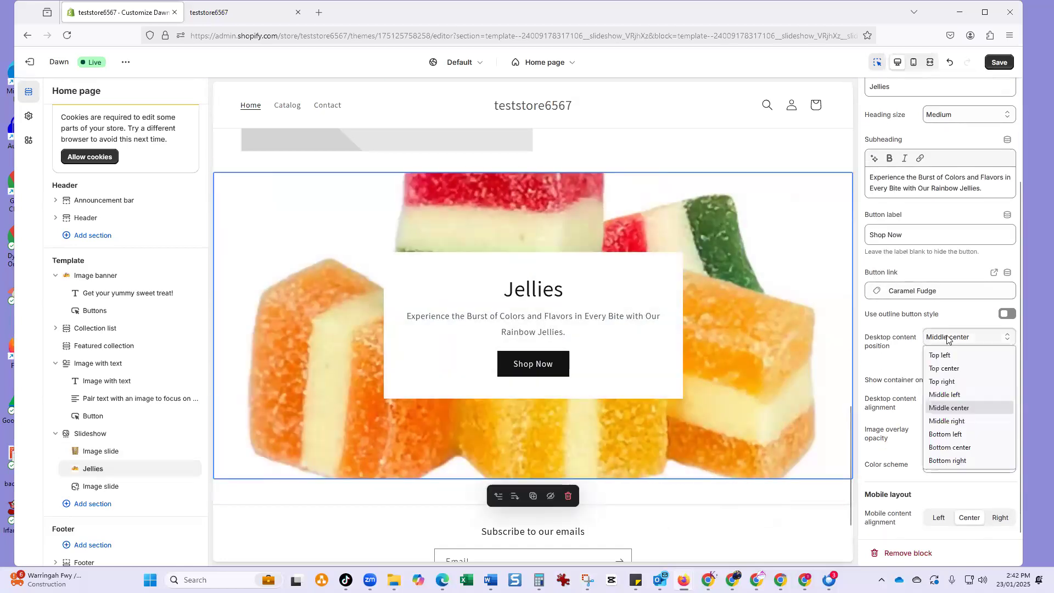
{"action": "left_click", "coordinate": [938, 369]}
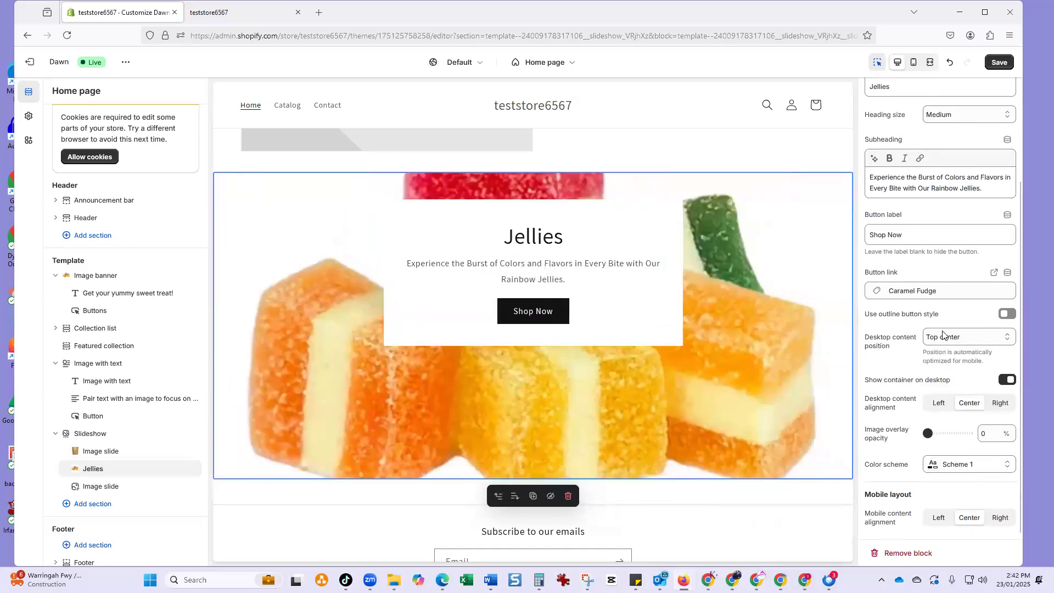
{"action": "left_click", "coordinate": [945, 338]}
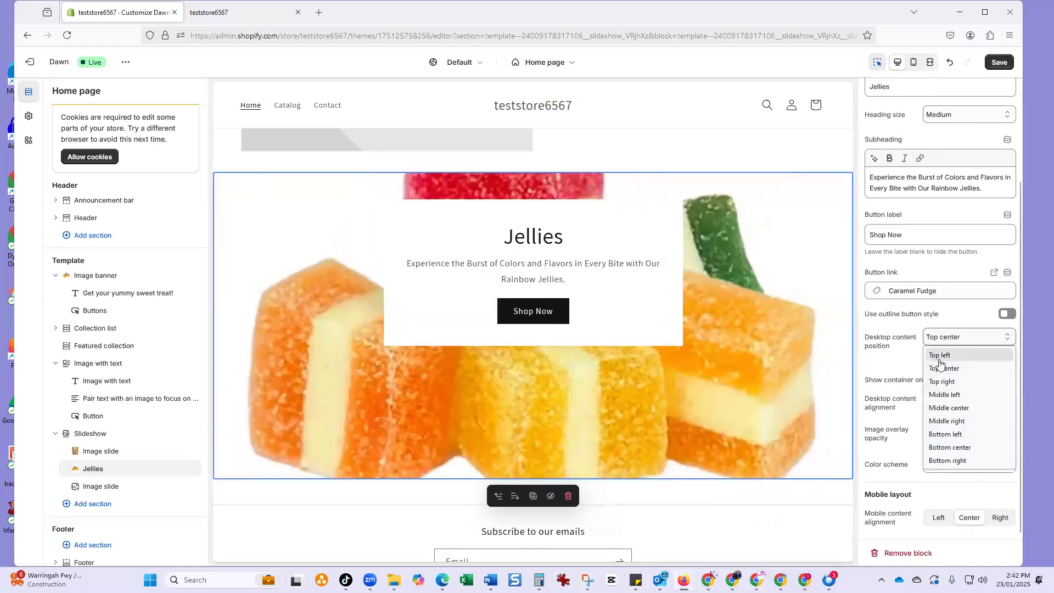
{"action": "left_click", "coordinate": [940, 357]}
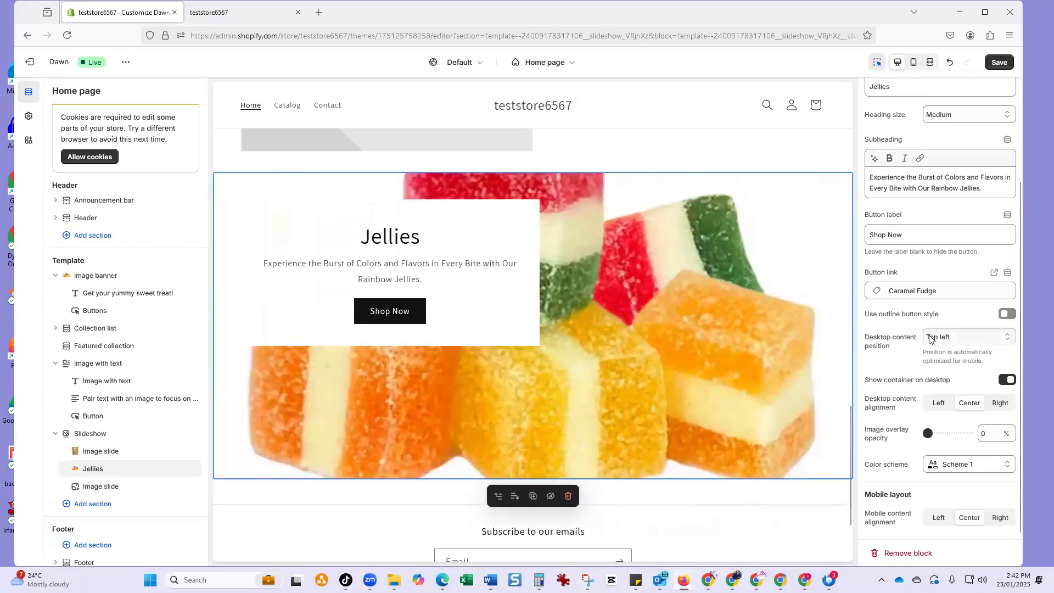
{"action": "left_click", "coordinate": [933, 337]}
{"action": "left_click", "coordinate": [951, 413]}
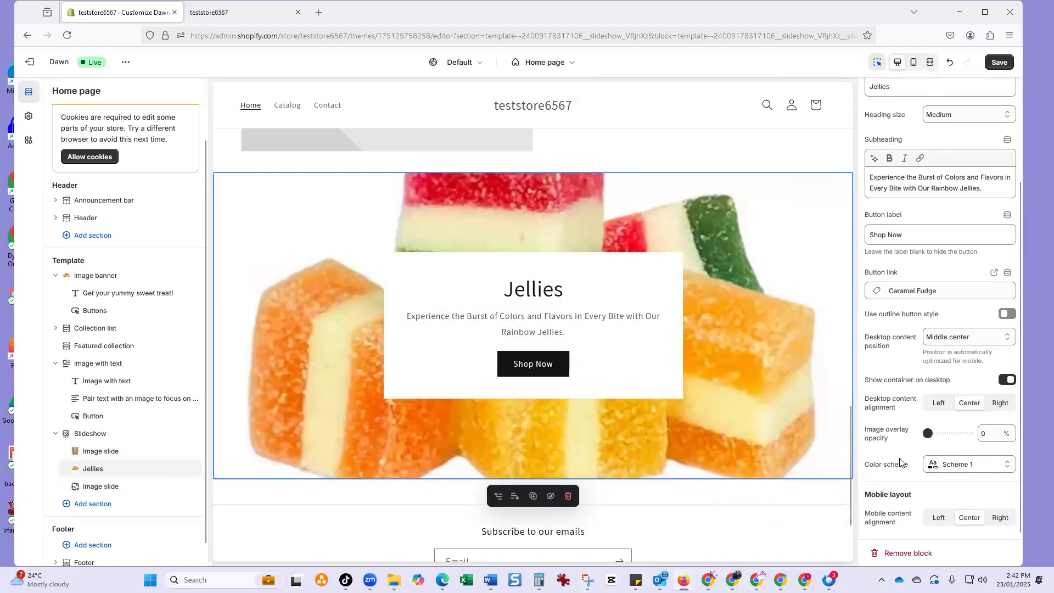
Apply the Scheme 5 color scheme to the Jellies slide and the first image slide
{"action": "left_click", "coordinate": [948, 466]}
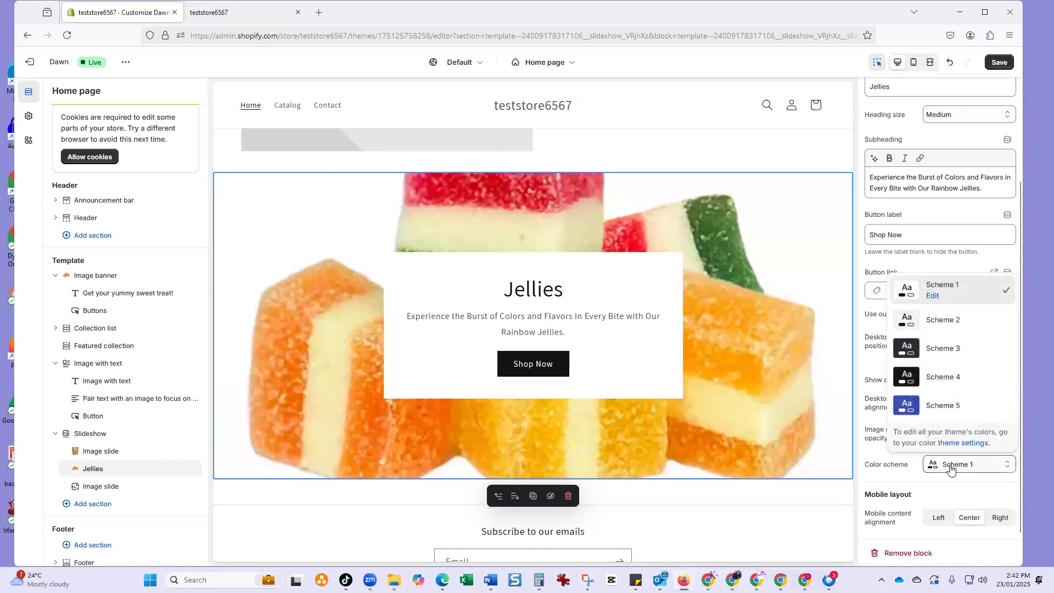
{"action": "left_click", "coordinate": [936, 409]}
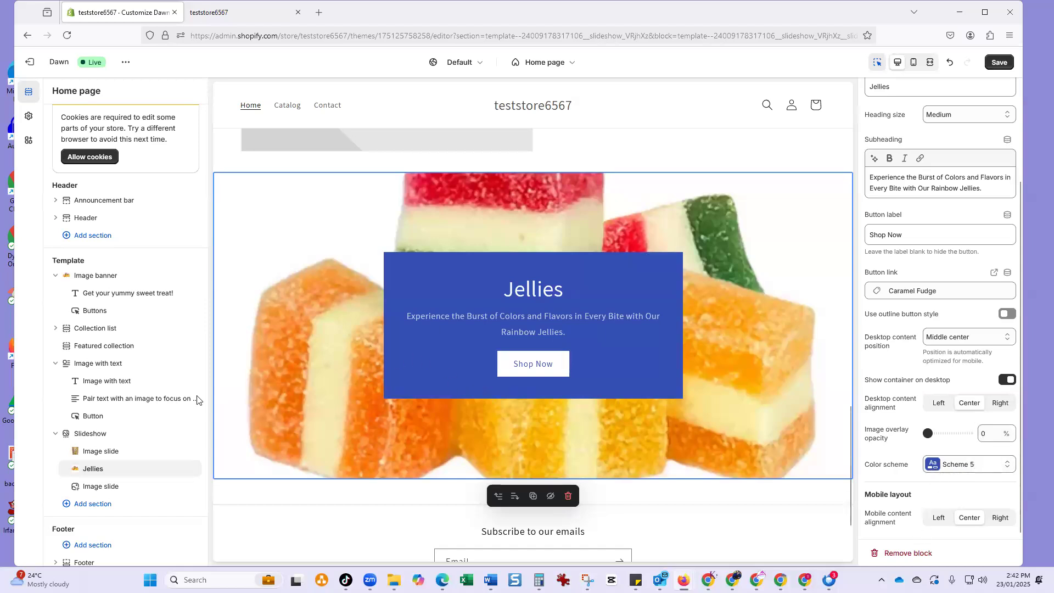
{"action": "left_click", "coordinate": [98, 452]}
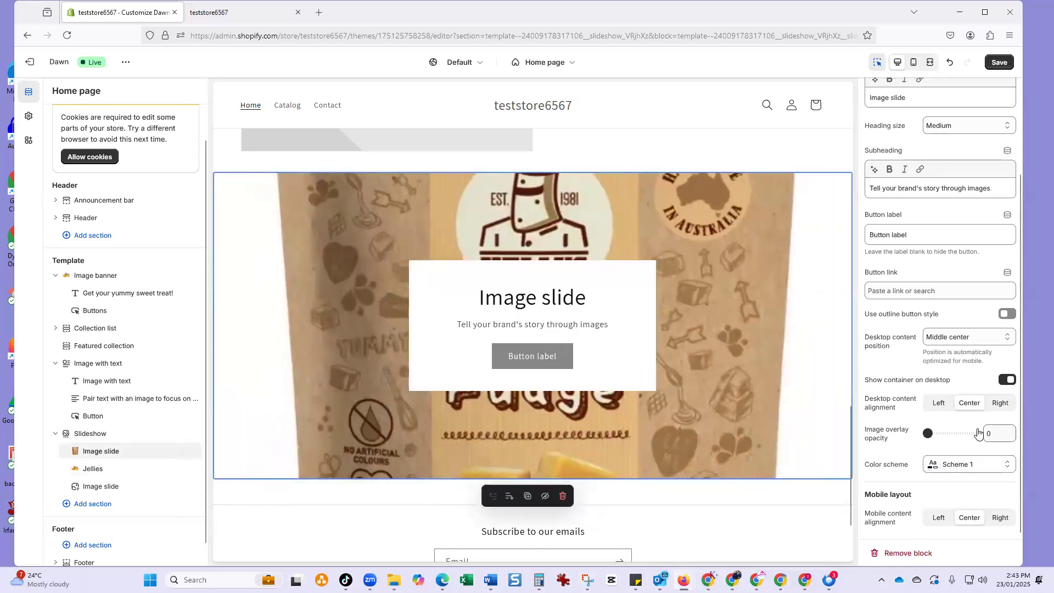
{"action": "left_click", "coordinate": [972, 467]}
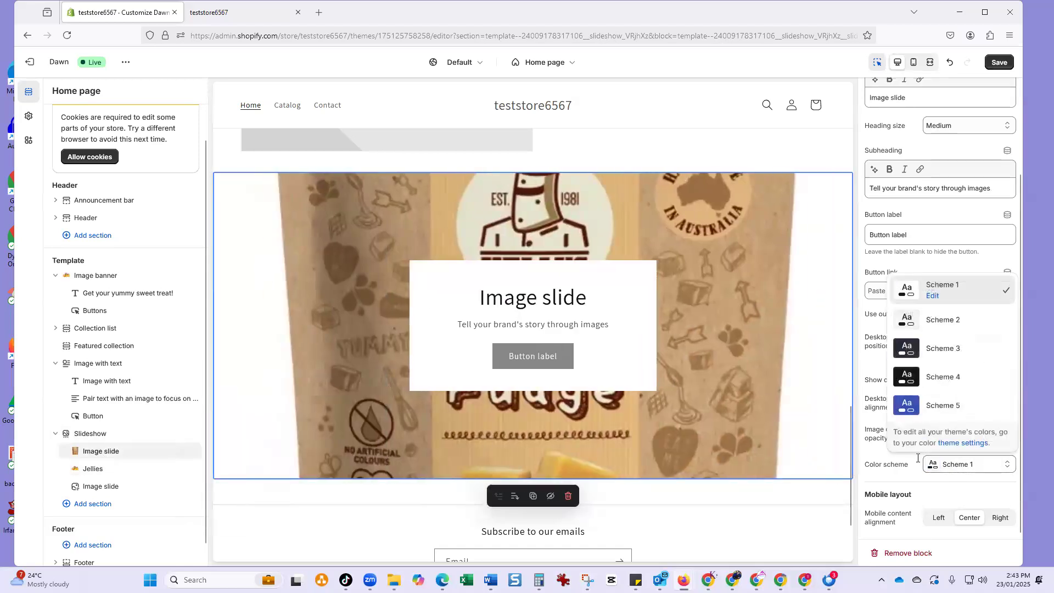
{"action": "left_click", "coordinate": [944, 411]}
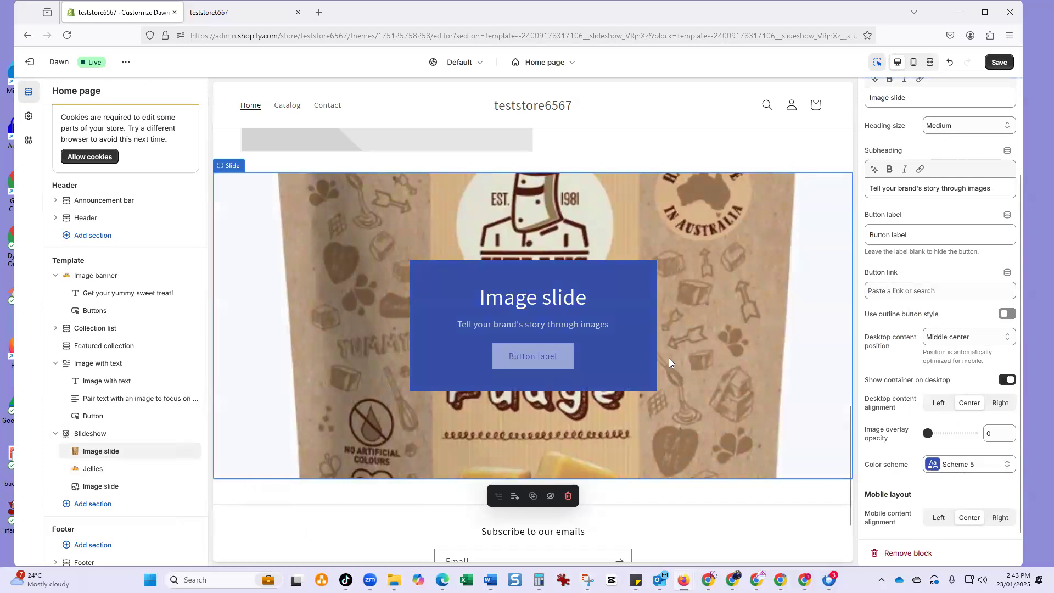
Review the slideshow and the sections above it in the preview and save the home page changes
{"action": "scroll", "coordinate": [669, 358], "scroll_direction": "up", "scroll_amount": 2}
{"action": "scroll", "coordinate": [672, 359], "scroll_direction": "down", "scroll_amount": 2}
{"action": "scroll", "coordinate": [672, 359], "scroll_direction": "down", "scroll_amount": 1}
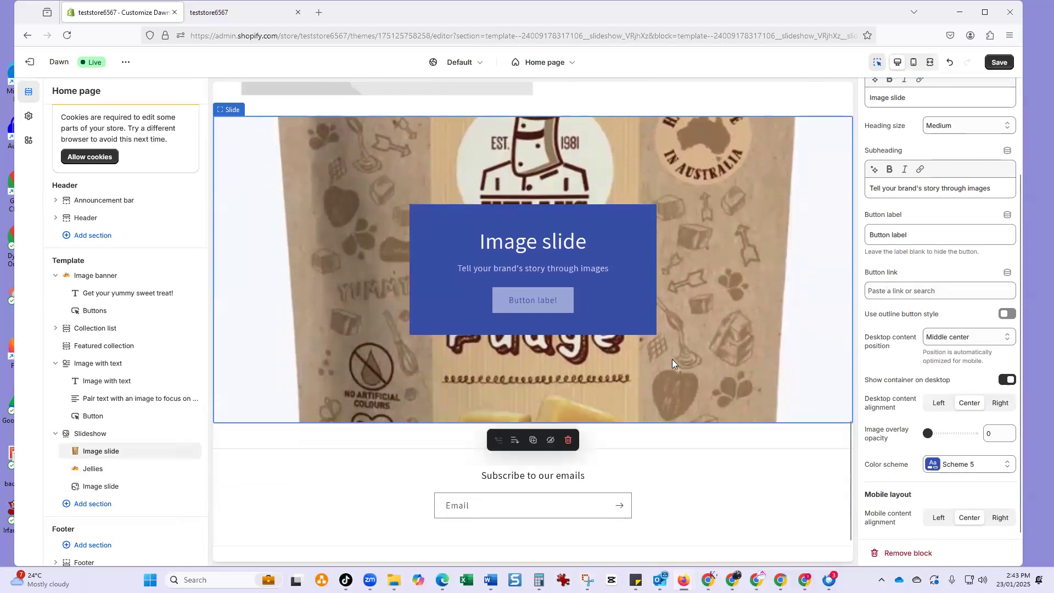
{"action": "scroll", "coordinate": [672, 359], "scroll_direction": "up", "scroll_amount": 3}
{"action": "scroll", "coordinate": [673, 360], "scroll_direction": "down", "scroll_amount": 1}
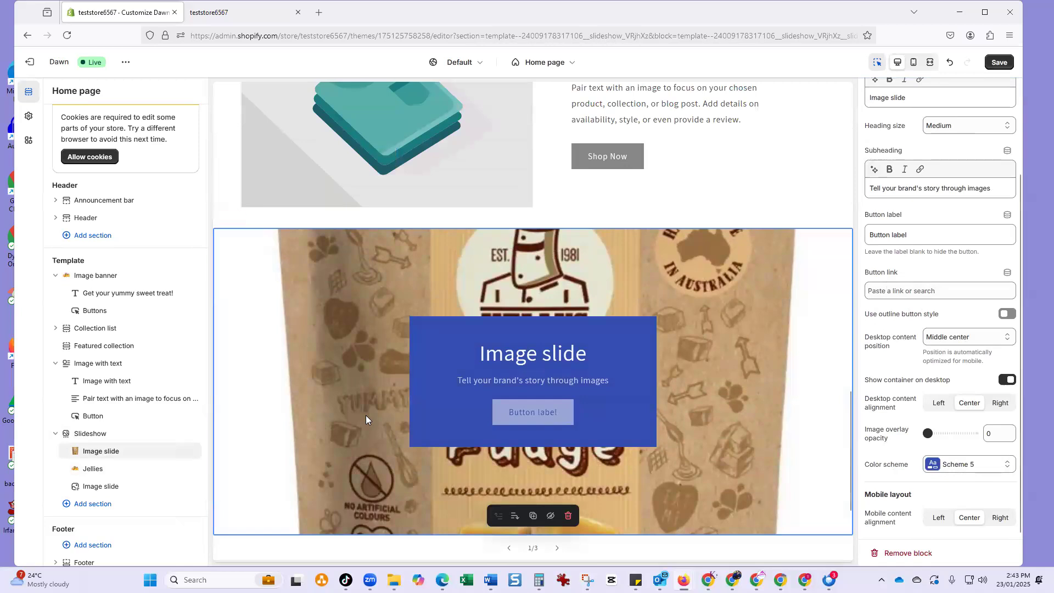
{"action": "scroll", "coordinate": [737, 245], "scroll_direction": "up", "scroll_amount": 5}
{"action": "left_click", "coordinate": [998, 63]}
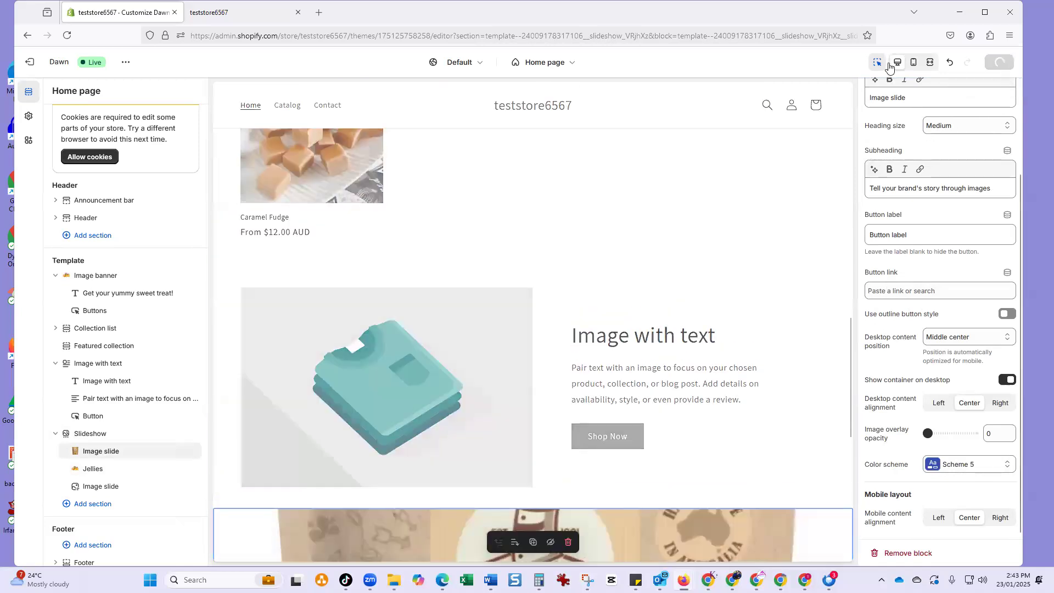
Reload the live storefront and look through its home page sections down to the slideshow
{"action": "left_click", "coordinate": [231, 12]}
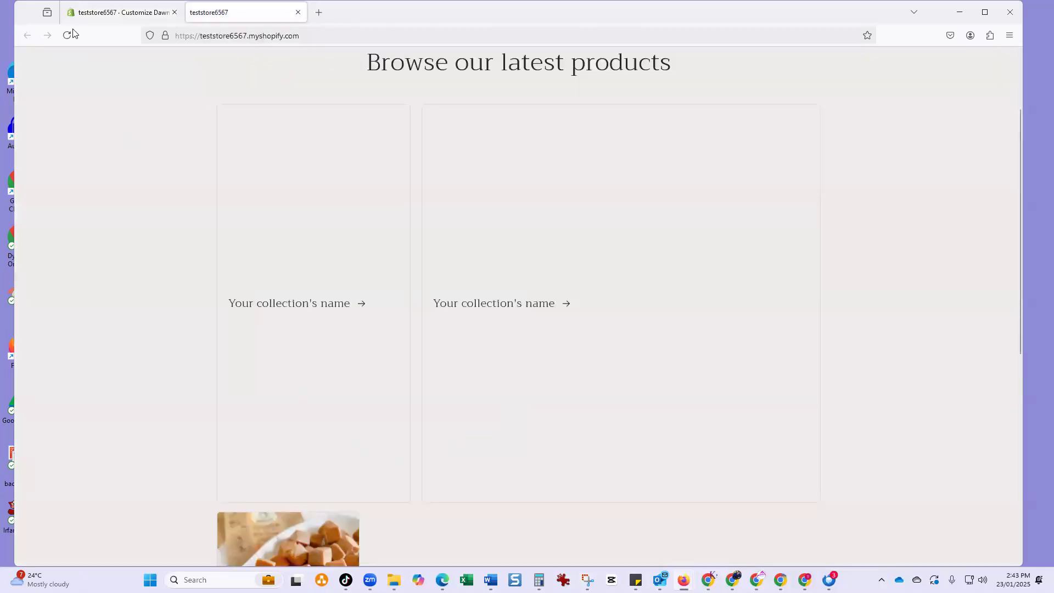
{"action": "left_click", "coordinate": [68, 34]}
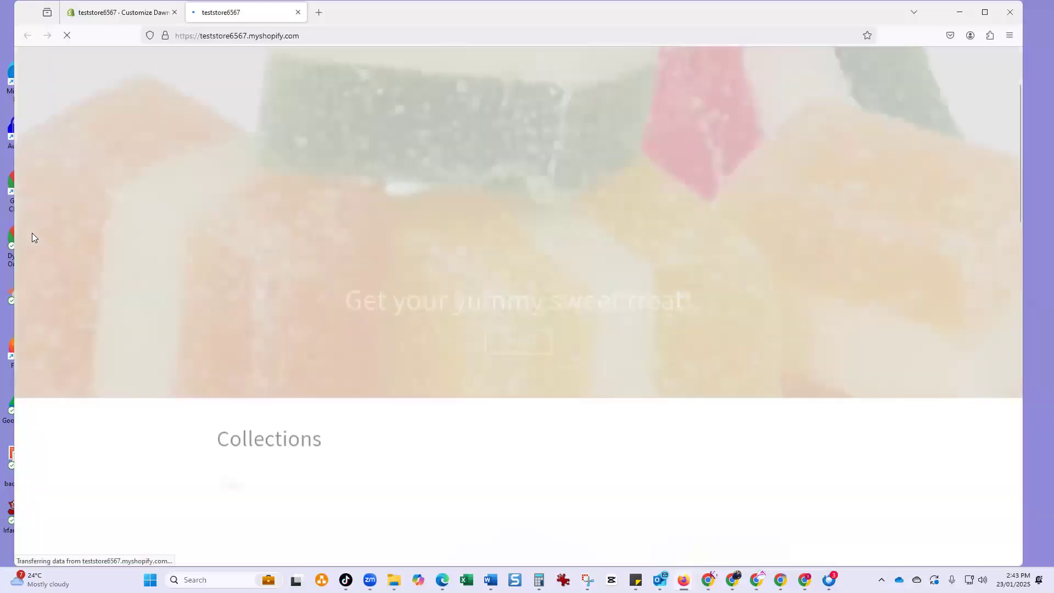
{"action": "scroll", "coordinate": [212, 242], "scroll_direction": "down", "scroll_amount": 4}
{"action": "scroll", "coordinate": [214, 243], "scroll_direction": "down", "scroll_amount": 10}
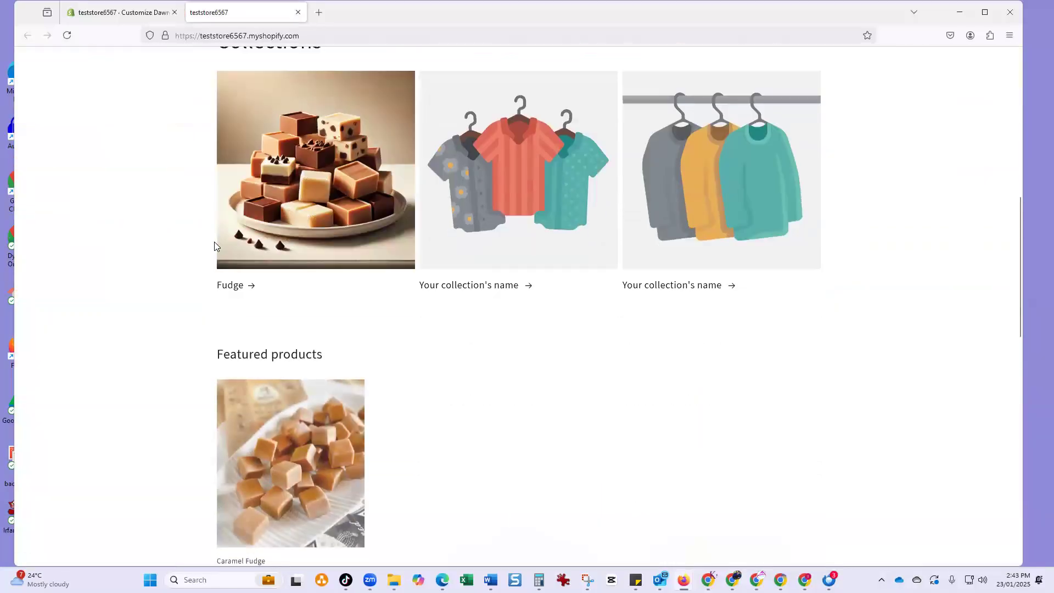
{"action": "scroll", "coordinate": [219, 242], "scroll_direction": "down", "scroll_amount": 5}
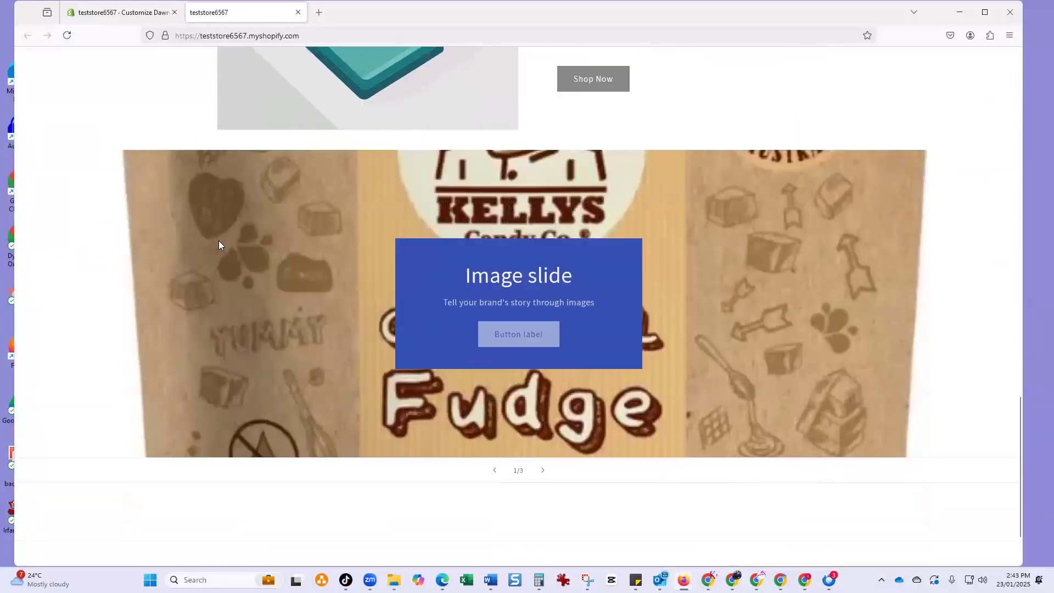
{"action": "scroll", "coordinate": [220, 240], "scroll_direction": "up", "scroll_amount": 6}
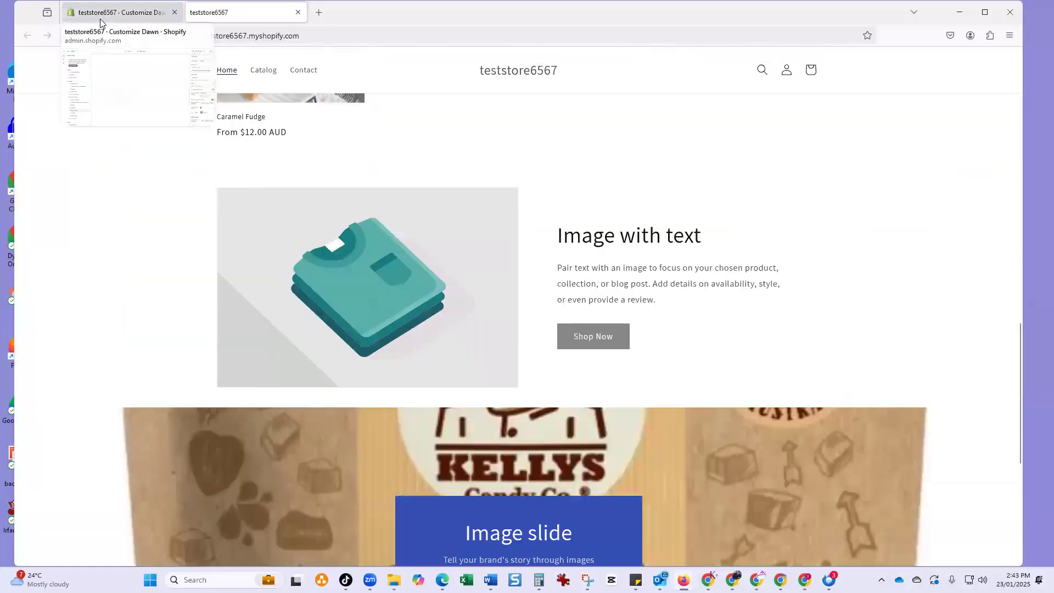
Return to the theme editor and add a Multicolumn section below the slideshow
{"action": "left_click", "coordinate": [100, 8]}
{"action": "scroll", "coordinate": [122, 423], "scroll_direction": "down", "scroll_amount": 1}
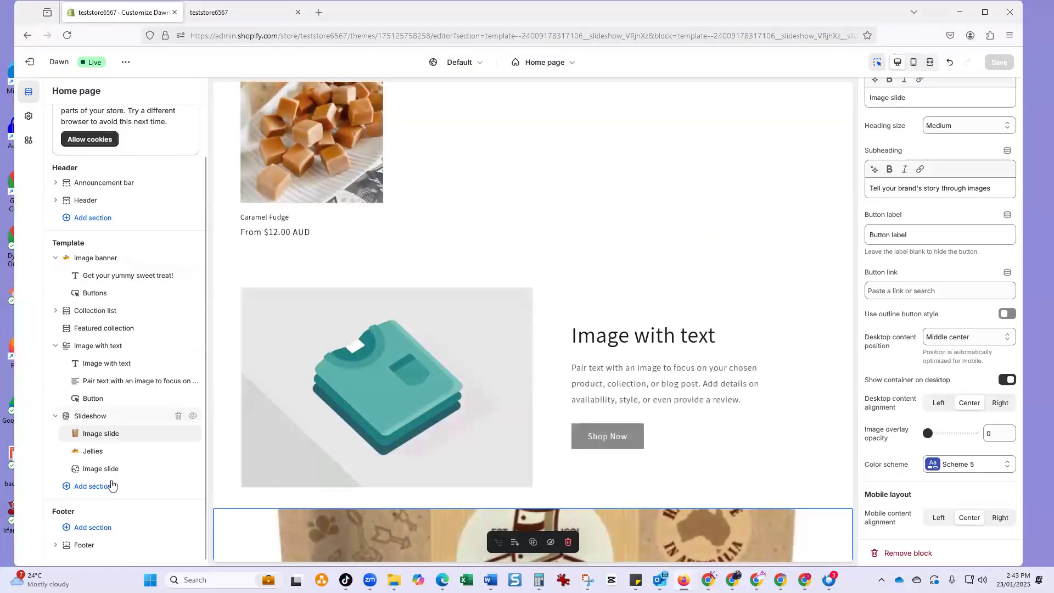
{"action": "left_click", "coordinate": [93, 486]}
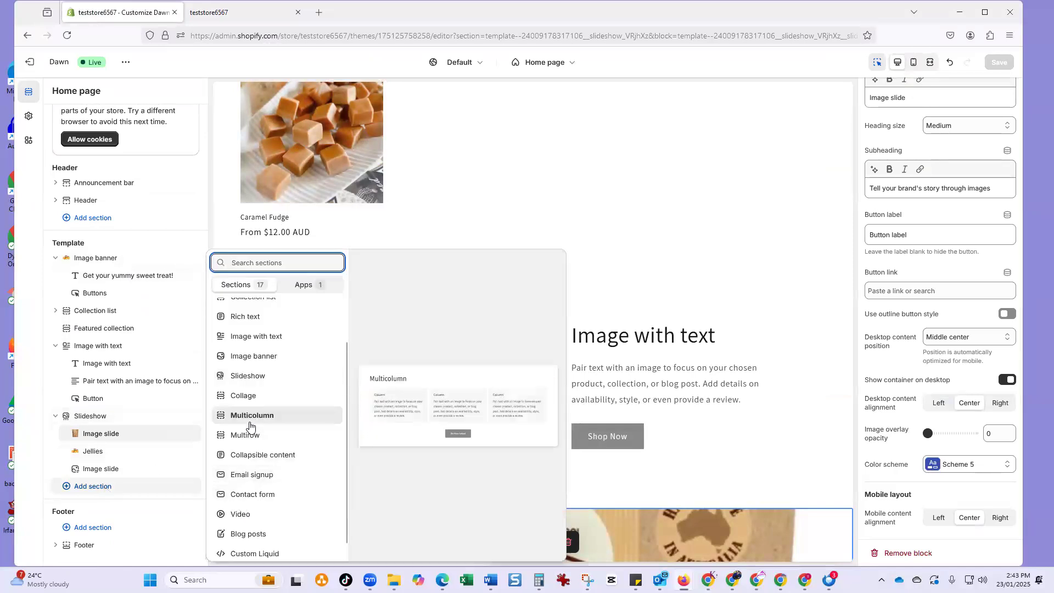
{"action": "key", "text": "Escape"}
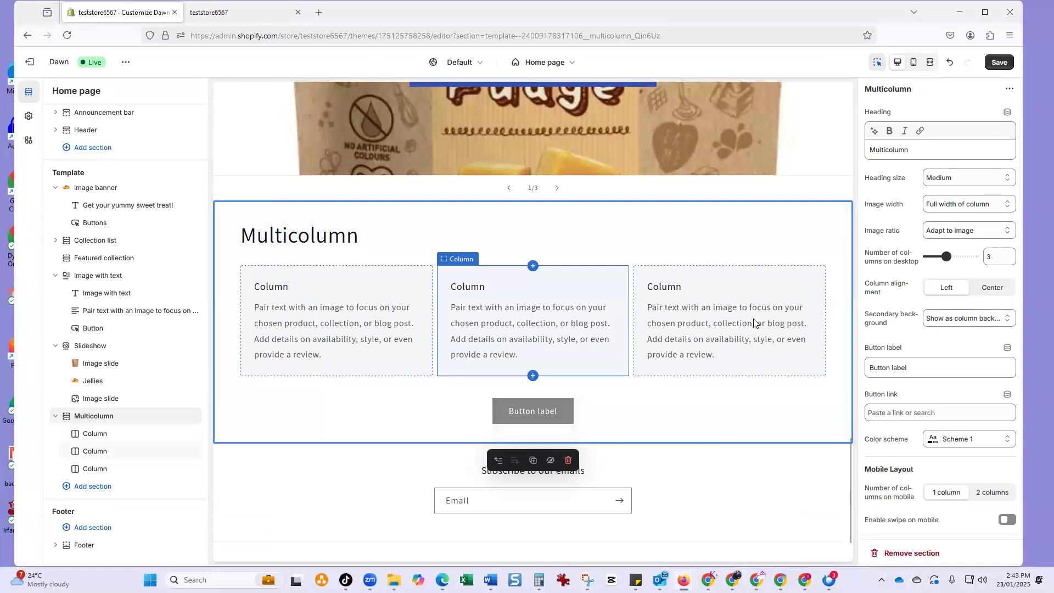
Replace the first column's description with generated text about "Fast delivery": "Get your order quickly with our fast delivery service. Enjoy your purchases without the wait."
{"action": "left_click", "coordinate": [358, 345]}
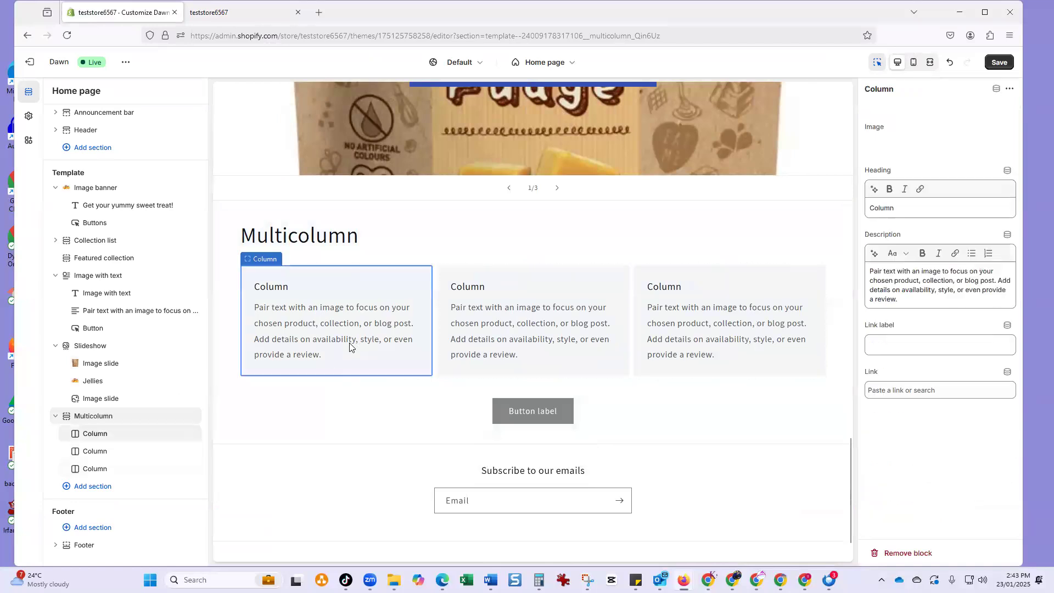
{"action": "left_click", "coordinate": [870, 257]}
{"action": "left_click", "coordinate": [910, 294]}
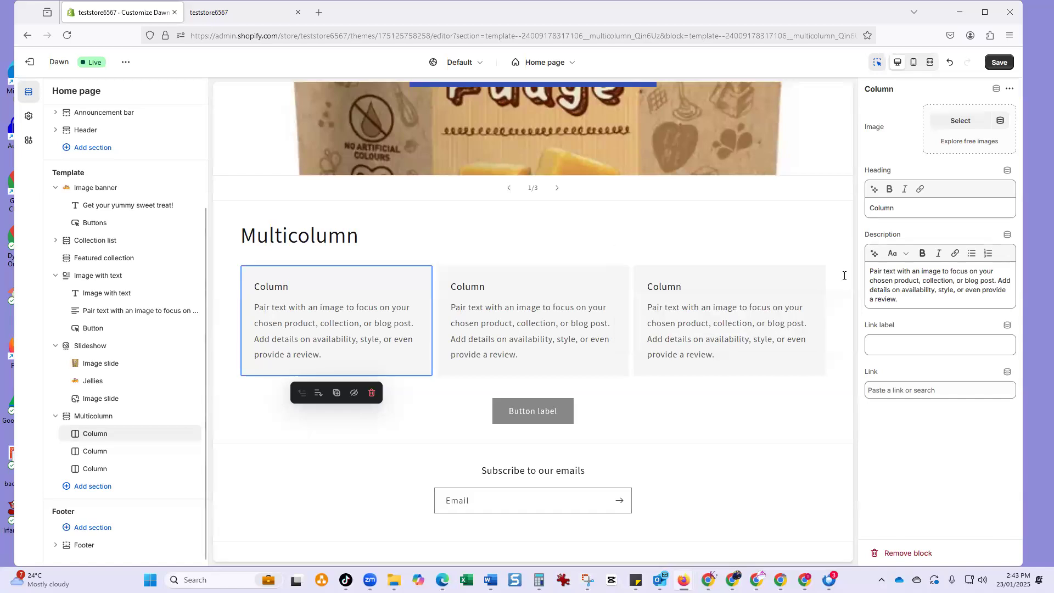
{"action": "key", "text": "ctrl+a"}
{"action": "key", "text": "BackSpace"}
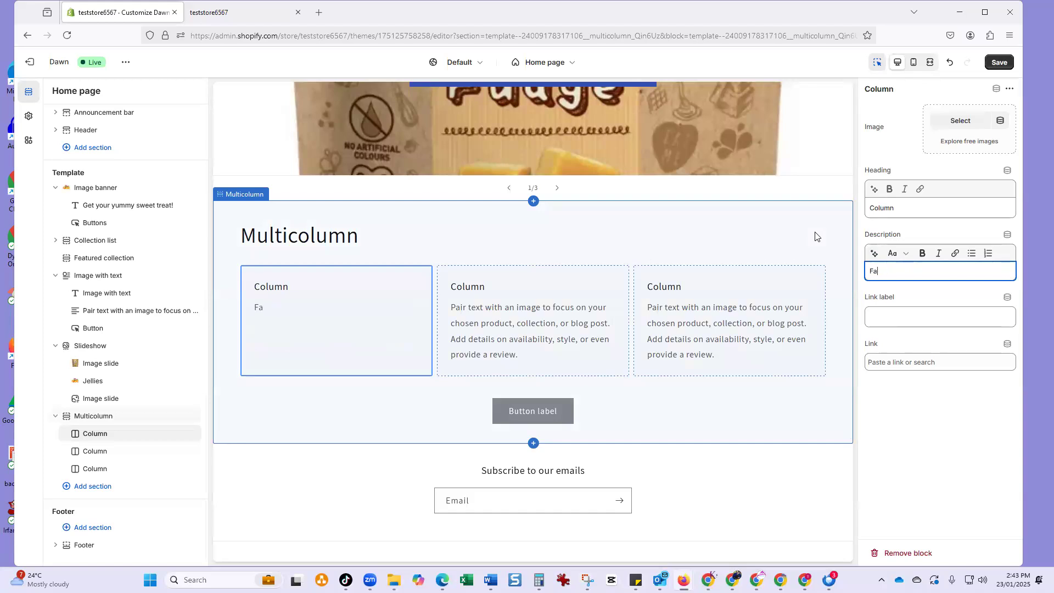
{"action": "type", "text": "Fast"}
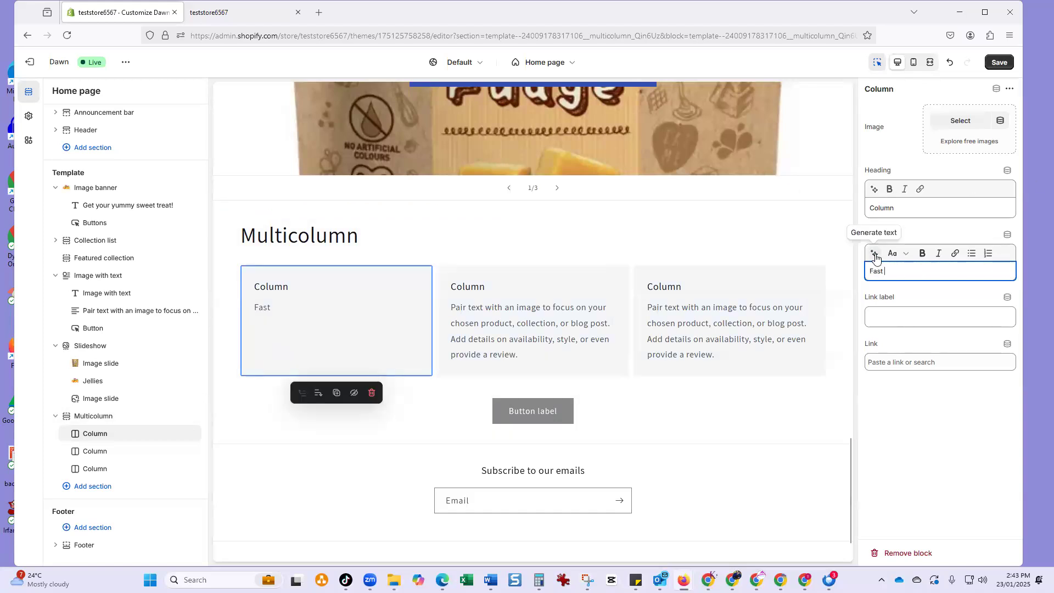
{"action": "left_click", "coordinate": [875, 253]}
{"action": "type", "text": "F"}
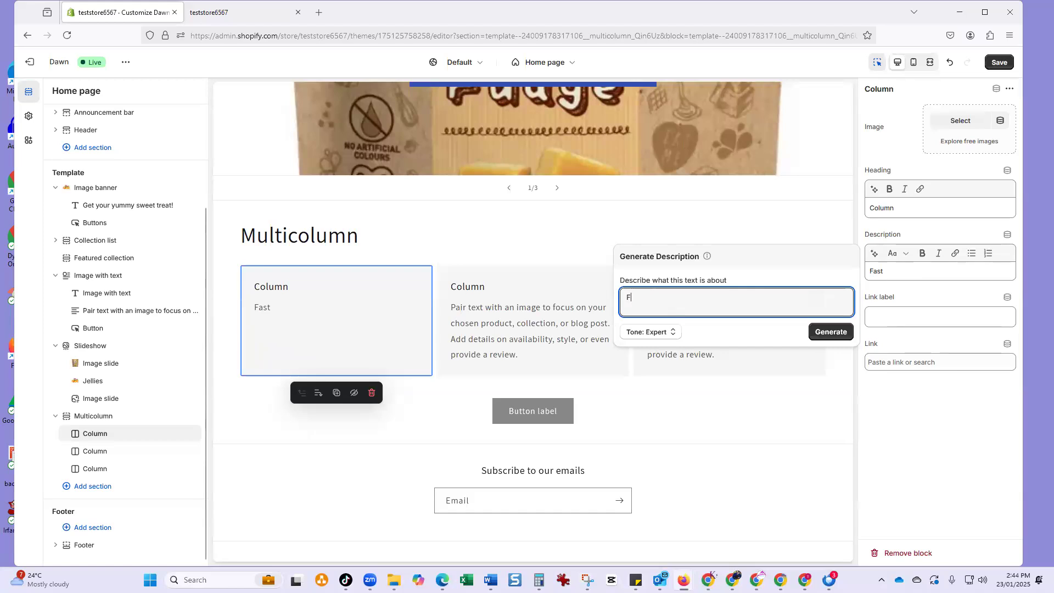
{"action": "type", "text": "ast delivery"}
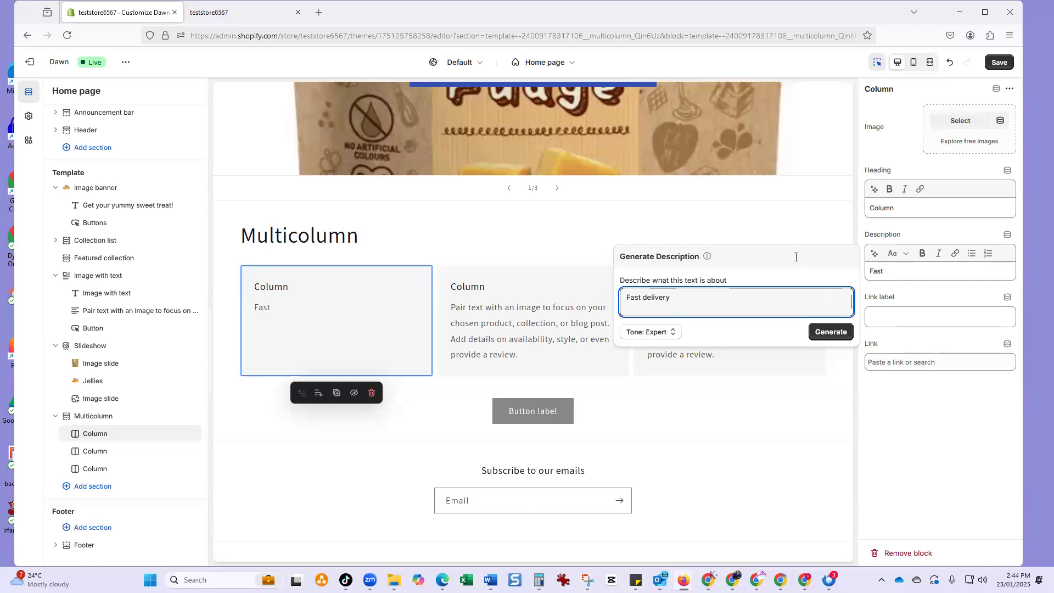
{"action": "left_click", "coordinate": [819, 341]}
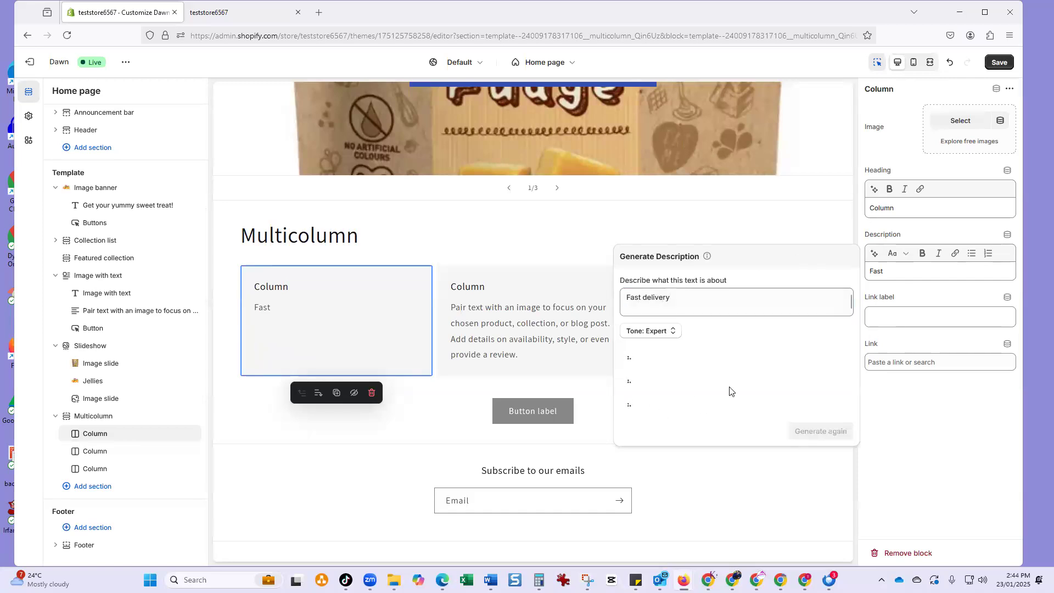
{"action": "left_click", "coordinate": [684, 365]}
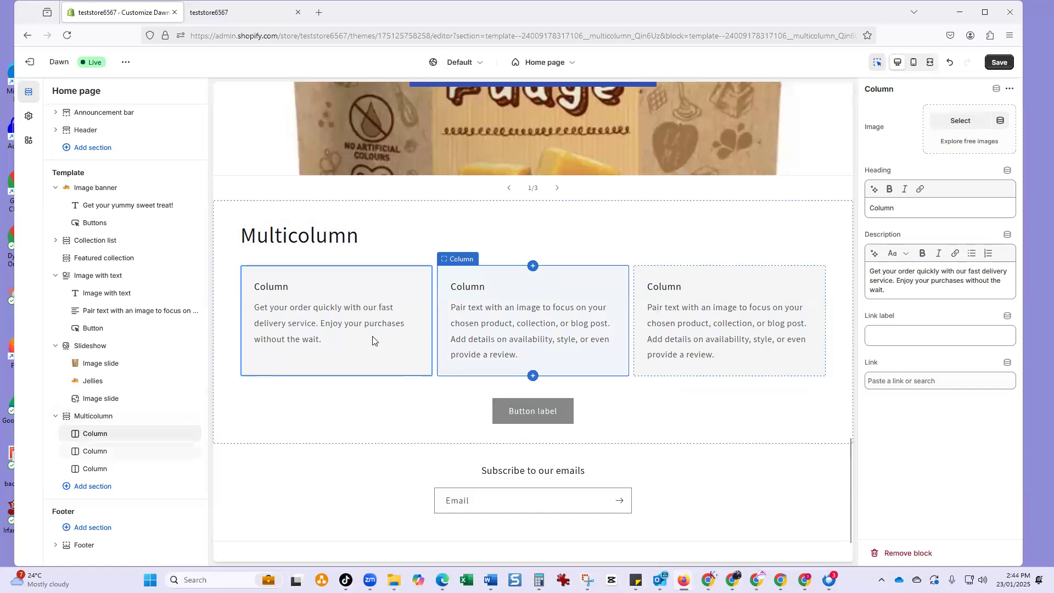
Add a Collage section below the Multicolumn section, check it in the preview and save the home page
{"action": "left_click", "coordinate": [83, 486]}
{"action": "scroll", "coordinate": [270, 457], "scroll_direction": "down", "scroll_amount": 1}
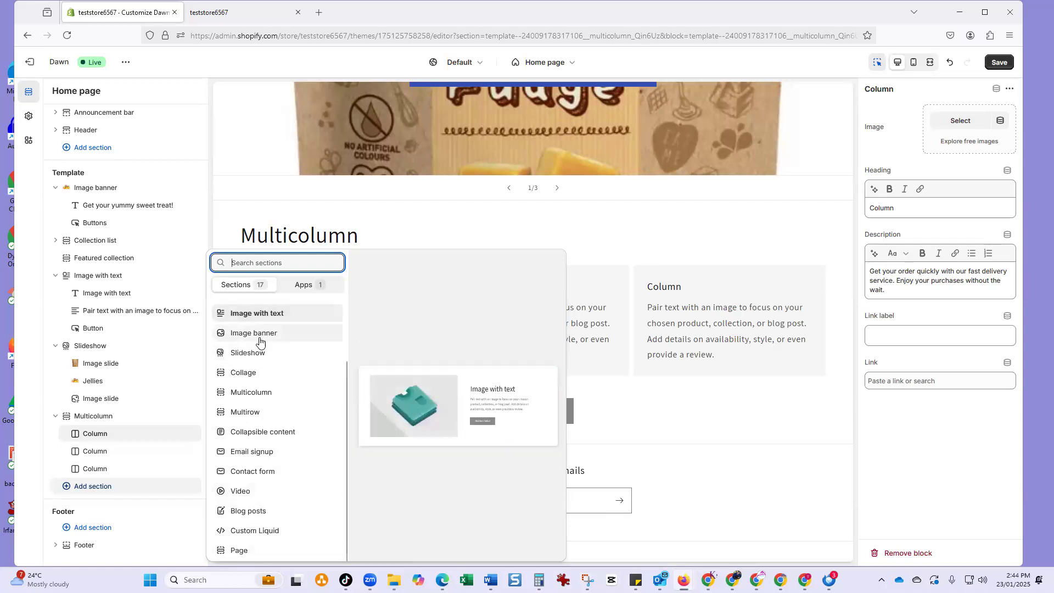
{"action": "left_click", "coordinate": [255, 378]}
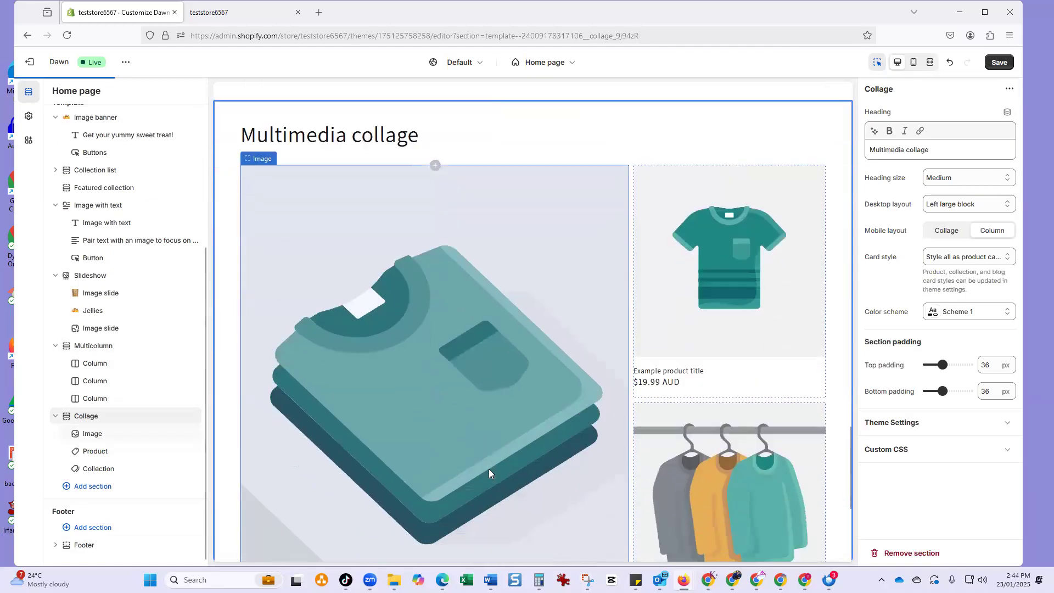
{"action": "scroll", "coordinate": [449, 478], "scroll_direction": "down", "scroll_amount": 2}
{"action": "scroll", "coordinate": [449, 477], "scroll_direction": "up", "scroll_amount": 4}
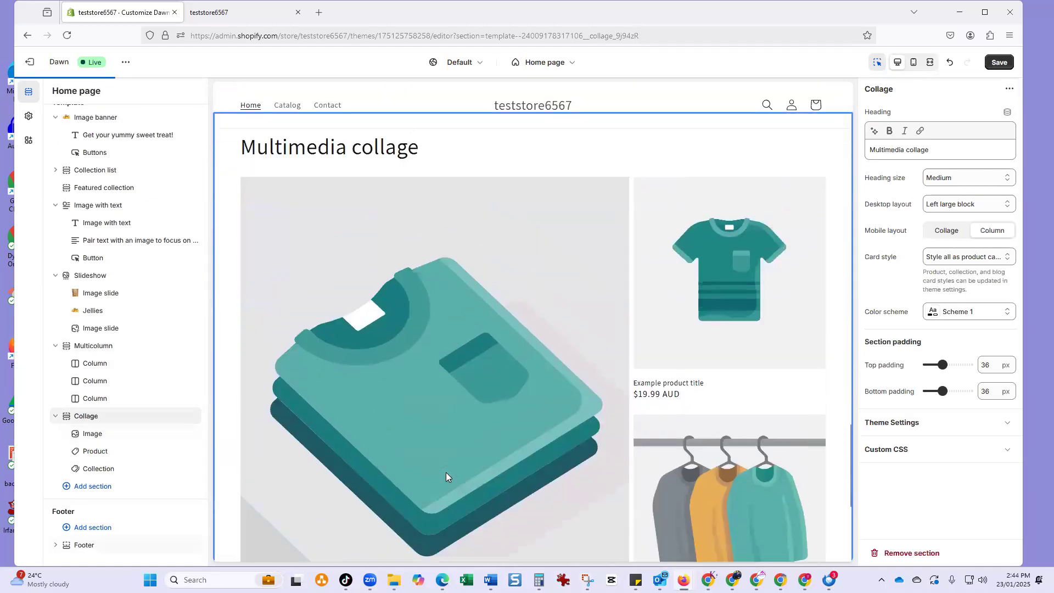
{"action": "scroll", "coordinate": [446, 472], "scroll_direction": "up", "scroll_amount": 2}
{"action": "scroll", "coordinate": [446, 472], "scroll_direction": "down", "scroll_amount": 6}
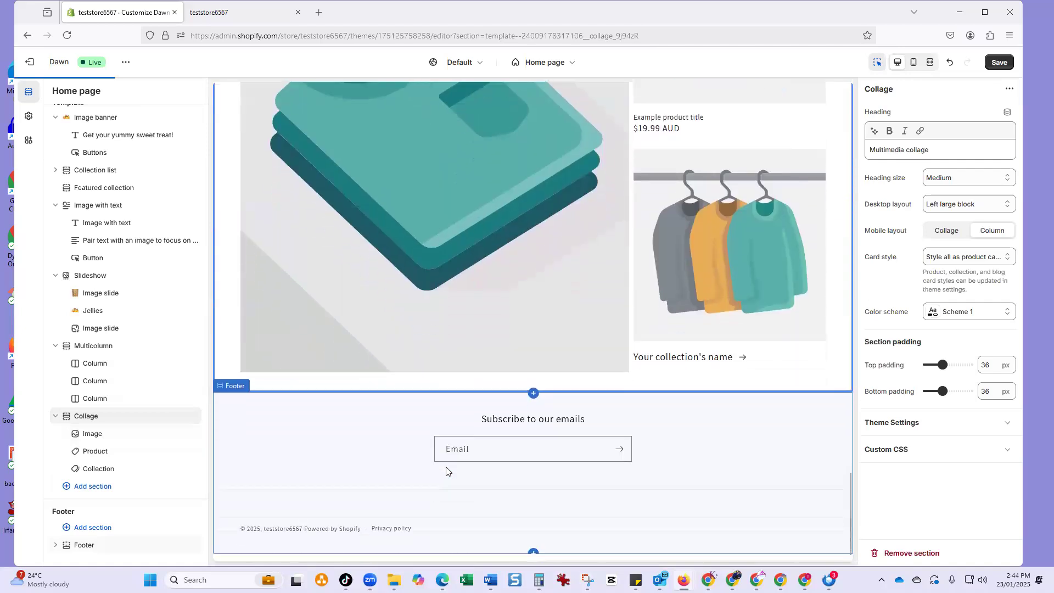
{"action": "left_click", "coordinate": [1000, 62]}
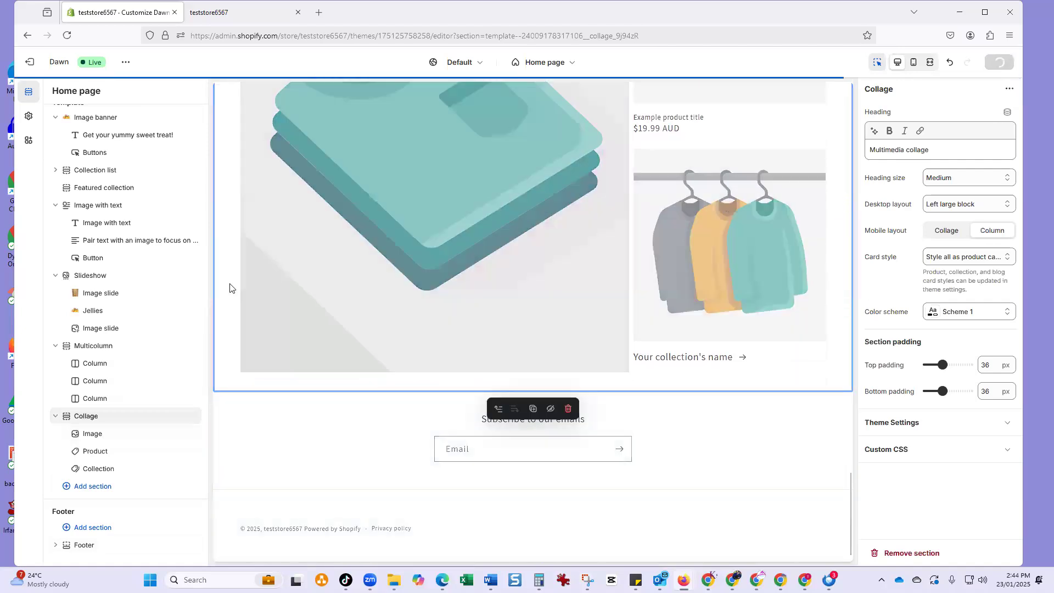
Leave the theme editor and return to the Themes page of the online store
{"action": "left_click", "coordinate": [47, 63]}
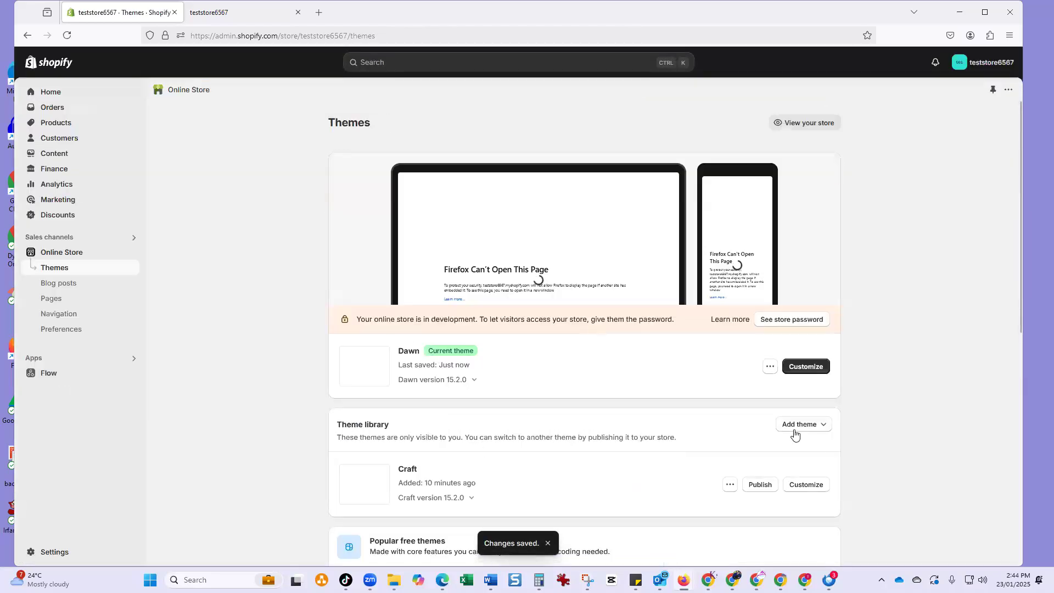
{"action": "scroll", "coordinate": [709, 424], "scroll_direction": "down", "scroll_amount": 2}
{"action": "left_click", "coordinate": [804, 255]}
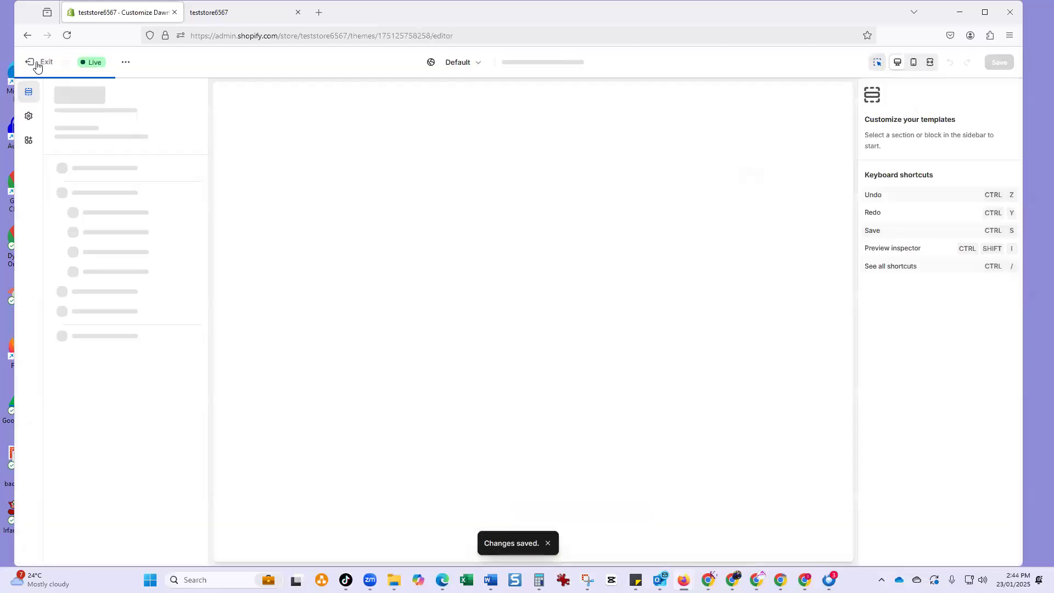
{"action": "left_click", "coordinate": [36, 64]}
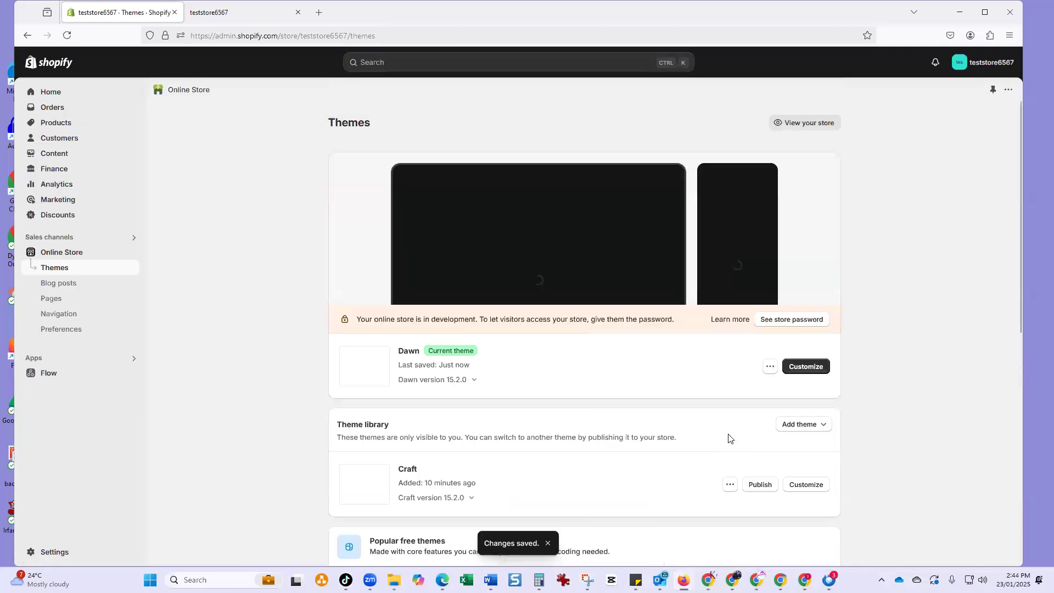
Open the Dawn theme's code, look at its file folders including snippets, and leave the code editor
{"action": "left_click", "coordinate": [771, 367]}
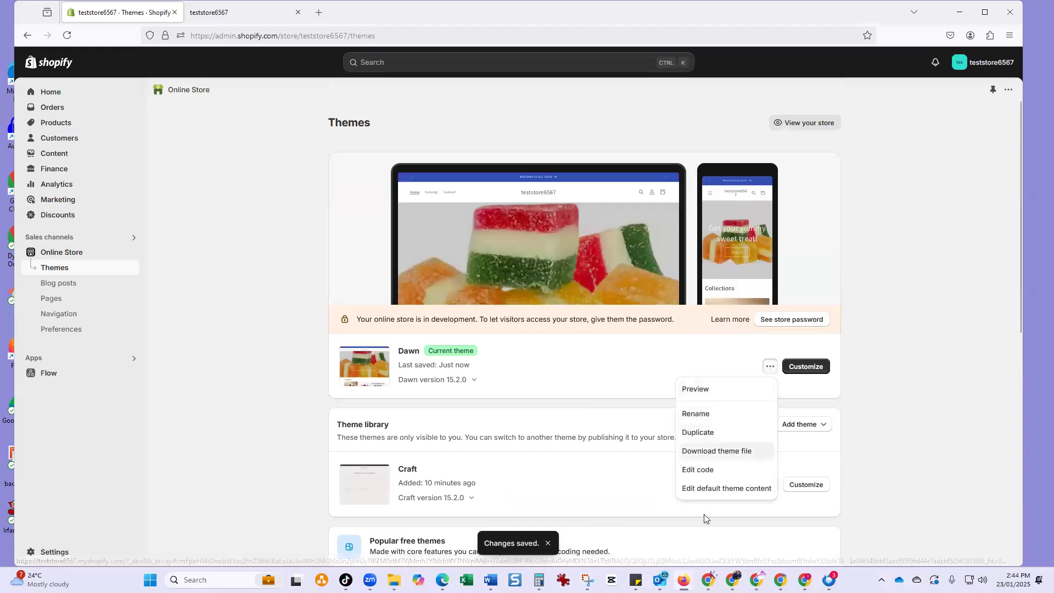
{"action": "left_click", "coordinate": [706, 470]}
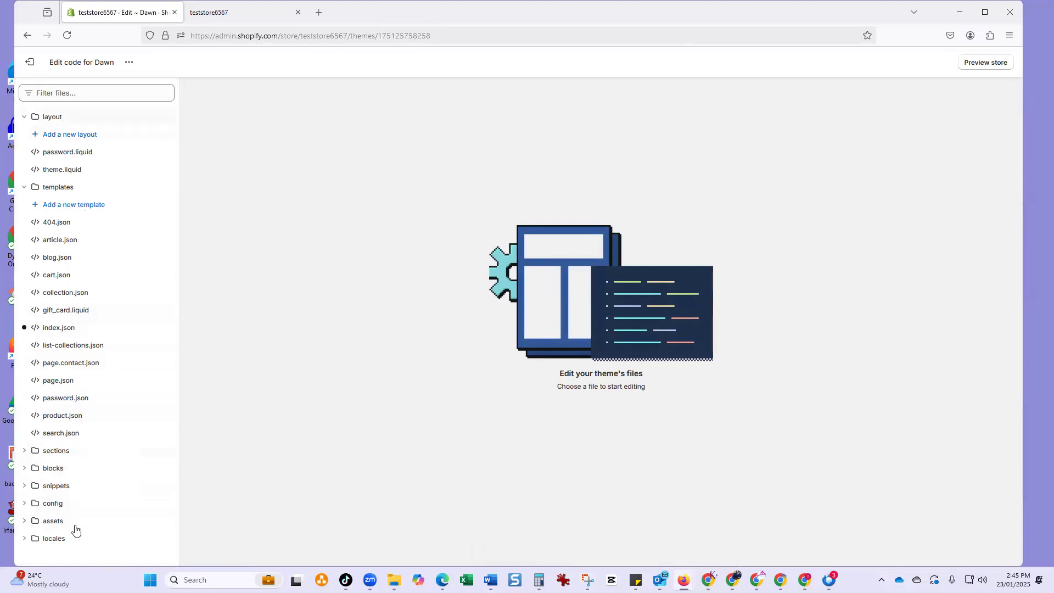
{"action": "left_click", "coordinate": [22, 486]}
{"action": "left_click", "coordinate": [22, 487]}
{"action": "left_click", "coordinate": [30, 62]}
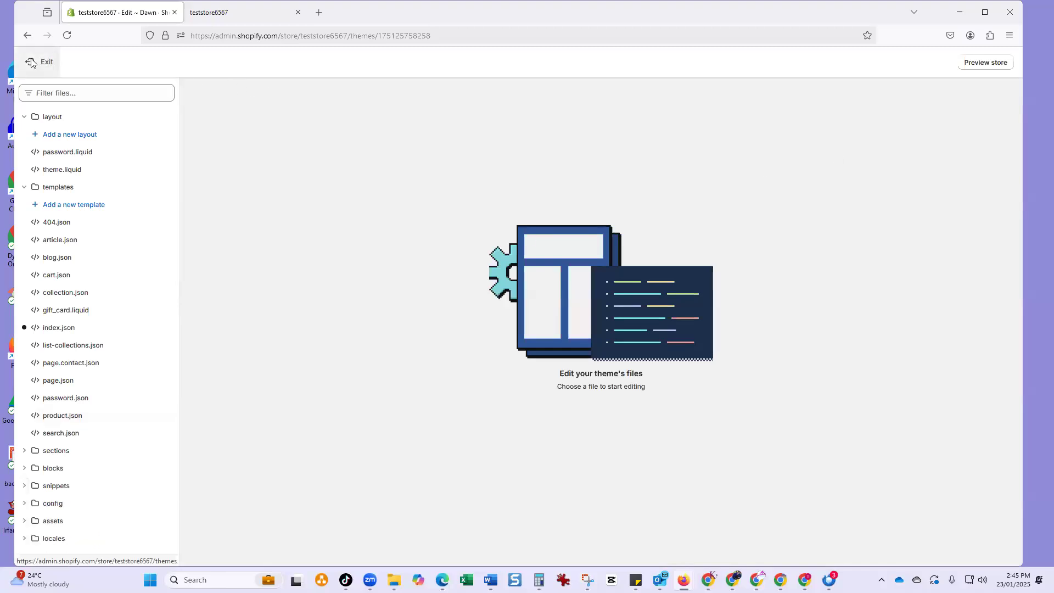
Open Dawn's default theme content and look through the General, Newsletter, Accessibility, Blogs and Onboarding texts
{"action": "scroll", "coordinate": [754, 315], "scroll_direction": "down", "scroll_amount": 4}
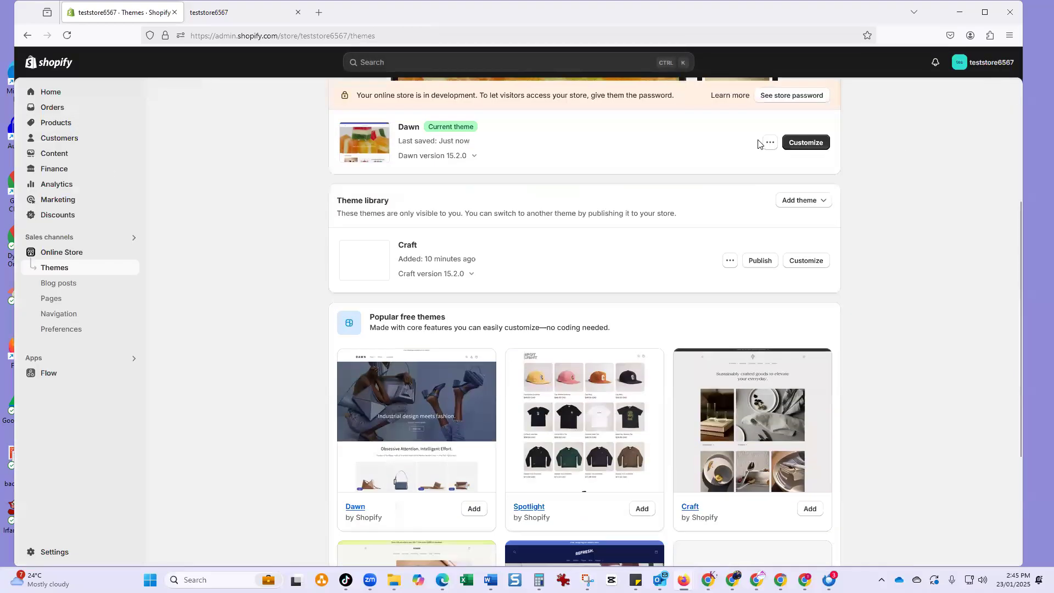
{"action": "left_click", "coordinate": [772, 144]}
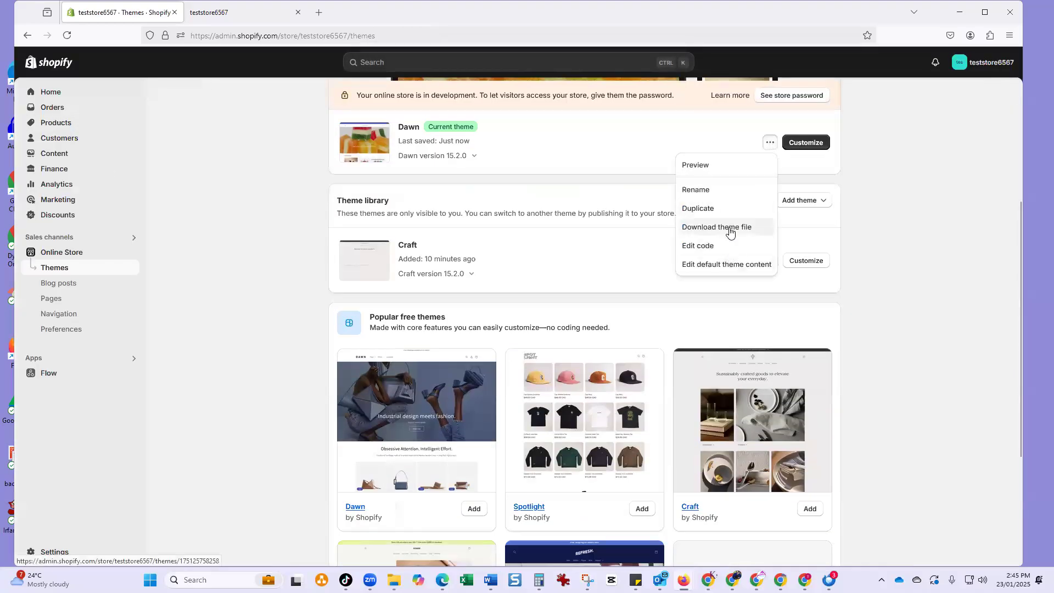
{"action": "left_click", "coordinate": [707, 265]}
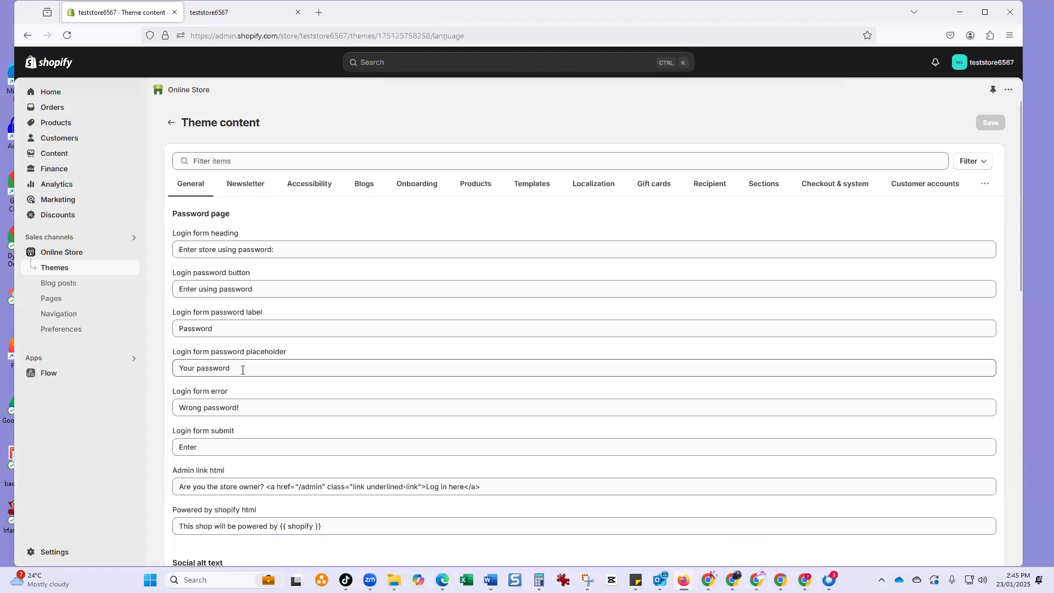
{"action": "scroll", "coordinate": [266, 337], "scroll_direction": "down", "scroll_amount": 1}
{"action": "scroll", "coordinate": [266, 336], "scroll_direction": "up", "scroll_amount": 2}
{"action": "left_click", "coordinate": [247, 197]}
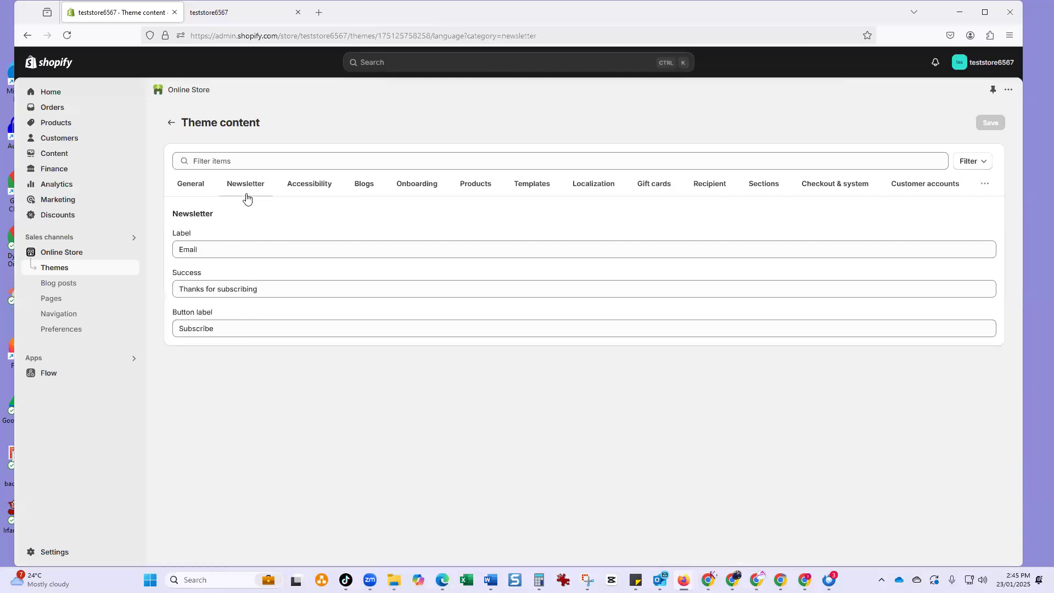
{"action": "left_click", "coordinate": [293, 189]}
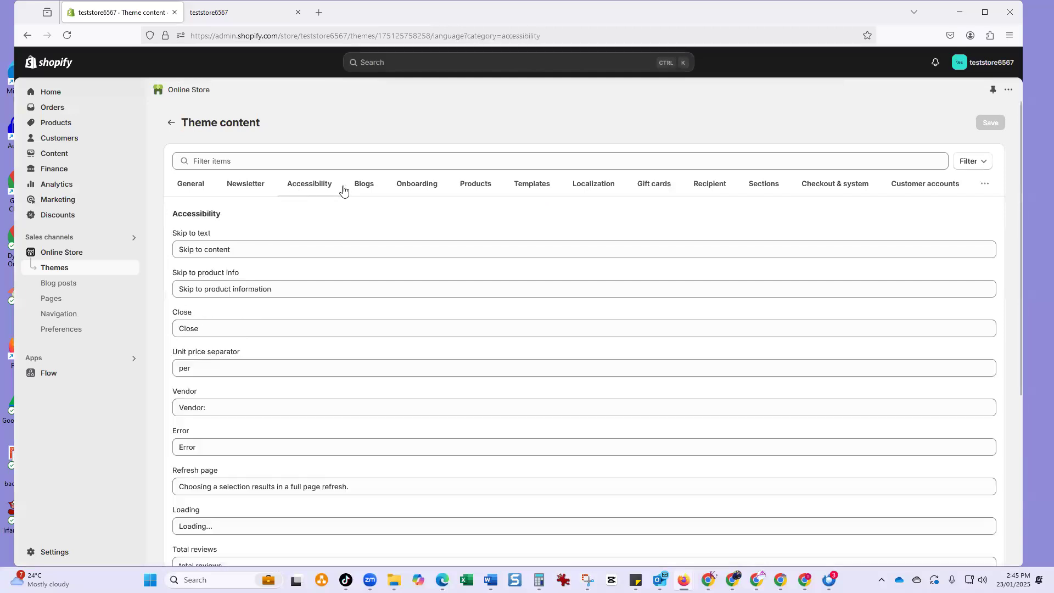
{"action": "left_click", "coordinate": [361, 187]}
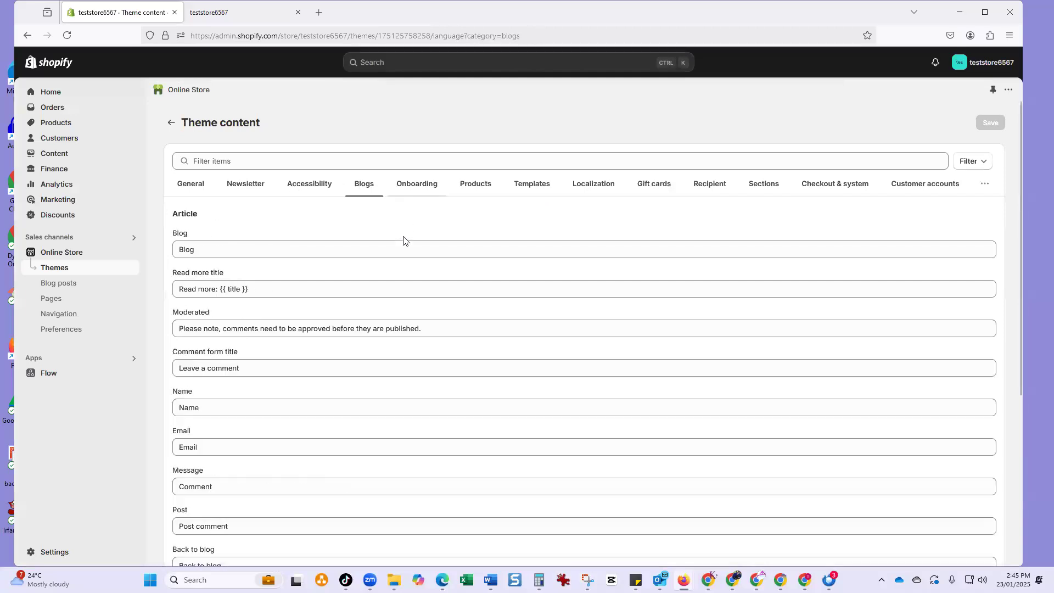
{"action": "left_click", "coordinate": [429, 188]}
Look through the theme content texts for Products, Sections and Checkout & system
{"action": "left_click", "coordinate": [476, 185]}
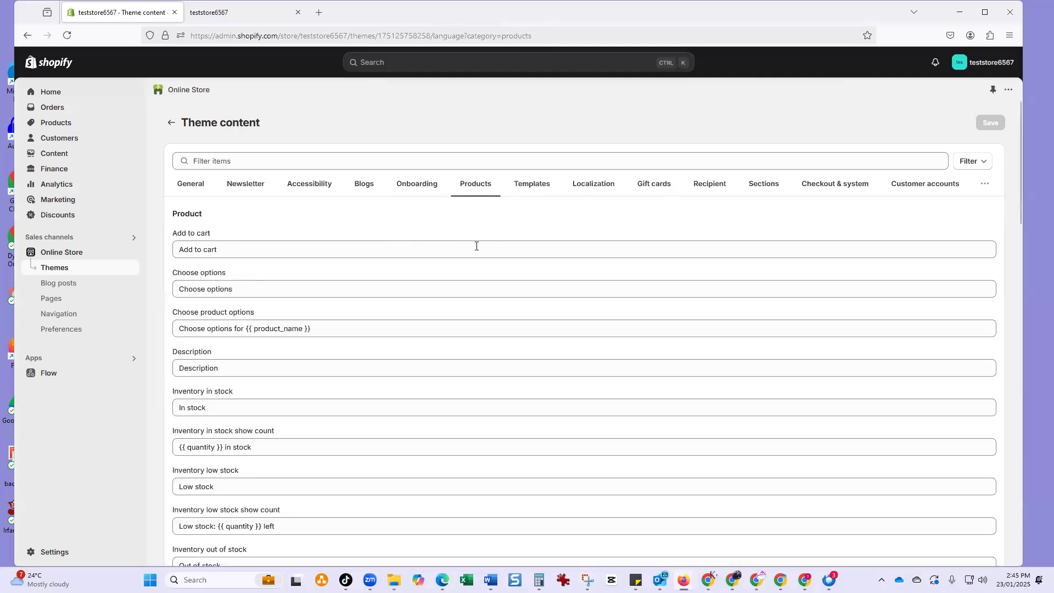
{"action": "scroll", "coordinate": [410, 316], "scroll_direction": "down", "scroll_amount": 2}
{"action": "scroll", "coordinate": [410, 317], "scroll_direction": "down", "scroll_amount": 8}
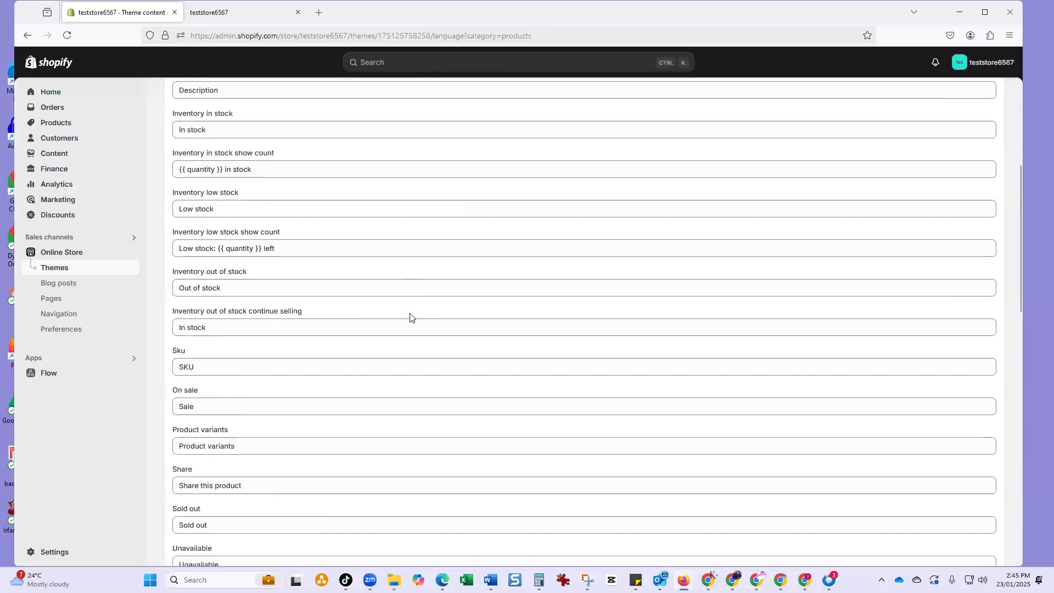
{"action": "scroll", "coordinate": [553, 309], "scroll_direction": "up", "scroll_amount": 10}
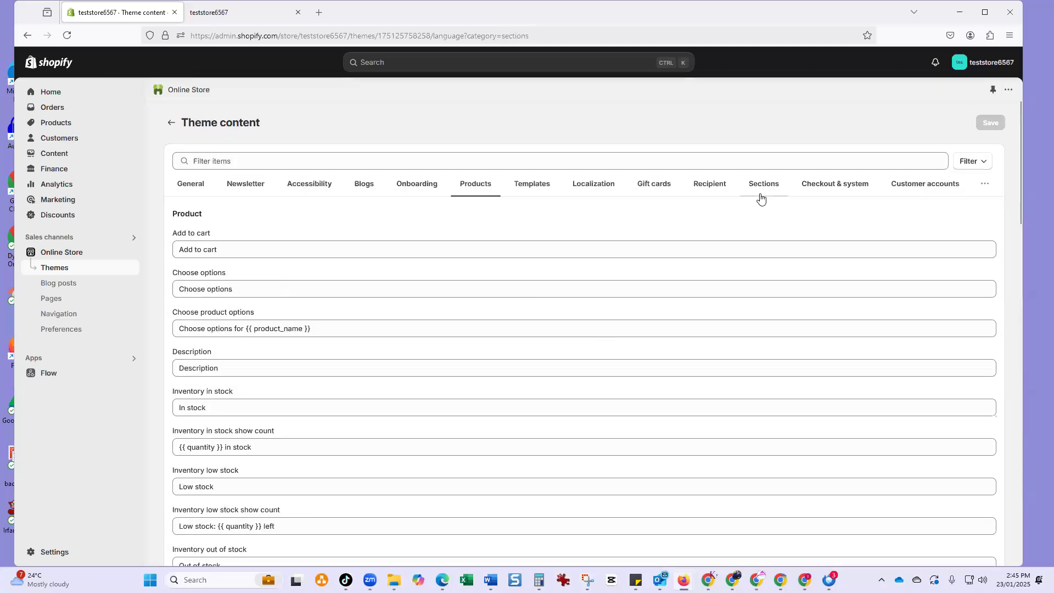
{"action": "scroll", "coordinate": [359, 356], "scroll_direction": "down", "scroll_amount": 3}
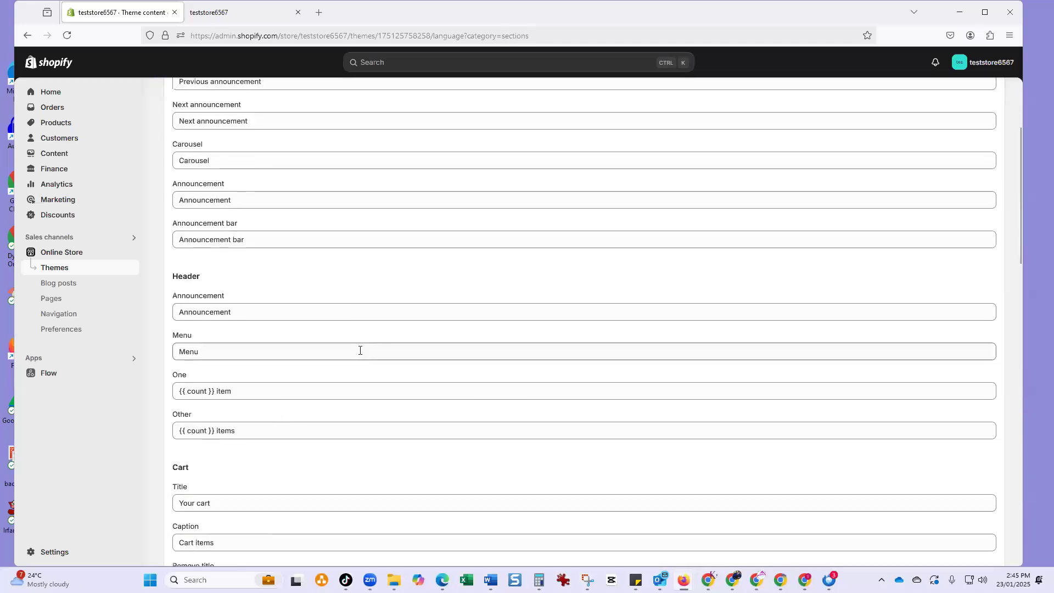
{"action": "scroll", "coordinate": [360, 351], "scroll_direction": "up", "scroll_amount": 3}
{"action": "left_click", "coordinate": [811, 192]}
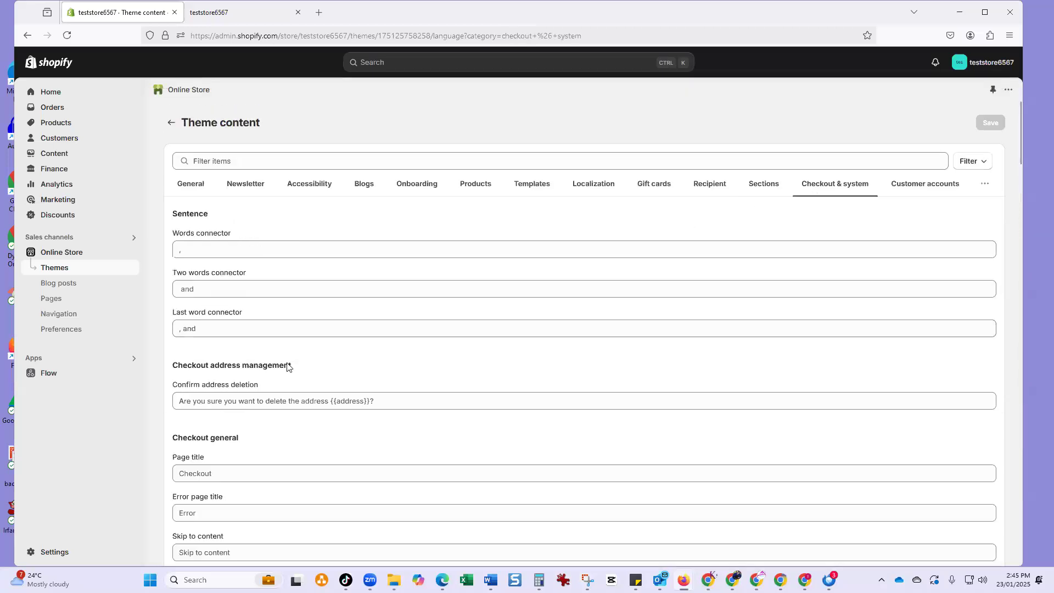
{"action": "scroll", "coordinate": [253, 380], "scroll_direction": "down", "scroll_amount": 4}
{"action": "scroll", "coordinate": [165, 431], "scroll_direction": "down", "scroll_amount": 2}
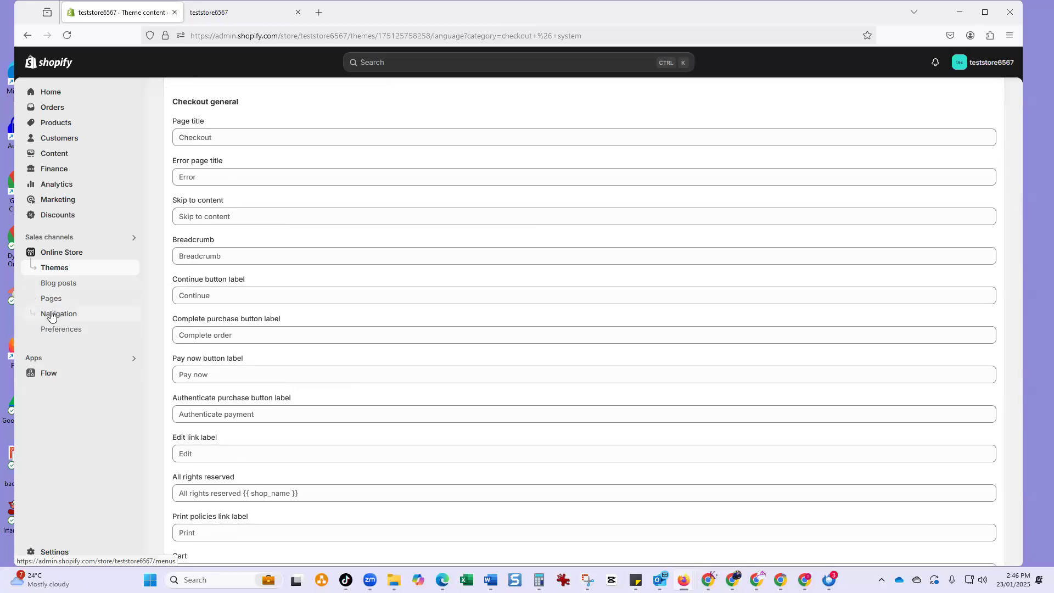
Open the store's Main menu and add a menu item labelled "Fudge"
{"action": "left_click", "coordinate": [51, 315]}
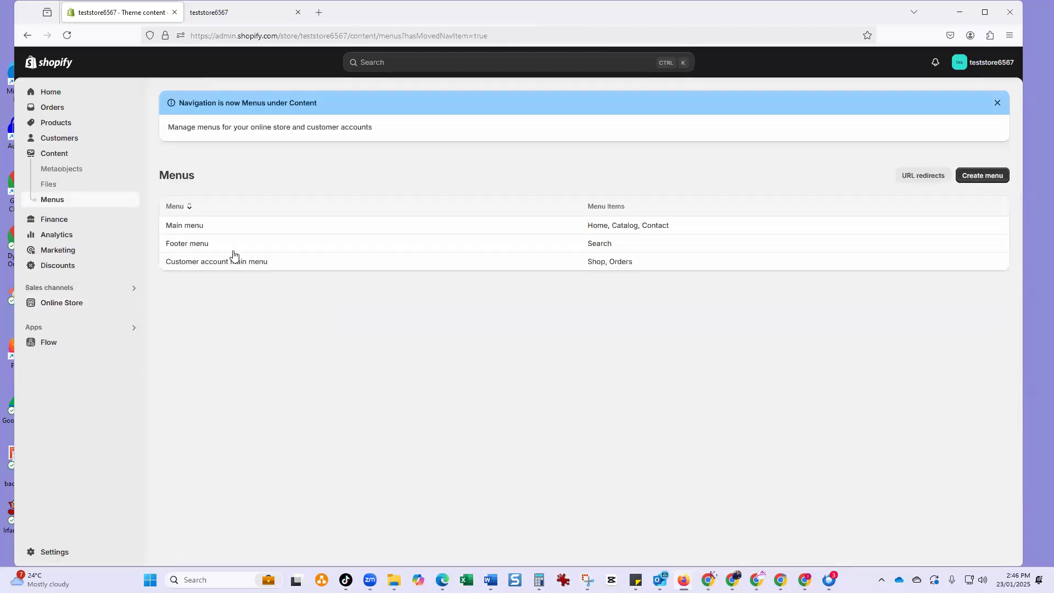
{"action": "left_click", "coordinate": [189, 227]}
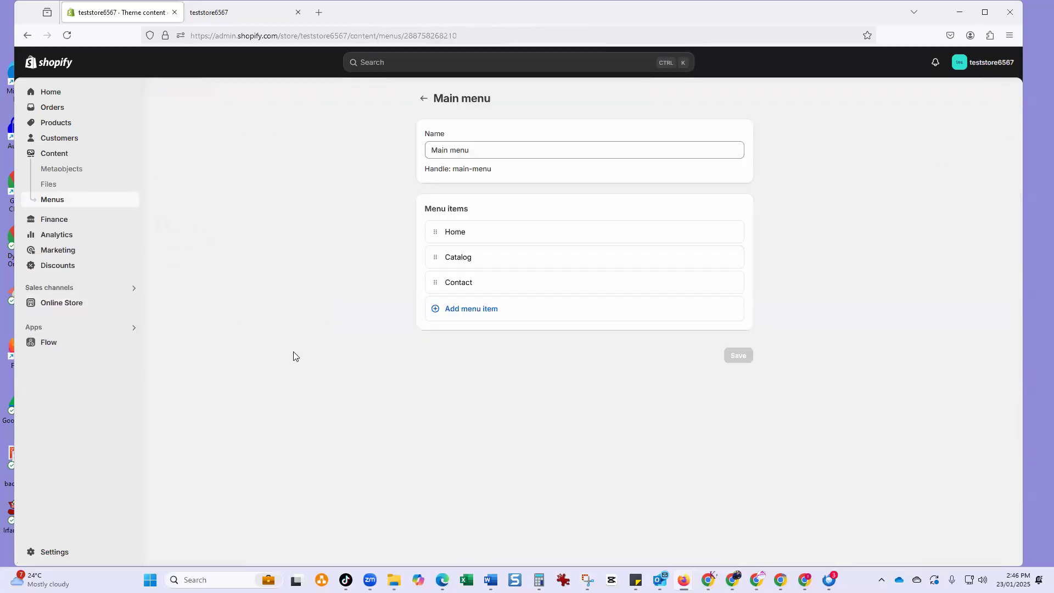
{"action": "left_click", "coordinate": [474, 311]}
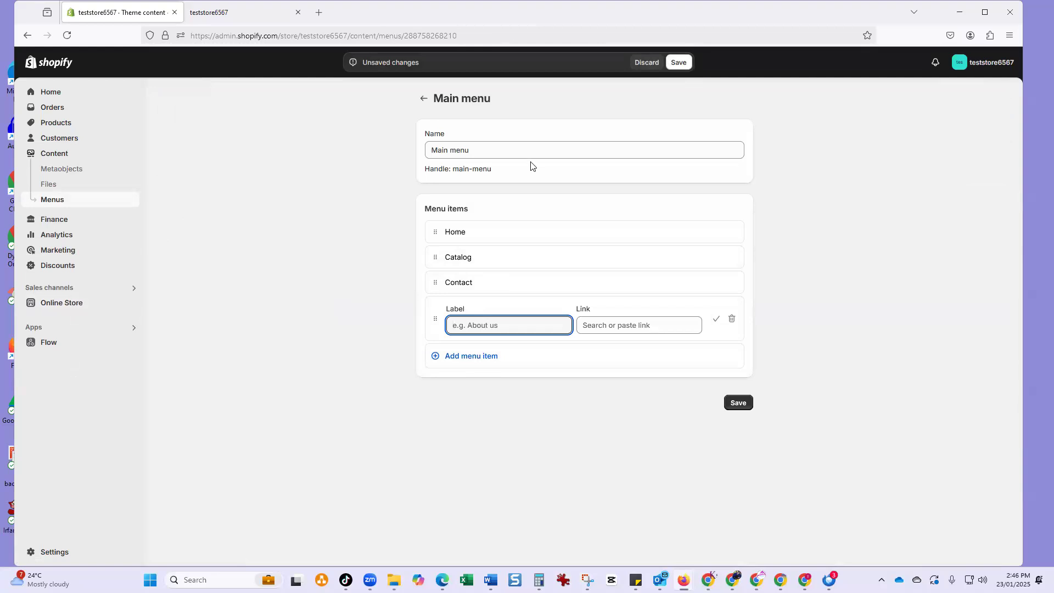
{"action": "type", "text": "C"}
{"action": "key", "text": "BackSpace"}
{"action": "key", "text": "BackSpace"}
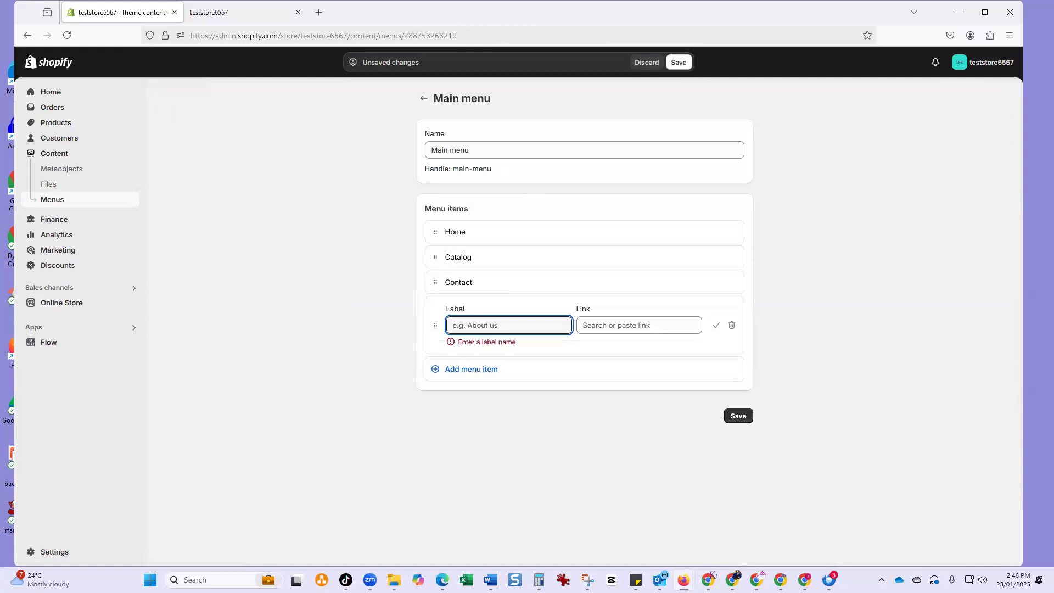
{"action": "type", "text": "Fudge"}
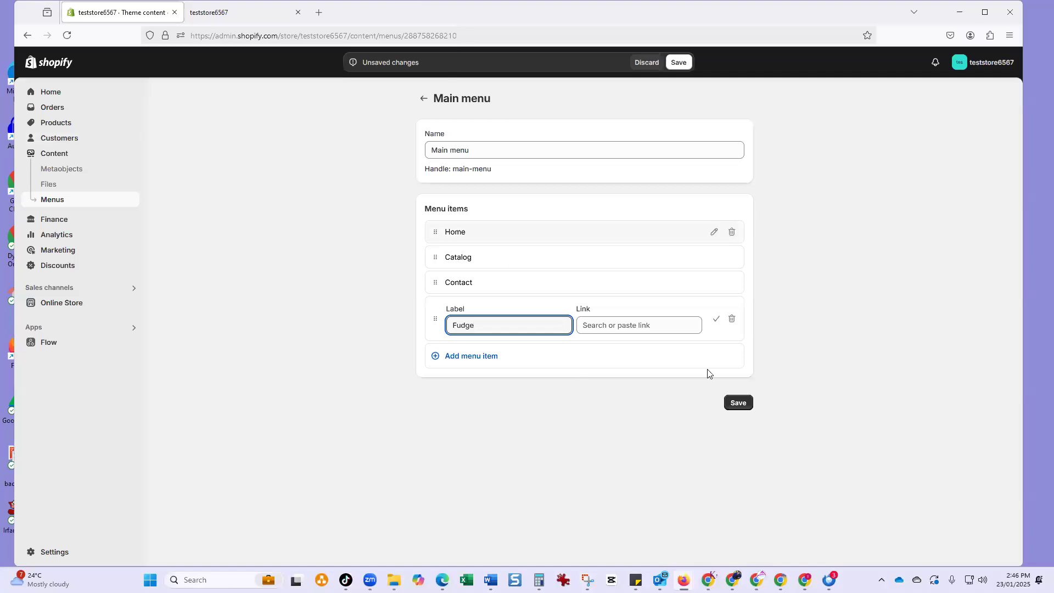
Link the Fudge menu item to the Fudge collection and save the menu
{"action": "left_click", "coordinate": [608, 324]}
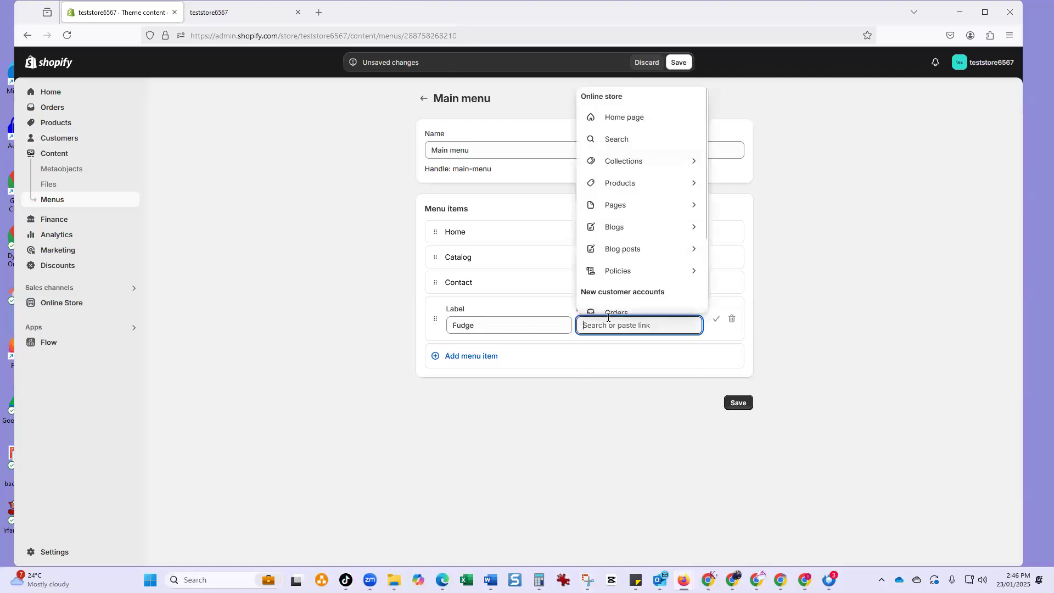
{"action": "left_click", "coordinate": [620, 161]}
{"action": "left_click", "coordinate": [621, 393]}
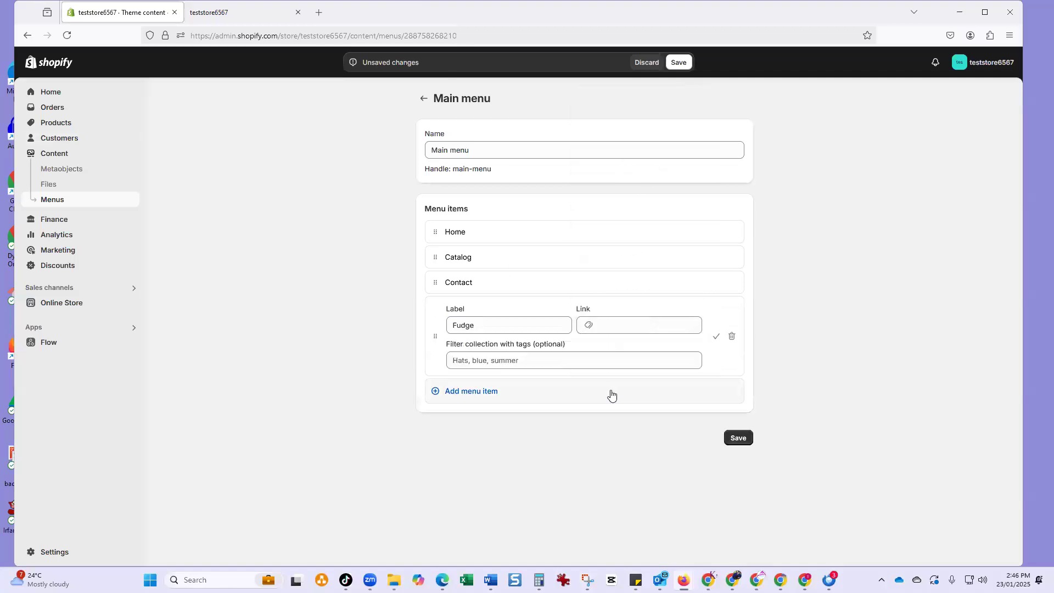
{"action": "left_click", "coordinate": [738, 439]}
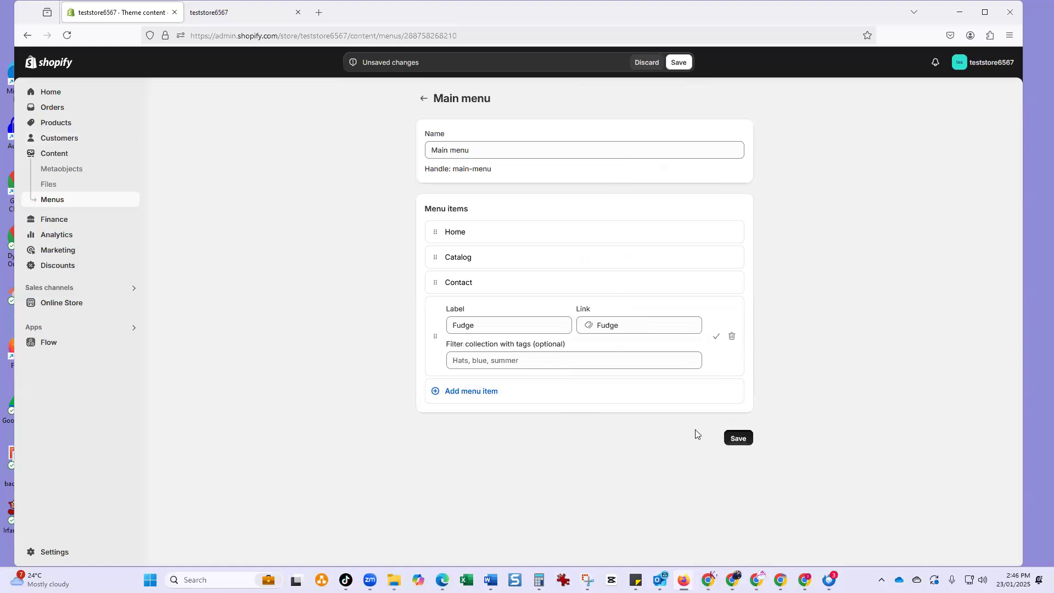
Add another main menu item labelled "Jellies" and check which collections are available for its link
{"action": "left_click", "coordinate": [456, 334]}
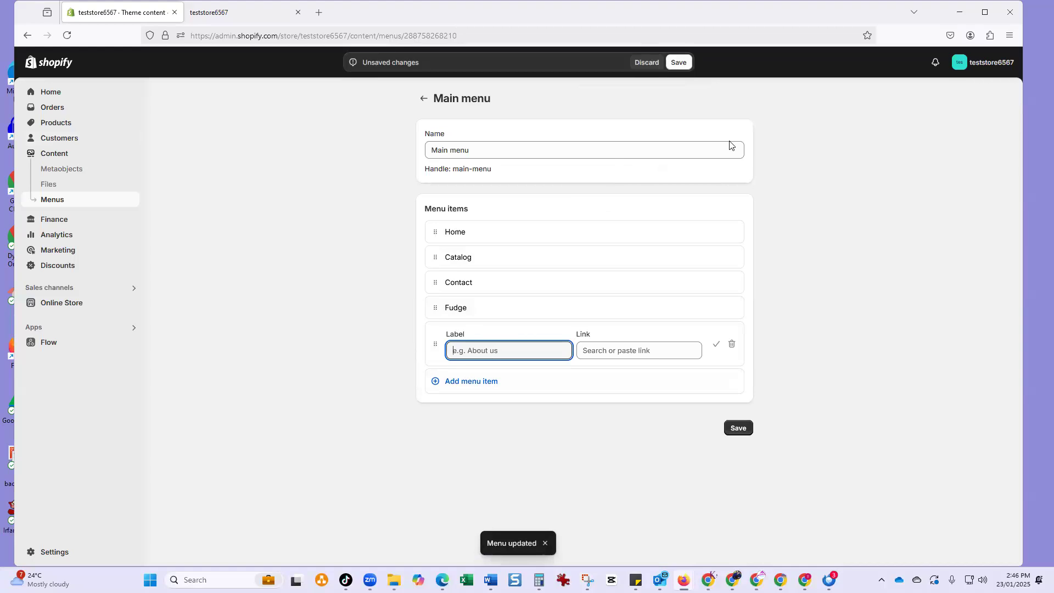
{"action": "type", "text": "jELL"}
{"action": "key", "text": "BackSpace"}
{"action": "key", "text": "BackSpace"}
{"action": "key", "text": "BackSpace"}
{"action": "key", "text": "BackSpace"}
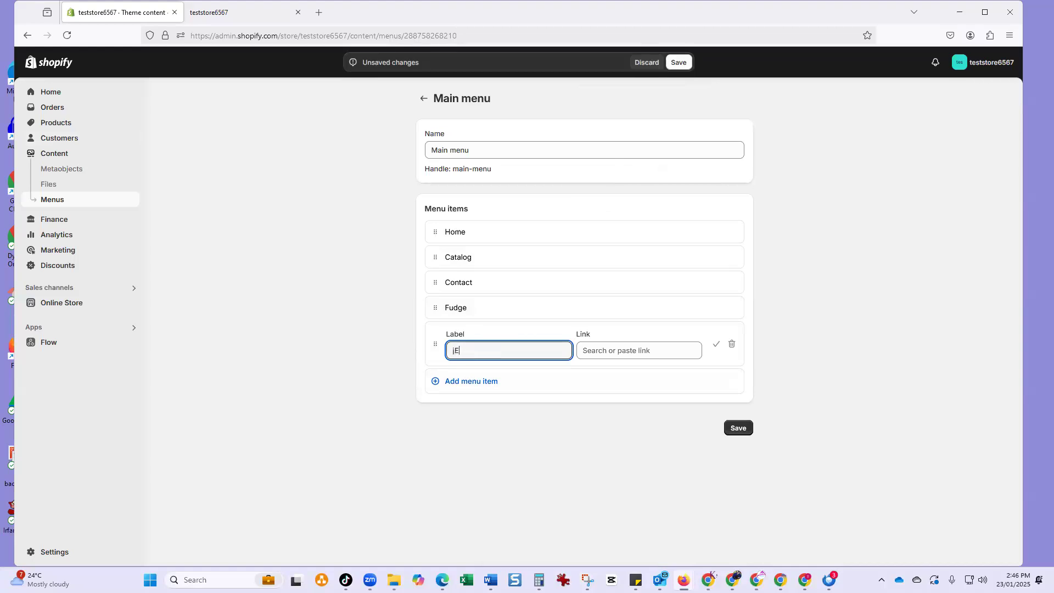
{"action": "type", "text": "Je"}
{"action": "left_click", "coordinate": [615, 351]}
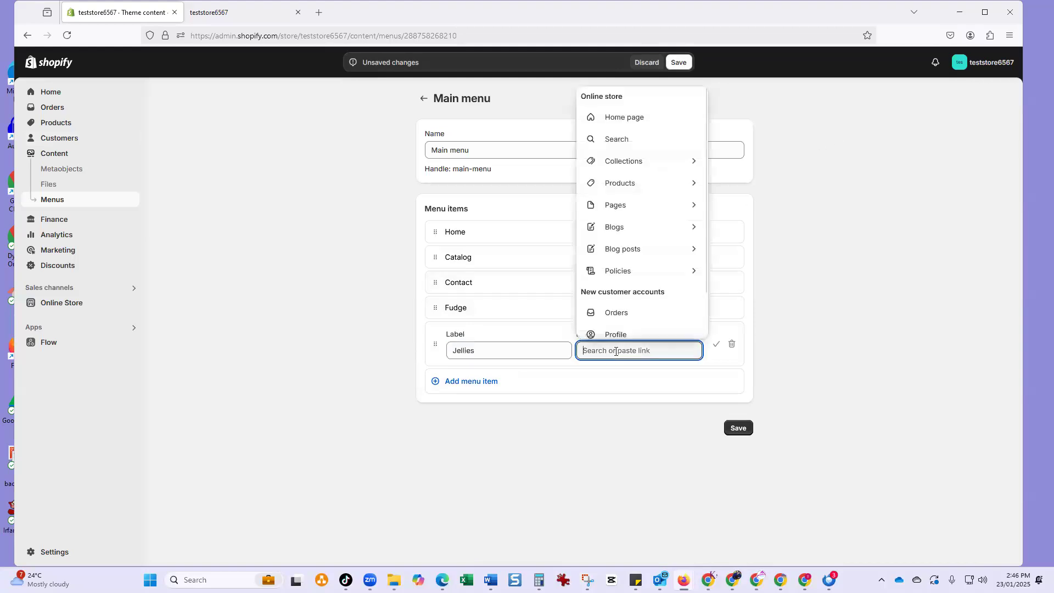
{"action": "left_click", "coordinate": [670, 165]}
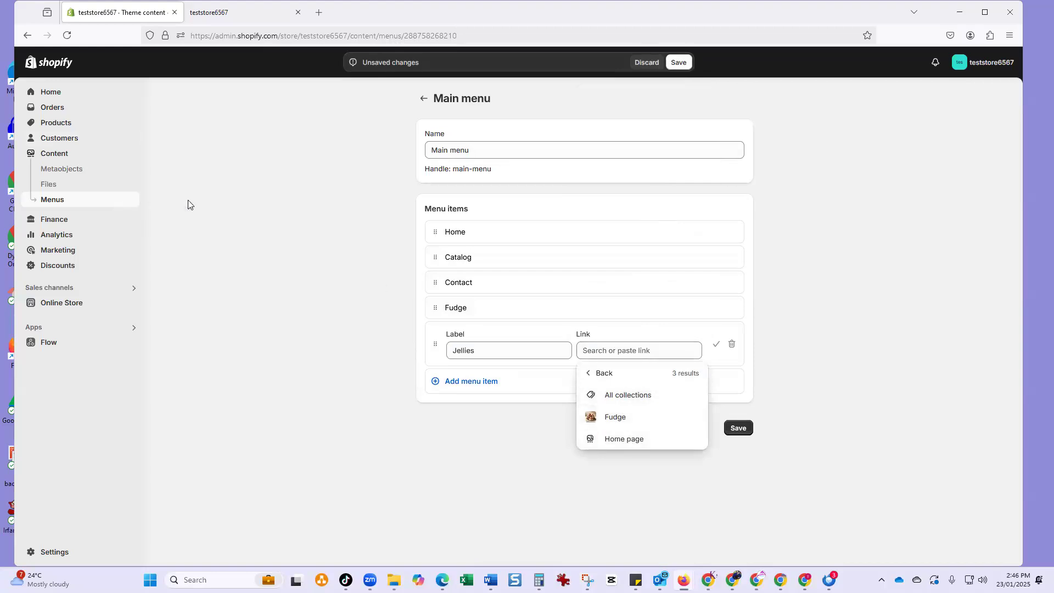
{"action": "left_click", "coordinate": [203, 150]}
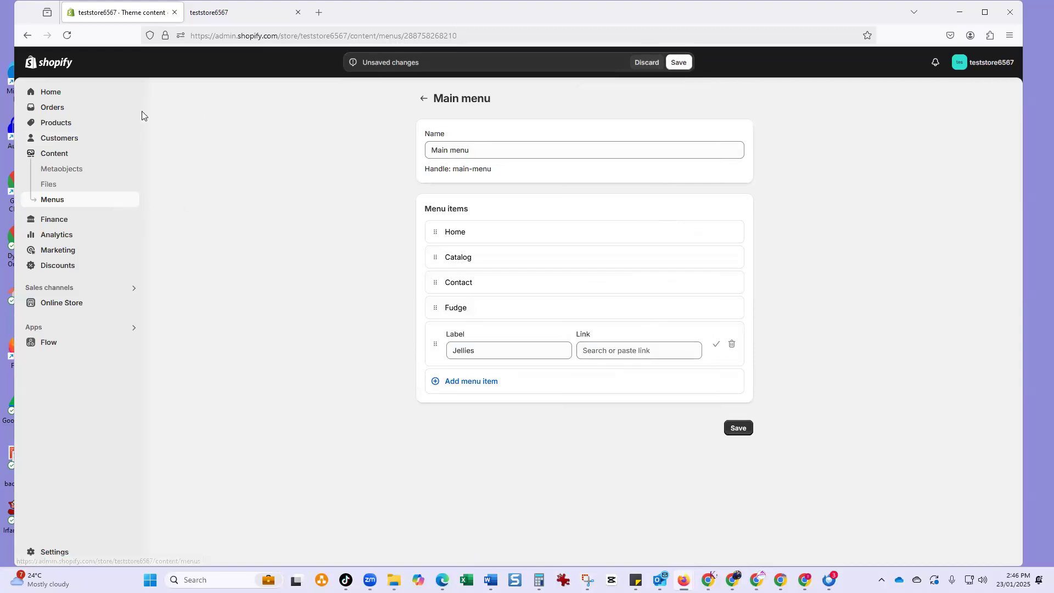
Open the store's products in a separate browser tab and start a new collection titled "Jellies"
{"action": "right_click", "coordinate": [54, 123]}
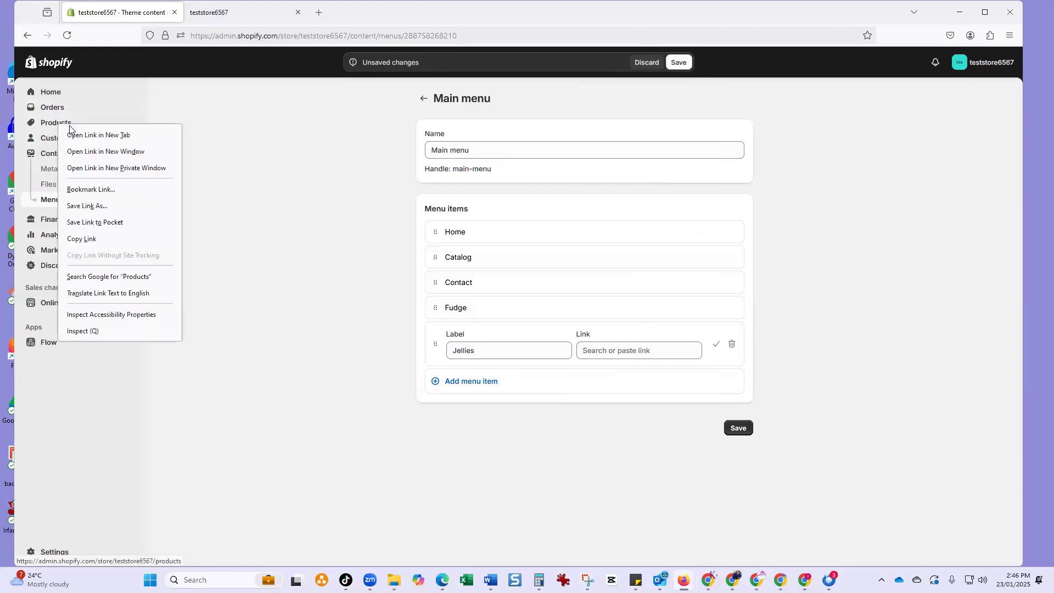
{"action": "left_click", "coordinate": [96, 134]}
{"action": "left_click", "coordinate": [224, 16]}
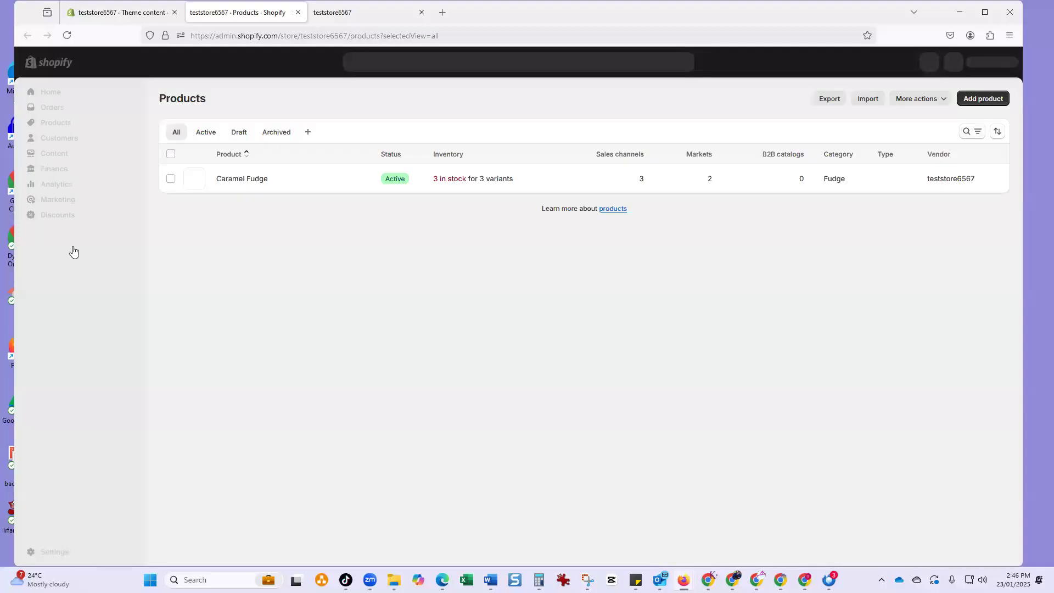
{"action": "left_click", "coordinate": [63, 141]}
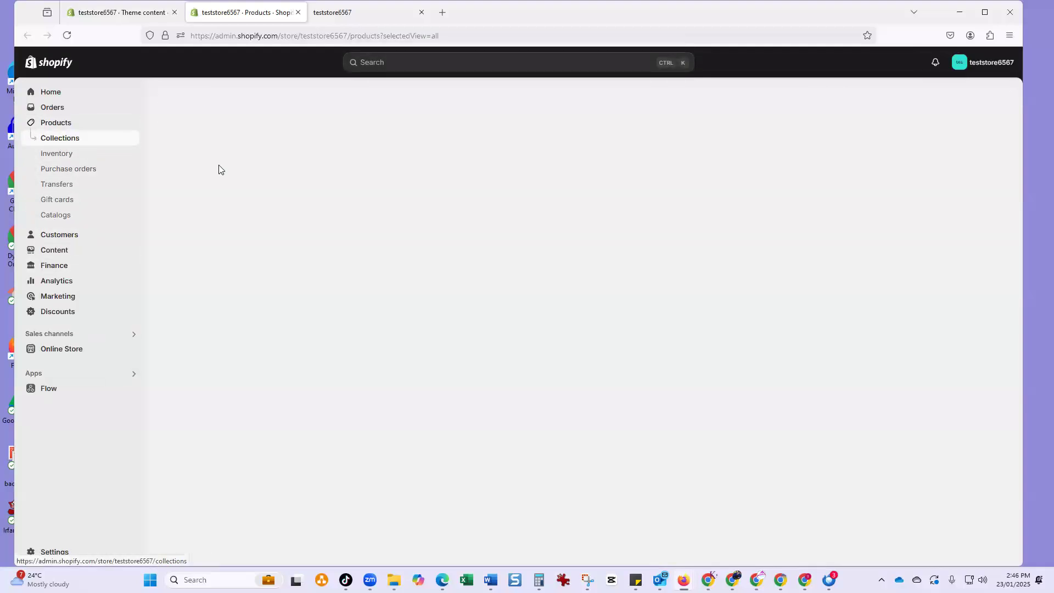
{"action": "left_click", "coordinate": [975, 100]}
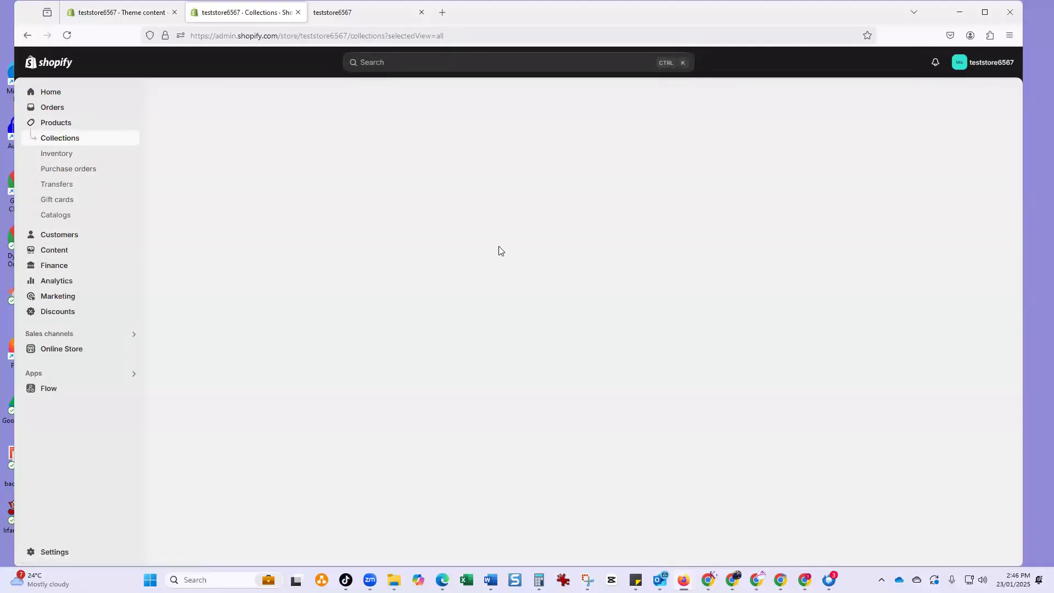
{"action": "type", "text": "Jellies"}
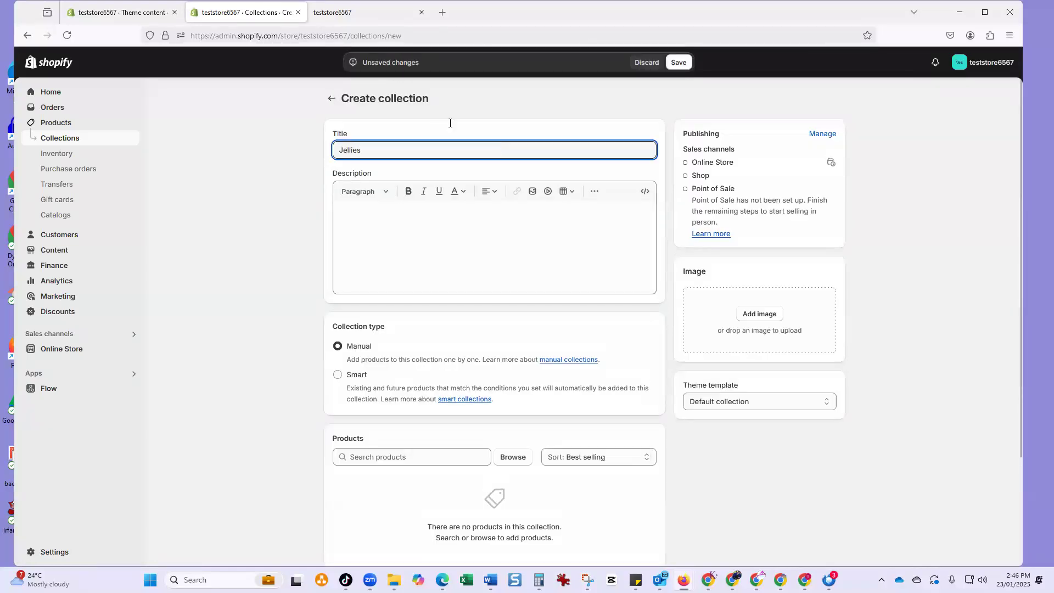
{"action": "left_click", "coordinate": [544, 247]}
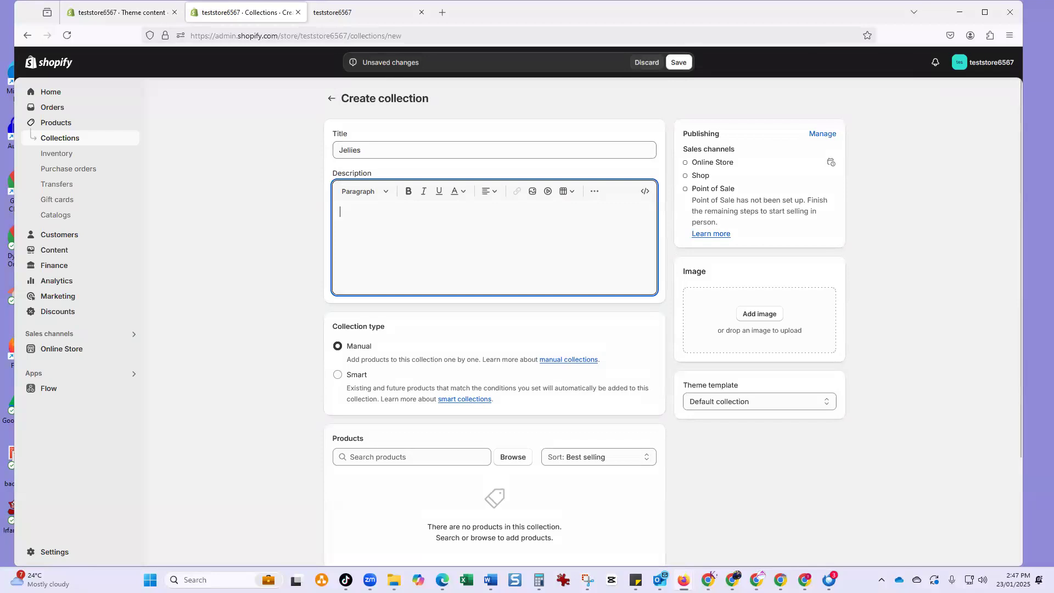
Switch to the ChatGPT conversation and copy the earlier prompt asking for a fudge collection description
{"action": "mouse_move", "coordinate": [708, 581]}
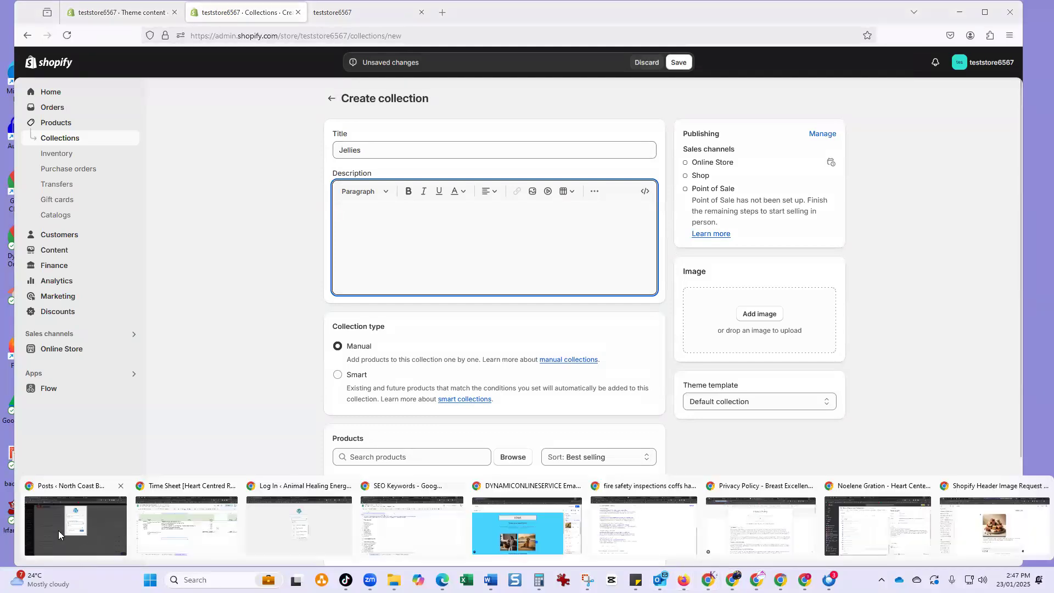
{"action": "left_click", "coordinate": [986, 515]}
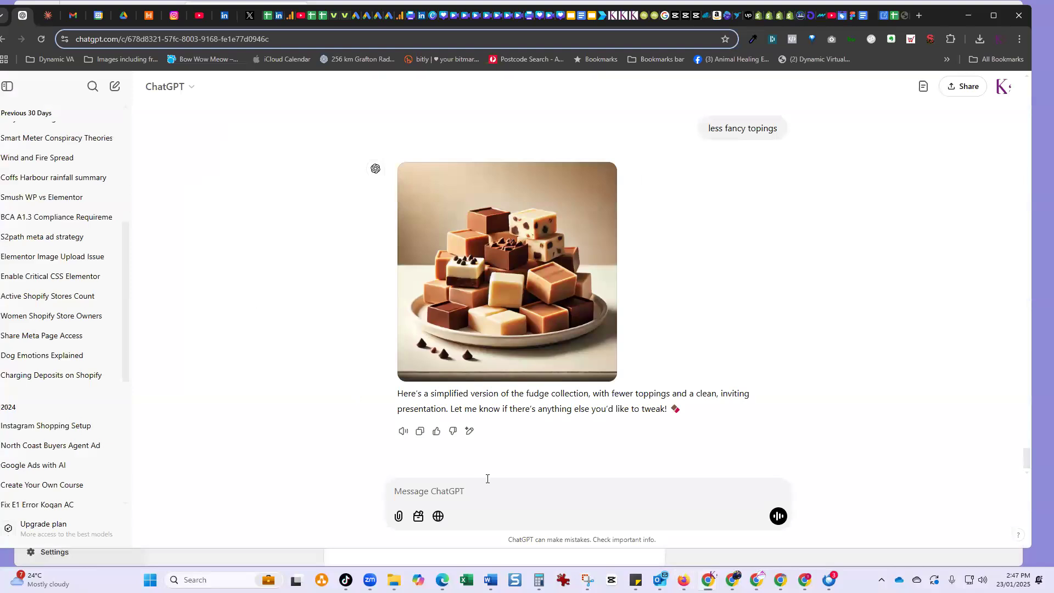
{"action": "scroll", "coordinate": [374, 304], "scroll_direction": "up", "scroll_amount": 4}
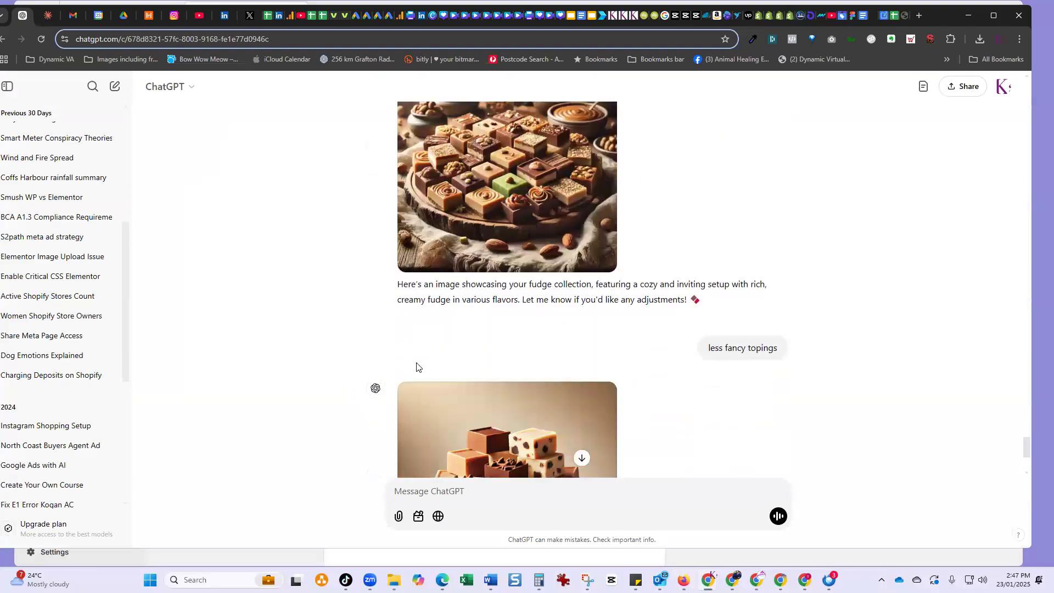
{"action": "scroll", "coordinate": [417, 367], "scroll_direction": "up", "scroll_amount": 5}
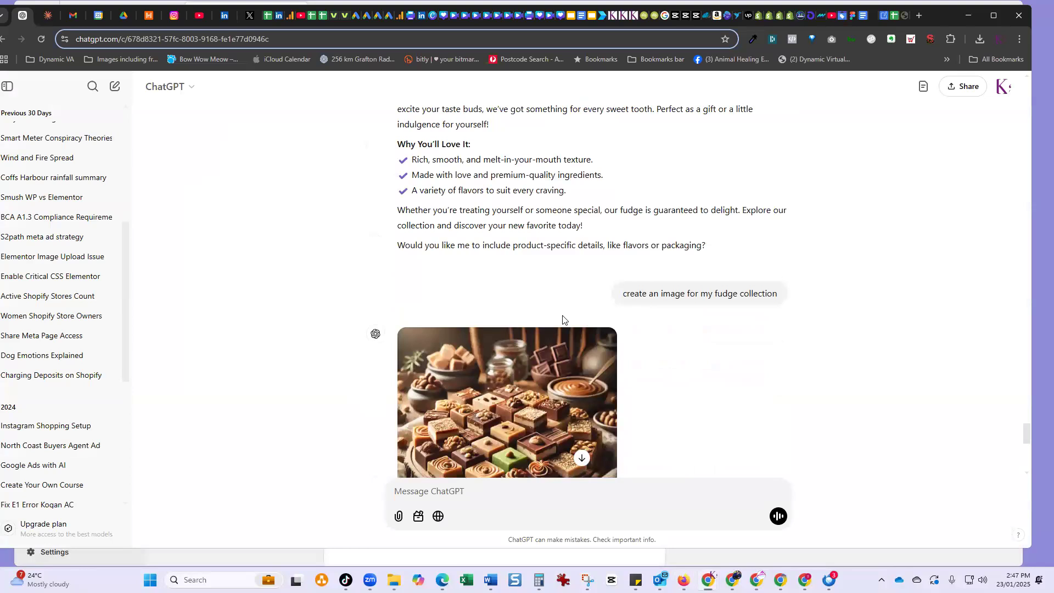
{"action": "scroll", "coordinate": [563, 320], "scroll_direction": "up", "scroll_amount": 4}
{"action": "left_click_drag", "start_coordinate": [680, 227], "coordinate": [760, 210]}
{"action": "right_click", "coordinate": [760, 214]}
{"action": "left_click", "coordinate": [797, 221]}
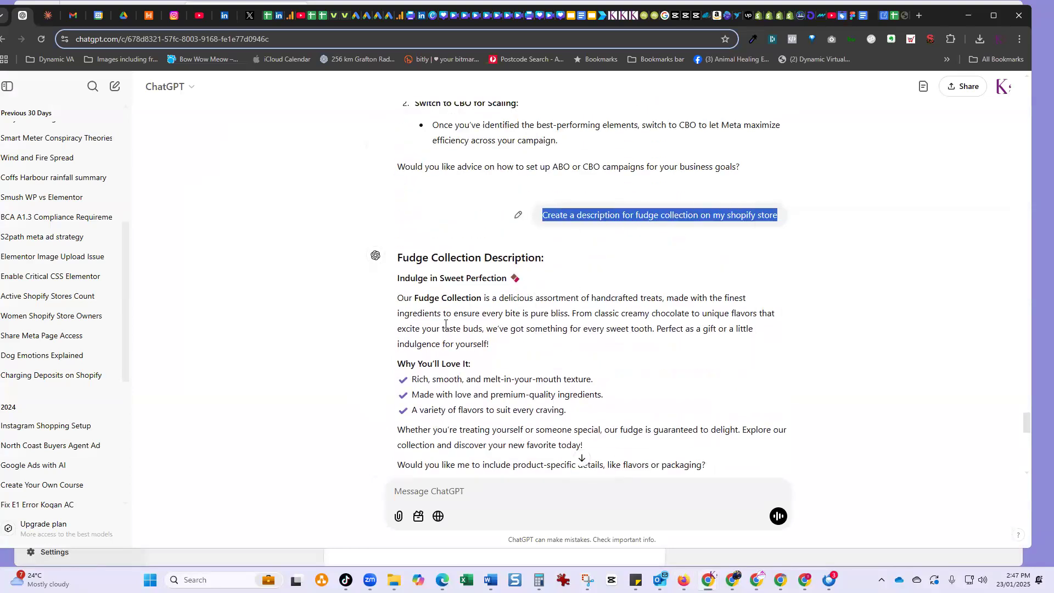
Reuse the copied prompt, reword it to "Create a description for jellies collection on my shopify store", and submit it
{"action": "scroll", "coordinate": [480, 402], "scroll_direction": "down", "scroll_amount": 10}
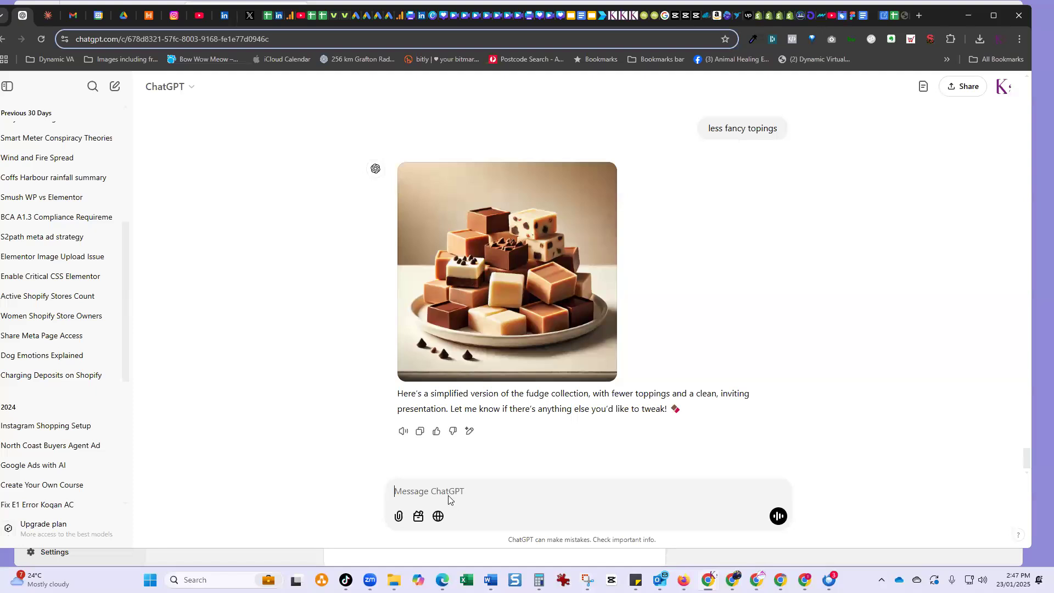
{"action": "right_click", "coordinate": [449, 498]}
{"action": "left_click", "coordinate": [487, 318]}
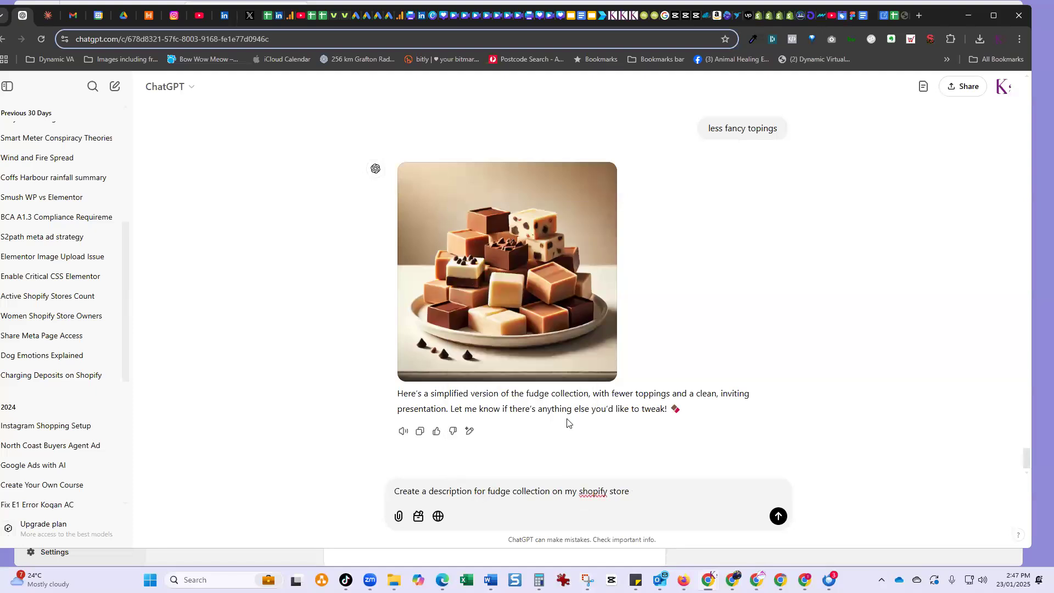
{"action": "key", "text": "Delete"}
{"action": "type", "text": "jellies"}
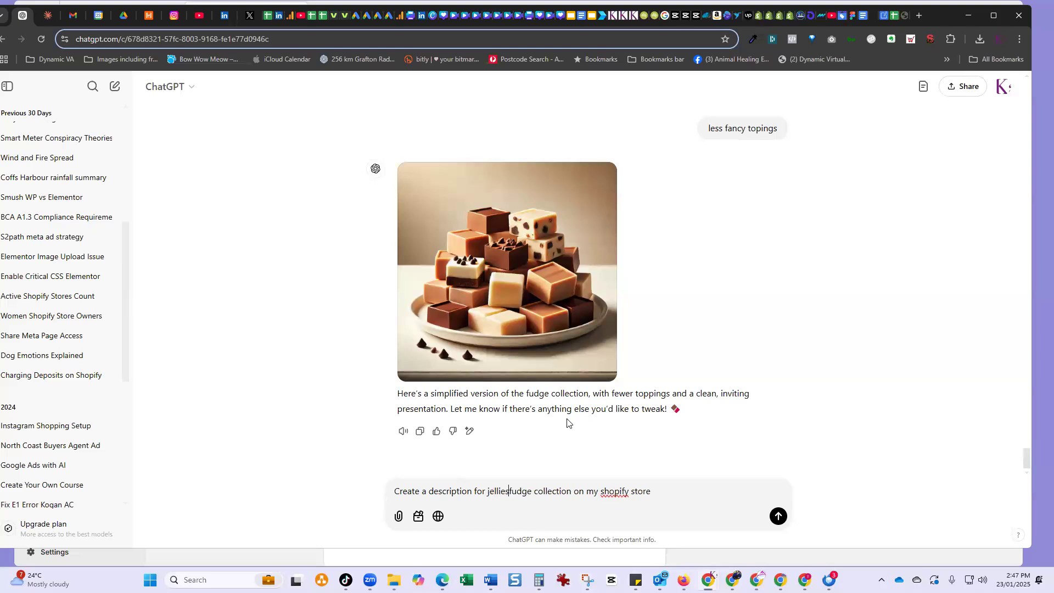
{"action": "key", "text": "Delete"}
{"action": "key", "text": "Delete"}
{"action": "key", "text": "Delete"}
{"action": "key", "text": "Delete"}
{"action": "key", "text": "Delete"}
{"action": "key", "text": "Delete"}
{"action": "key", "text": "Delete"}
{"action": "key", "text": "Delete"}
{"action": "key", "text": "Delete"}
{"action": "key", "text": "Delete"}
{"action": "key", "text": "Delete"}
{"action": "key", "text": "Delete"}
{"action": "key", "text": "Delete"}
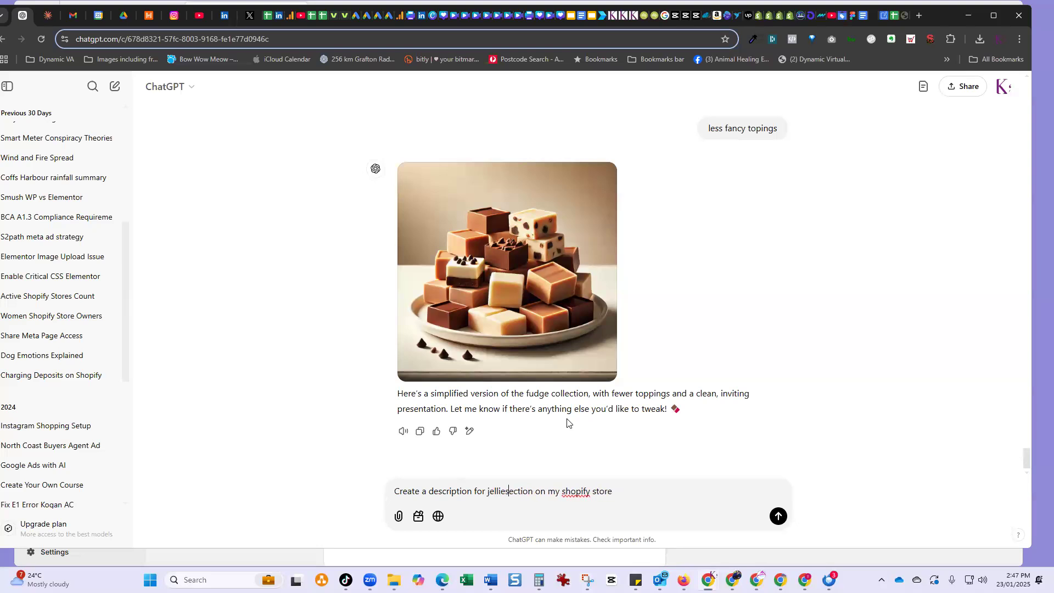
{"action": "key", "text": "Delete"}
{"action": "key", "text": "Delete"}
{"action": "type", "text": "cp"}
{"action": "key", "text": "BackSpace"}
{"action": "key", "text": "BackSpace"}
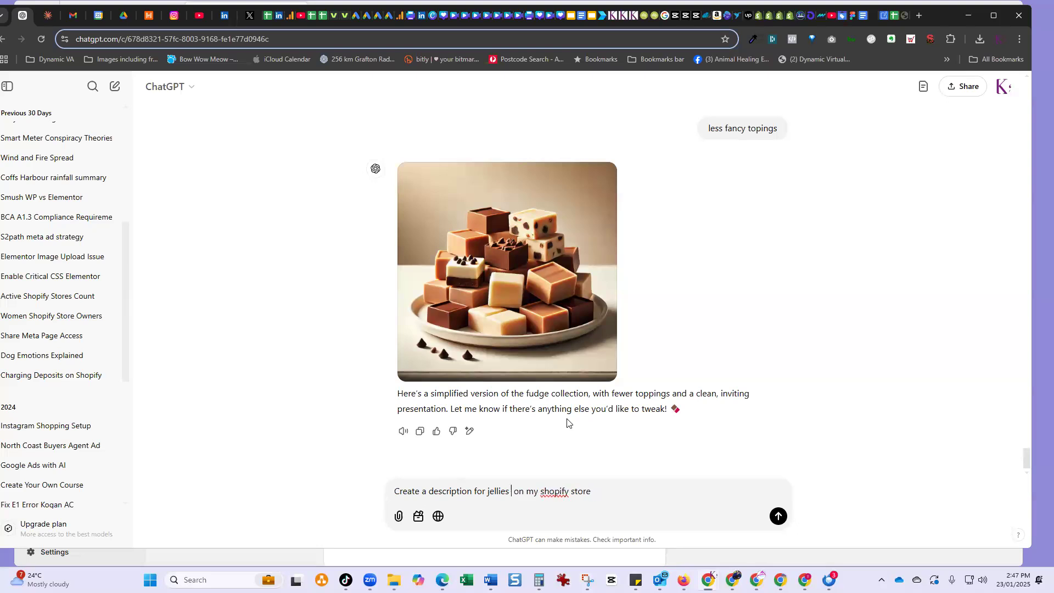
{"action": "type", "text": "collection"}
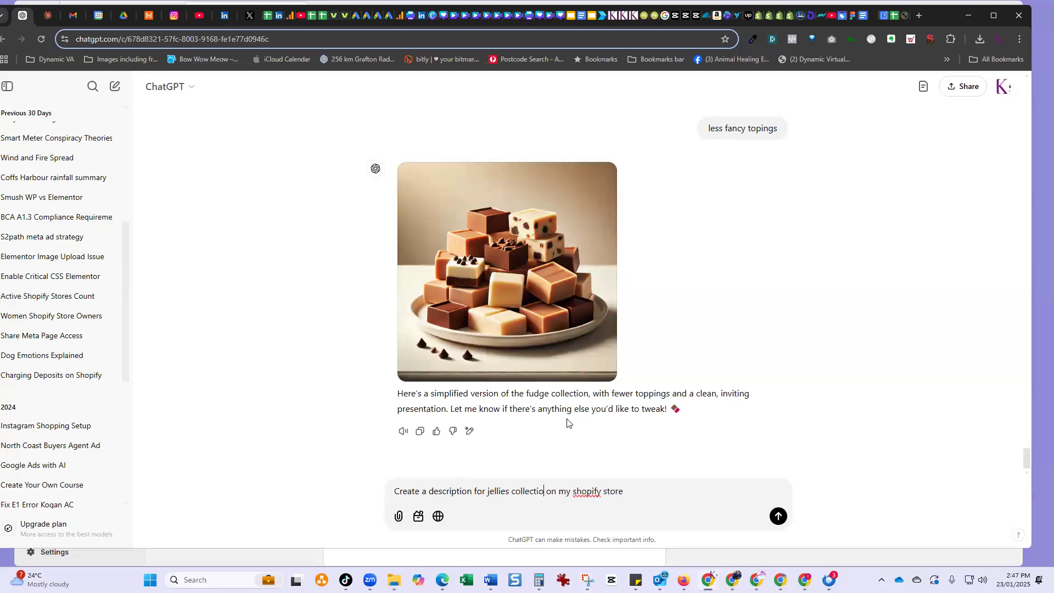
{"action": "left_click", "coordinate": [779, 516]}
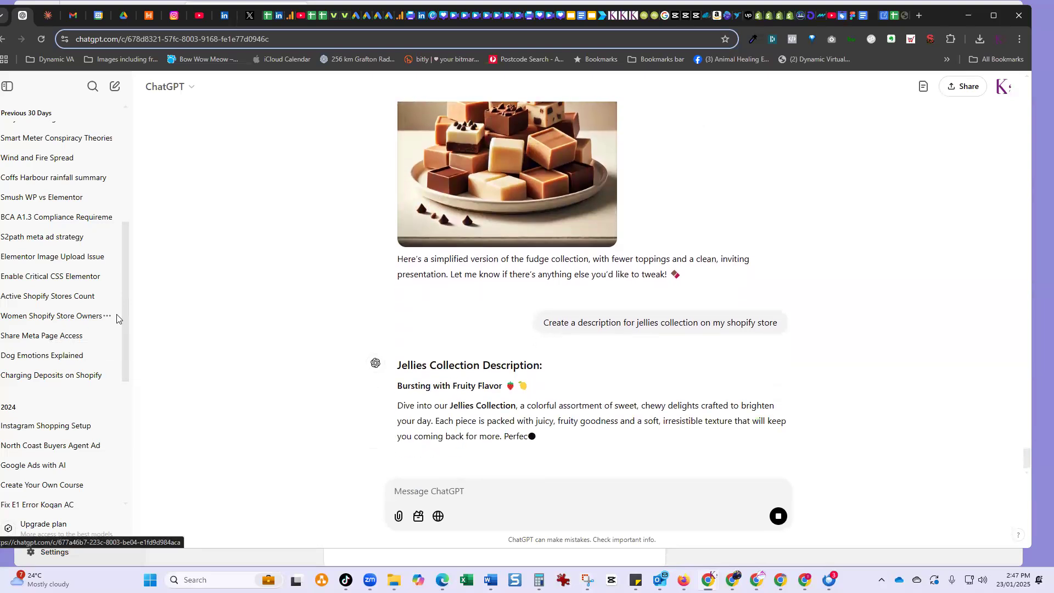
Copy the generated text from "Bursting with Fruity Flavor" to the closing "Explore the collection" line into the Shopify Jellies collection's description
{"action": "scroll", "coordinate": [117, 302], "scroll_direction": "up", "scroll_amount": 3}
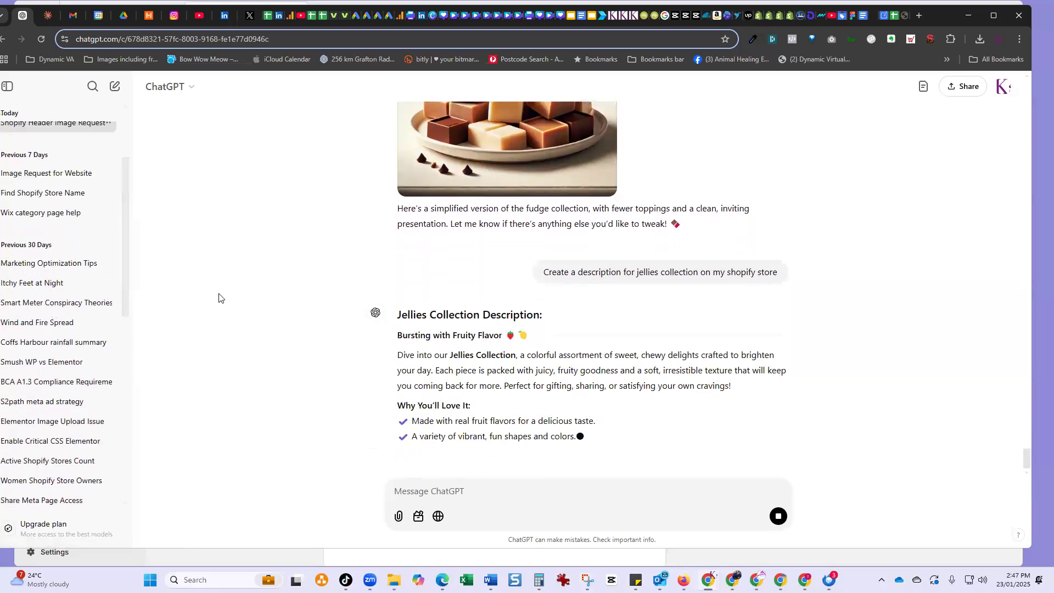
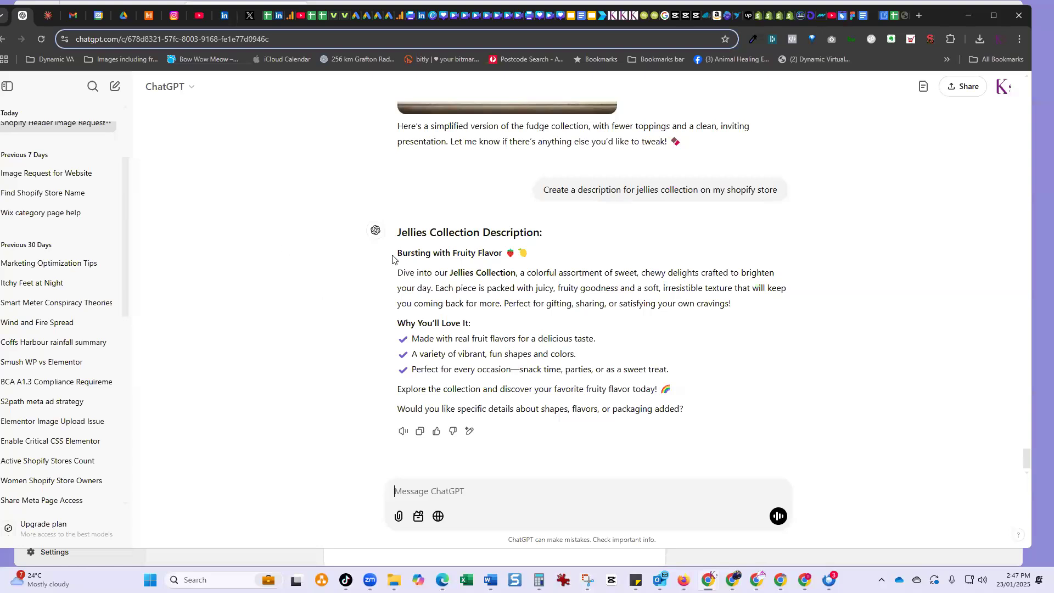
{"action": "left_click_drag", "start_coordinate": [399, 254], "coordinate": [563, 364]}
{"action": "right_click", "coordinate": [545, 365]}
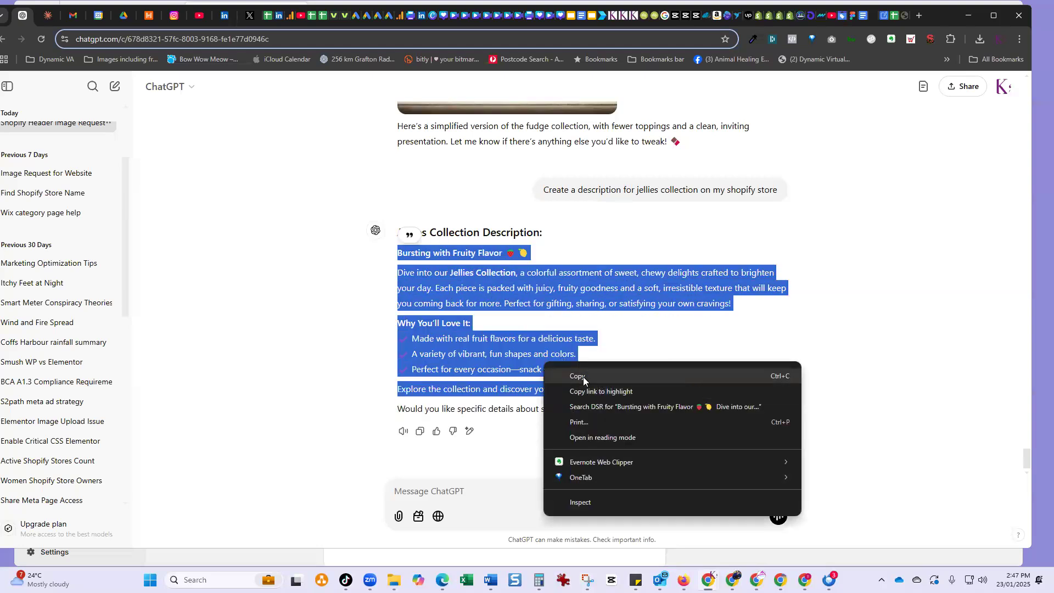
{"action": "left_click", "coordinate": [582, 377]}
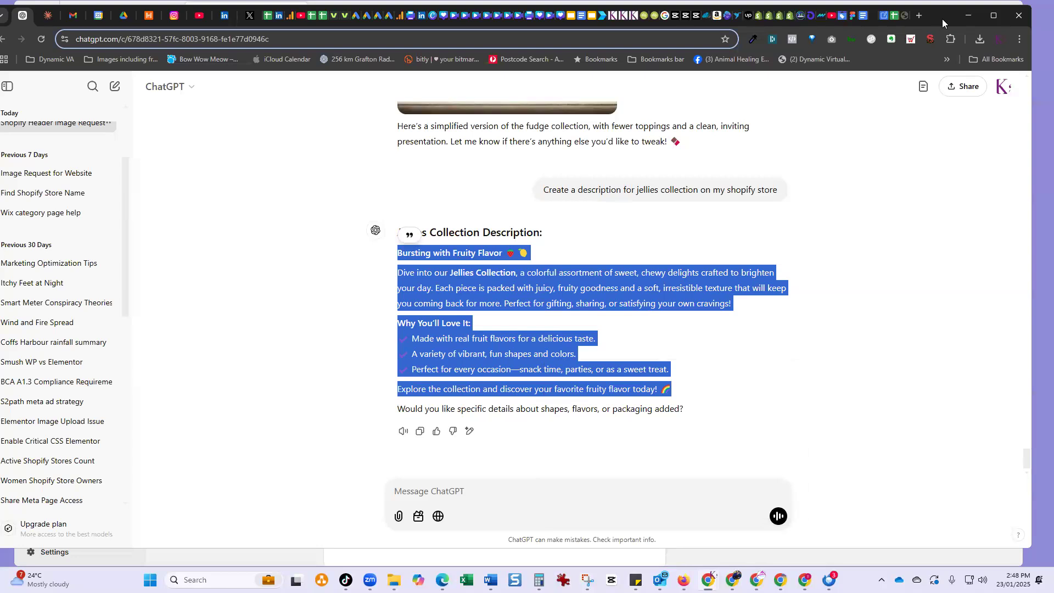
{"action": "left_click", "coordinate": [968, 15]}
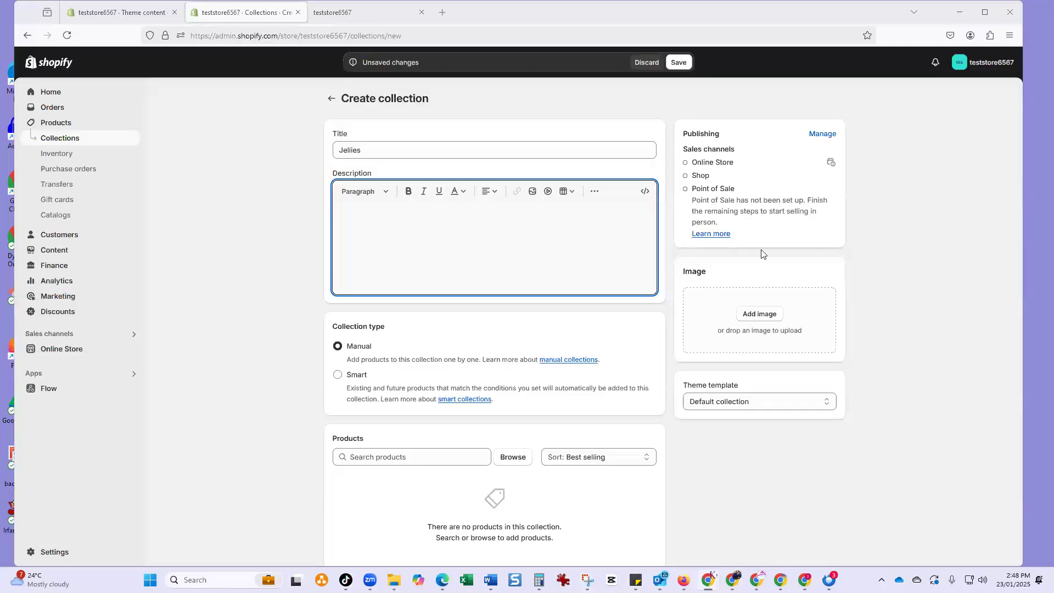
{"action": "right_click", "coordinate": [377, 216]}
{"action": "left_click", "coordinate": [407, 295]}
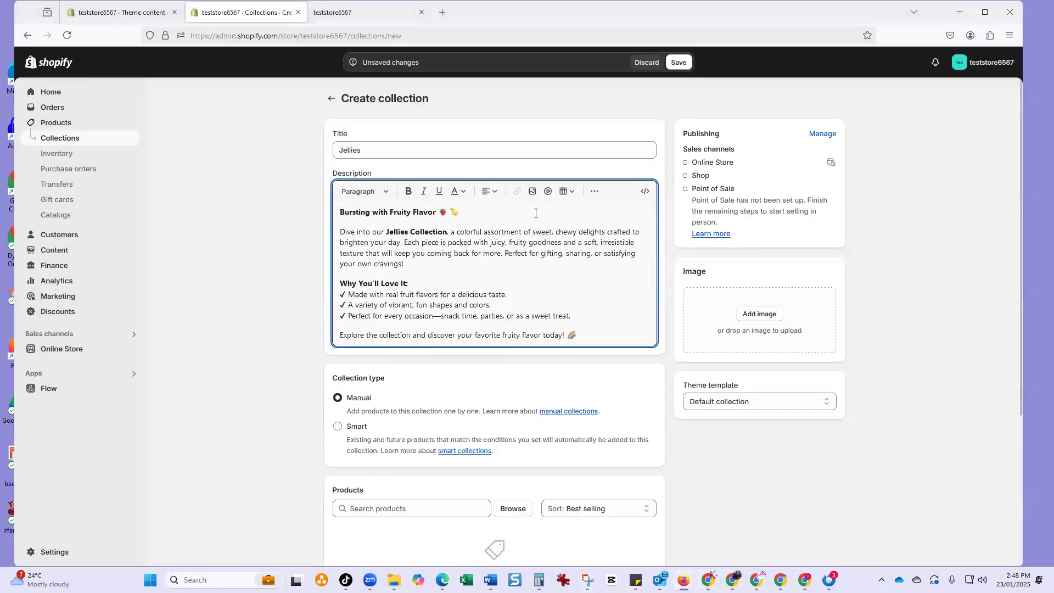
Check which products can be added to the Jellies collection and save it without adding any
{"action": "left_click", "coordinate": [596, 192]}
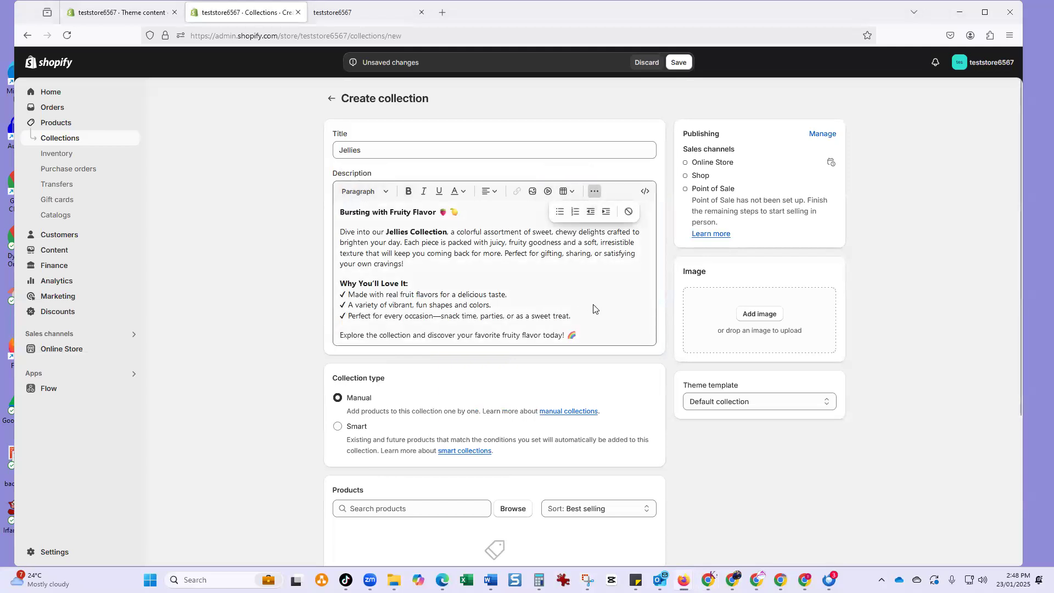
{"action": "scroll", "coordinate": [594, 309], "scroll_direction": "down", "scroll_amount": 3}
{"action": "scroll", "coordinate": [523, 379], "scroll_direction": "up", "scroll_amount": 3}
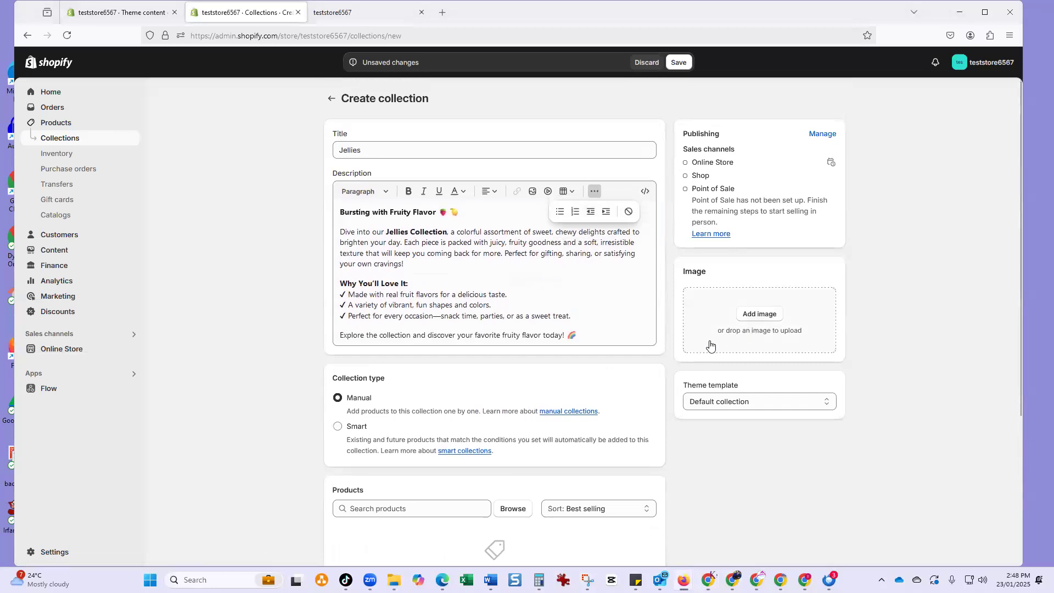
{"action": "scroll", "coordinate": [479, 429], "scroll_direction": "down", "scroll_amount": 4}
{"action": "left_click", "coordinate": [413, 299]}
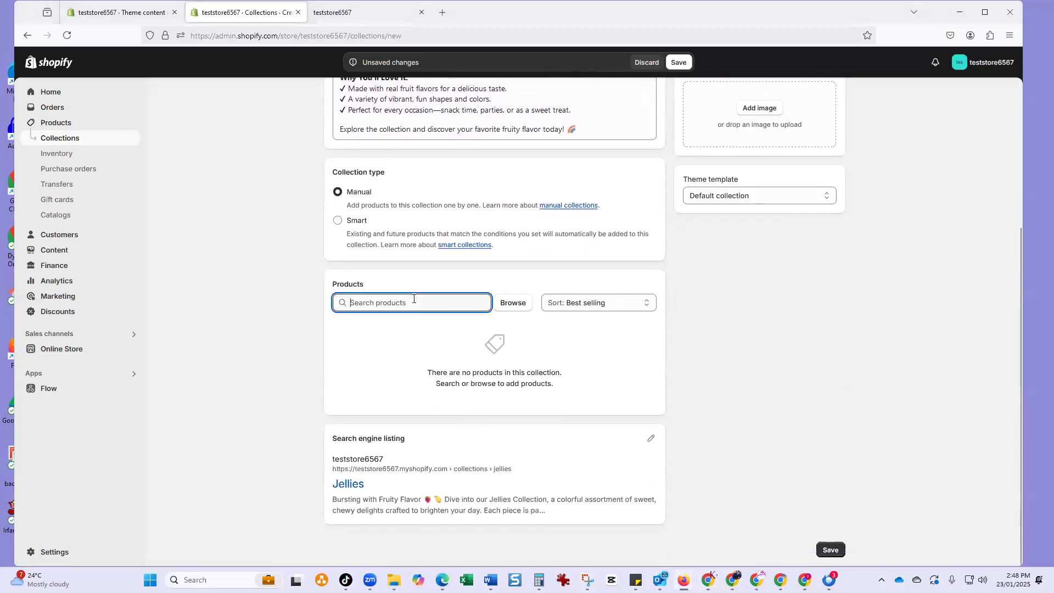
{"action": "left_click", "coordinate": [511, 303]}
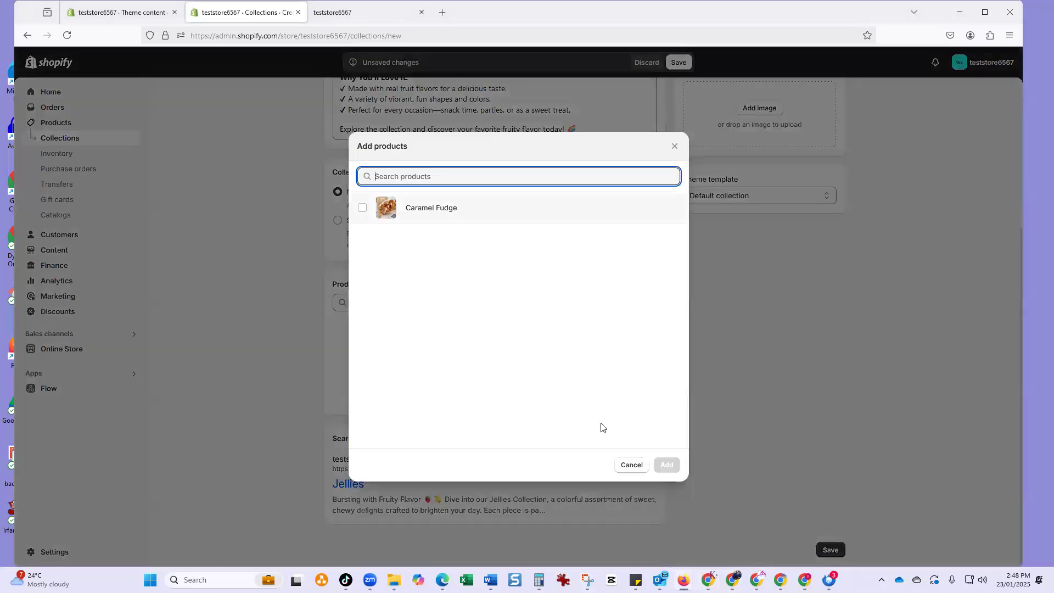
{"action": "left_click", "coordinate": [627, 466]}
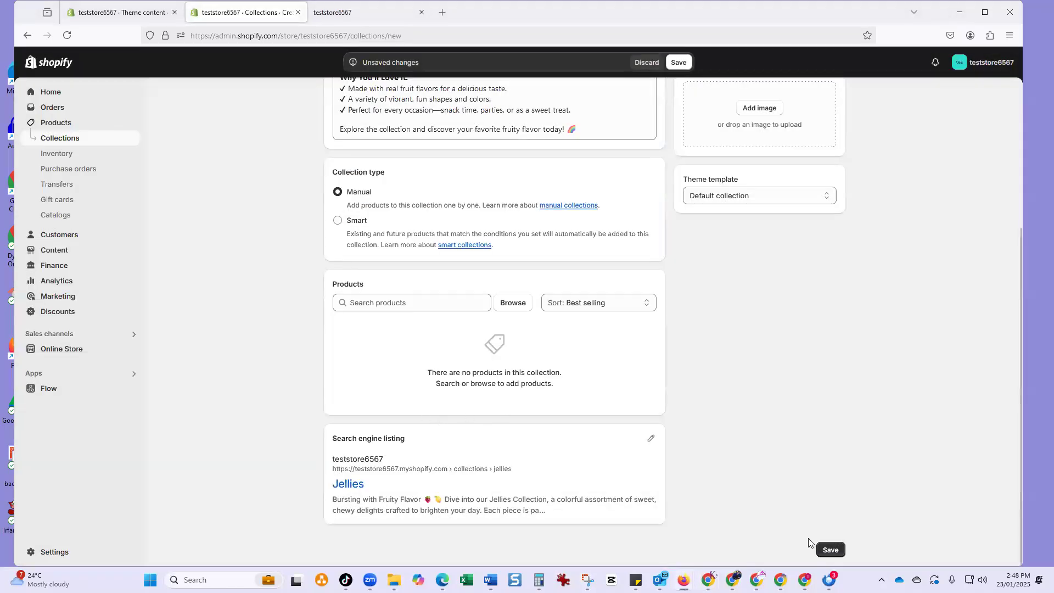
{"action": "left_click", "coordinate": [831, 550]}
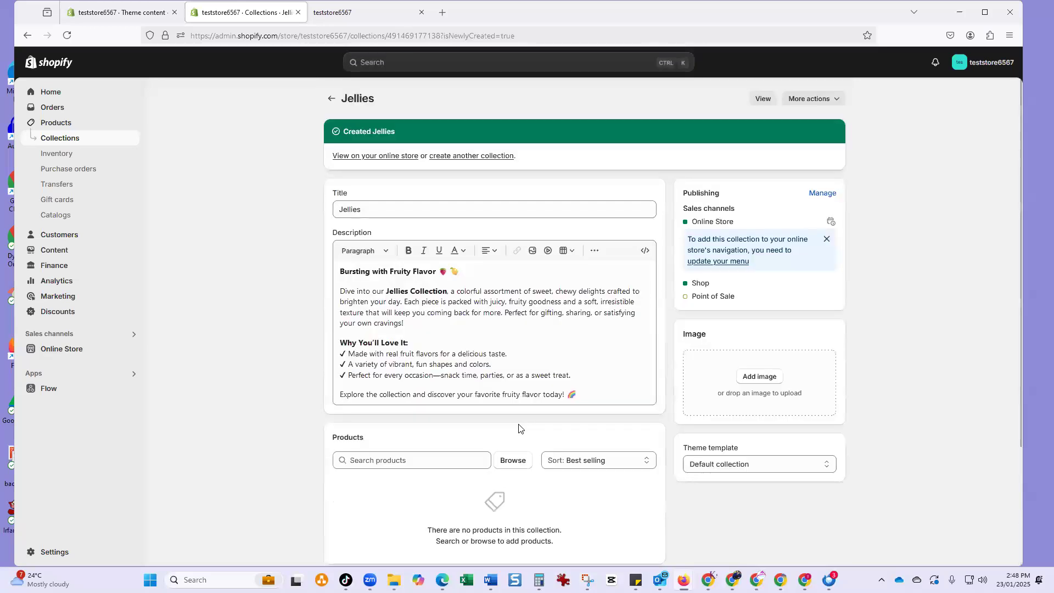
Edit the Jellies collection's search engine listing so its meta description starts with "Jellies - " before "Bursting with Fruity Flavor"
{"action": "scroll", "coordinate": [513, 456], "scroll_direction": "down", "scroll_amount": 3}
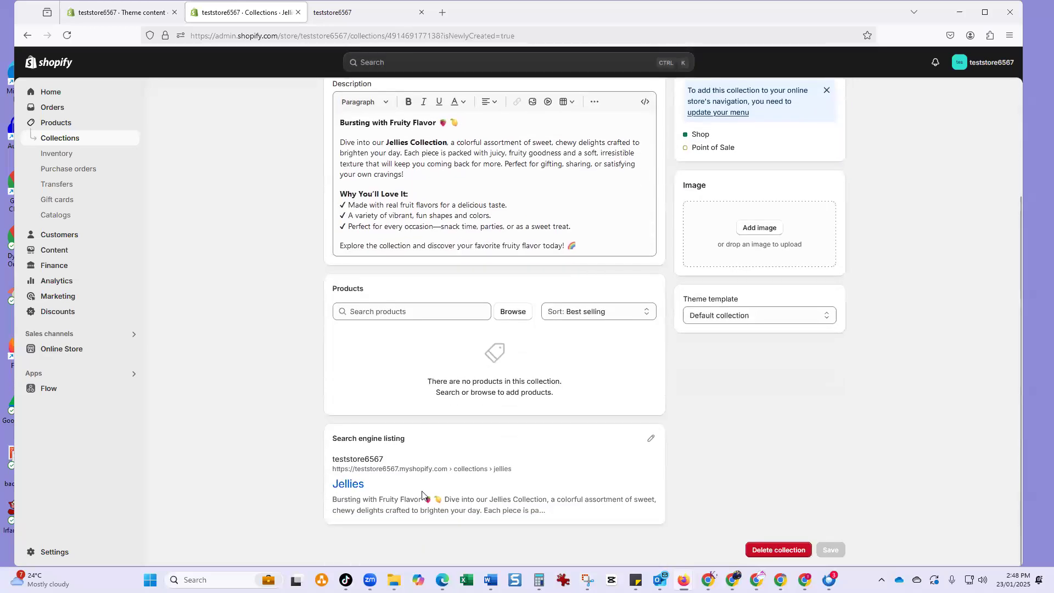
{"action": "left_click", "coordinate": [648, 441]}
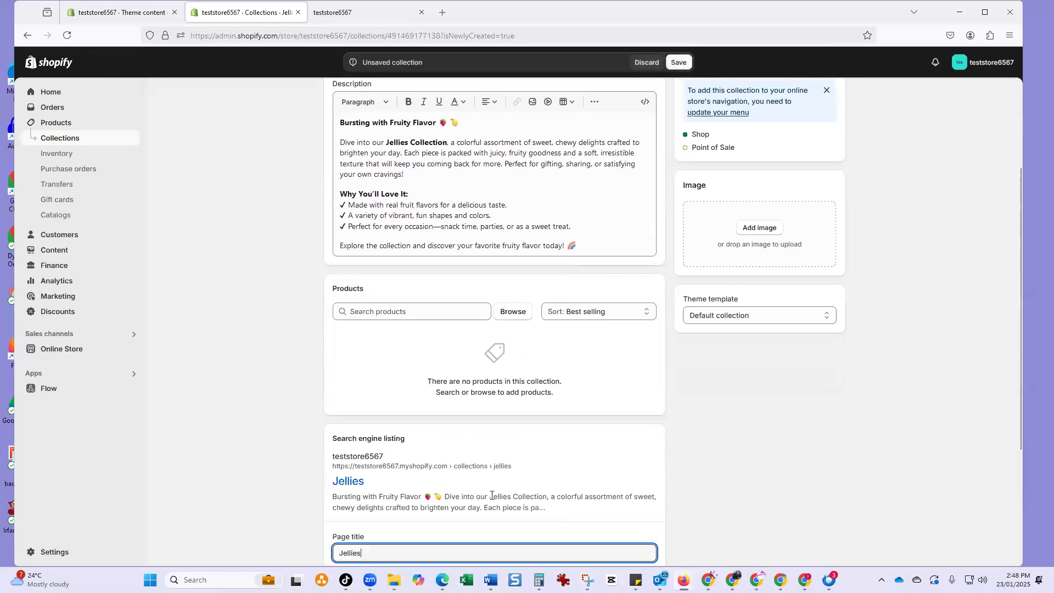
{"action": "scroll", "coordinate": [464, 494], "scroll_direction": "down", "scroll_amount": 3}
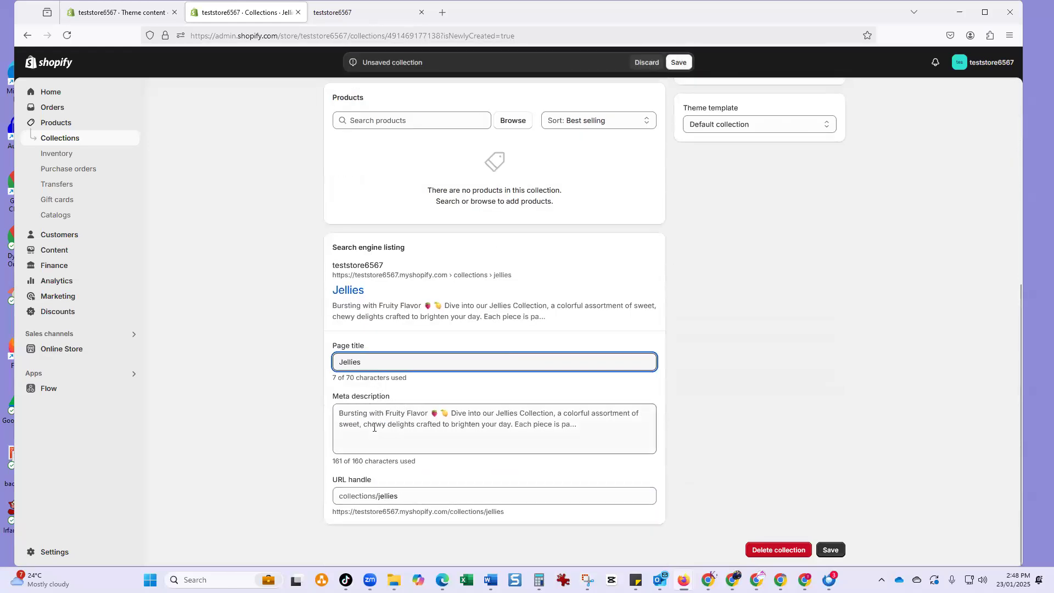
{"action": "left_click", "coordinate": [352, 421]}
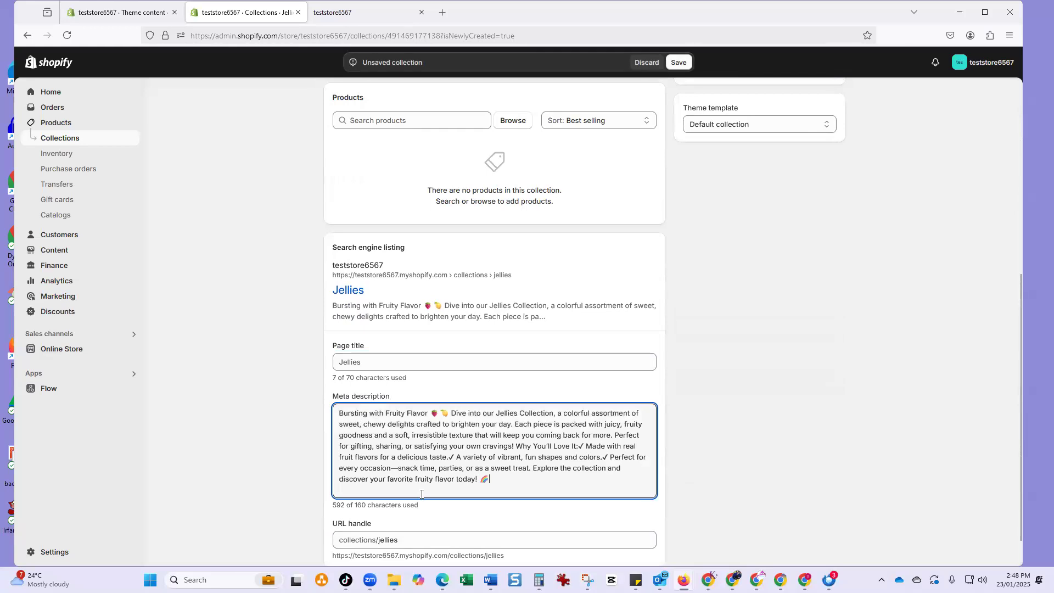
{"action": "left_click", "coordinate": [341, 409]}
{"action": "type", "text": "Jellies "}
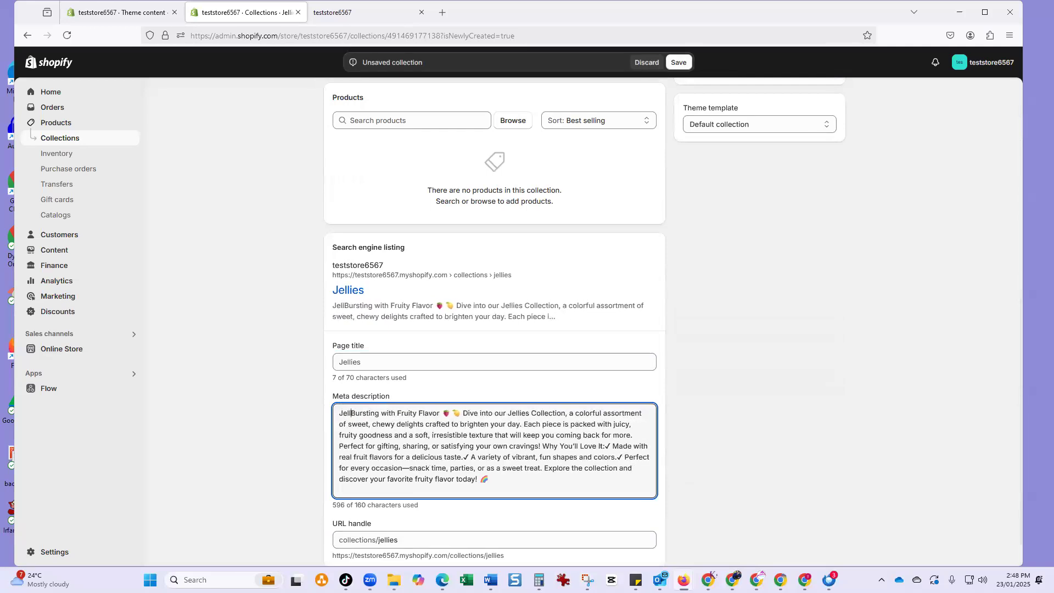
{"action": "type", "text": "-"}
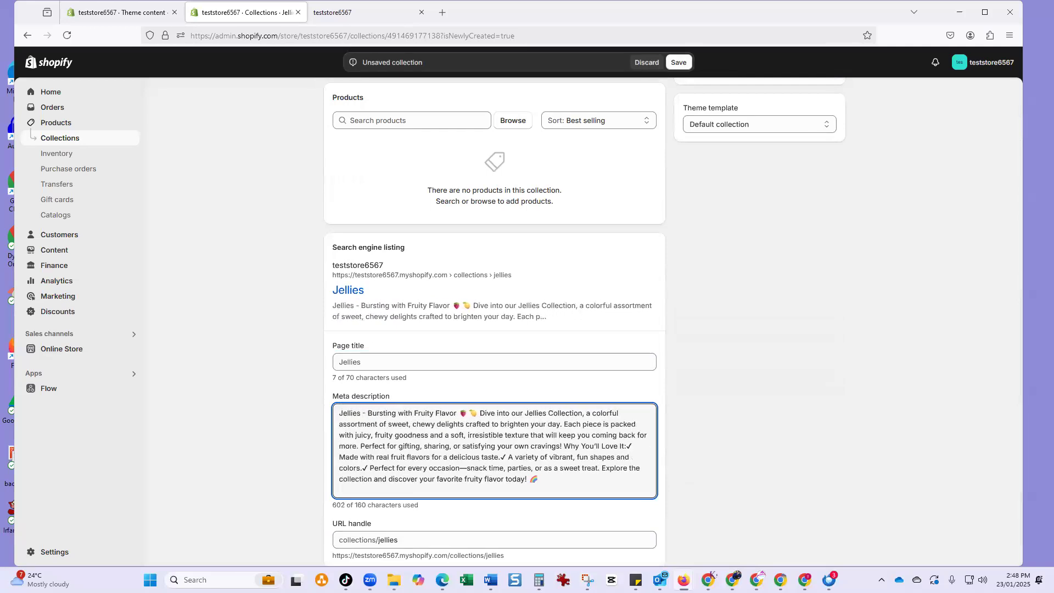
Remove "Dive into our Jellies Collection, a" from the meta description and shorten "Each piece is packed" to "Packed"
{"action": "left_click_drag", "start_coordinate": [479, 411], "coordinate": [588, 412]}
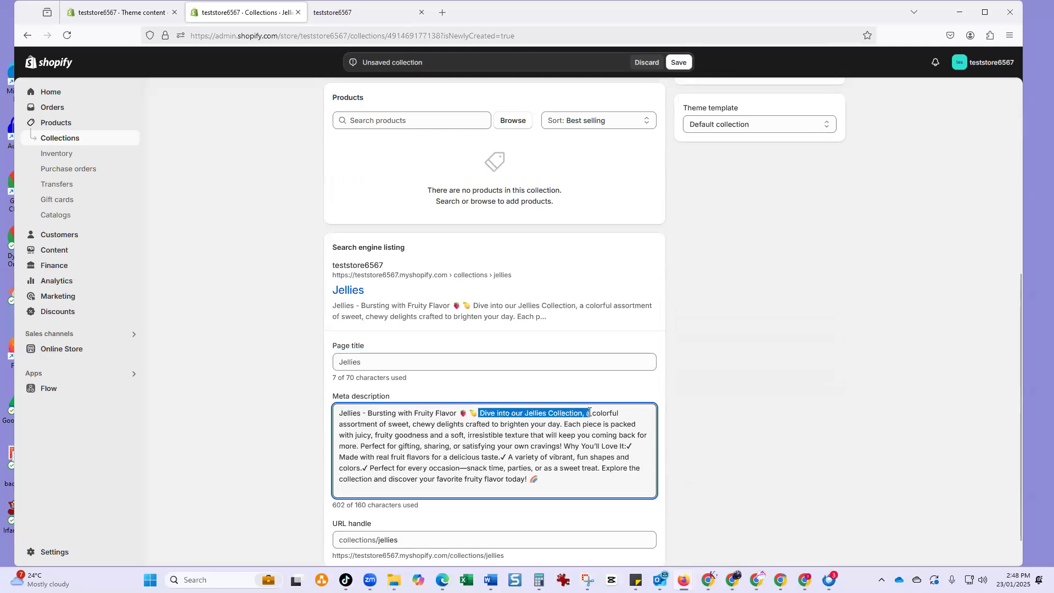
{"action": "key", "text": "BackSpace"}
{"action": "key", "text": "BackSpace"}
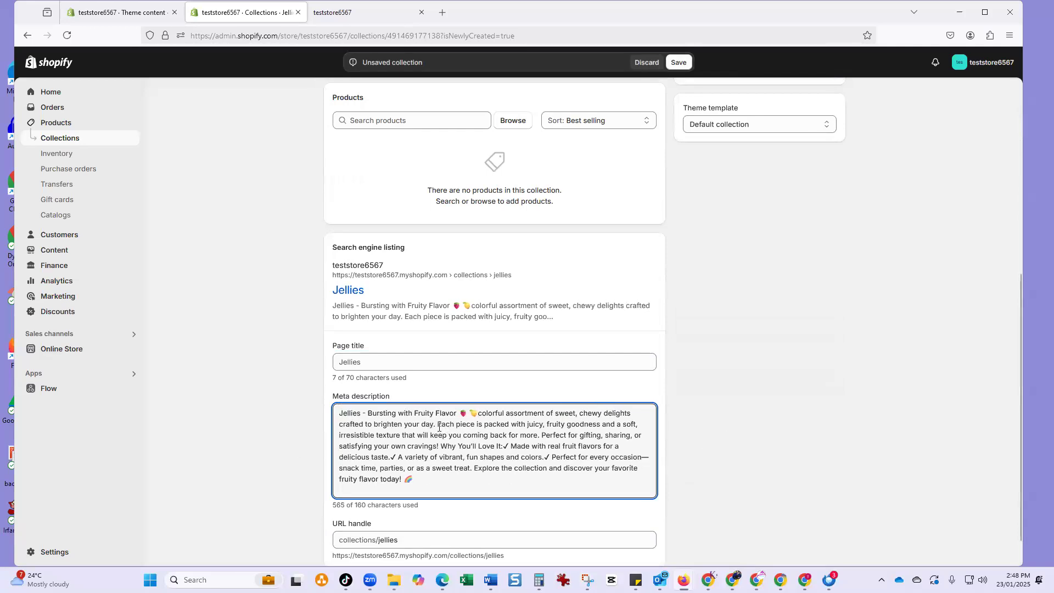
{"action": "left_click_drag", "start_coordinate": [439, 427], "coordinate": [484, 427]}
{"action": "key", "text": "BackSpace"}
{"action": "type", "text": "P"}
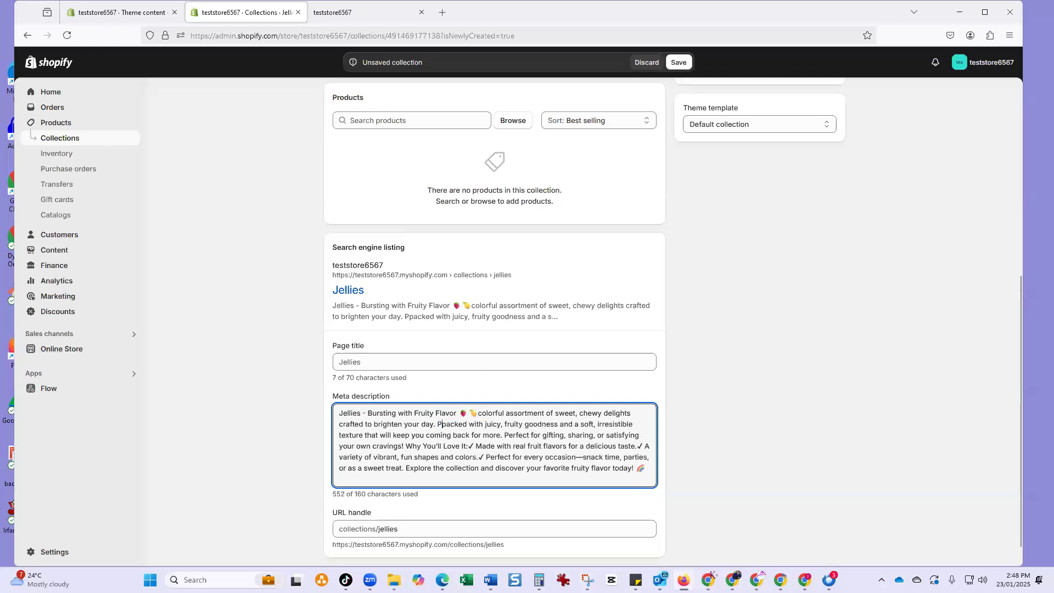
{"action": "key", "text": "Delete"}
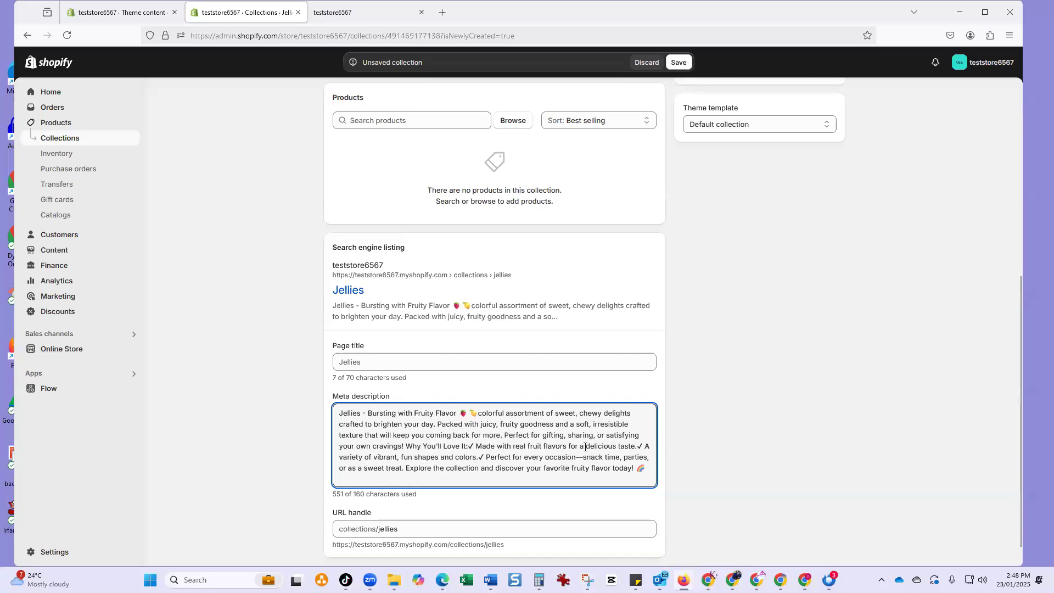
Delete the meta description text from "Why You'll Love It" to the end and save the collection
{"action": "left_click_drag", "start_coordinate": [405, 446], "coordinate": [678, 490]}
{"action": "key", "text": "BackSpace"}
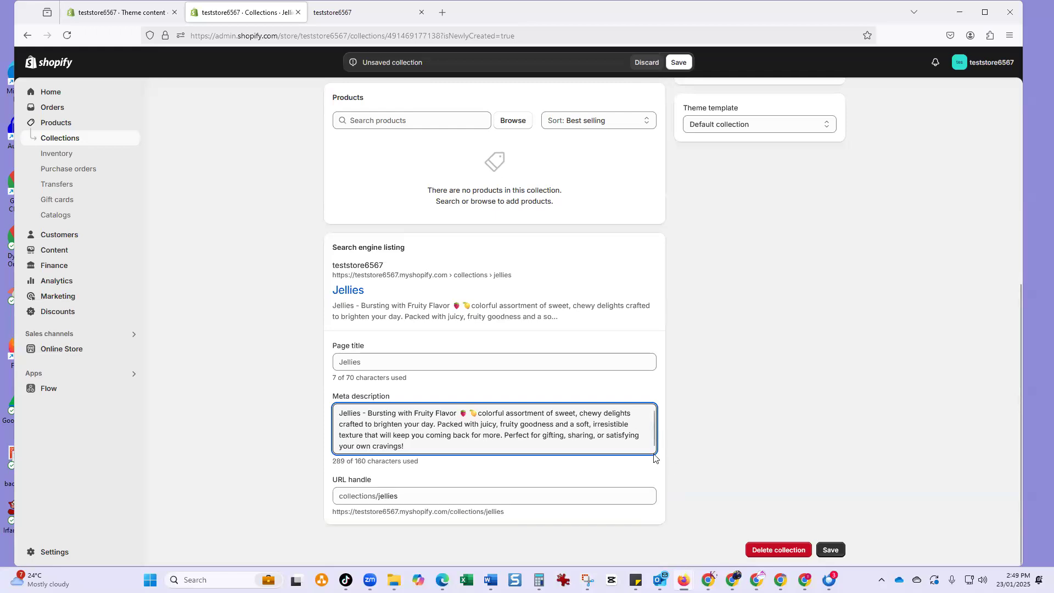
{"action": "left_click", "coordinate": [831, 550]}
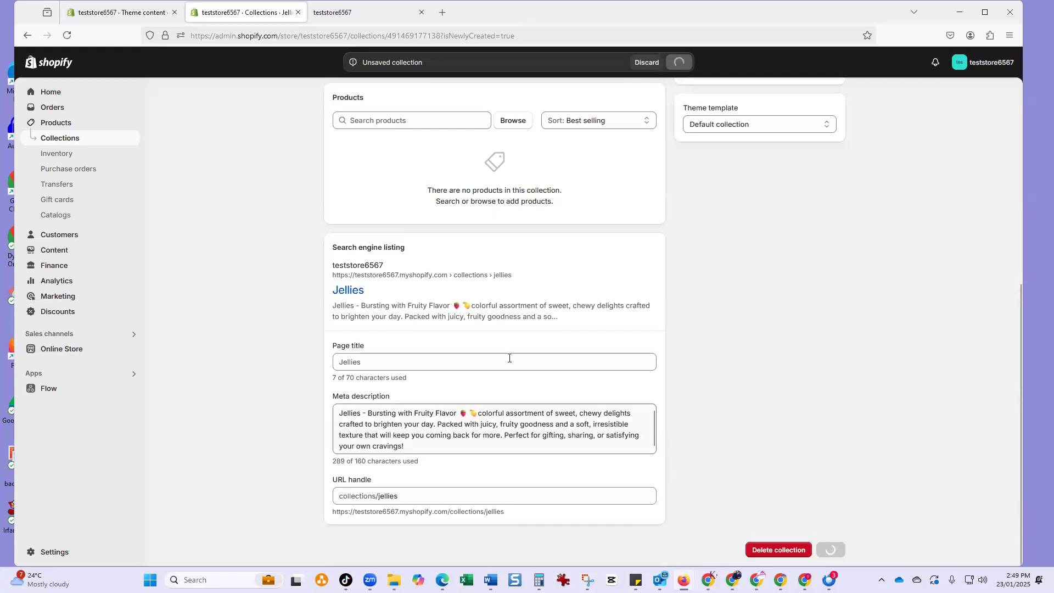
{"action": "scroll", "coordinate": [506, 355], "scroll_direction": "up", "scroll_amount": 2}
{"action": "scroll", "coordinate": [506, 354], "scroll_direction": "up", "scroll_amount": 3}
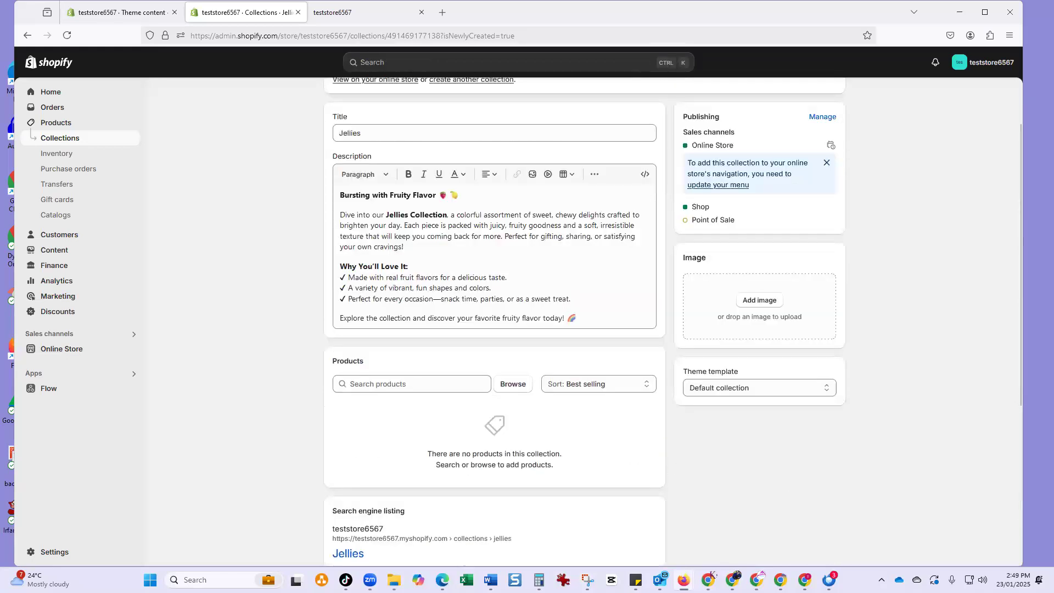
Switch to the ChatGPT conversation and copy the earlier prompt "create an image for my fudge collection"
{"action": "key", "text": "alt+Tab"}
{"action": "scroll", "coordinate": [429, 324], "scroll_direction": "up", "scroll_amount": 10}
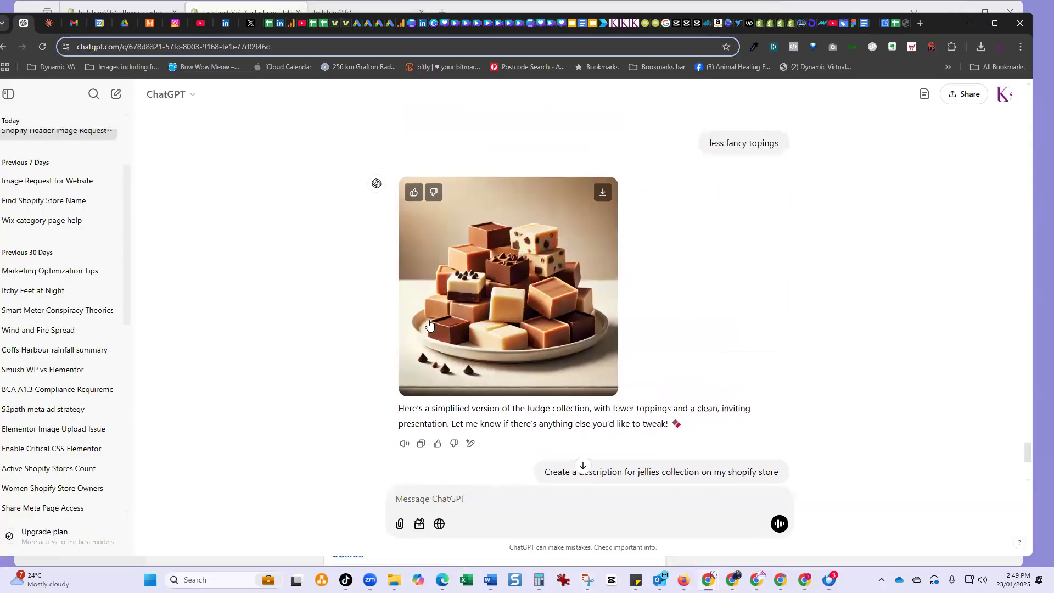
{"action": "scroll", "coordinate": [429, 324], "scroll_direction": "up", "scroll_amount": 3}
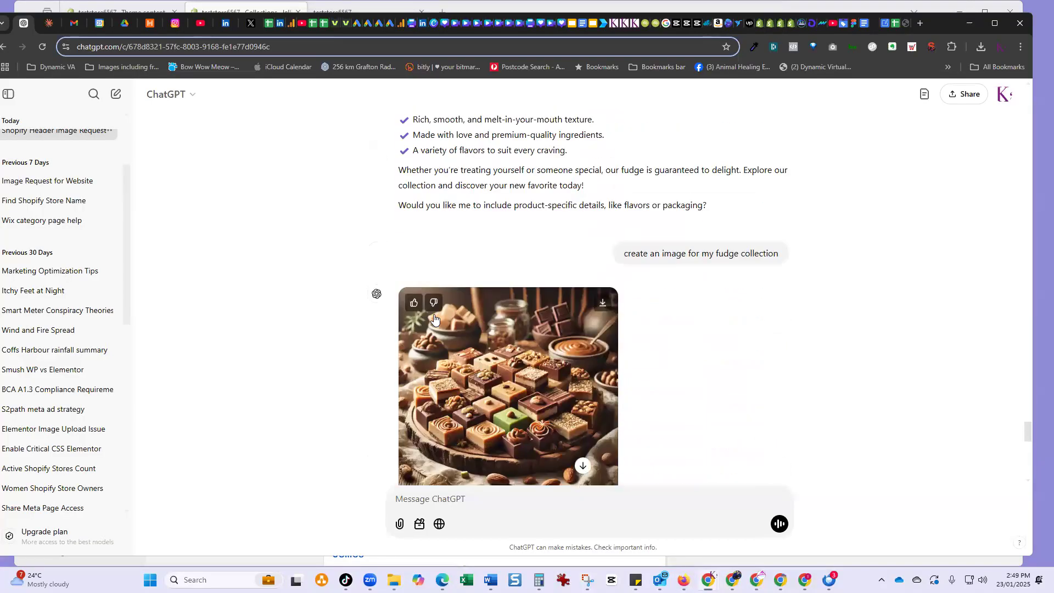
{"action": "scroll", "coordinate": [428, 324], "scroll_direction": "down", "scroll_amount": 2}
{"action": "left_click_drag", "start_coordinate": [625, 144], "coordinate": [784, 147]}
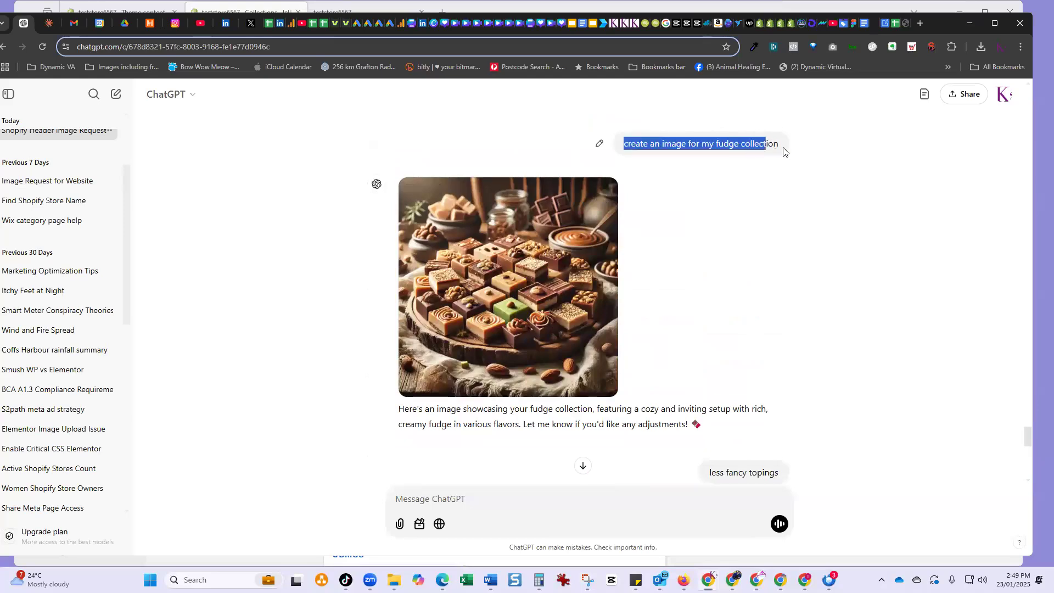
{"action": "right_click", "coordinate": [757, 148]}
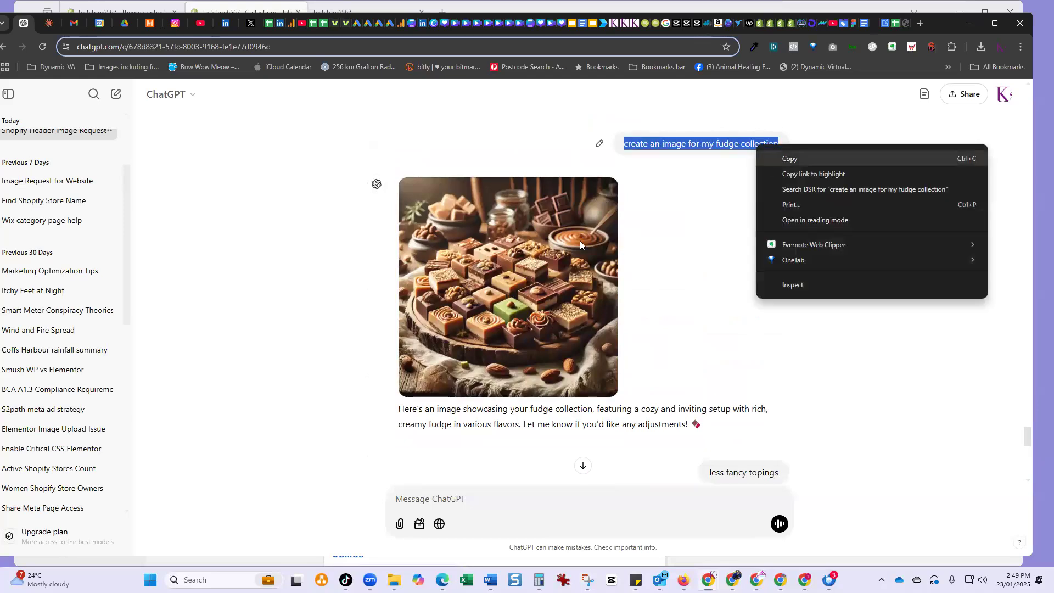
{"action": "left_click", "coordinate": [787, 158]}
Reuse the copied prompt, reword it to "create an image for my jellies collection", and submit it
{"action": "scroll", "coordinate": [461, 418], "scroll_direction": "down", "scroll_amount": 6}
{"action": "scroll", "coordinate": [461, 418], "scroll_direction": "down", "scroll_amount": 5}
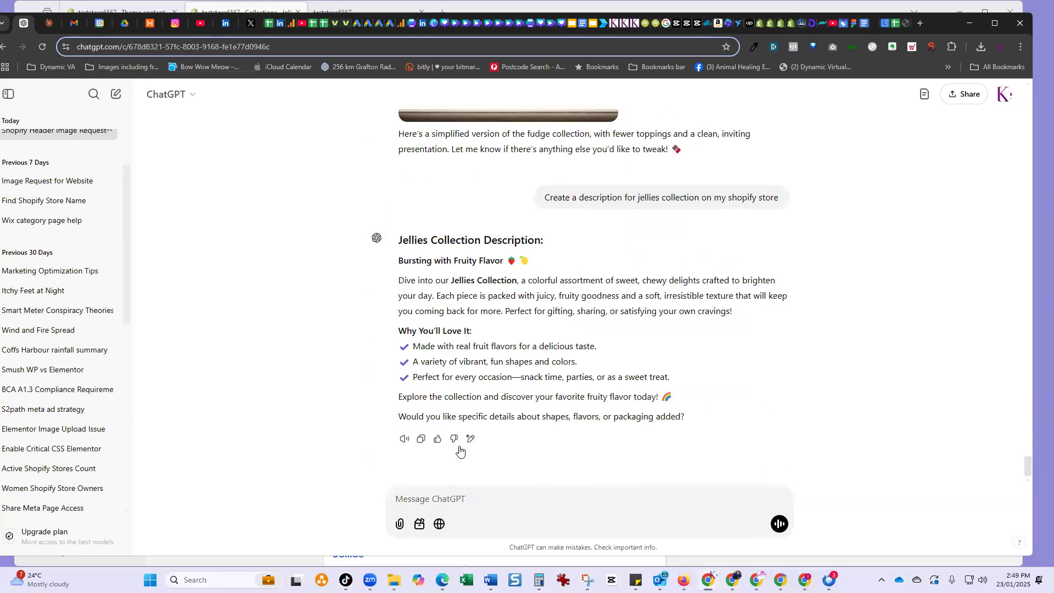
{"action": "right_click", "coordinate": [449, 507]}
{"action": "left_click", "coordinate": [477, 327]}
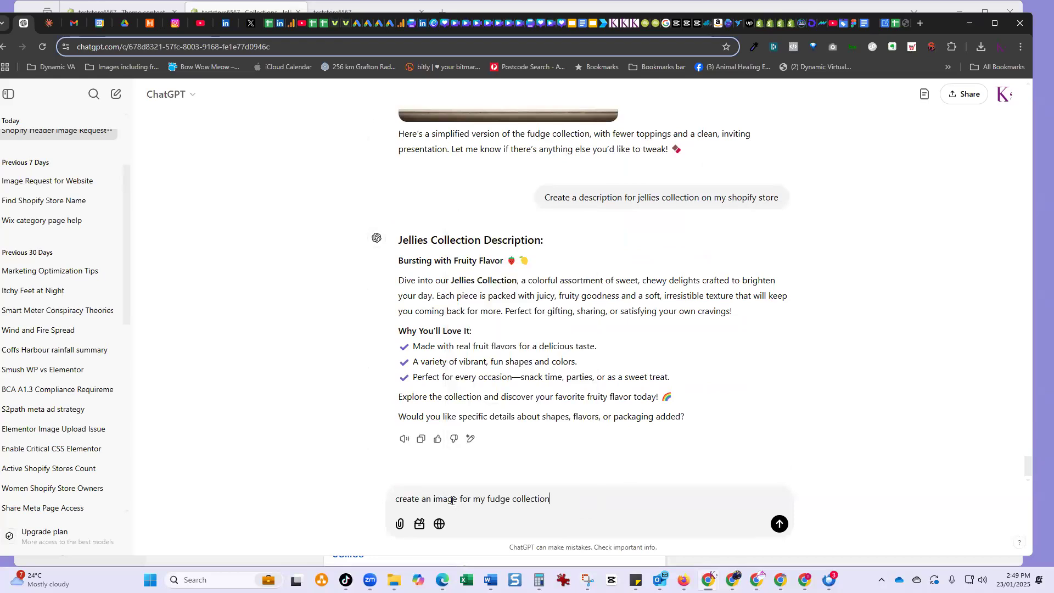
{"action": "type", "text": "jellies"}
{"action": "key", "text": "Delete"}
{"action": "key", "text": "Delete"}
{"action": "key", "text": "Delete"}
{"action": "key", "text": "Delete"}
{"action": "key", "text": "Delete"}
{"action": "key", "text": "Return"}
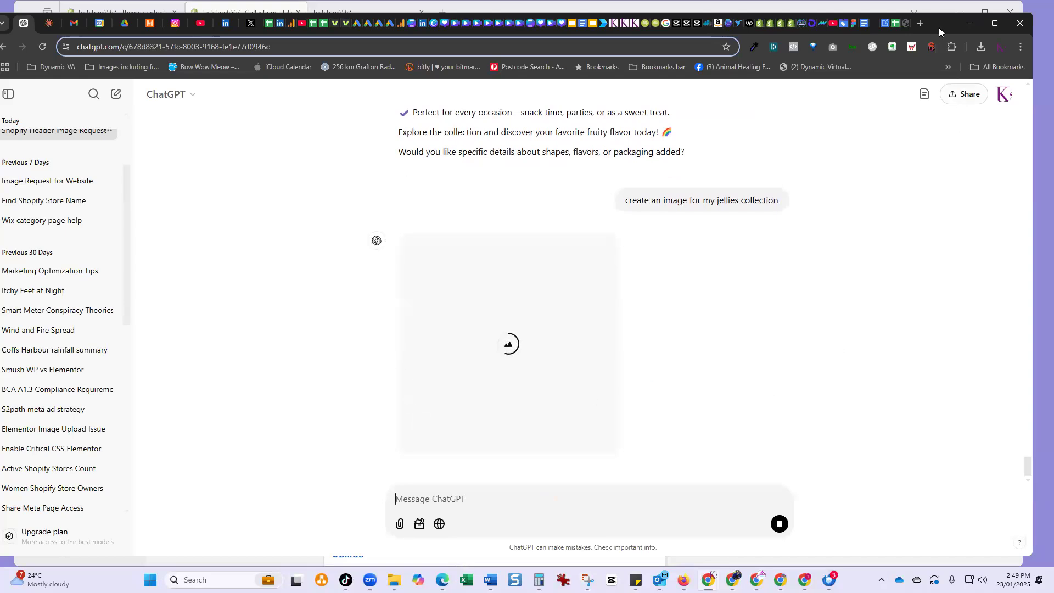
{"action": "left_click_drag", "start_coordinate": [941, 26], "coordinate": [959, 26]}
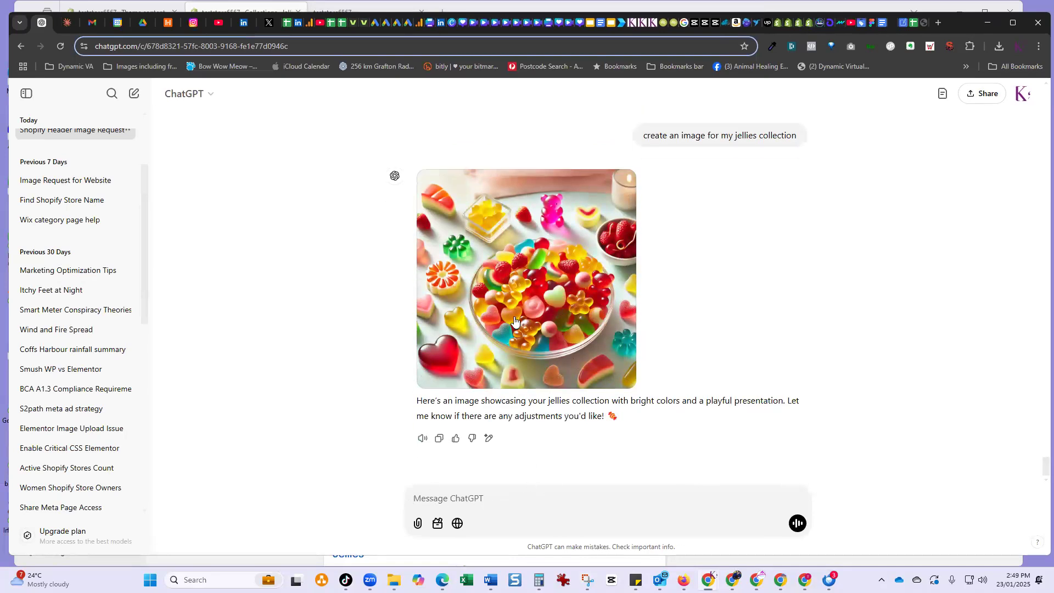
Save the generated jellies image to the Downloads folder as "jellies collection"
{"action": "right_click", "coordinate": [517, 307]}
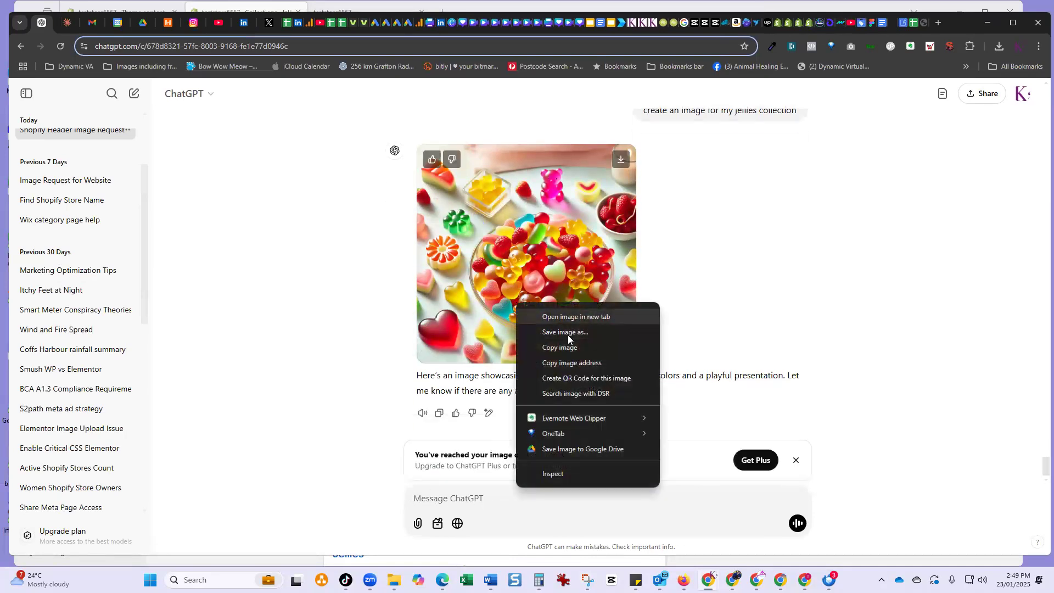
{"action": "left_click", "coordinate": [557, 332]}
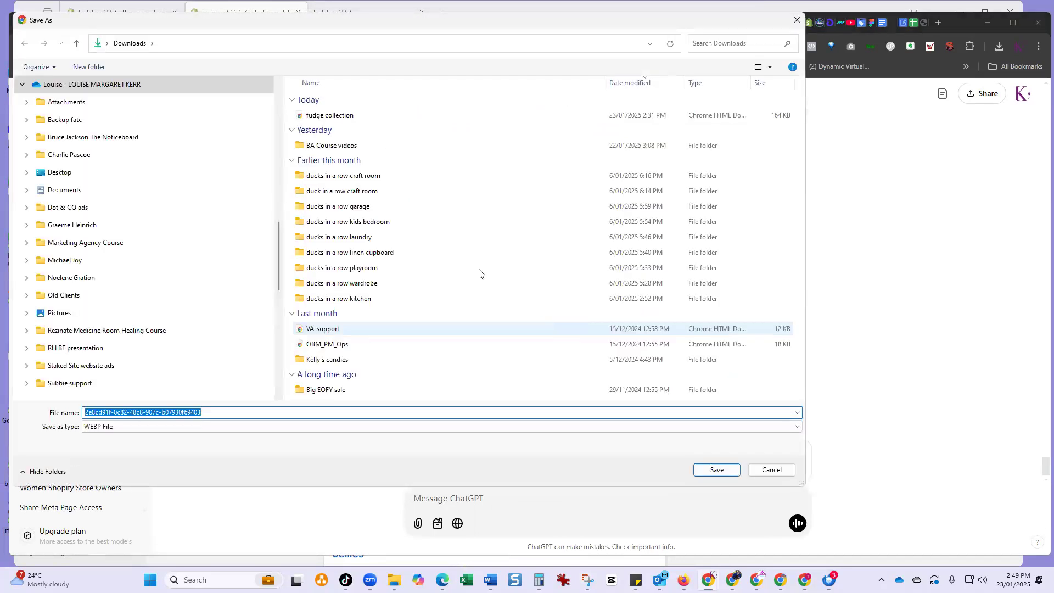
{"action": "type", "text": "jellies collection"}
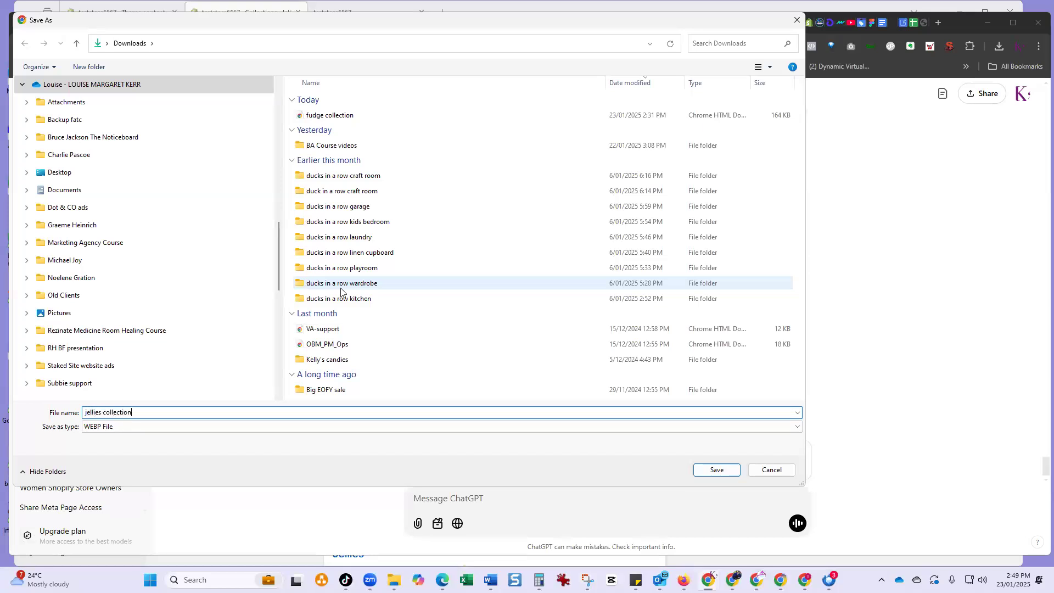
{"action": "key", "text": "Return"}
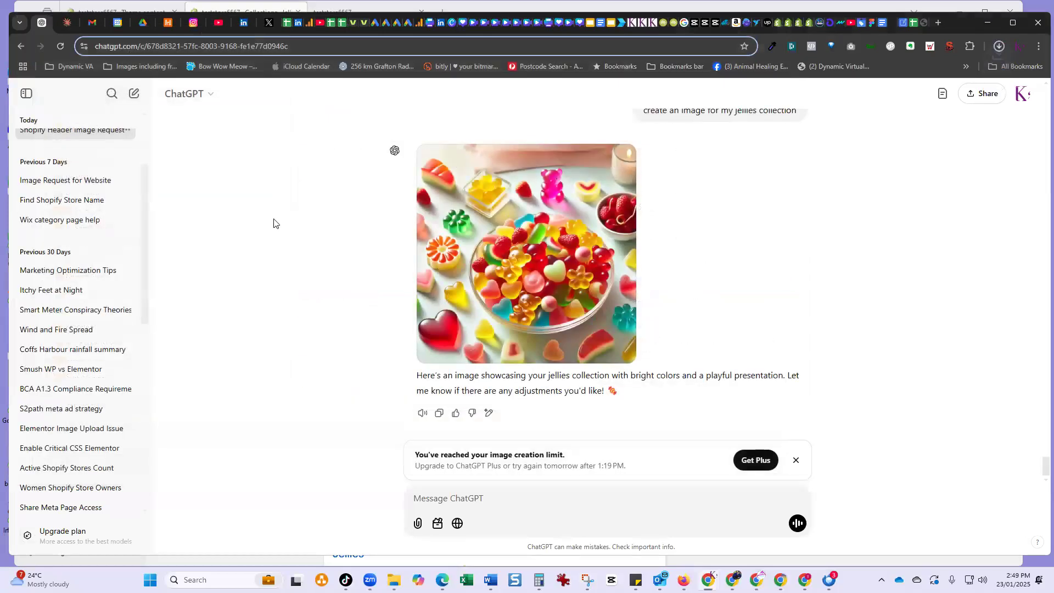
Return to Shopify, upload the "jellies collection" file as the Jellies collection's image, and save the collection
{"action": "left_click", "coordinate": [988, 23]}
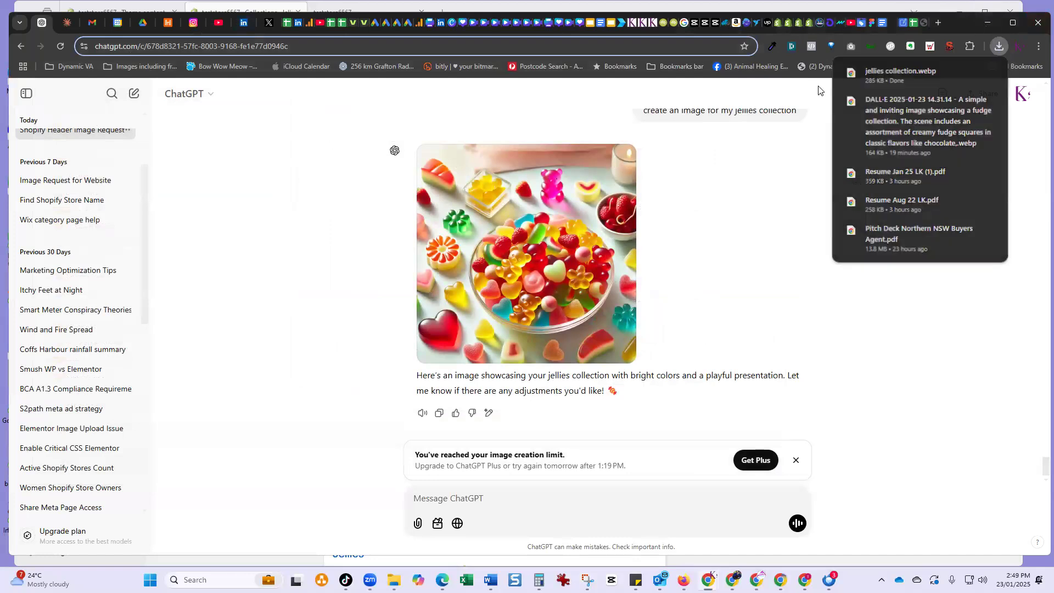
{"action": "left_click", "coordinate": [748, 301]}
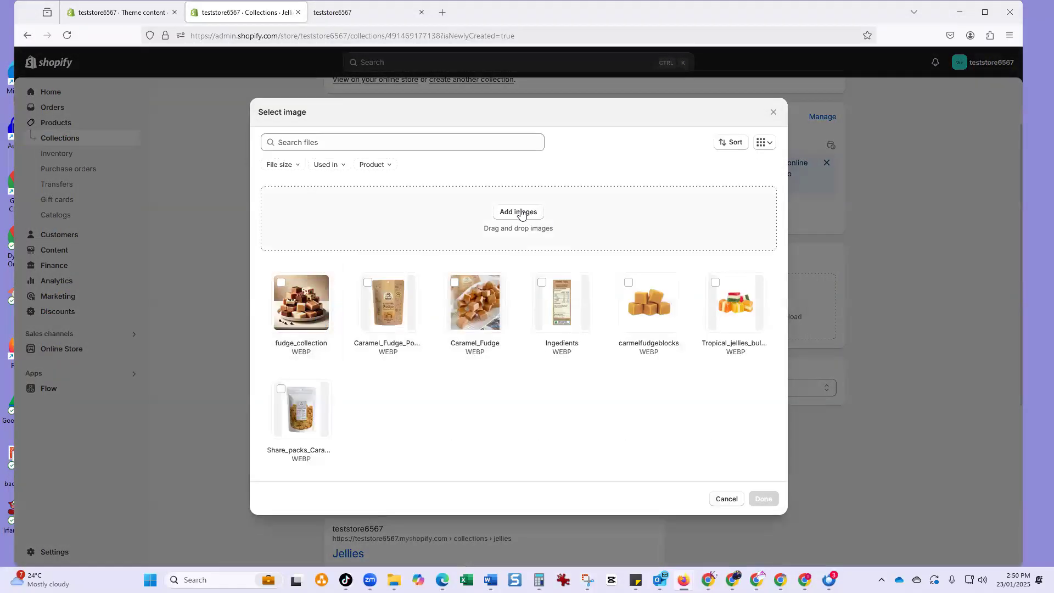
{"action": "left_click", "coordinate": [519, 212]}
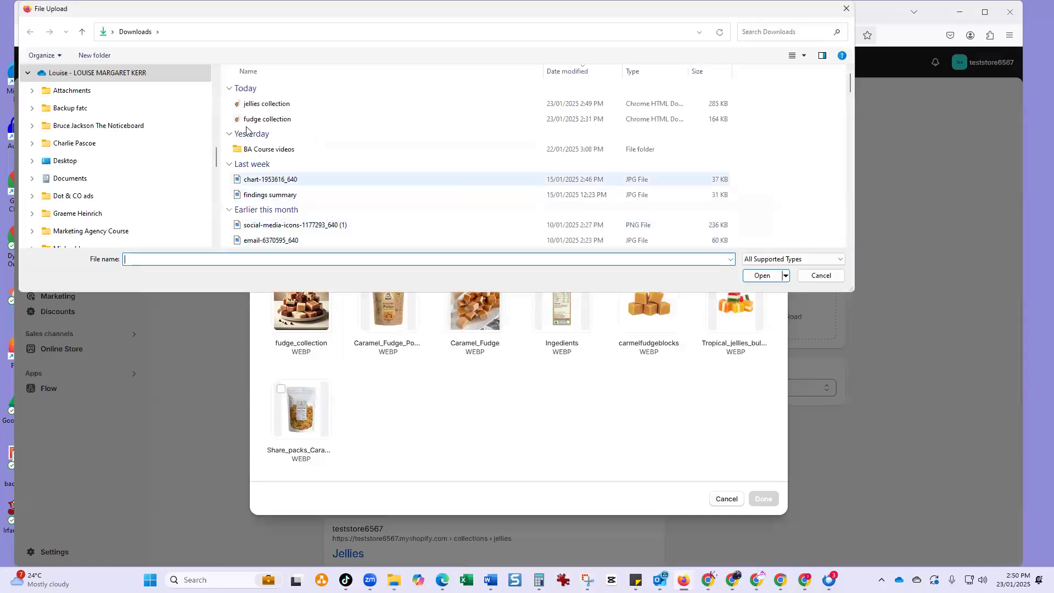
{"action": "left_click", "coordinate": [259, 104]}
{"action": "left_click", "coordinate": [762, 275]}
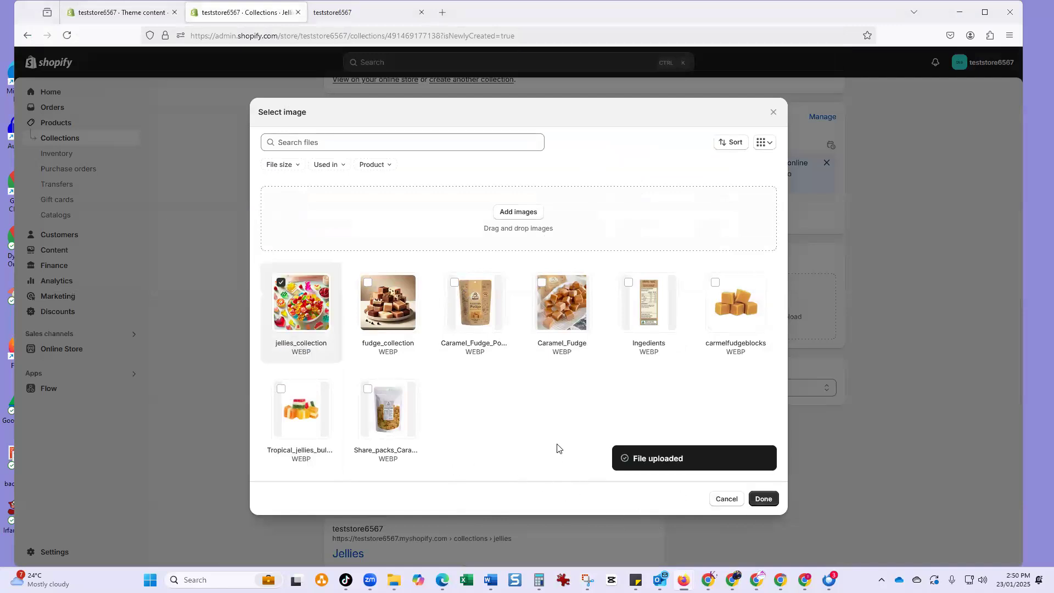
{"action": "left_click", "coordinate": [763, 500]}
{"action": "scroll", "coordinate": [492, 447], "scroll_direction": "up", "scroll_amount": 2}
{"action": "scroll", "coordinate": [492, 448], "scroll_direction": "down", "scroll_amount": 4}
{"action": "scroll", "coordinate": [492, 447], "scroll_direction": "up", "scroll_amount": 4}
{"action": "left_click", "coordinate": [678, 62]}
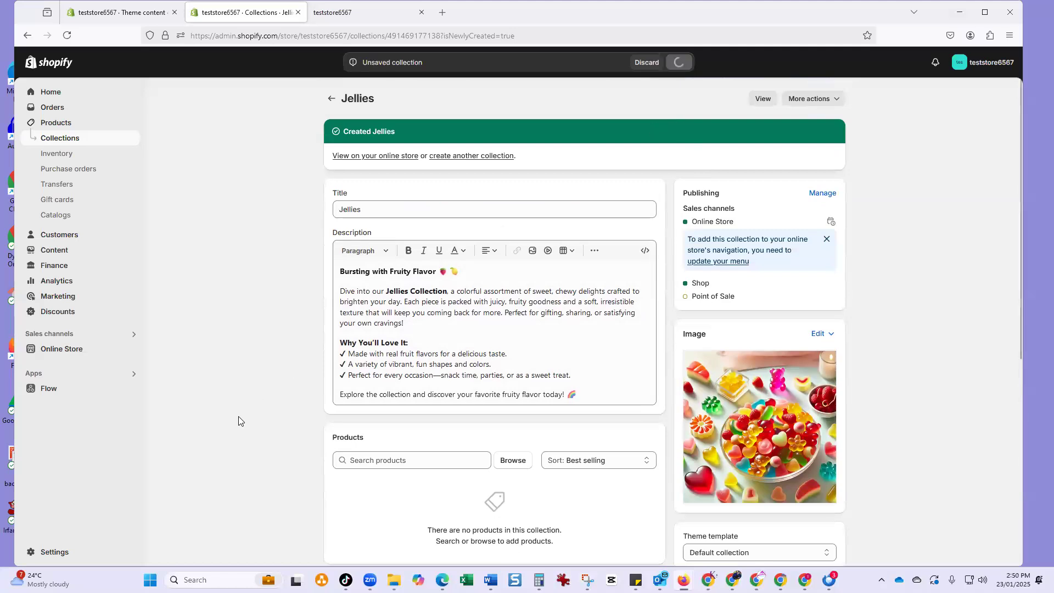
Link the main menu's Jellies item to the Jellies collection, save the menu, and return to the menus list
{"action": "key", "text": "ctrl+shift+Tab"}
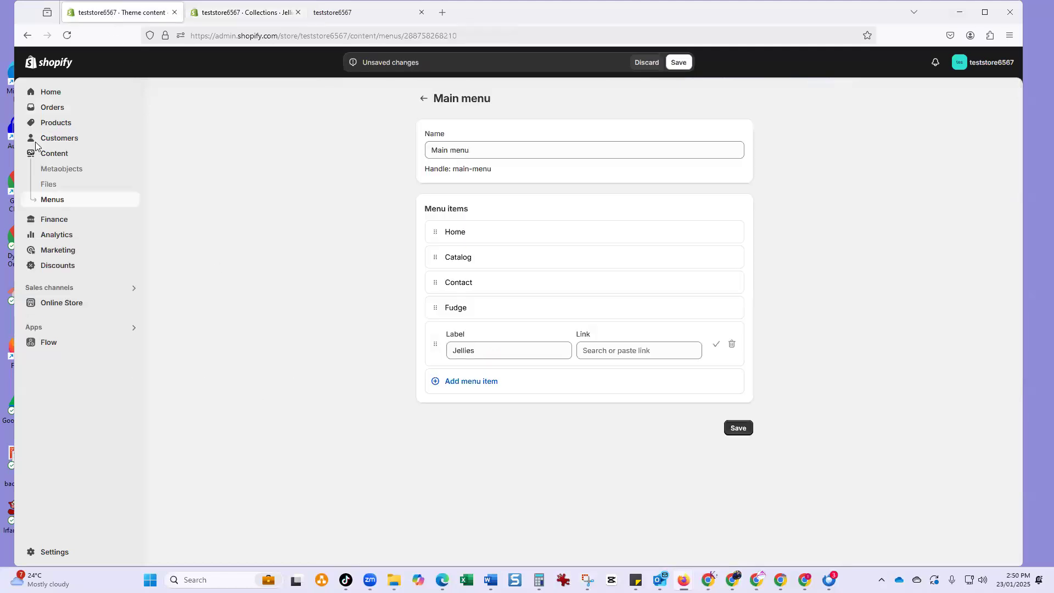
{"action": "left_click", "coordinate": [612, 354]}
{"action": "left_click", "coordinate": [623, 159]}
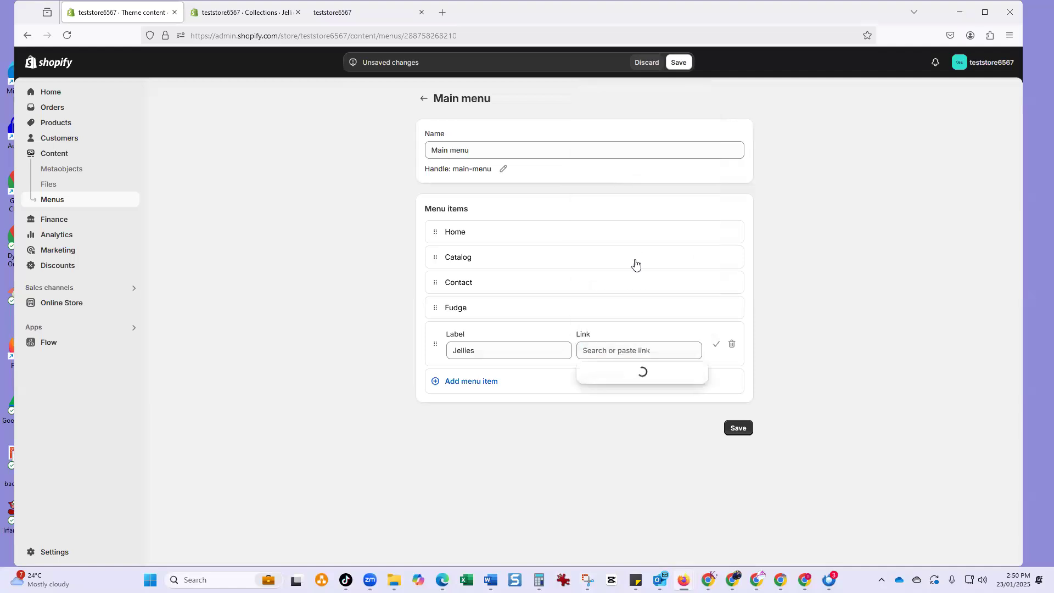
{"action": "left_click", "coordinate": [635, 462]}
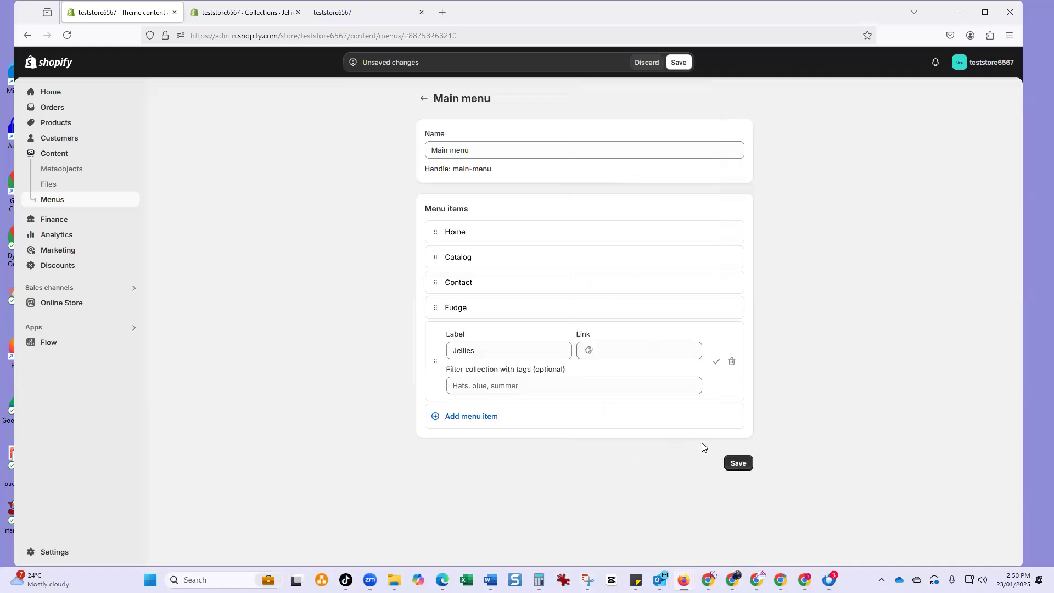
{"action": "left_click", "coordinate": [736, 463]}
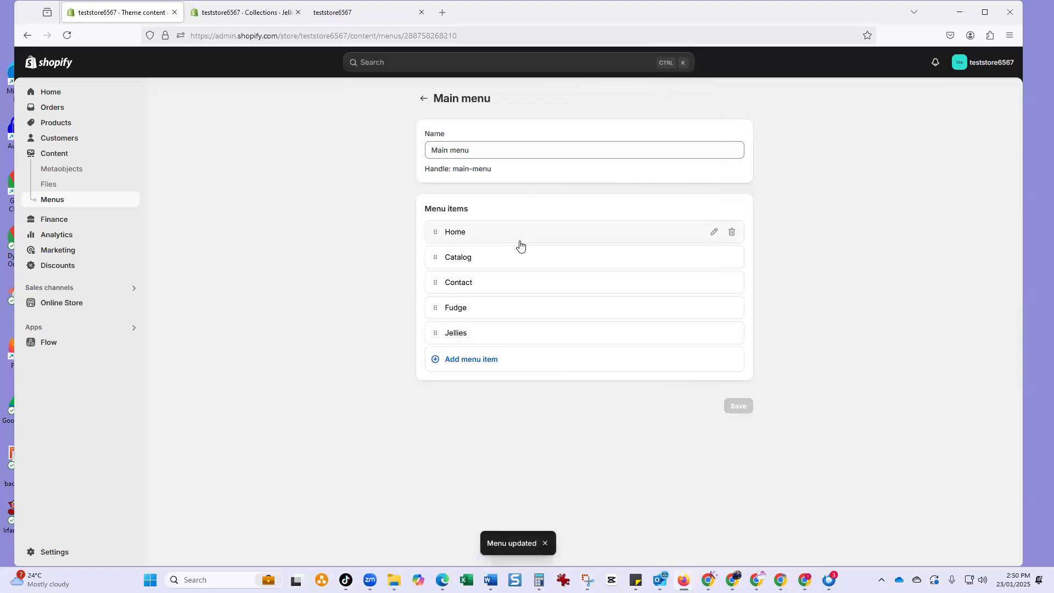
{"action": "left_click", "coordinate": [425, 99]}
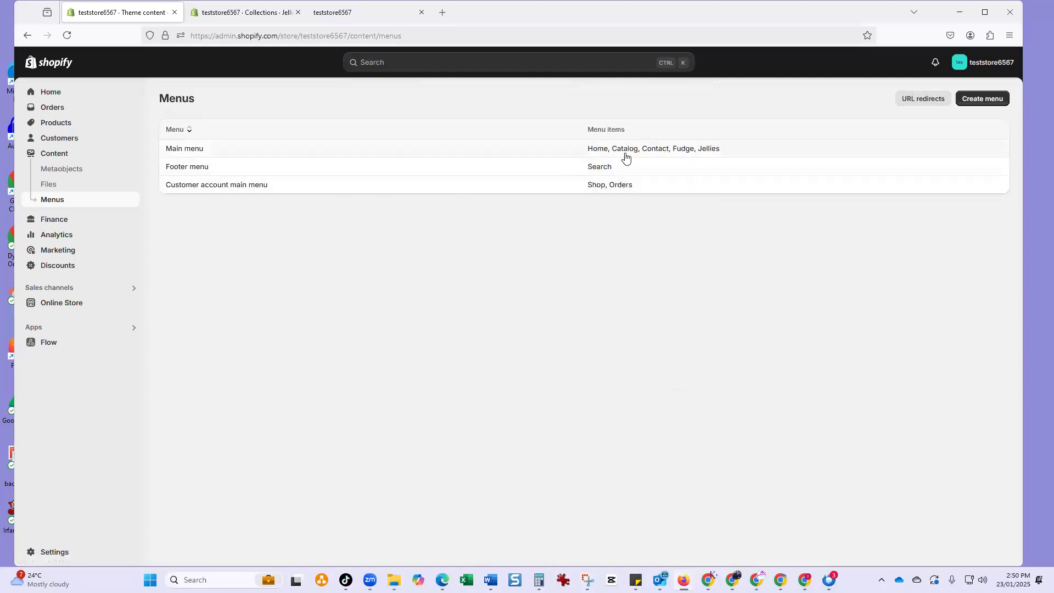
Open the main menu, relabel its Catalog item as "All Products", and save the menu
{"action": "left_click", "coordinate": [195, 148]}
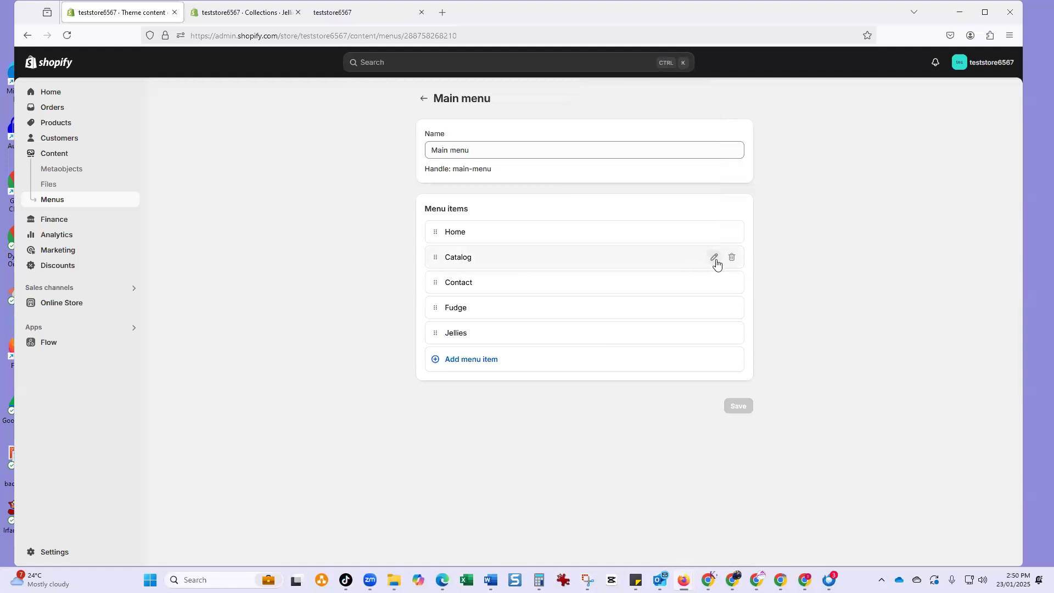
{"action": "left_click", "coordinate": [715, 258]}
{"action": "left_click", "coordinate": [358, 282]}
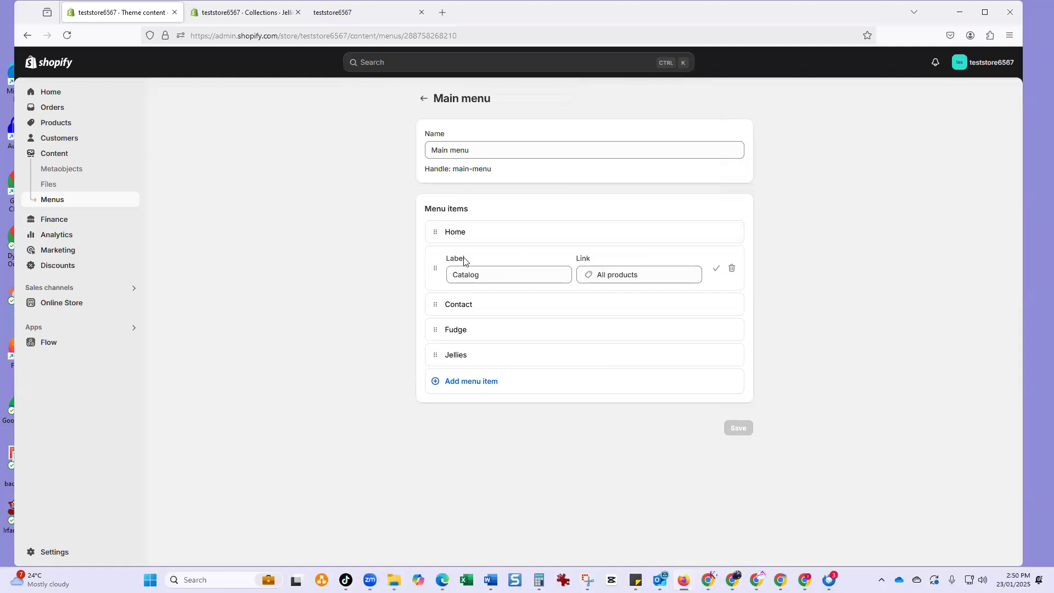
{"action": "left_click", "coordinate": [511, 278]}
{"action": "left_click", "coordinate": [402, 273]}
{"action": "left_click_drag", "start_coordinate": [455, 275], "coordinate": [499, 279]}
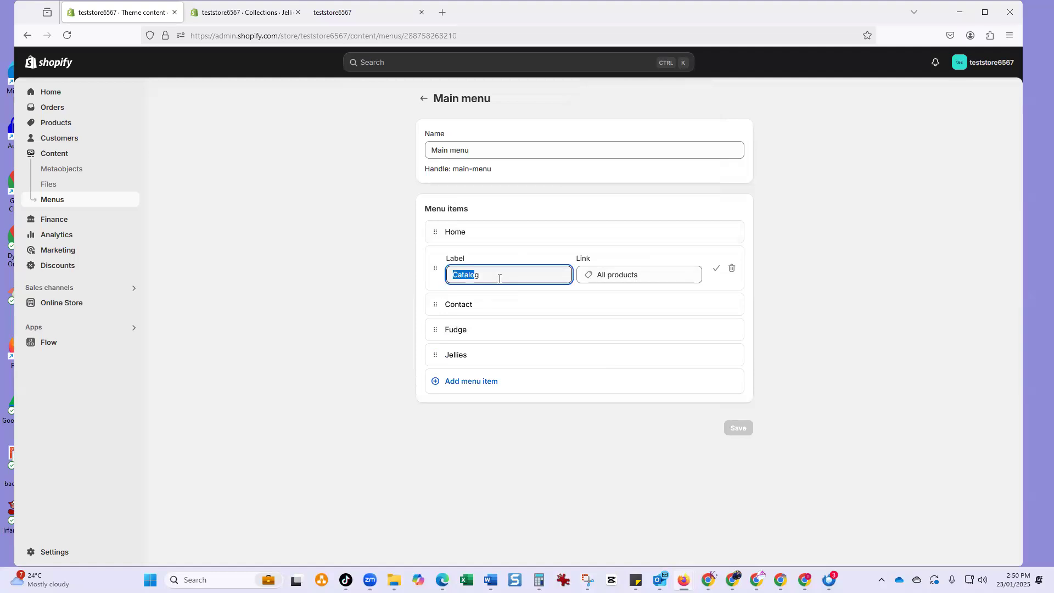
{"action": "type", "text": "A"}
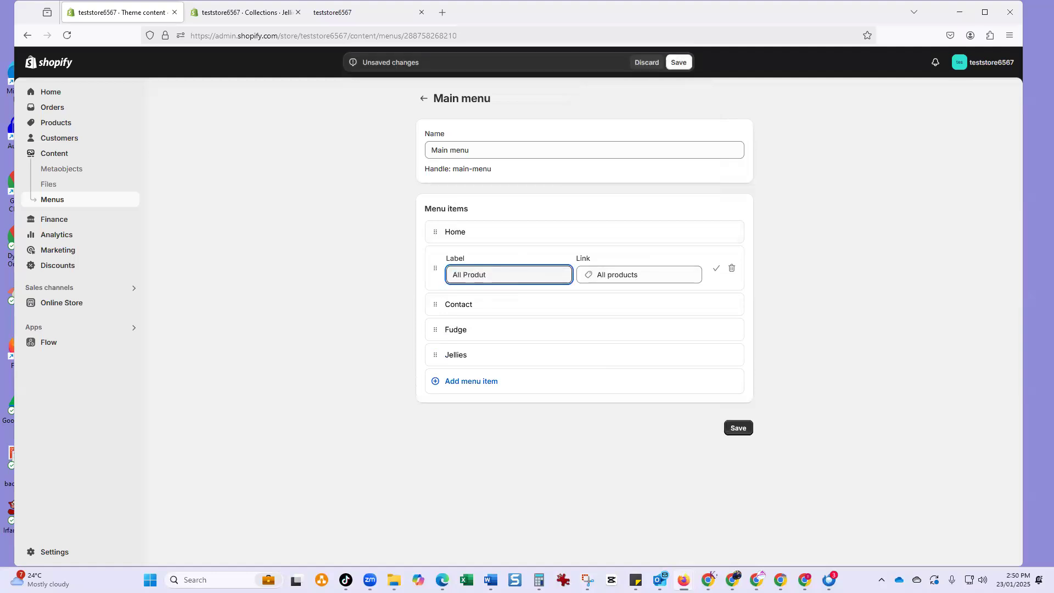
{"action": "type", "text": "ll Products"}
{"action": "left_click", "coordinate": [735, 429]}
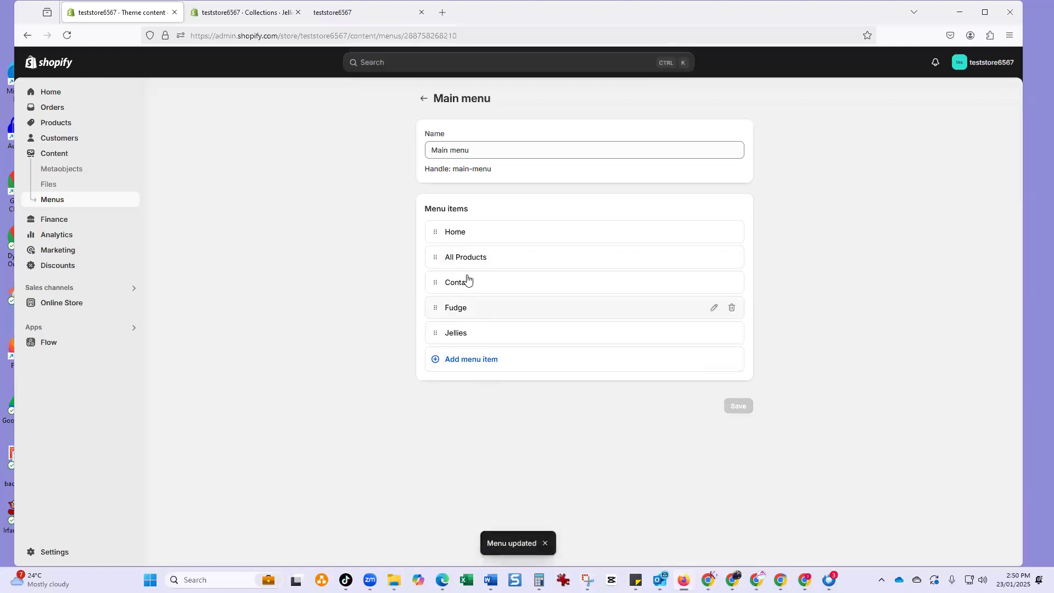
Move Fudge and Jellies above Contact, with Fudge nested under All Products and Jellies nested under Fudge
{"action": "left_click_drag", "start_coordinate": [434, 308], "coordinate": [437, 282]}
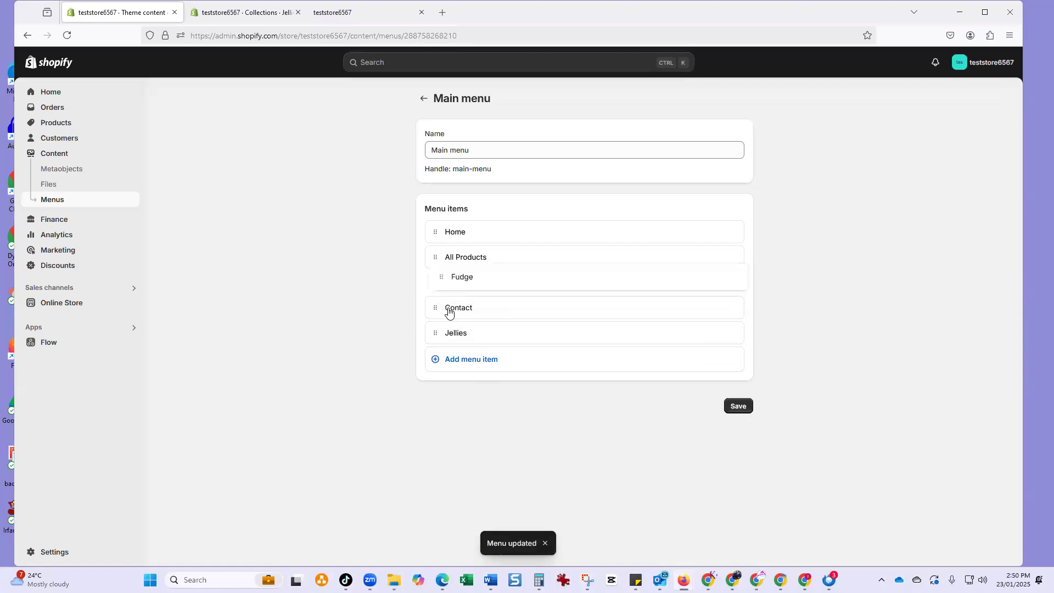
{"action": "left_click_drag", "start_coordinate": [437, 338], "coordinate": [442, 299]}
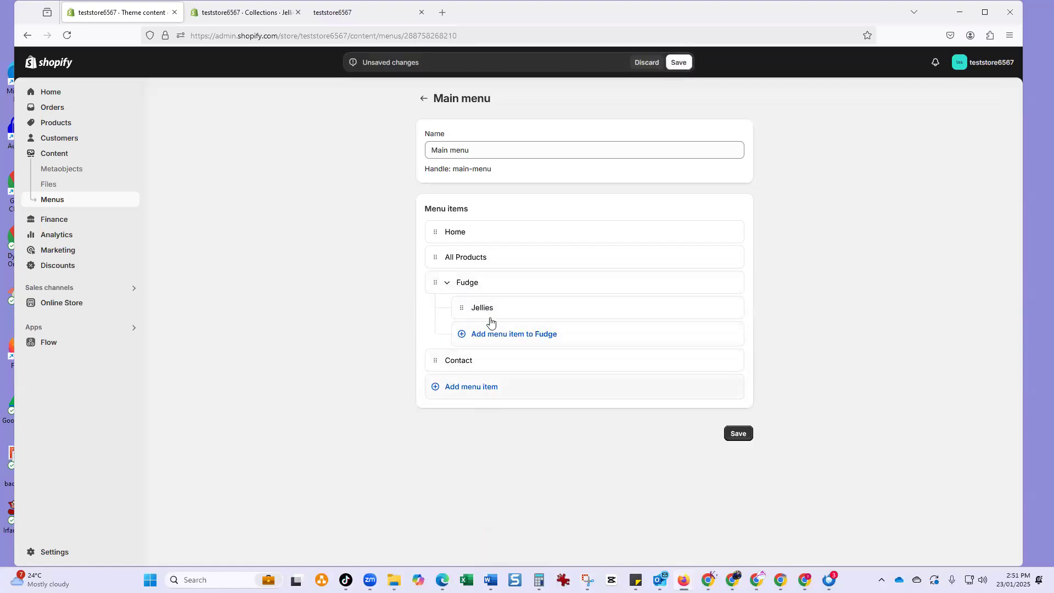
{"action": "left_click_drag", "start_coordinate": [434, 283], "coordinate": [446, 336]}
{"action": "mouse_move", "coordinate": [436, 283]}
{"action": "left_mouse_down"}
{"action": "mouse_move", "coordinate": [426, 271]}
{"action": "mouse_move", "coordinate": [439, 277]}
{"action": "left_mouse_up"}
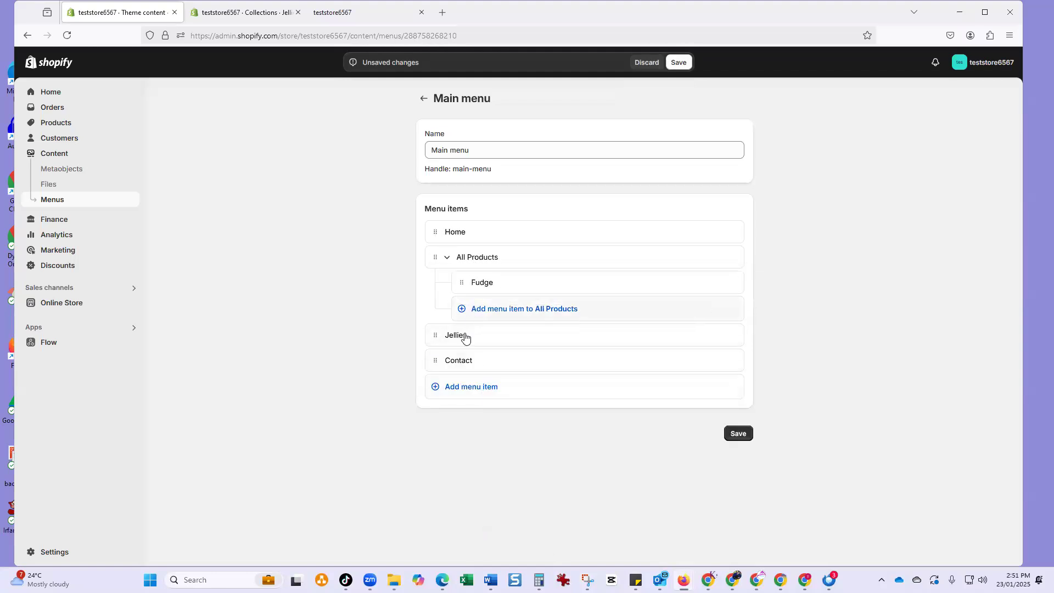
{"action": "left_click_drag", "start_coordinate": [449, 336], "coordinate": [535, 340]}
{"action": "left_click_drag", "start_coordinate": [484, 307], "coordinate": [575, 315]}
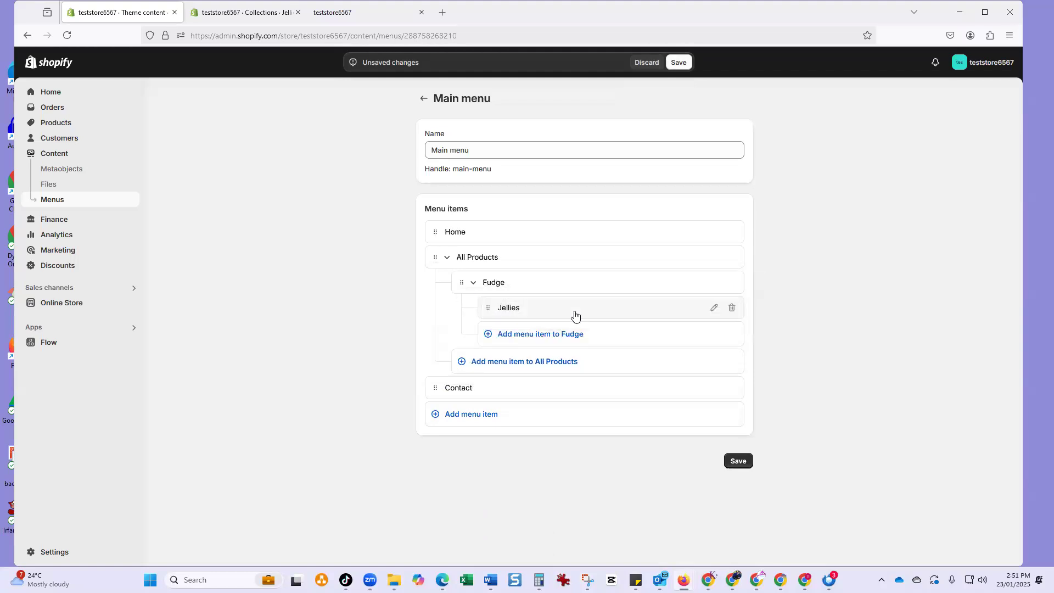
Remove the Jellies item nested under Fudge from the main menu
{"action": "left_click", "coordinate": [525, 309]}
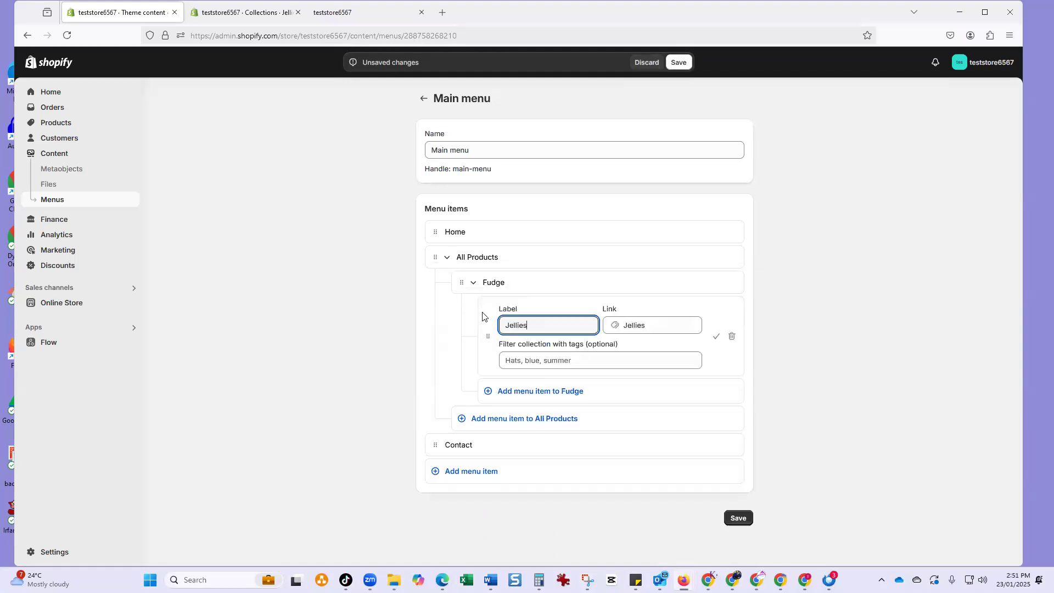
{"action": "left_click", "coordinate": [732, 338]}
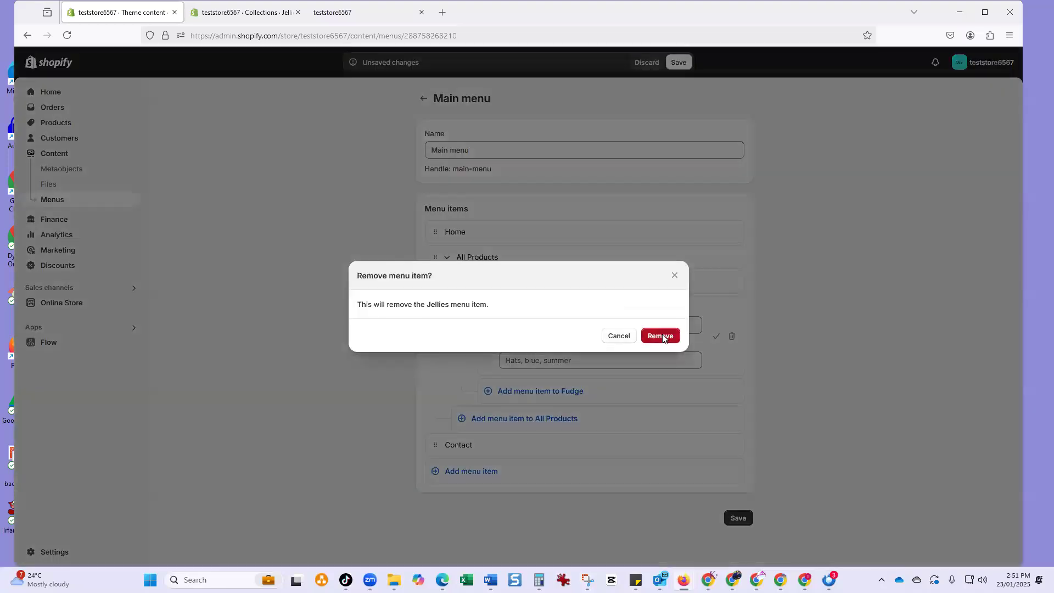
{"action": "left_click", "coordinate": [662, 336]}
Add a "Jellies" item under All Products, link it to the Jellies collection, and save the menu
{"action": "left_click", "coordinate": [477, 309]}
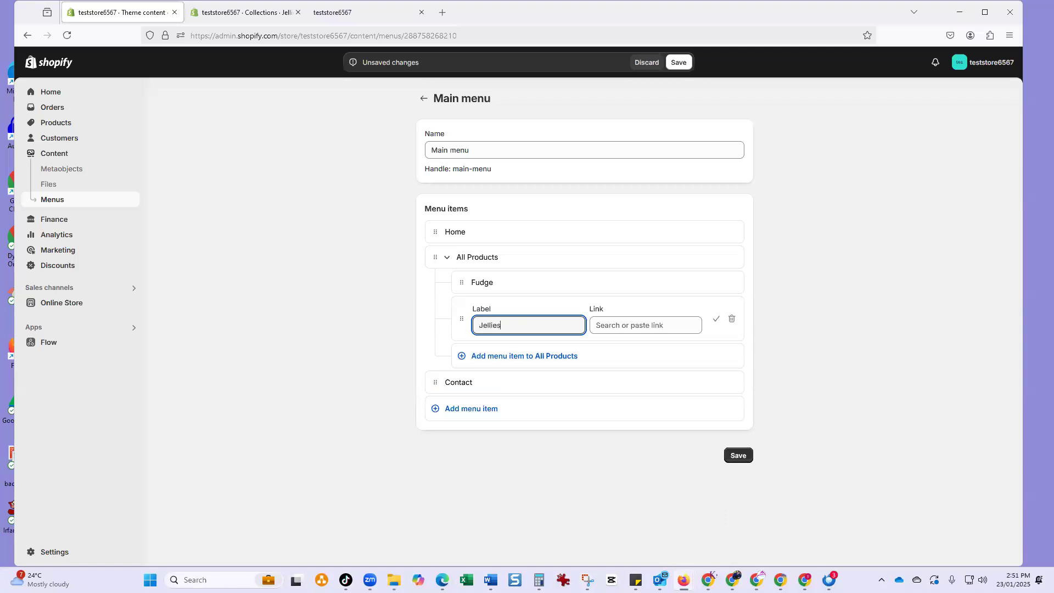
{"action": "left_click", "coordinate": [660, 330]}
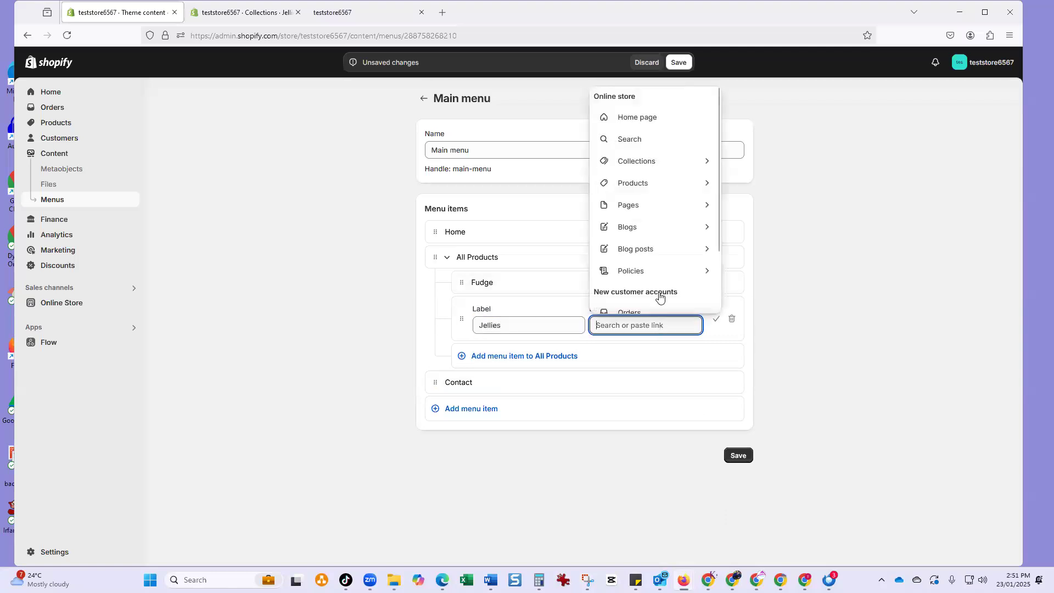
{"action": "left_click", "coordinate": [656, 164]}
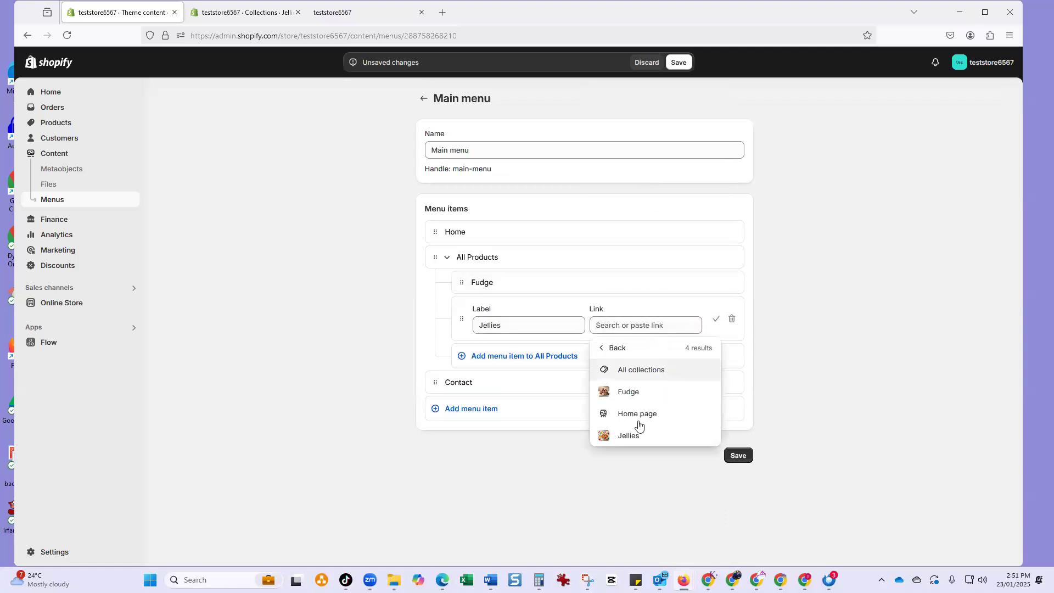
{"action": "left_click", "coordinate": [627, 440]}
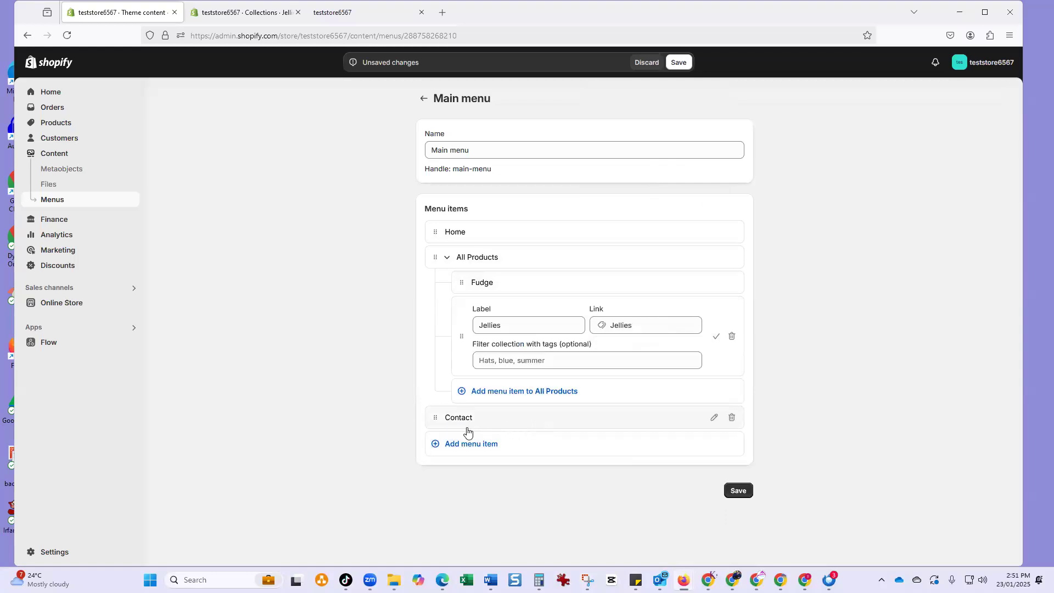
{"action": "left_click", "coordinate": [739, 490]}
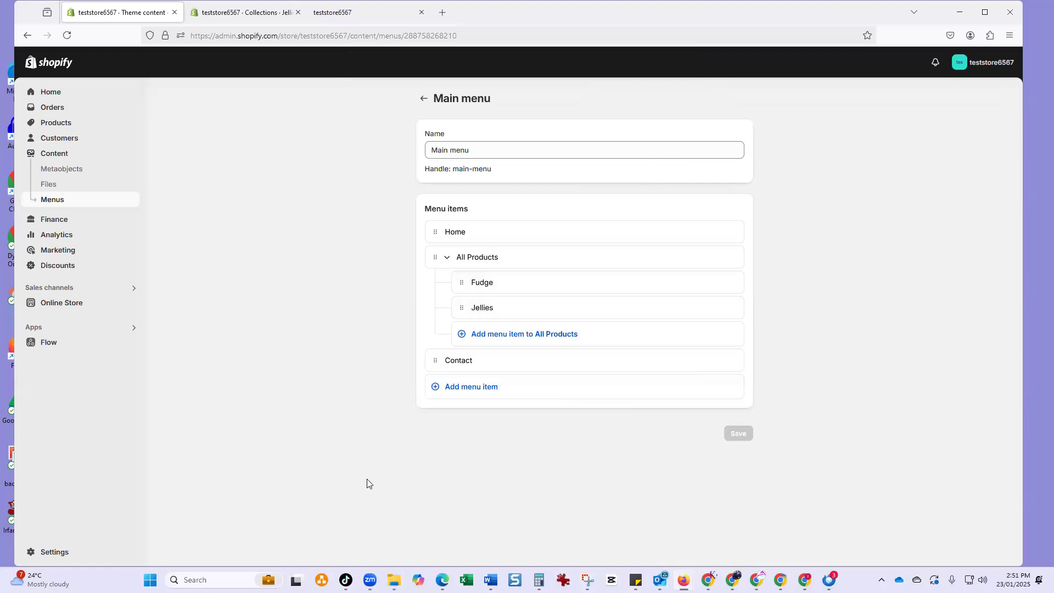
Reload the storefront home page and check the submenu items under All Products in the header
{"action": "left_click", "coordinate": [251, 15]}
{"action": "left_click", "coordinate": [356, 12]}
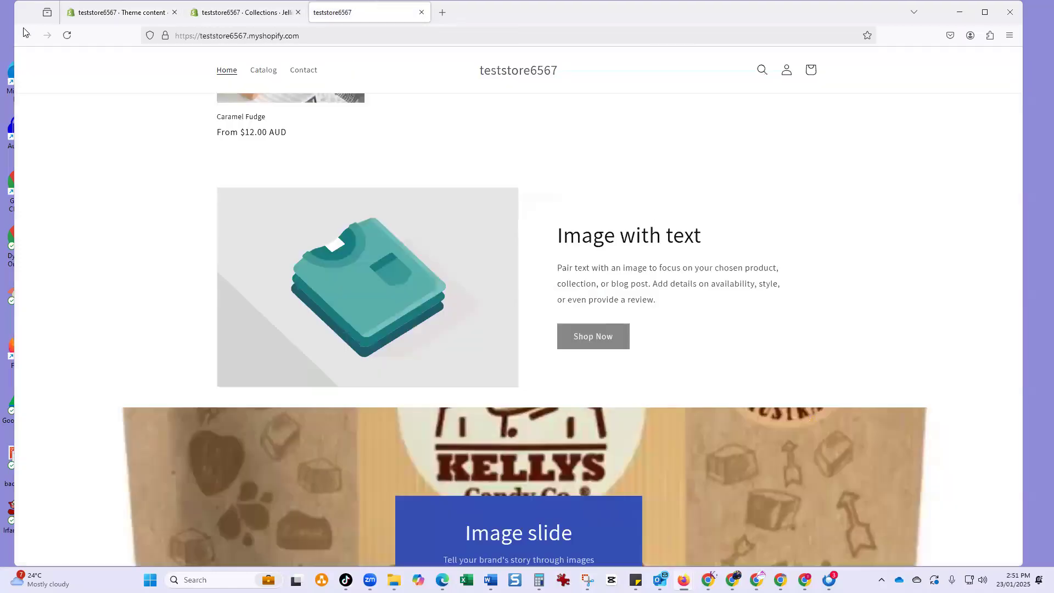
{"action": "left_click", "coordinate": [66, 35]}
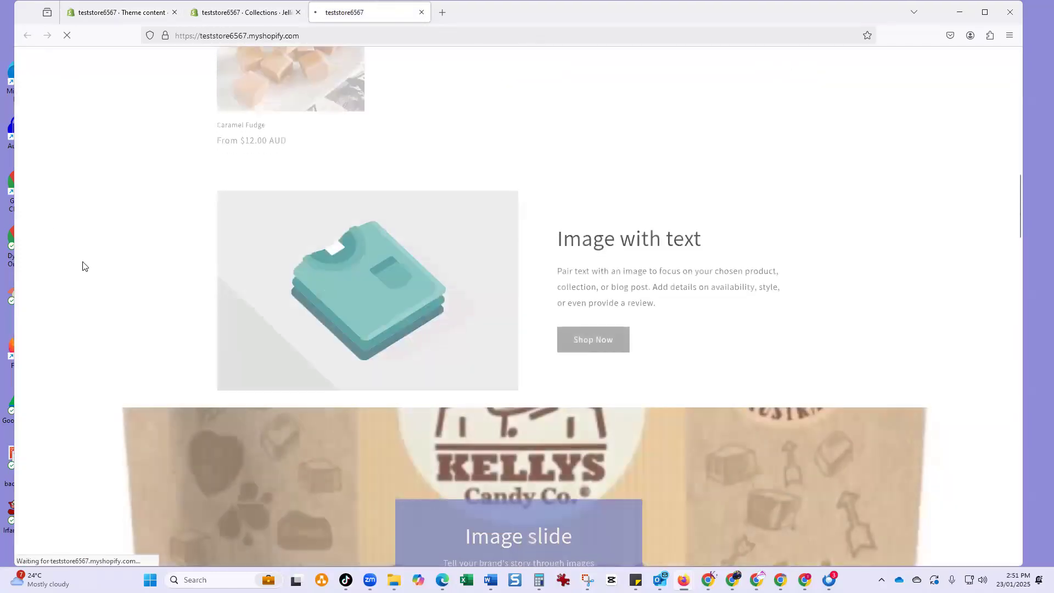
{"action": "scroll", "coordinate": [254, 244], "scroll_direction": "up", "scroll_amount": 10}
{"action": "scroll", "coordinate": [255, 241], "scroll_direction": "up", "scroll_amount": 5}
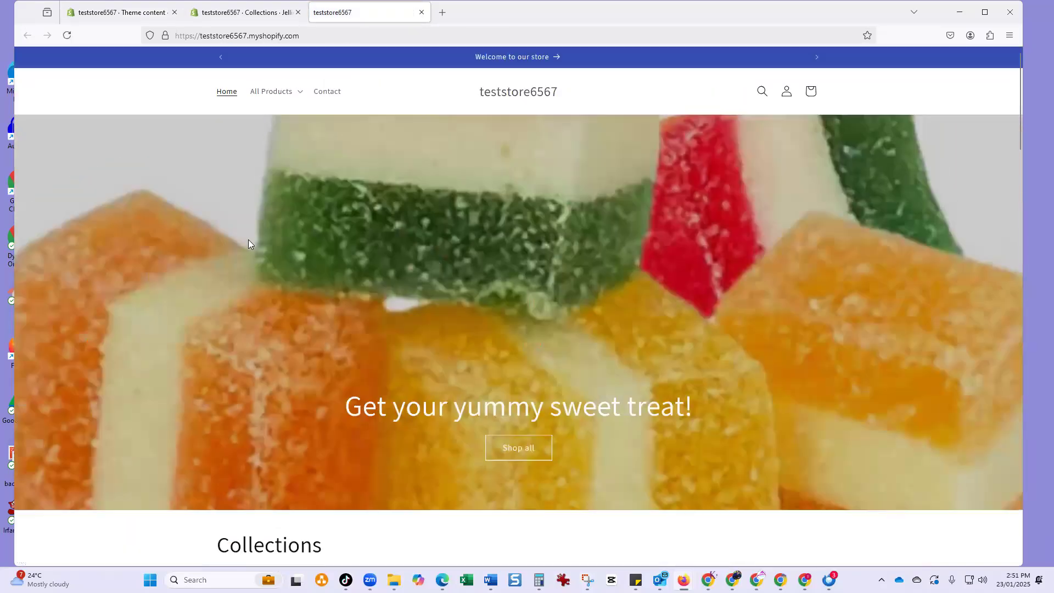
{"action": "left_click", "coordinate": [276, 95]}
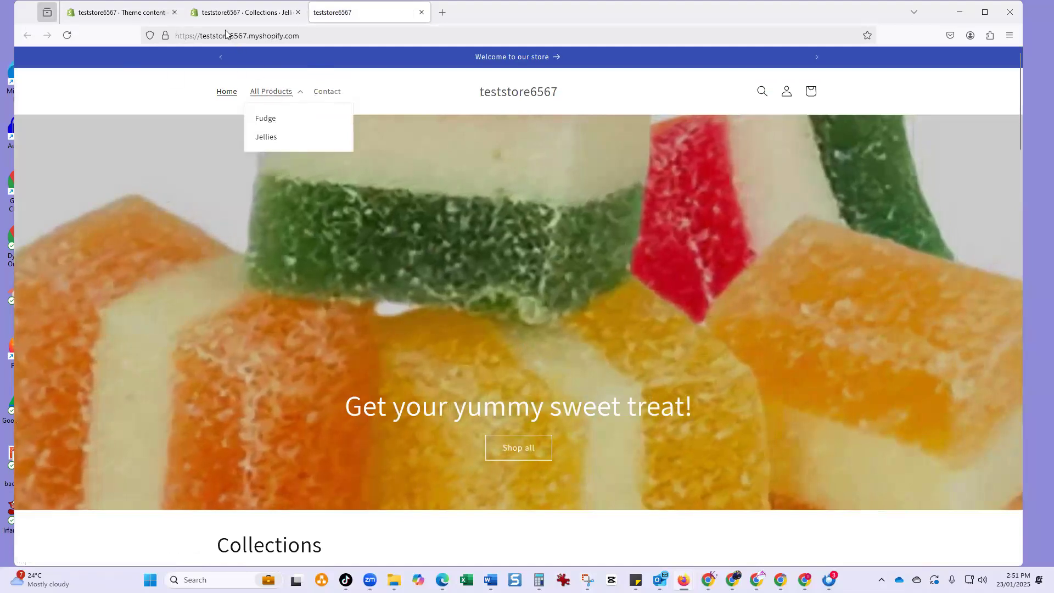
Return to the main menu editor and move Jellies out of All Products to the top level, just above Contact
{"action": "left_click", "coordinate": [108, 20]}
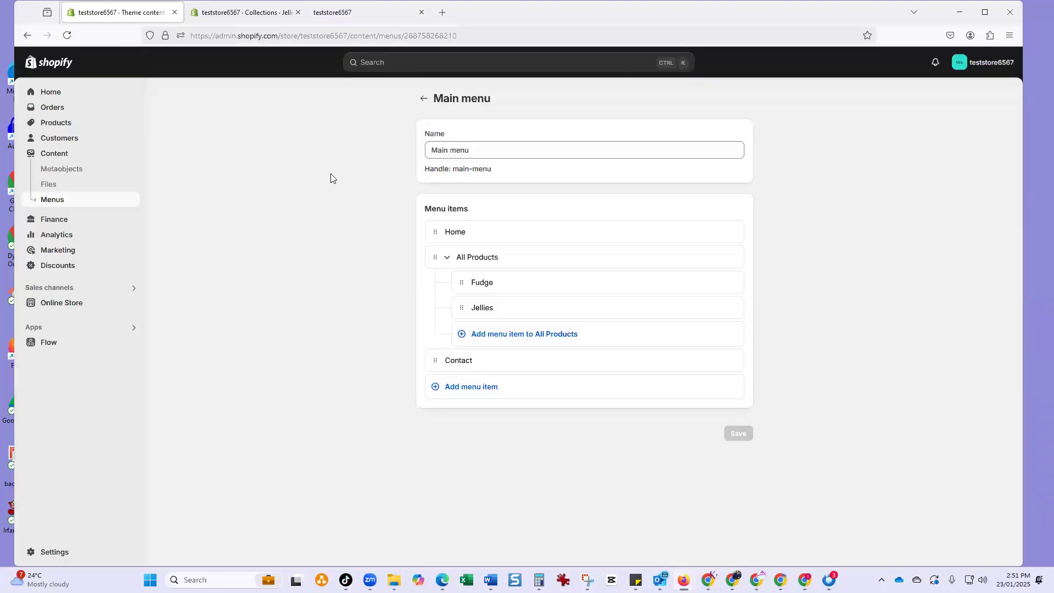
{"action": "left_click_drag", "start_coordinate": [462, 283], "coordinate": [537, 290]}
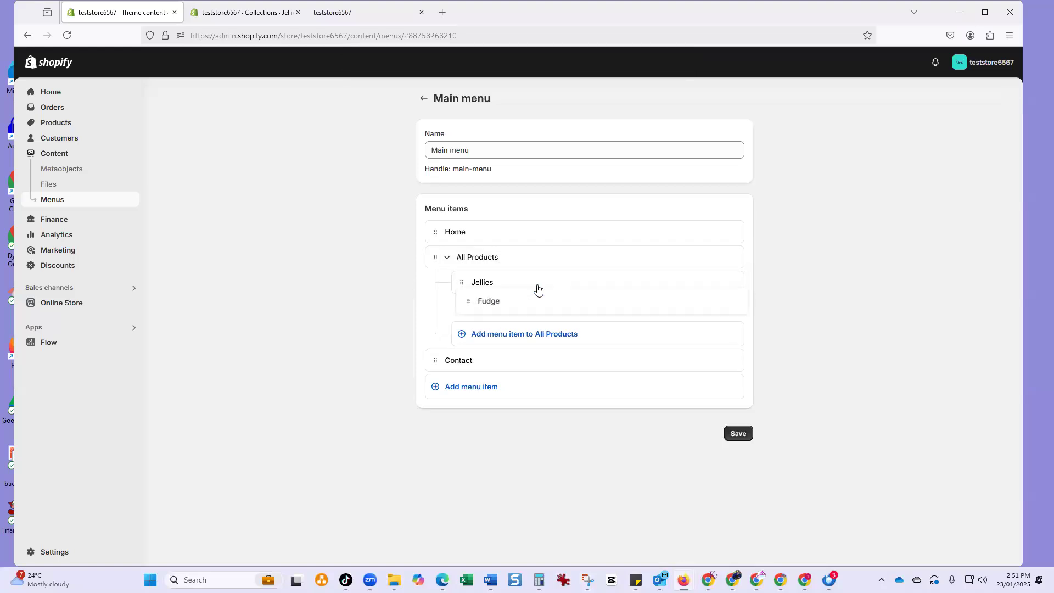
{"action": "left_click", "coordinate": [678, 279]}
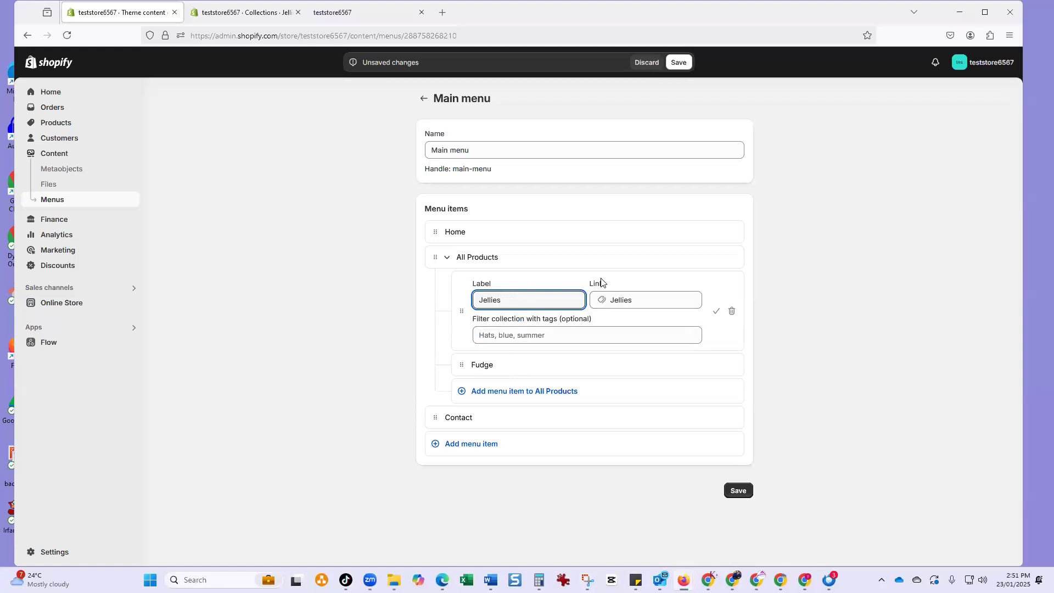
{"action": "left_click", "coordinate": [659, 300]}
{"action": "left_click", "coordinate": [769, 301]}
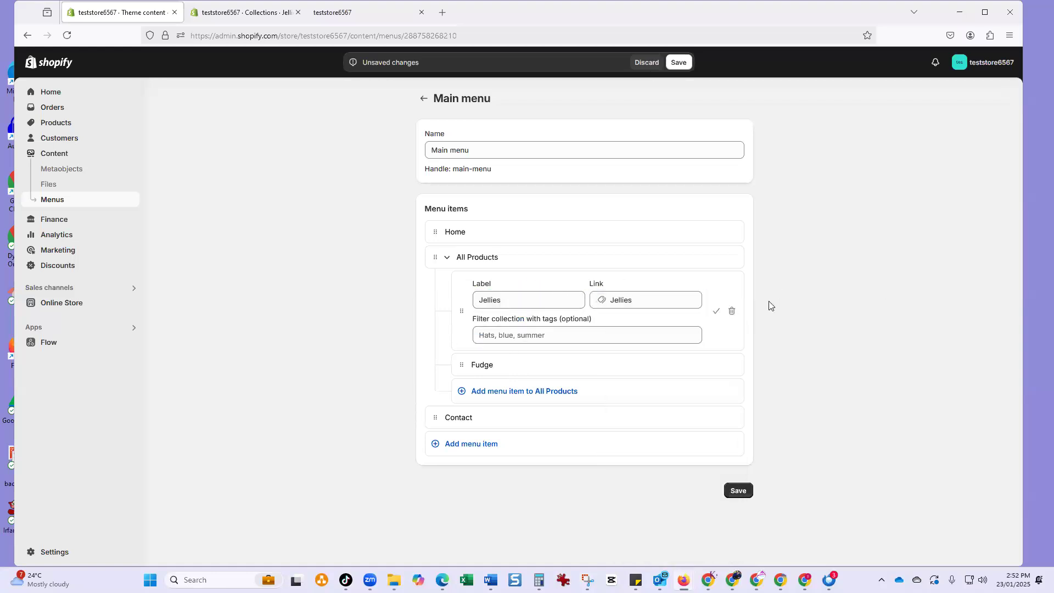
{"action": "left_click", "coordinate": [716, 311]}
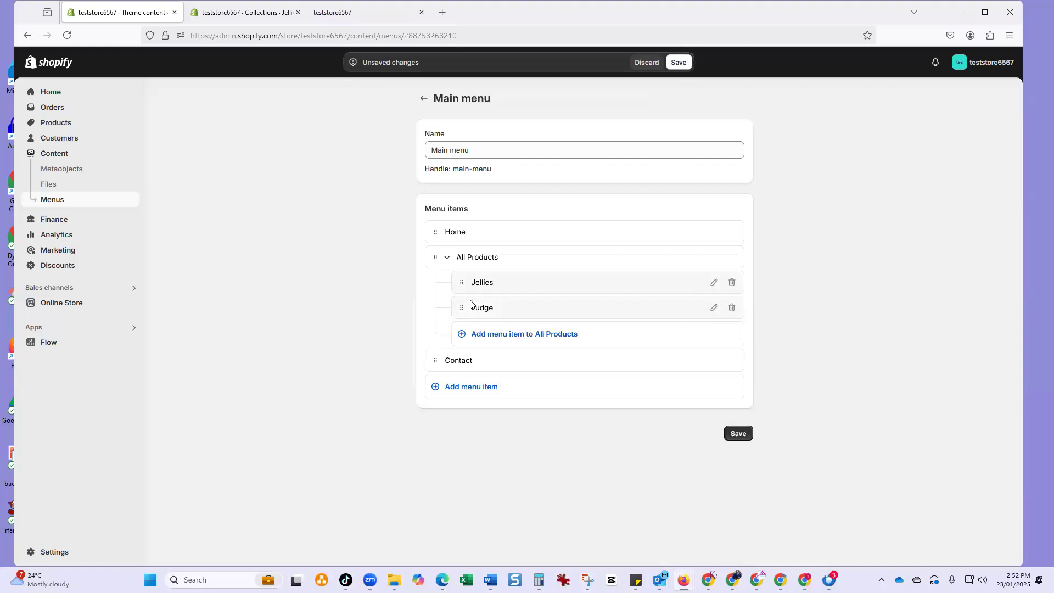
{"action": "left_click_drag", "start_coordinate": [460, 282], "coordinate": [467, 261]}
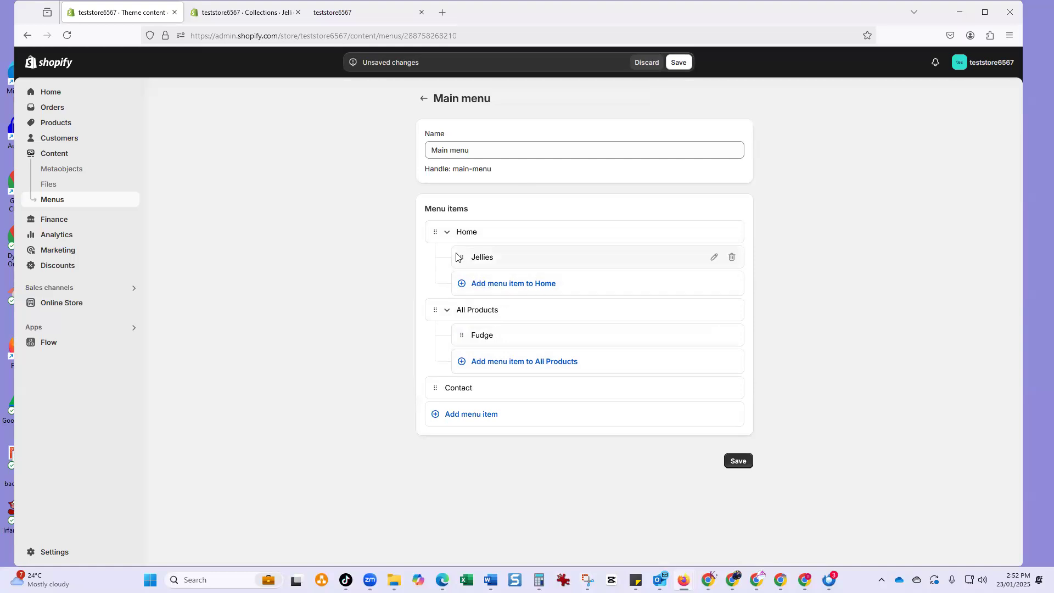
{"action": "left_click_drag", "start_coordinate": [459, 259], "coordinate": [429, 356]}
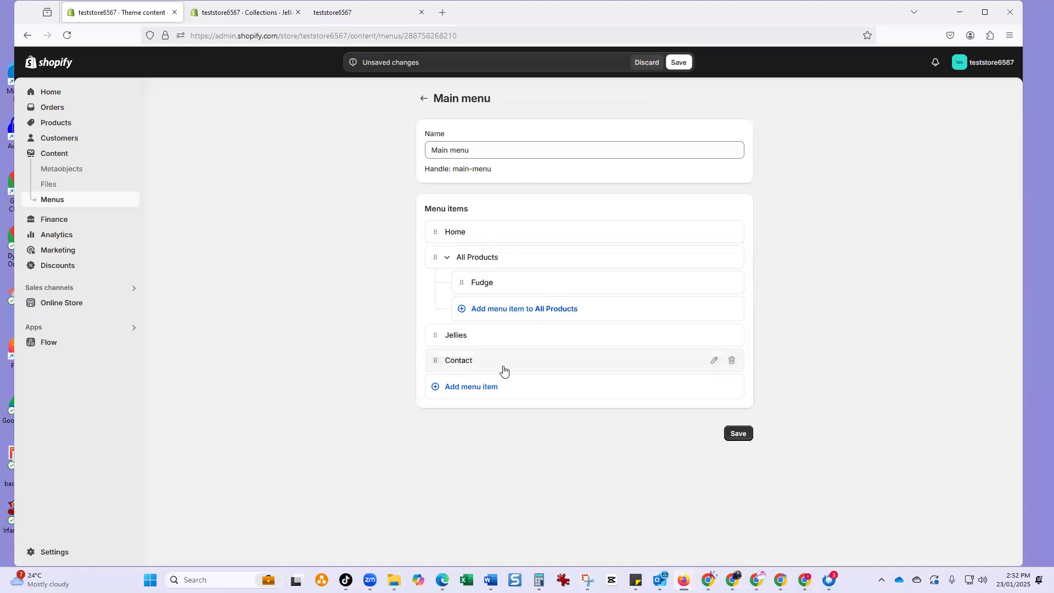
Move Fudge out of All Products to the top level above Jellies, and save the menu
{"action": "left_click", "coordinate": [485, 286]}
{"action": "left_click", "coordinate": [760, 316]}
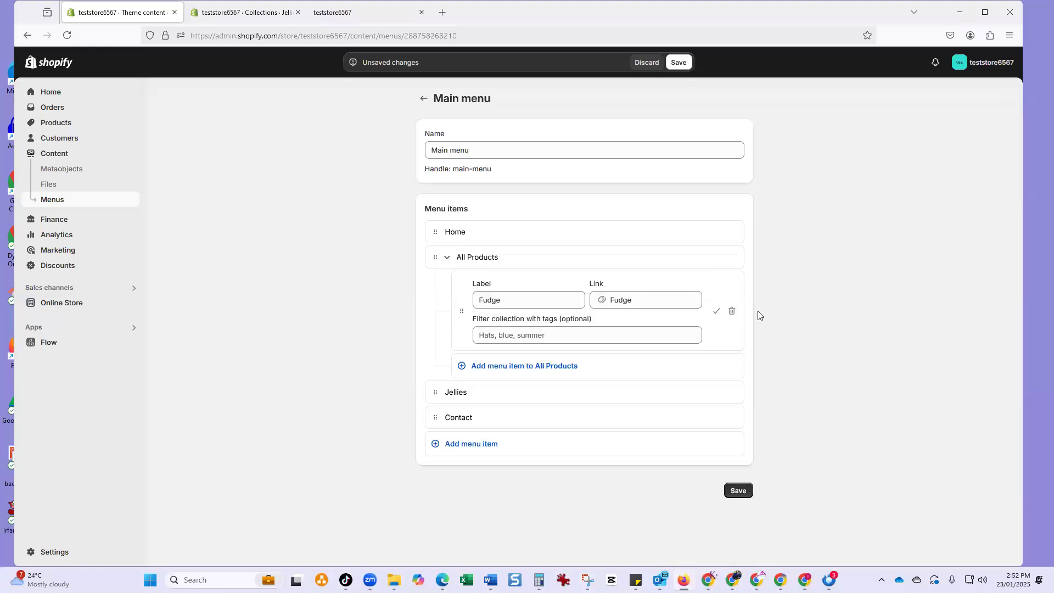
{"action": "left_click", "coordinate": [718, 312]}
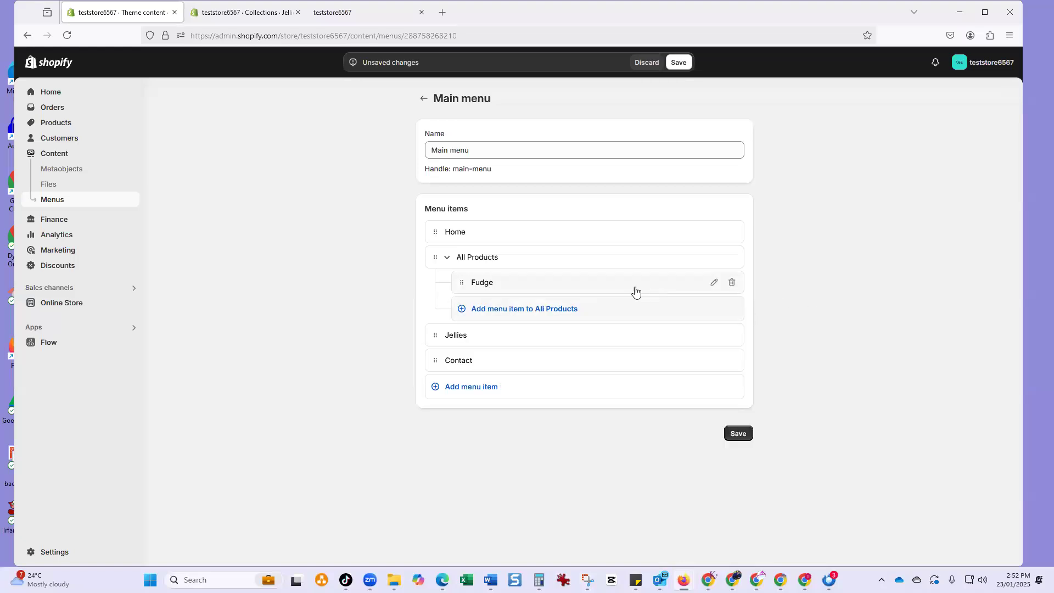
{"action": "left_click", "coordinate": [470, 283]}
{"action": "left_click", "coordinate": [717, 312]}
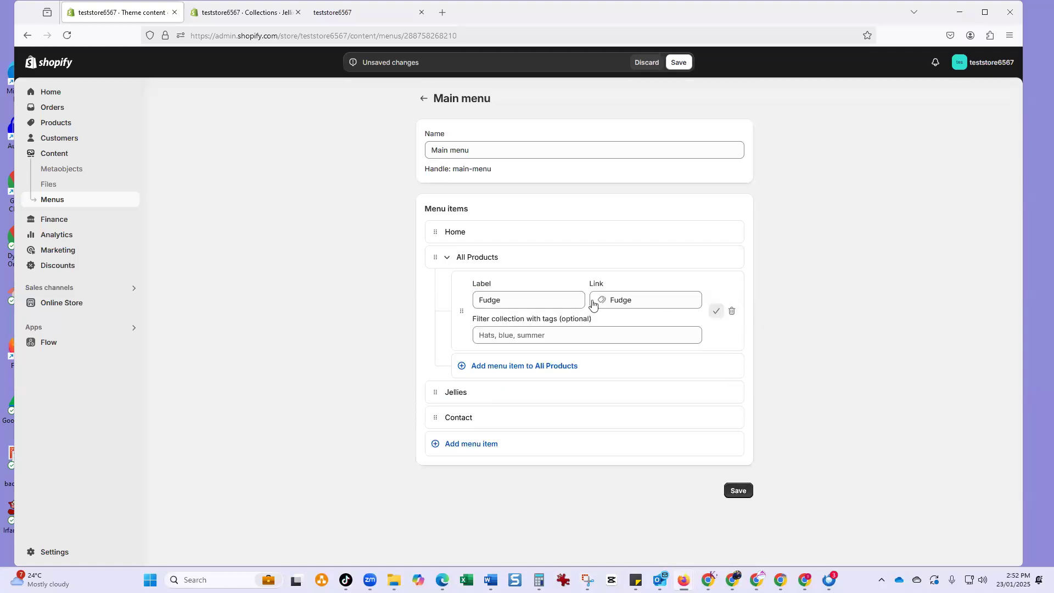
{"action": "left_click_drag", "start_coordinate": [462, 284], "coordinate": [707, 453]}
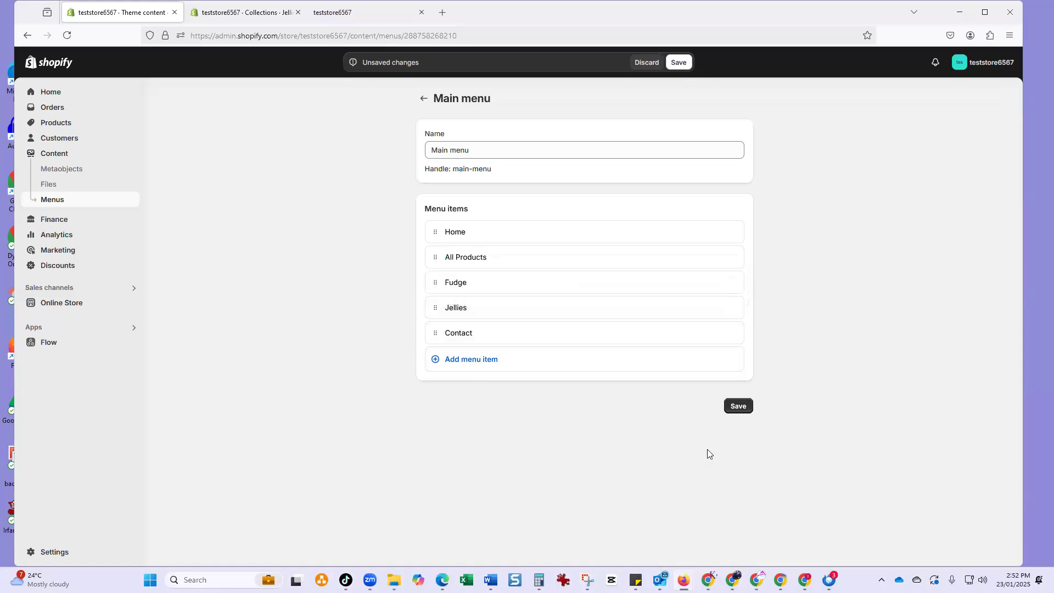
{"action": "left_click", "coordinate": [731, 407]}
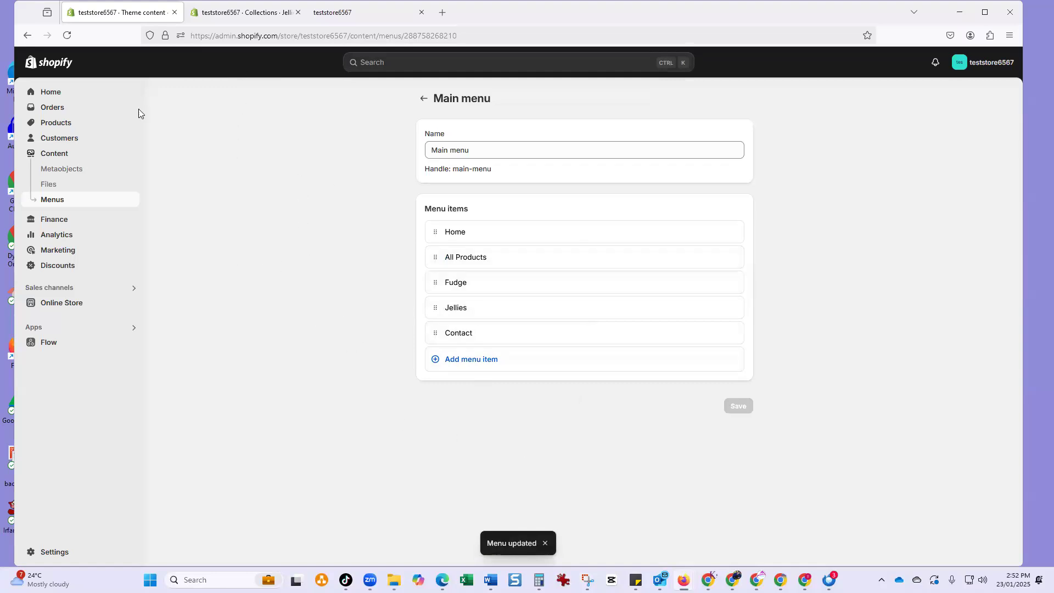
Reload the storefront to check the header menu, and follow the "Welcome to our store" announcement link
{"action": "left_click", "coordinate": [232, 15]}
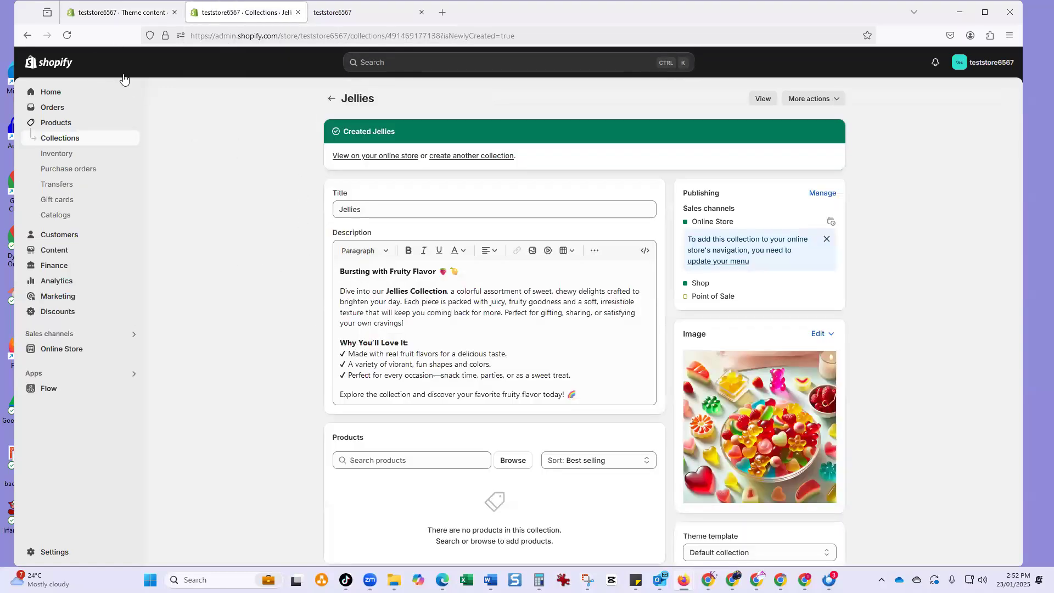
{"action": "left_click", "coordinate": [362, 15]}
{"action": "left_click", "coordinate": [69, 38]}
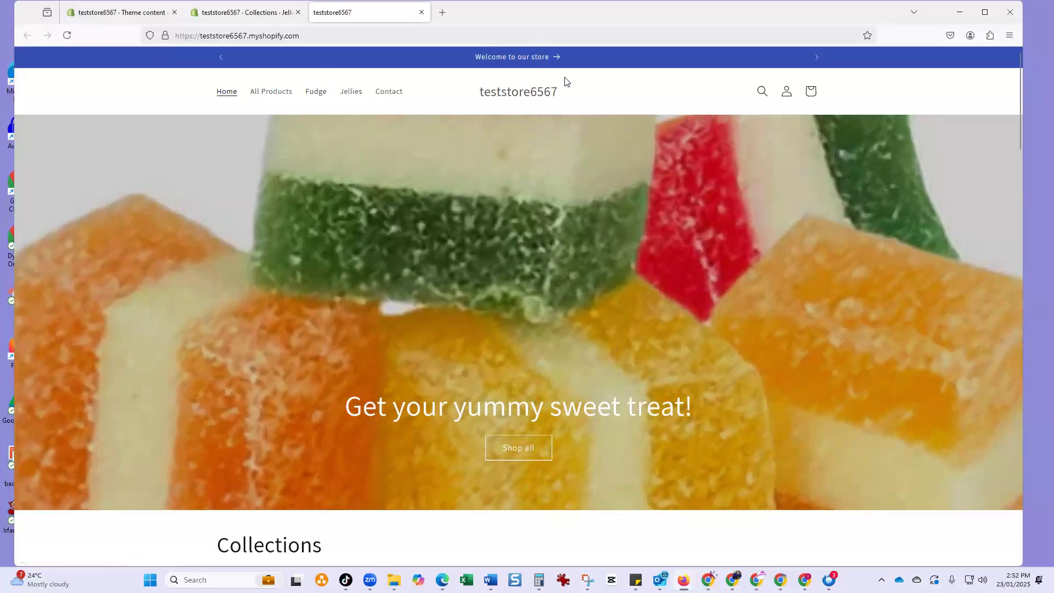
{"action": "left_click", "coordinate": [559, 60]}
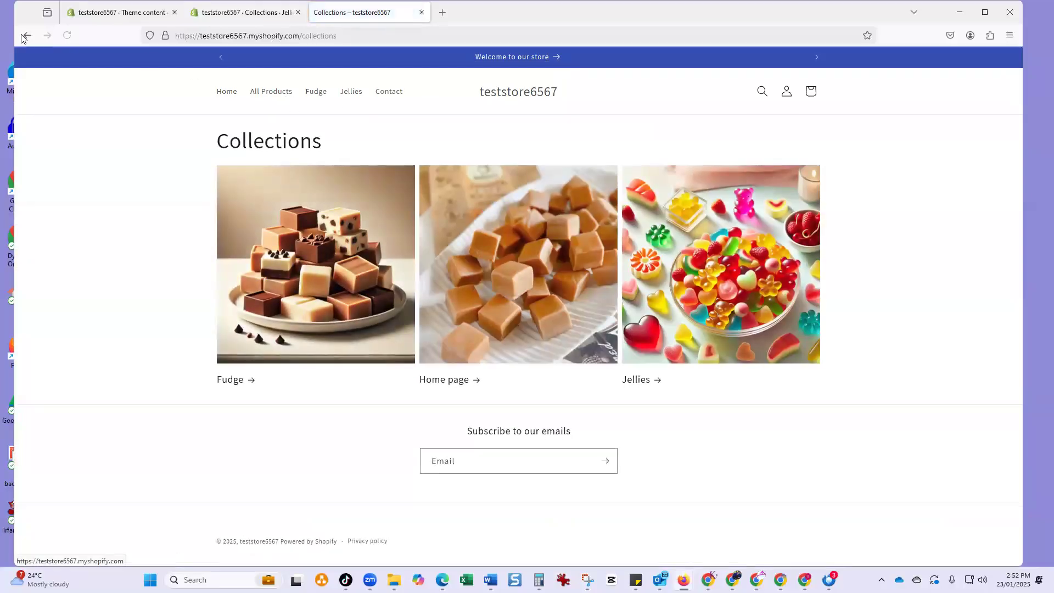
Return to the storefront home page and examine the blocks in its Collections section
{"action": "left_click", "coordinate": [26, 36]}
{"action": "scroll", "coordinate": [318, 328], "scroll_direction": "down", "scroll_amount": 5}
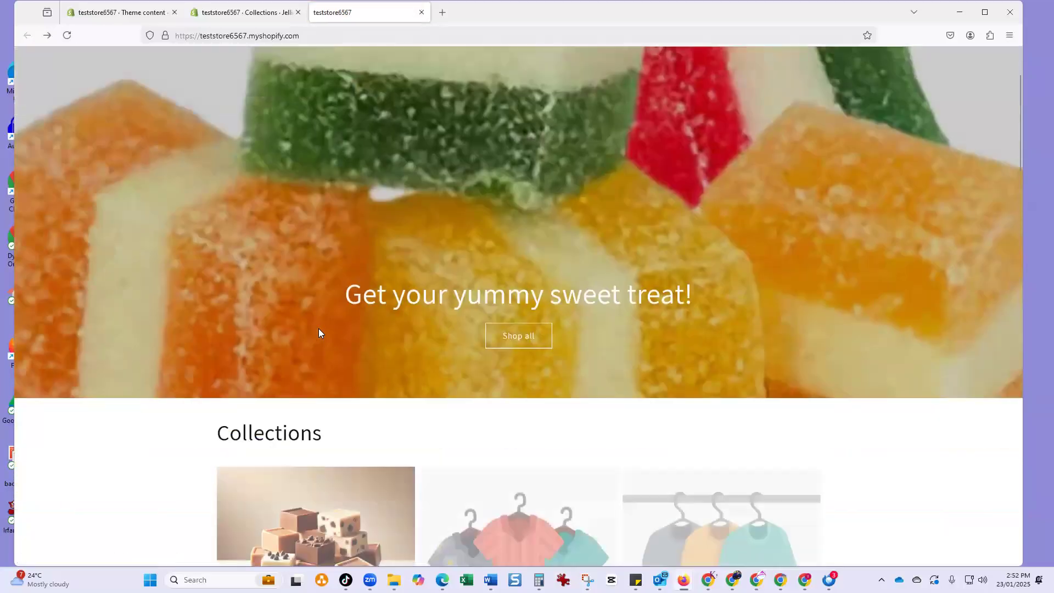
{"action": "scroll", "coordinate": [379, 346], "scroll_direction": "down", "scroll_amount": 7}
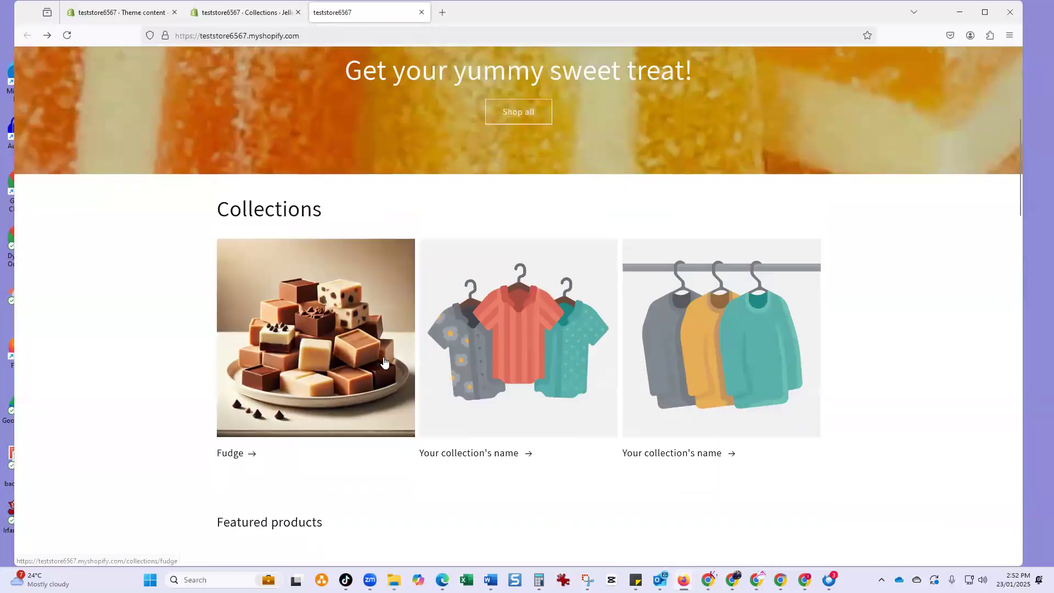
Switch back to the store admin and open the live Dawn theme from Online Store for customization
{"action": "left_click", "coordinate": [156, 12]}
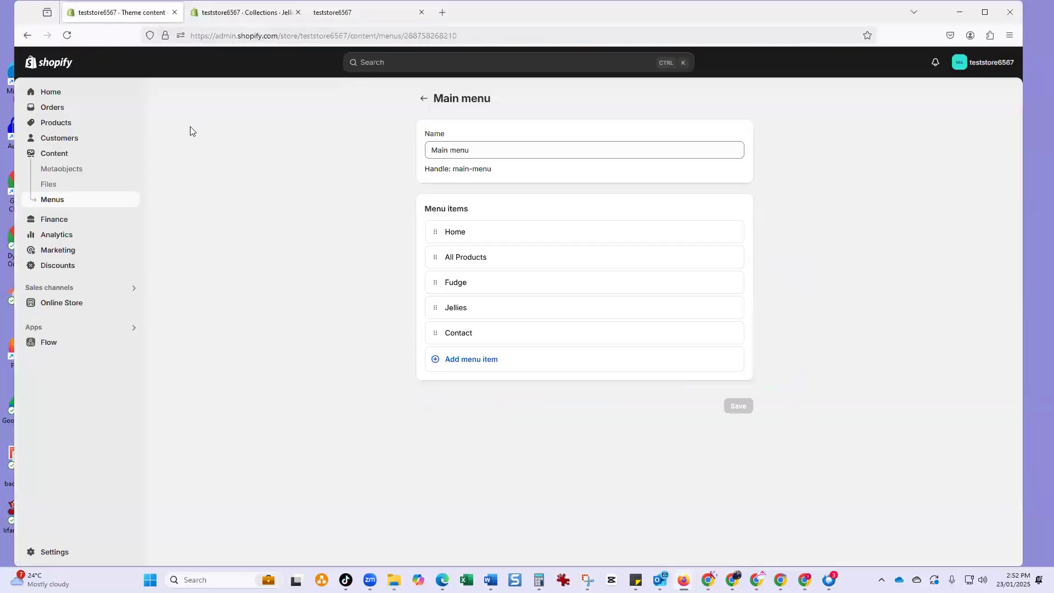
{"action": "left_click", "coordinate": [61, 307]}
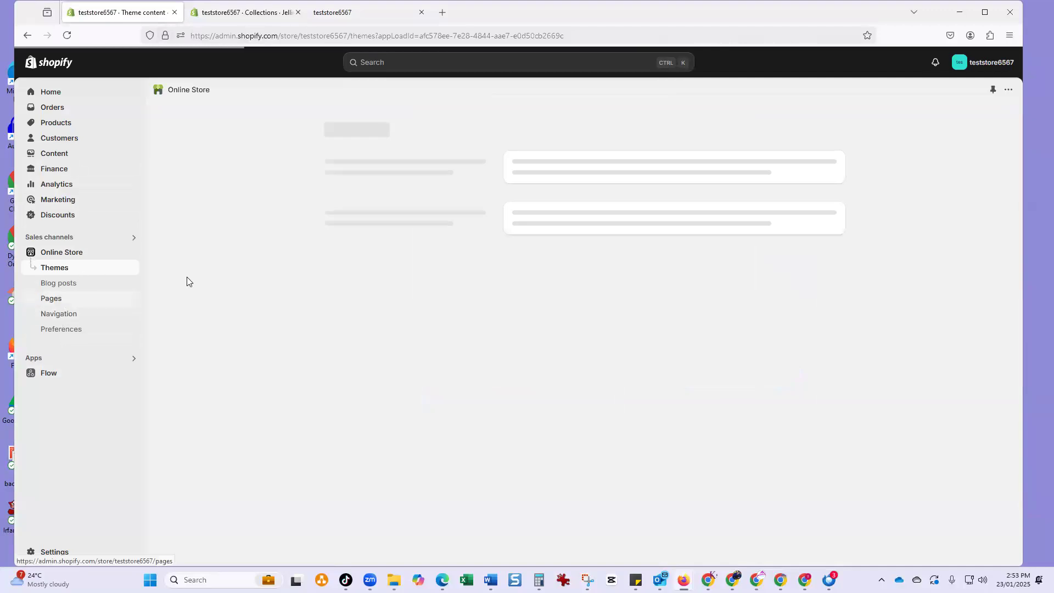
{"action": "left_click", "coordinate": [805, 365]}
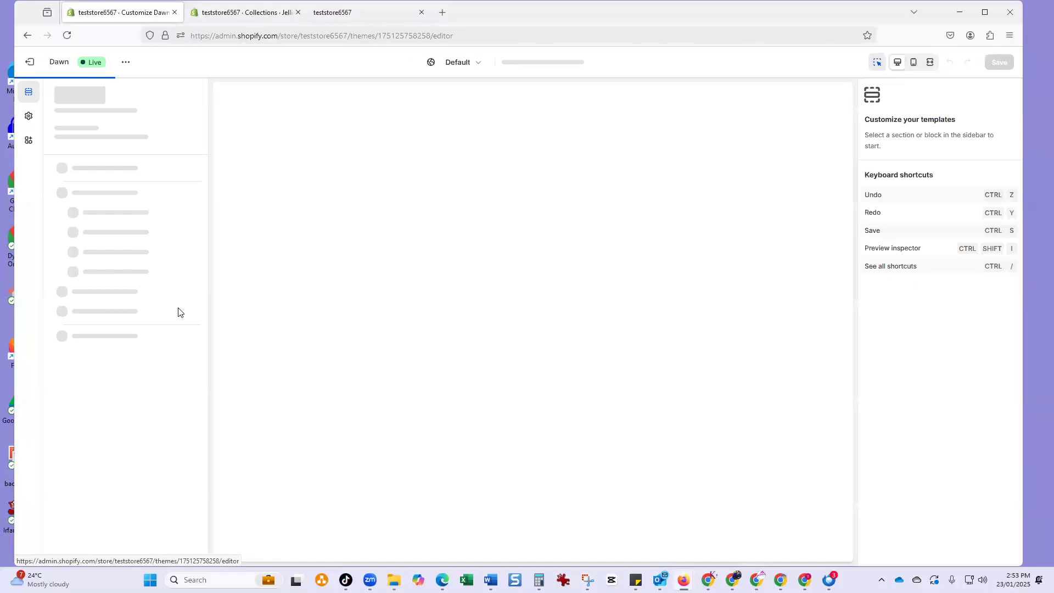
Assign the Jellies collection to the middle placeholder block of the home page's Collections section and save
{"action": "scroll", "coordinate": [454, 379], "scroll_direction": "down", "scroll_amount": 7}
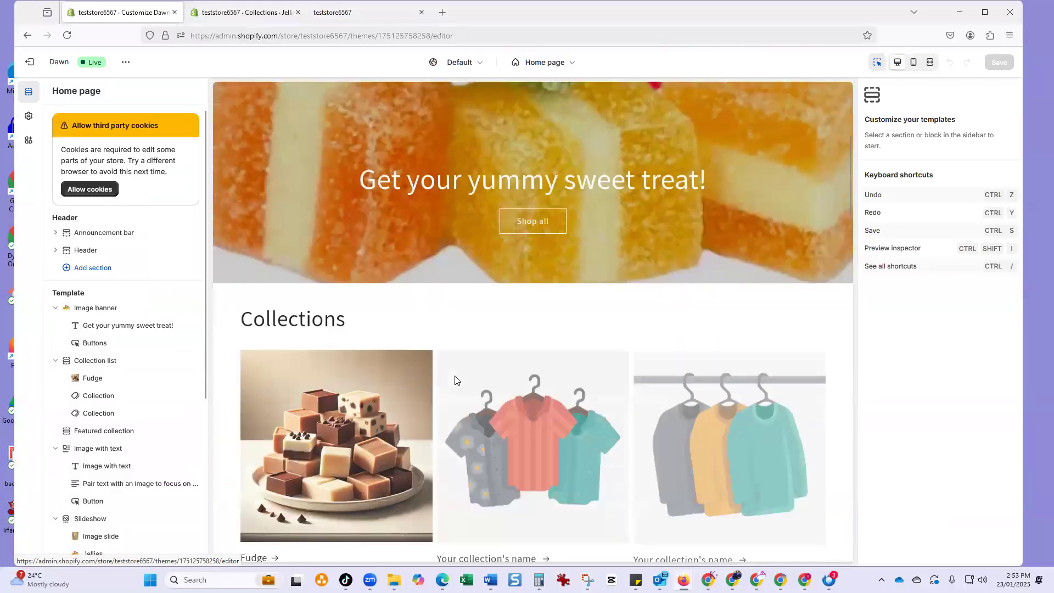
{"action": "left_click", "coordinate": [588, 289]}
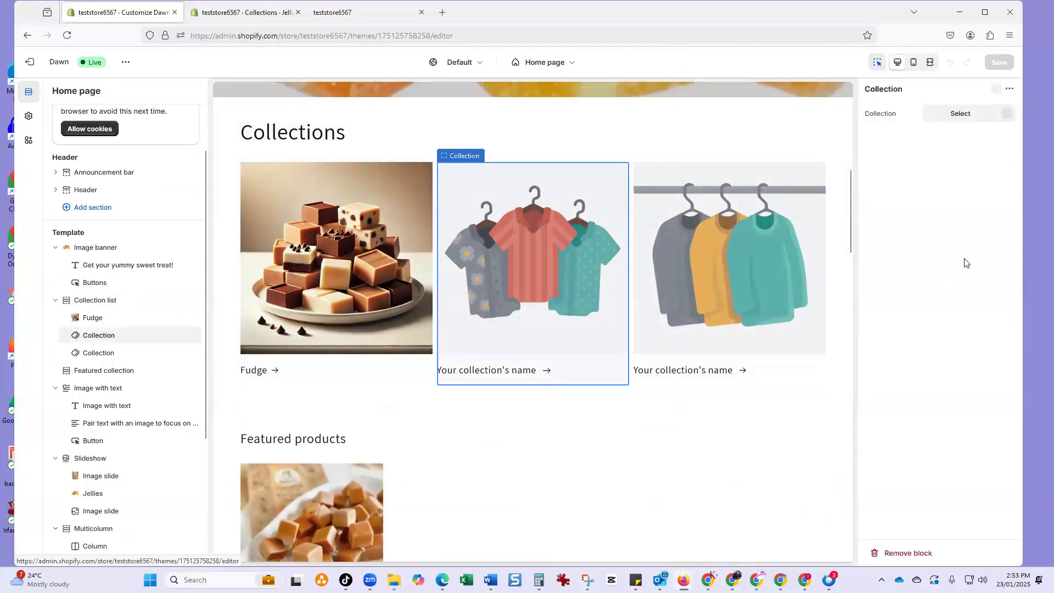
{"action": "left_click", "coordinate": [945, 116]}
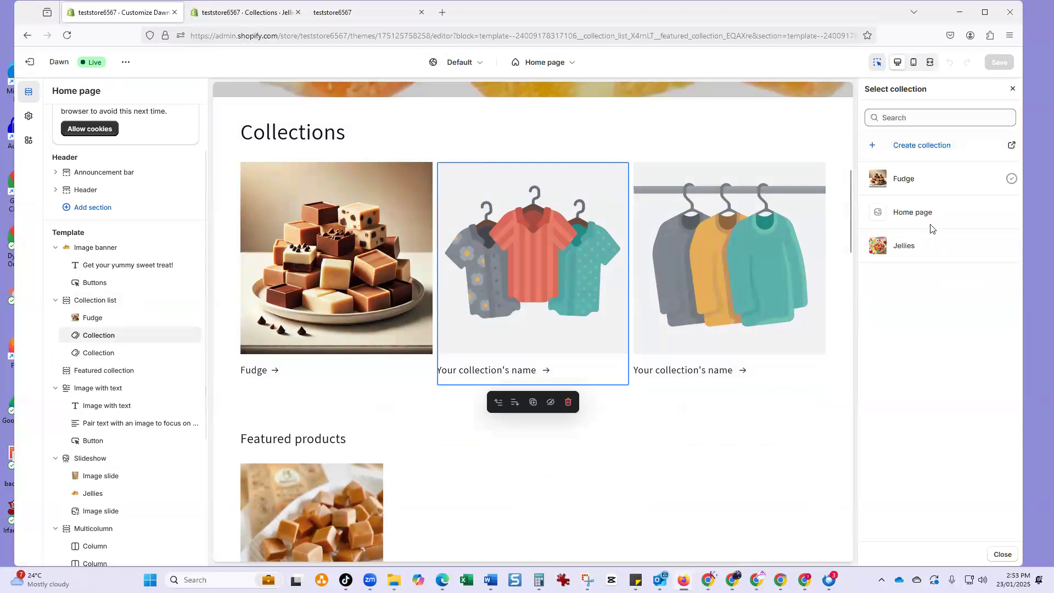
{"action": "left_click", "coordinate": [927, 245]}
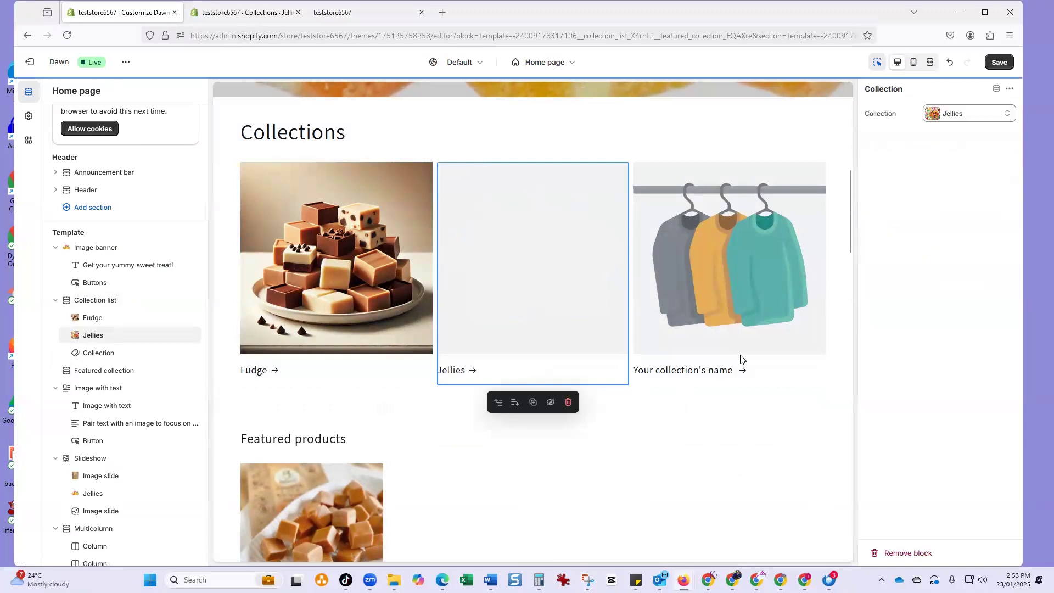
{"action": "left_click", "coordinate": [999, 62]}
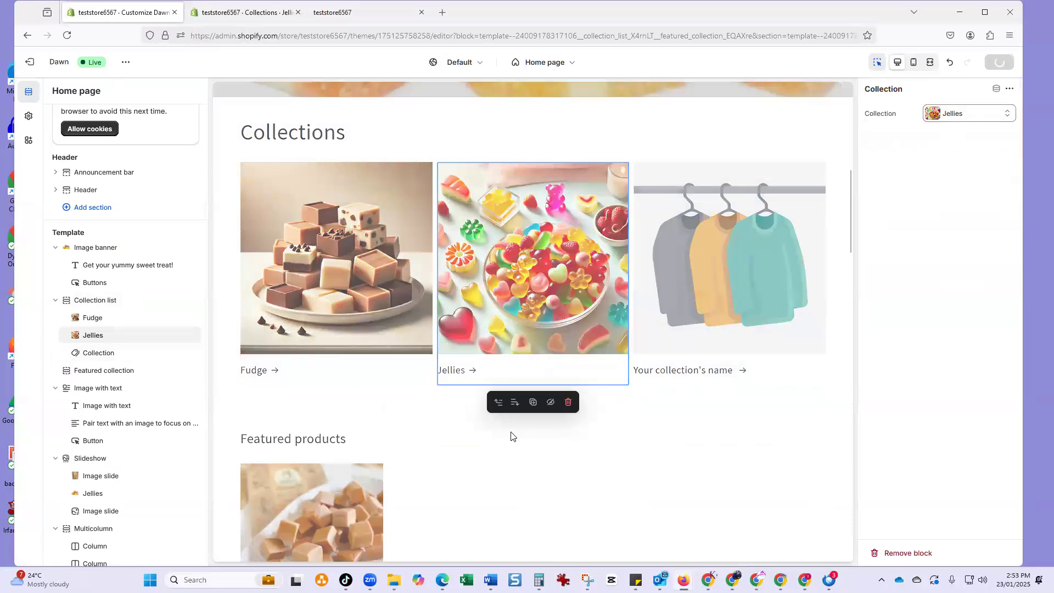
Change the heading of the Featured collection section on the home page to "Best Sellers"
{"action": "scroll", "coordinate": [408, 445], "scroll_direction": "down", "scroll_amount": 4}
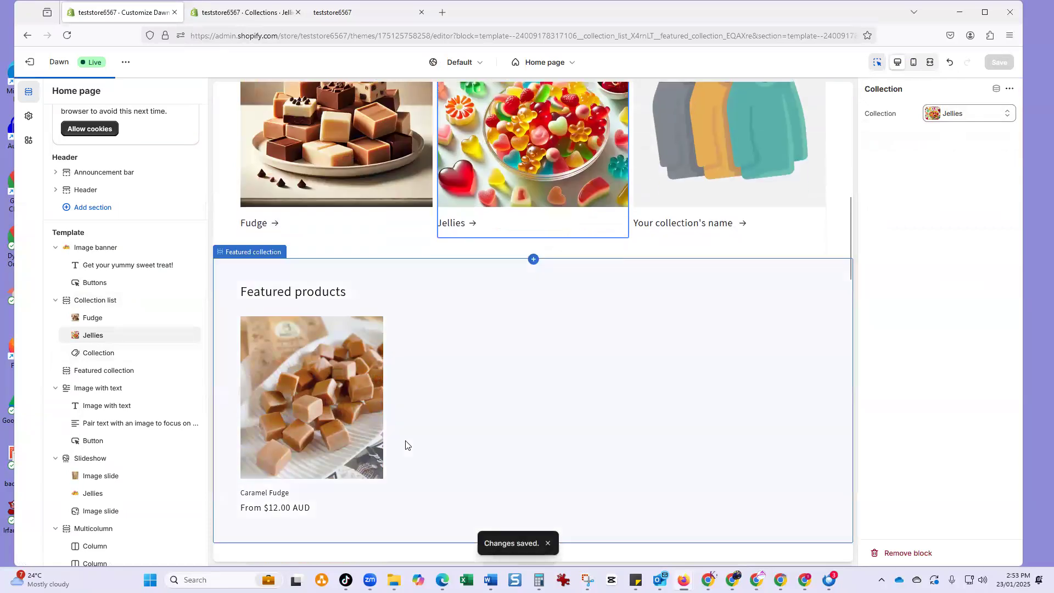
{"action": "scroll", "coordinate": [407, 445], "scroll_direction": "up", "scroll_amount": 2}
{"action": "scroll", "coordinate": [256, 404], "scroll_direction": "down", "scroll_amount": 2}
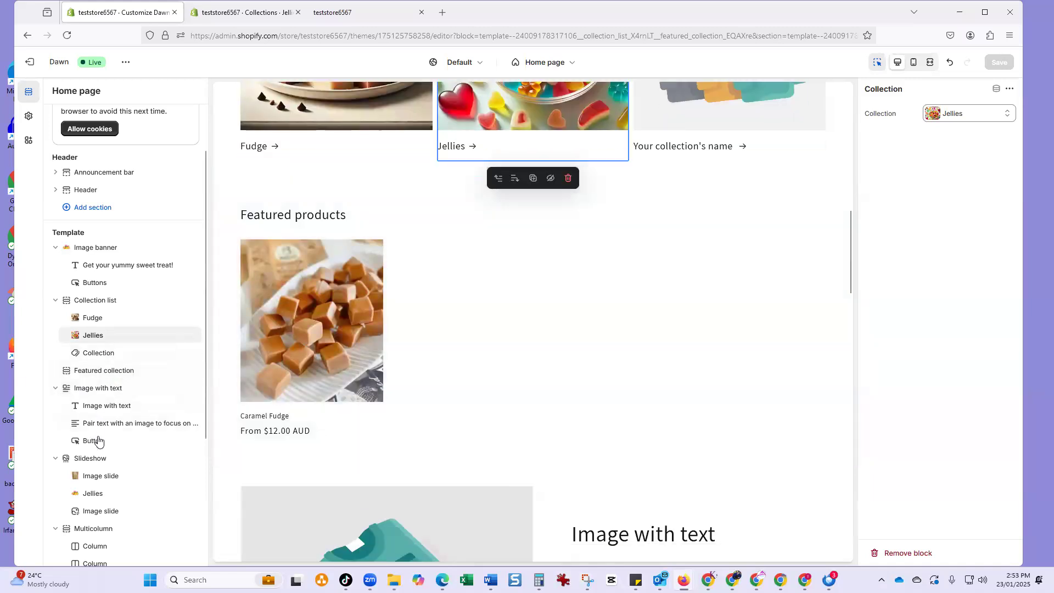
{"action": "scroll", "coordinate": [96, 450], "scroll_direction": "down", "scroll_amount": 2}
{"action": "scroll", "coordinate": [237, 383], "scroll_direction": "down", "scroll_amount": 2}
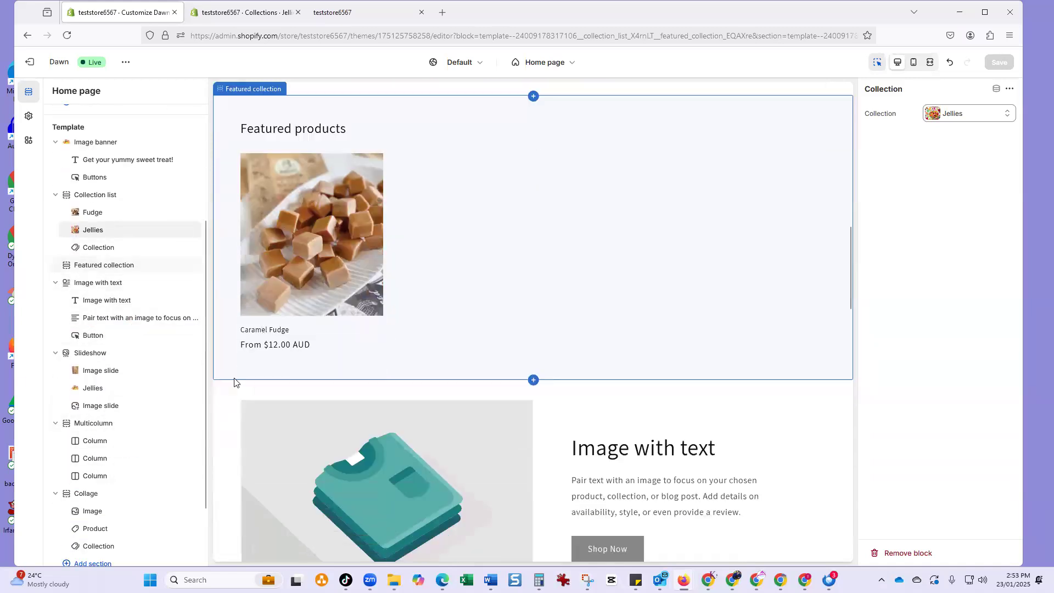
{"action": "scroll", "coordinate": [138, 377], "scroll_direction": "up", "scroll_amount": 2}
{"action": "left_click", "coordinate": [109, 372]}
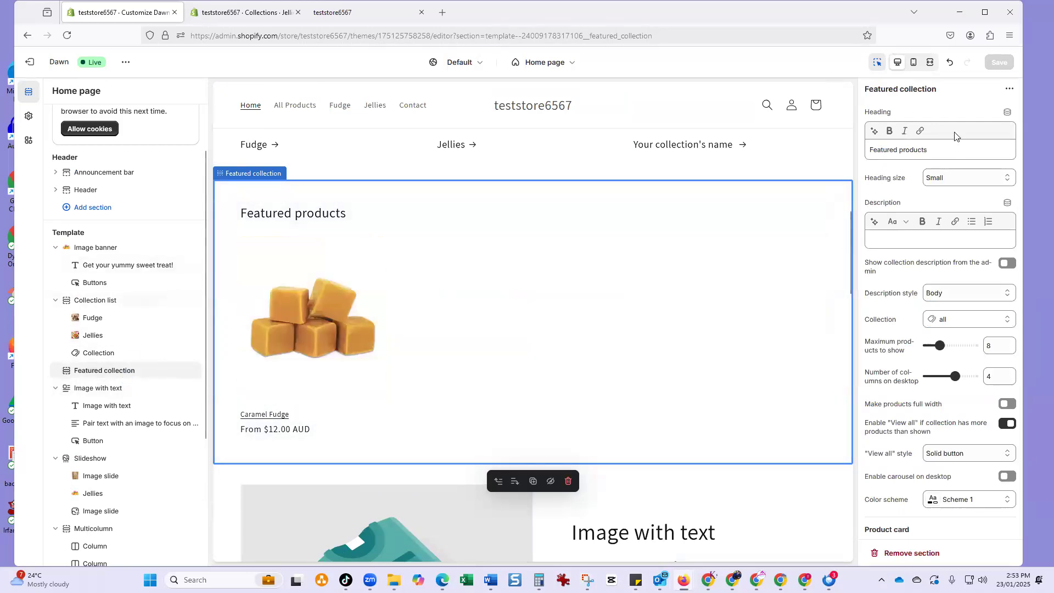
{"action": "left_click_drag", "start_coordinate": [929, 150], "coordinate": [871, 144]}
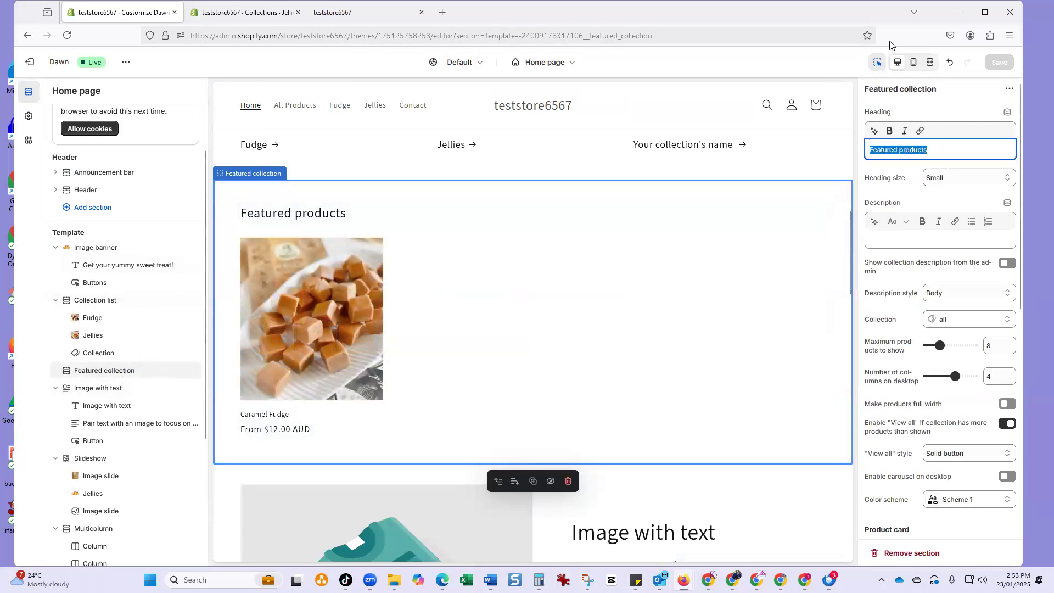
{"action": "type", "text": "Best Sellers"}
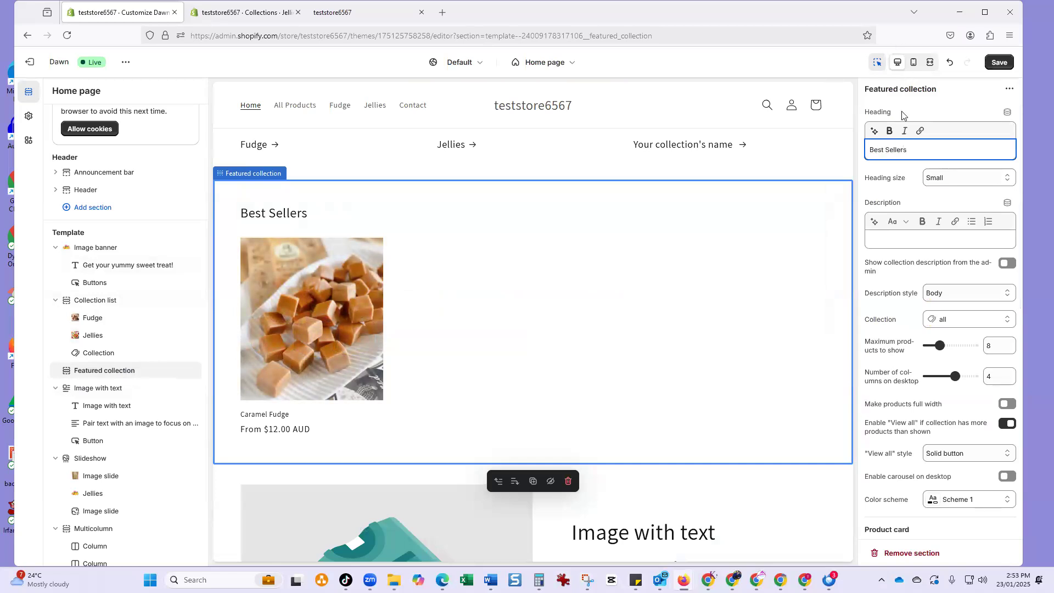
Generate a section description from the prompt "Best sellers" in the Expert tone and insert the suggestion starting "Discover our top-rated best sellers"
{"action": "scroll", "coordinate": [906, 353], "scroll_direction": "down", "scroll_amount": 5}
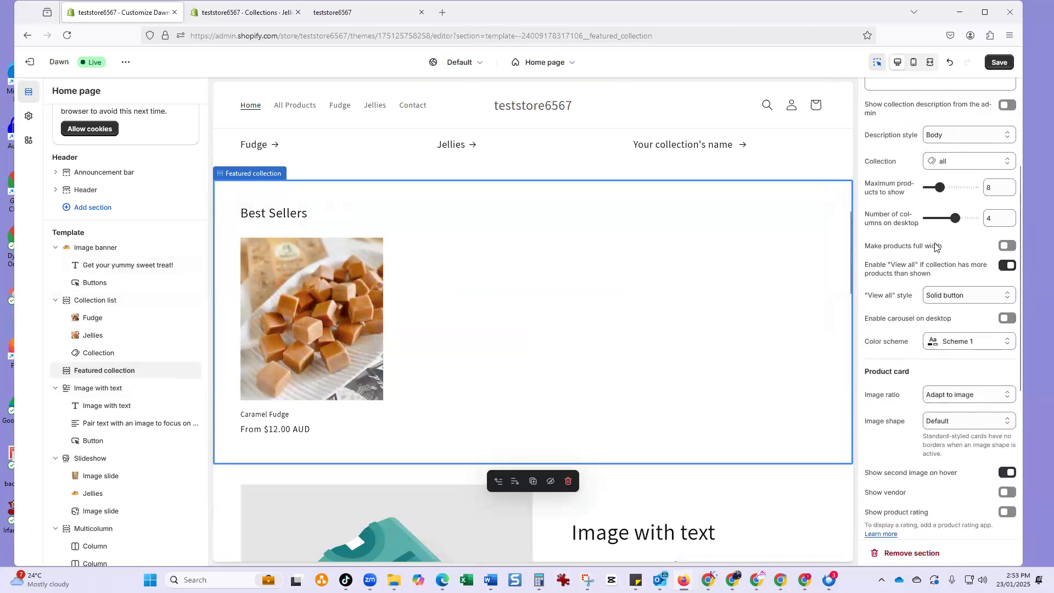
{"action": "scroll", "coordinate": [936, 247], "scroll_direction": "up", "scroll_amount": 5}
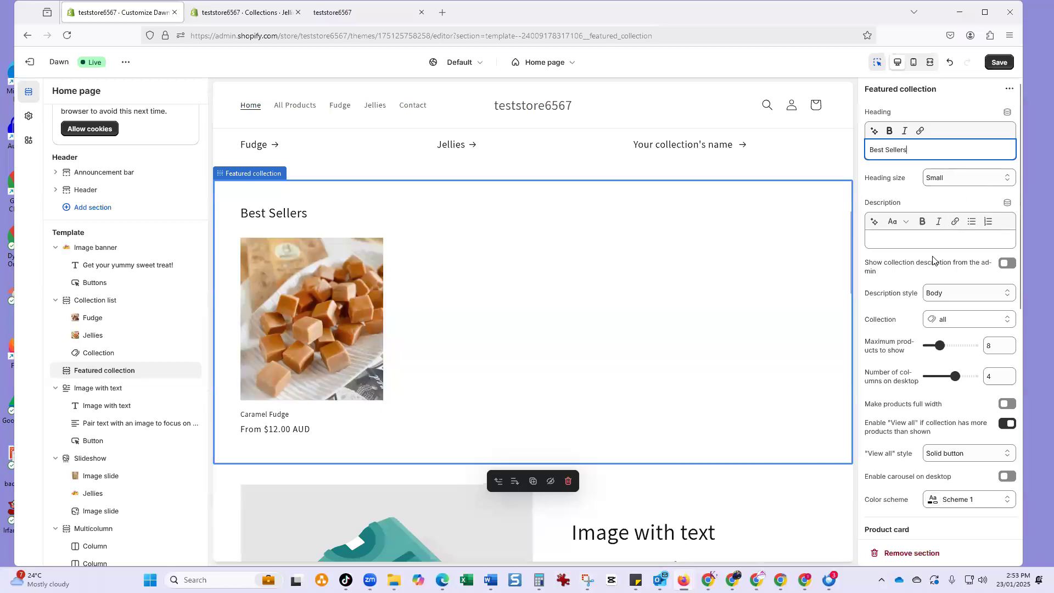
{"action": "scroll", "coordinate": [933, 258], "scroll_direction": "down", "scroll_amount": 2}
{"action": "left_click", "coordinate": [875, 169]}
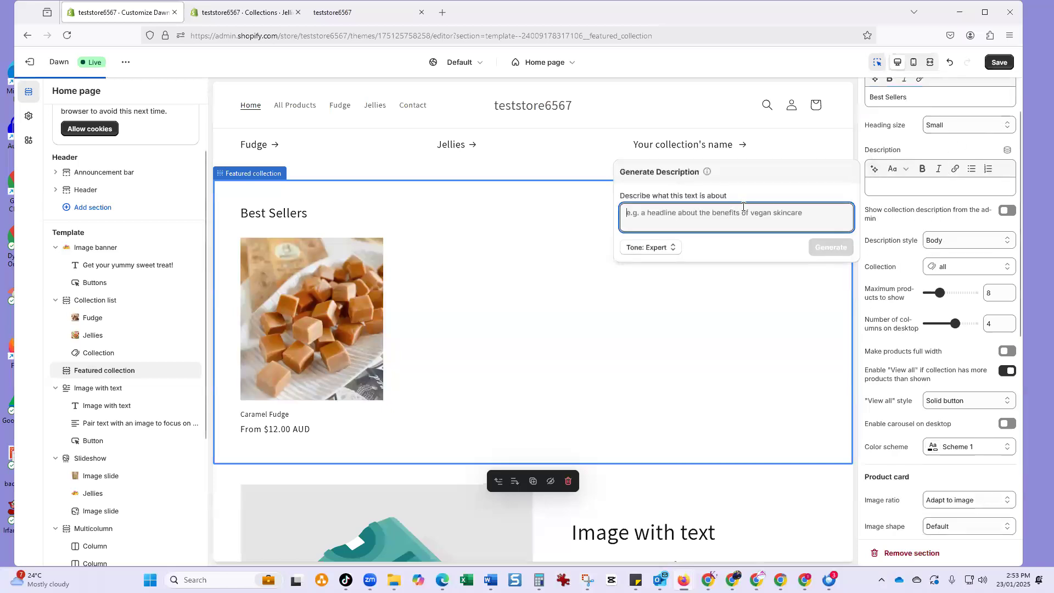
{"action": "type", "text": "Best sellers"}
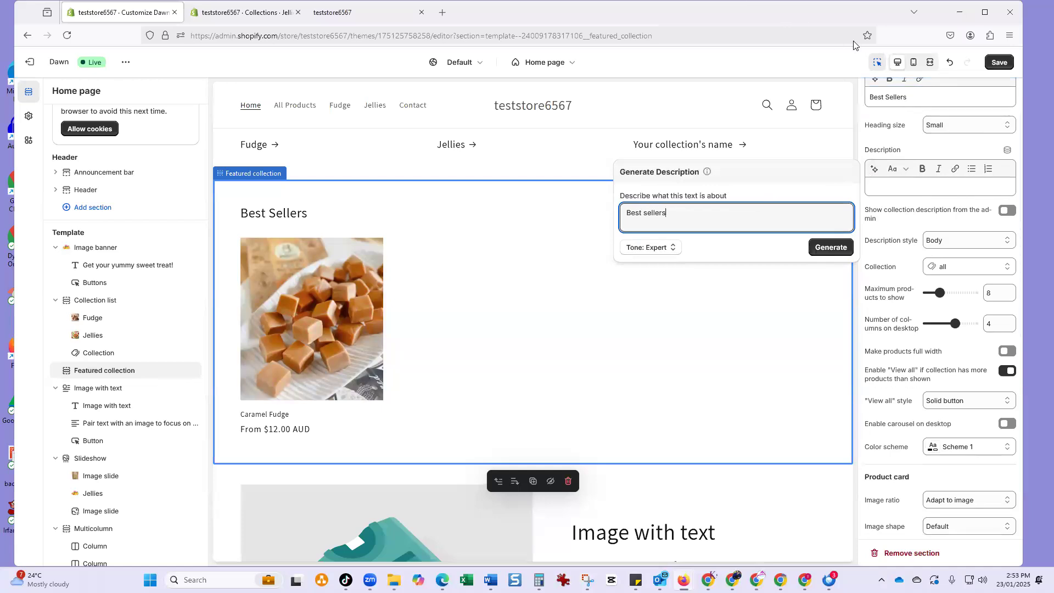
{"action": "left_click", "coordinate": [832, 247]}
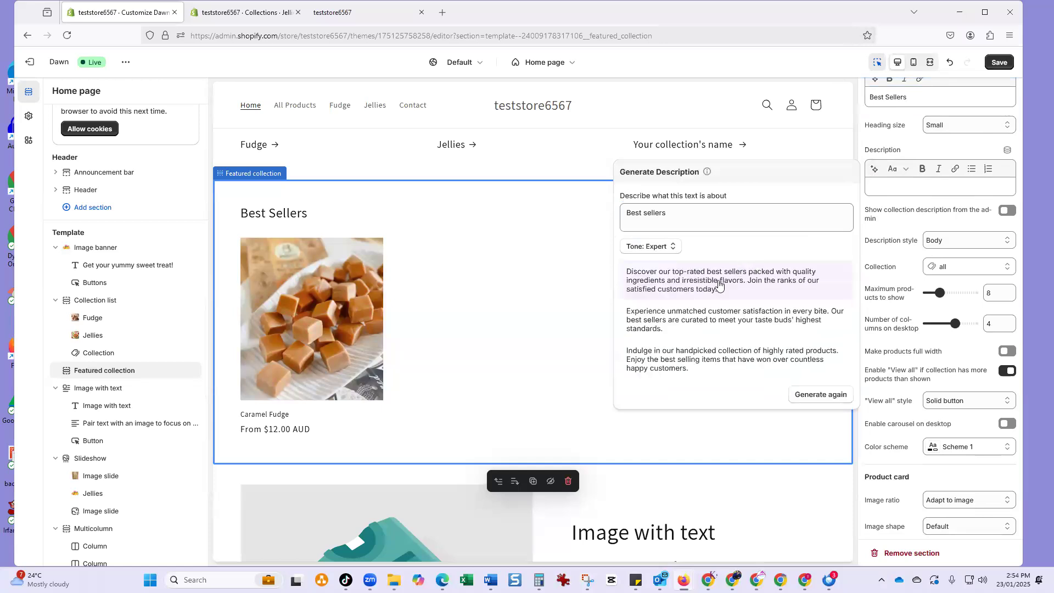
{"action": "left_click", "coordinate": [710, 284]}
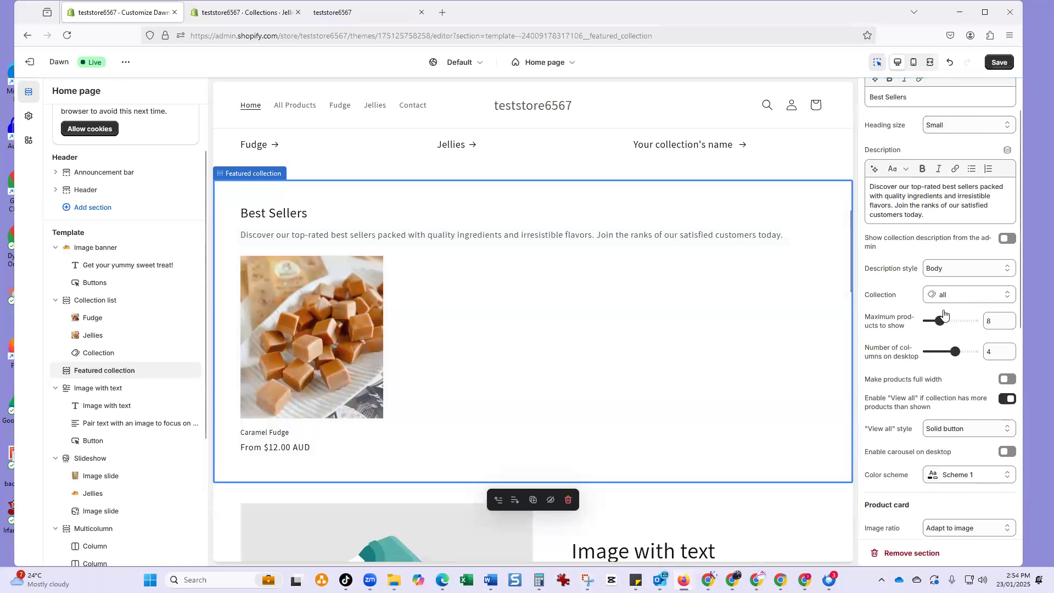
Review the remaining layout, product card and collection settings of the Best Sellers section, and save the theme changes
{"action": "scroll", "coordinate": [944, 314], "scroll_direction": "down", "scroll_amount": 2}
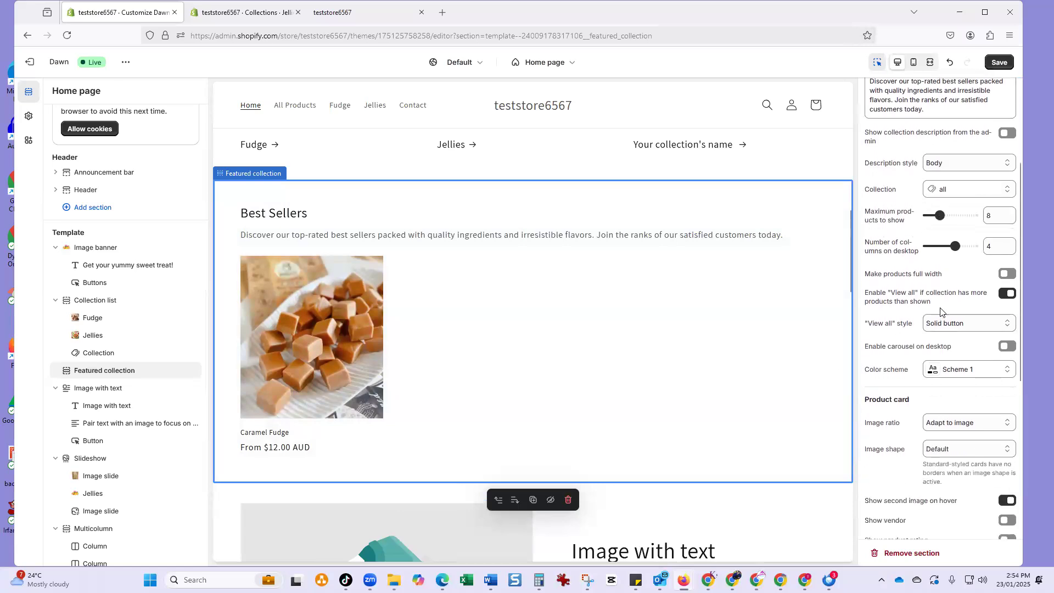
{"action": "scroll", "coordinate": [937, 330], "scroll_direction": "down", "scroll_amount": 2}
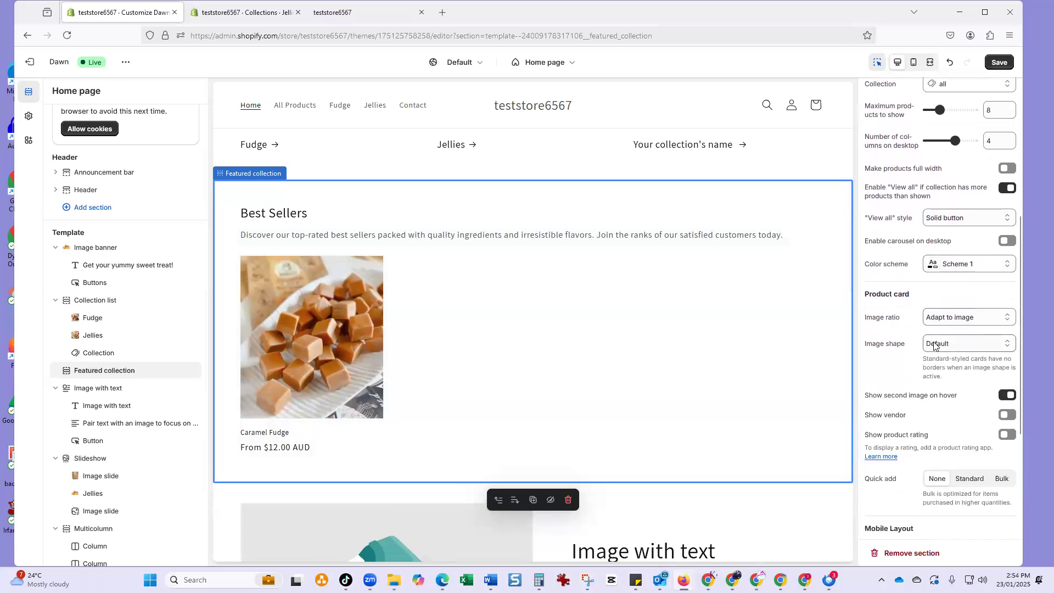
{"action": "scroll", "coordinate": [935, 344], "scroll_direction": "down", "scroll_amount": 3}
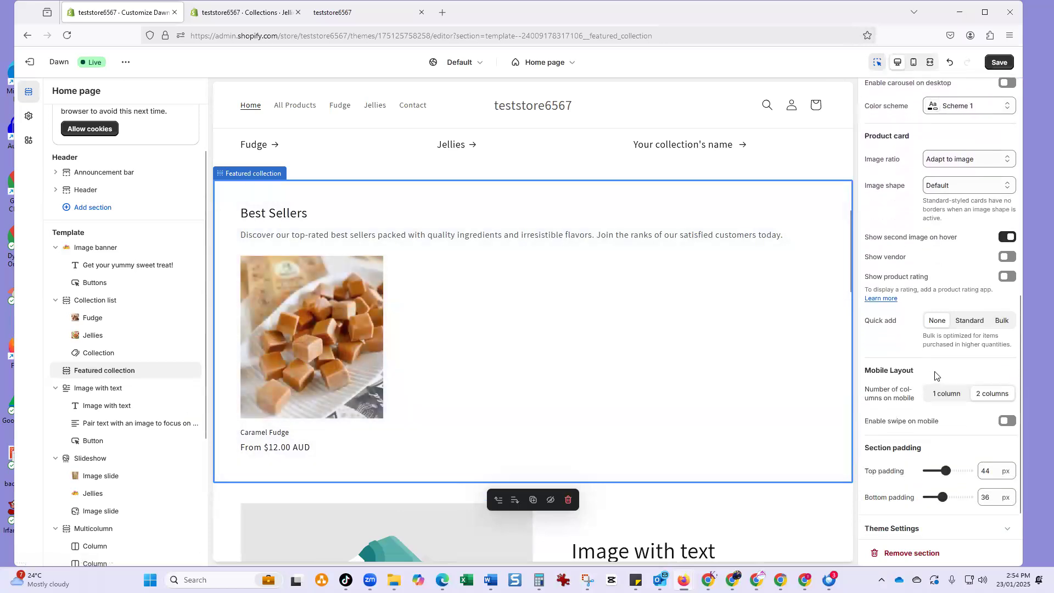
{"action": "scroll", "coordinate": [935, 375], "scroll_direction": "down", "scroll_amount": 1}
{"action": "scroll", "coordinate": [939, 385], "scroll_direction": "up", "scroll_amount": 4}
{"action": "scroll", "coordinate": [943, 403], "scroll_direction": "up", "scroll_amount": 3}
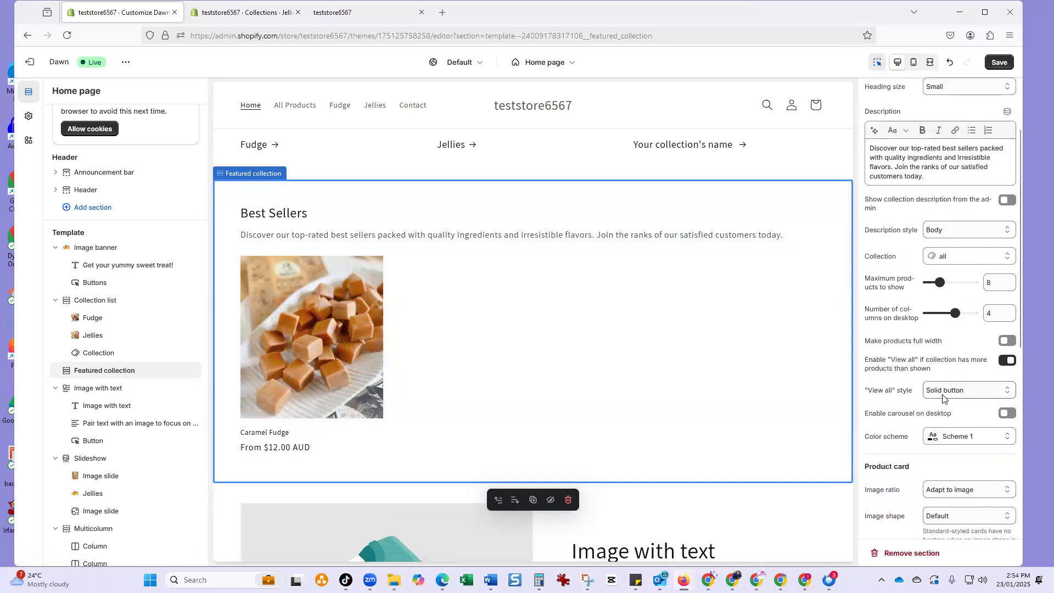
{"action": "scroll", "coordinate": [942, 399], "scroll_direction": "up", "scroll_amount": 1}
{"action": "left_click", "coordinate": [943, 312]}
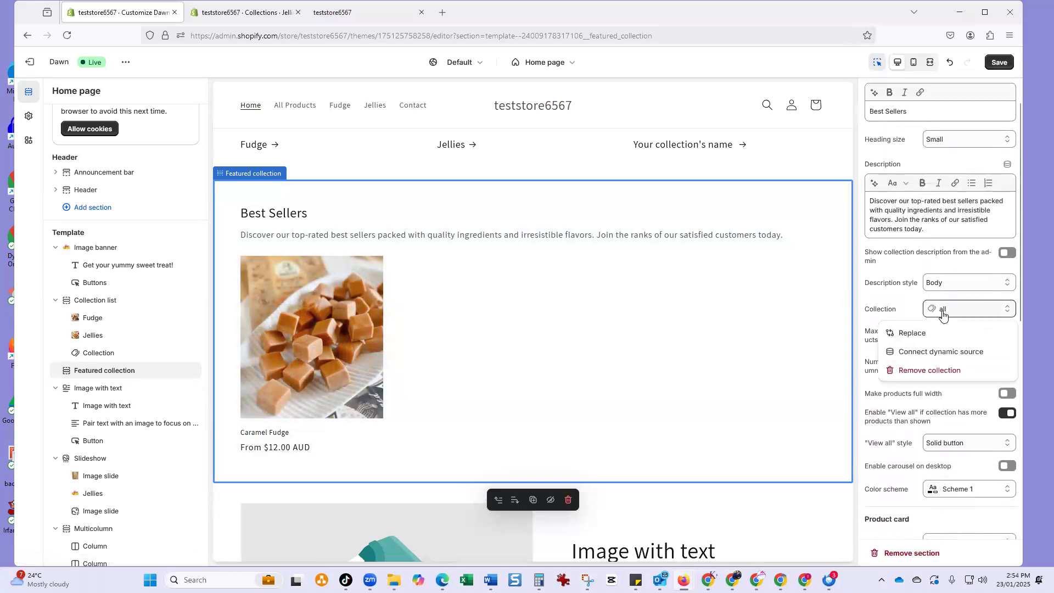
{"action": "left_click", "coordinate": [999, 62]}
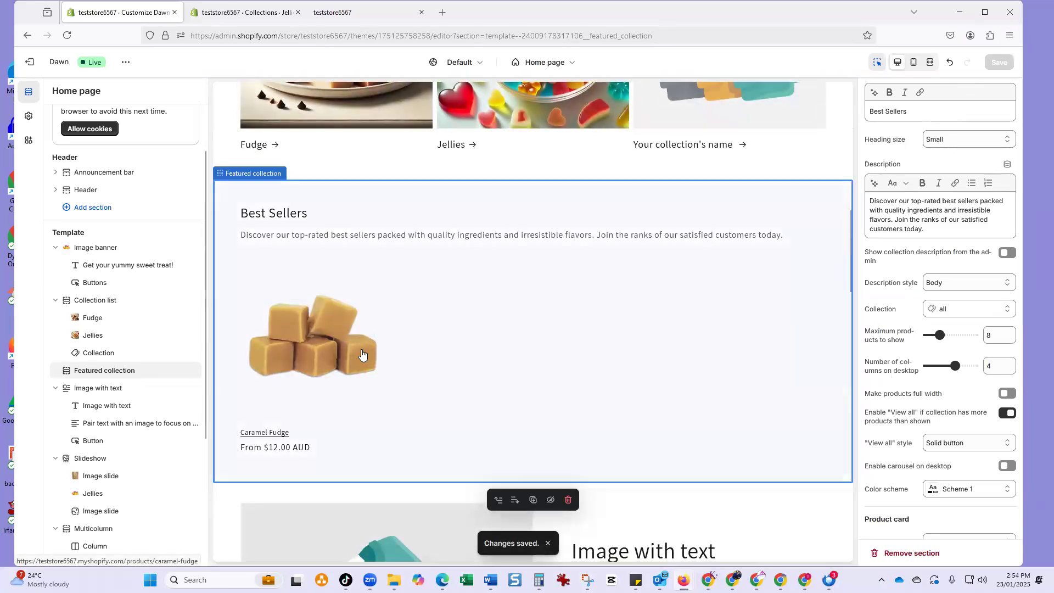
Check which dynamic sources are available for the Best Sellers section's collection
{"action": "scroll", "coordinate": [956, 248], "scroll_direction": "up", "scroll_amount": 1}
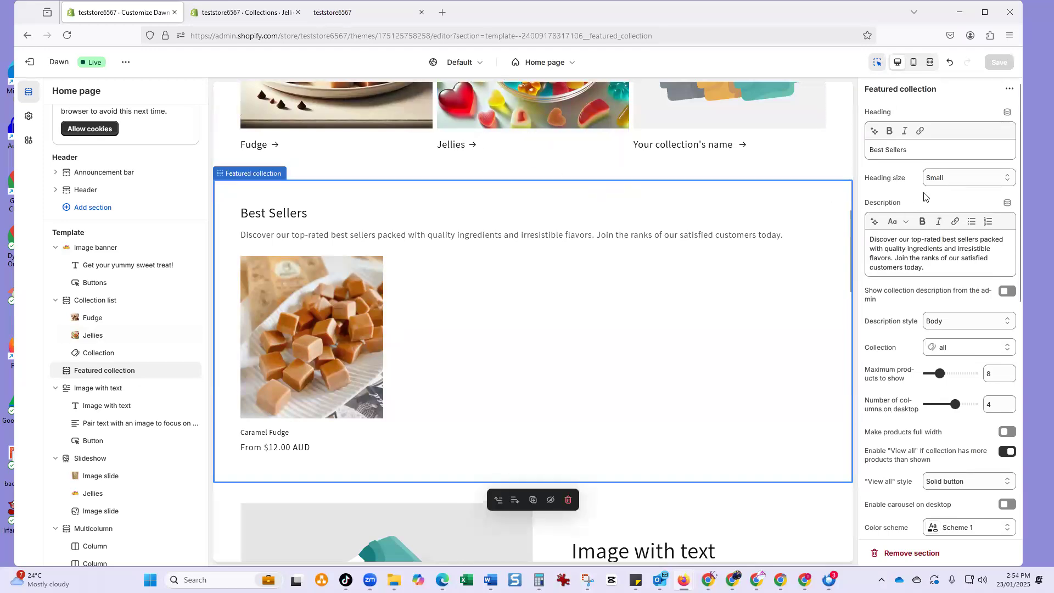
{"action": "scroll", "coordinate": [924, 197], "scroll_direction": "down", "scroll_amount": 2}
{"action": "scroll", "coordinate": [938, 223], "scroll_direction": "down", "scroll_amount": 1}
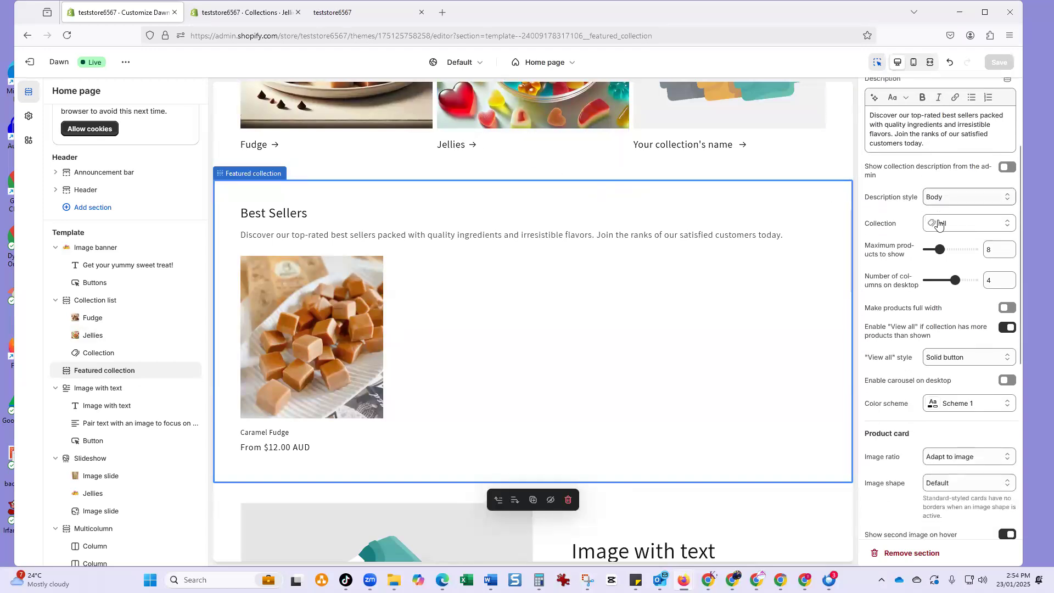
{"action": "left_click", "coordinate": [941, 191]}
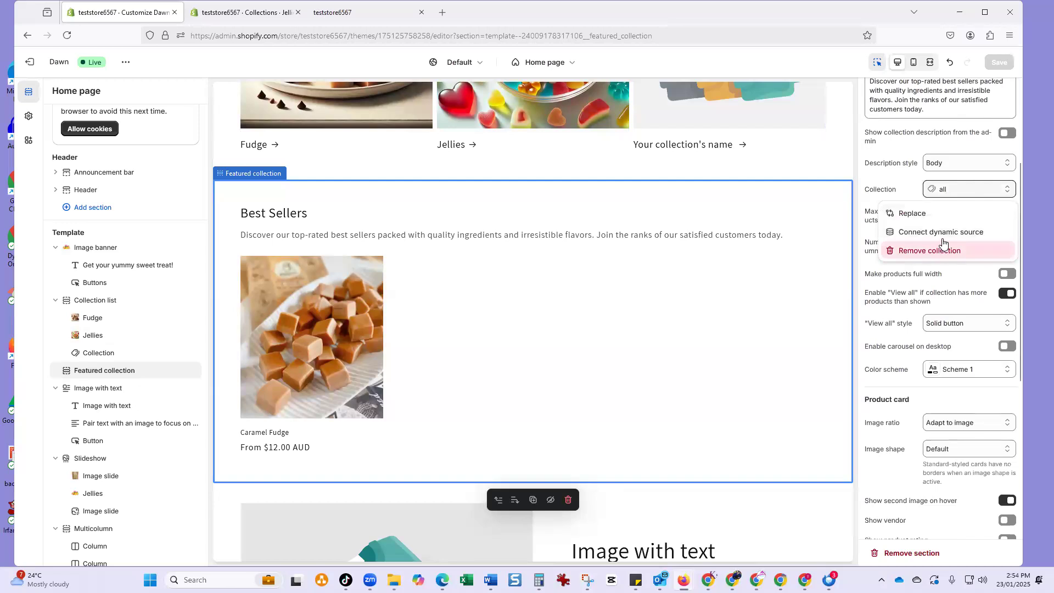
{"action": "left_click", "coordinate": [940, 232]}
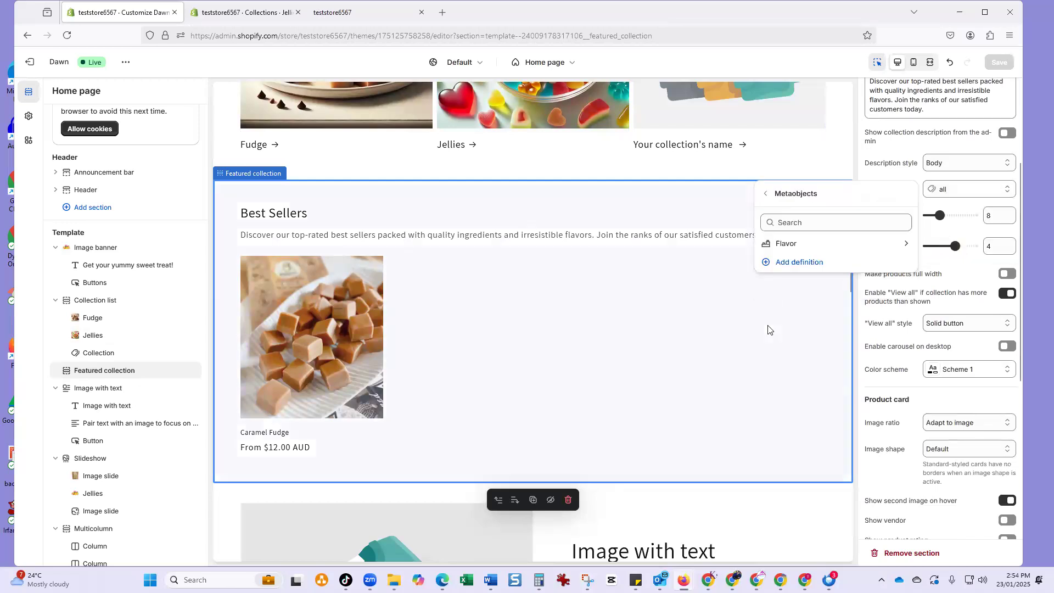
{"action": "left_click", "coordinate": [767, 194]}
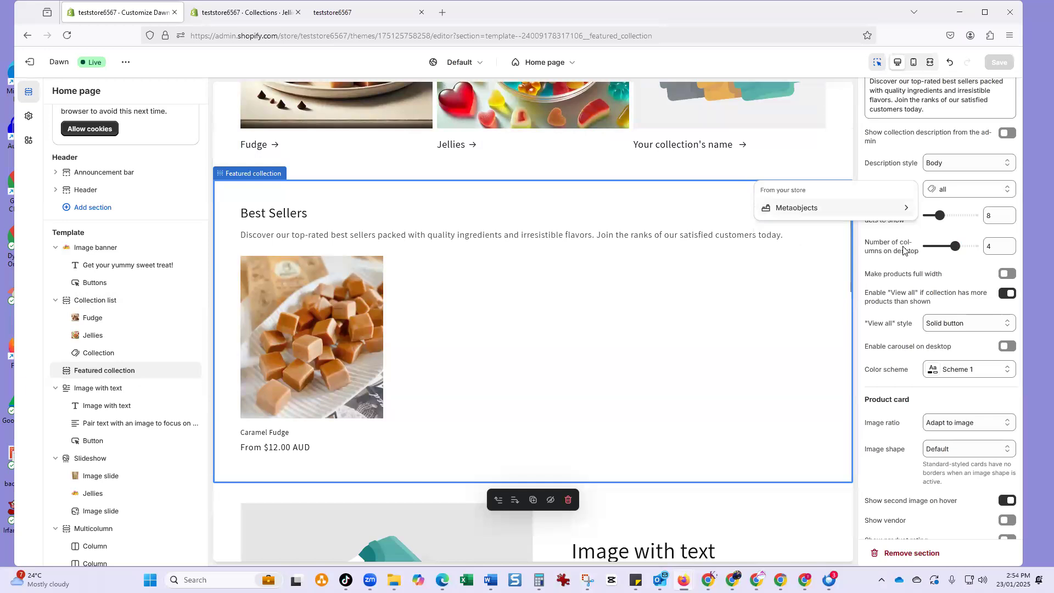
Replace the collection shown in the Best Sellers section with Jellies
{"action": "left_click", "coordinate": [946, 191]}
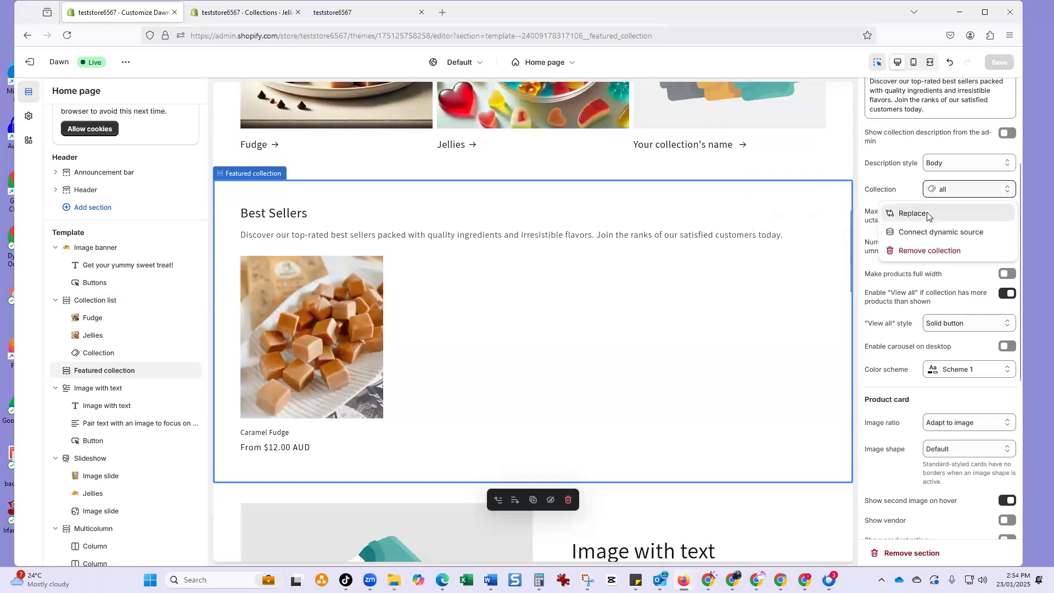
{"action": "left_click", "coordinate": [927, 215]}
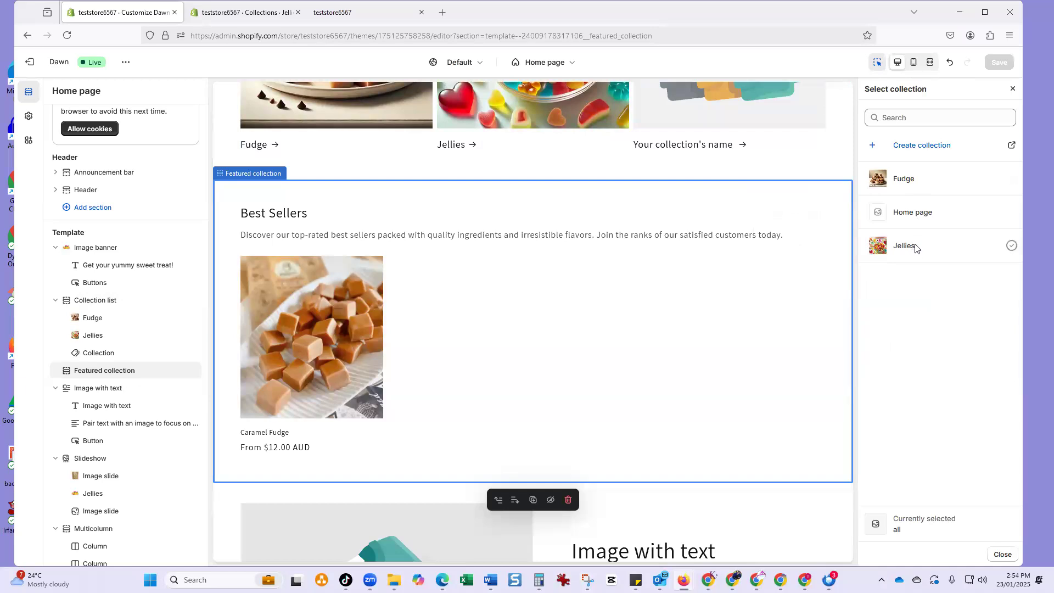
{"action": "left_click", "coordinate": [916, 247]}
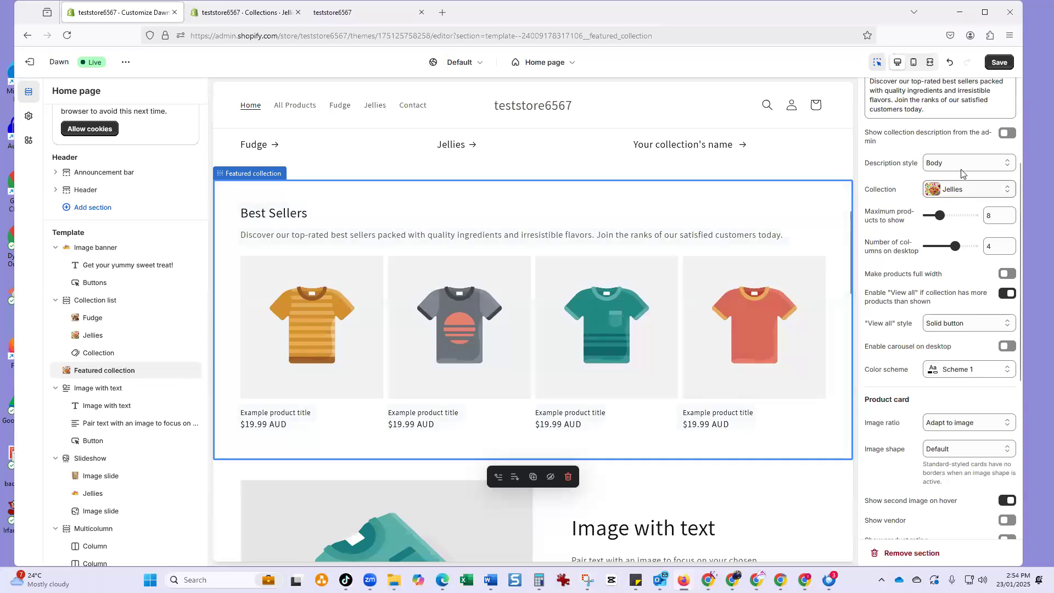
Set the Best Sellers section's collection to Fudge
{"action": "left_click", "coordinate": [960, 187]}
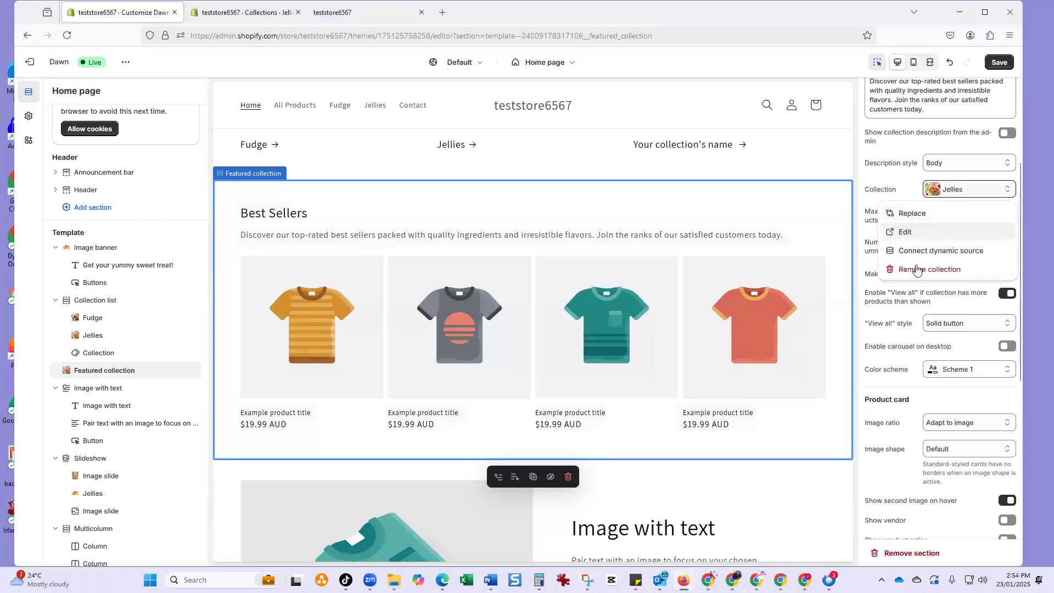
{"action": "left_click", "coordinate": [921, 214]}
{"action": "left_click", "coordinate": [919, 185]}
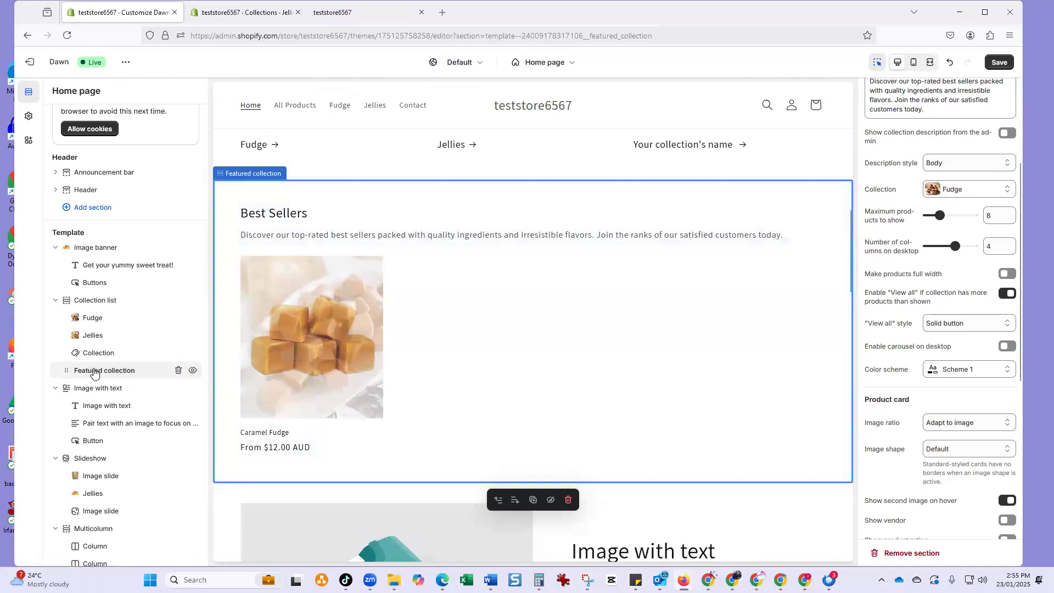
Set jellies_collection as the image of the home page's Image with text section
{"action": "scroll", "coordinate": [88, 371], "scroll_direction": "down", "scroll_amount": 3}
{"action": "scroll", "coordinate": [281, 373], "scroll_direction": "down", "scroll_amount": 2}
{"action": "scroll", "coordinate": [281, 373], "scroll_direction": "down", "scroll_amount": 5}
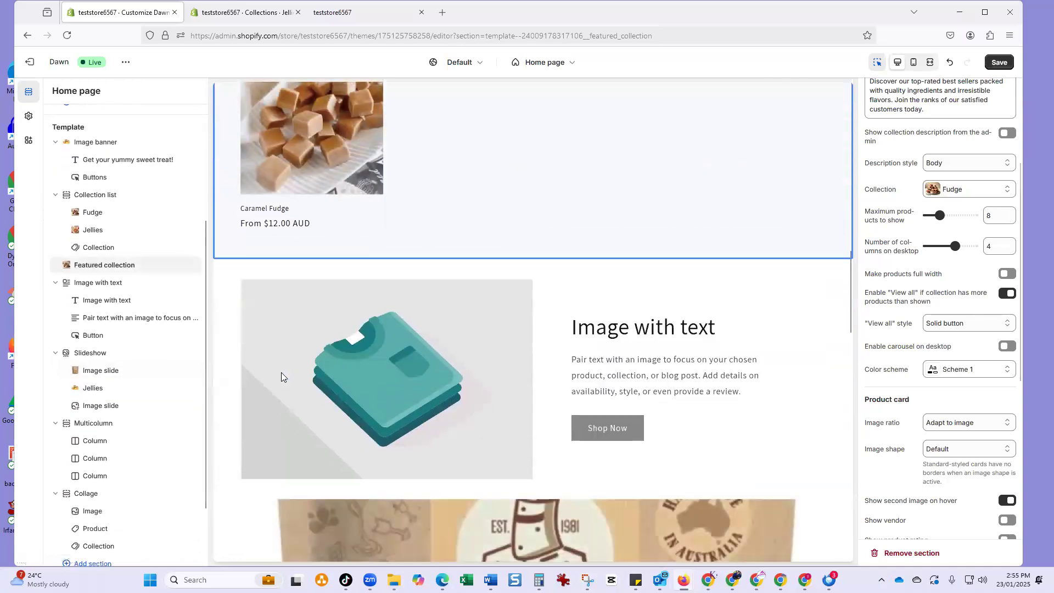
{"action": "left_click", "coordinate": [125, 269]}
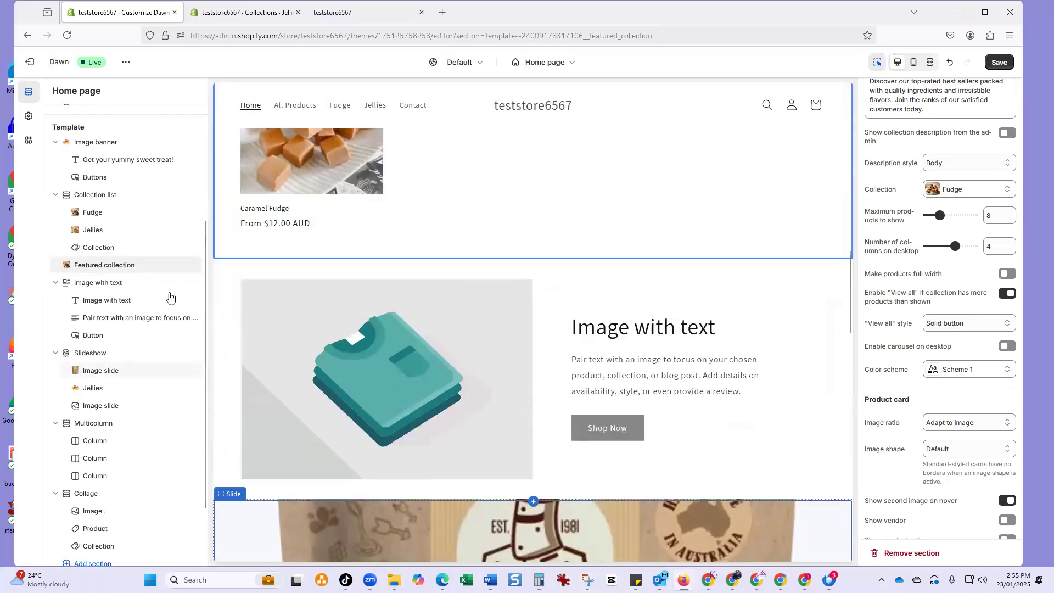
{"action": "left_click", "coordinate": [106, 302]}
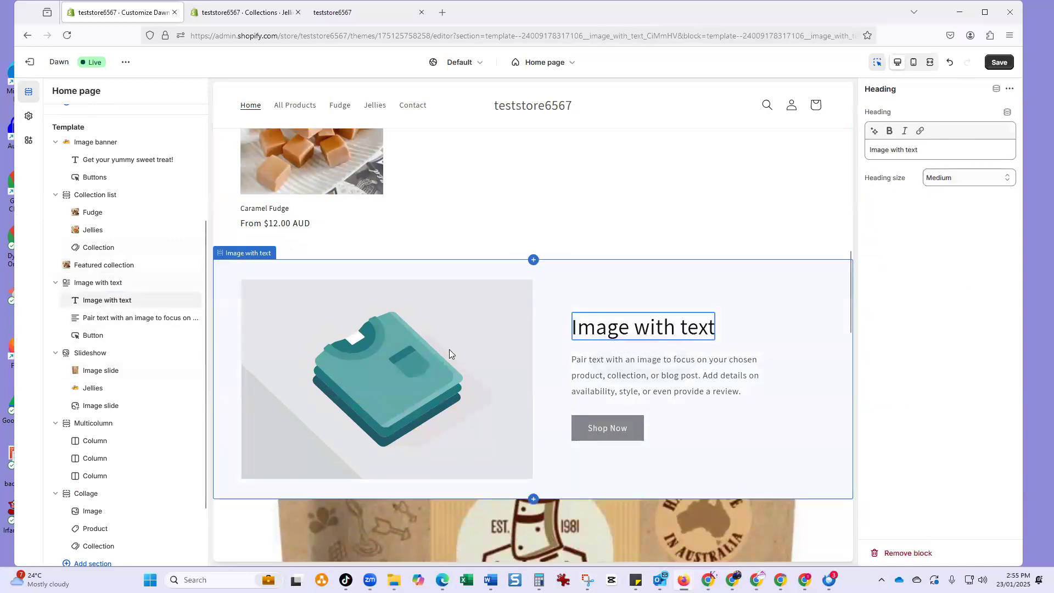
{"action": "left_click", "coordinate": [345, 364]}
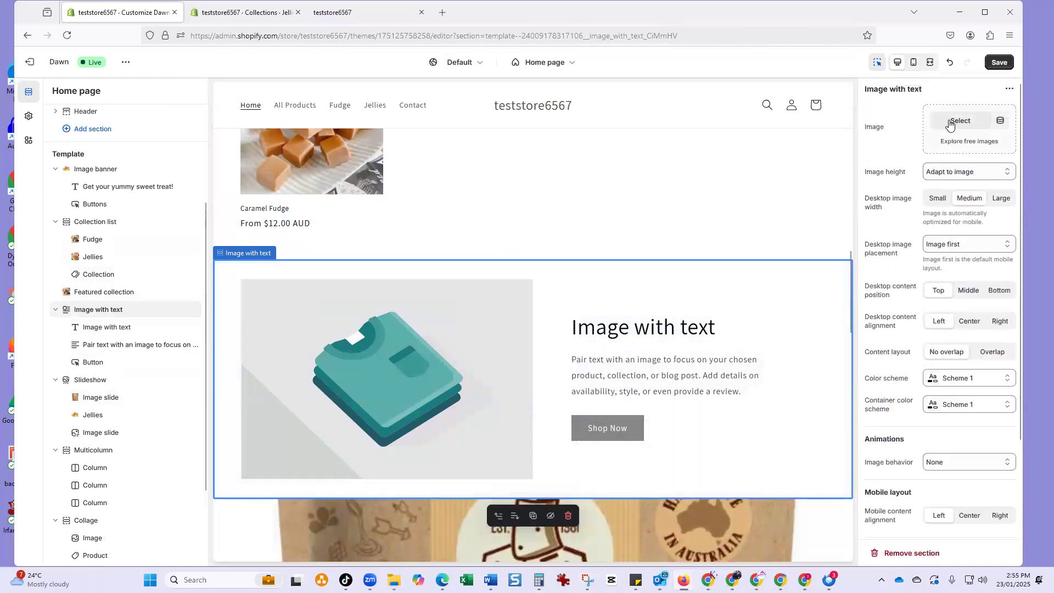
{"action": "left_click", "coordinate": [951, 122]}
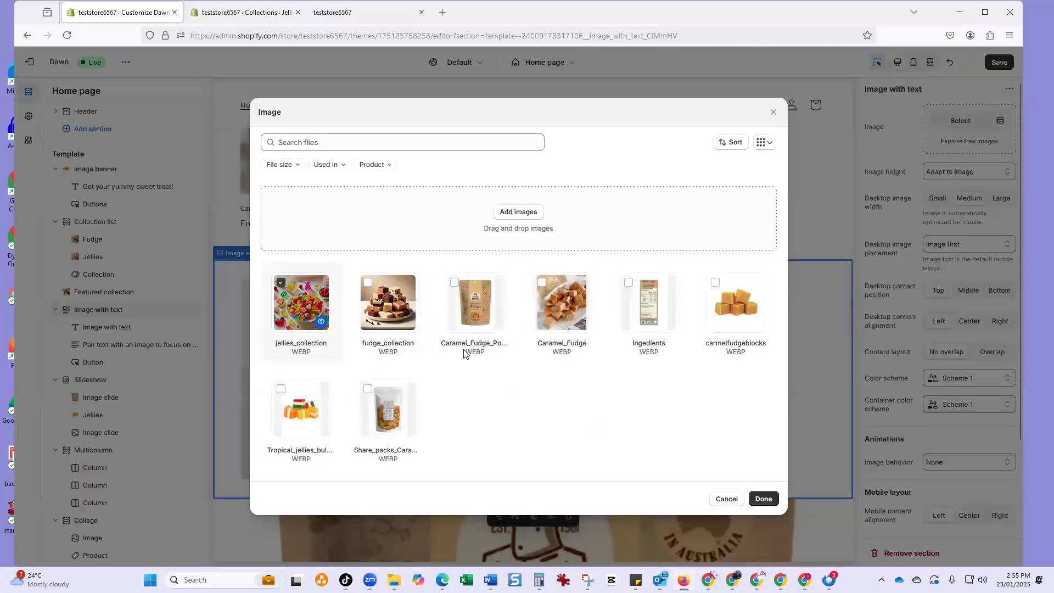
{"action": "left_click", "coordinate": [764, 498]}
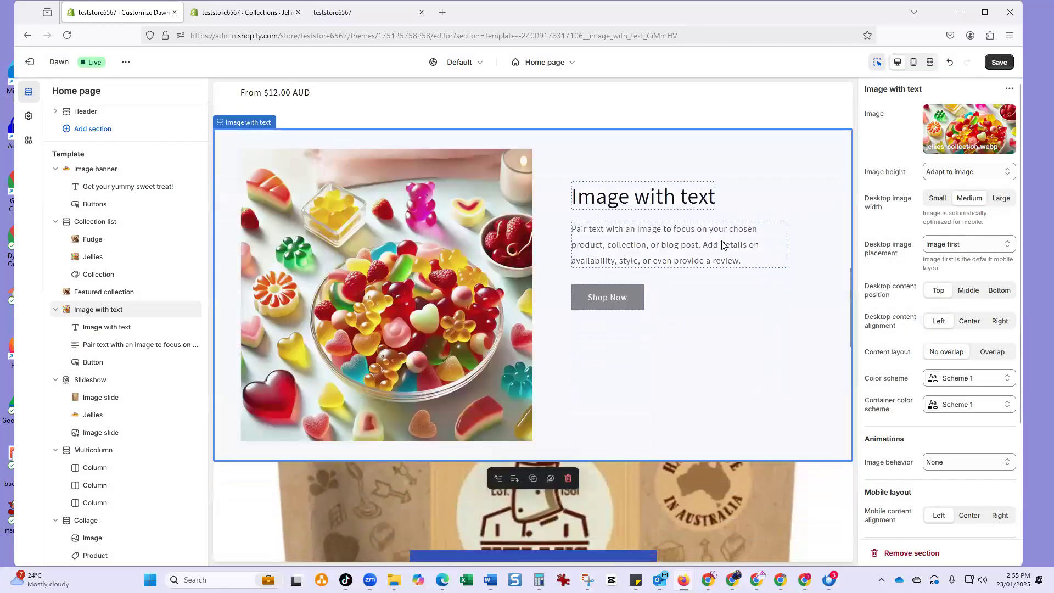
Generate the Image with text section's body text from the prompt "delicious jellies" and insert the suggestion starting "Savor the Flavors of Handcrafted"
{"action": "left_click", "coordinate": [723, 245]}
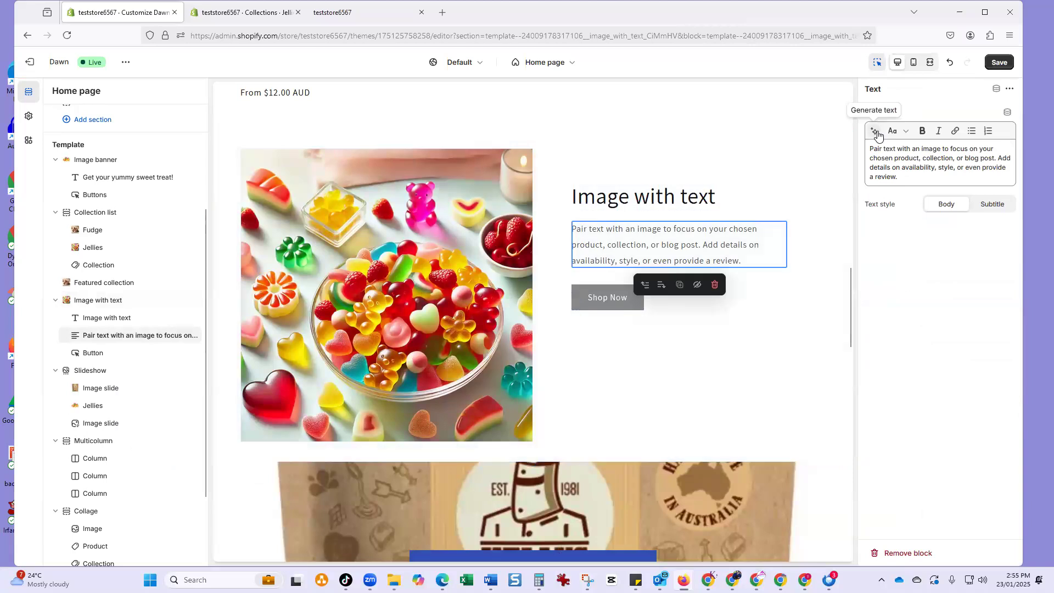
{"action": "left_click", "coordinate": [877, 132]}
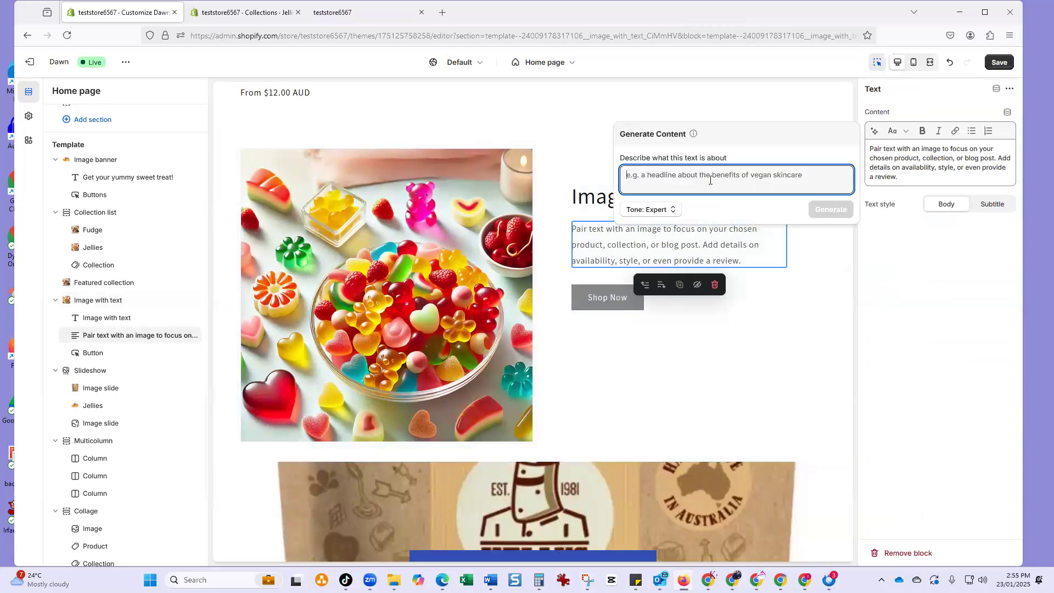
{"action": "type", "text": "delicious jellies"}
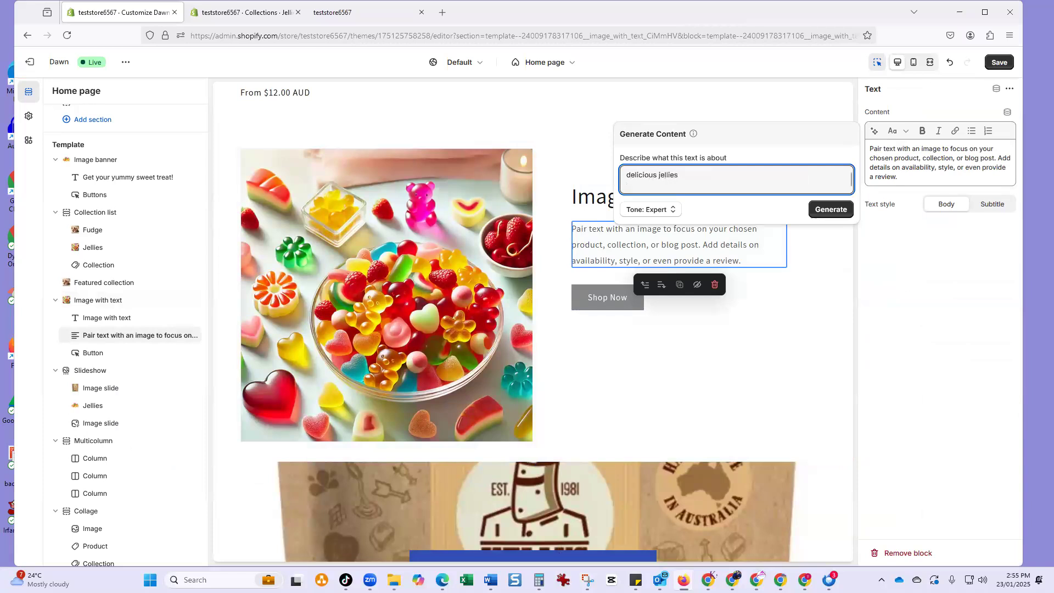
{"action": "left_click", "coordinate": [839, 212]}
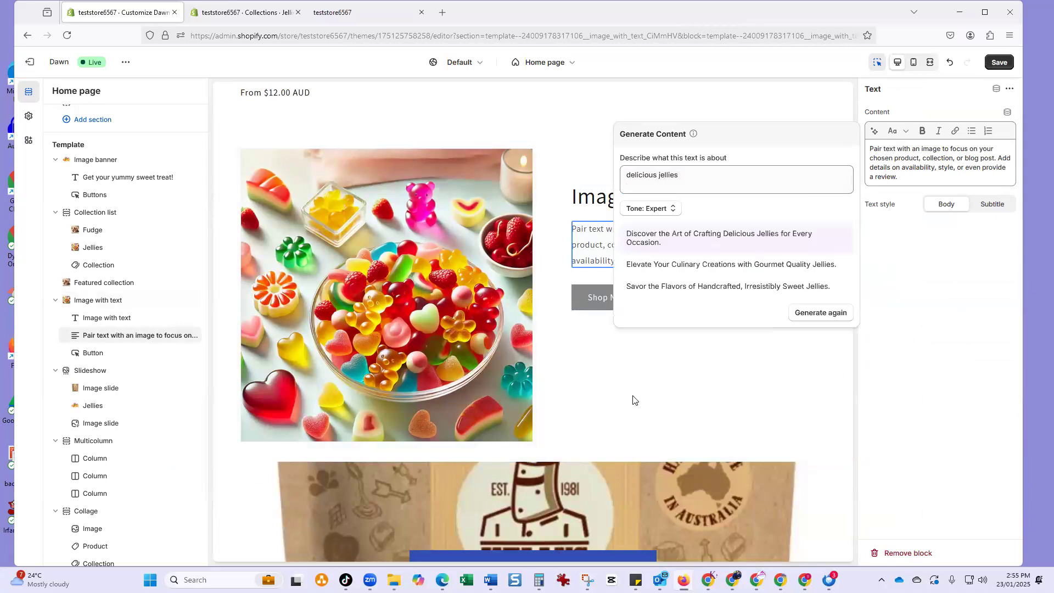
{"action": "left_click", "coordinate": [709, 286]}
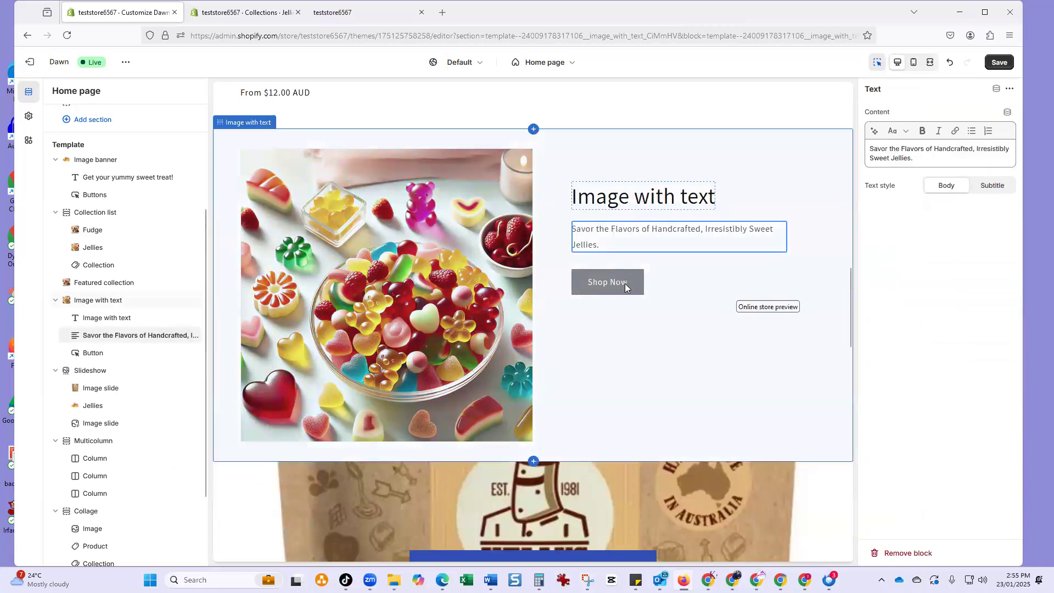
Change the heading of the Image with text section to "Delicious Jellies"
{"action": "left_click", "coordinate": [639, 207]}
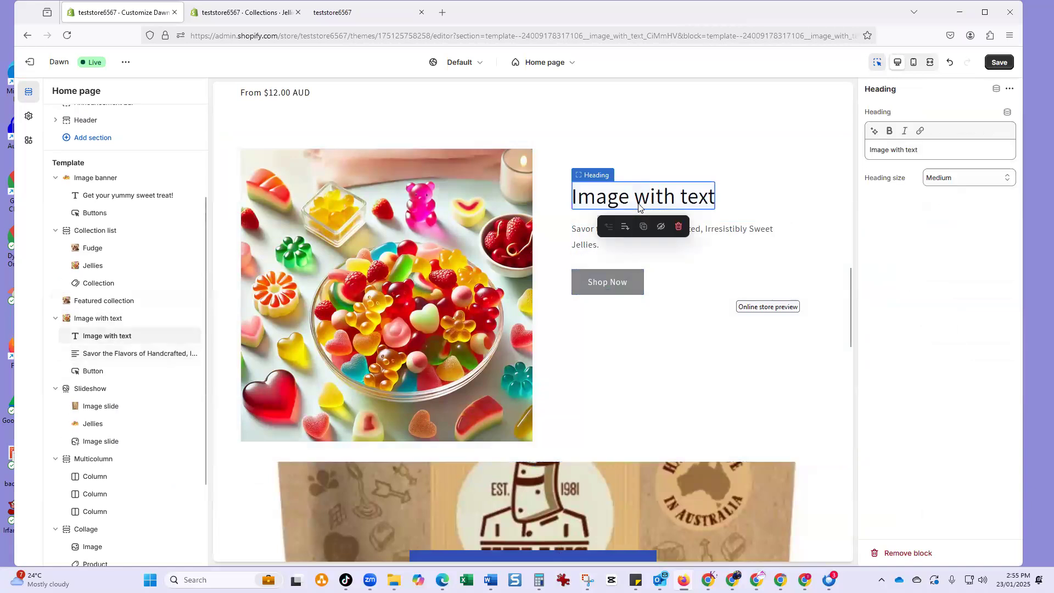
{"action": "left_click_drag", "start_coordinate": [925, 149], "coordinate": [839, 149]}
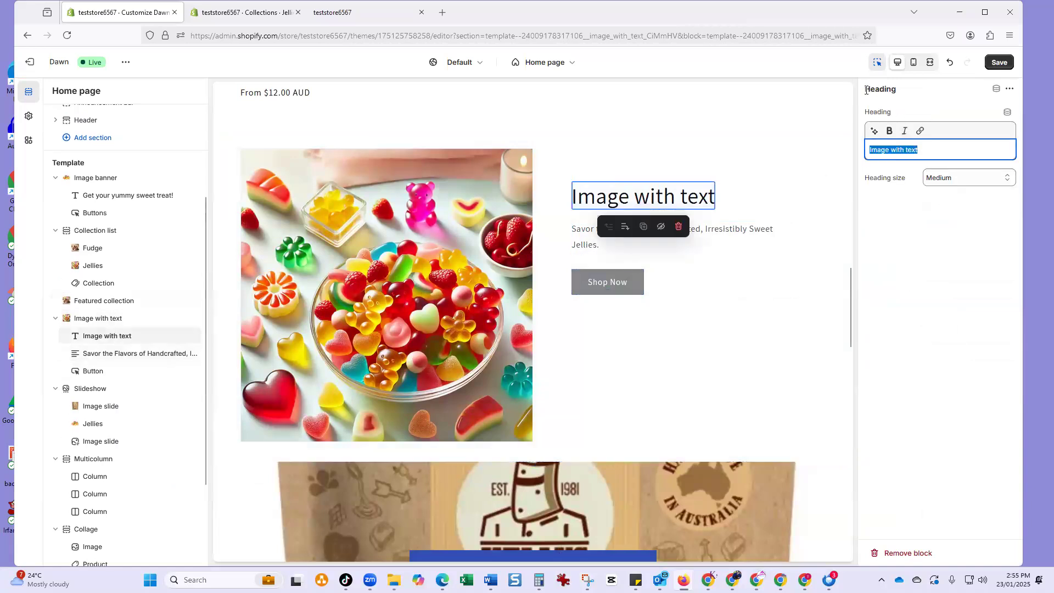
{"action": "type", "text": "Delic"}
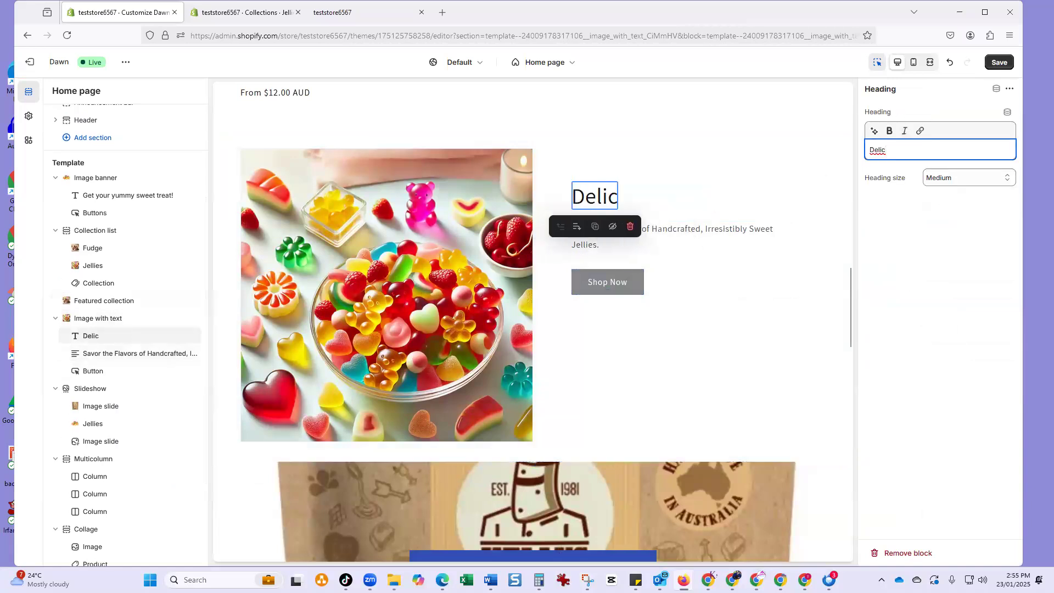
{"action": "type", "text": "ious Jellies"}
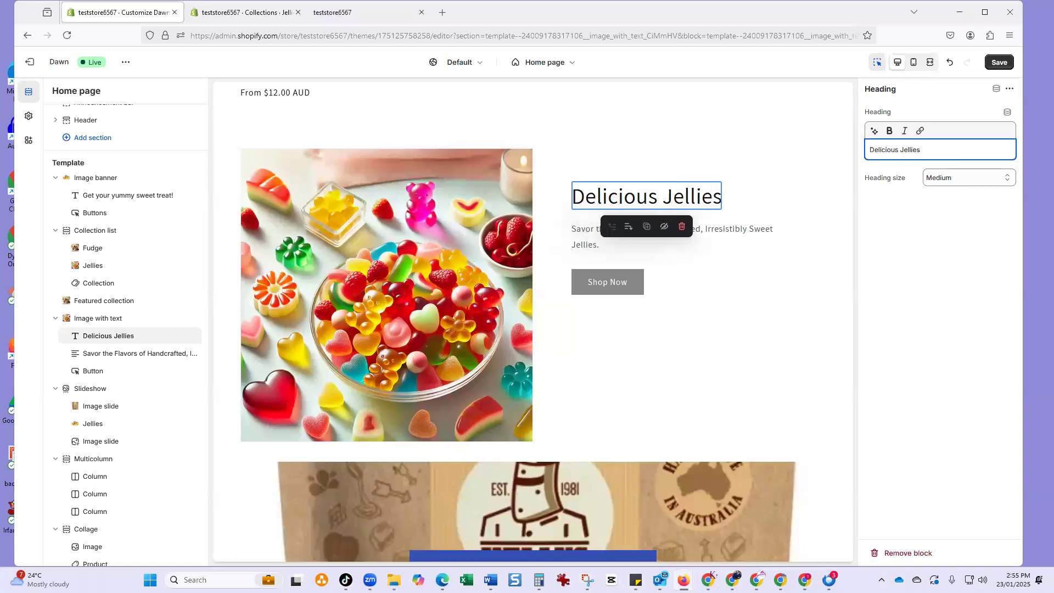
Try the outline button style on the Shop Now button beneath the jellies text
{"action": "left_click", "coordinate": [623, 284]}
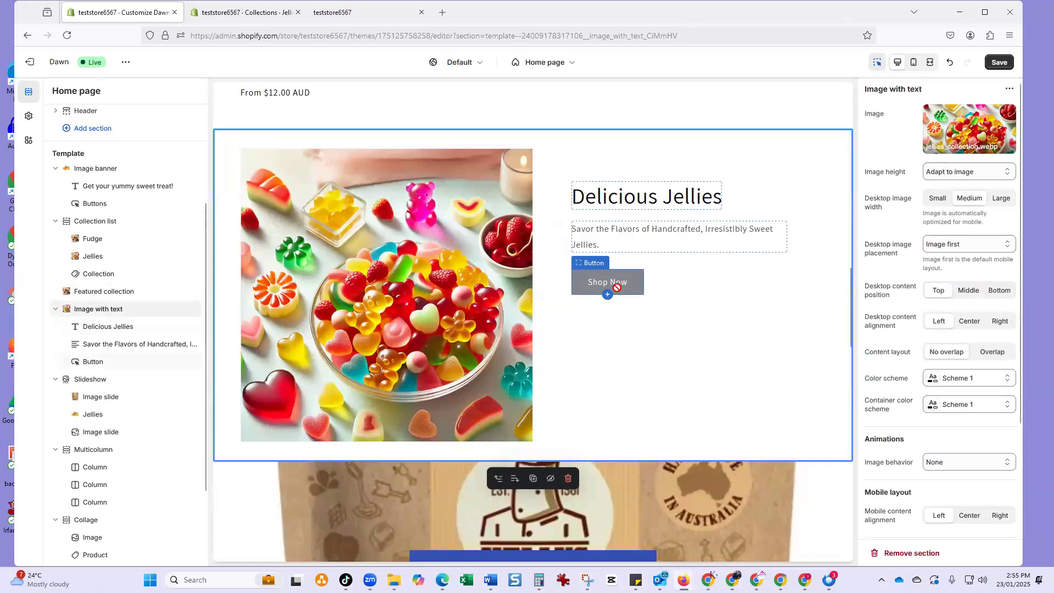
{"action": "left_click", "coordinate": [608, 283]}
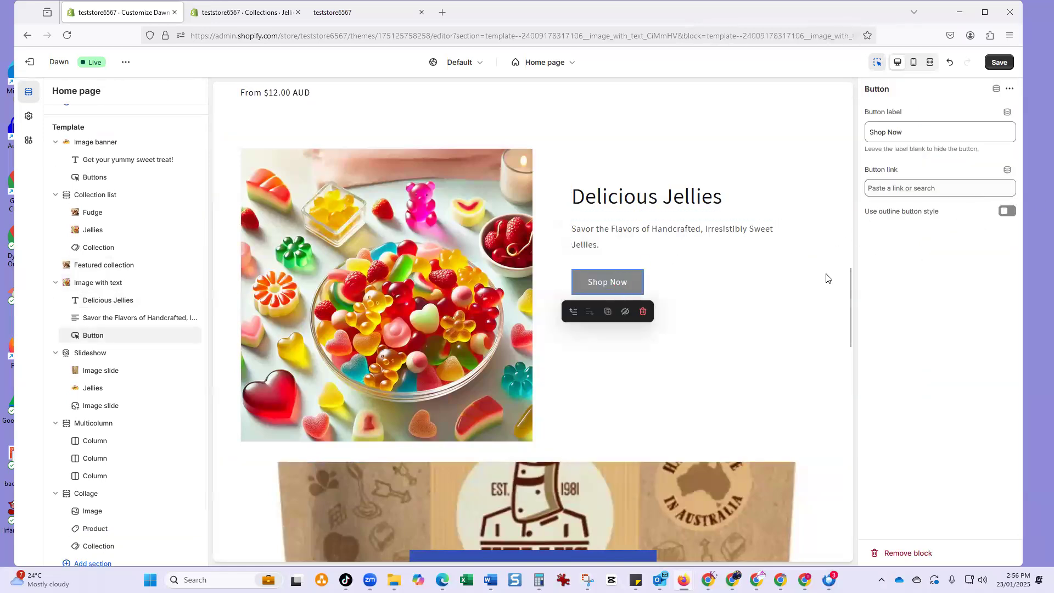
{"action": "left_click", "coordinate": [1009, 212]}
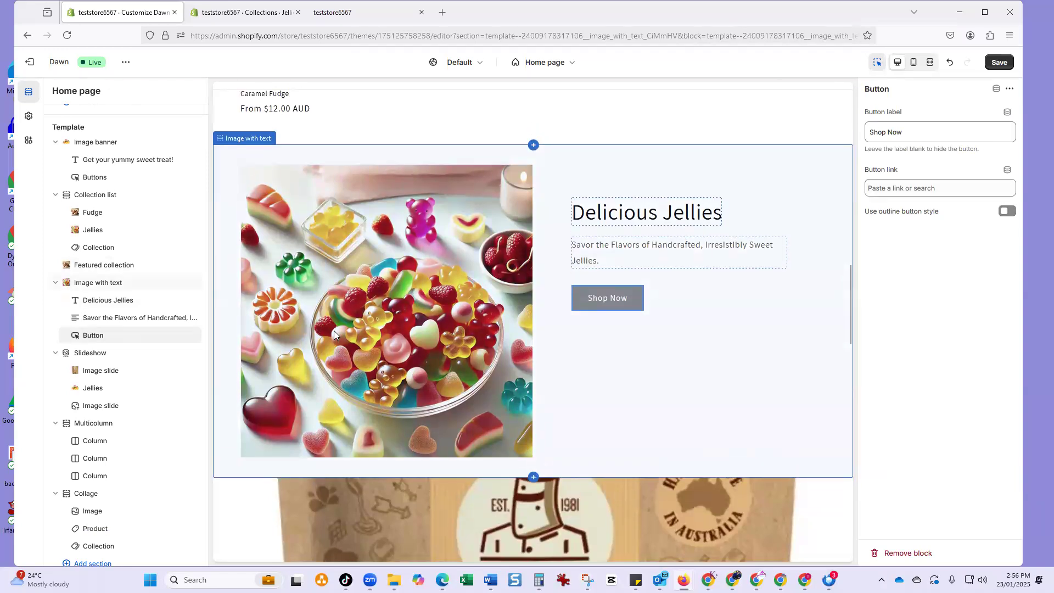
Review the slideshow's slides and set the Tropical_jellies image on the third one, which has no picture
{"action": "scroll", "coordinate": [333, 330], "scroll_direction": "down", "scroll_amount": 5}
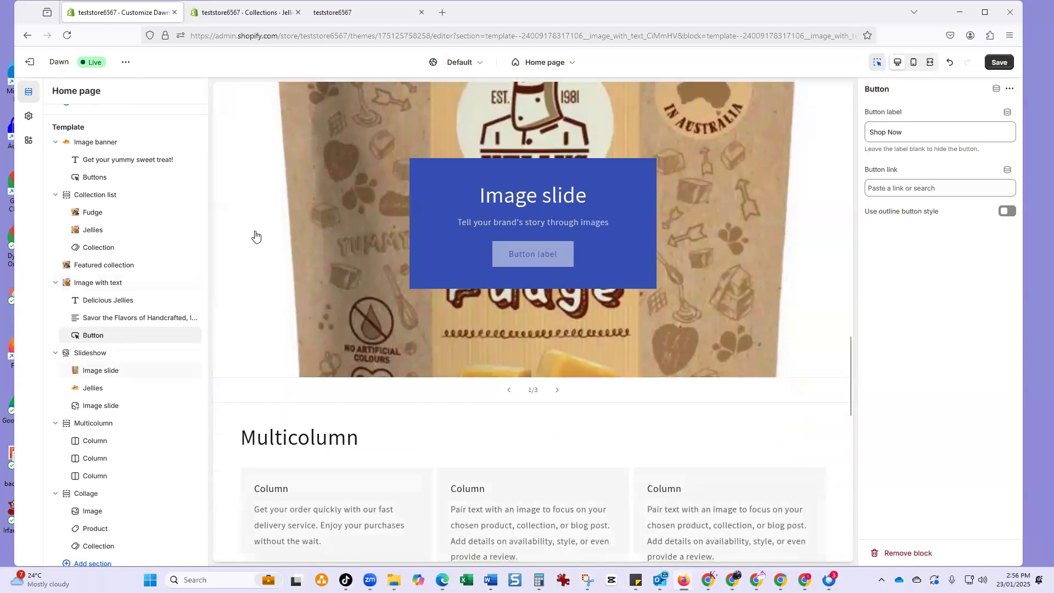
{"action": "left_click", "coordinate": [101, 370]}
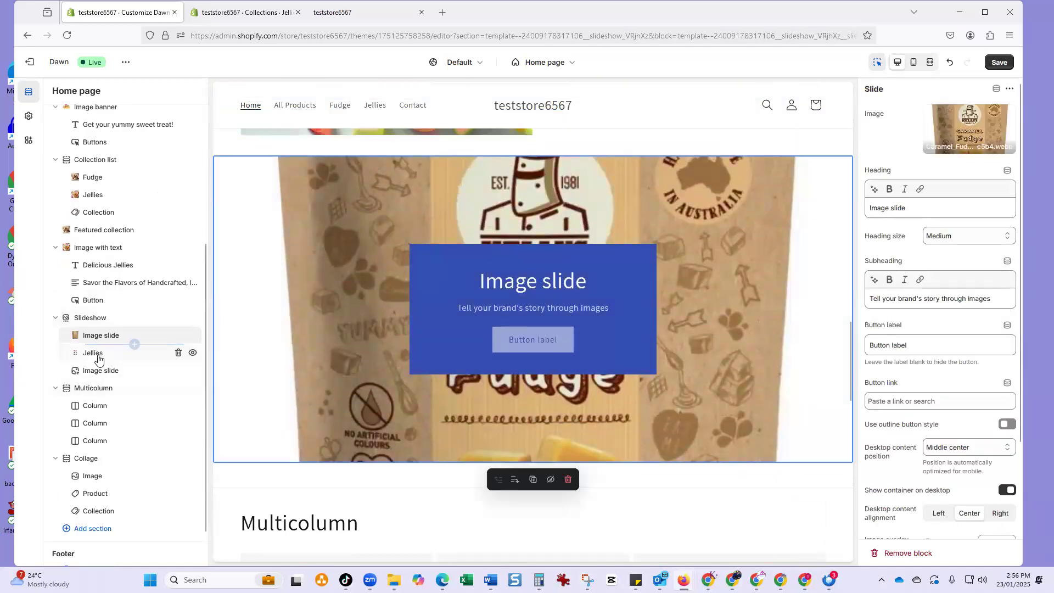
{"action": "left_click", "coordinate": [92, 339]}
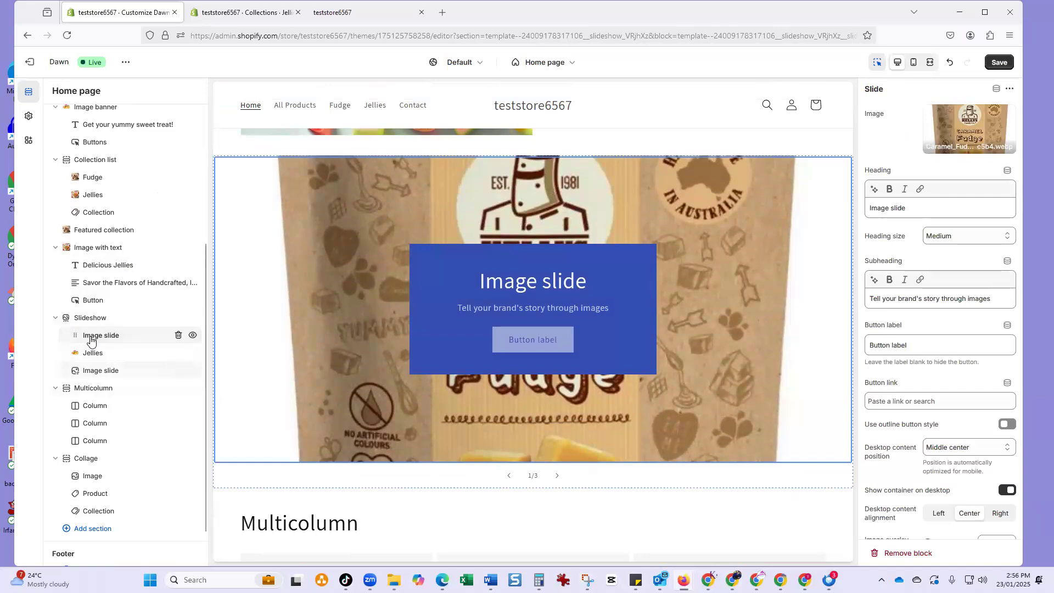
{"action": "left_click", "coordinate": [91, 354]}
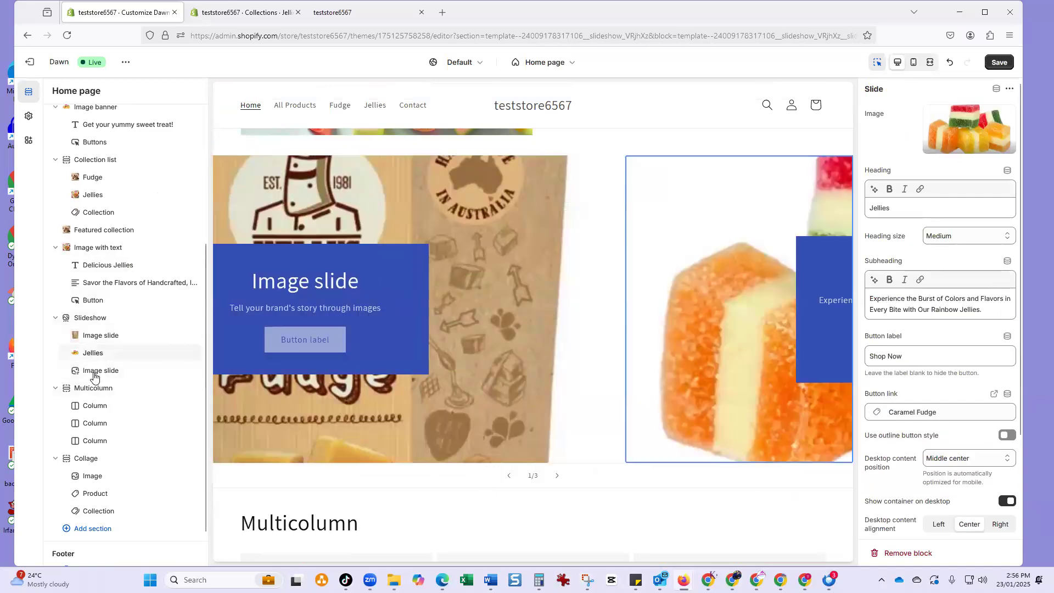
{"action": "left_click", "coordinate": [101, 370]}
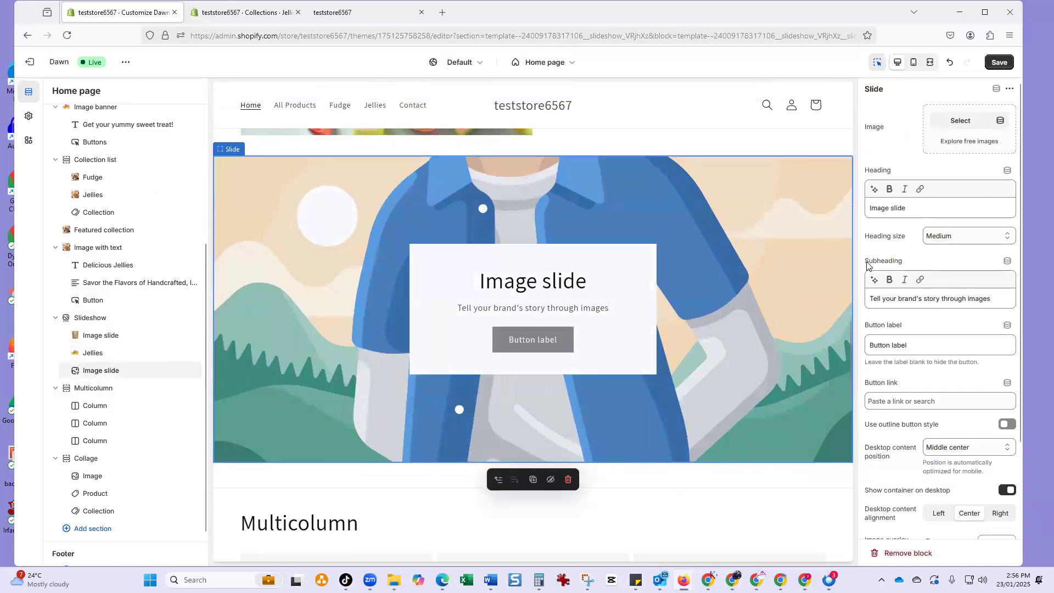
{"action": "left_click", "coordinate": [962, 121]}
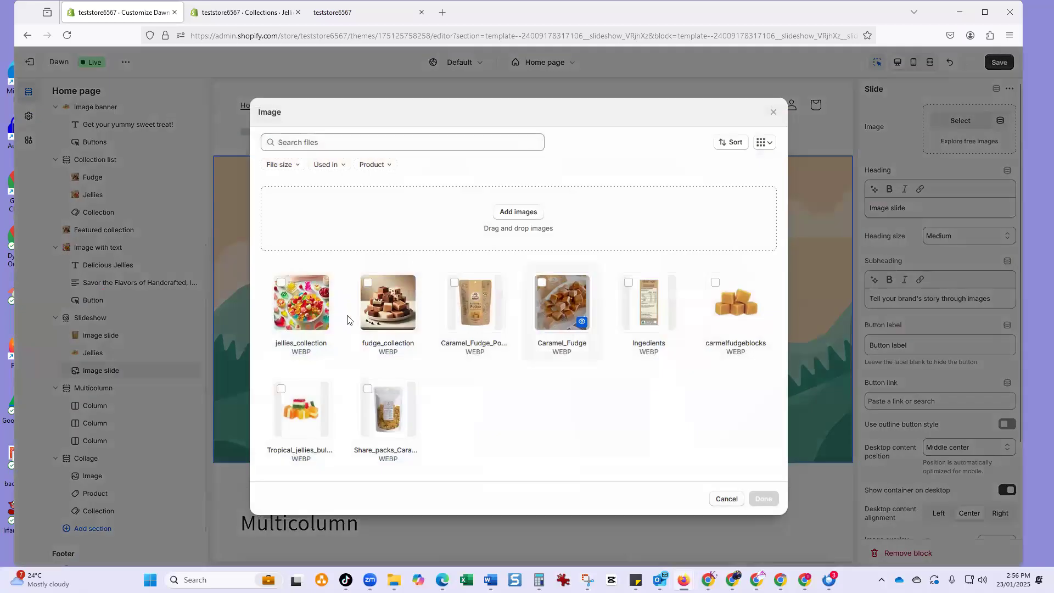
{"action": "left_click", "coordinate": [293, 324]}
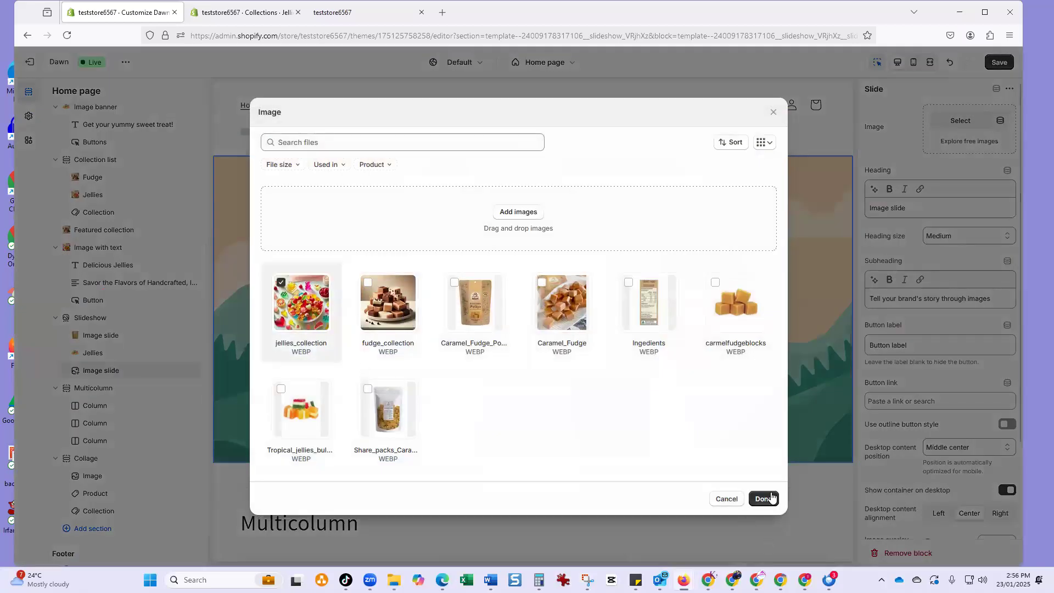
{"action": "left_click", "coordinate": [285, 416]}
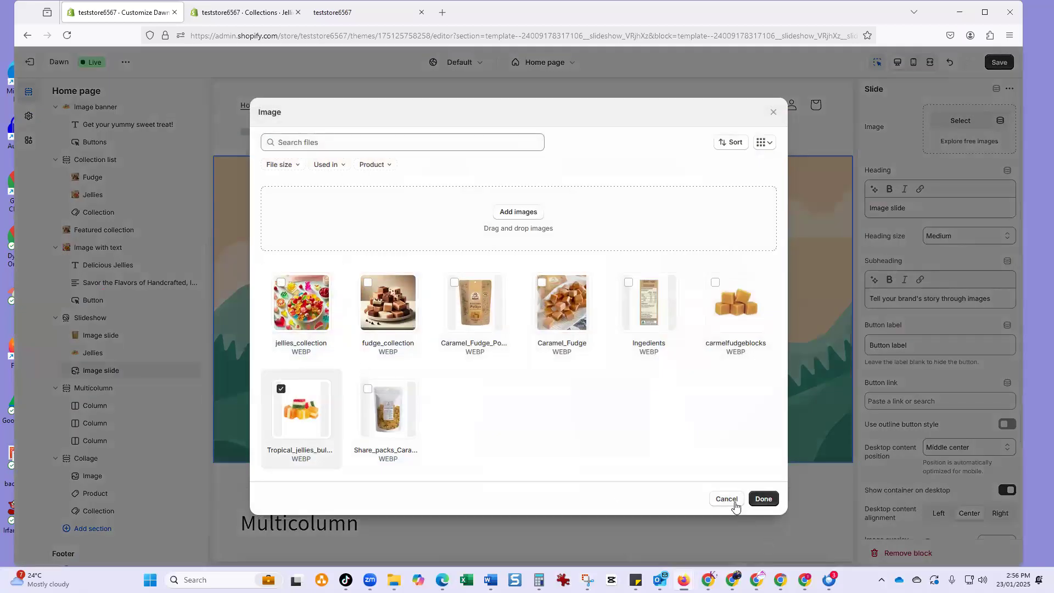
{"action": "left_click", "coordinate": [763, 500]}
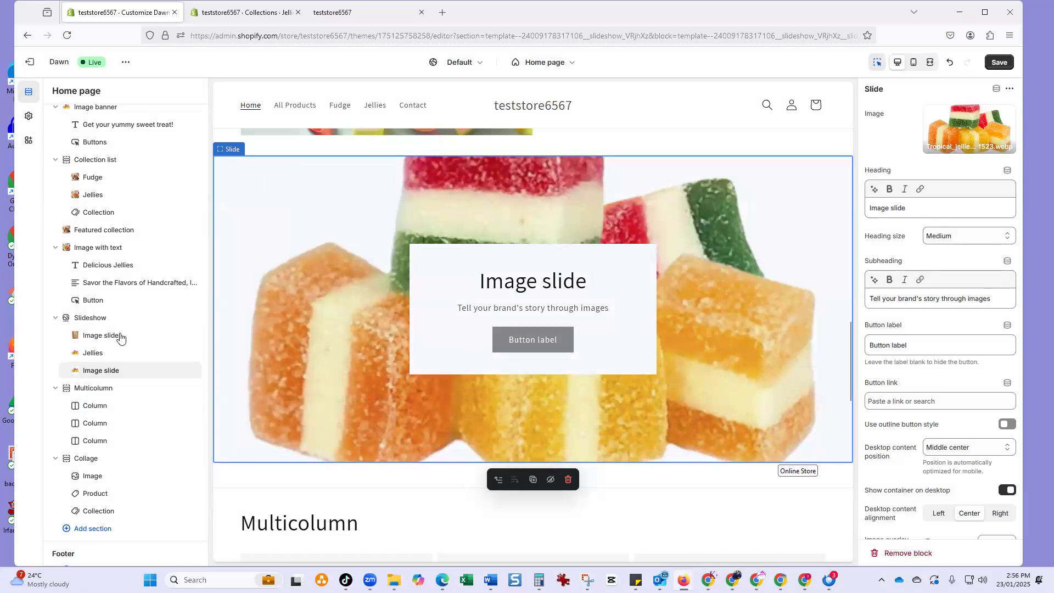
Add a fourth slide at the end of the Slideshow section and set its color scheme to Scheme 5
{"action": "left_click", "coordinate": [94, 354]}
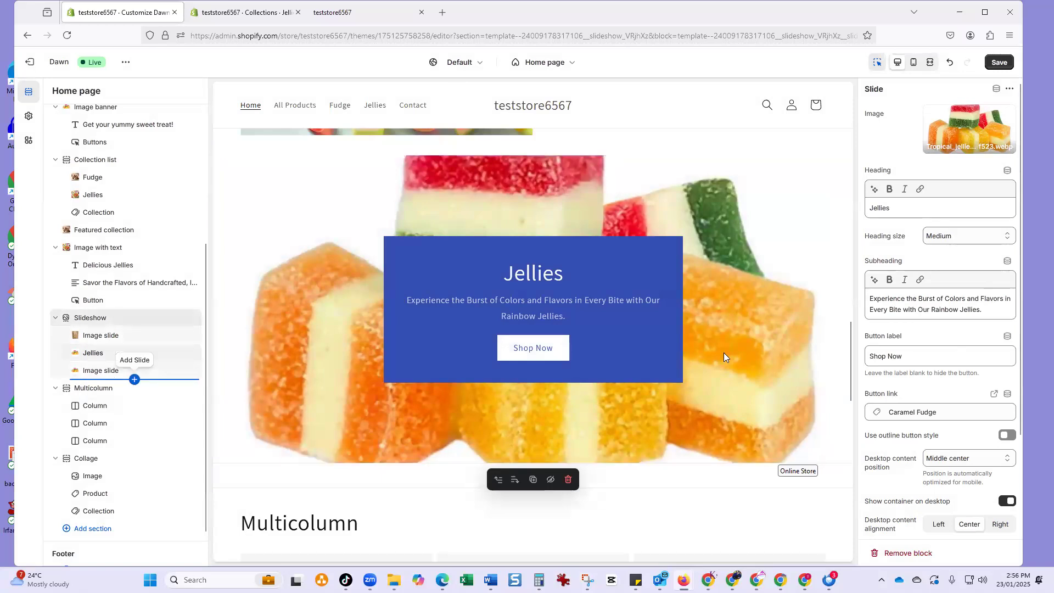
{"action": "left_click", "coordinate": [134, 377]}
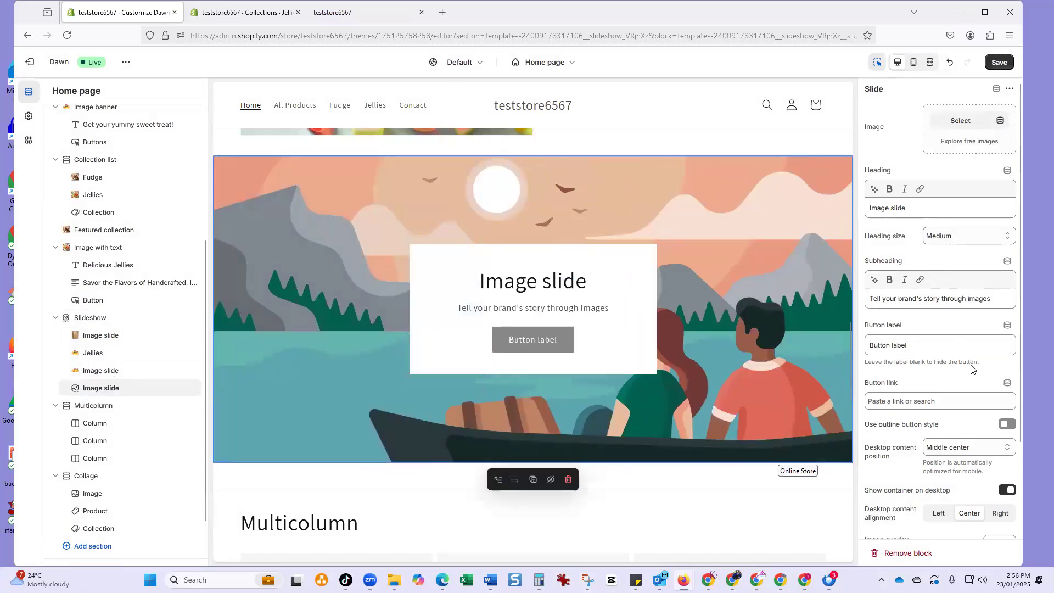
{"action": "scroll", "coordinate": [970, 390], "scroll_direction": "down", "scroll_amount": 3}
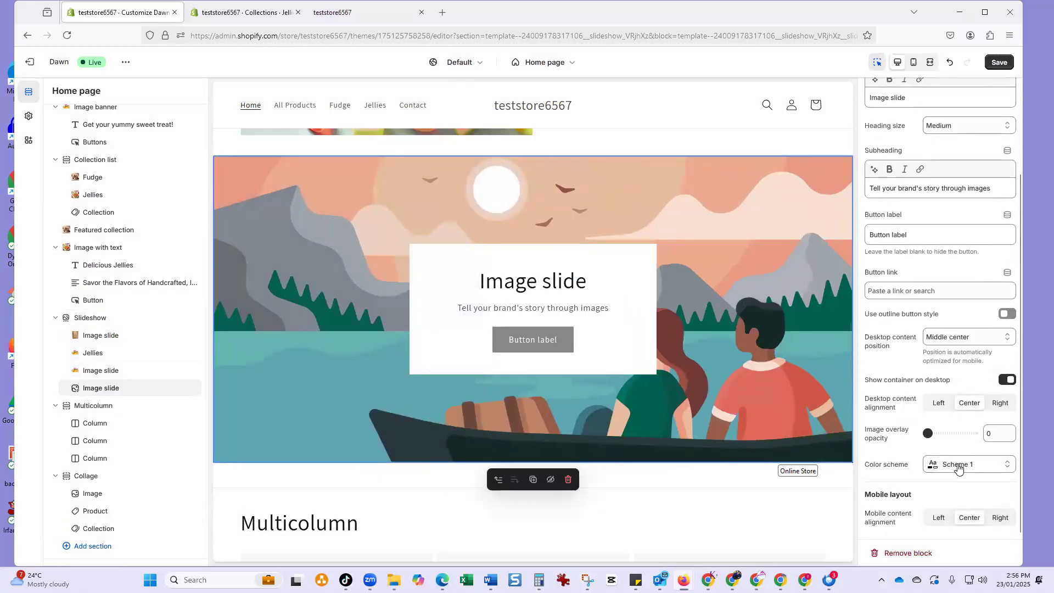
{"action": "left_click", "coordinate": [958, 465]}
{"action": "left_click", "coordinate": [943, 405]}
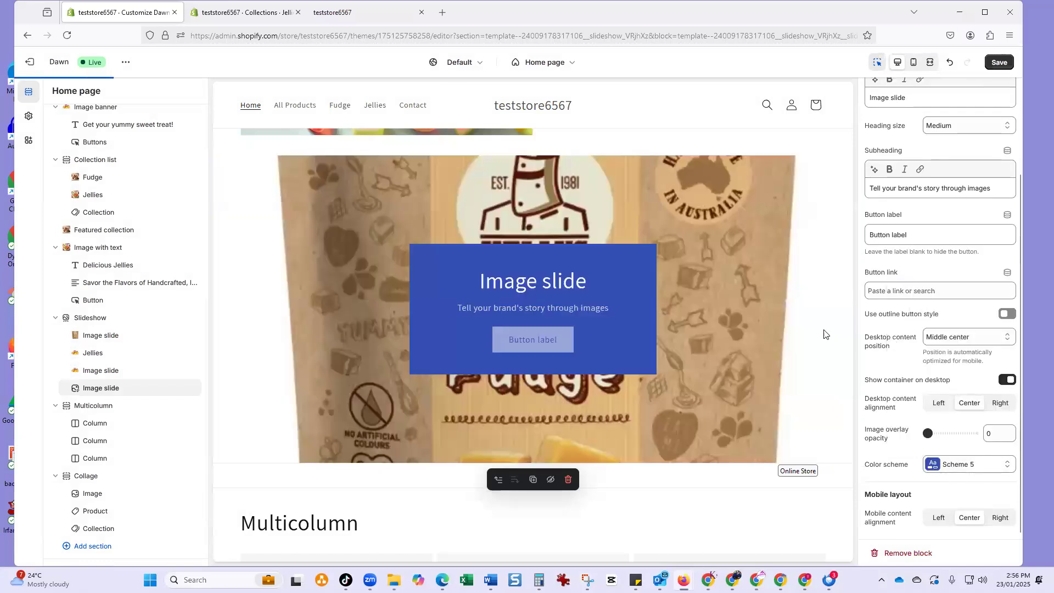
Copy the Image with text section's body text and paste it over the subheading of the slideshow's third slide
{"action": "left_click", "coordinate": [111, 369]}
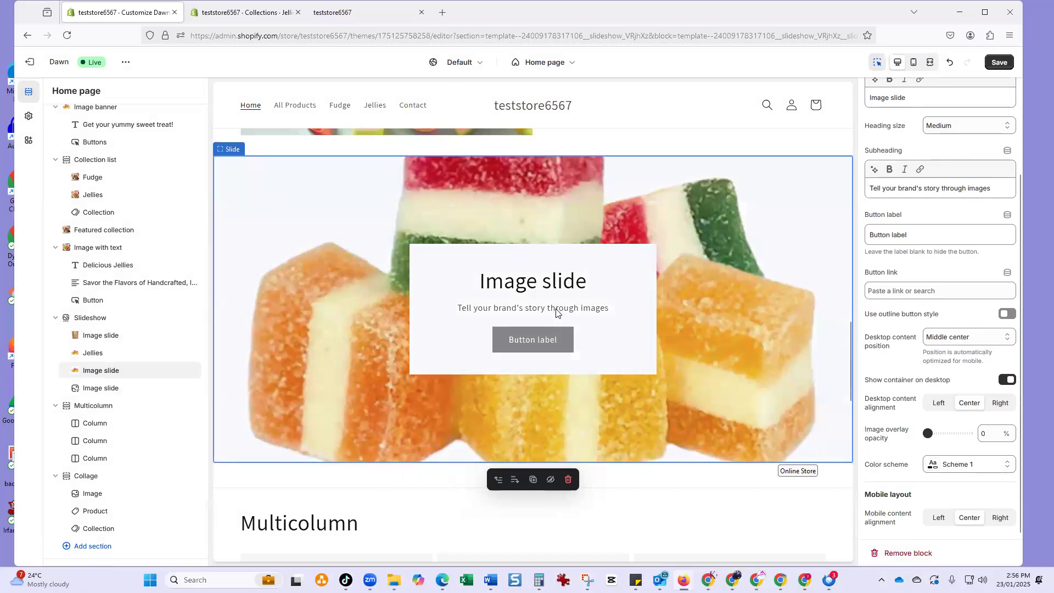
{"action": "left_click", "coordinate": [876, 169]}
{"action": "scroll", "coordinate": [531, 333], "scroll_direction": "up", "scroll_amount": 7}
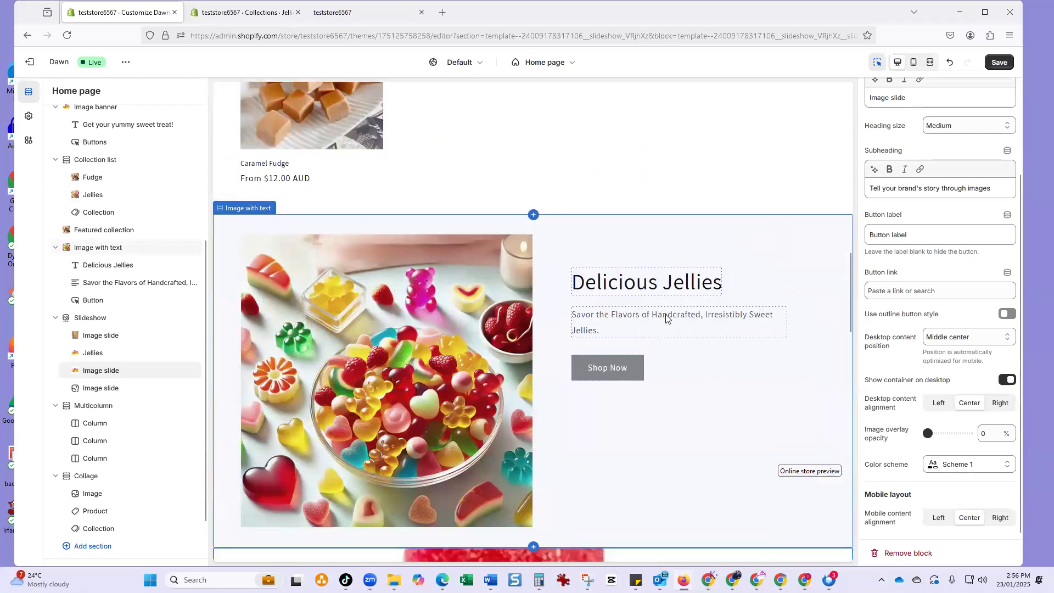
{"action": "left_click", "coordinate": [633, 325]}
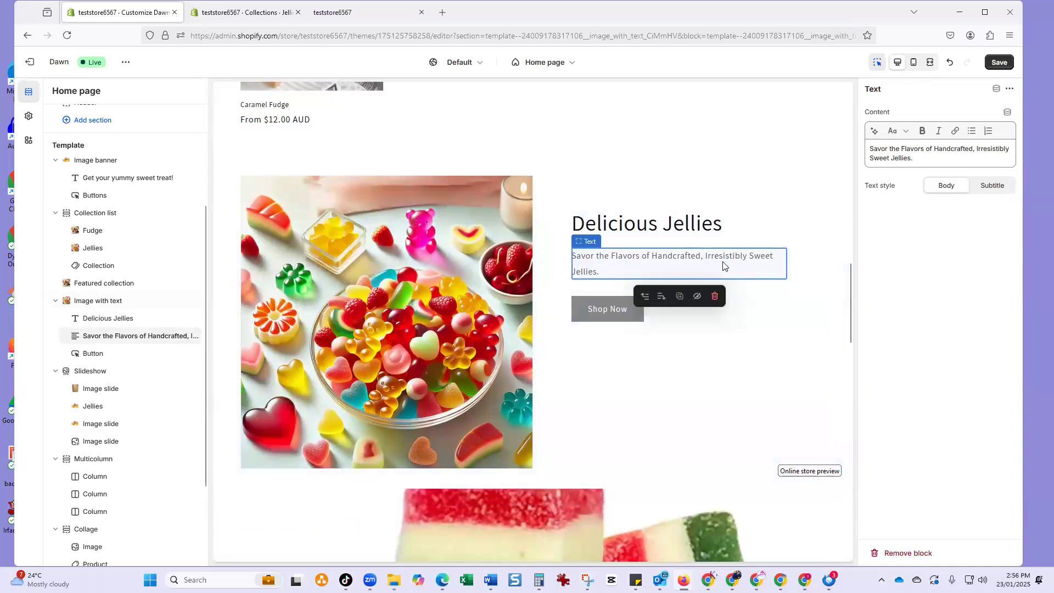
{"action": "left_click_drag", "start_coordinate": [913, 158], "coordinate": [870, 148]}
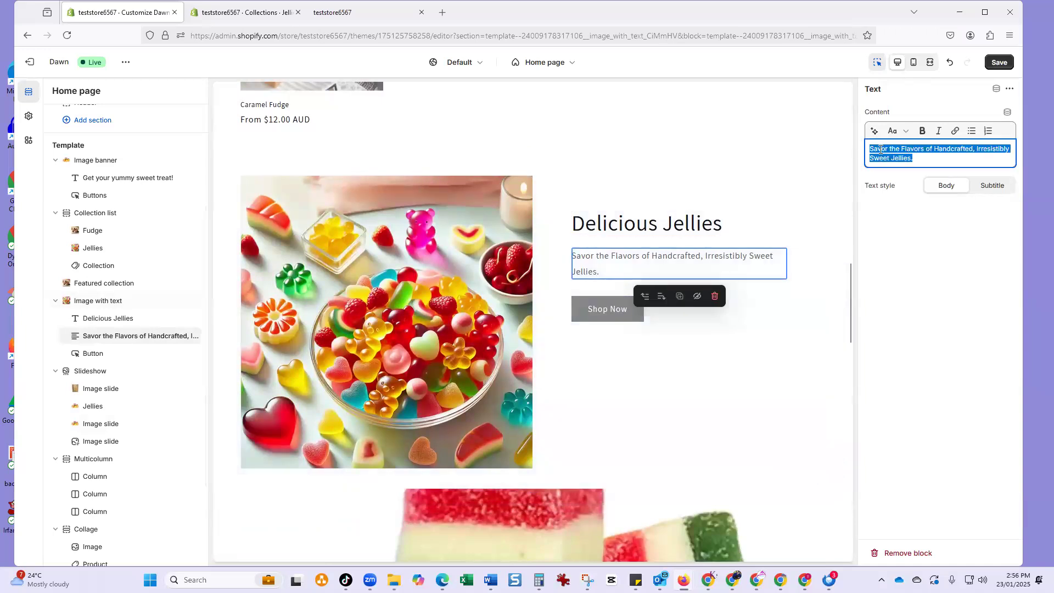
{"action": "right_click", "coordinate": [883, 156]}
{"action": "left_click", "coordinate": [912, 217]}
{"action": "scroll", "coordinate": [509, 324], "scroll_direction": "down", "scroll_amount": 6}
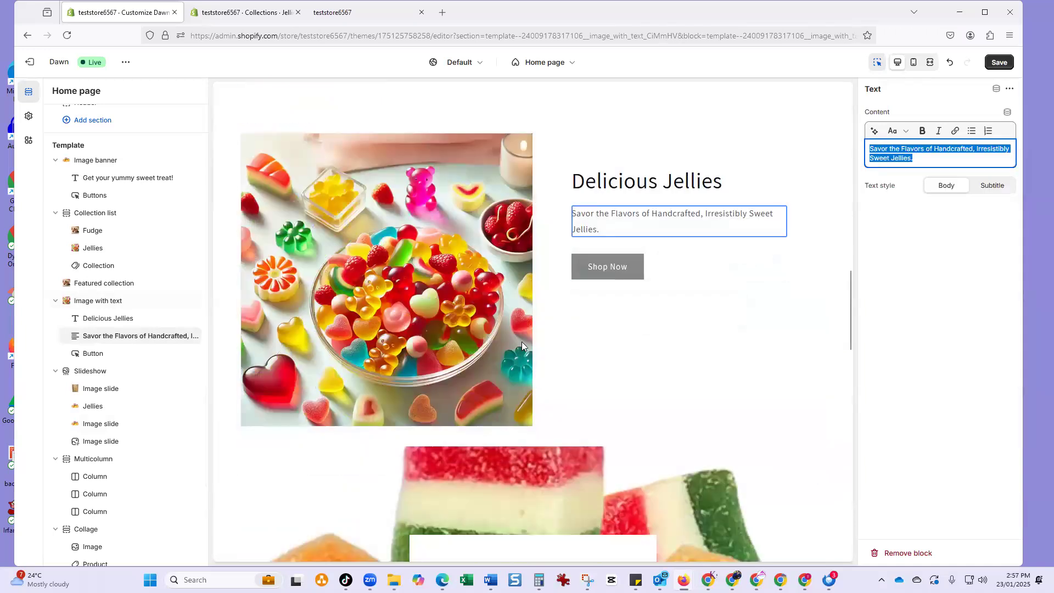
{"action": "scroll", "coordinate": [545, 281], "scroll_direction": "up", "scroll_amount": 1}
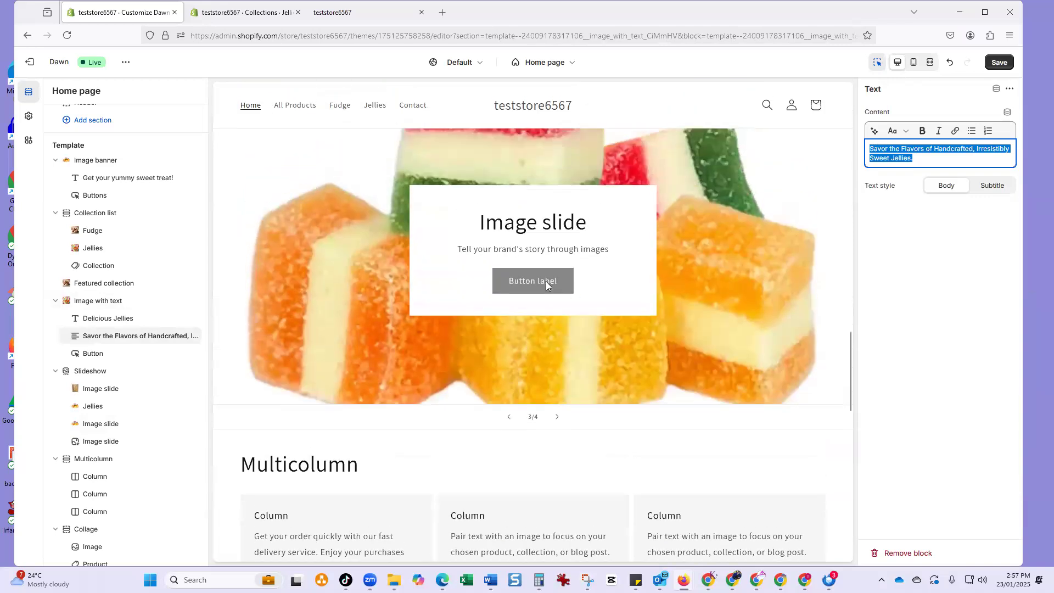
{"action": "left_click", "coordinate": [546, 281]}
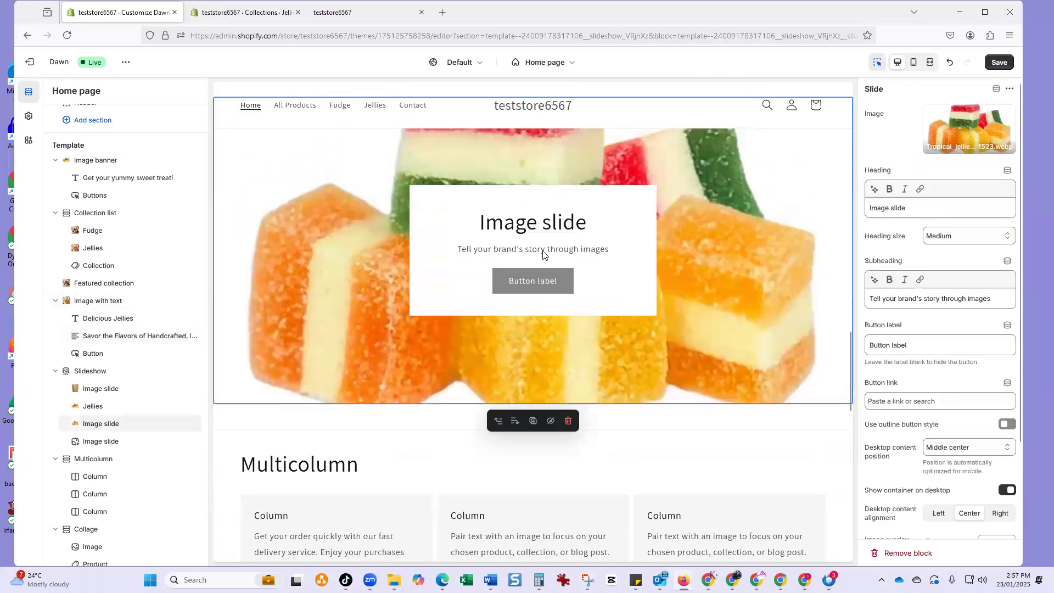
{"action": "left_click_drag", "start_coordinate": [999, 300], "coordinate": [816, 287]}
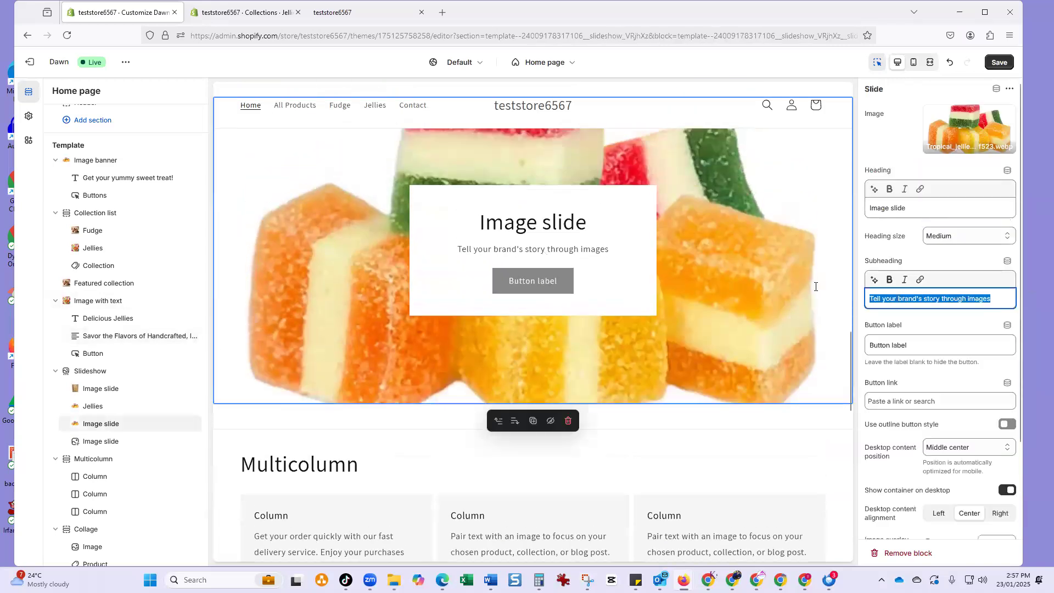
{"action": "right_click", "coordinate": [890, 297]}
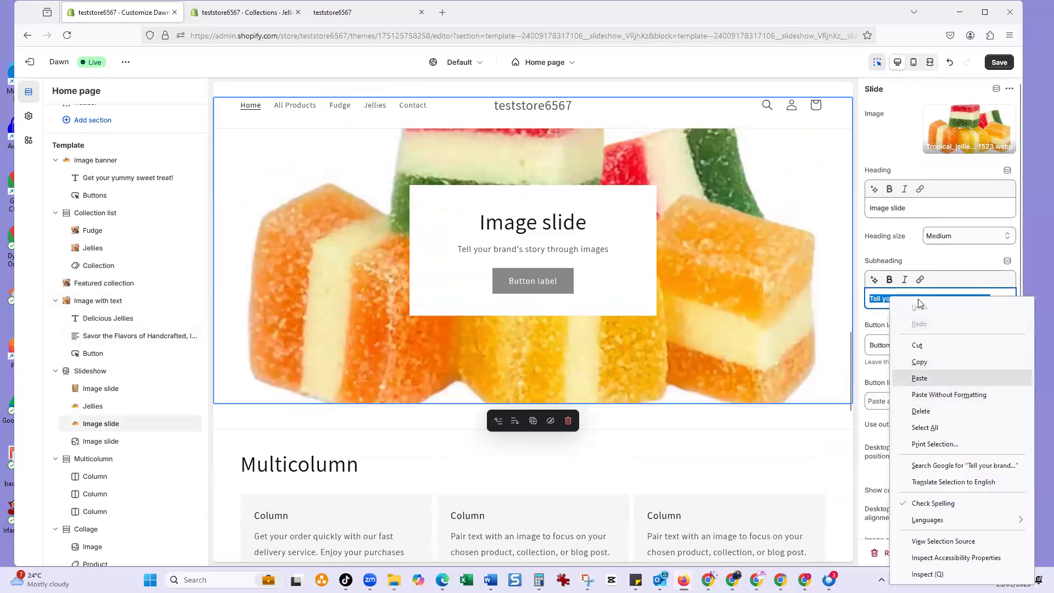
{"action": "left_click", "coordinate": [920, 378]}
Change the third slide's heading to "Delicious Jellies" and save the theme changes
{"action": "left_click_drag", "start_coordinate": [868, 208], "coordinate": [909, 209]}
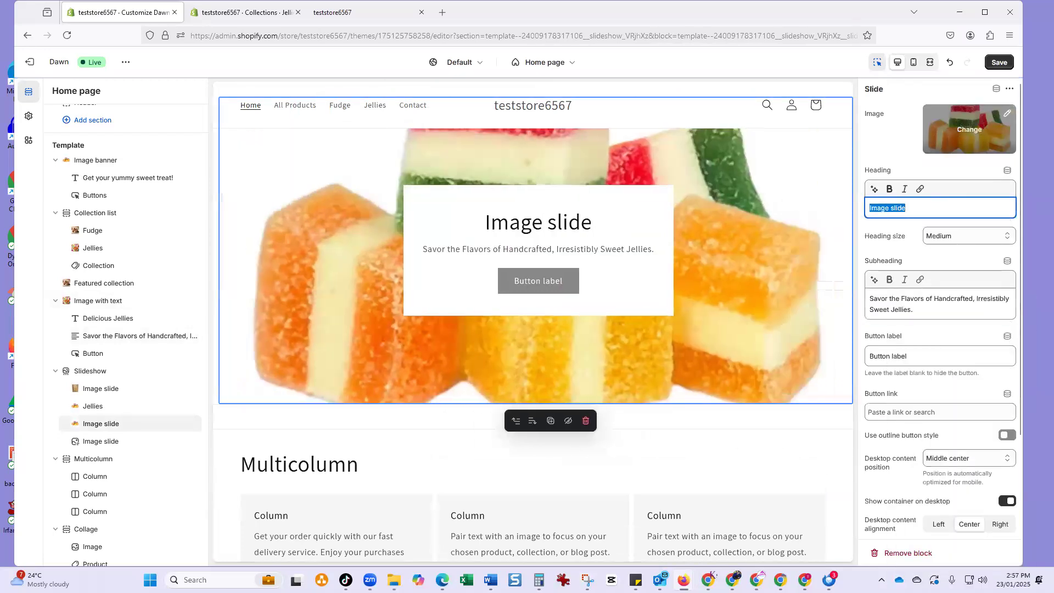
{"action": "type", "text": "De3lic"}
{"action": "key", "text": "BackSpace"}
{"action": "key", "text": "BackSpace"}
{"action": "key", "text": "BackSpace"}
{"action": "type", "text": "iciohj"}
{"action": "key", "text": "BackSpace"}
{"action": "key", "text": "BackSpace"}
{"action": "type", "text": "uis"}
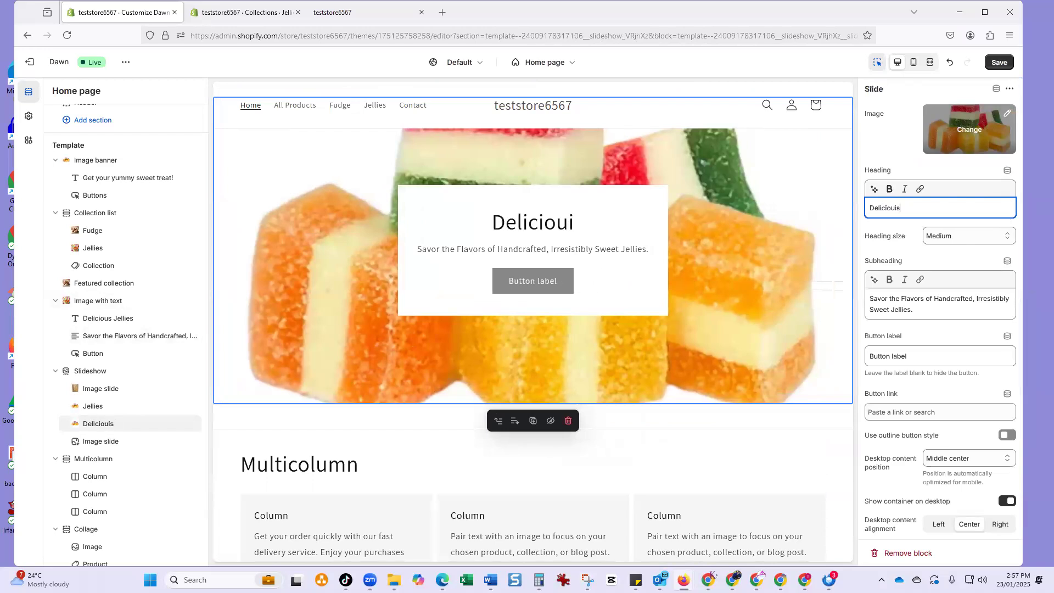
{"action": "key", "text": "BackSpace"}
{"action": "key", "text": "BackSpace"}
{"action": "type", "text": "s Jellies"}
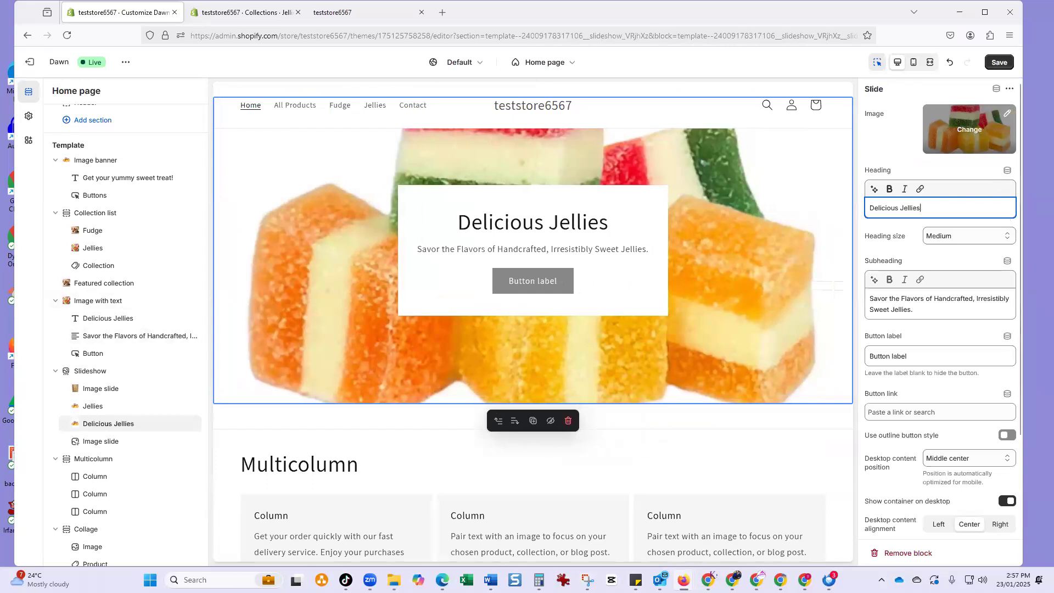
{"action": "left_click", "coordinate": [988, 61]}
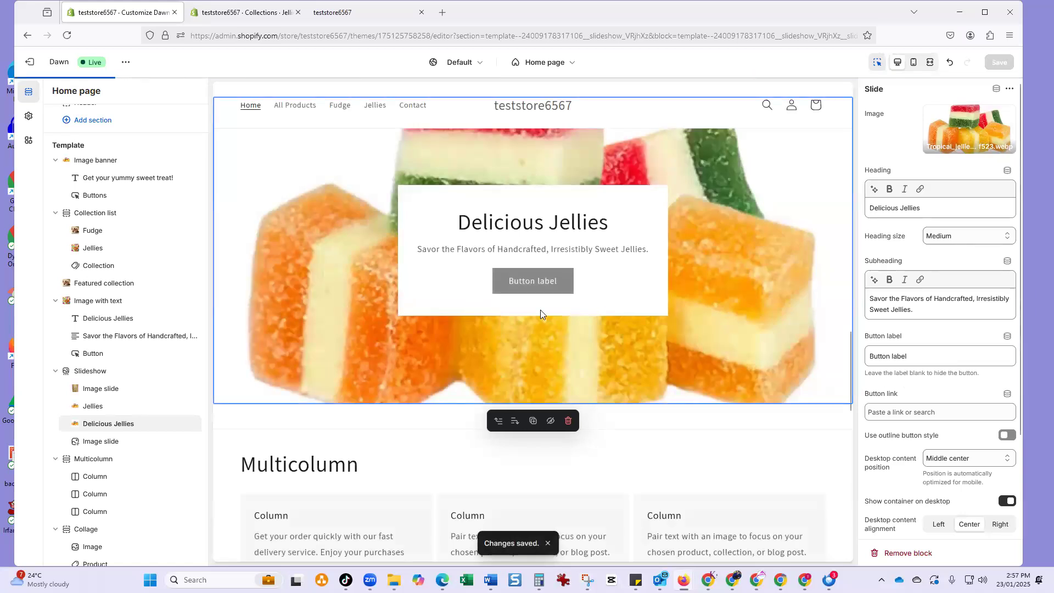
Set the Delicious Jellies slide's color scheme to Scheme 5 and check the other slides in the slideshow preview
{"action": "scroll", "coordinate": [933, 374], "scroll_direction": "down", "scroll_amount": 2}
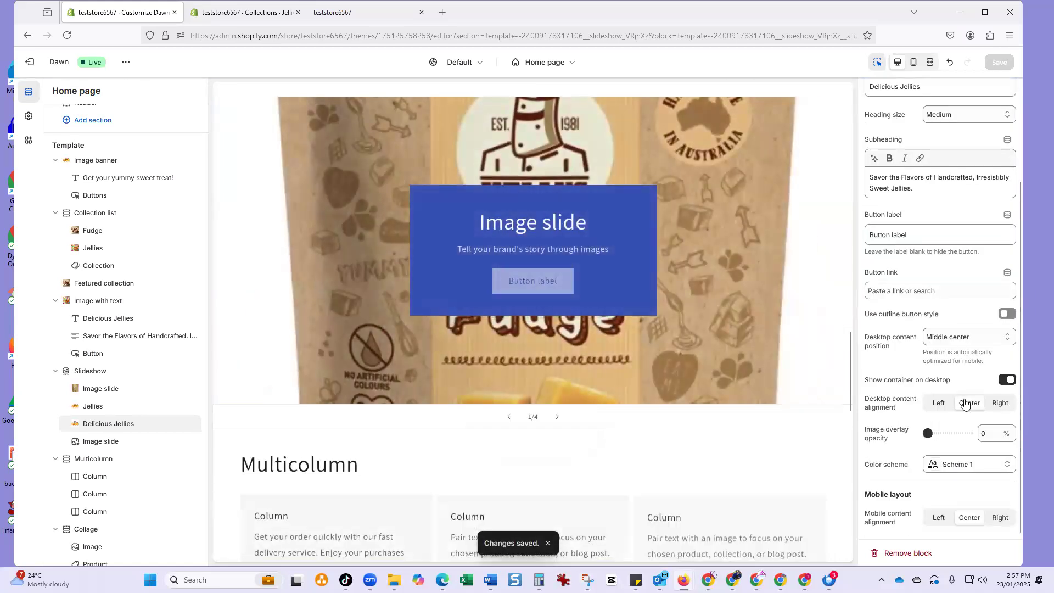
{"action": "left_click", "coordinate": [956, 465]}
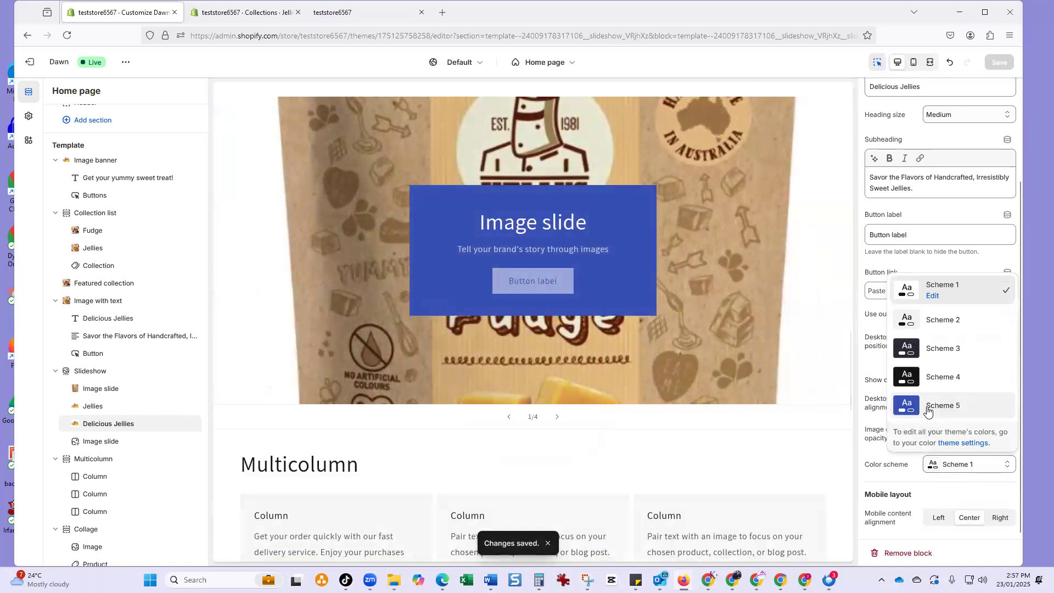
{"action": "left_click", "coordinate": [953, 404]}
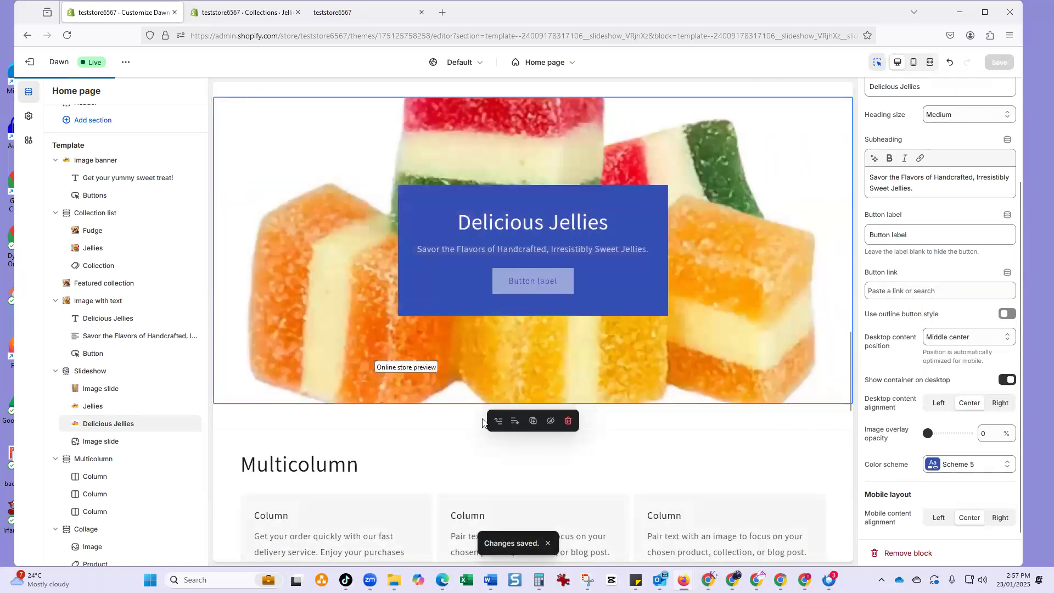
{"action": "scroll", "coordinate": [538, 324], "scroll_direction": "down", "scroll_amount": 2}
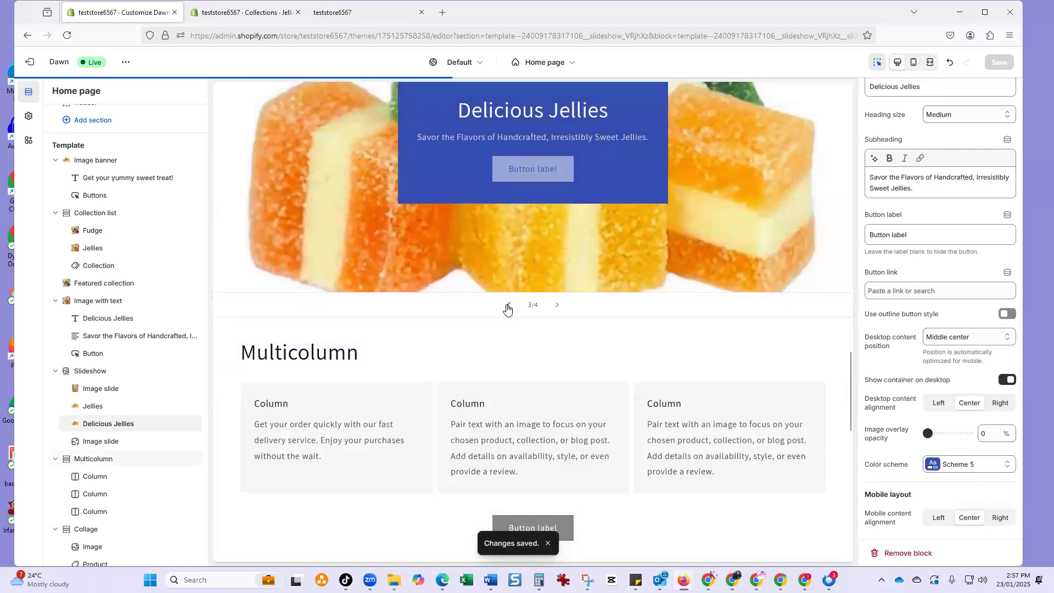
{"action": "left_click", "coordinate": [509, 307]}
{"action": "left_click", "coordinate": [508, 308]}
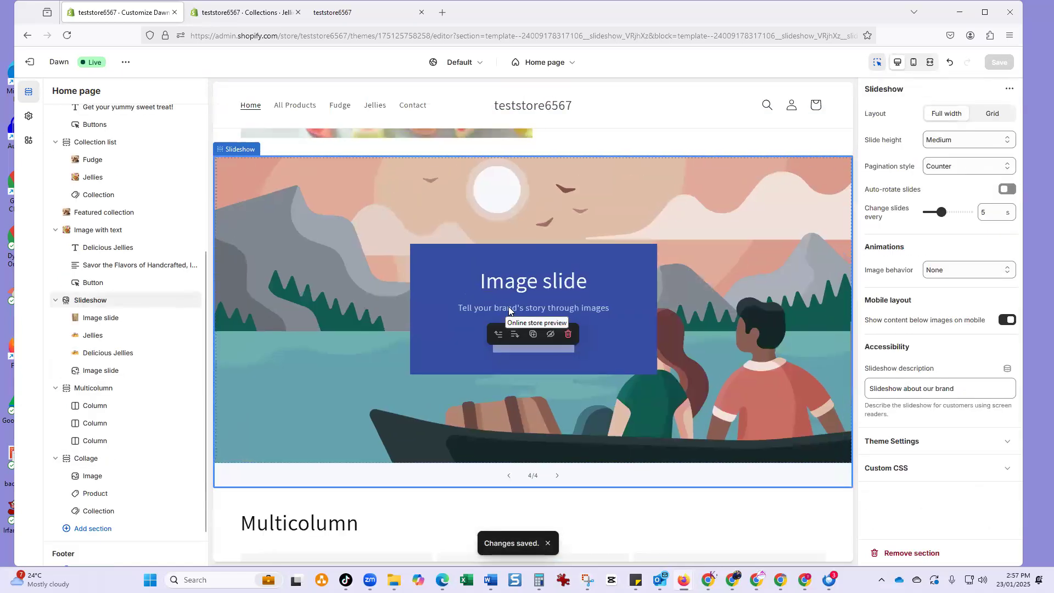
Delete the slideshow's first slide with the fudge pouch image, try hiding the Jellies slide, and save the theme
{"action": "scroll", "coordinate": [508, 380], "scroll_direction": "down", "scroll_amount": 2}
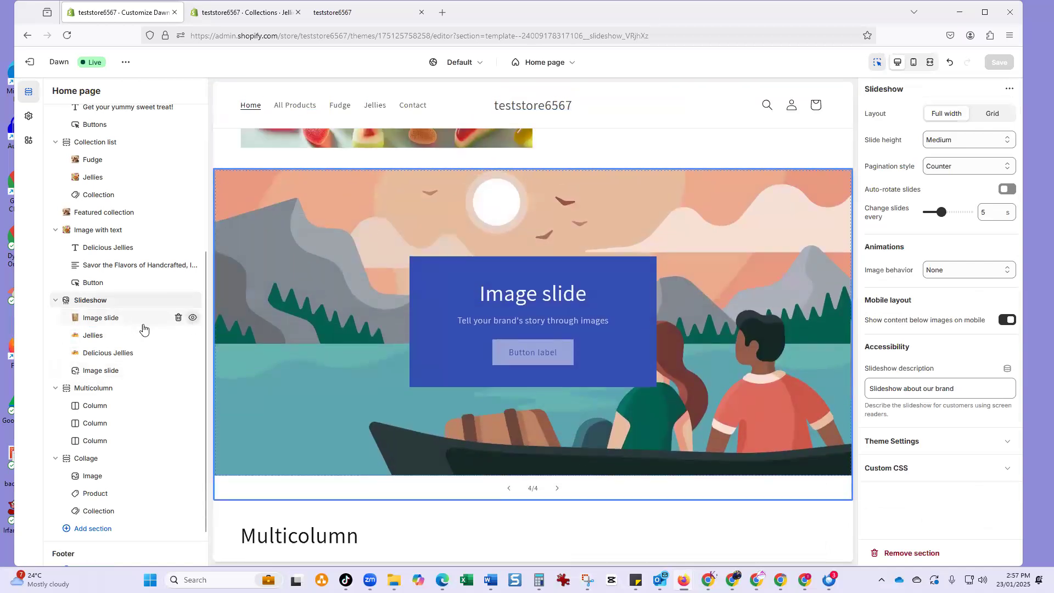
{"action": "left_click", "coordinate": [179, 318]}
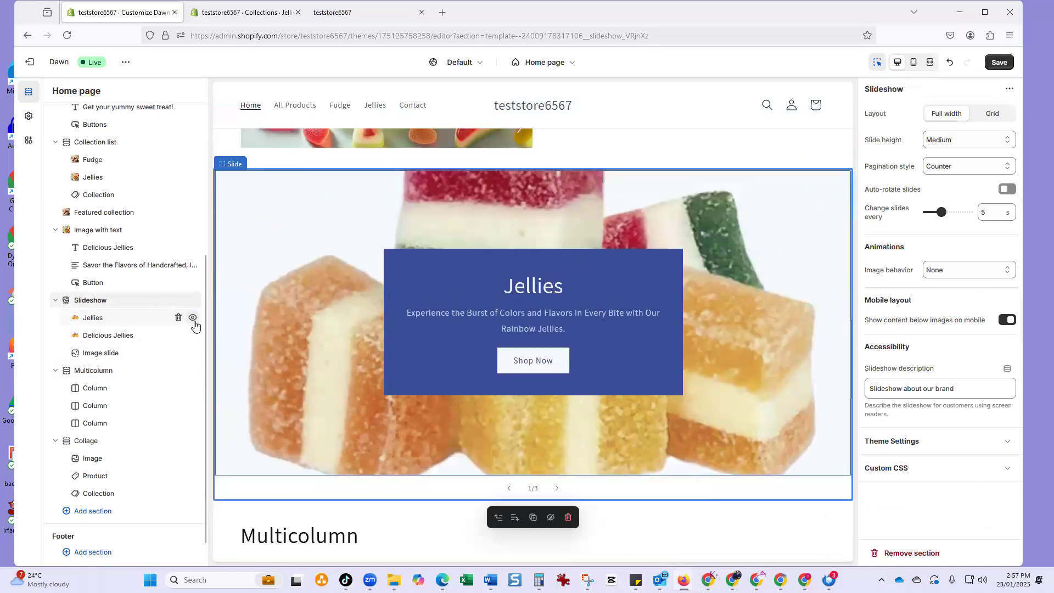
{"action": "left_click", "coordinate": [193, 318]}
{"action": "left_click", "coordinate": [194, 319]}
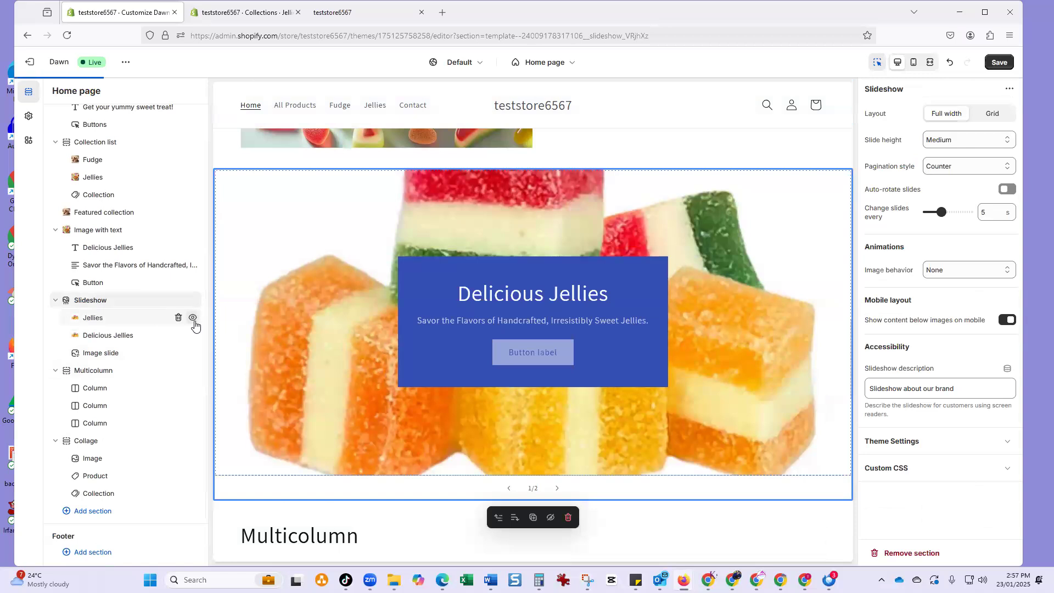
{"action": "left_click", "coordinate": [998, 64]}
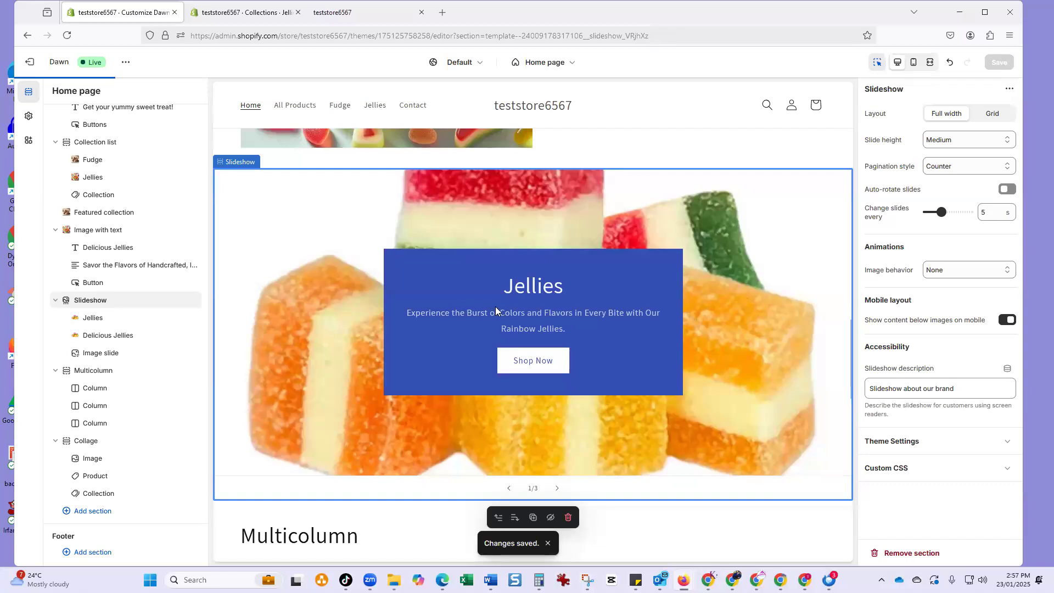
Assign the Jellies collection to the Collection block of the home page's Multimedia collage section
{"action": "scroll", "coordinate": [399, 391], "scroll_direction": "down", "scroll_amount": 8}
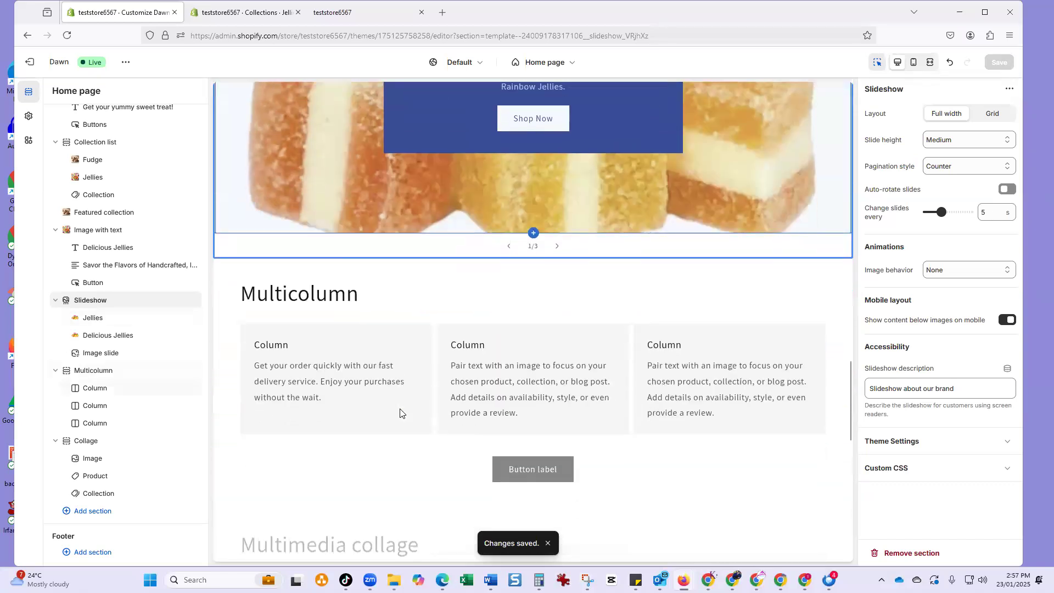
{"action": "scroll", "coordinate": [406, 413], "scroll_direction": "down", "scroll_amount": 10}
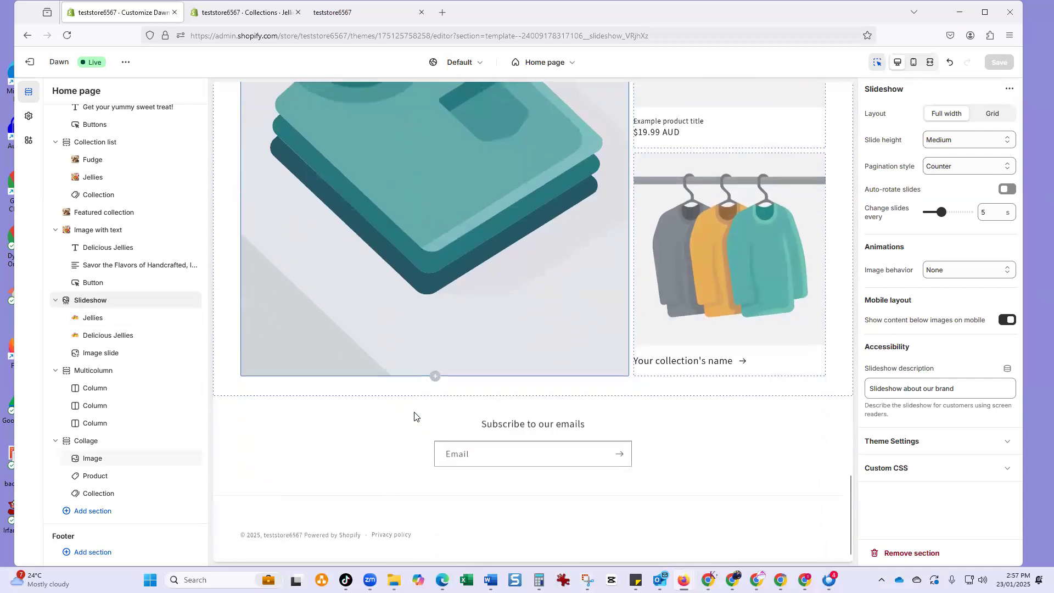
{"action": "scroll", "coordinate": [466, 369], "scroll_direction": "up", "scroll_amount": 5}
{"action": "scroll", "coordinate": [505, 297], "scroll_direction": "down", "scroll_amount": 1}
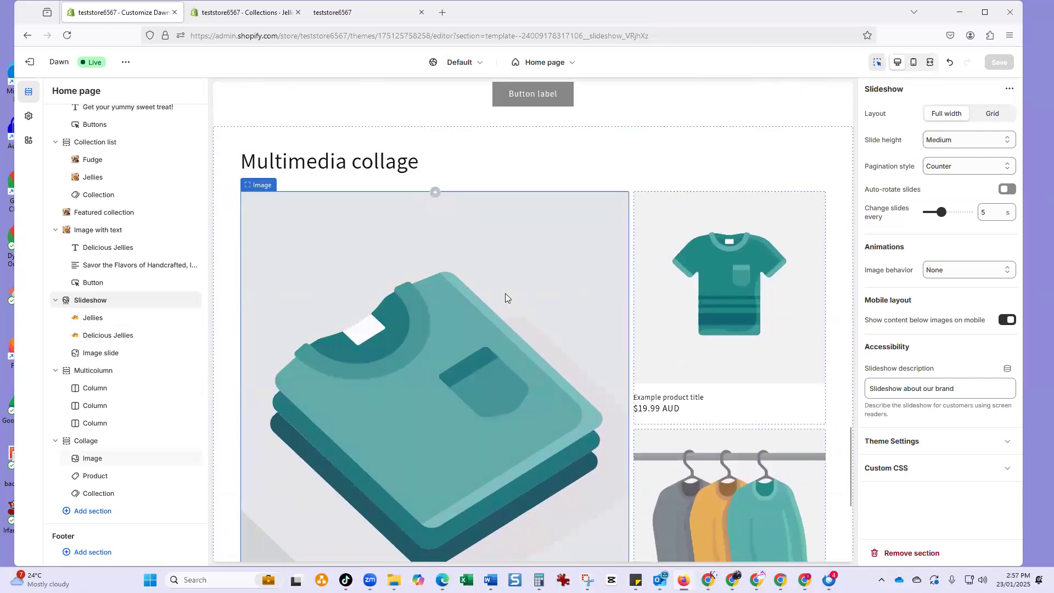
{"action": "left_click", "coordinate": [505, 293]}
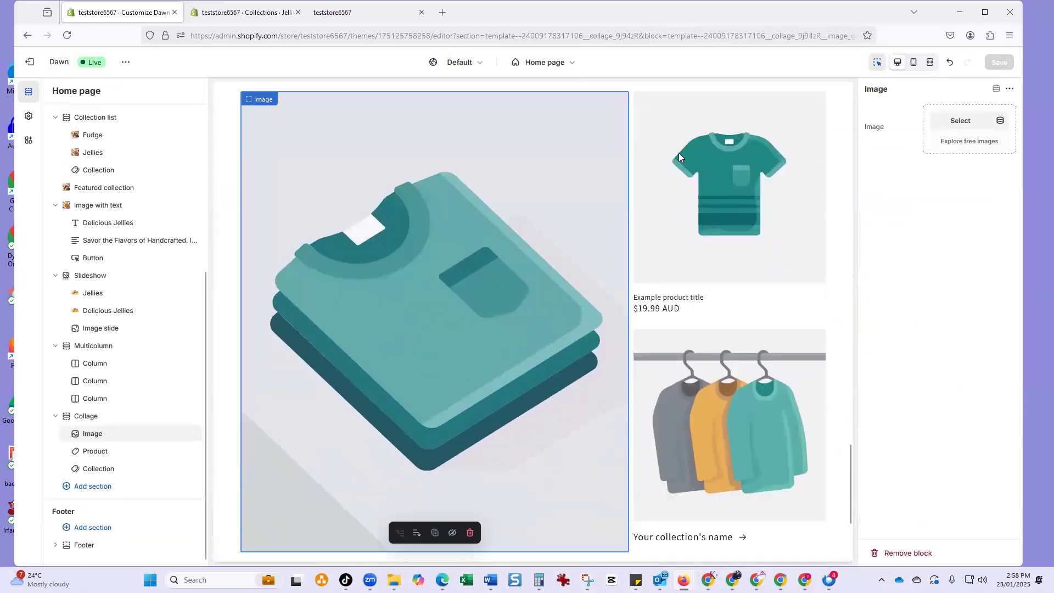
{"action": "left_click", "coordinate": [696, 540]}
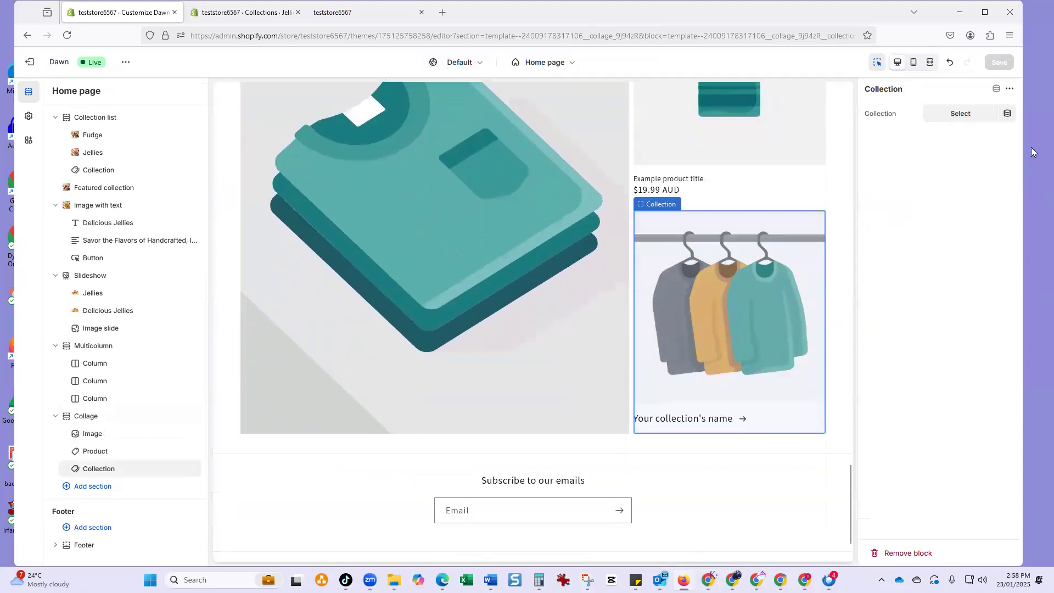
{"action": "left_click", "coordinate": [975, 120]}
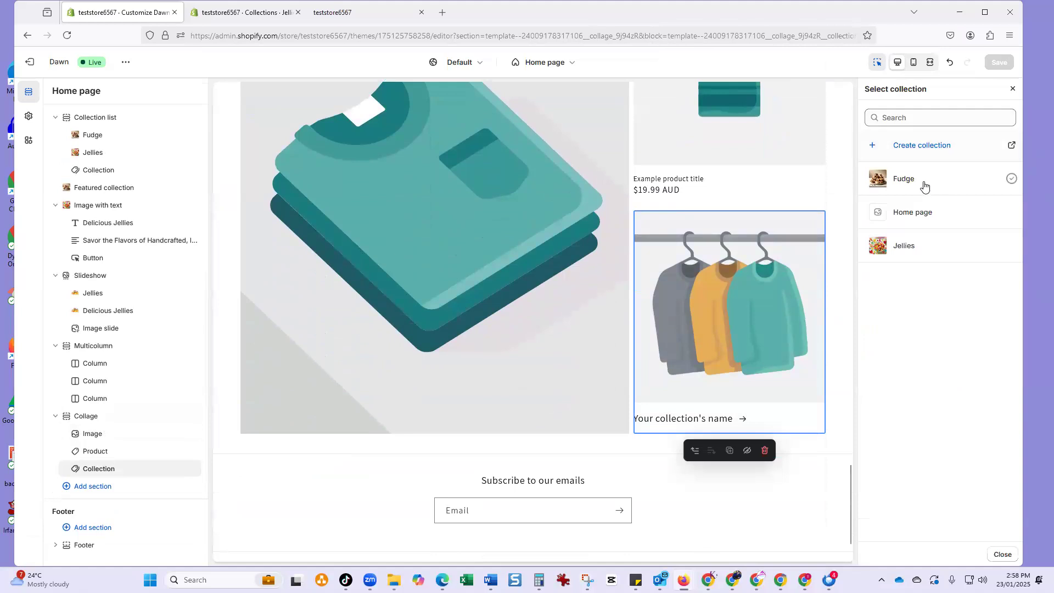
{"action": "left_click", "coordinate": [906, 250]}
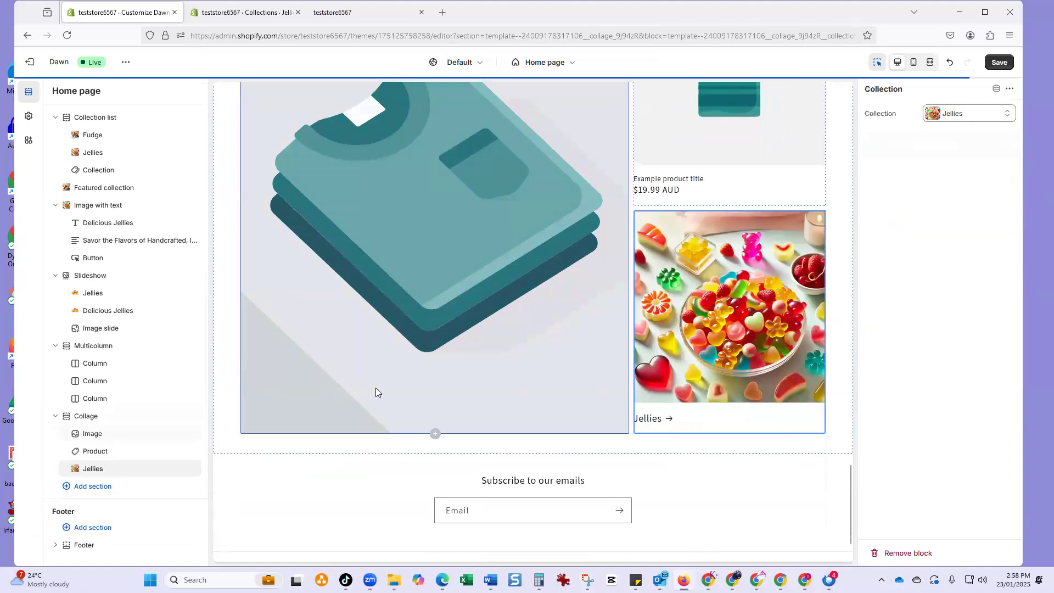
Assign the Caramel Fudge product to the Product block of the Multimedia collage section
{"action": "scroll", "coordinate": [376, 387], "scroll_direction": "up", "scroll_amount": 3}
{"action": "left_click", "coordinate": [707, 328]}
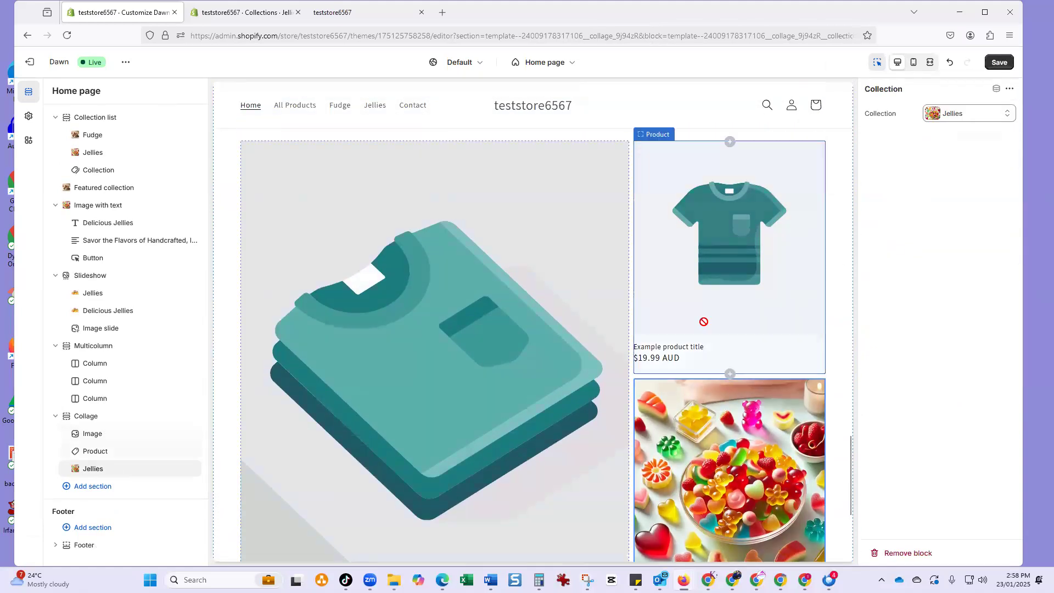
{"action": "left_click", "coordinate": [932, 115]}
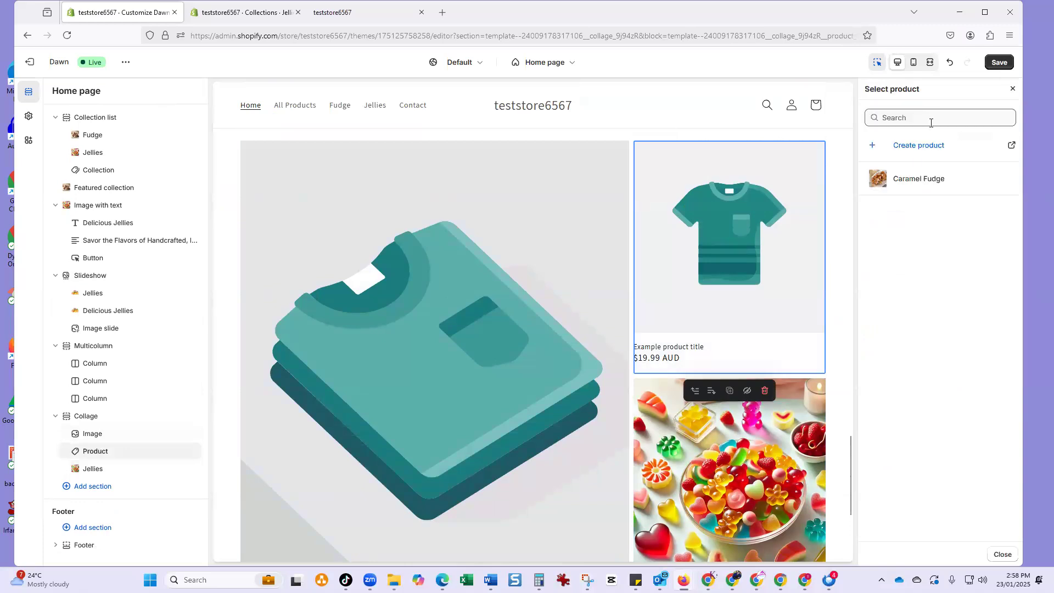
{"action": "left_click", "coordinate": [913, 181]}
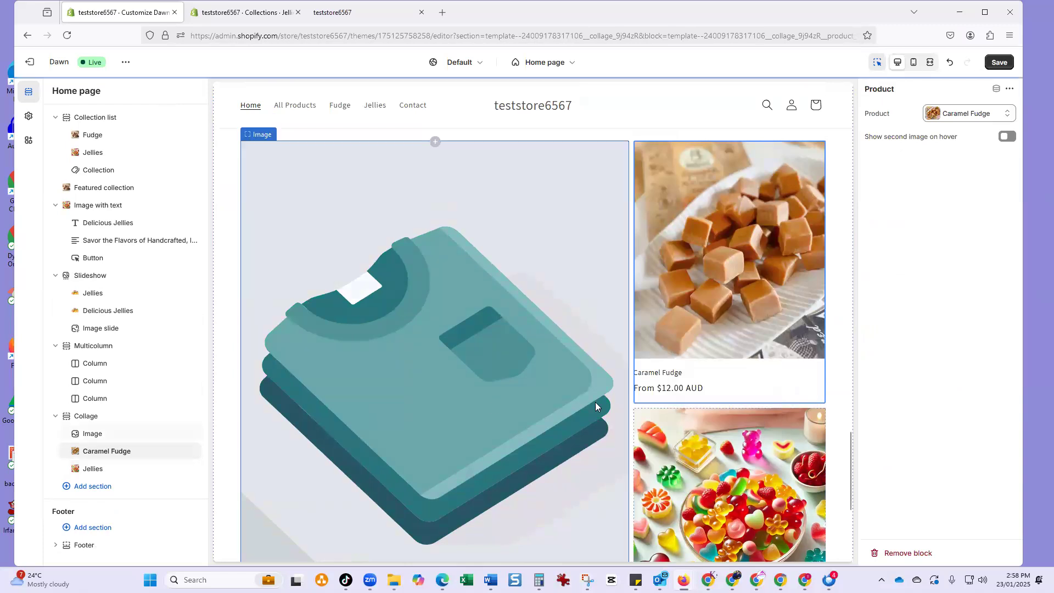
Set the collage's large Image block to the fudge_collection image, review the collage in the preview, and save the theme
{"action": "scroll", "coordinate": [701, 388], "scroll_direction": "down", "scroll_amount": 2}
{"action": "scroll", "coordinate": [702, 388], "scroll_direction": "down", "scroll_amount": 3}
{"action": "scroll", "coordinate": [487, 354], "scroll_direction": "up", "scroll_amount": 5}
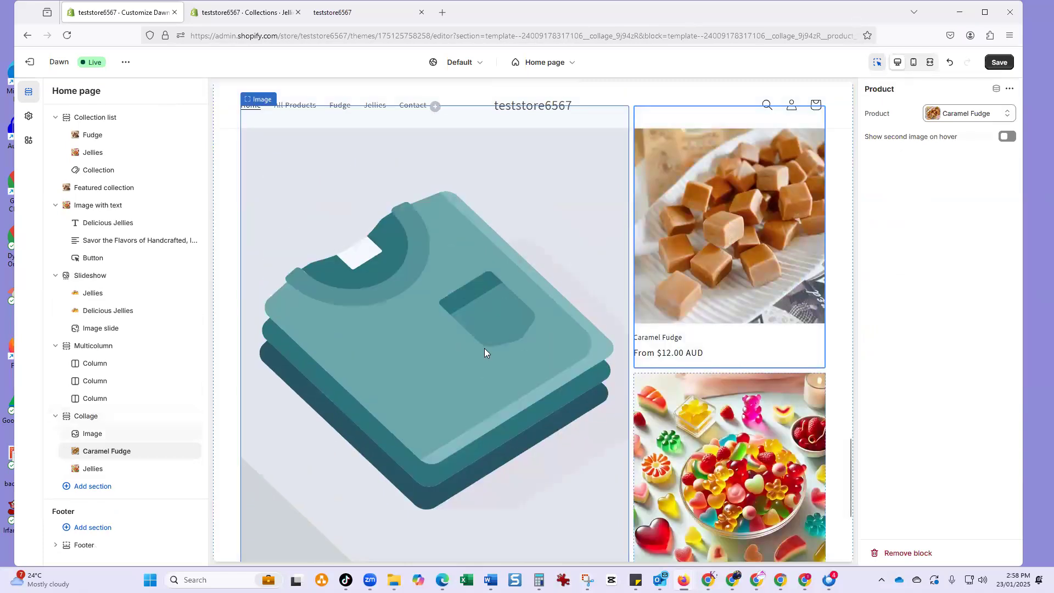
{"action": "left_click", "coordinate": [484, 348]}
{"action": "left_click", "coordinate": [969, 92]}
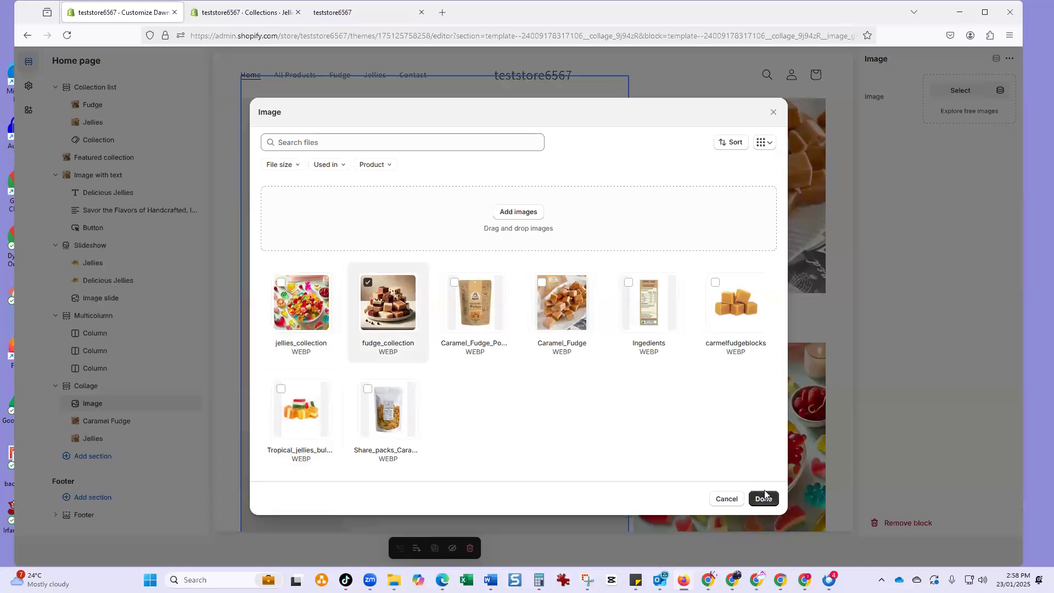
{"action": "left_click", "coordinate": [765, 501]}
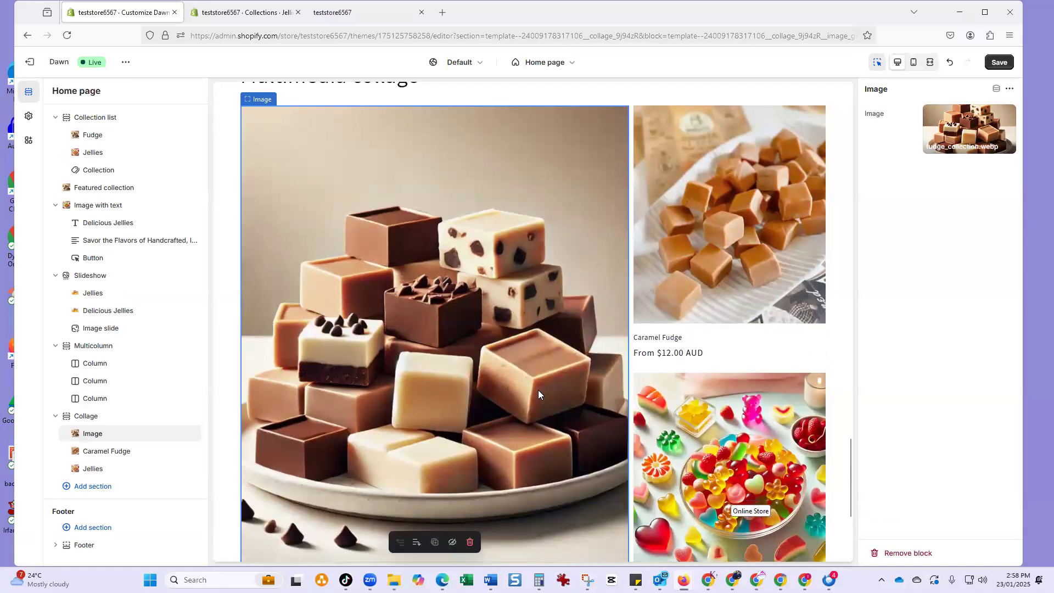
{"action": "scroll", "coordinate": [538, 390], "scroll_direction": "up", "scroll_amount": 2}
{"action": "scroll", "coordinate": [540, 389], "scroll_direction": "down", "scroll_amount": 5}
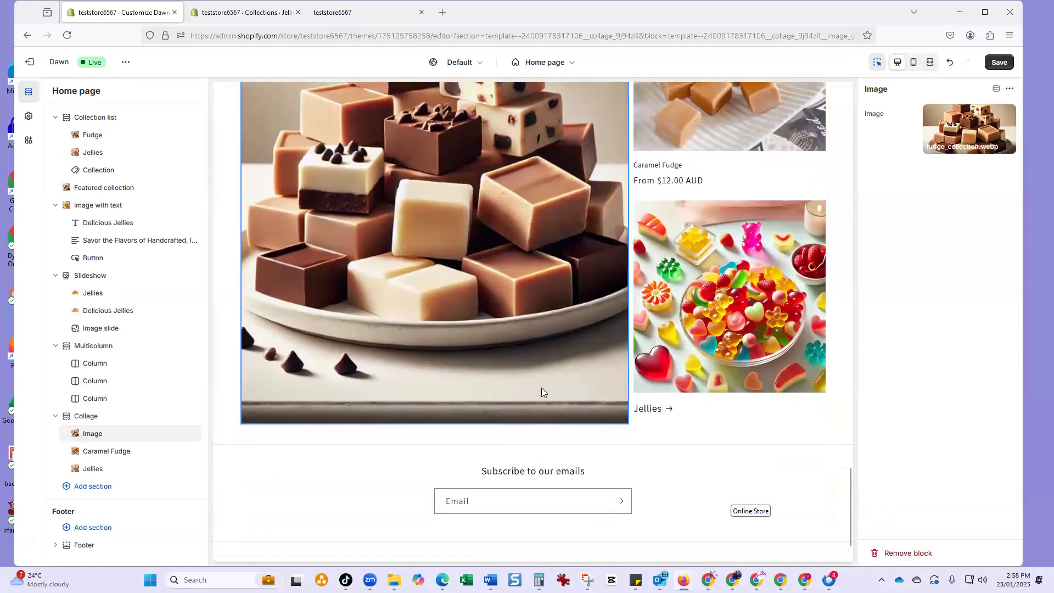
{"action": "scroll", "coordinate": [541, 387], "scroll_direction": "down", "scroll_amount": 1}
{"action": "scroll", "coordinate": [542, 388], "scroll_direction": "up", "scroll_amount": 3}
{"action": "scroll", "coordinate": [542, 388], "scroll_direction": "up", "scroll_amount": 3}
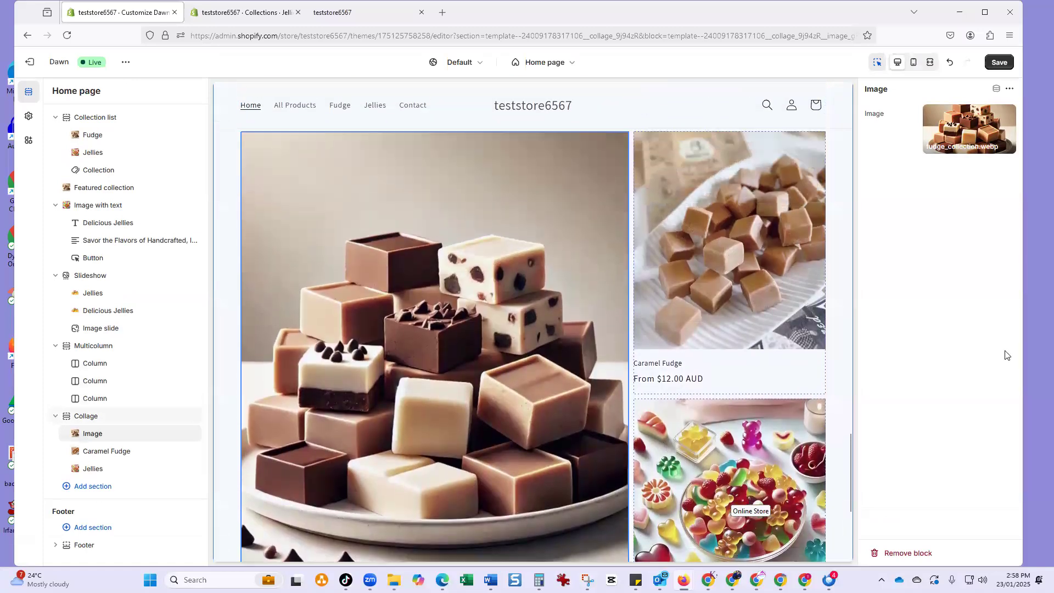
{"action": "left_click", "coordinate": [1002, 62]}
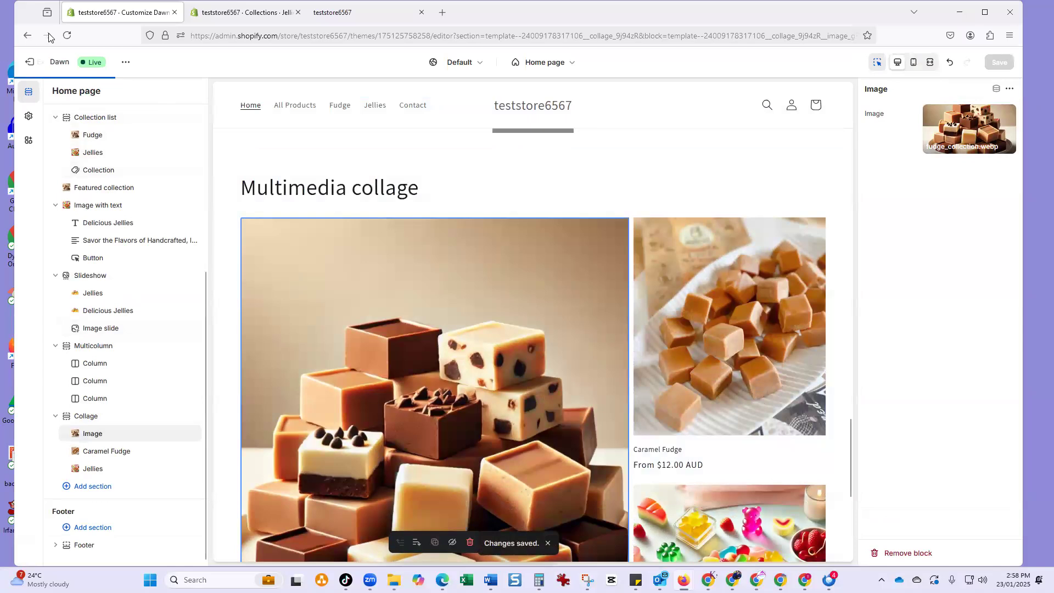
Exit the theme editor and look through the store settings for Markets, Apps and sales channels, and Domains, including the primary domain's details
{"action": "left_click", "coordinate": [36, 64]}
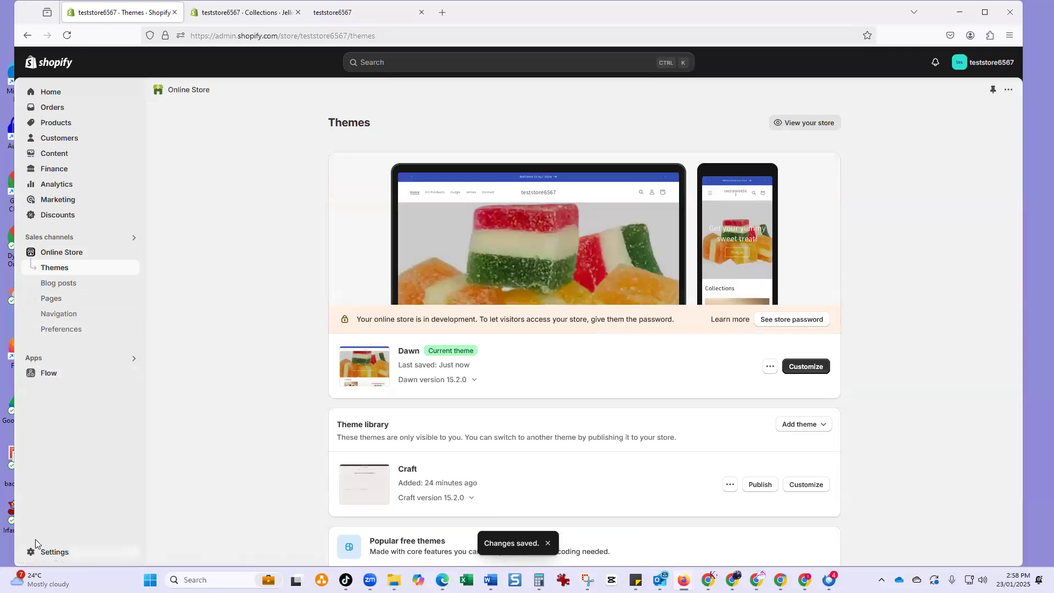
{"action": "left_click", "coordinate": [54, 553]}
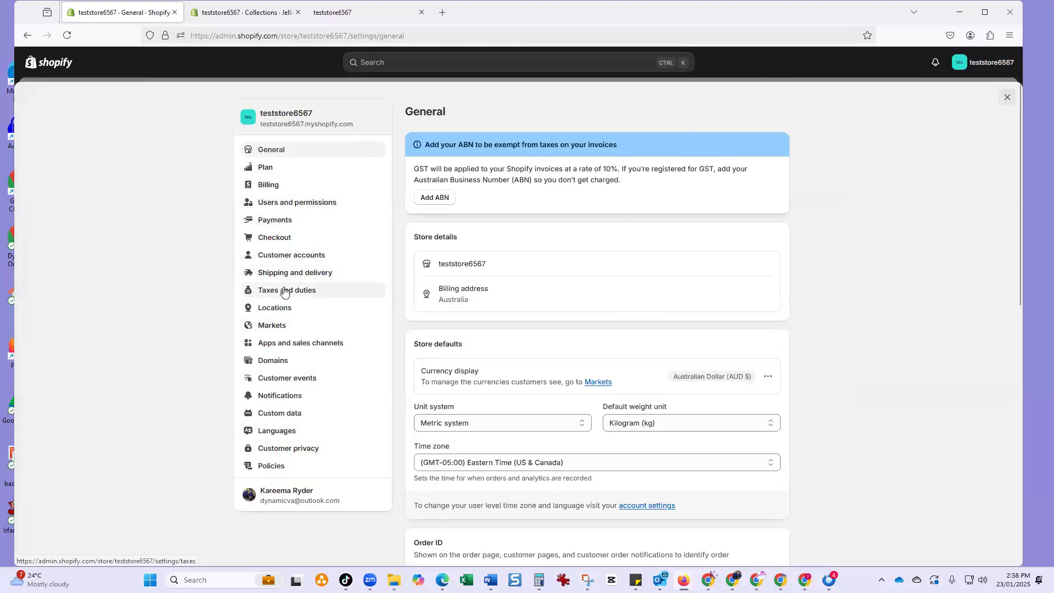
{"action": "left_click", "coordinate": [278, 325]}
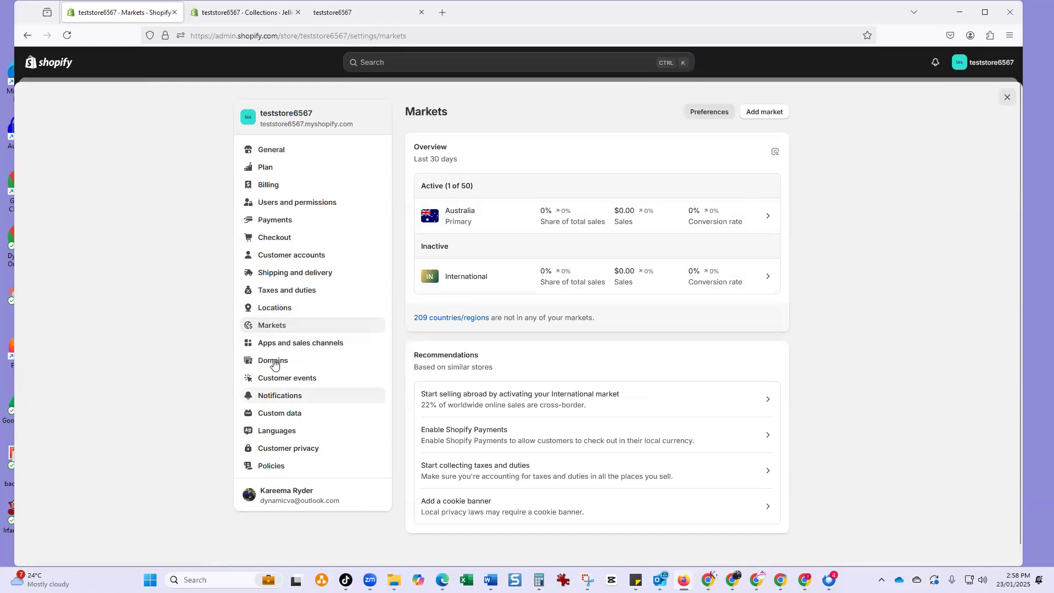
{"action": "left_click", "coordinate": [286, 348]}
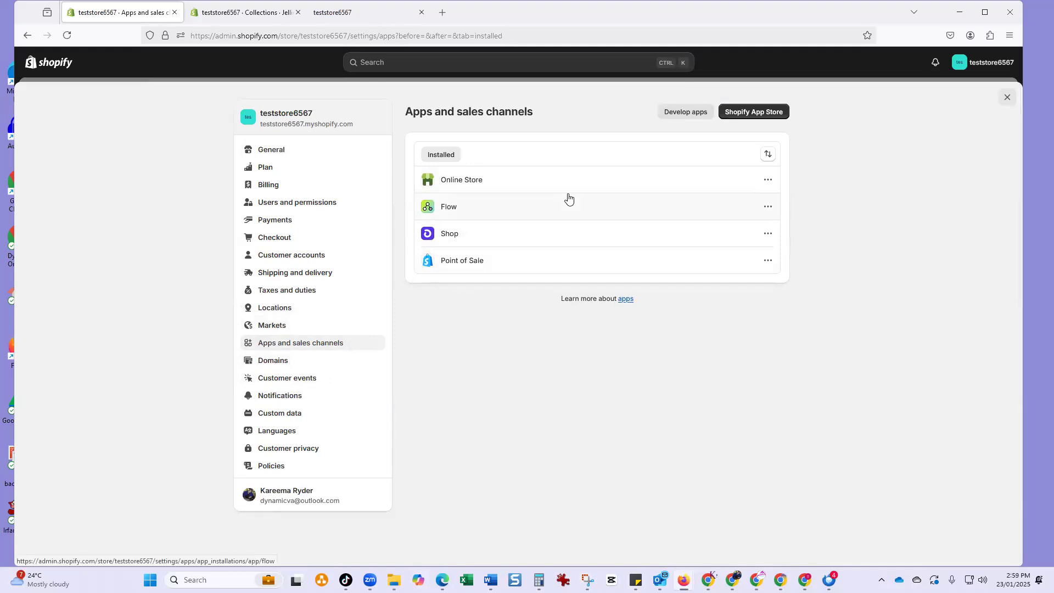
{"action": "left_click", "coordinate": [290, 361]}
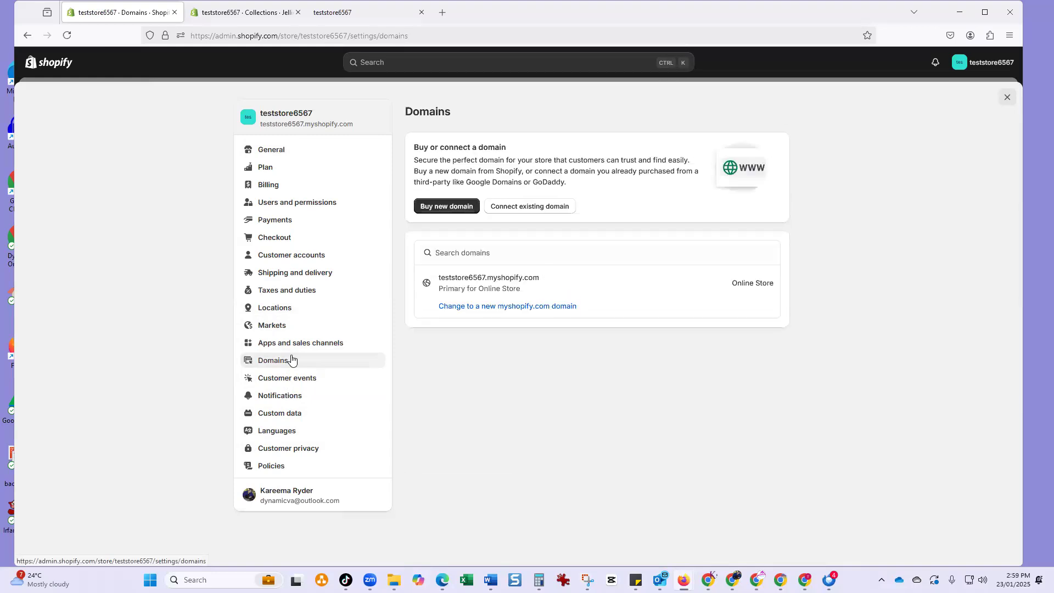
{"action": "left_click", "coordinate": [544, 275]}
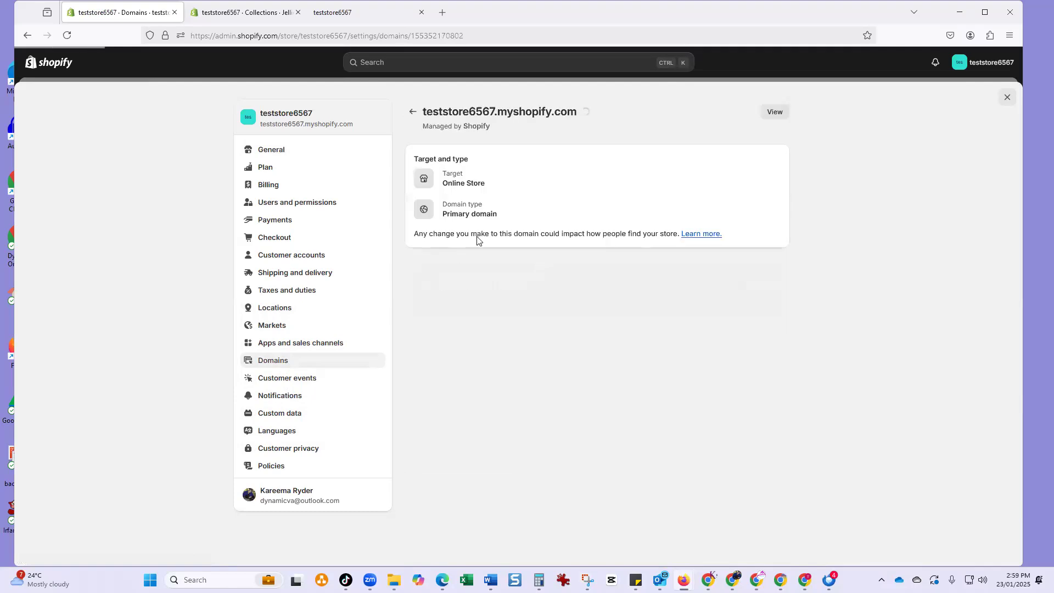
{"action": "left_click", "coordinate": [413, 112]}
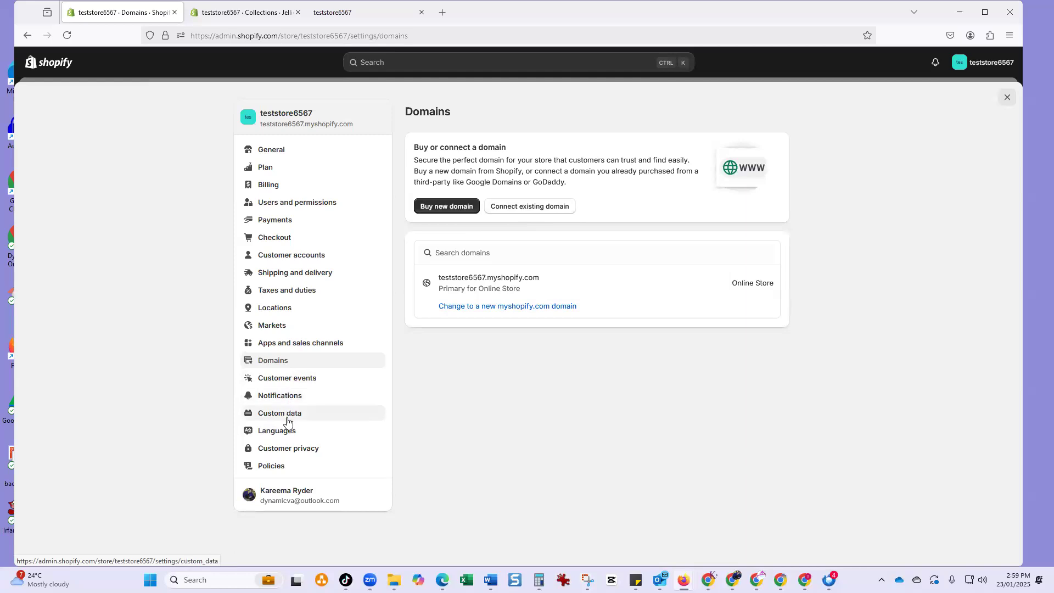
Fill the store's Return and refund policy with the provided template, read through its text, and publish it
{"action": "left_click", "coordinate": [281, 467]}
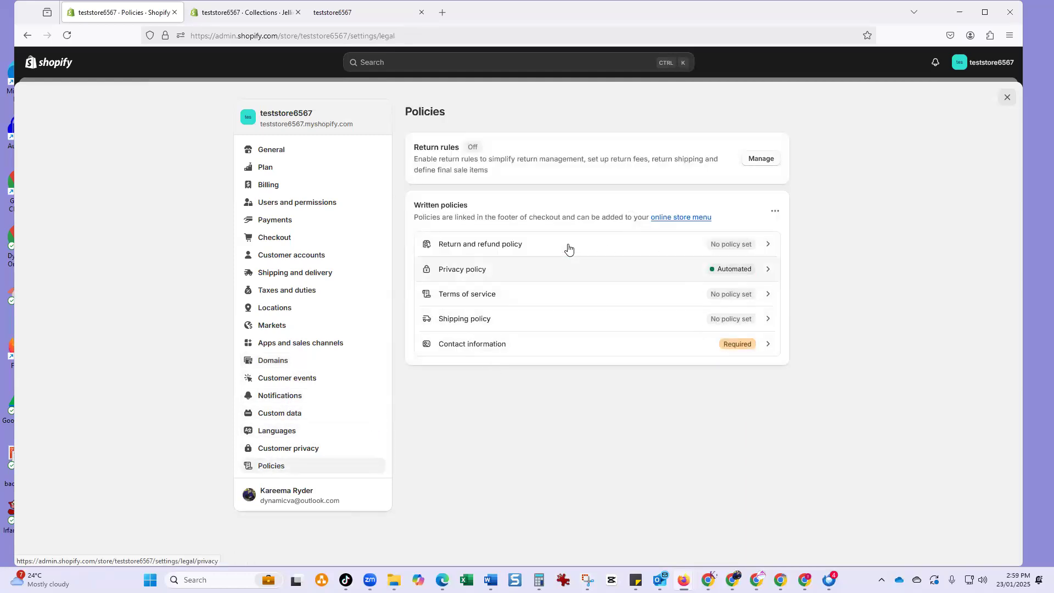
{"action": "left_click", "coordinate": [767, 246]}
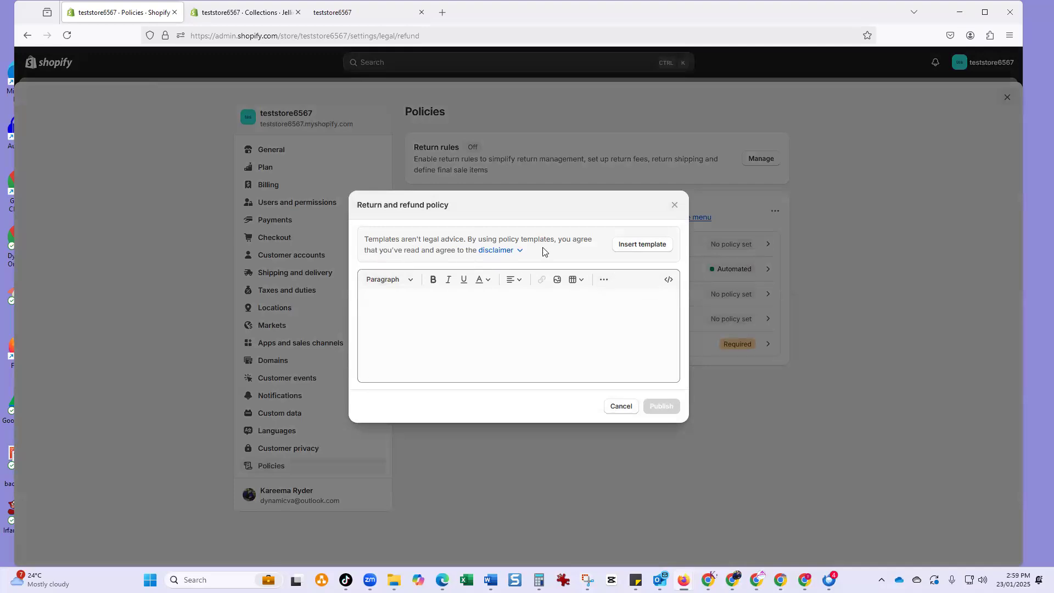
{"action": "left_click", "coordinate": [634, 248]}
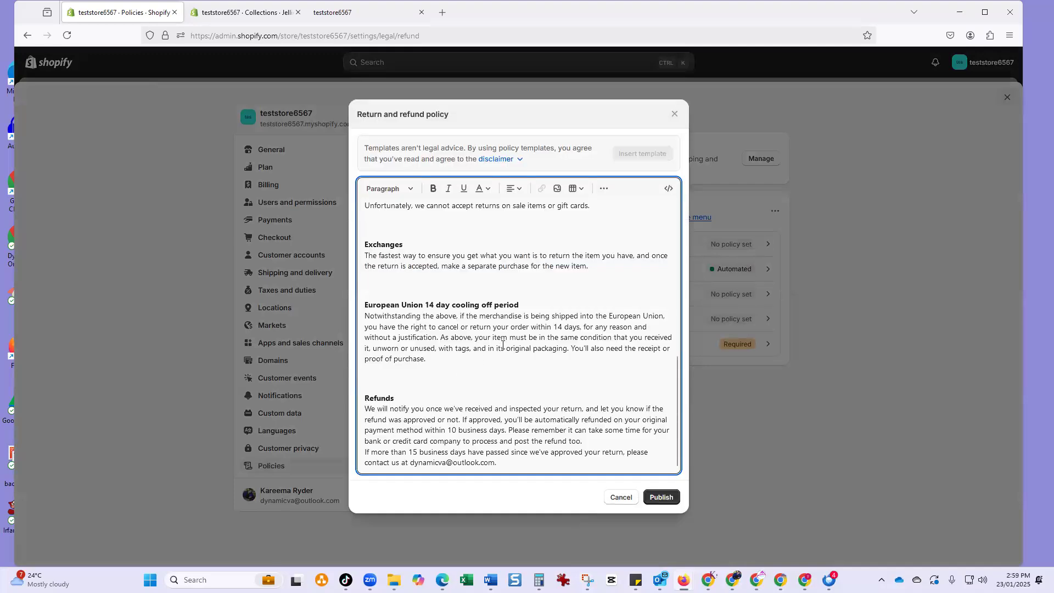
{"action": "scroll", "coordinate": [503, 345], "scroll_direction": "up", "scroll_amount": 10}
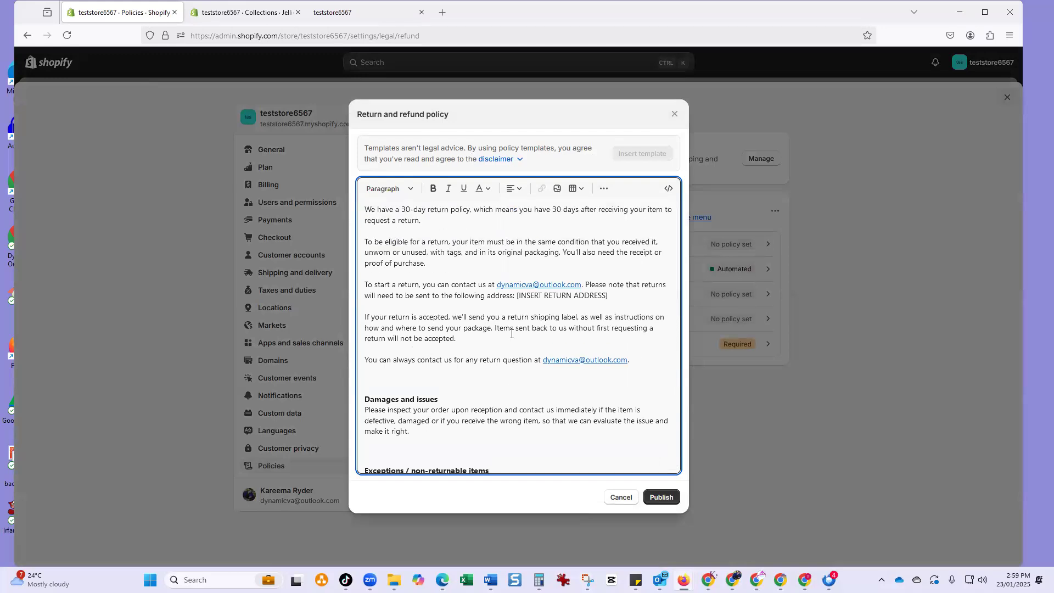
{"action": "scroll", "coordinate": [511, 334], "scroll_direction": "down", "scroll_amount": 4}
{"action": "scroll", "coordinate": [511, 334], "scroll_direction": "down", "scroll_amount": 2}
{"action": "scroll", "coordinate": [511, 334], "scroll_direction": "up", "scroll_amount": 5}
{"action": "scroll", "coordinate": [511, 334], "scroll_direction": "down", "scroll_amount": 8}
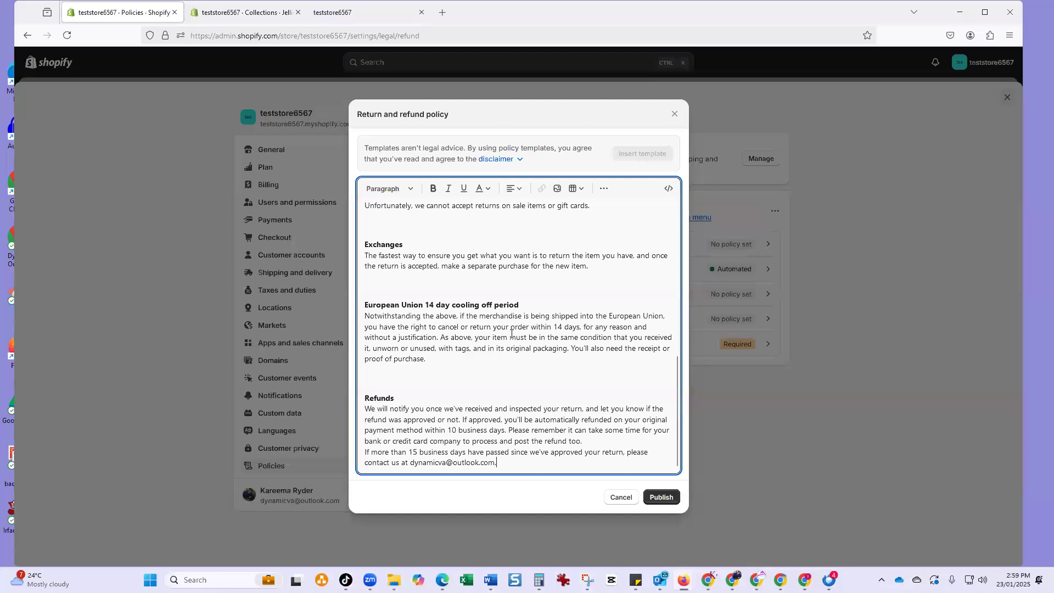
{"action": "scroll", "coordinate": [516, 329], "scroll_direction": "up", "scroll_amount": 8}
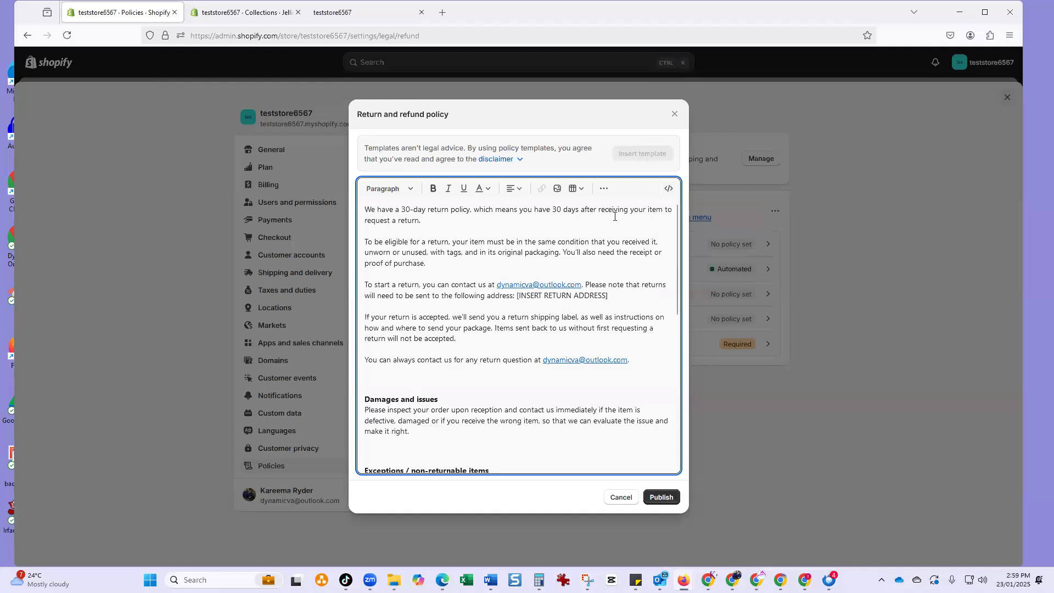
{"action": "scroll", "coordinate": [527, 344], "scroll_direction": "down", "scroll_amount": 7}
{"action": "left_click", "coordinate": [662, 497]}
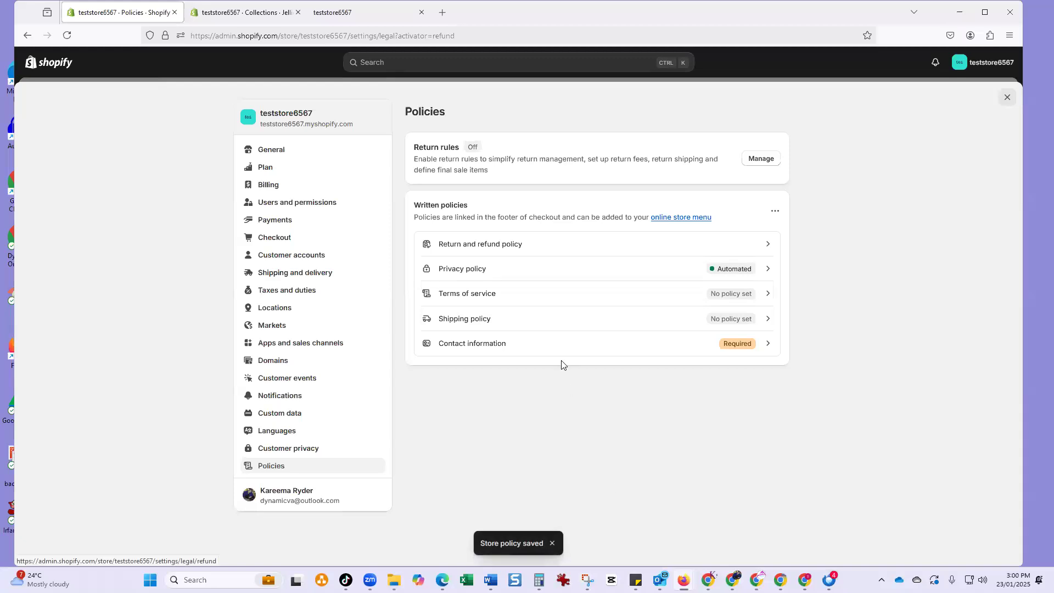
Fill the Terms of service policy with the provided template and publish it
{"action": "left_click", "coordinate": [742, 293]}
{"action": "left_click", "coordinate": [637, 245]}
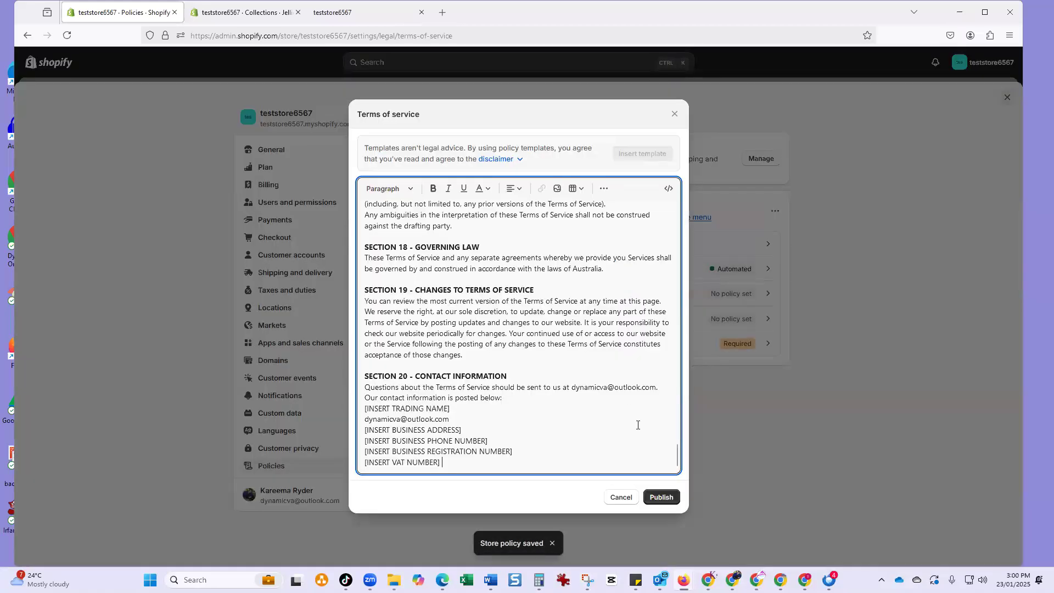
{"action": "left_click", "coordinate": [661, 500]}
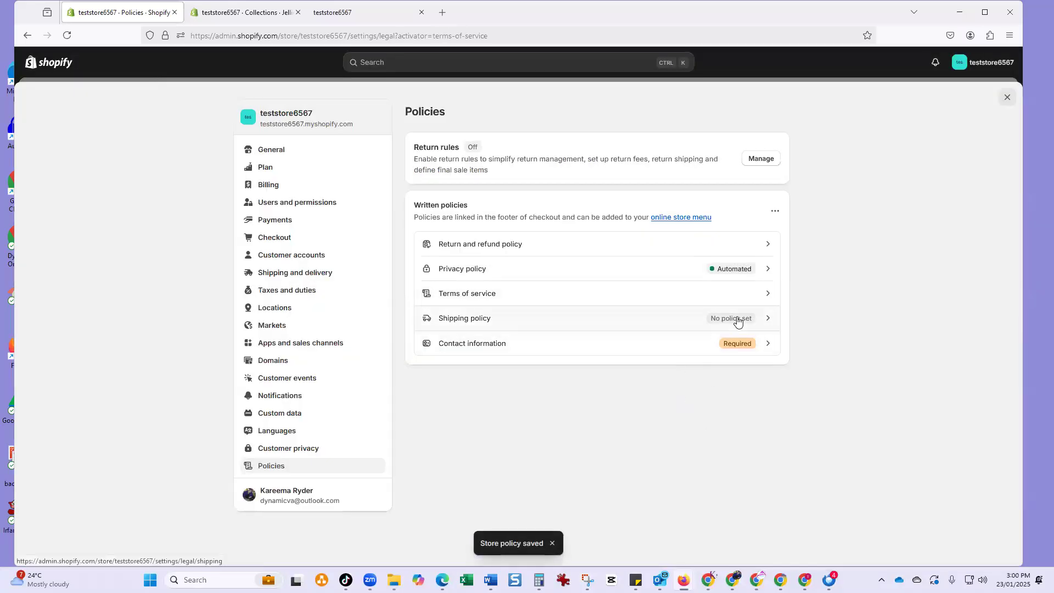
Open the empty Shipping policy, switch to ChatGPT, and request a "Shipping policy for a sweets store that offers returns for store credit only after 10 days"
{"action": "left_click", "coordinate": [697, 318]}
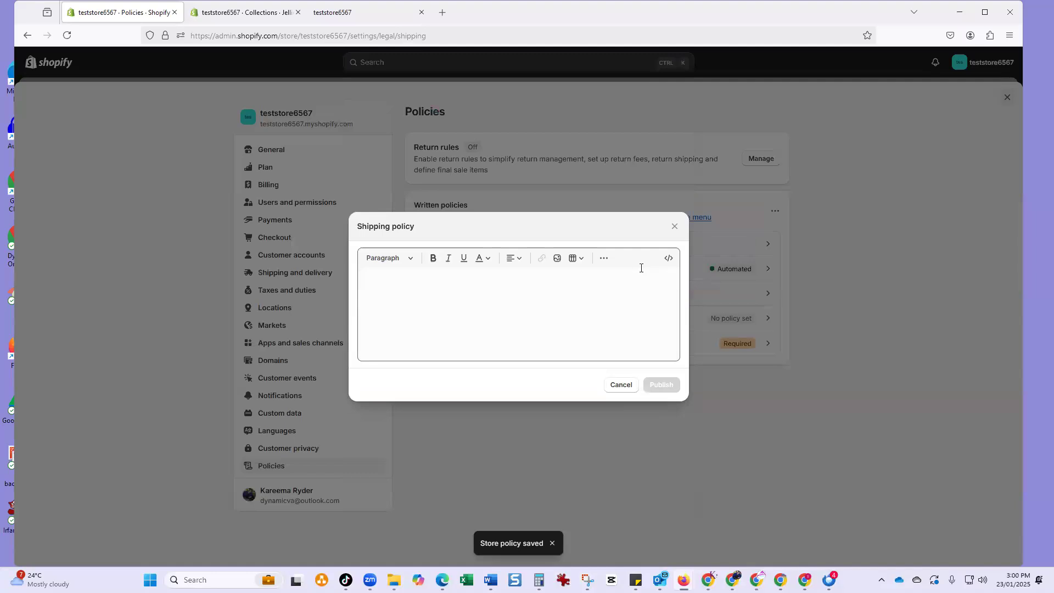
{"action": "left_click", "coordinate": [558, 302]}
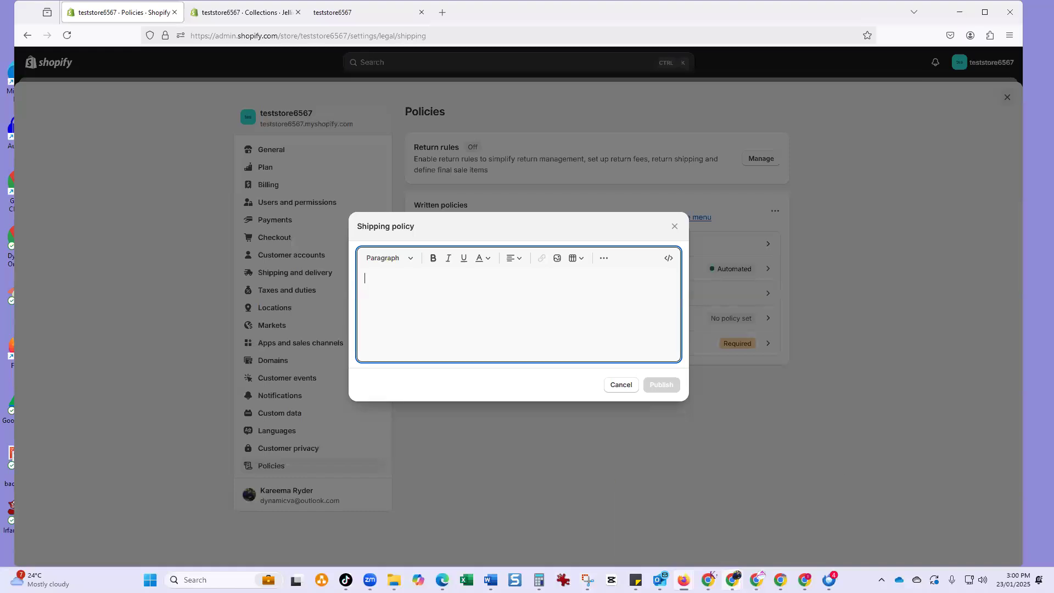
{"action": "mouse_move", "coordinate": [708, 580]}
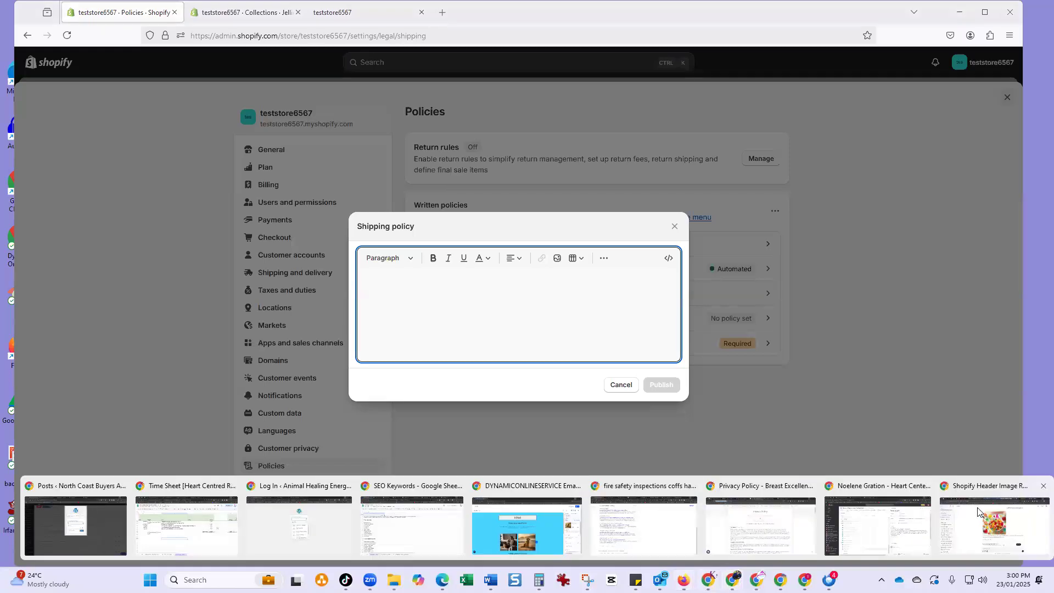
{"action": "left_click", "coordinate": [994, 524]}
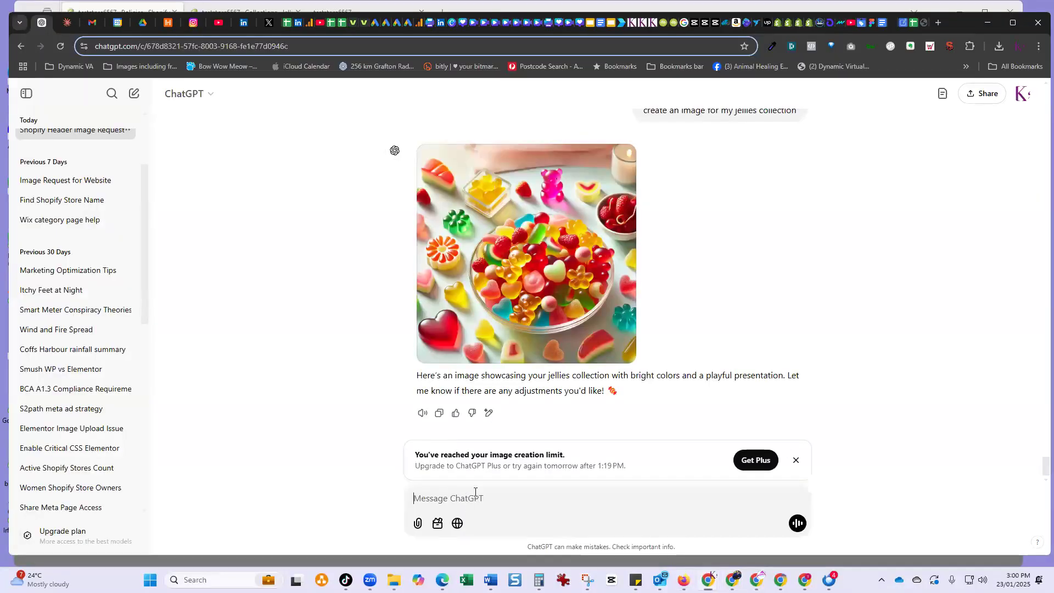
{"action": "type", "text": "S"}
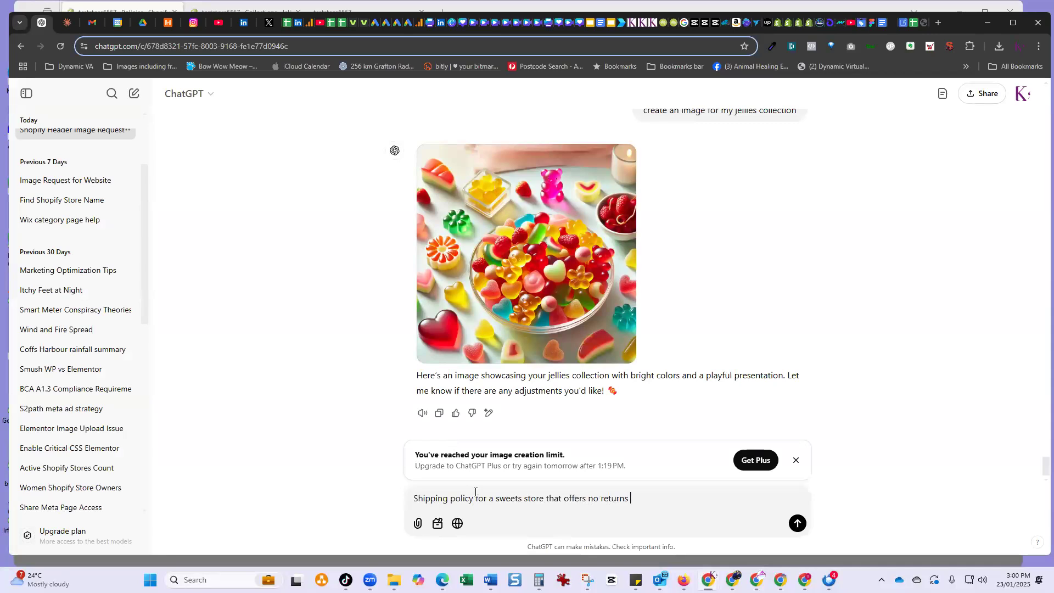
{"action": "key", "text": "BackSpace"}
{"action": "key", "text": "BackSpace"}
{"action": "key", "text": "BackSpace"}
{"action": "key", "text": "BackSpace"}
{"action": "key", "text": "BackSpace"}
{"action": "key", "text": "BackSpace"}
{"action": "key", "text": "BackSpace"}
{"action": "key", "text": "BackSpace"}
{"action": "key", "text": "BackSpace"}
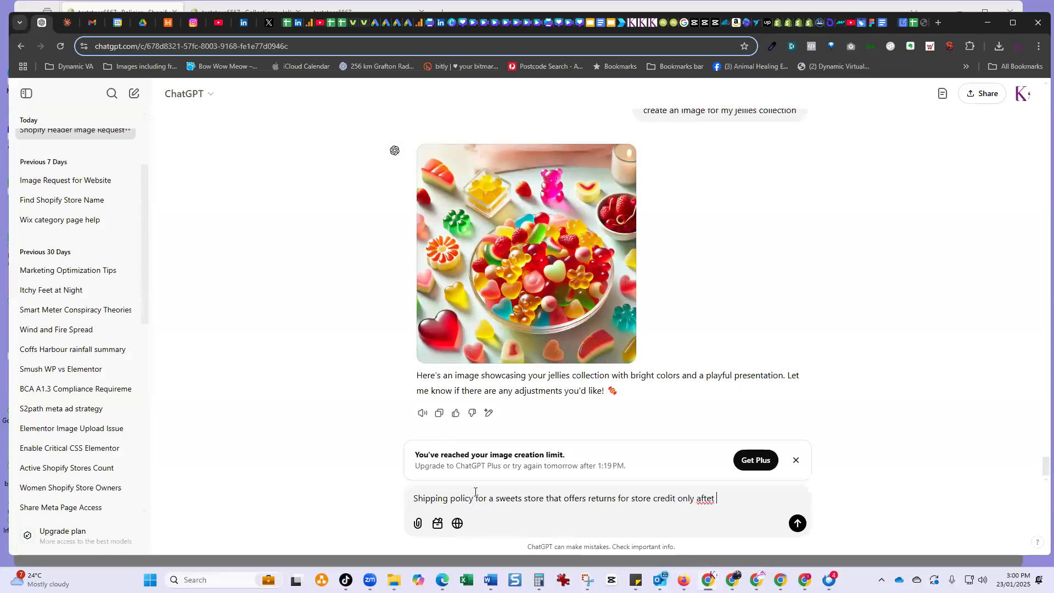
{"action": "type", "text": "r 10 days"}
{"action": "key", "text": "Return"}
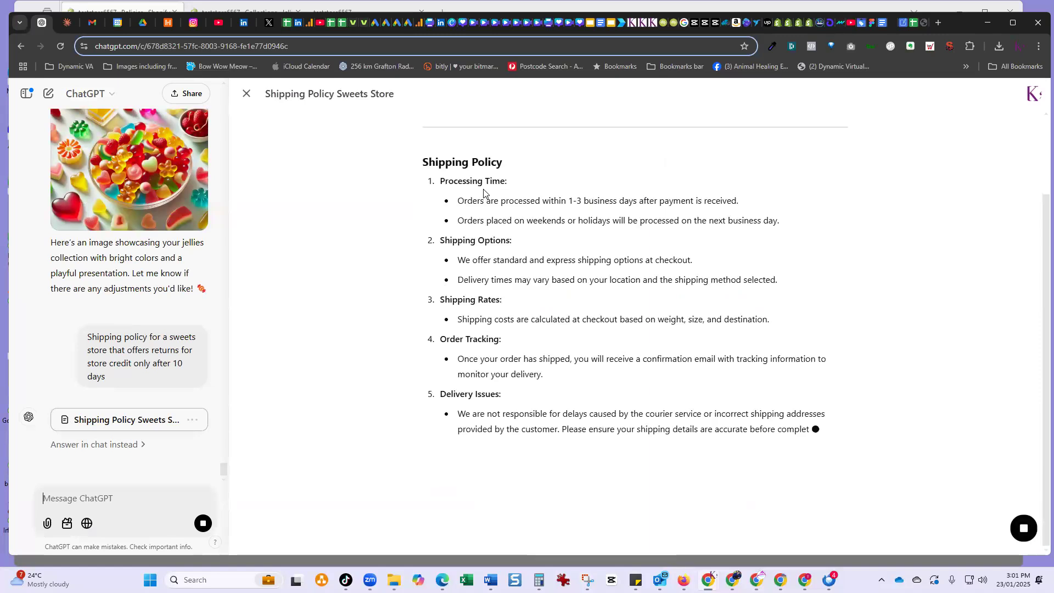
Copy the drafted policy text in ChatGPT from the opening Shipping Policy title through the Store Credit section
{"action": "scroll", "coordinate": [457, 246], "scroll_direction": "up", "scroll_amount": 3}
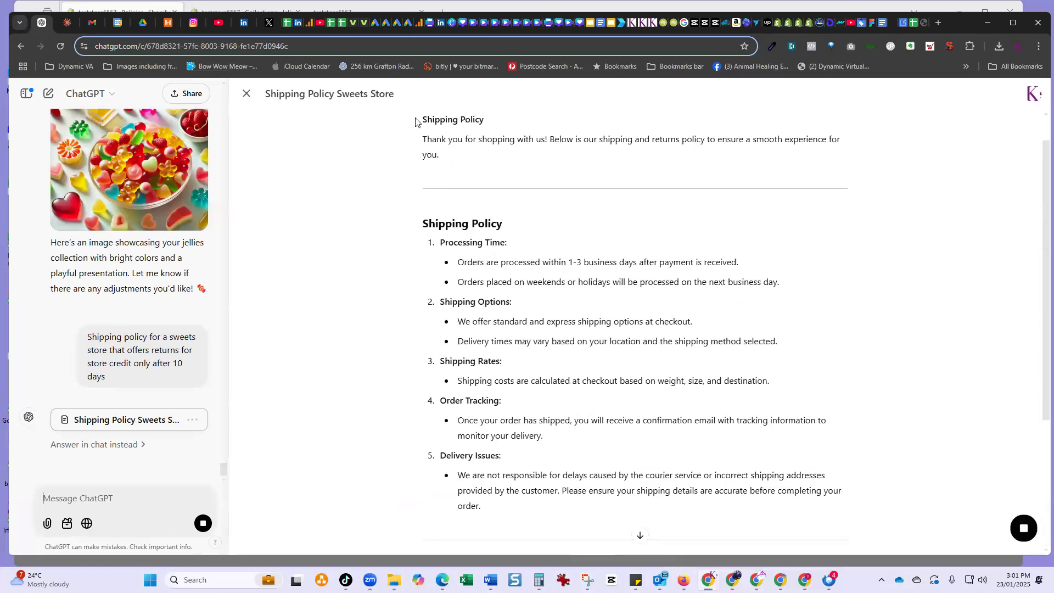
{"action": "left_click_drag", "start_coordinate": [423, 117], "coordinate": [761, 345]}
{"action": "scroll", "coordinate": [539, 350], "scroll_direction": "down", "scroll_amount": 4}
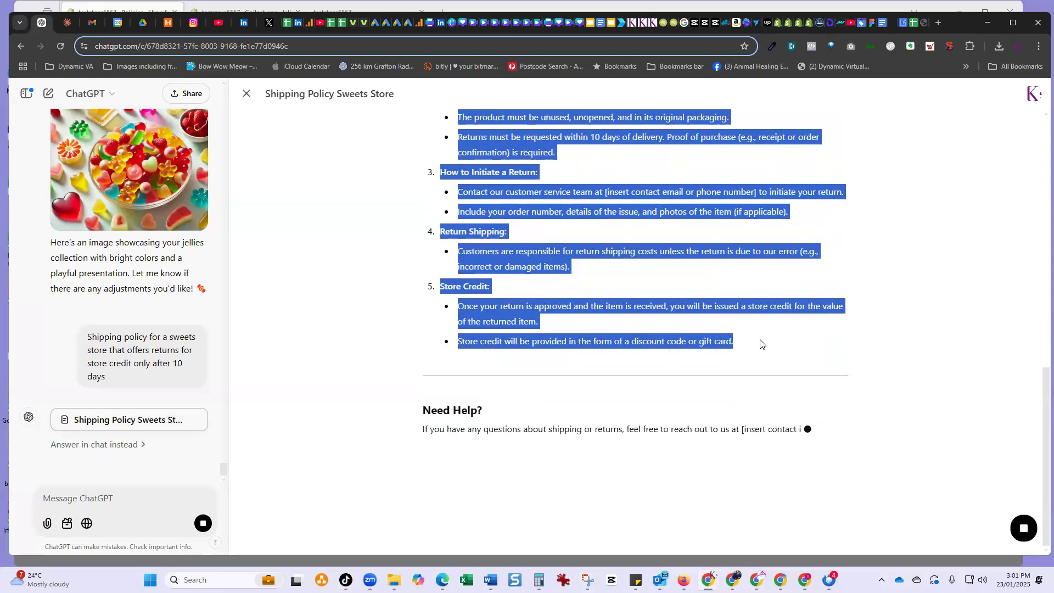
{"action": "right_click", "coordinate": [588, 277]}
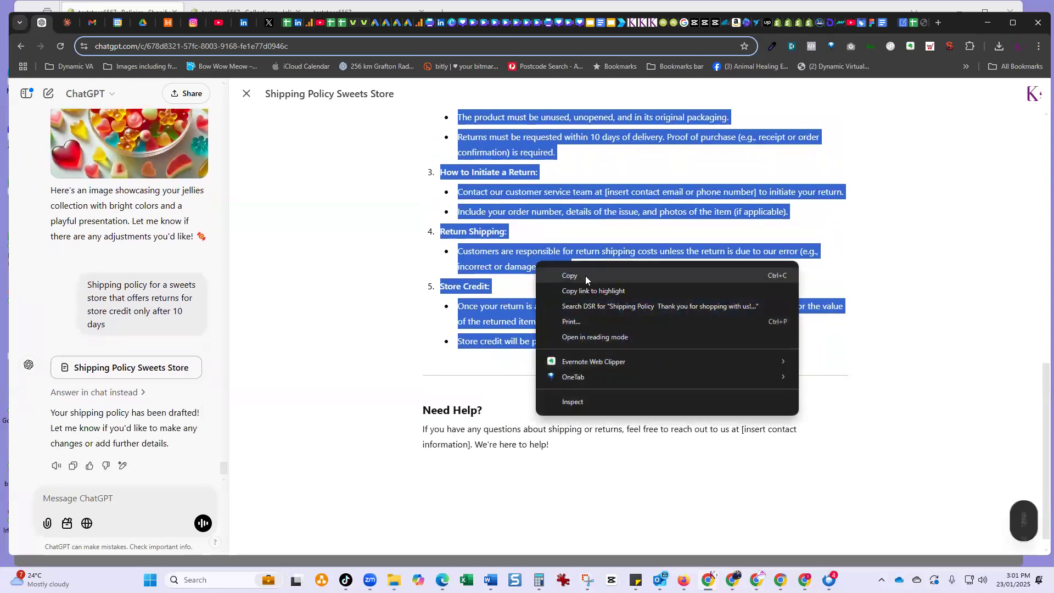
{"action": "left_click", "coordinate": [594, 275]}
Return to Shopify, paste the copied text into the Shipping policy, read through it, and publish it
{"action": "left_click", "coordinate": [989, 21]}
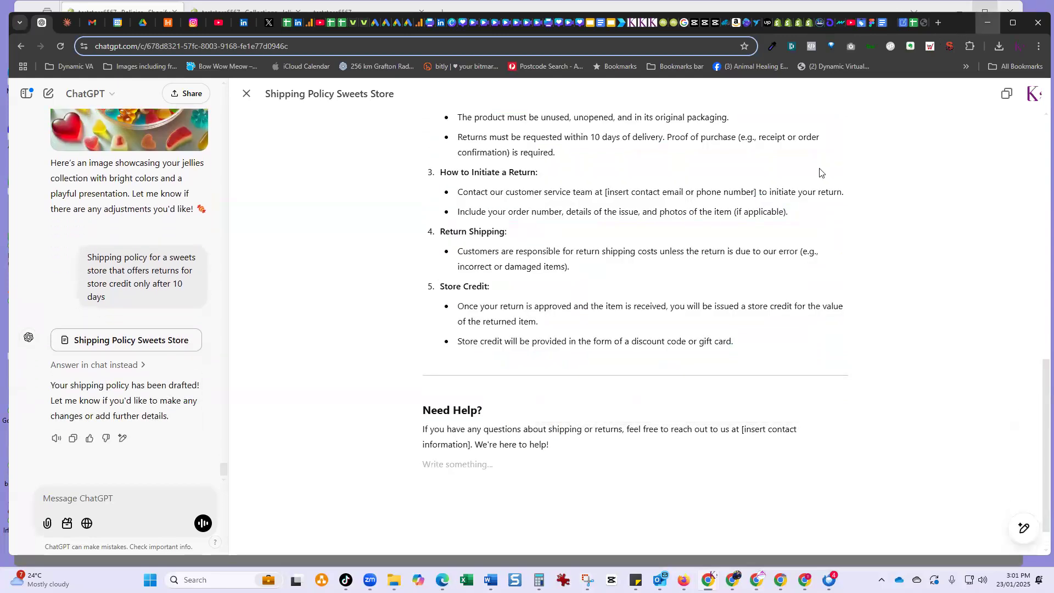
{"action": "right_click", "coordinate": [411, 287]}
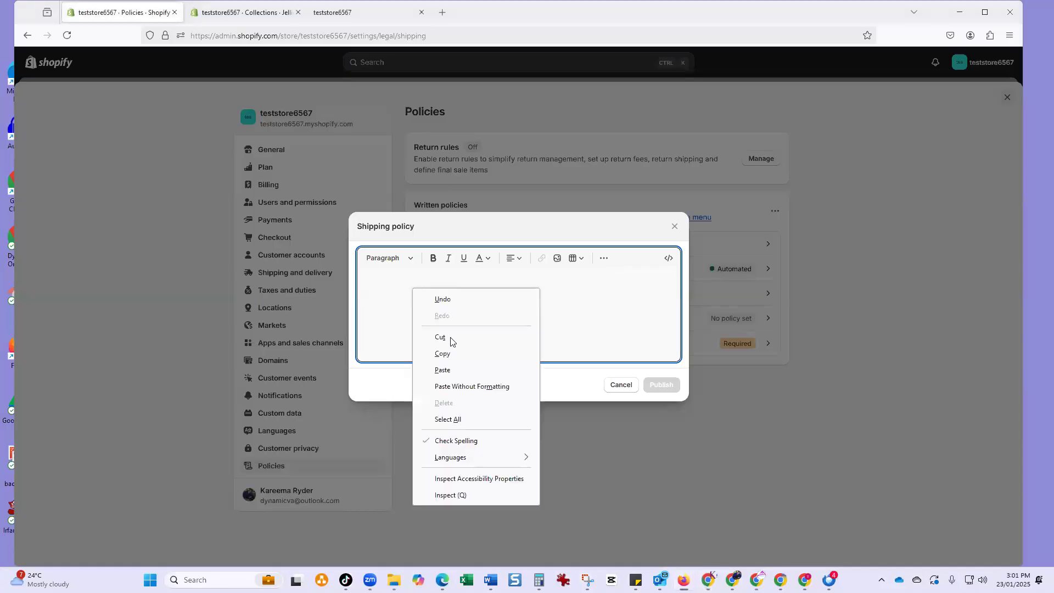
{"action": "left_click", "coordinate": [443, 370]}
{"action": "scroll", "coordinate": [449, 345], "scroll_direction": "up", "scroll_amount": 15}
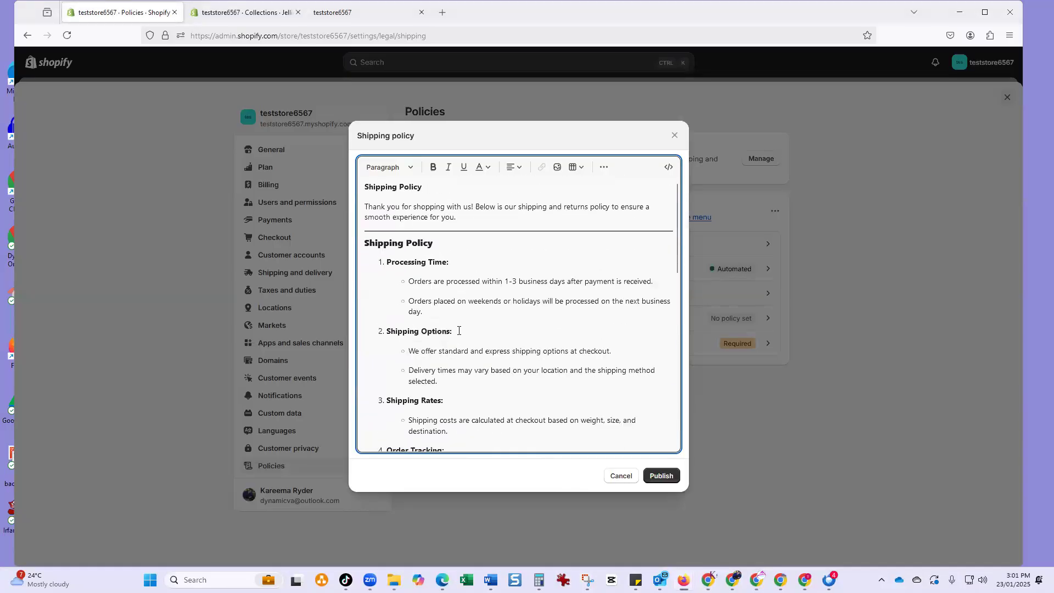
{"action": "scroll", "coordinate": [471, 313], "scroll_direction": "down", "scroll_amount": 10}
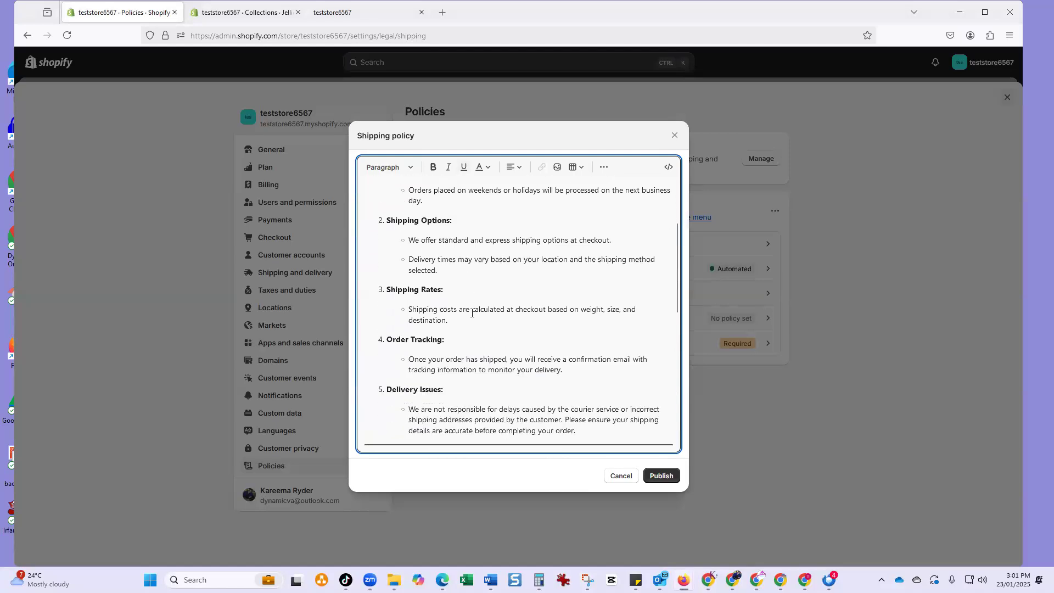
{"action": "left_click", "coordinate": [658, 476]}
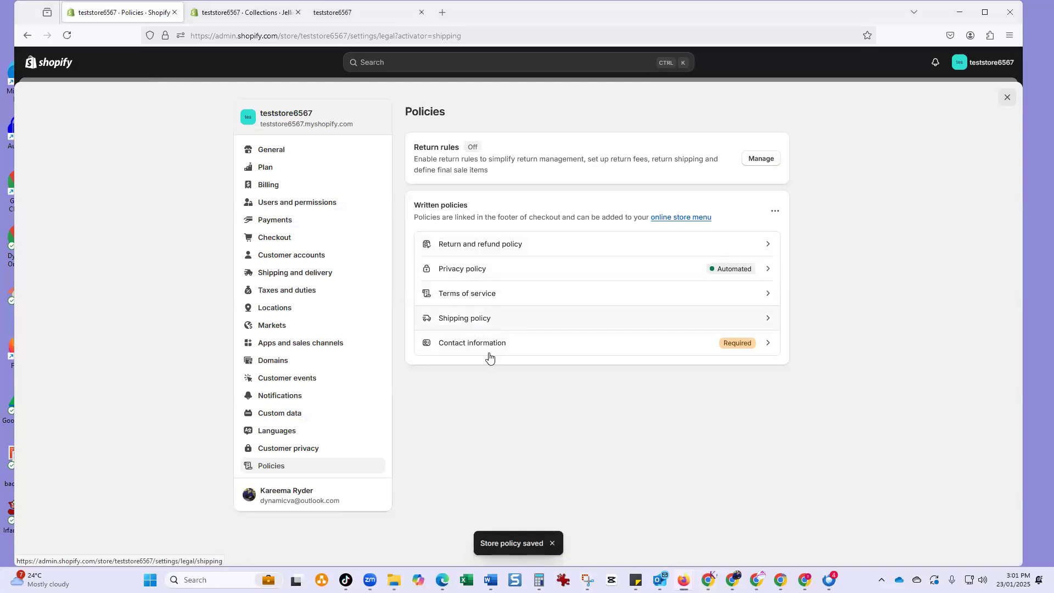
Fill the Contact information policy with the provided template and publish it
{"action": "left_click", "coordinate": [768, 344]}
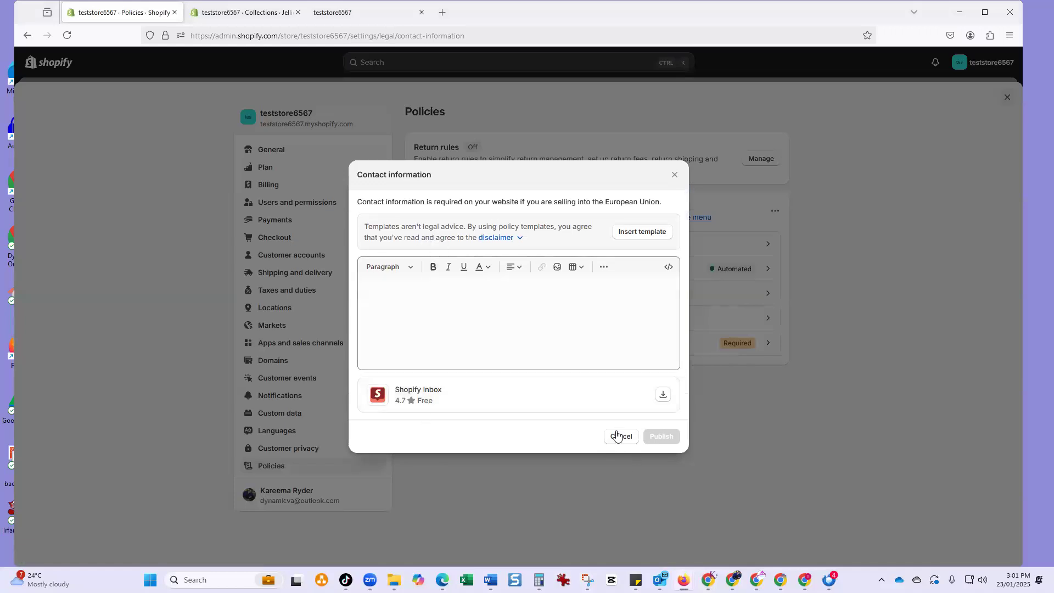
{"action": "left_click", "coordinate": [651, 240]}
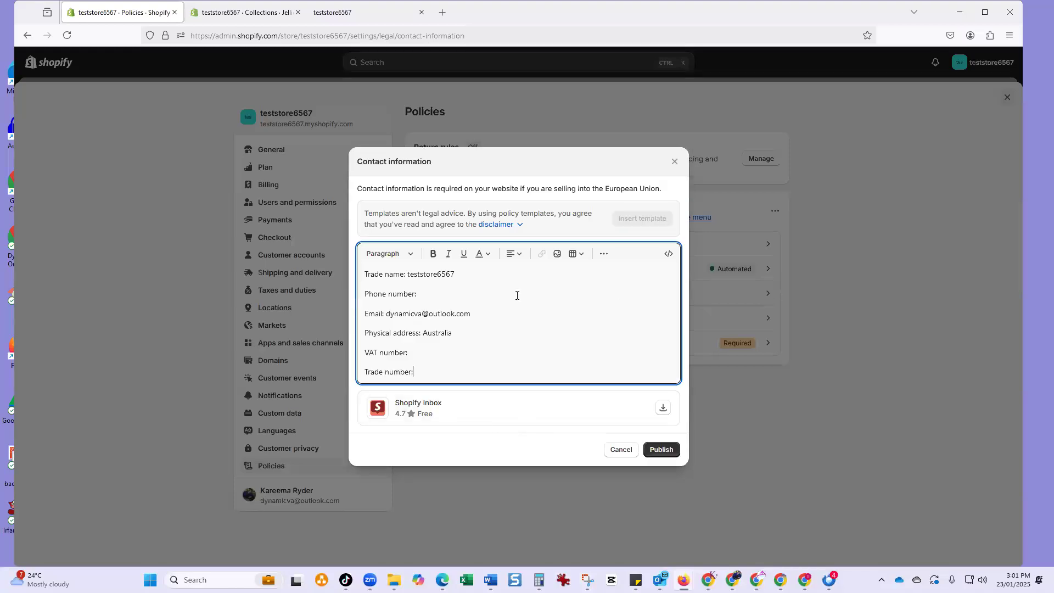
{"action": "left_click", "coordinate": [661, 449]}
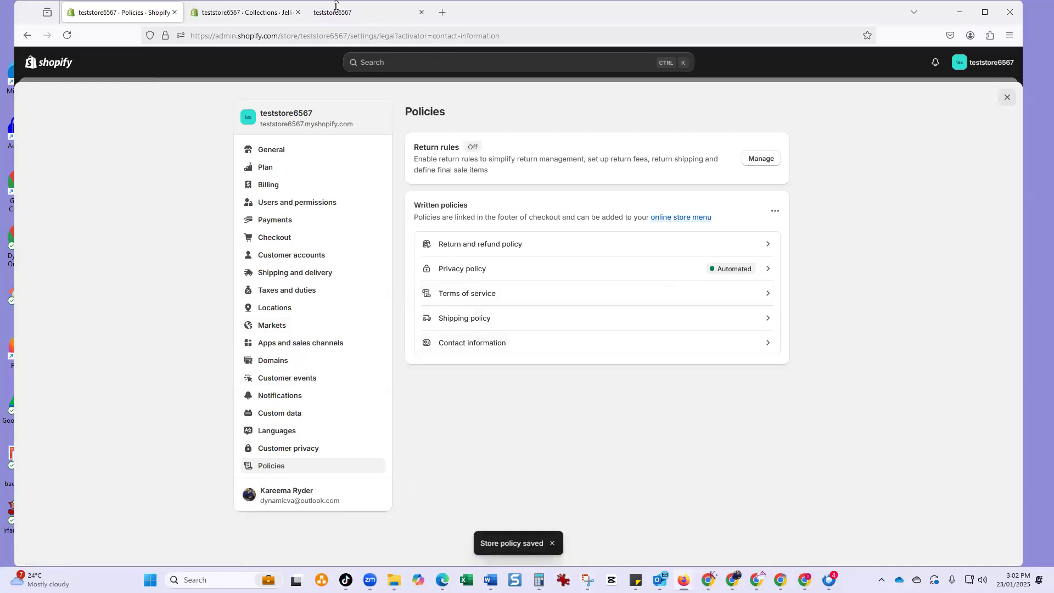
Look at the online store's navigation menus and check the live storefront's footer for the policy links
{"action": "left_click", "coordinate": [237, 19]}
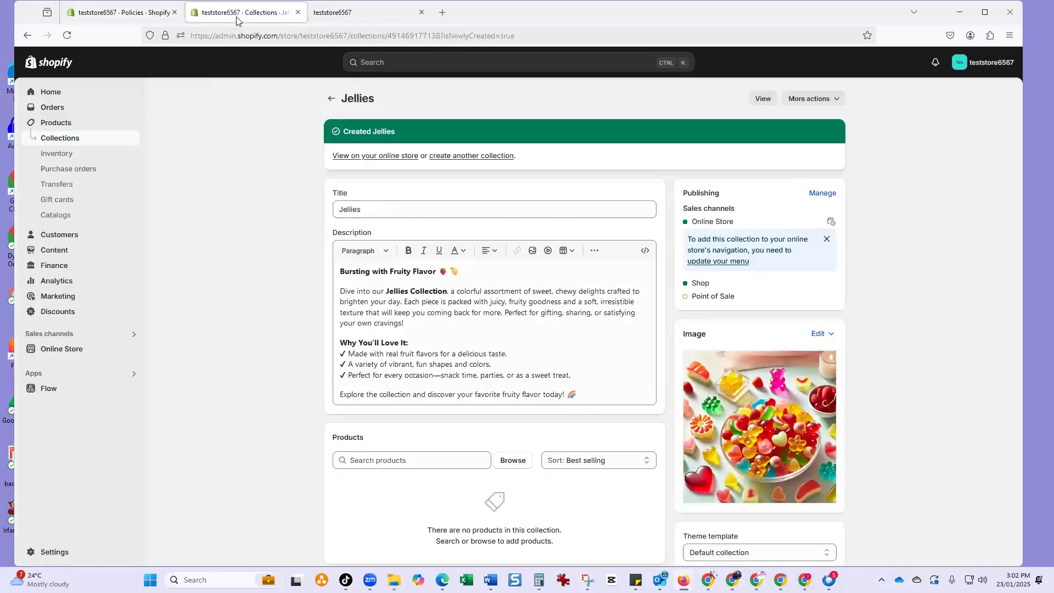
{"action": "left_click", "coordinate": [57, 350]}
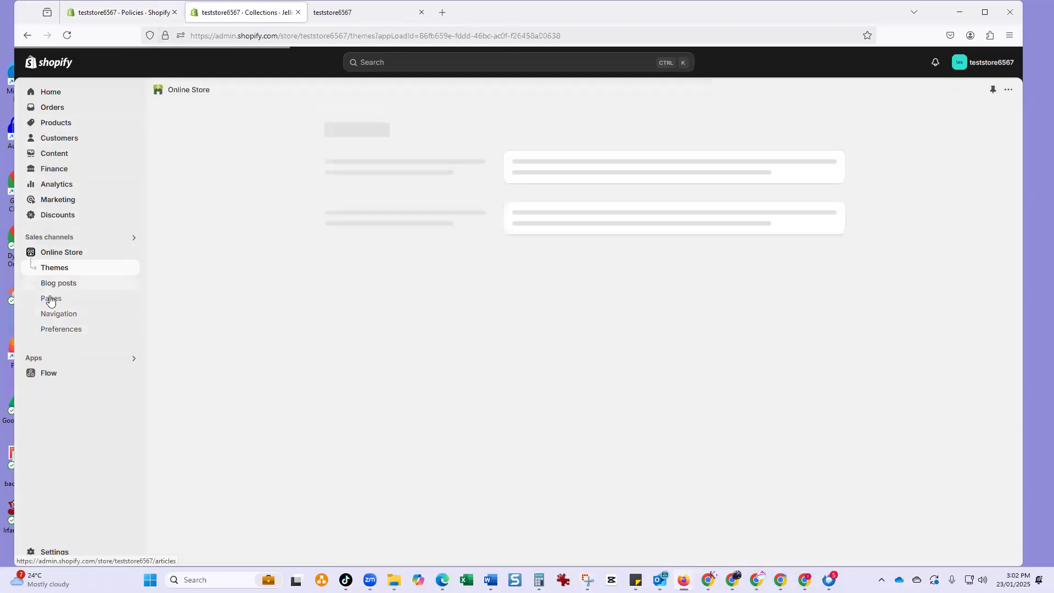
{"action": "left_click", "coordinate": [55, 314]}
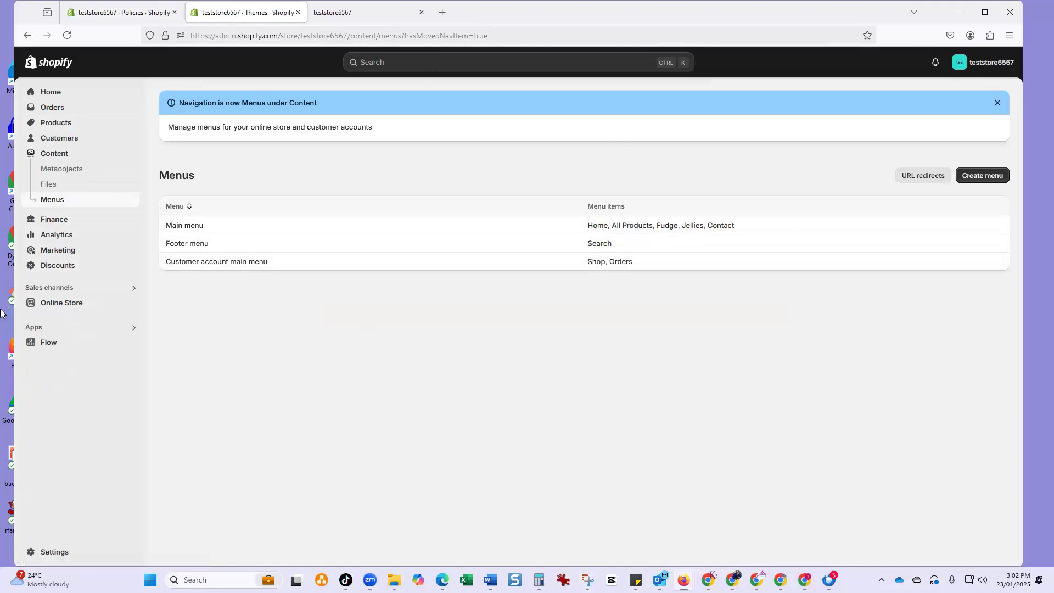
{"action": "left_click", "coordinate": [337, 13]}
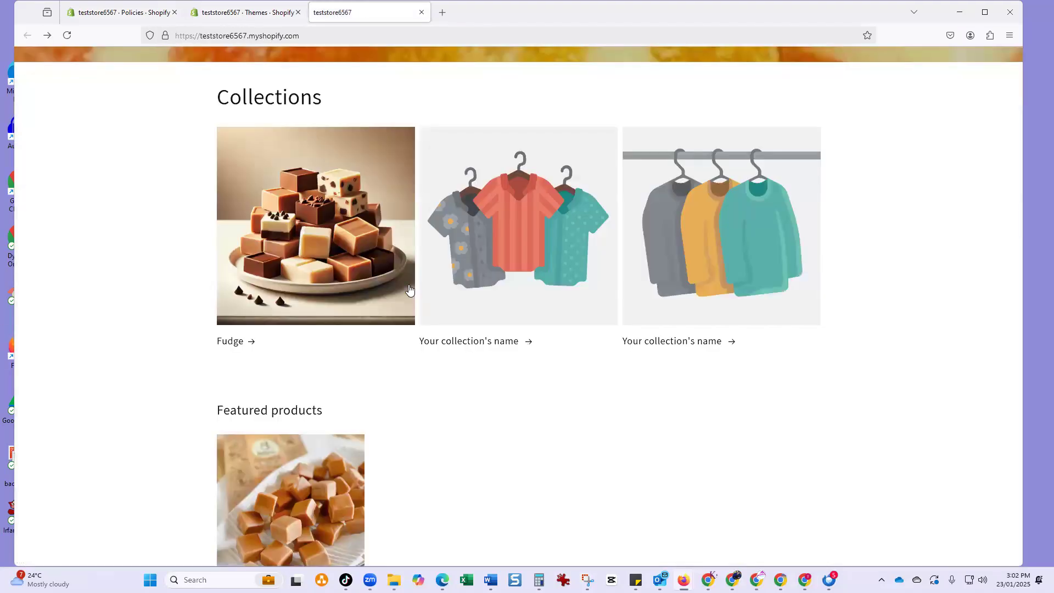
{"action": "scroll", "coordinate": [420, 384], "scroll_direction": "down", "scroll_amount": 10}
{"action": "scroll", "coordinate": [424, 434], "scroll_direction": "down", "scroll_amount": 15}
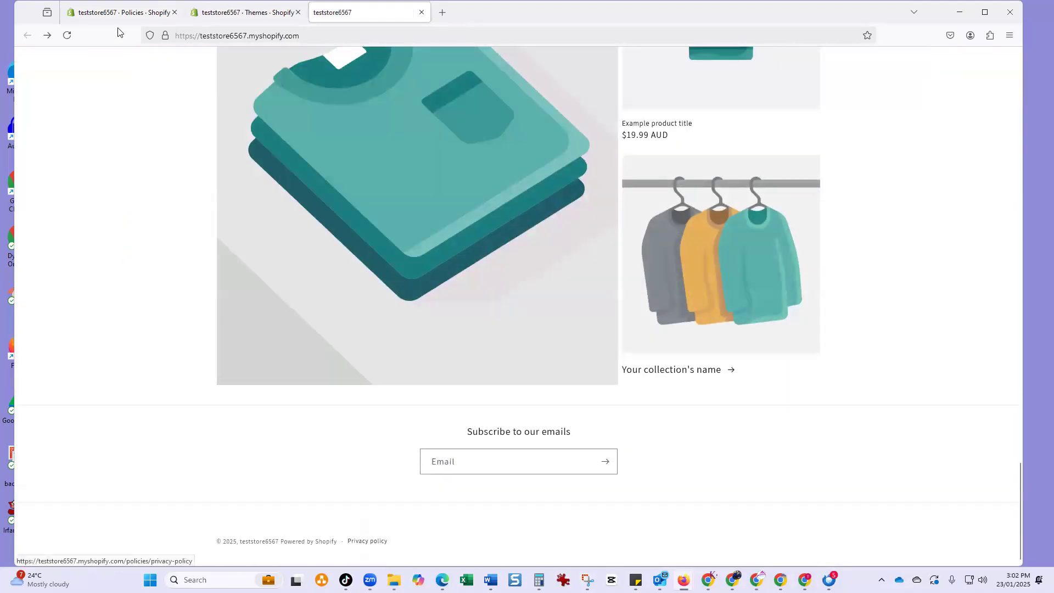
{"action": "left_click", "coordinate": [108, 17]}
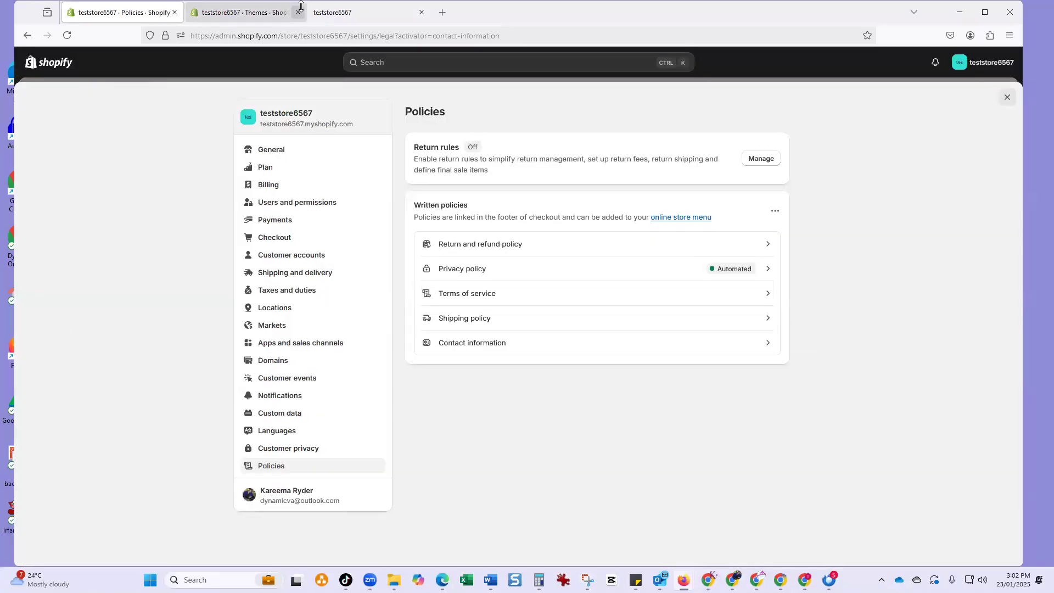
{"action": "left_click", "coordinate": [242, 12]}
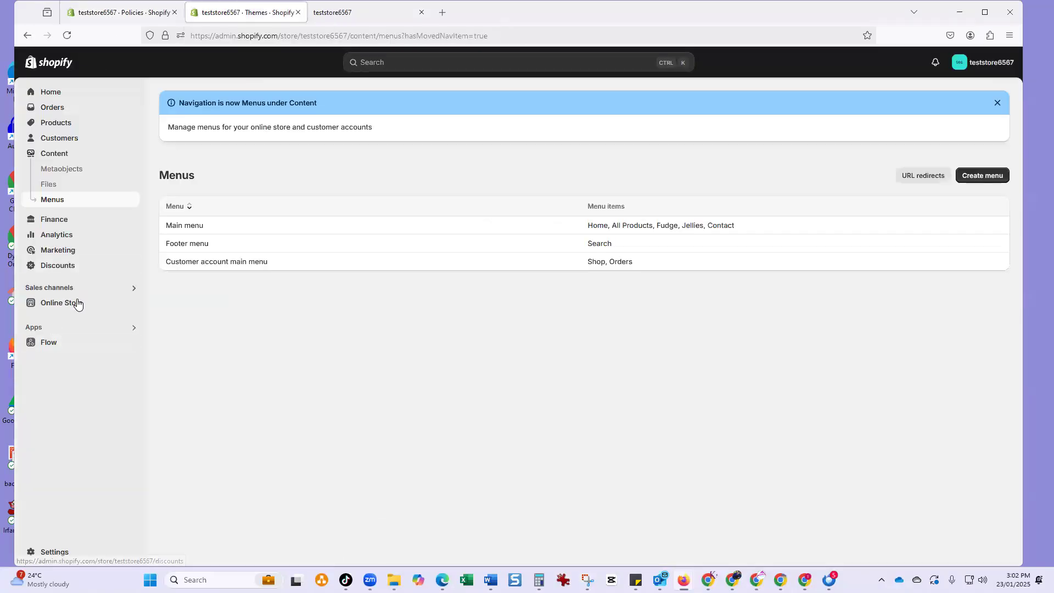
Open the Dawn theme for customizing, select the Footer section, and check the policy links there and on the live storefront
{"action": "left_click", "coordinate": [104, 303]}
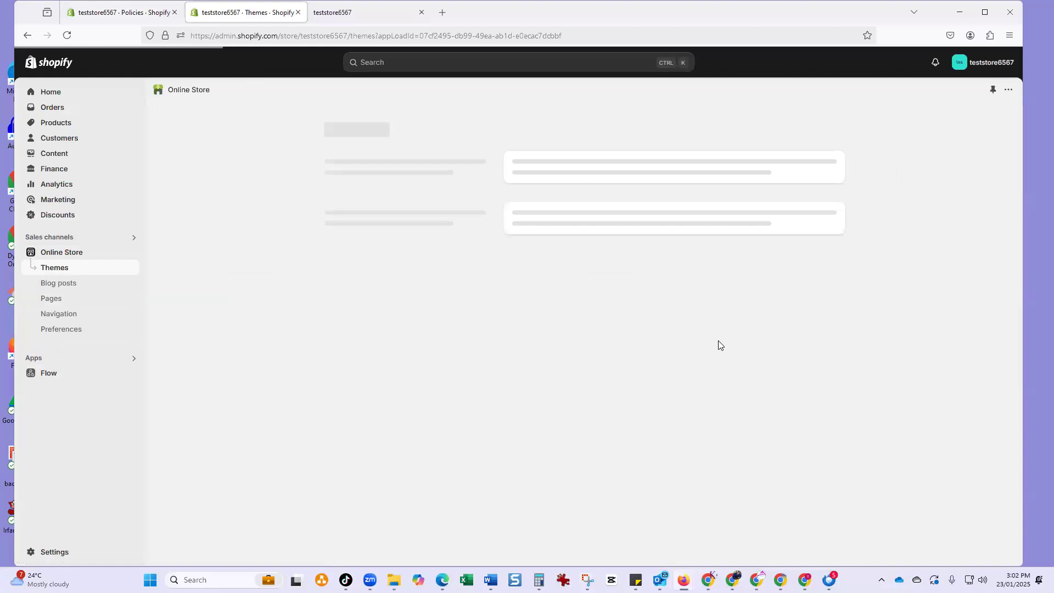
{"action": "left_click", "coordinate": [811, 374]}
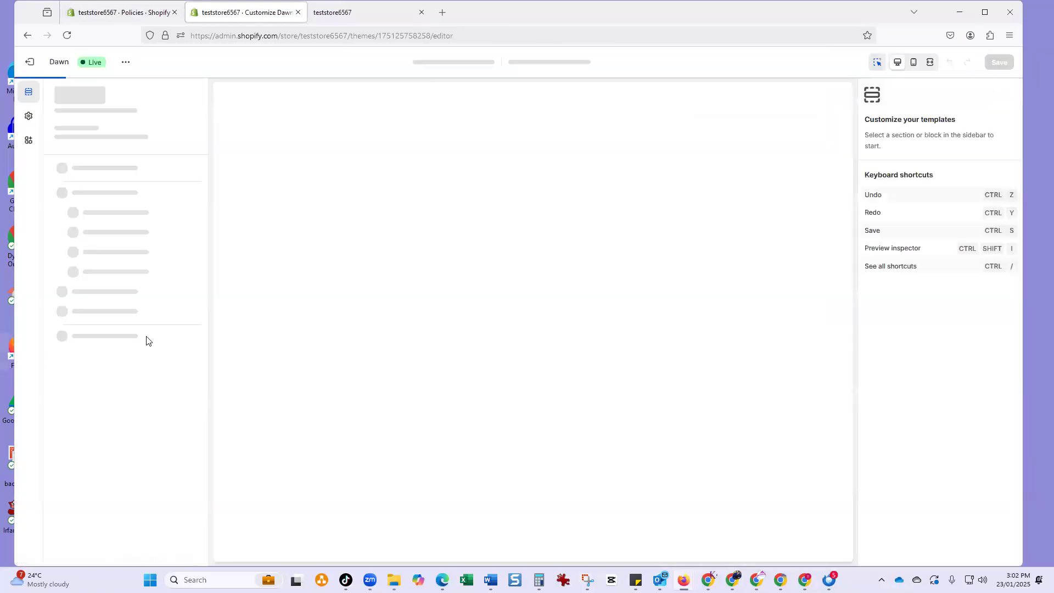
{"action": "scroll", "coordinate": [148, 426], "scroll_direction": "down", "scroll_amount": 5}
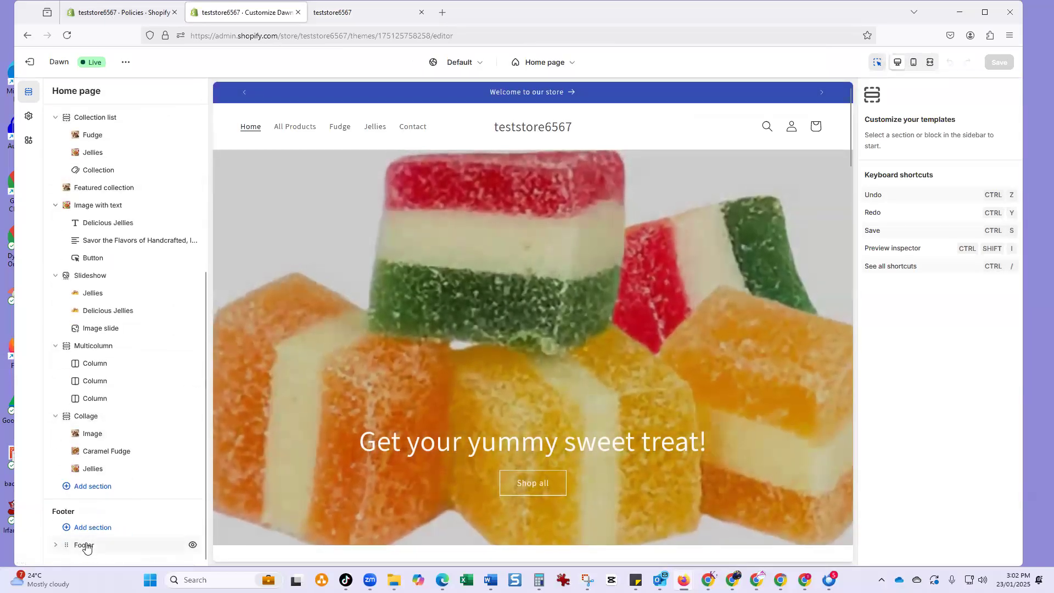
{"action": "left_click", "coordinate": [85, 545]}
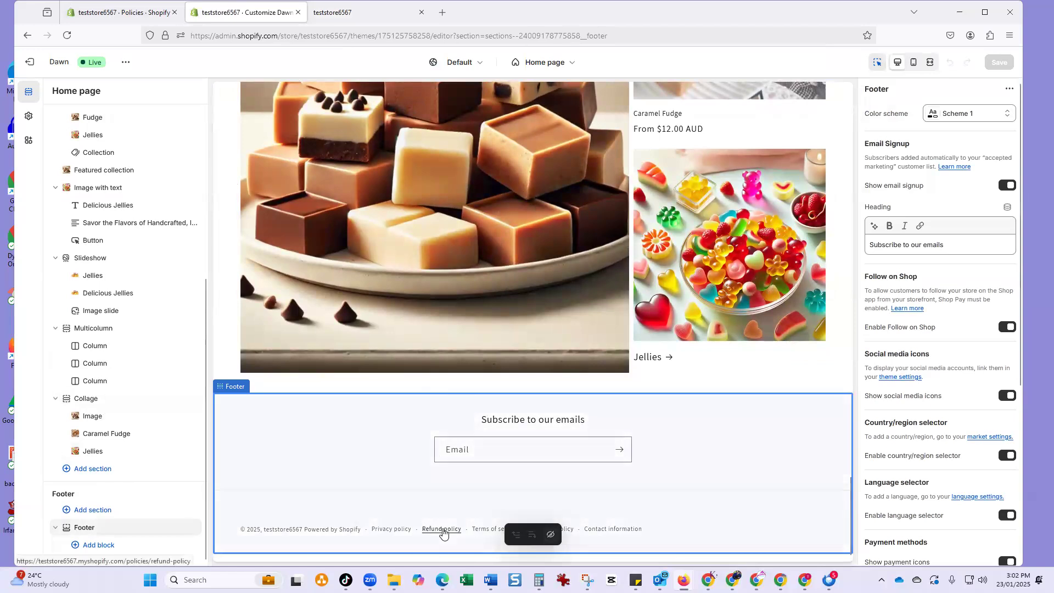
{"action": "left_click", "coordinate": [351, 12]}
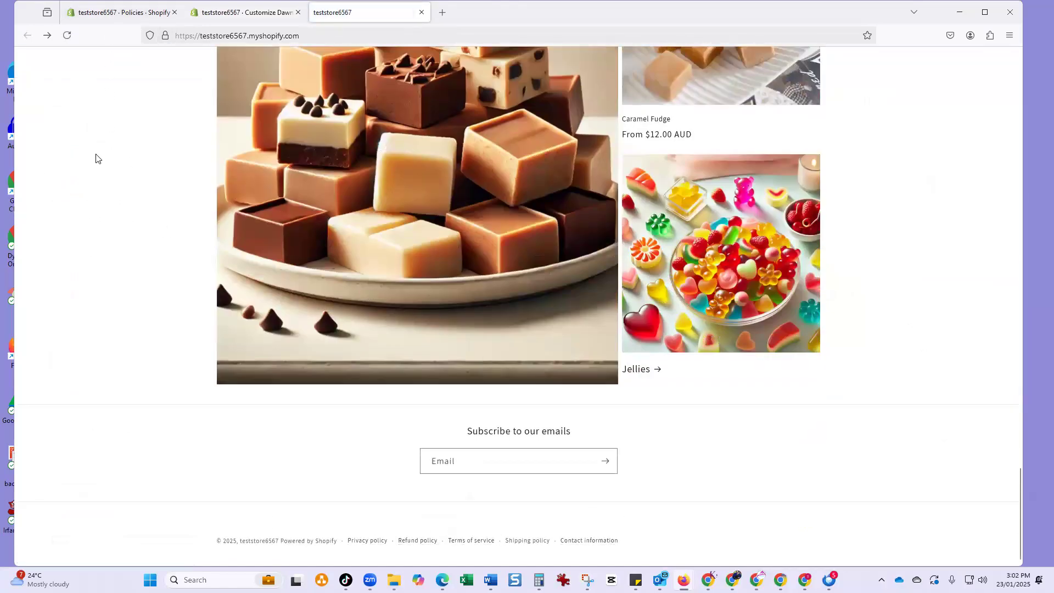
Return to the theme editor and review the home page preview from the footer up to the image banner
{"action": "left_click", "coordinate": [114, 17]}
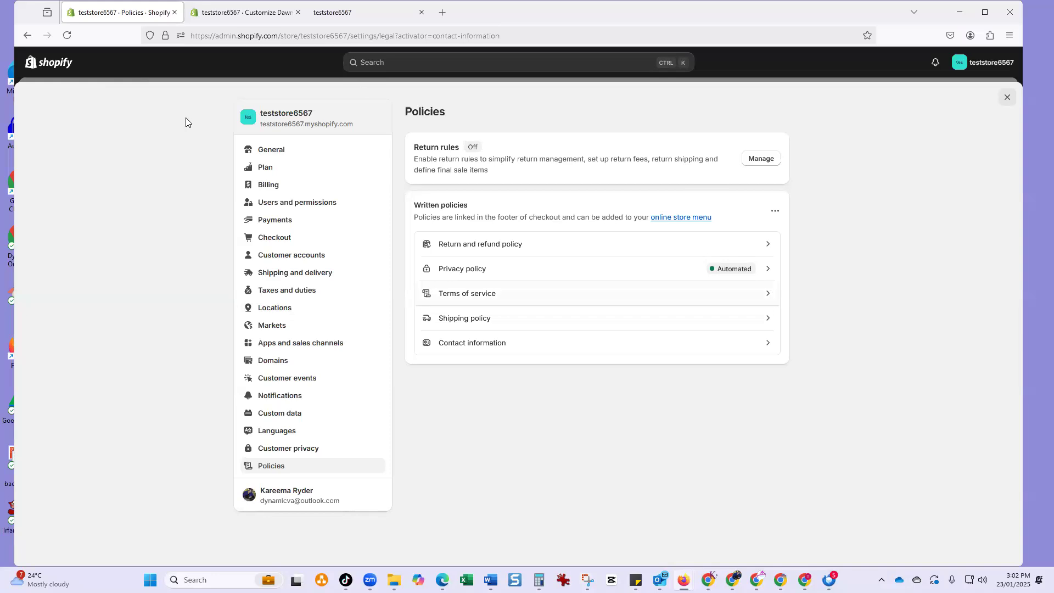
{"action": "left_click", "coordinate": [262, 16]}
{"action": "left_click", "coordinate": [323, 20]}
{"action": "left_click", "coordinate": [220, 14]}
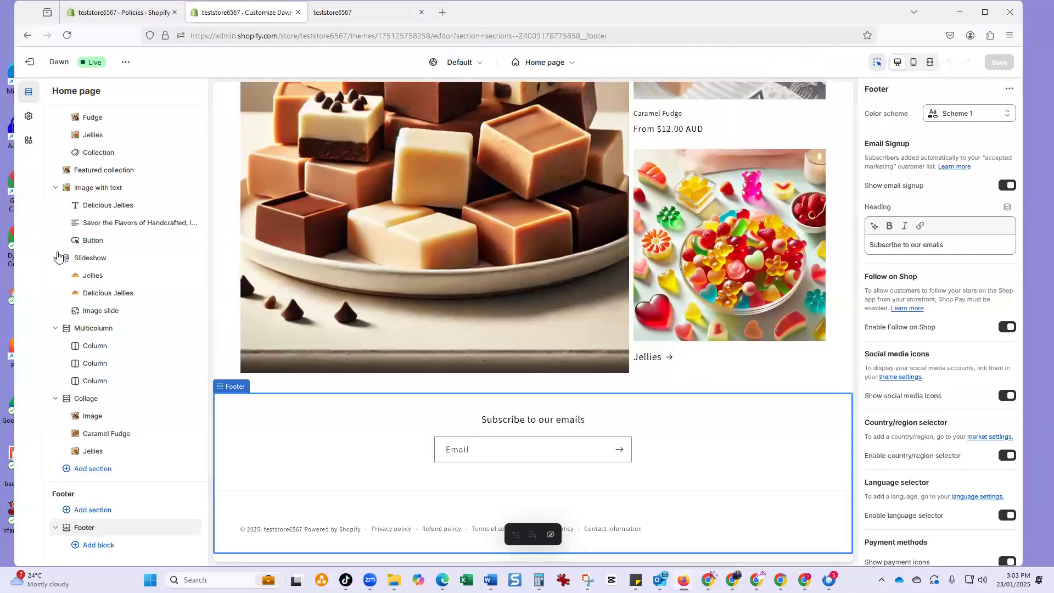
{"action": "scroll", "coordinate": [585, 314], "scroll_direction": "up", "scroll_amount": 2}
{"action": "scroll", "coordinate": [585, 309], "scroll_direction": "up", "scroll_amount": 15}
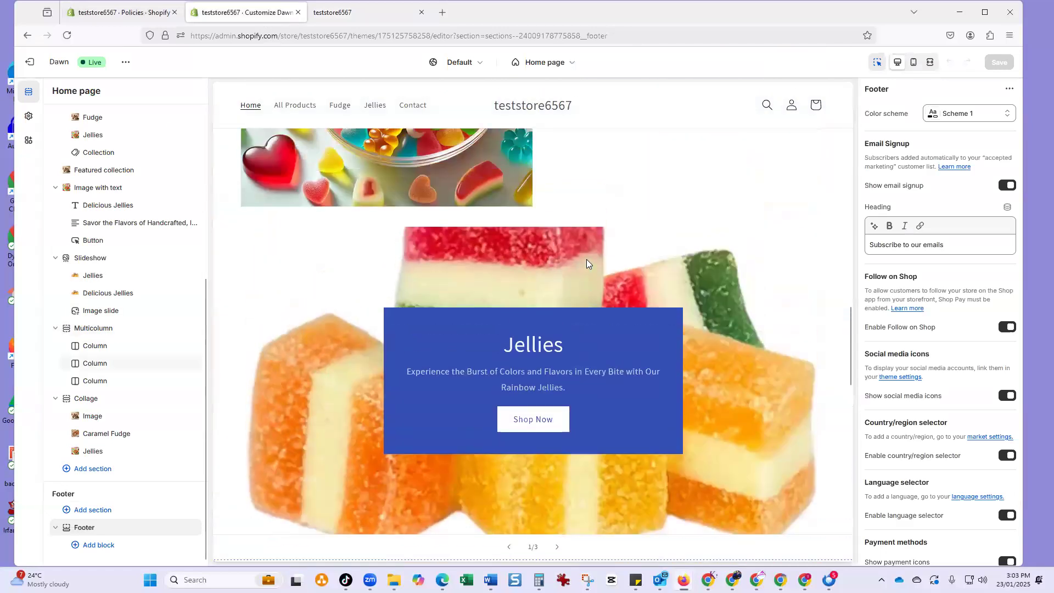
{"action": "scroll", "coordinate": [586, 264], "scroll_direction": "up", "scroll_amount": 6}
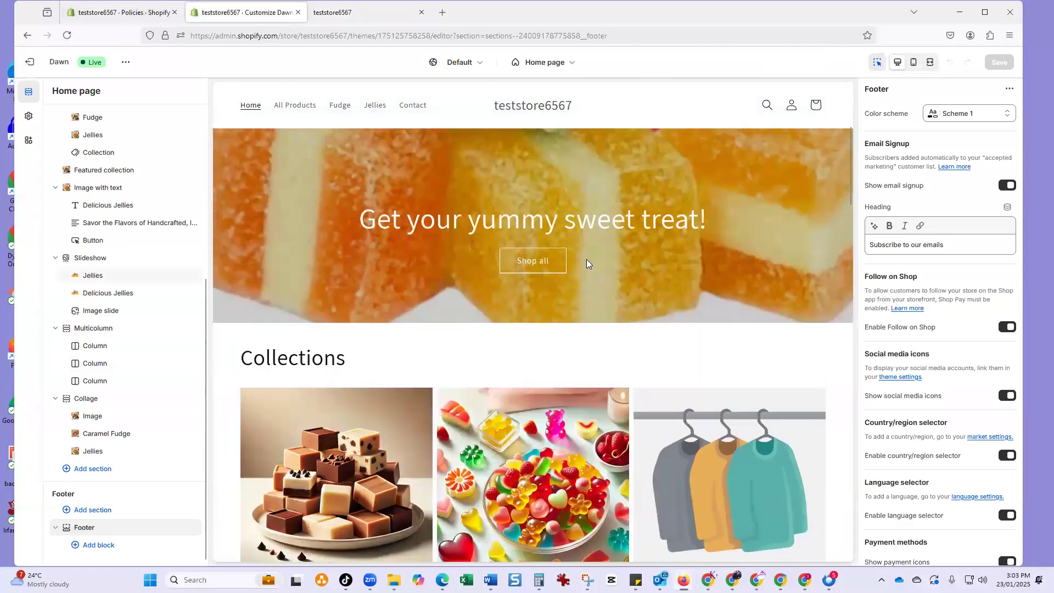